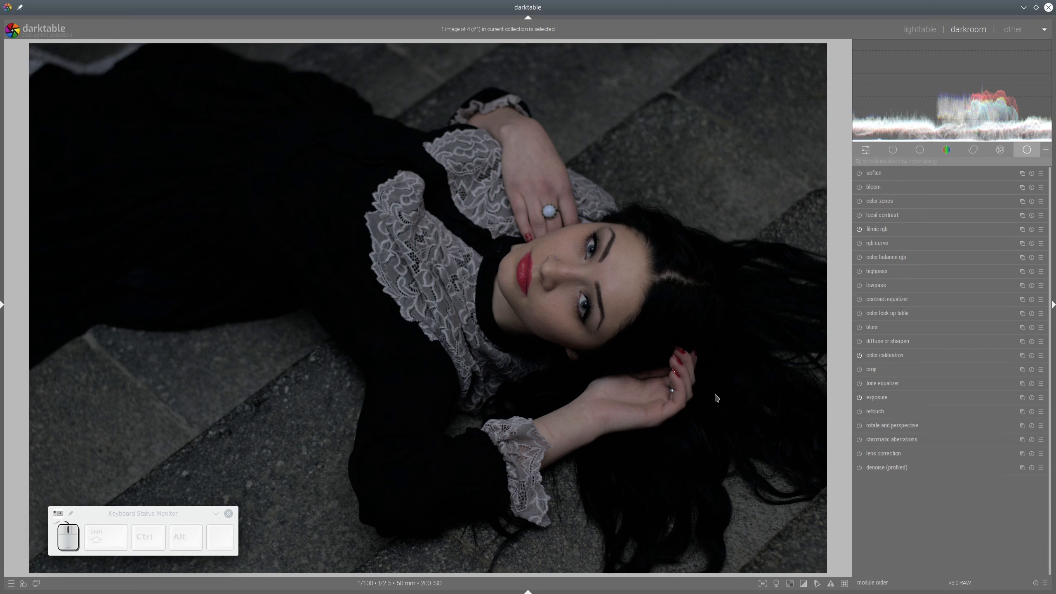
Enable the lens correction and denoise (profiled) modules for the portrait.
left_click(878, 454)
left_click(886, 443)
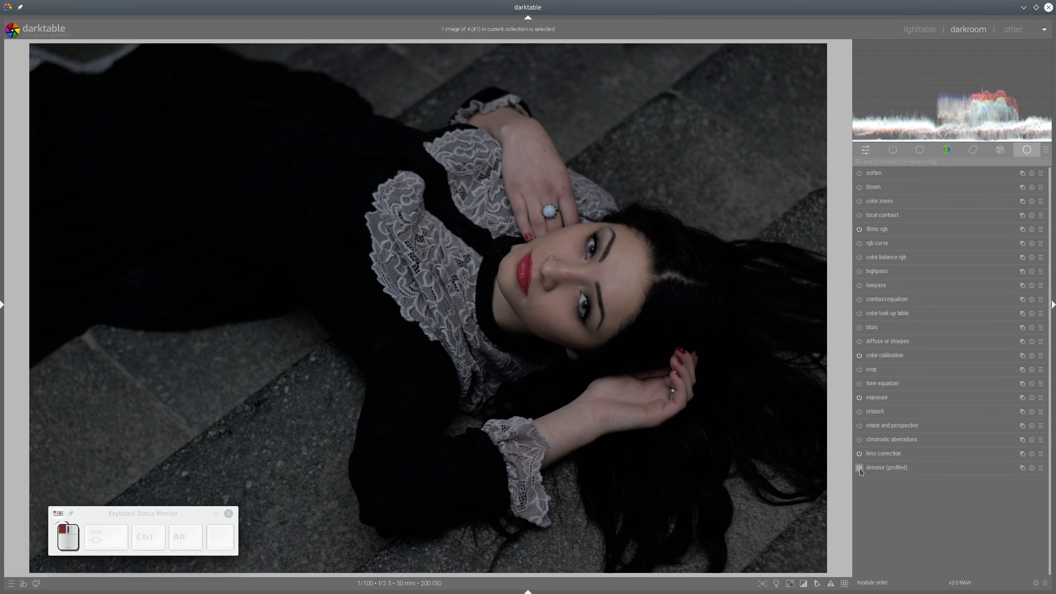
left_click(939, 474)
Brighten the portrait by setting the exposure module's exposure to about +1.779 EV.
left_click(913, 334)
left_click(877, 397)
left_click(979, 441)
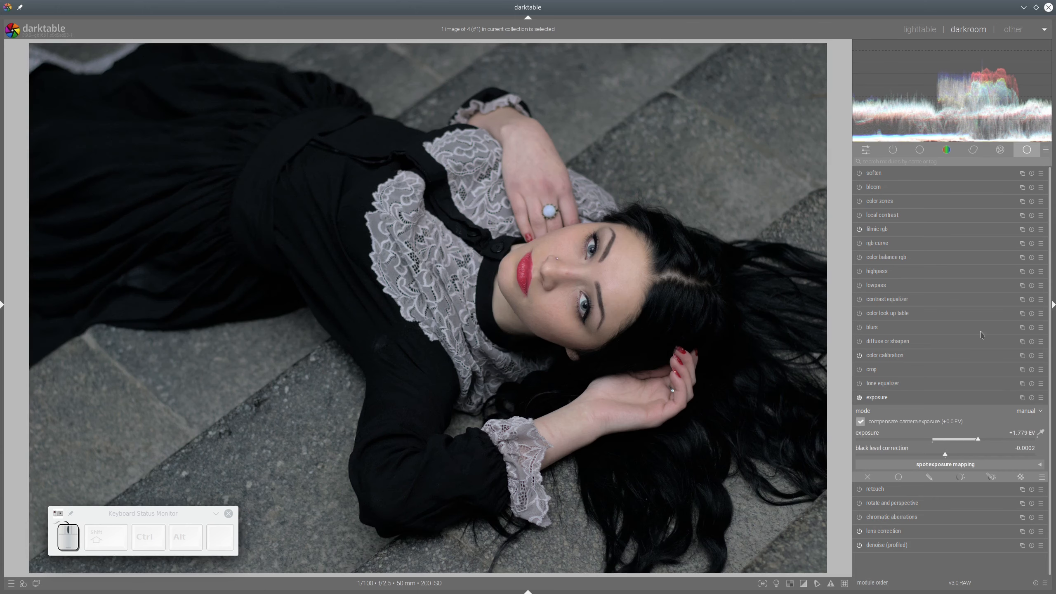
In color balance rgb, set highlights brilliance to +31.49%, shadows saturation to +60.92%, mid-tones saturation to +27.36% and global vibrance to +13.22%.
left_click(921, 258)
left_click(973, 448)
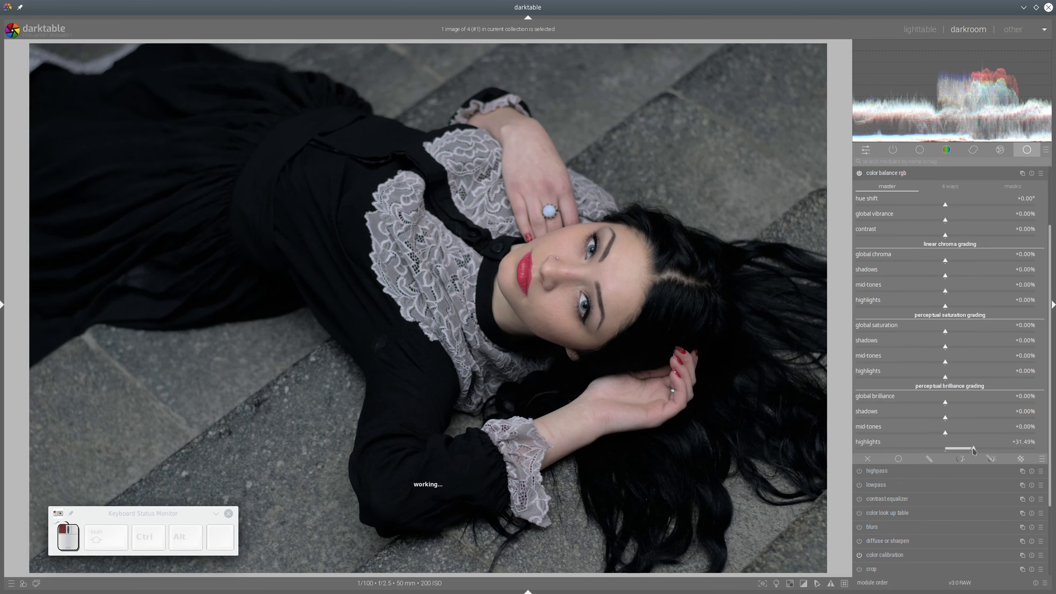
left_click(1000, 346)
left_click(970, 362)
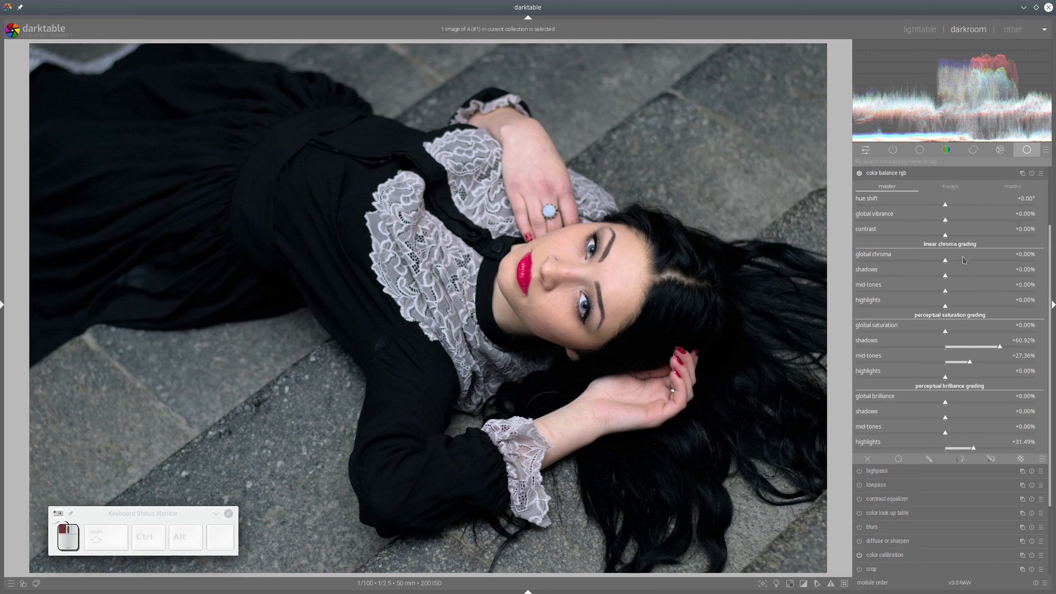
left_click(969, 219)
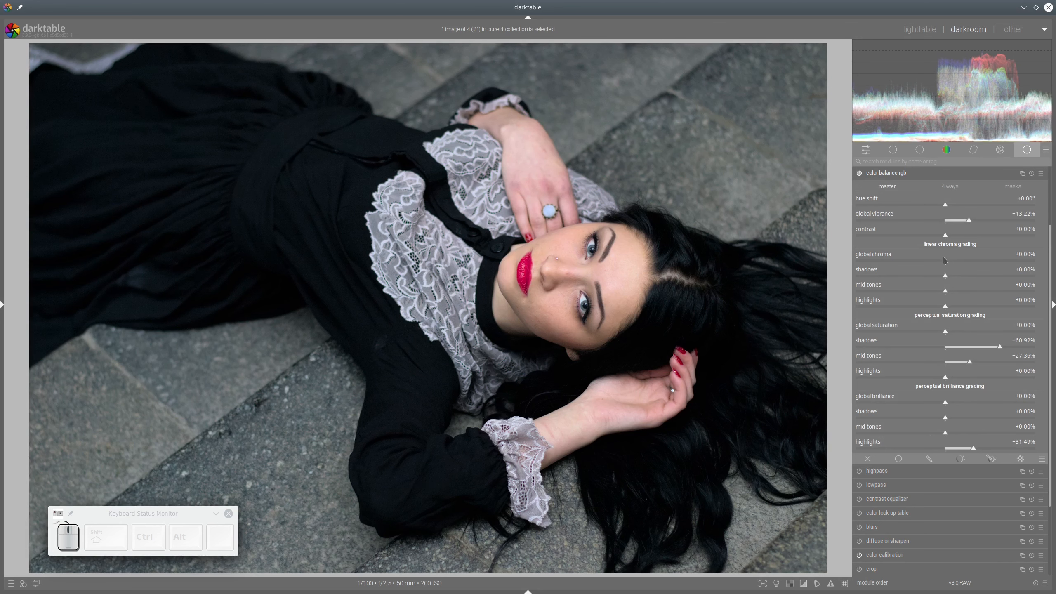
left_click(904, 174)
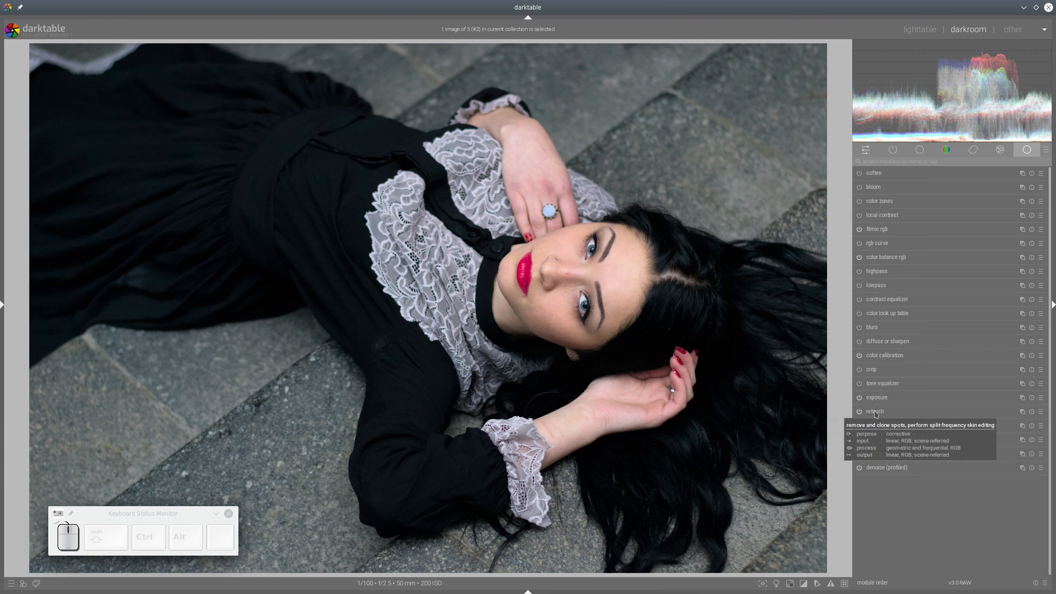
Move the retouch module directly above color calibration in the module order and expand its settings.
left_click_drag(875, 413, 881, 357)
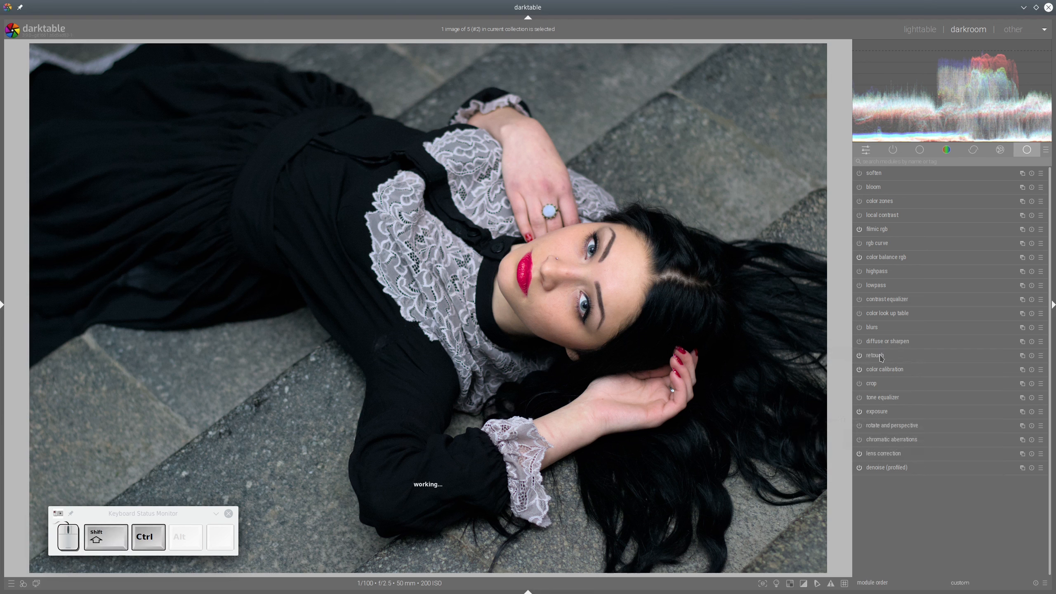
left_click(881, 357)
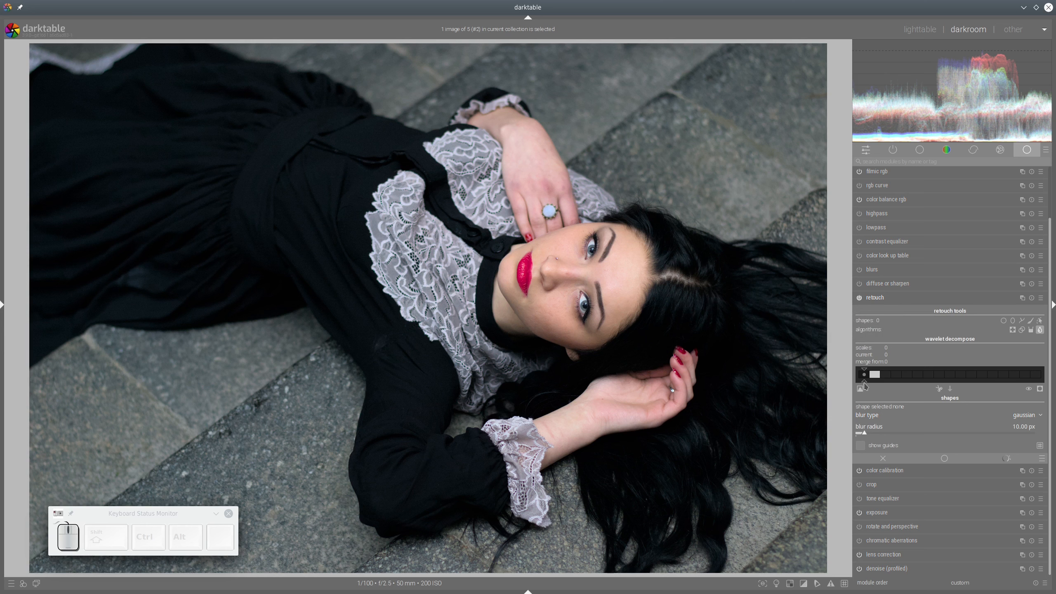
Set the retouch wavelet decomposition to 3 scales, select the residual image (scale 4) and briefly preview that scale on the face.
left_click_drag(866, 384, 909, 381)
left_click(908, 377)
scroll(621, 273, "up", 3)
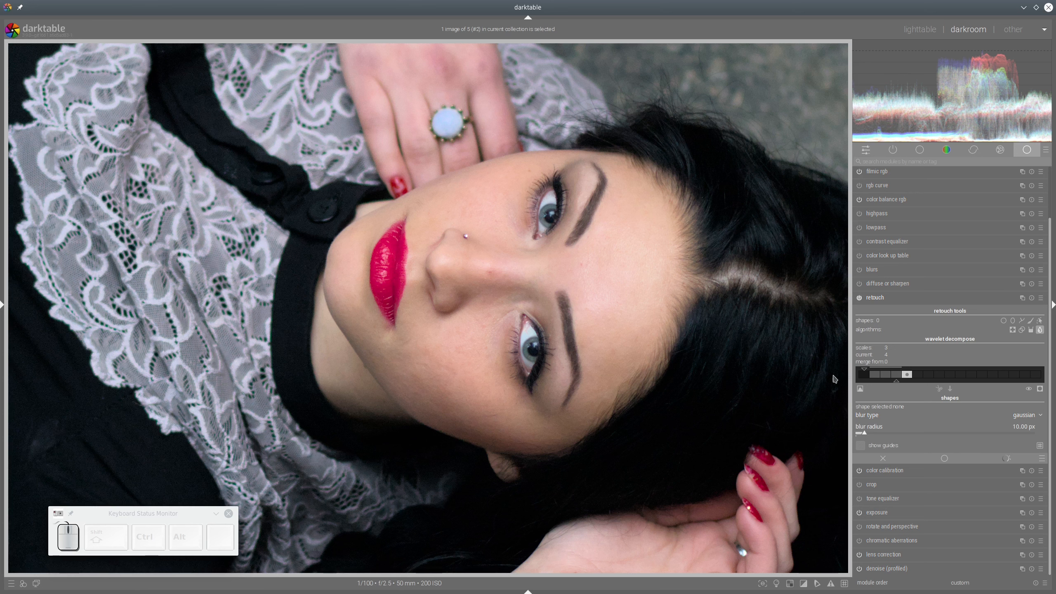
left_click(859, 389)
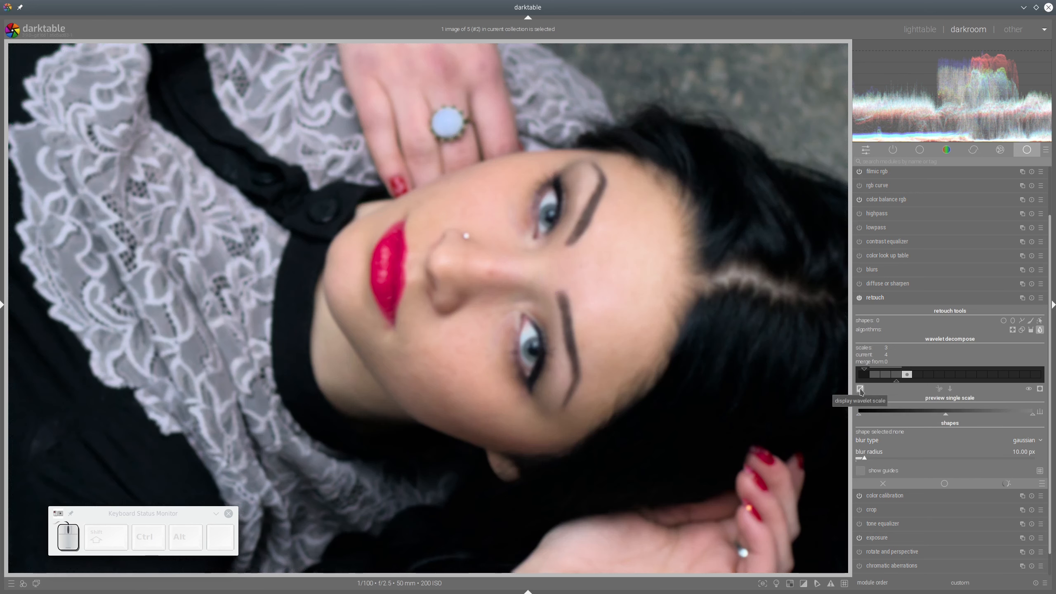
left_click(859, 389)
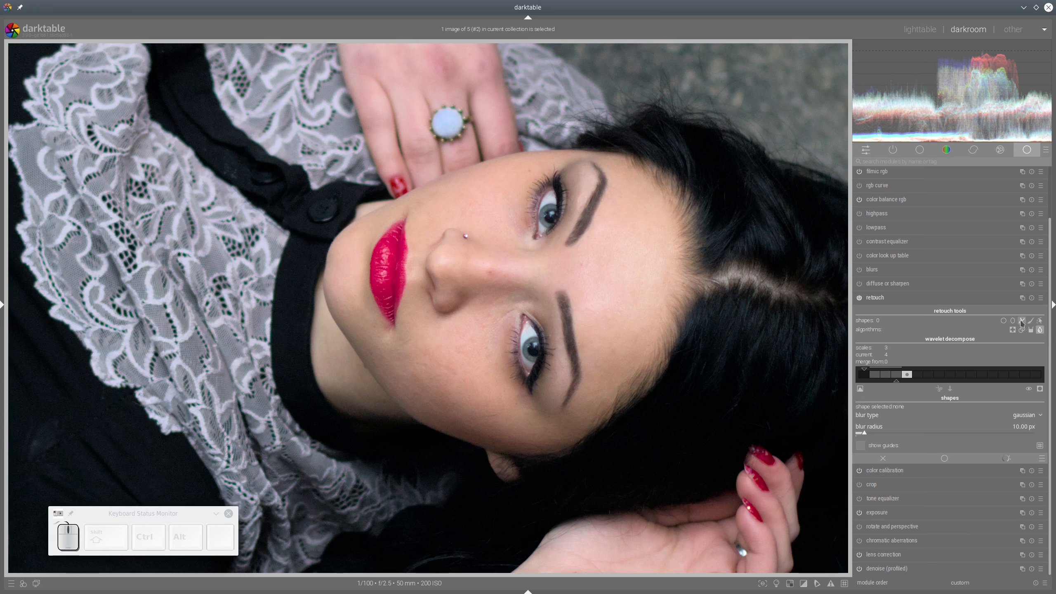
Draw a closed blur path around the forehead, following the eyebrows and the hairline.
left_click(1022, 321)
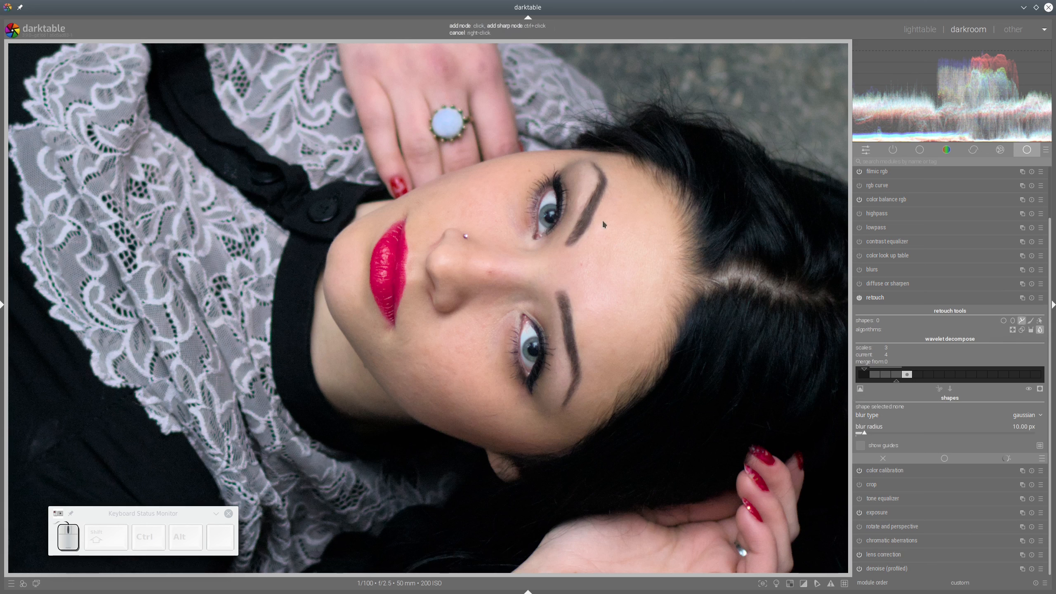
mouse_move(604, 225)
left_mouse_down()
mouse_move(615, 182)
mouse_move(605, 167)
mouse_move(623, 168)
mouse_move(662, 208)
mouse_move(671, 282)
mouse_move(622, 379)
mouse_move(574, 425)
mouse_move(590, 348)
mouse_move(566, 265)
left_mouse_up()
right_click(632, 265)
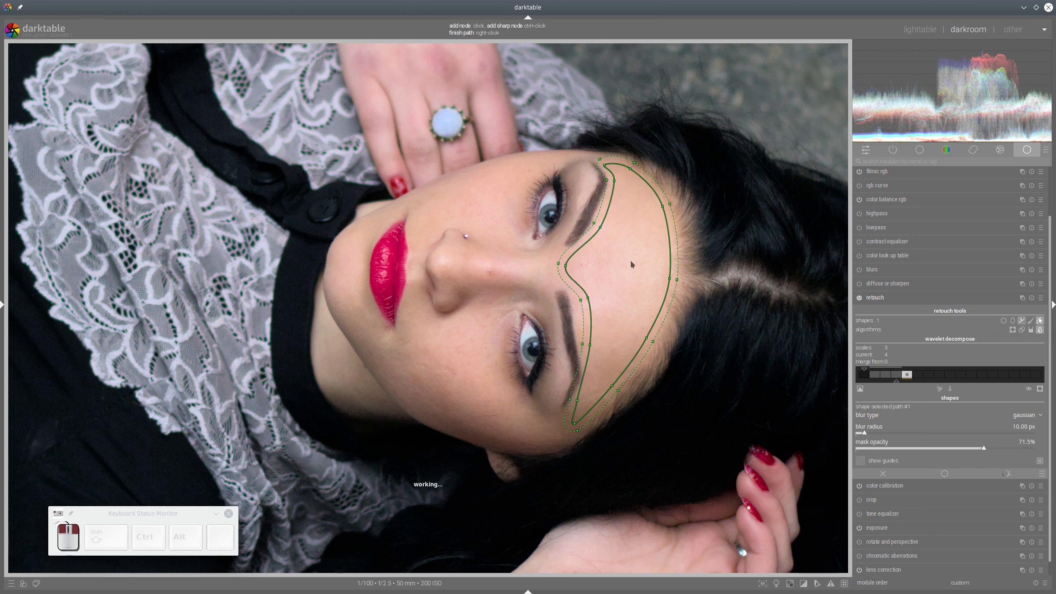
Set the forehead shape's blur radius to 36.40 px and its blur type to bilateral.
left_click(888, 435)
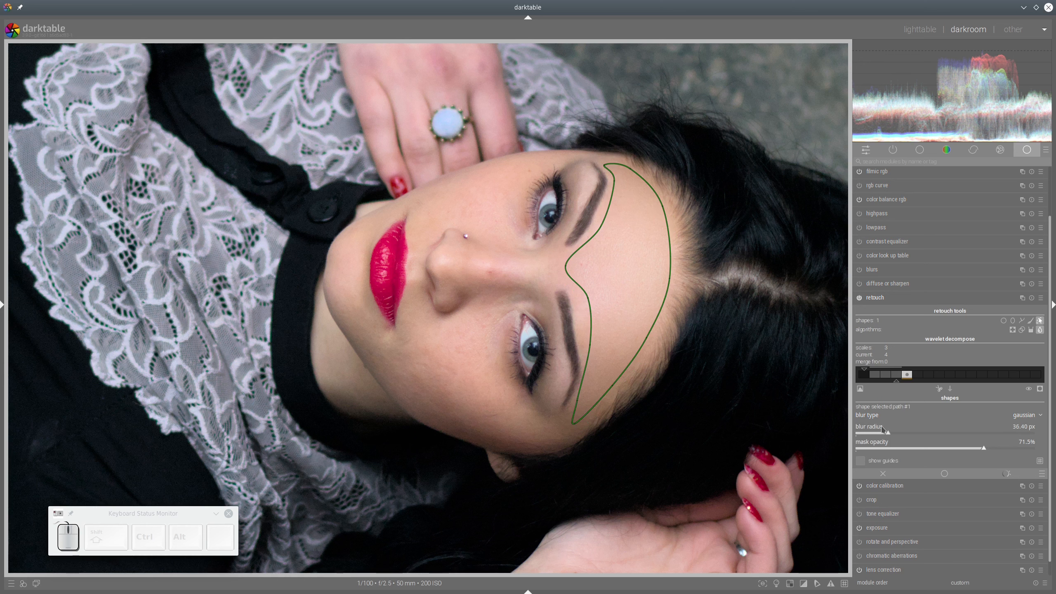
left_click(1028, 418)
left_click(1029, 423)
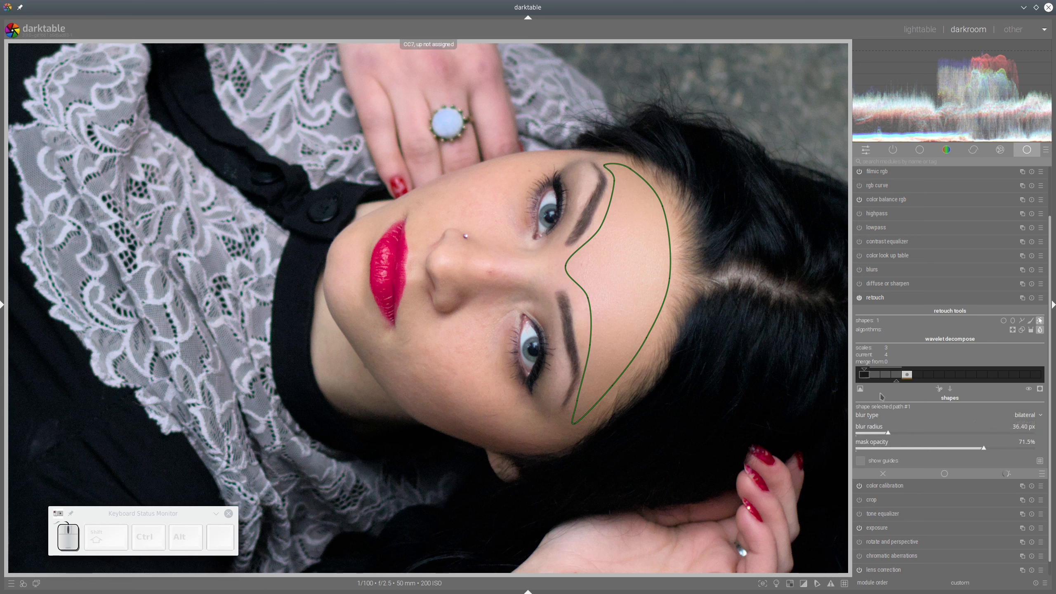
Refine the forehead path at the temple and between the eyebrows, with mask opacity at 100%, and hide the outline to check the effect.
left_click_drag(613, 387, 610, 400)
left_click_drag(566, 266, 563, 265)
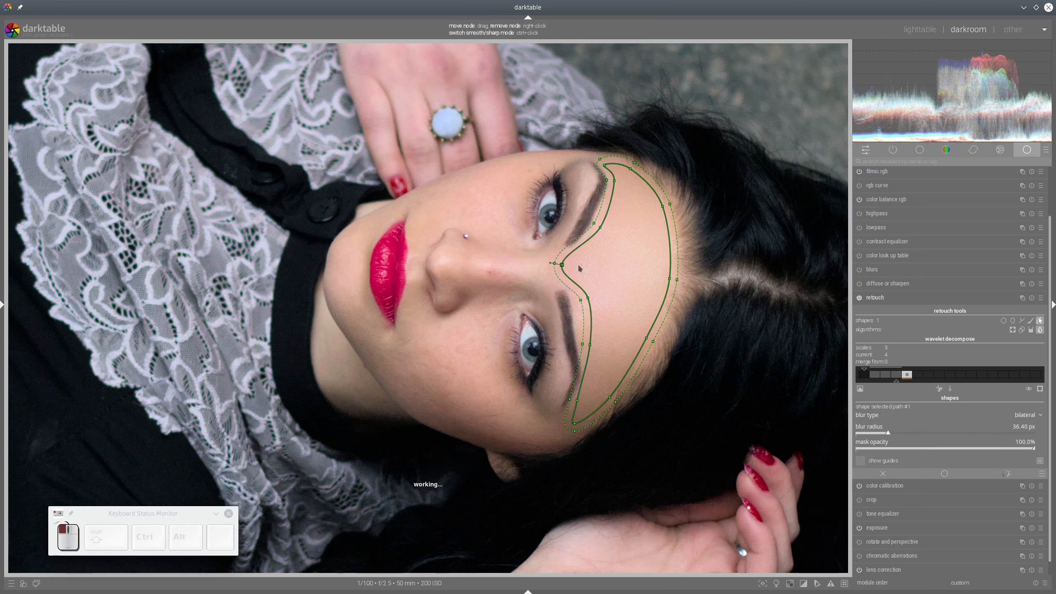
left_click(1040, 320)
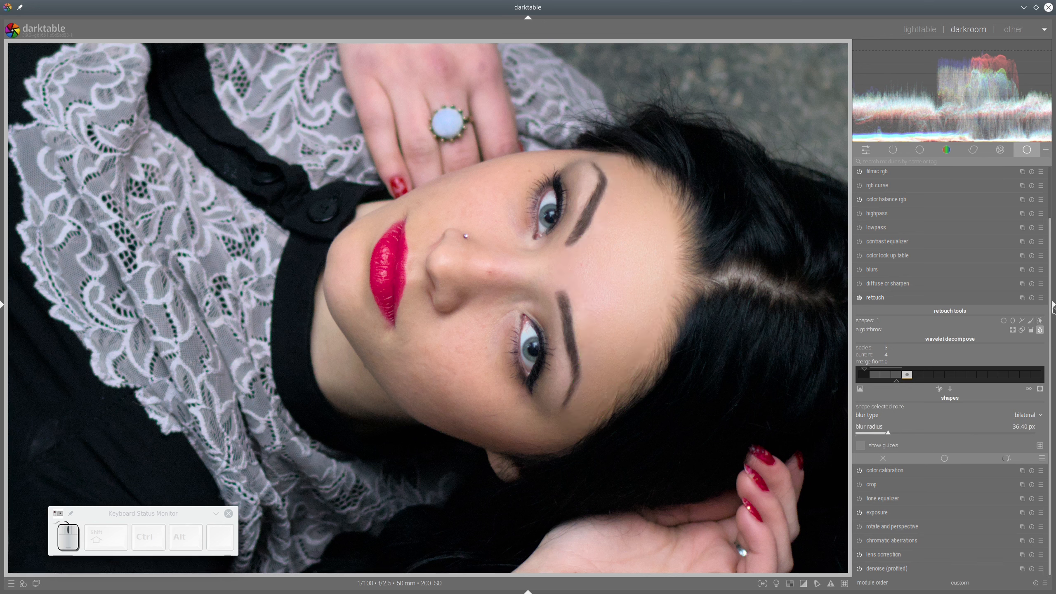
left_click(1029, 390)
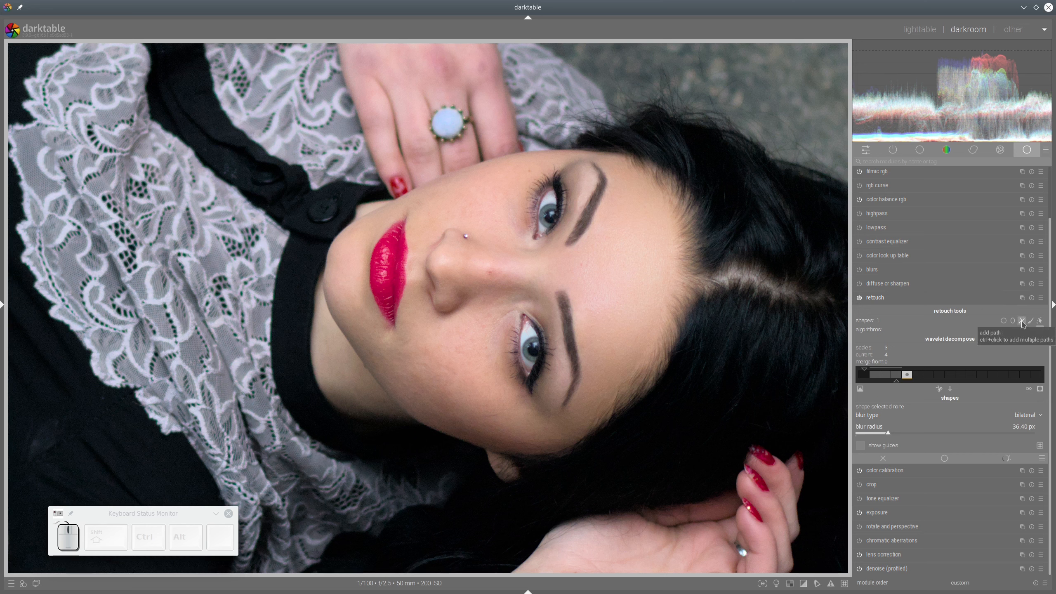
With continuous path creation, draw a blur path around the upper cheek, under the eye and along the studded side of the nose to the lip.
key("ctrl")
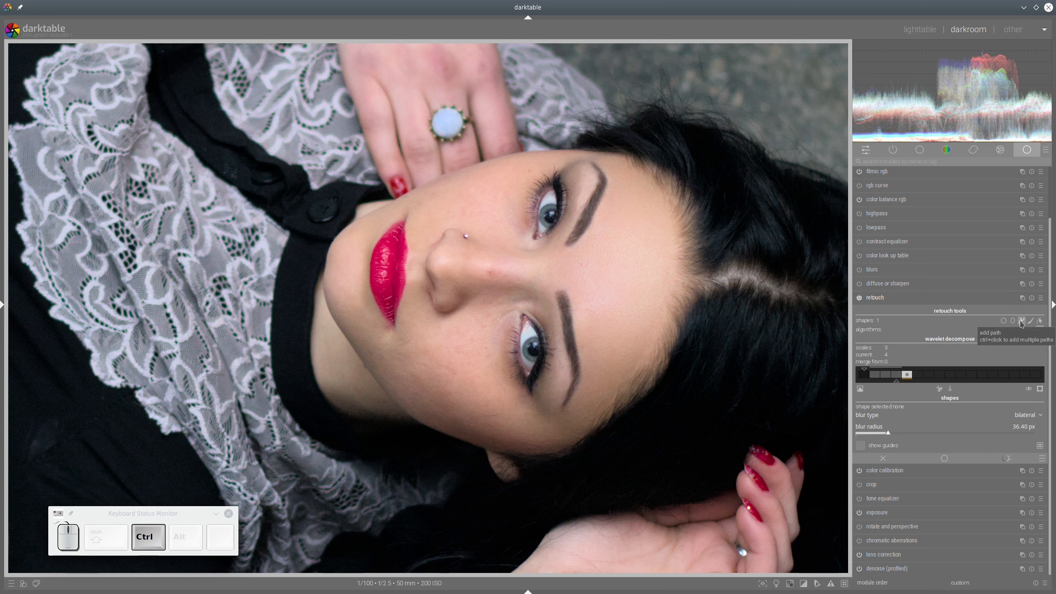
left_click(1022, 320, "ctrl")
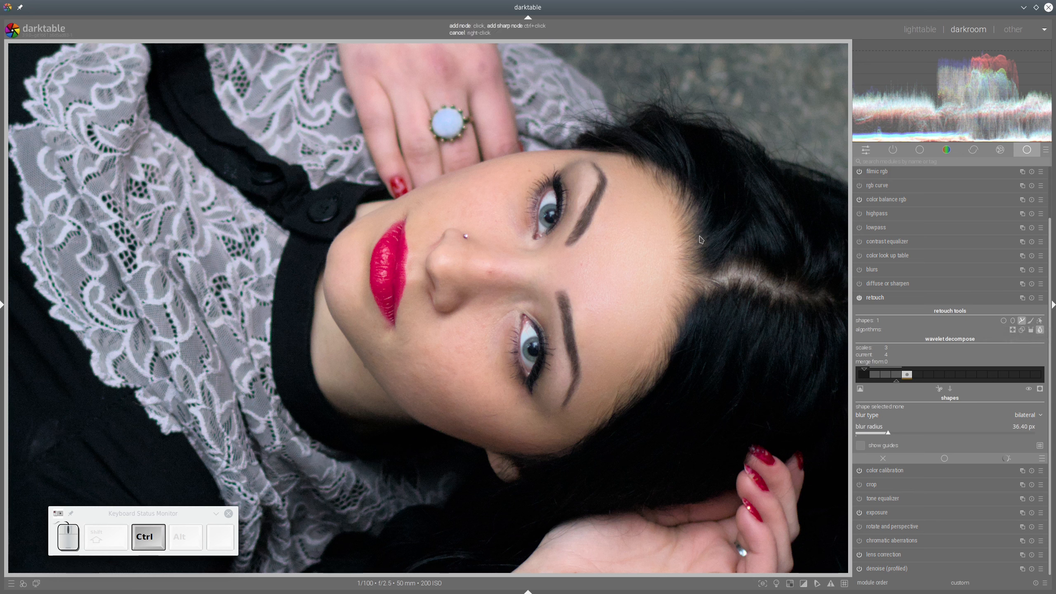
left_click(415, 192)
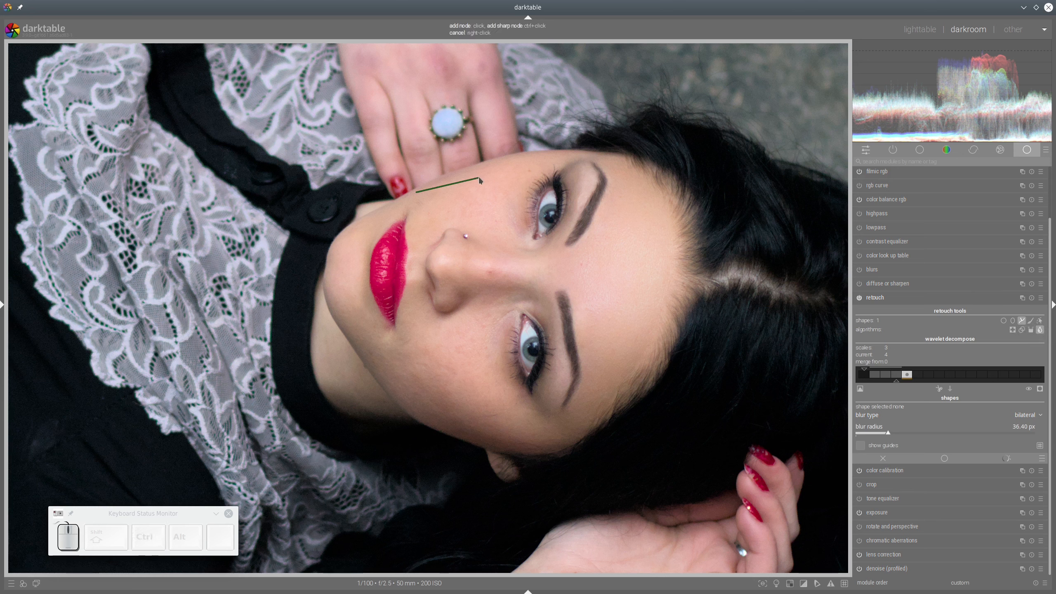
left_click(481, 174)
left_click(530, 154)
left_click(548, 160)
left_click(519, 192)
left_click(522, 229)
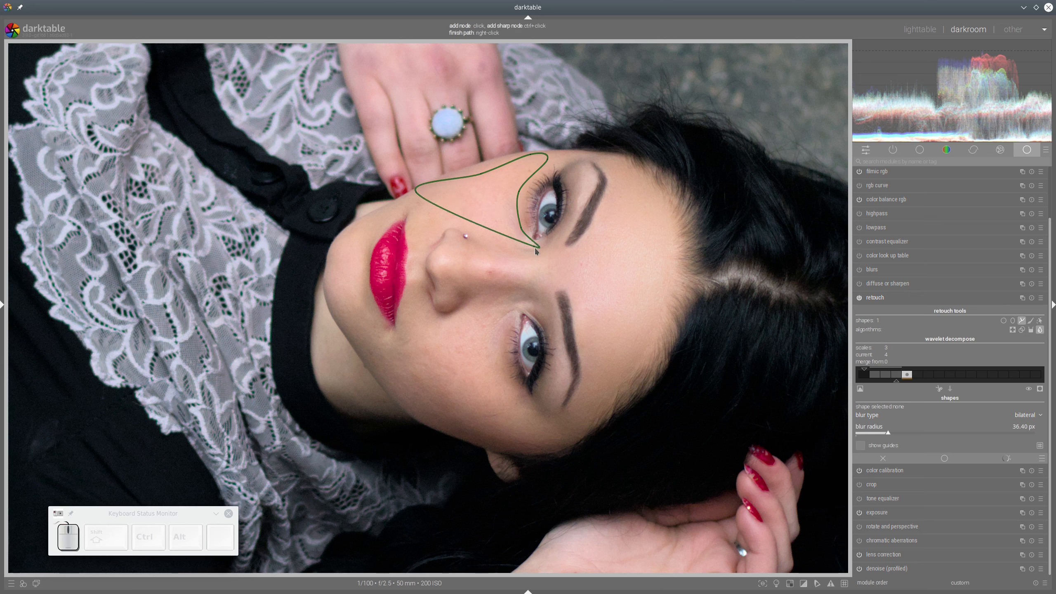
left_click(536, 248)
left_click(555, 261)
left_click(495, 260)
left_click(474, 253)
left_click(469, 227)
left_click(435, 220)
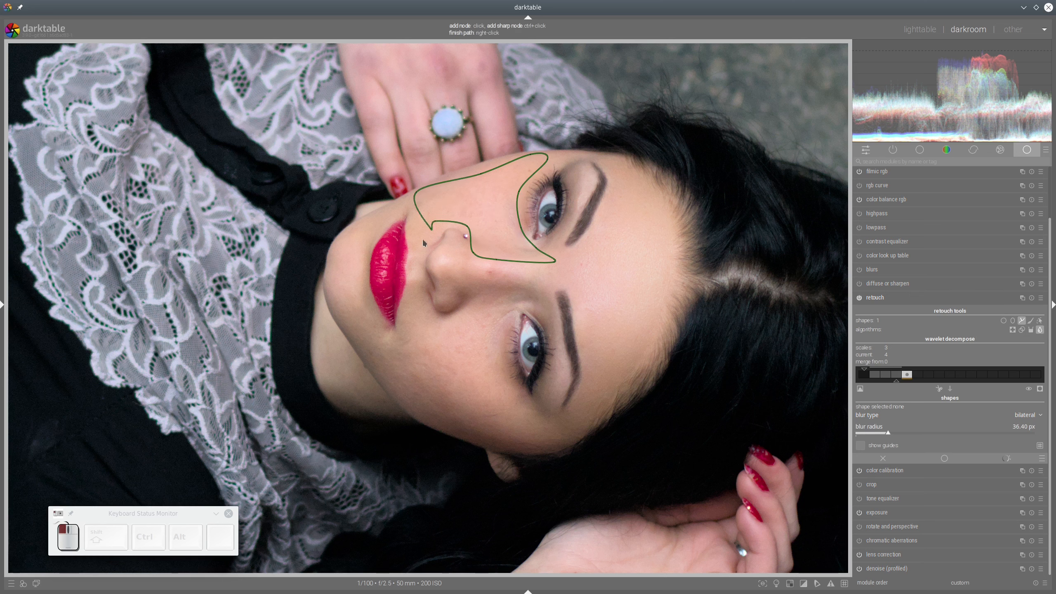
left_click(424, 240)
left_click(413, 263)
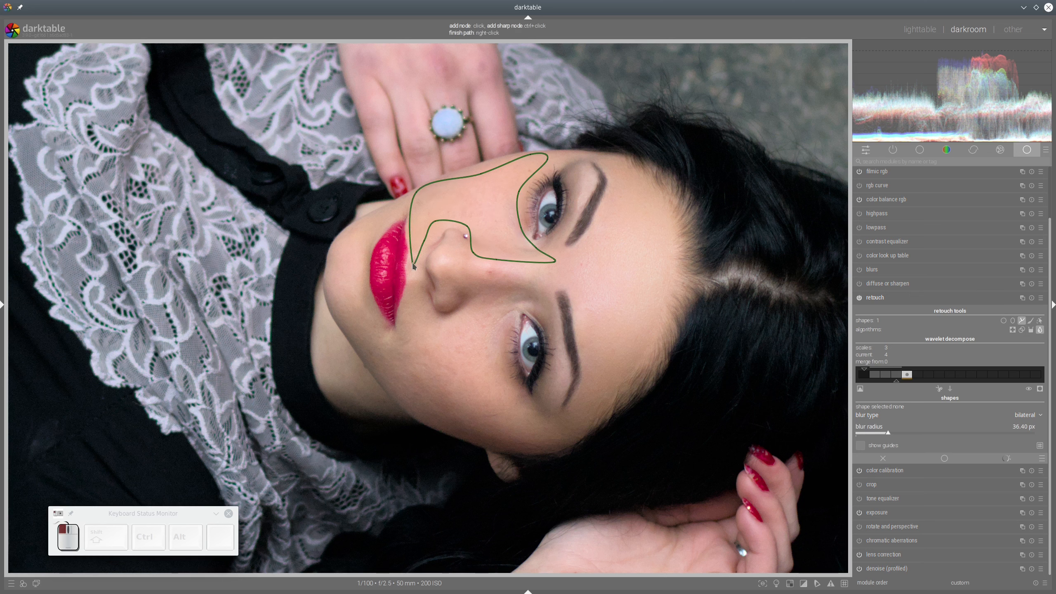
right_click(408, 204)
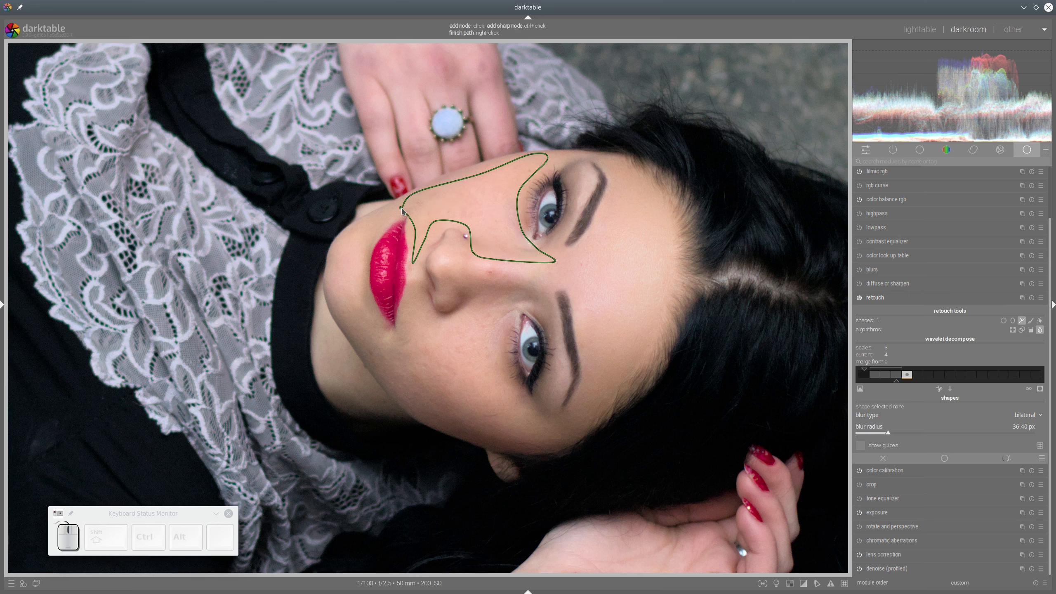
Draw a second cheek blur path from the upper lip around the nostril, under the lower eye and along the jaw.
left_click(403, 317)
left_click(414, 286)
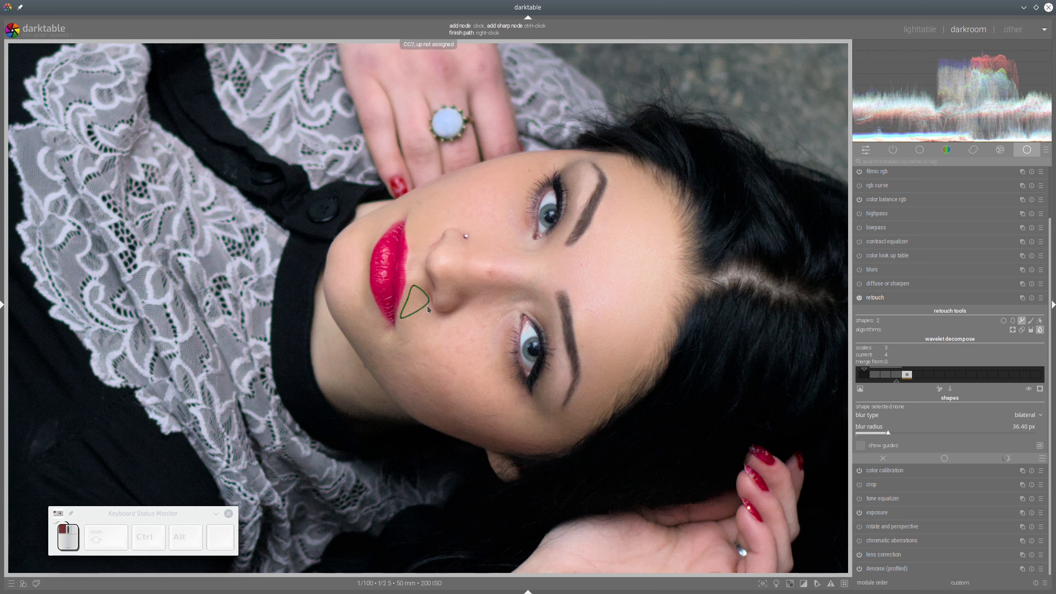
left_click(446, 322)
left_click(525, 298)
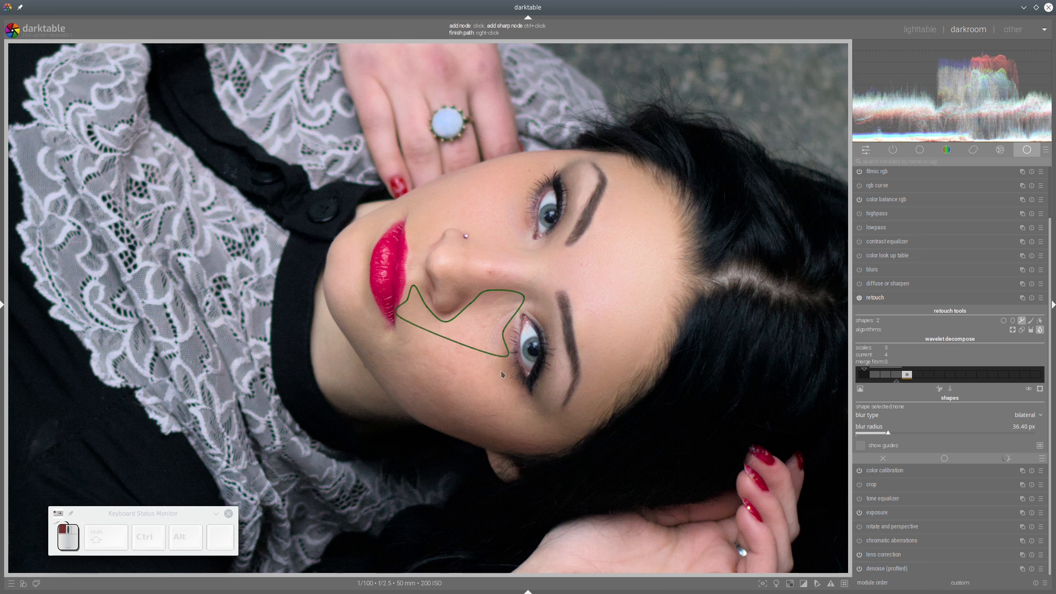
left_click(542, 444)
left_click(485, 434)
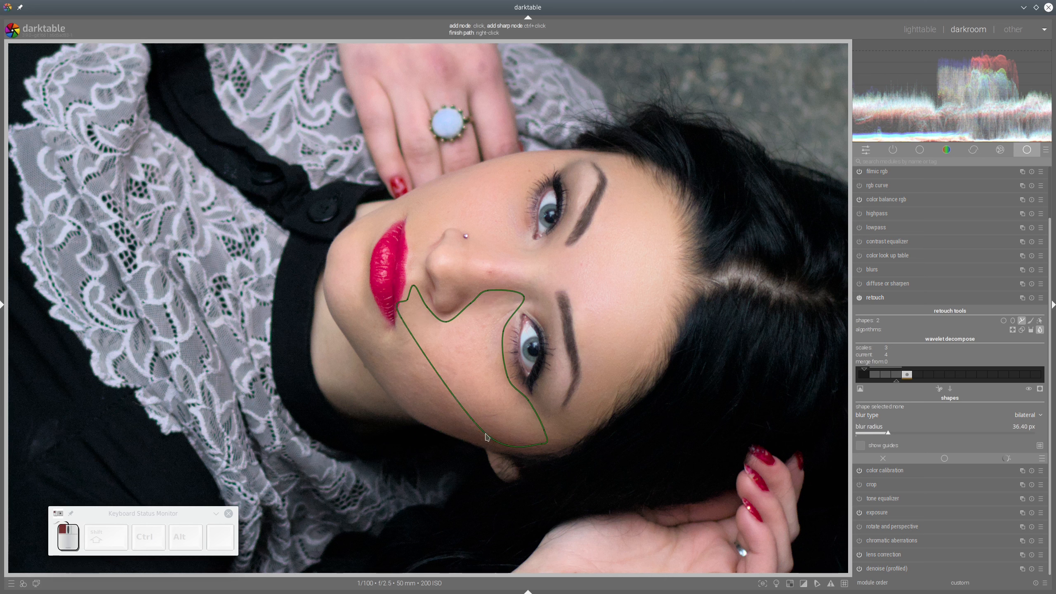
left_click(426, 407)
left_click(383, 361)
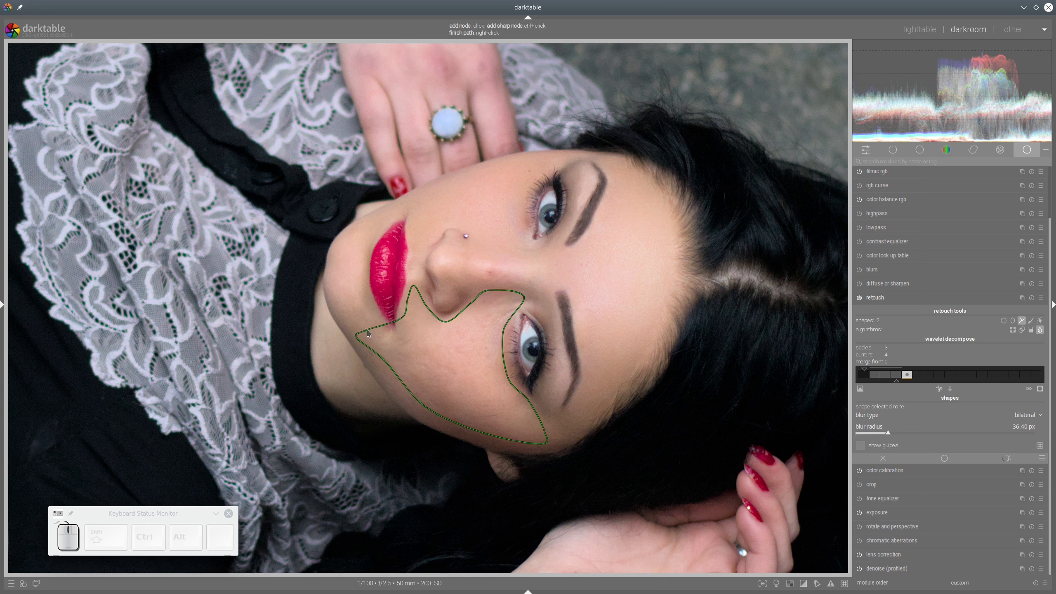
right_click(401, 308)
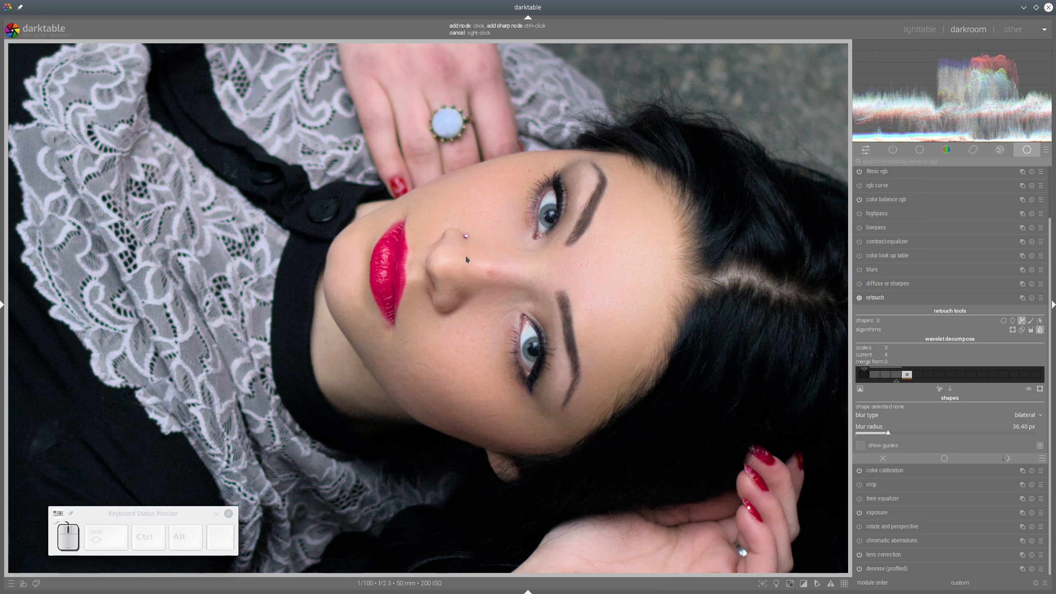
Draw a blur path along the bridge of the nose, from its tip to between the eyebrows.
left_click(451, 248)
left_click(556, 260)
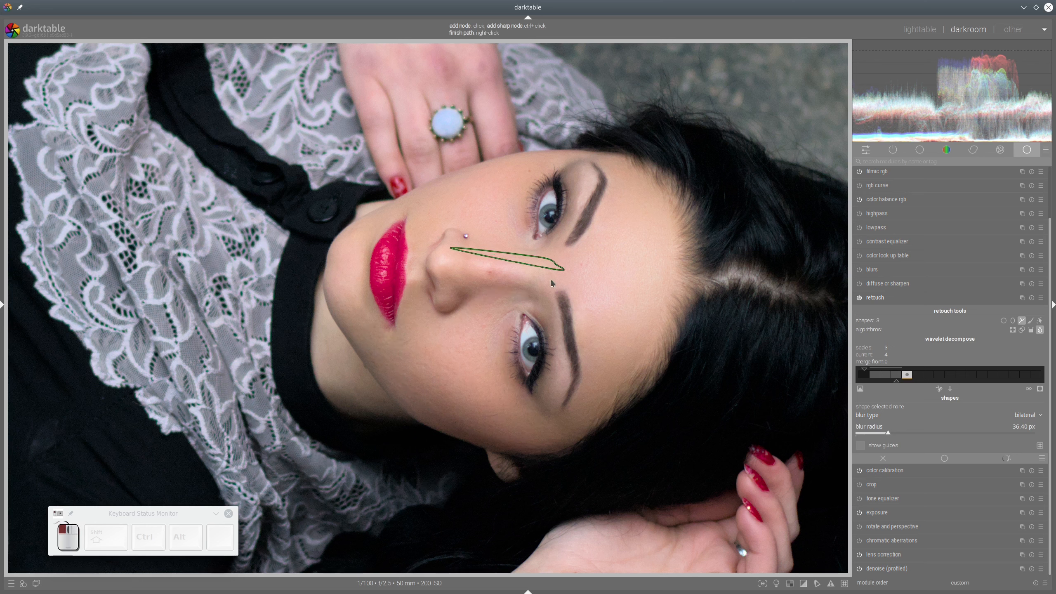
left_click(545, 290)
left_click(454, 286)
left_click(432, 269)
right_click(454, 266)
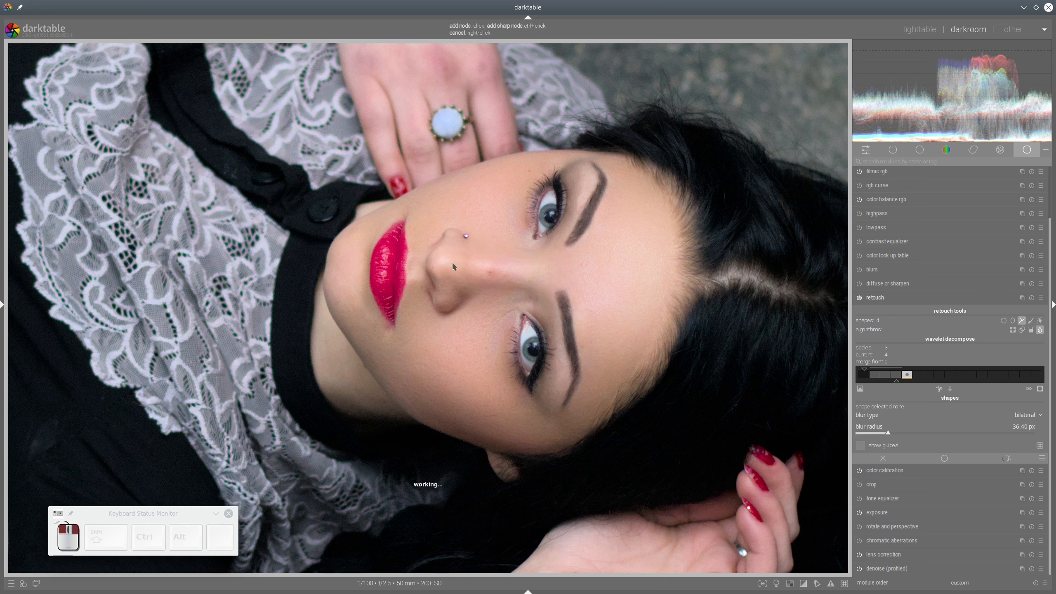
Draw a blur path around the chin, following the lower lip and the chin's outer edge.
left_click(335, 269)
left_click(340, 241)
left_click(372, 220)
left_click(368, 266)
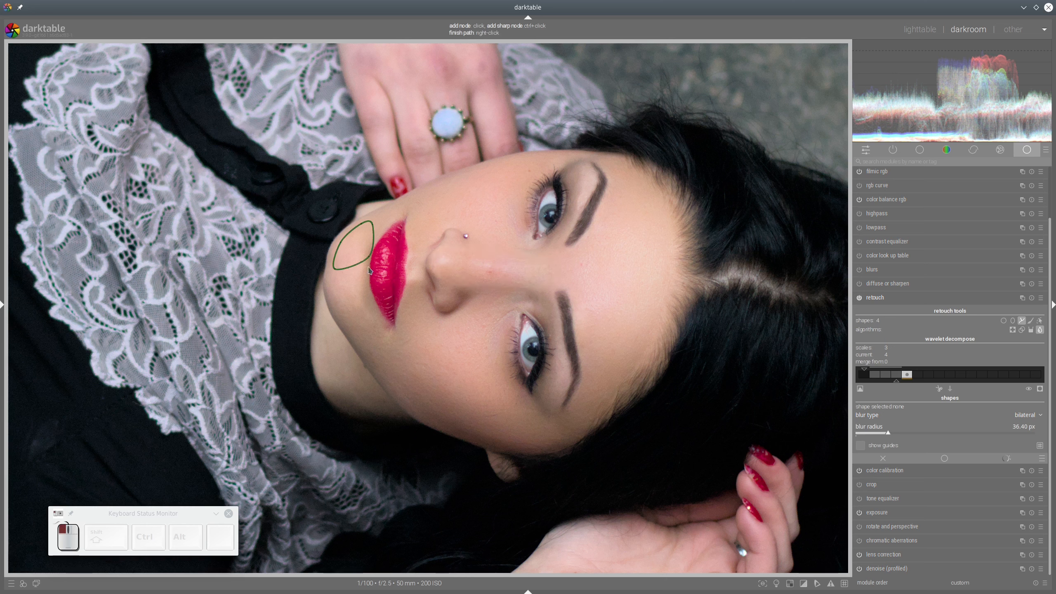
left_click(361, 296)
left_click(379, 319)
left_click(363, 337)
left_click(332, 292)
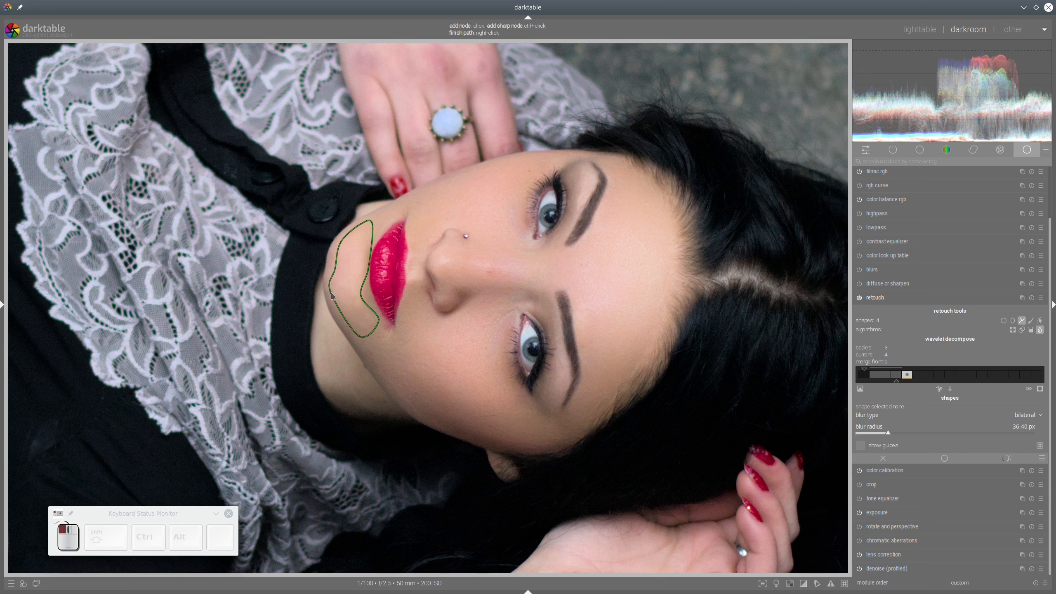
right_click(331, 296)
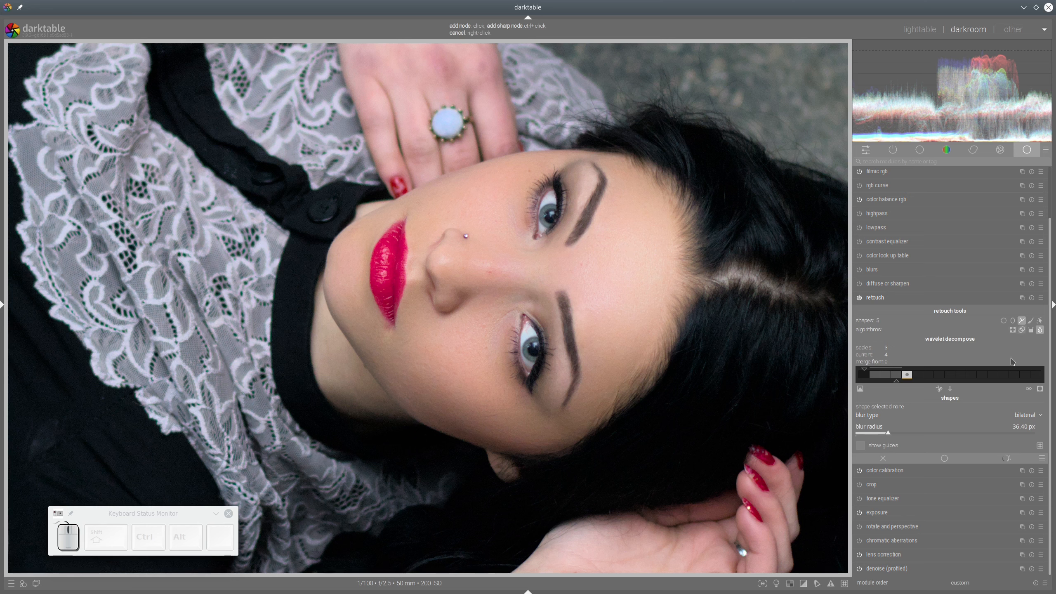
Compare the photo with the shapes switched off and on, then show them for editing and set the upper cheek path's mask opacity to 48.3%.
left_click(1028, 391)
left_click(1027, 391)
left_click(1040, 320)
left_click(608, 229)
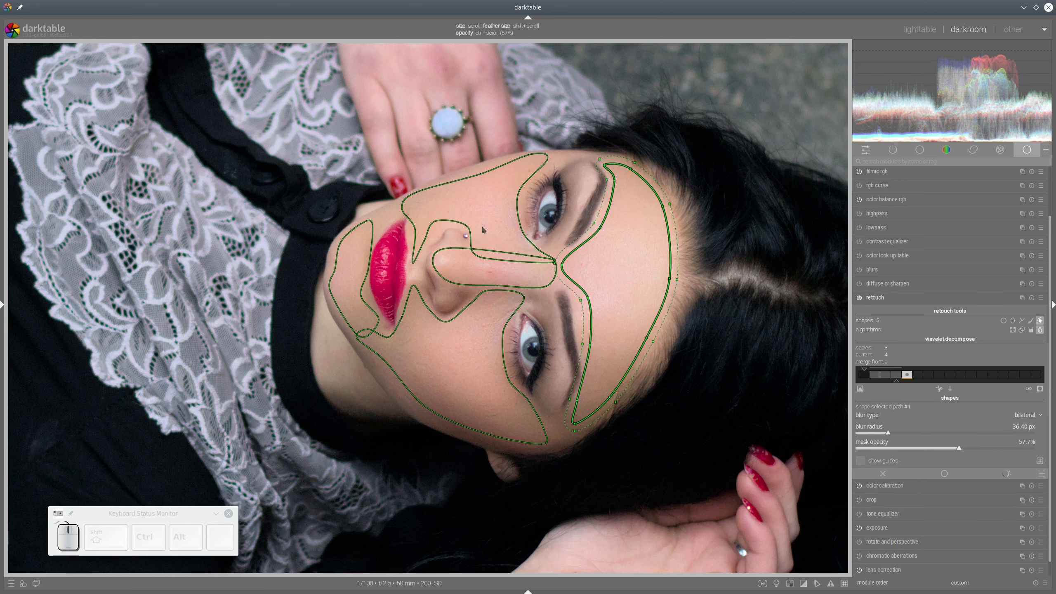
left_click(474, 214)
left_click(943, 447)
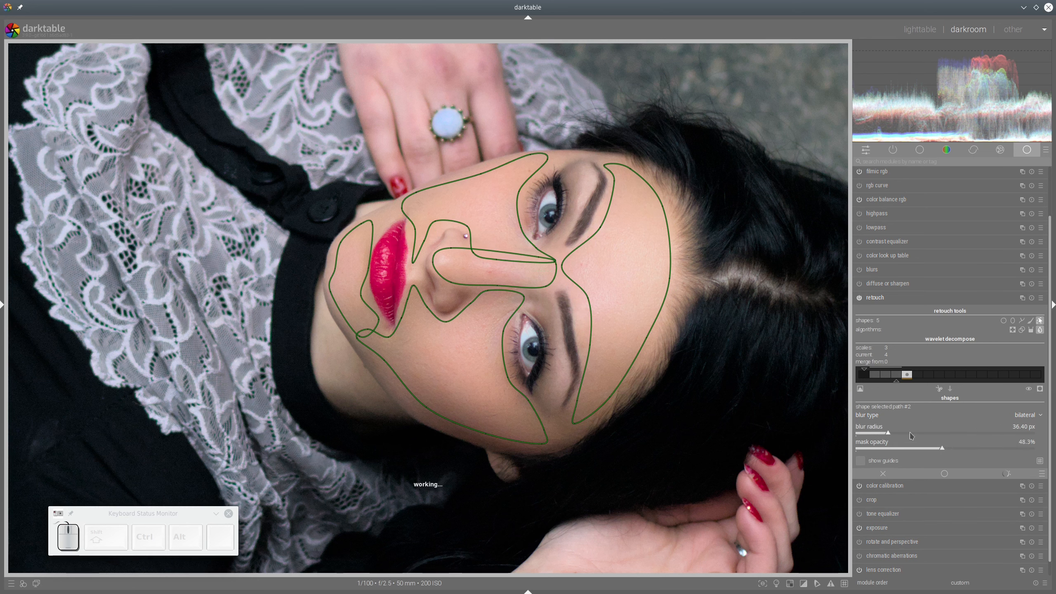
Adjust the nose bridge path's mask opacity, set the chin path's to 40.7%, and hide the shapes to check the result.
left_click(489, 274)
left_click(942, 448)
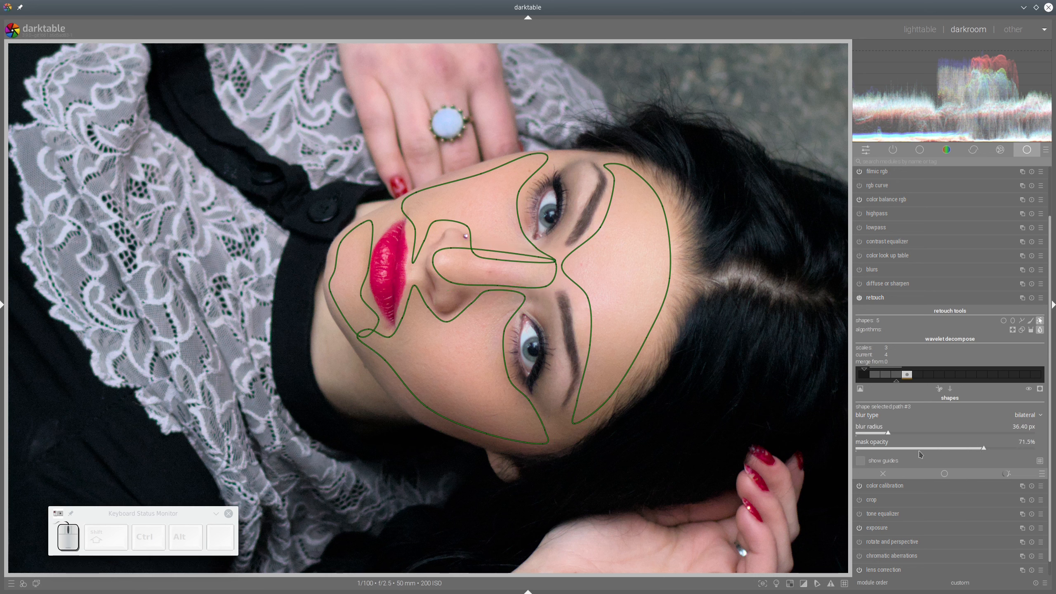
left_click(356, 274)
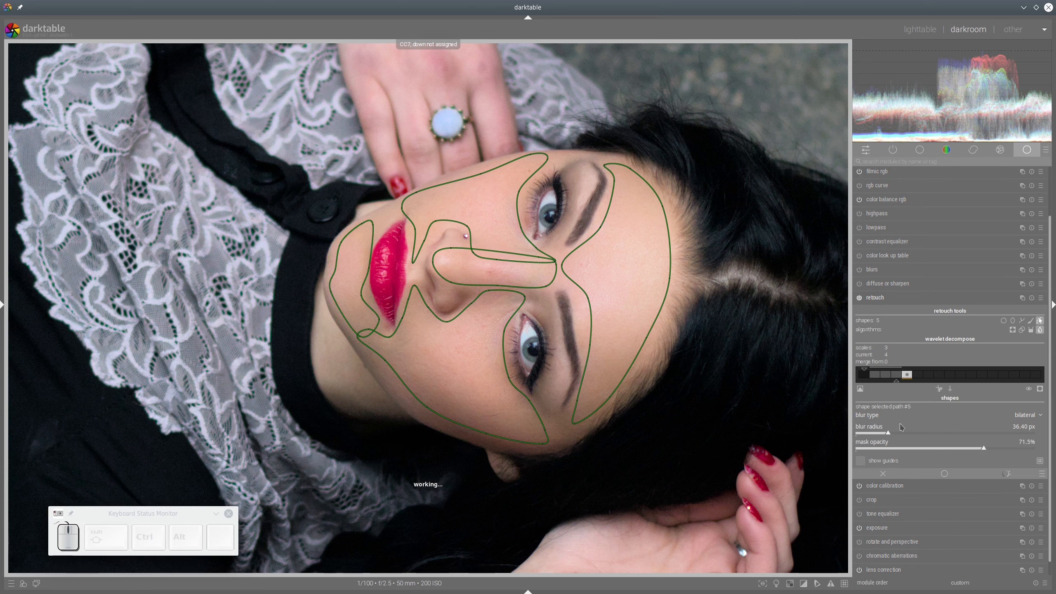
left_click(928, 449)
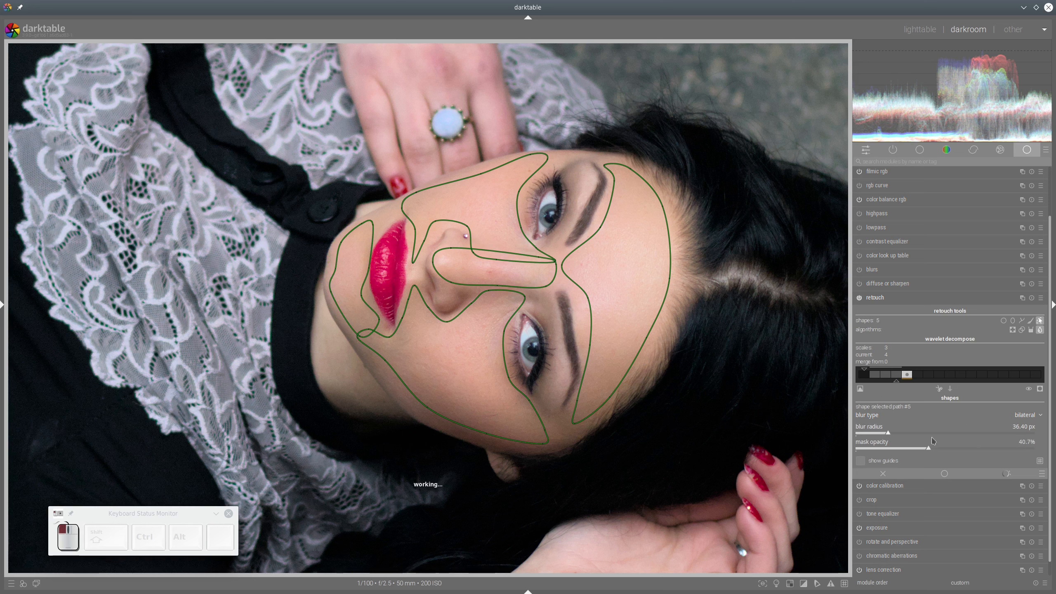
left_click(1040, 321)
left_click(1029, 391)
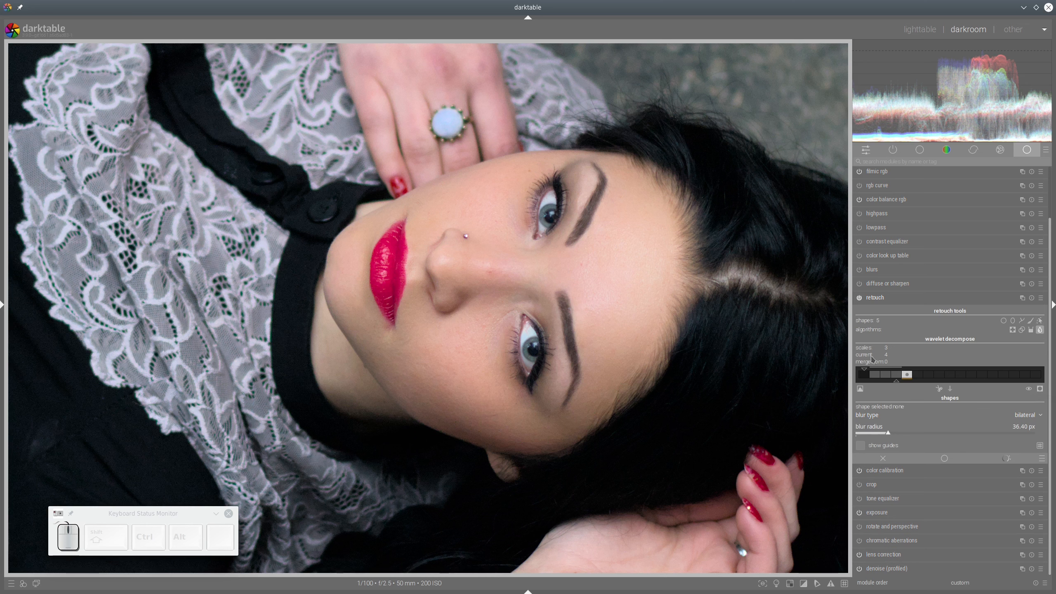
Preview wavelet scales 3 and 2 individually, with auto-adjusted preview levels, to examine the skin texture.
left_click(896, 376)
left_click(860, 389)
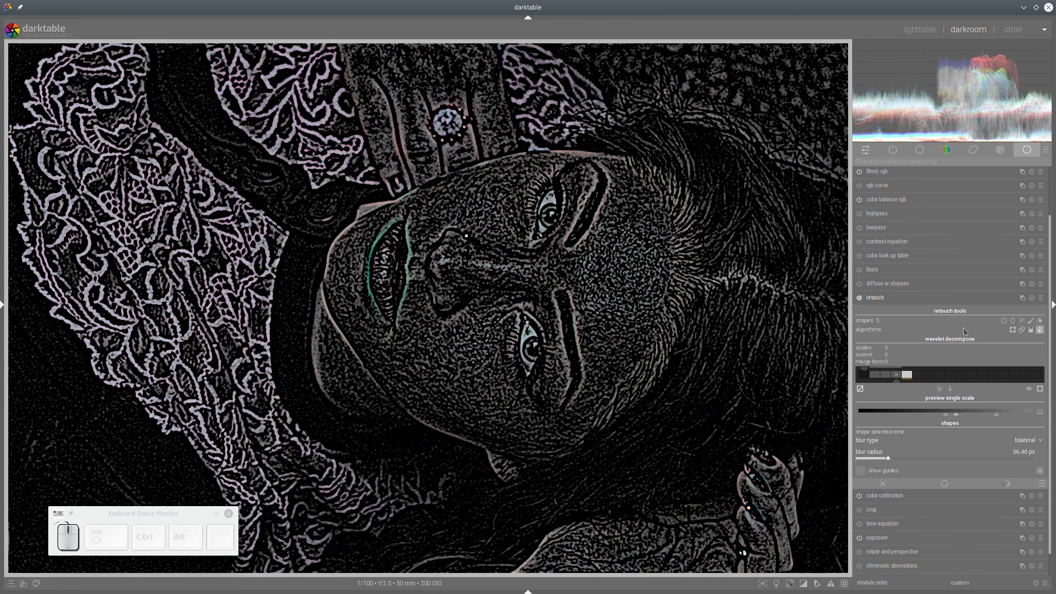
left_click(886, 375)
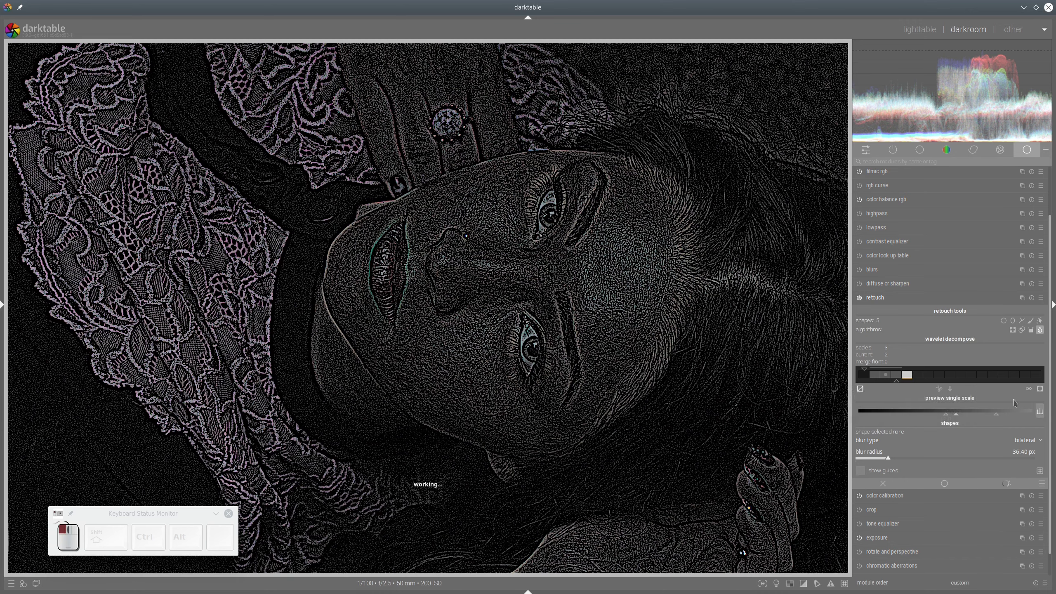
left_click(1039, 389)
left_click(895, 376)
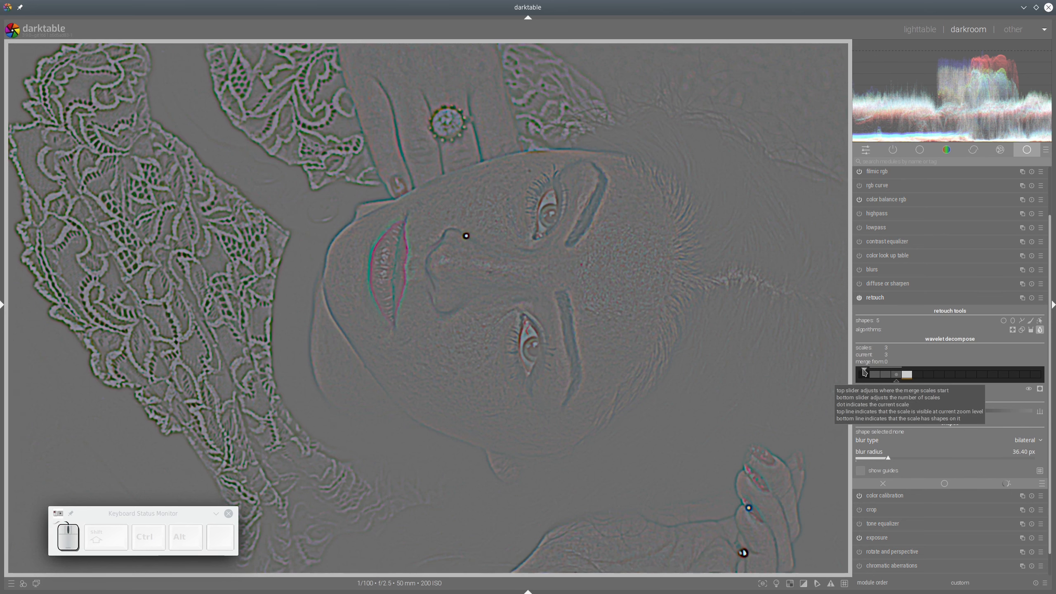
Set the merge start to scale 3, compare scales 1 and 3, and leave the single-scale preview with scale 3 current.
left_click_drag(864, 372, 897, 372)
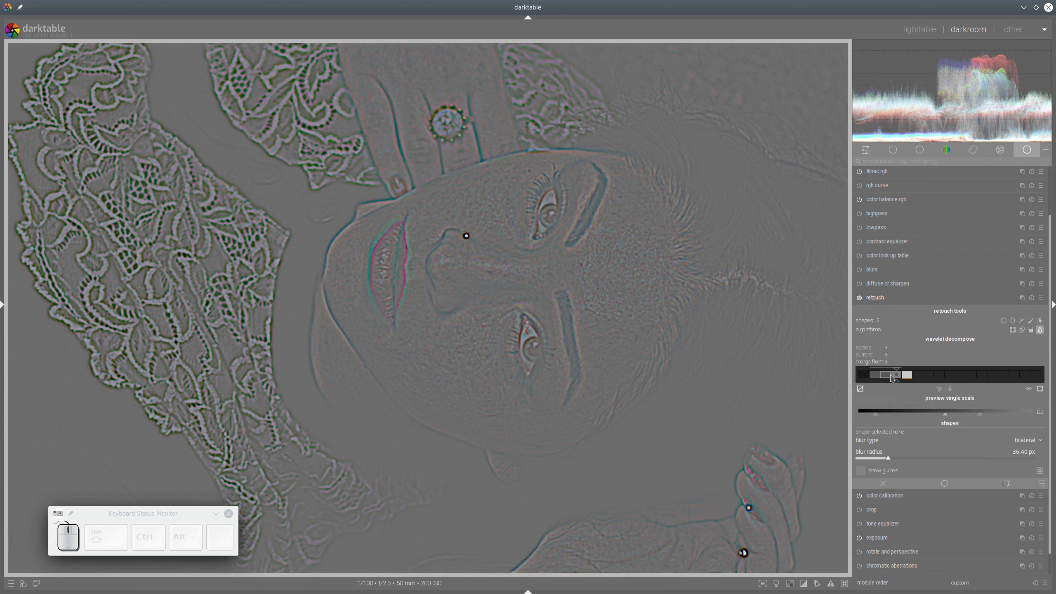
left_click(876, 375)
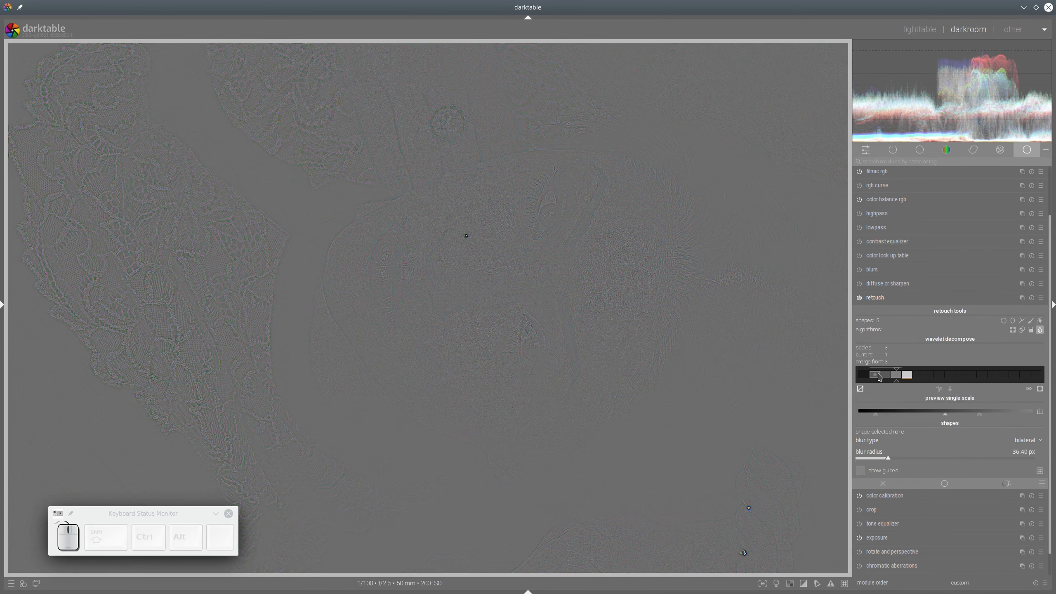
left_click(896, 375)
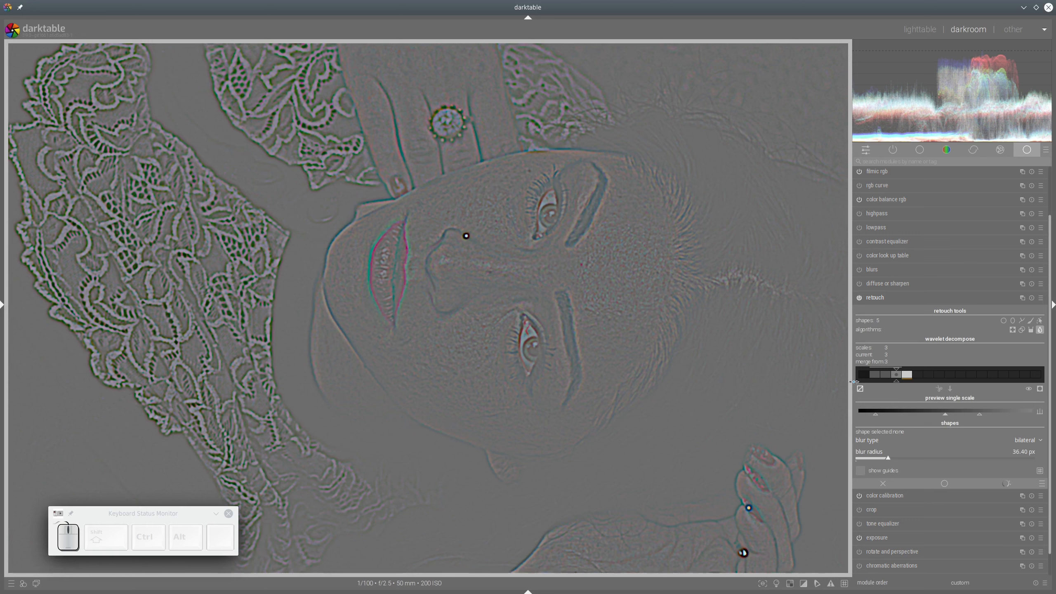
left_click(860, 388)
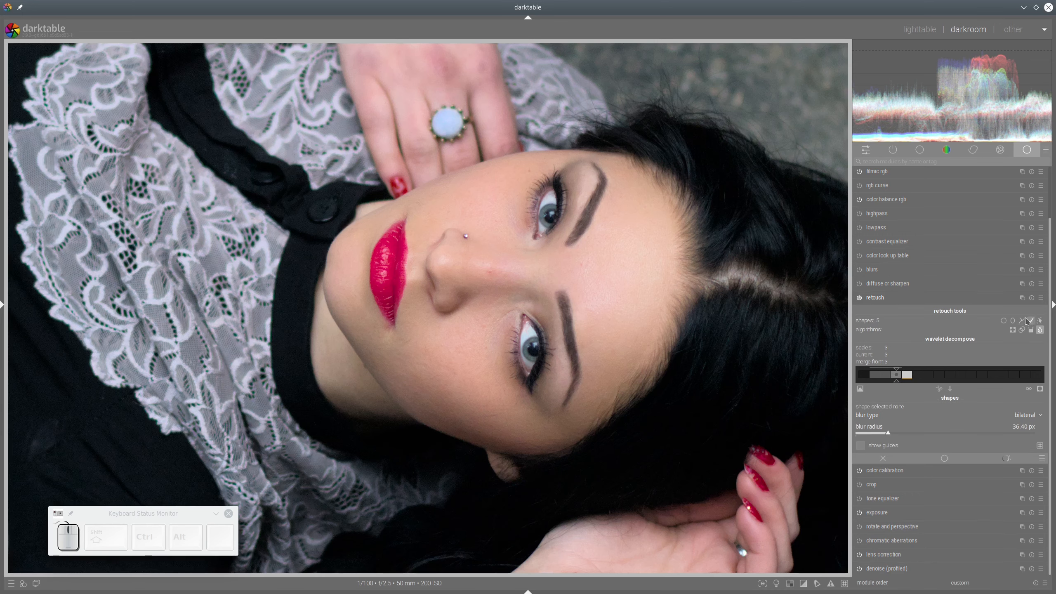
Draw a blur path on scale 3 over the forehead between eyebrows and hairline, and shift it slightly toward the hairline.
left_click(1022, 321)
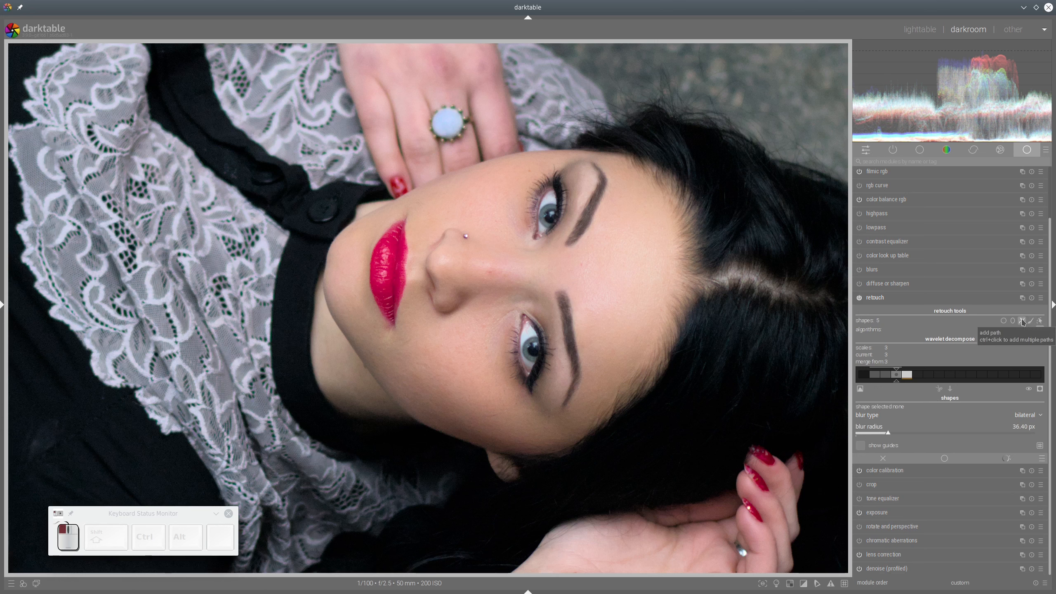
left_click(590, 244)
left_click(617, 168)
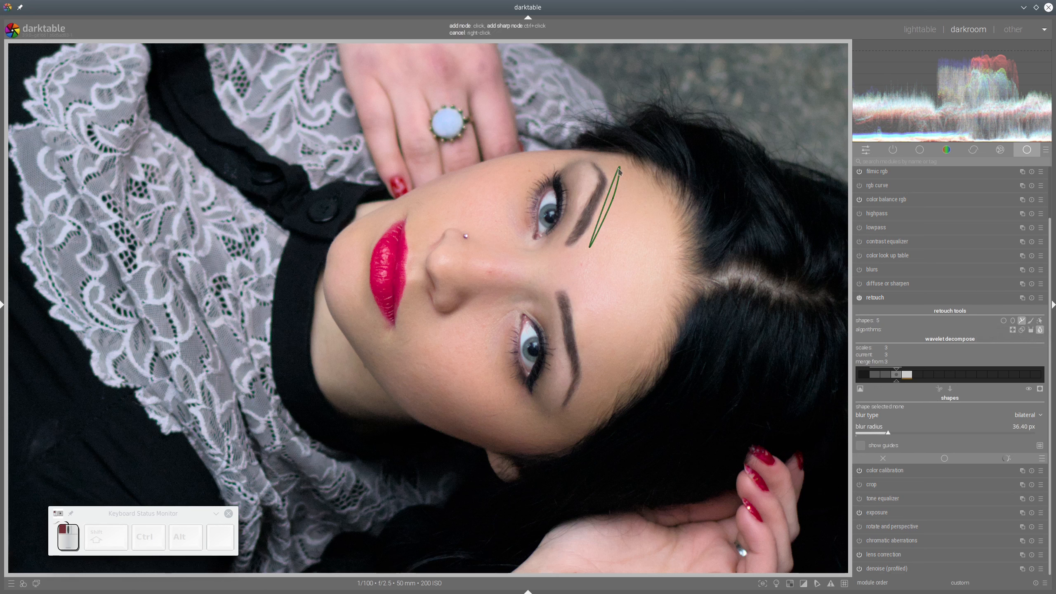
left_click_drag(666, 286, 661, 303)
left_click(642, 349)
left_click(610, 389)
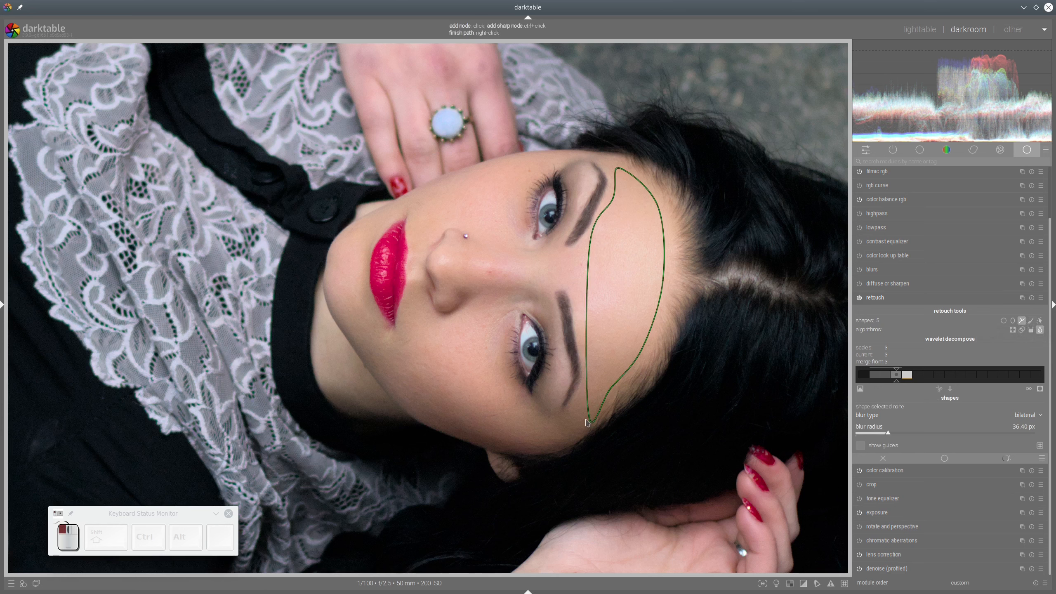
left_click(580, 425)
right_click(598, 318)
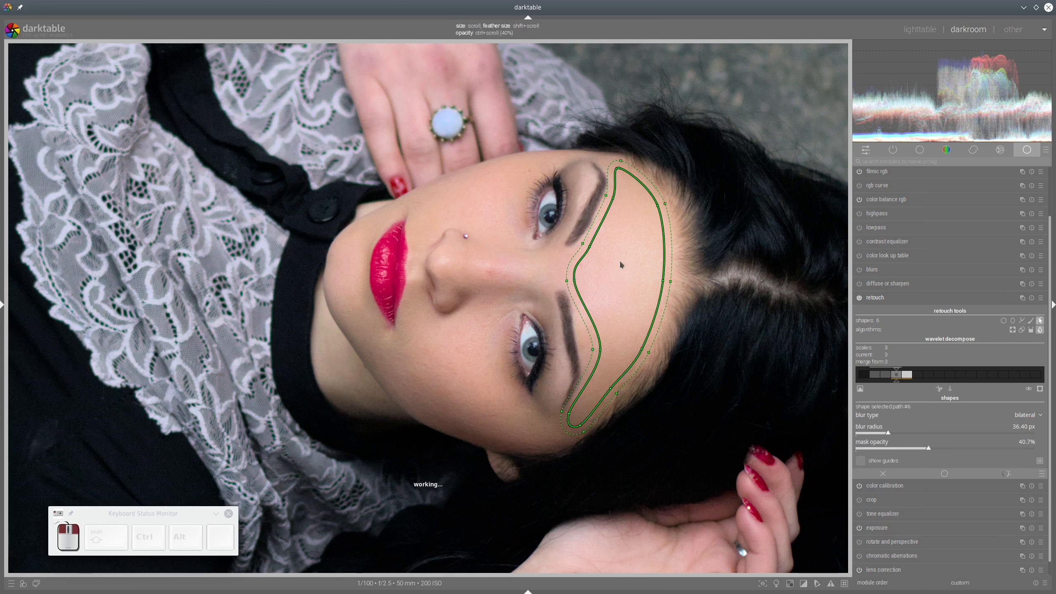
left_click_drag(625, 257, 639, 259)
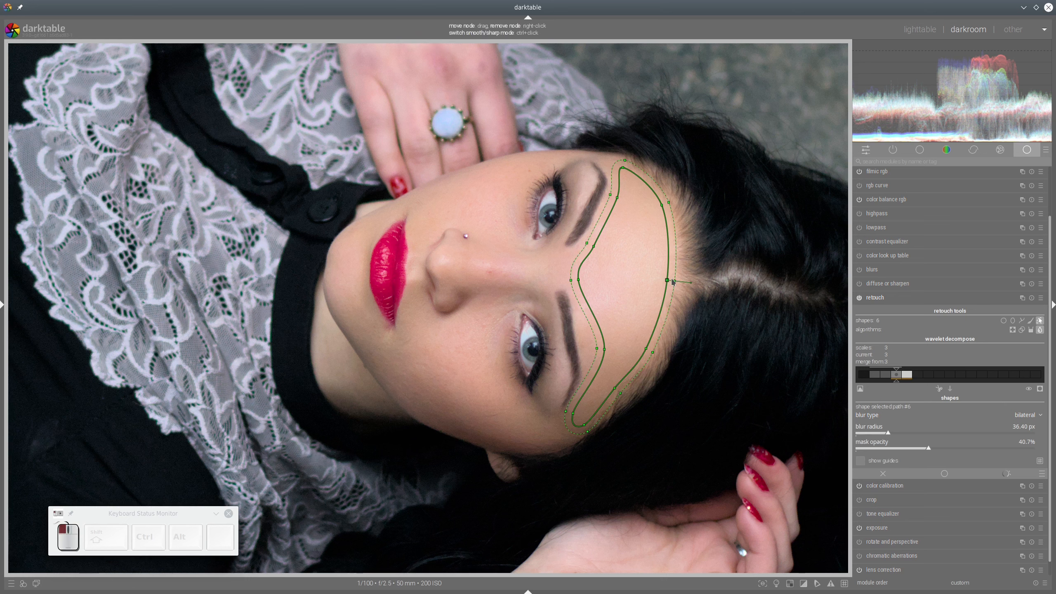
Change the forehead path's blur type to gaussian and reshape its inner edge to follow both eyebrows.
left_click(1039, 415)
left_click(1021, 409)
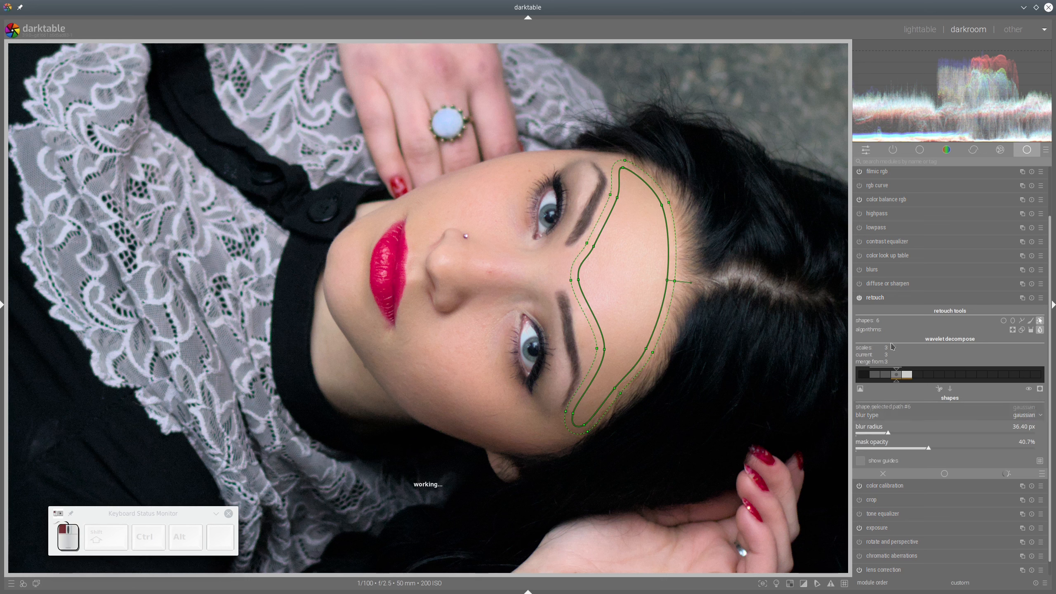
left_click_drag(604, 348, 581, 343)
left_click(578, 390, "ctrl")
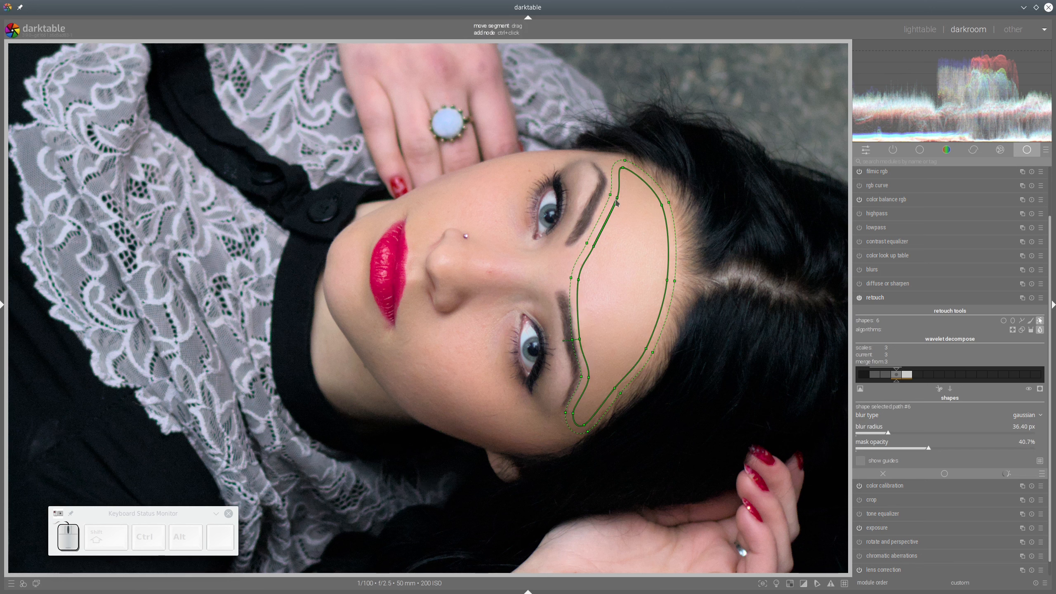
left_click_drag(616, 197, 609, 195)
left_click_drag(594, 247, 583, 241)
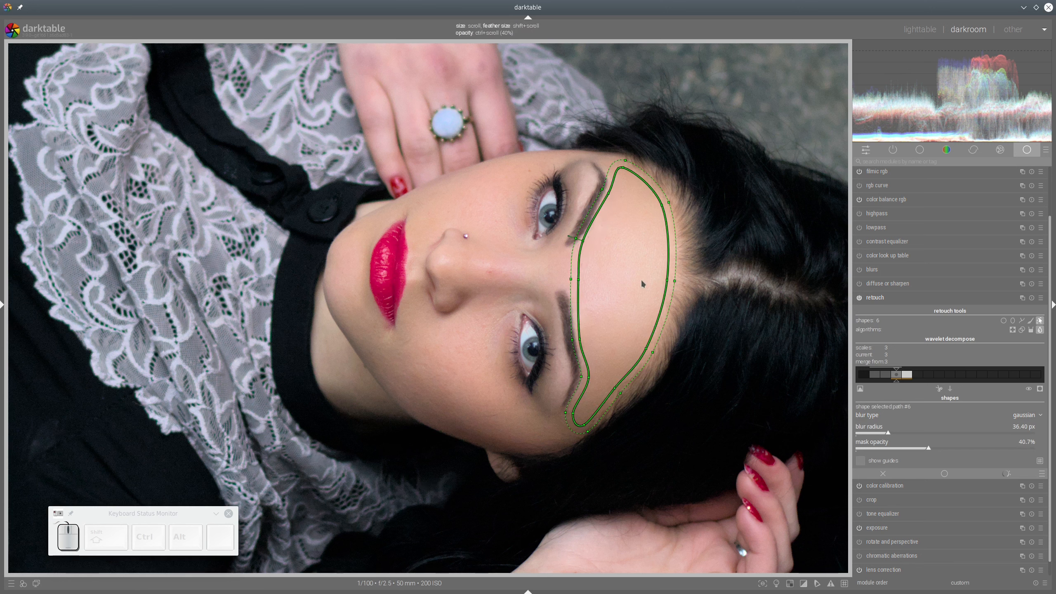
With continuous path creation, draw a gaussian blur path over the upper cheek, under the eye and around the studded nostril to the lip.
left_click(1024, 321, "ctrl")
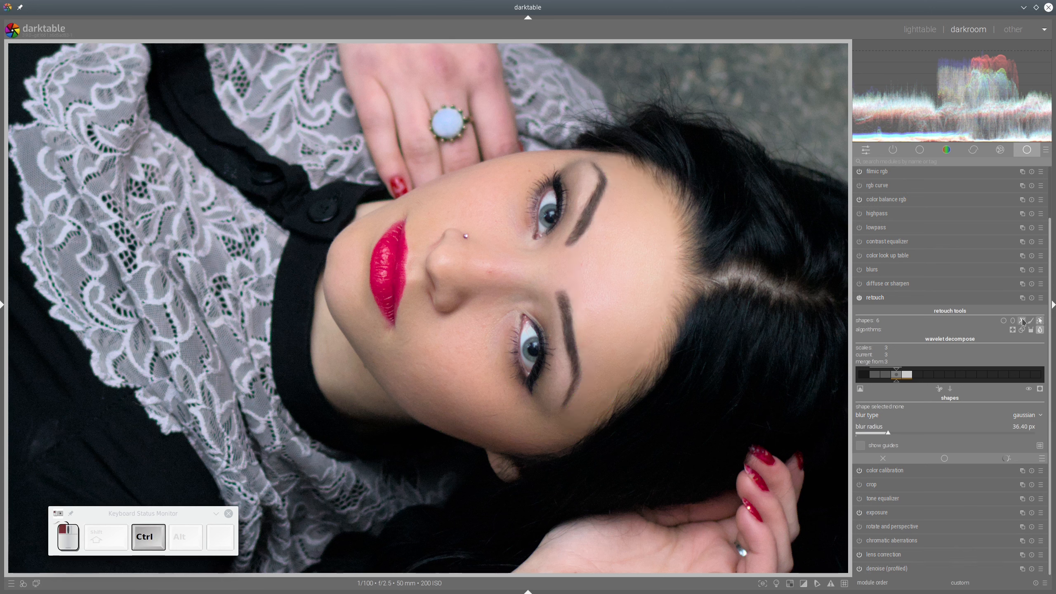
left_click(414, 199)
left_click(545, 160)
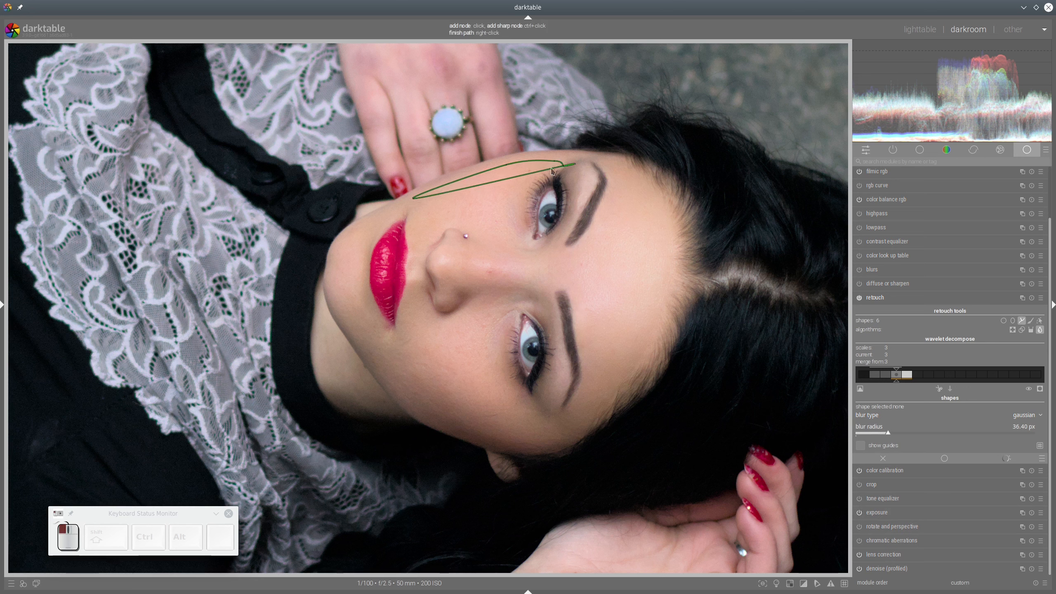
left_click(521, 224)
left_click(542, 261)
left_click(463, 255)
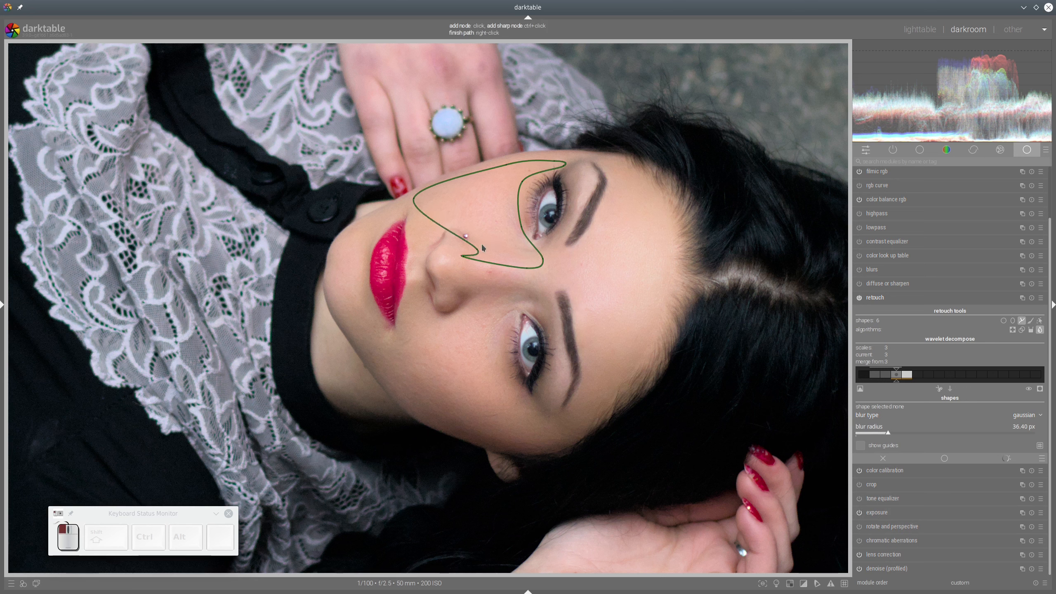
left_click(482, 239)
left_click(431, 244)
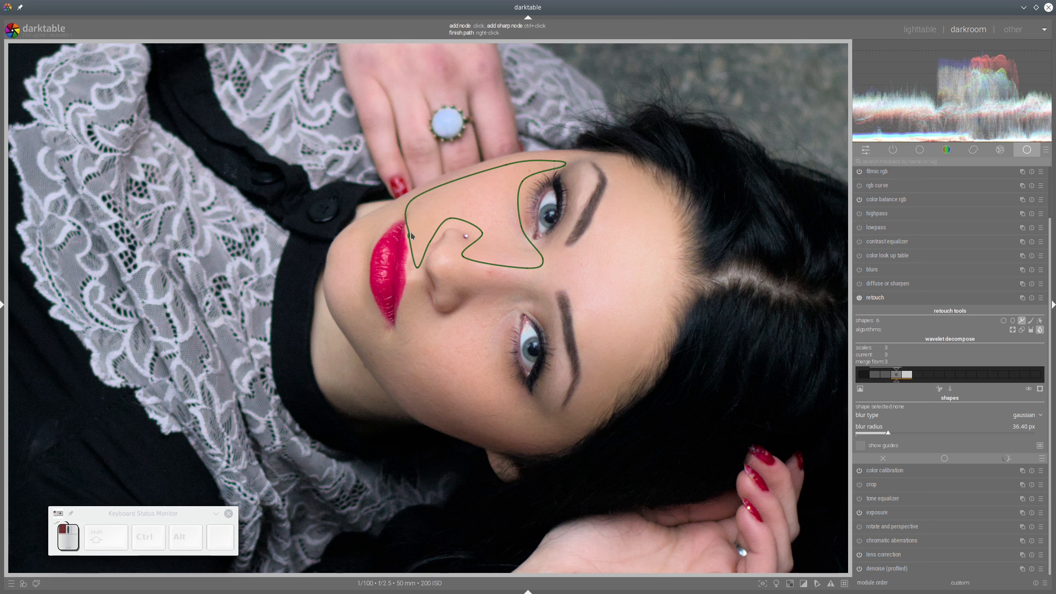
right_click(413, 205)
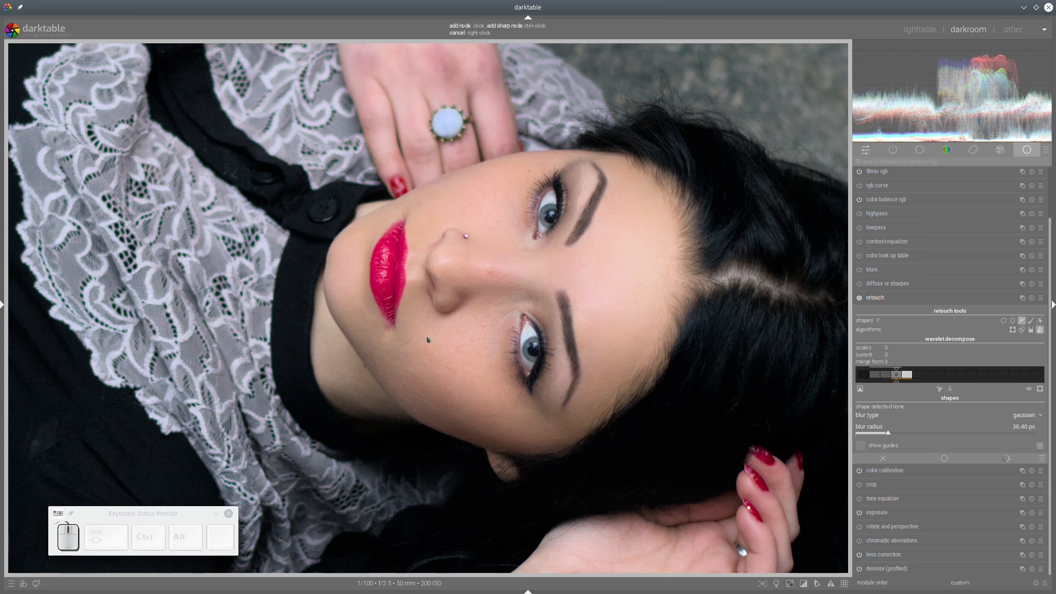
Draw a gaussian blur path over the lower cheek, from the upper lip around the nostril, under the eye and along the jaw.
left_click(405, 329)
left_click(411, 285)
left_click(434, 318)
left_click(479, 303)
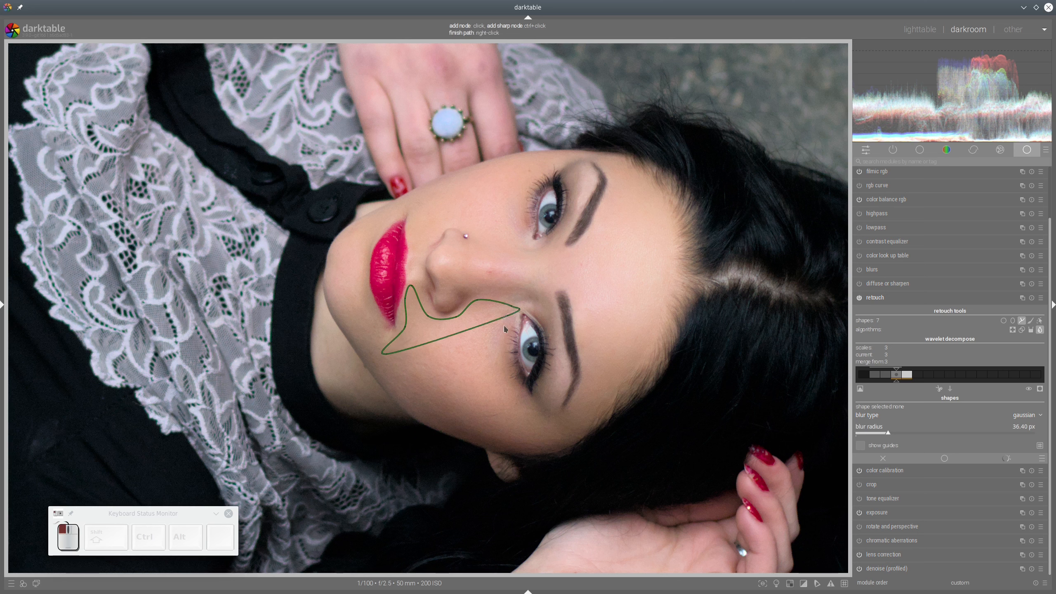
left_click(504, 326)
left_click(506, 374)
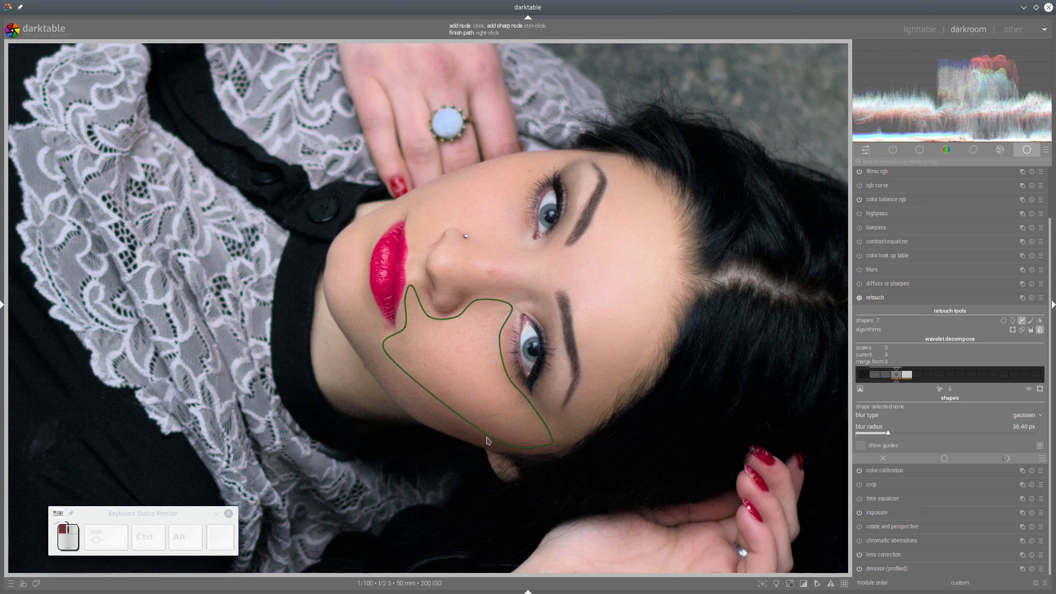
right_click(448, 340)
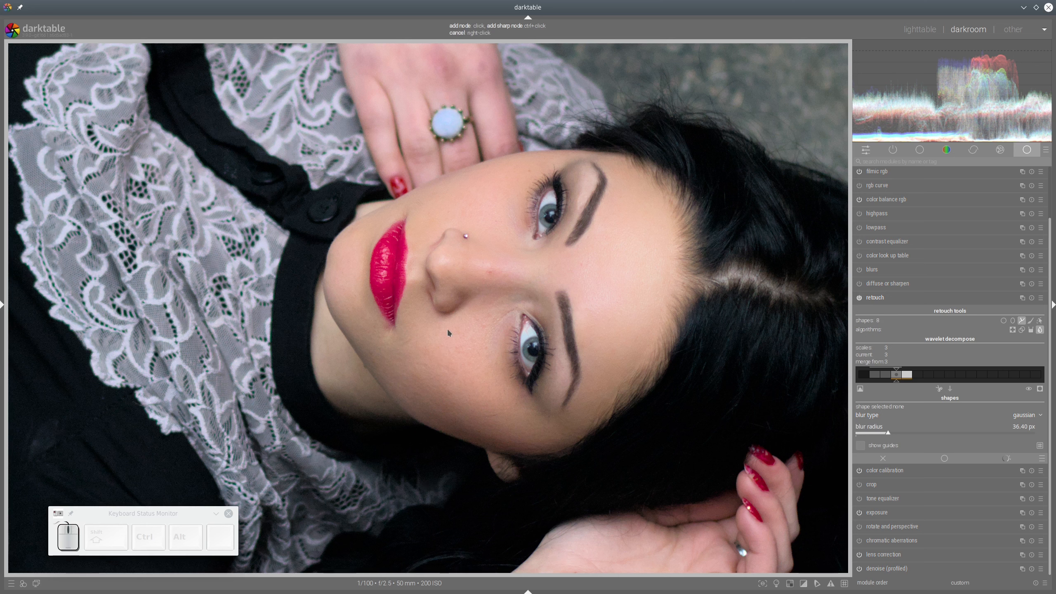
Show the scale 3 shapes, adjust the lower cheek path's mask opacity, and hide the shapes after checking the neighbouring scale.
left_click(1039, 320)
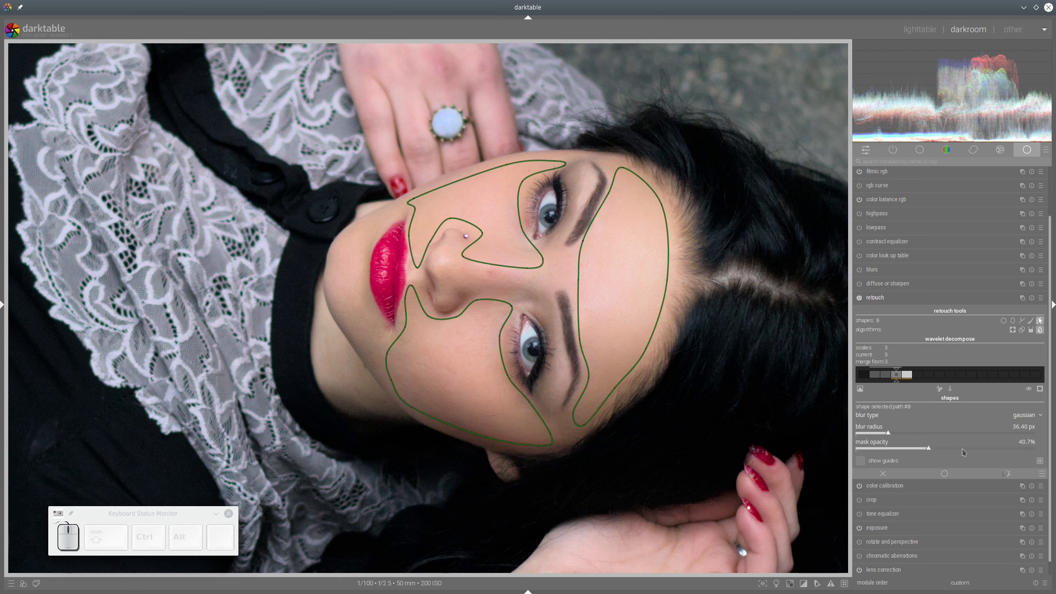
left_click(963, 450)
left_click(887, 371)
left_click(897, 370)
scroll(977, 451, "up", 6)
left_click(1040, 321)
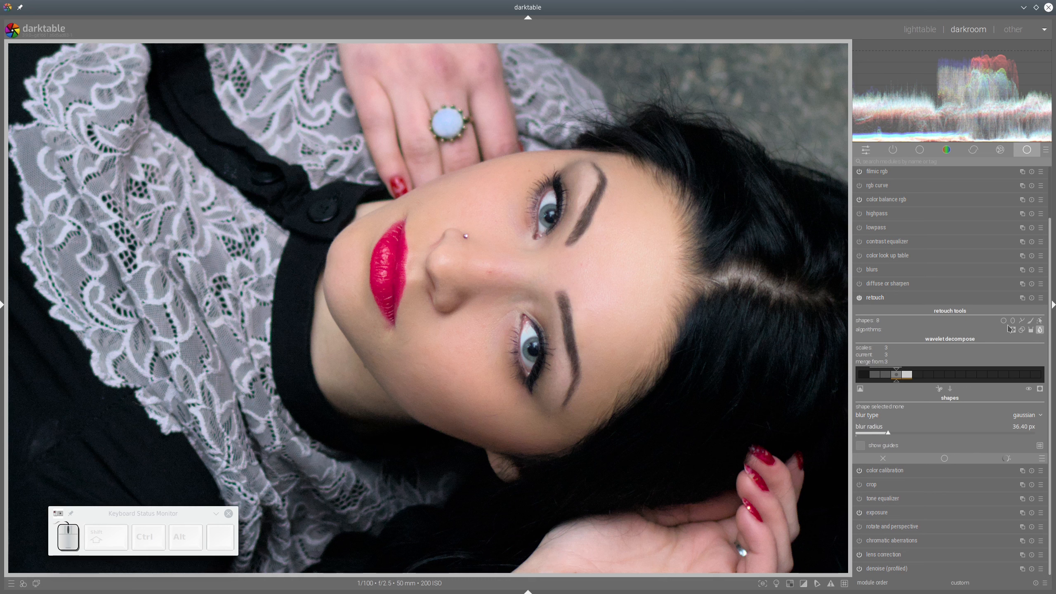
With continuous path creation, draw a gaussian blur path over the chin, following the lower lip's edge to the mouth corner.
left_click(1021, 320, "ctrl")
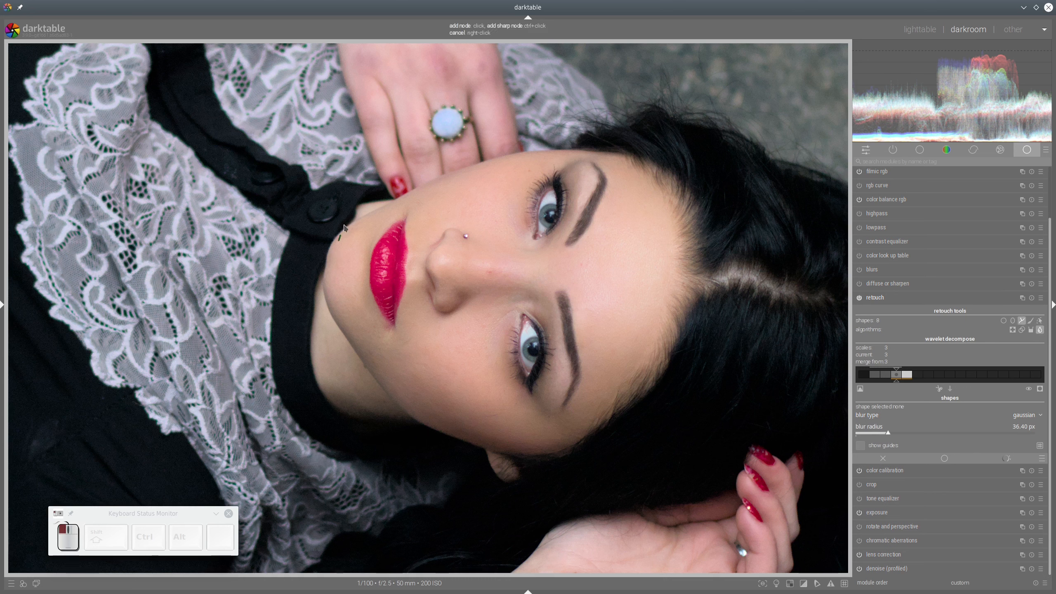
left_click(371, 216)
left_click(391, 215)
left_click(382, 232)
left_click(368, 250)
left_click(364, 295)
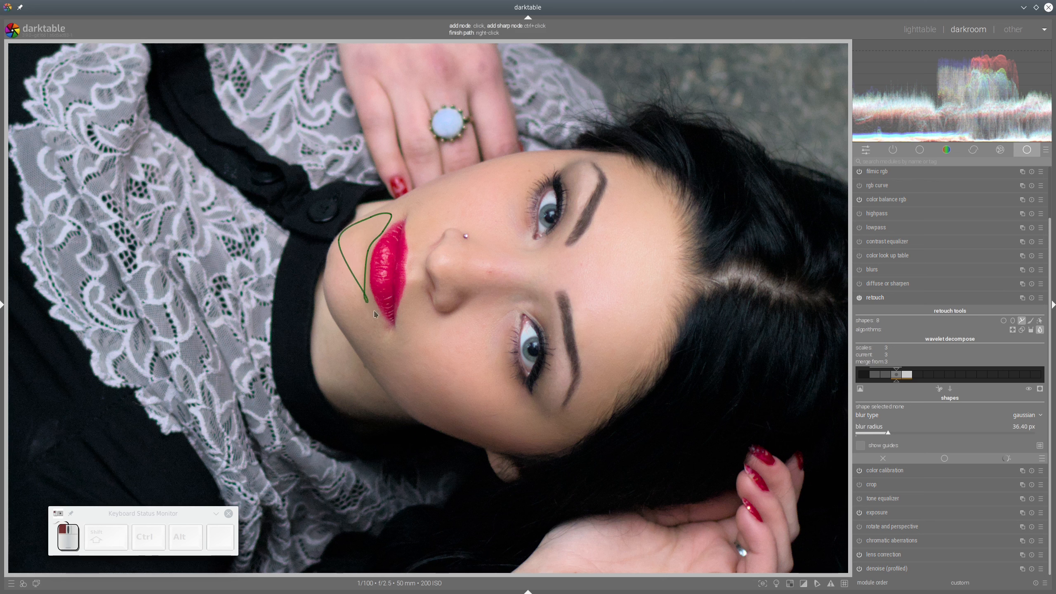
left_click(383, 323)
right_click(414, 248)
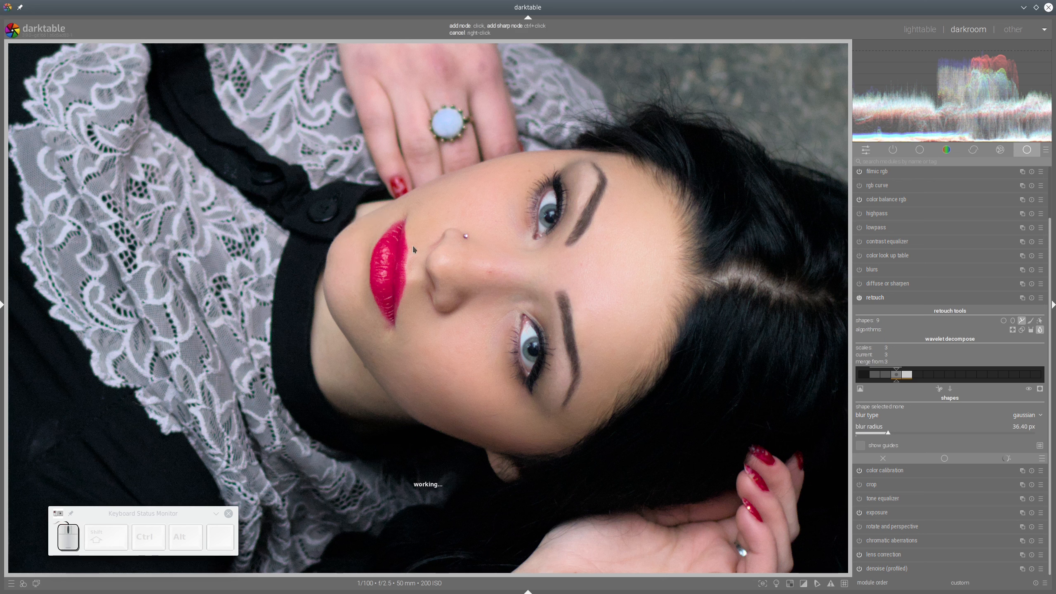
Draw a gaussian blur path along the bridge of the nose, extending to the area between the eyebrows.
left_click(454, 248)
left_click(582, 257)
left_click(576, 285)
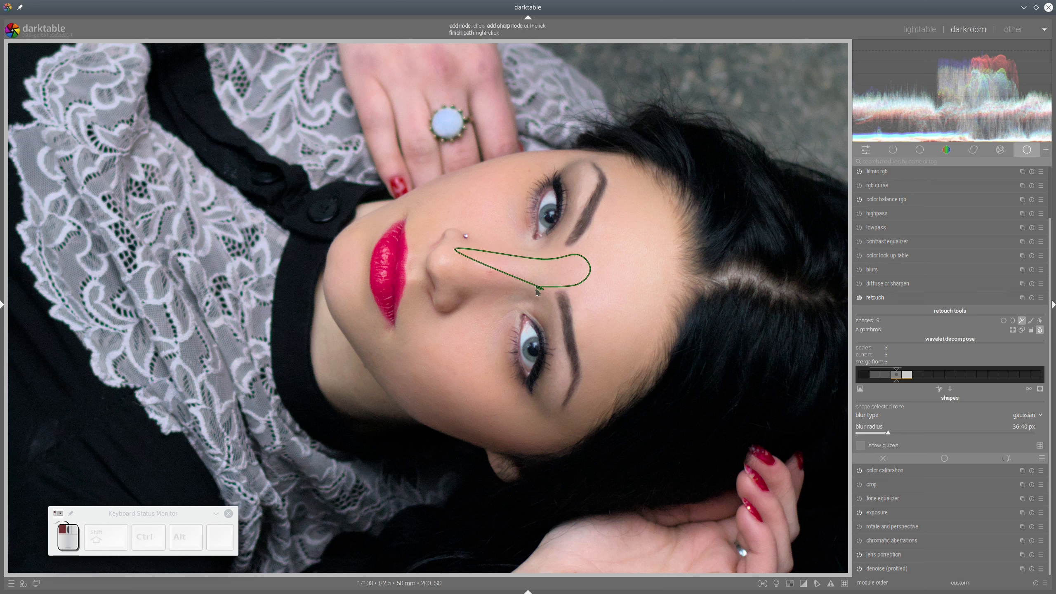
left_click(536, 288)
left_click(533, 302)
left_click(446, 298)
right_click(446, 297)
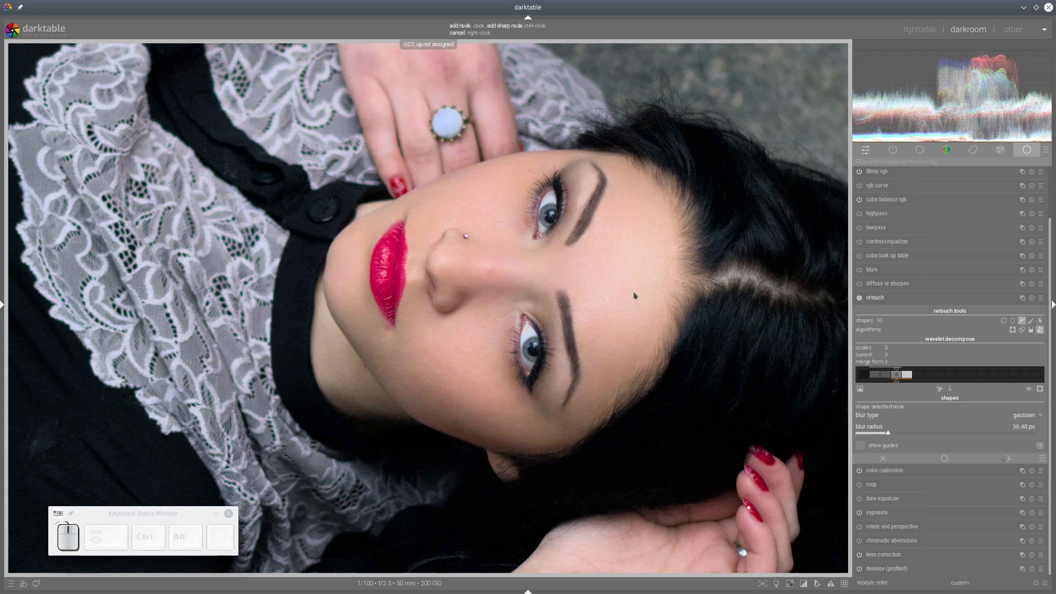
Place a small heal circle on the bridge of the nose at scale 3, with opacity raised to 100%.
left_click(1013, 332)
left_click(1004, 348)
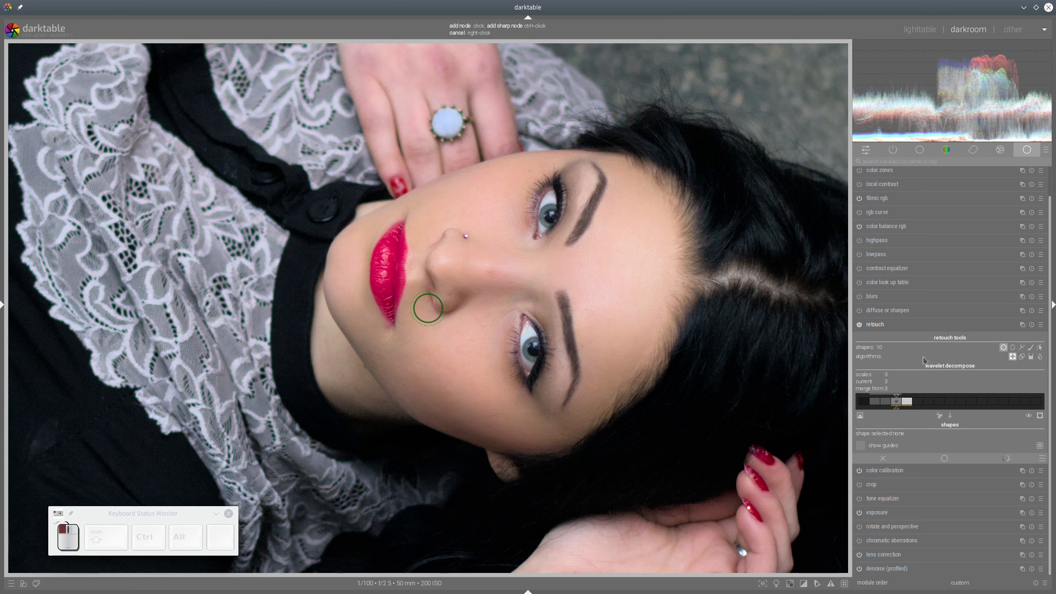
scroll(465, 267, "down", 5)
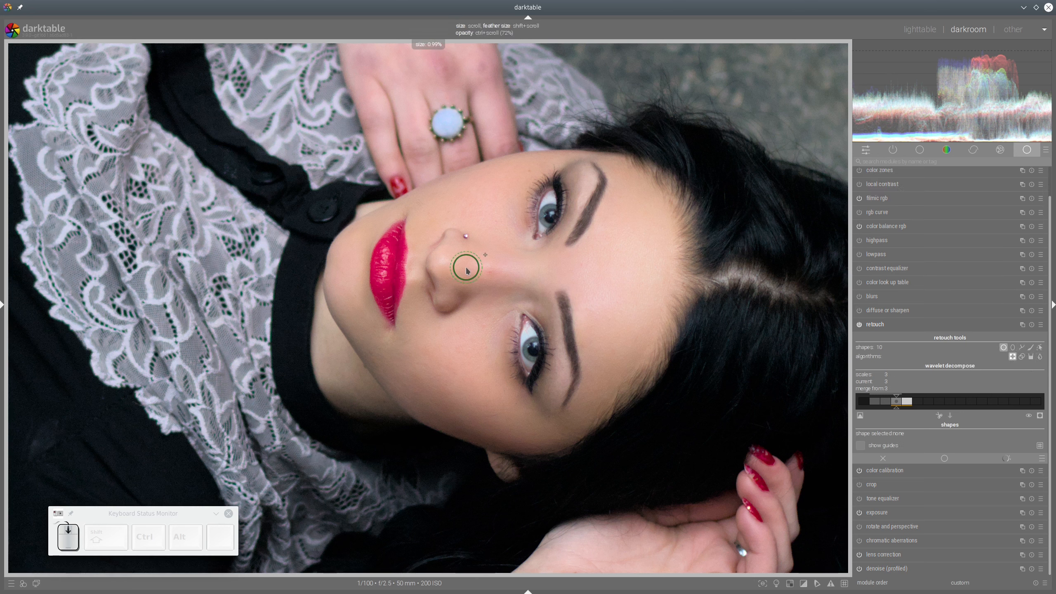
scroll(490, 276, "down", 4)
scroll(490, 277, "up", 2)
scroll(490, 277, "up", 1, "shift")
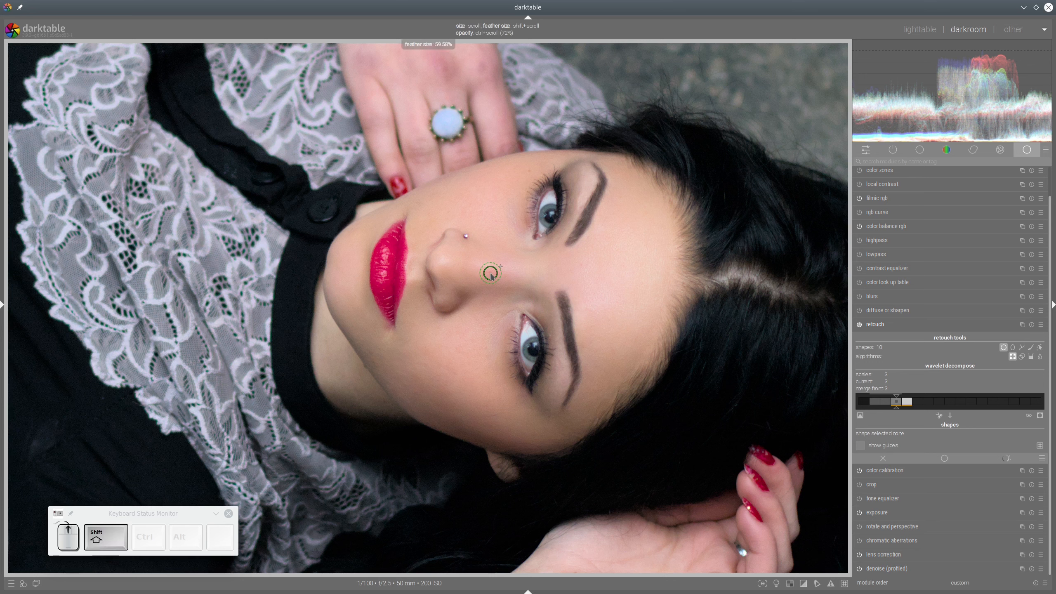
scroll(491, 277, "down", 2, "shift")
scroll(490, 275, "up", 5, "ctrl")
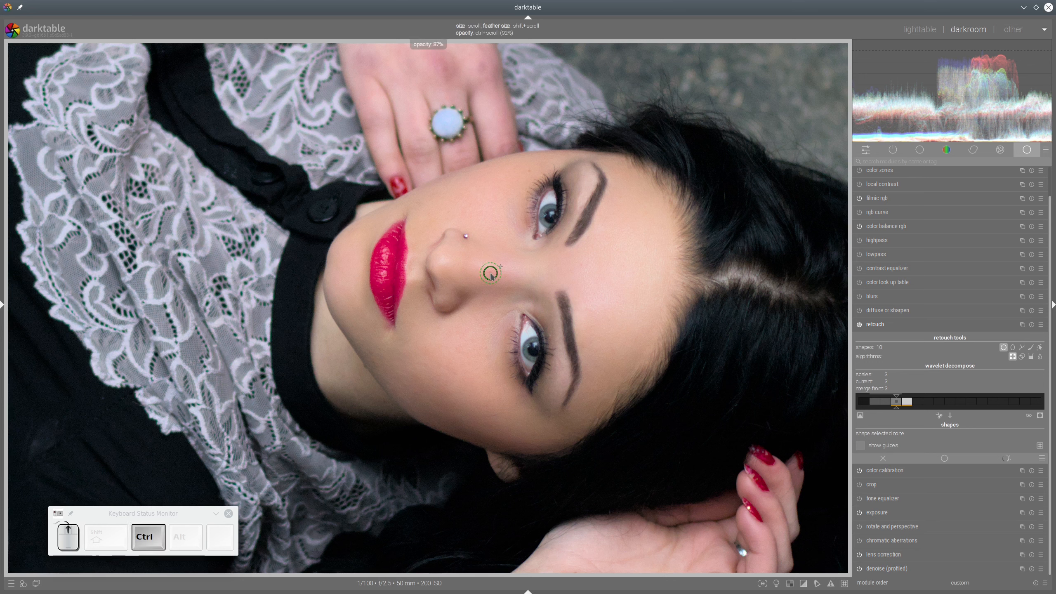
left_click(491, 276)
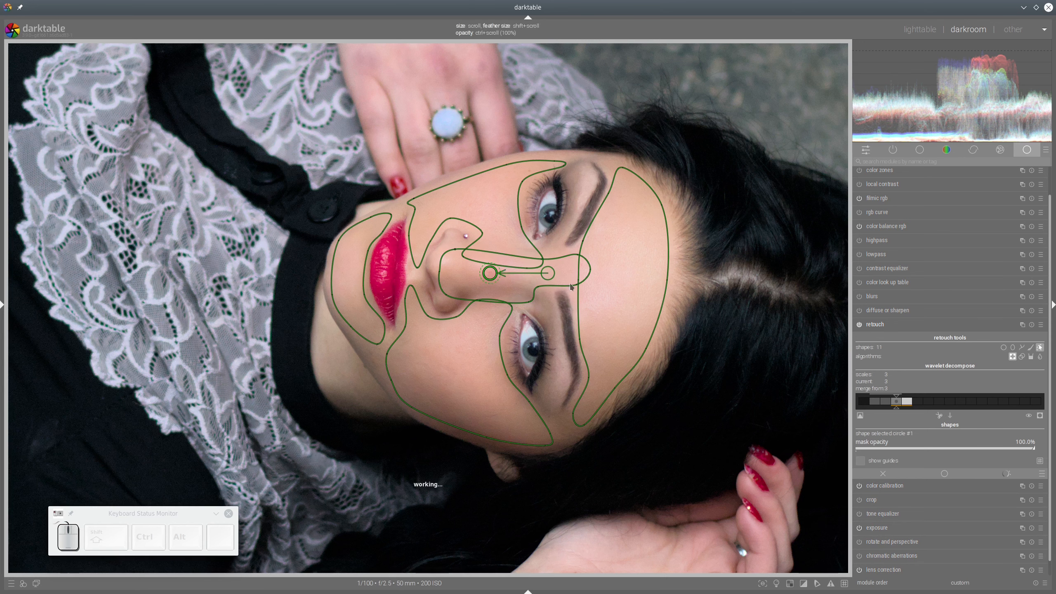
On scale 4, add a heal circle at the same spot on the nose bridge, hide the shapes and toggle retouch to compare.
left_click(905, 400)
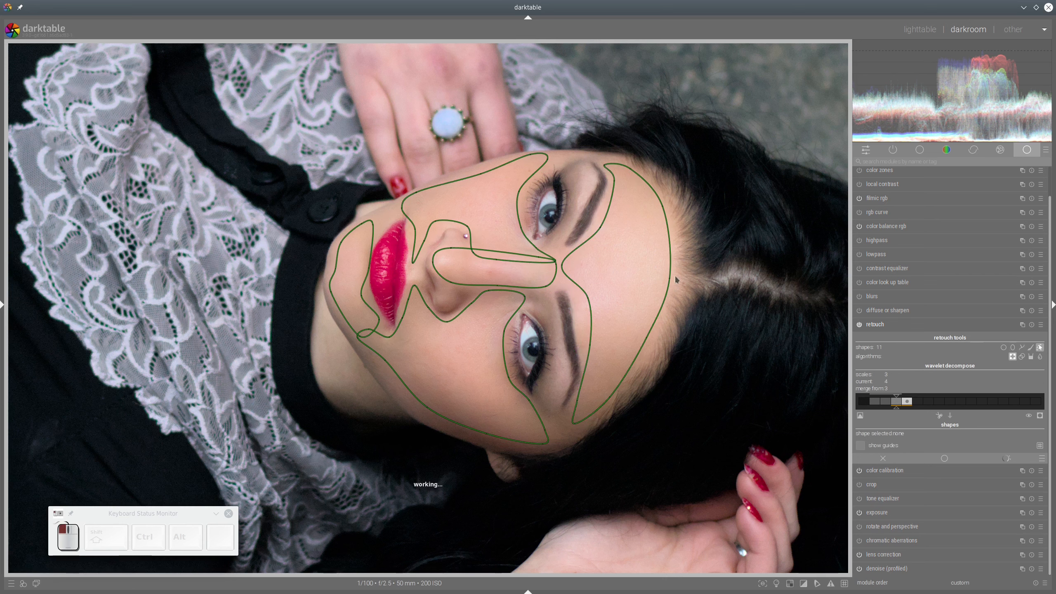
left_click(1012, 349)
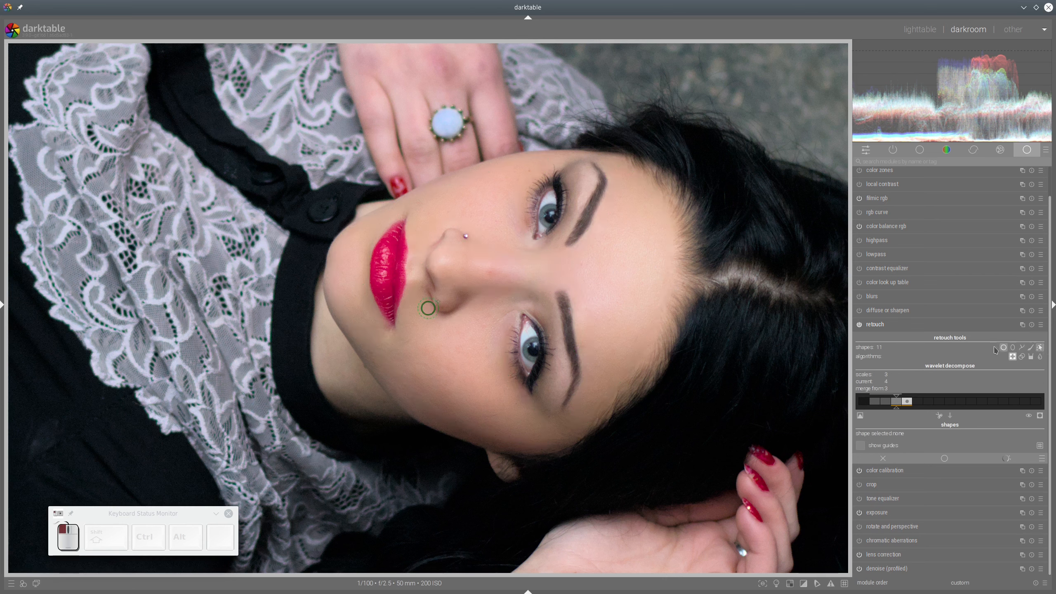
left_click(491, 273)
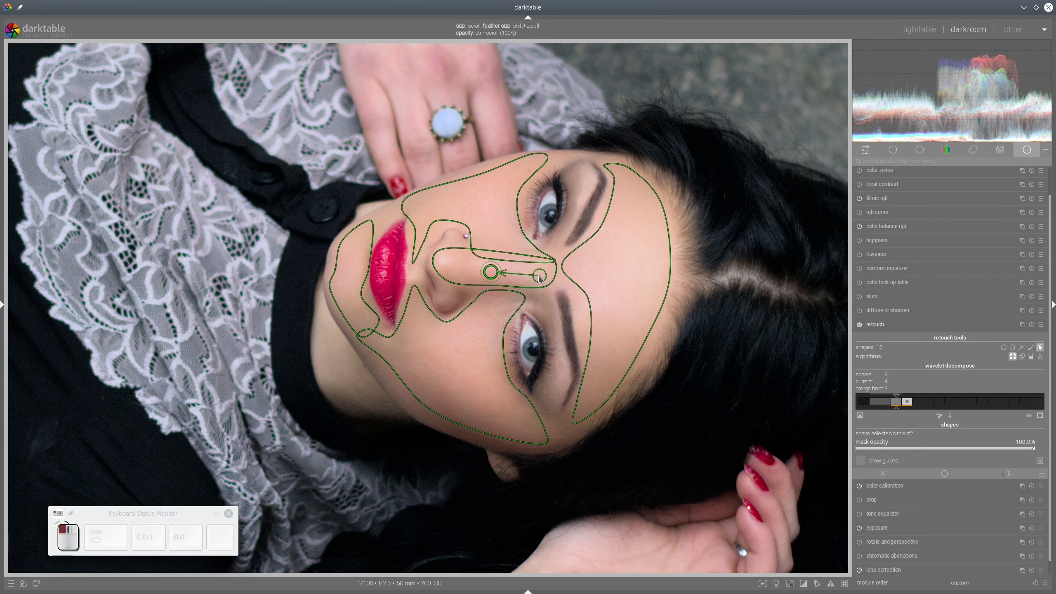
left_click(1013, 356)
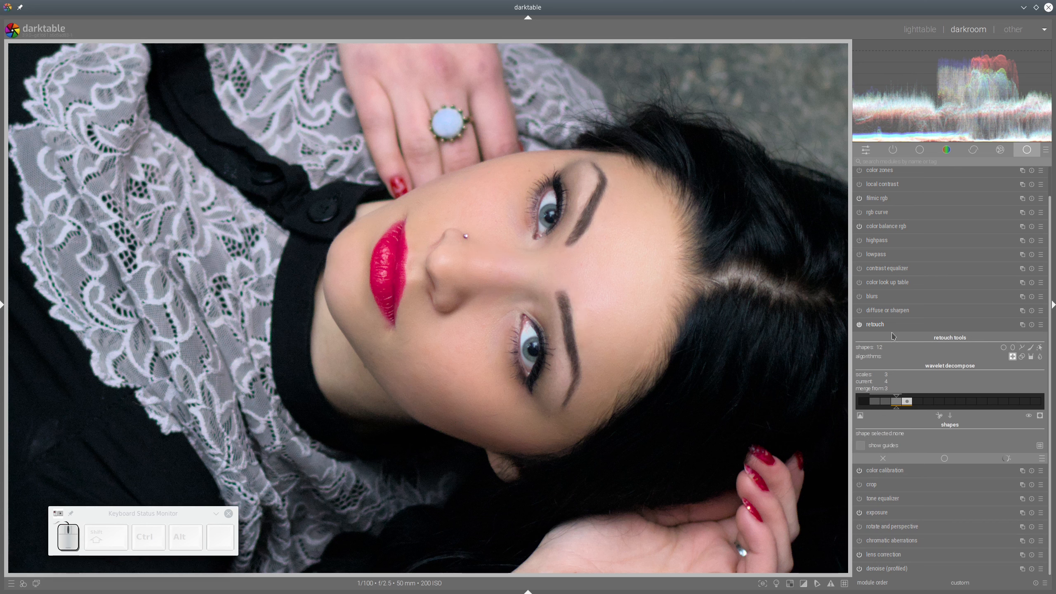
left_click(859, 325)
With continuous path creation, draw a gaussian blur path over the back of the ringed hand, from wrist to fingers, leaving out the ring.
scroll(660, 297, "down", 5)
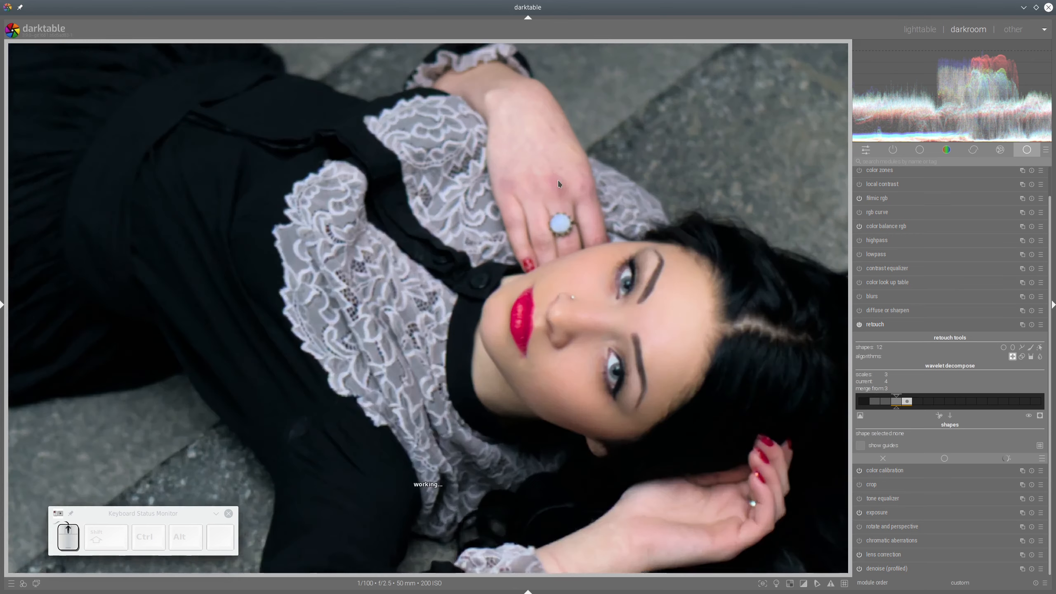
scroll(557, 180, "up", 2)
scroll(603, 279, "up", 2)
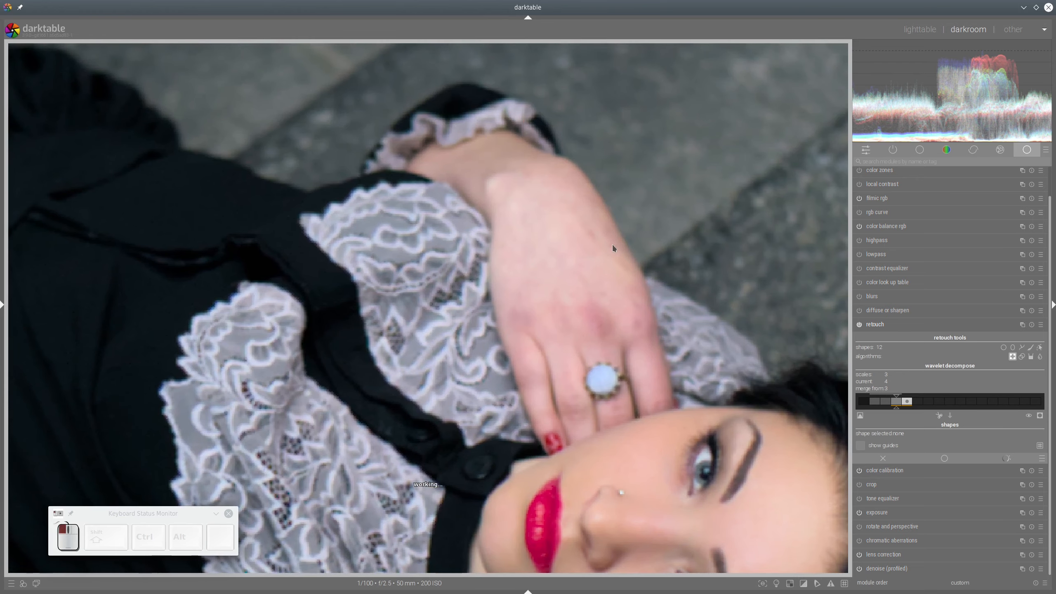
left_click(1040, 356)
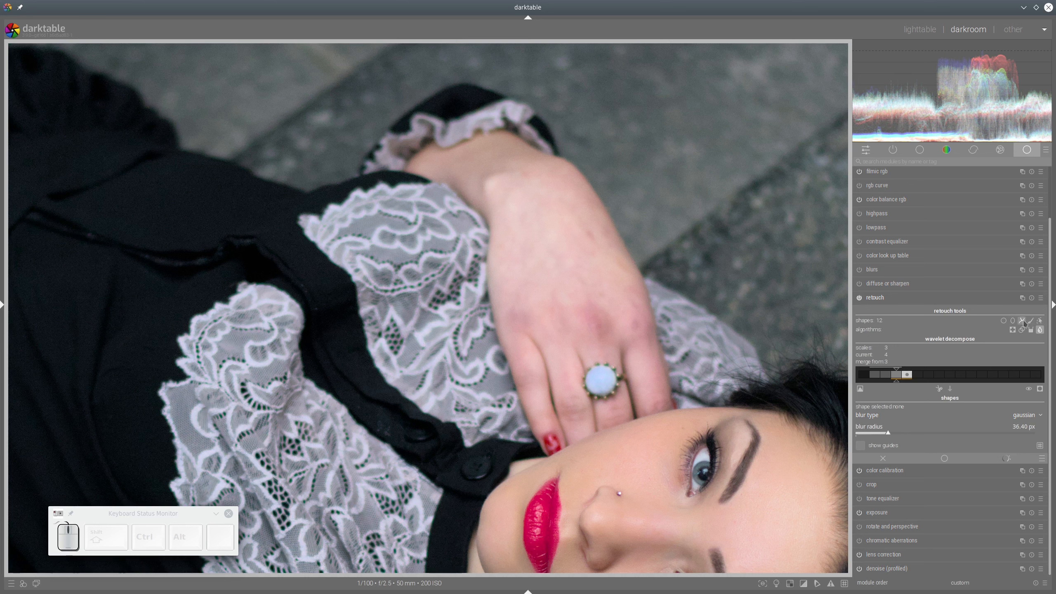
left_click(1022, 321, "ctrl")
left_click_drag(531, 398, 523, 349)
left_click(506, 308)
left_click(503, 232)
left_click(483, 193)
left_click(446, 160)
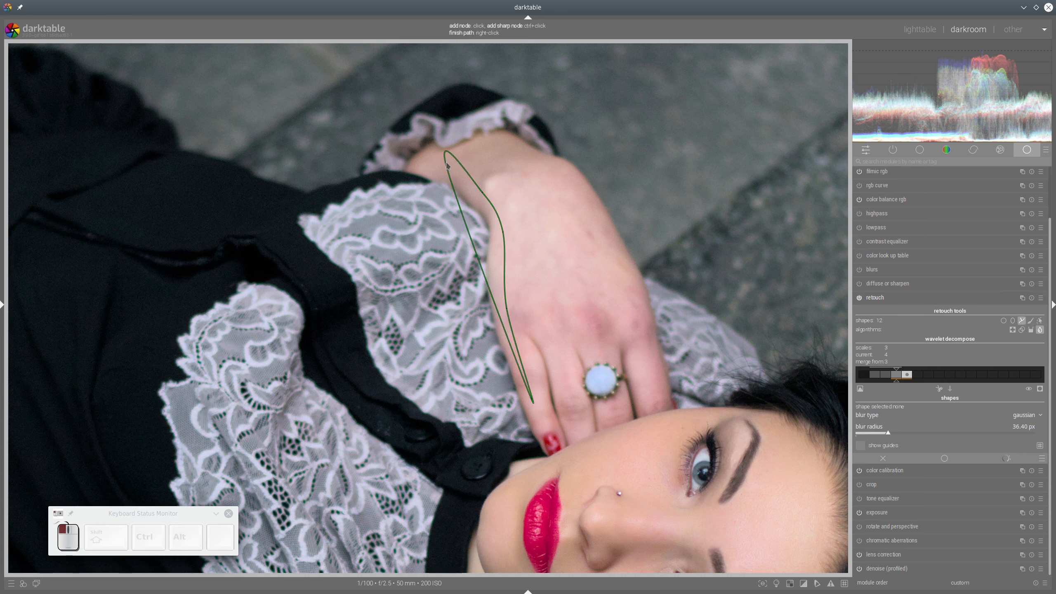
left_click(510, 145)
left_click(568, 183)
left_click(619, 260)
left_click(647, 330)
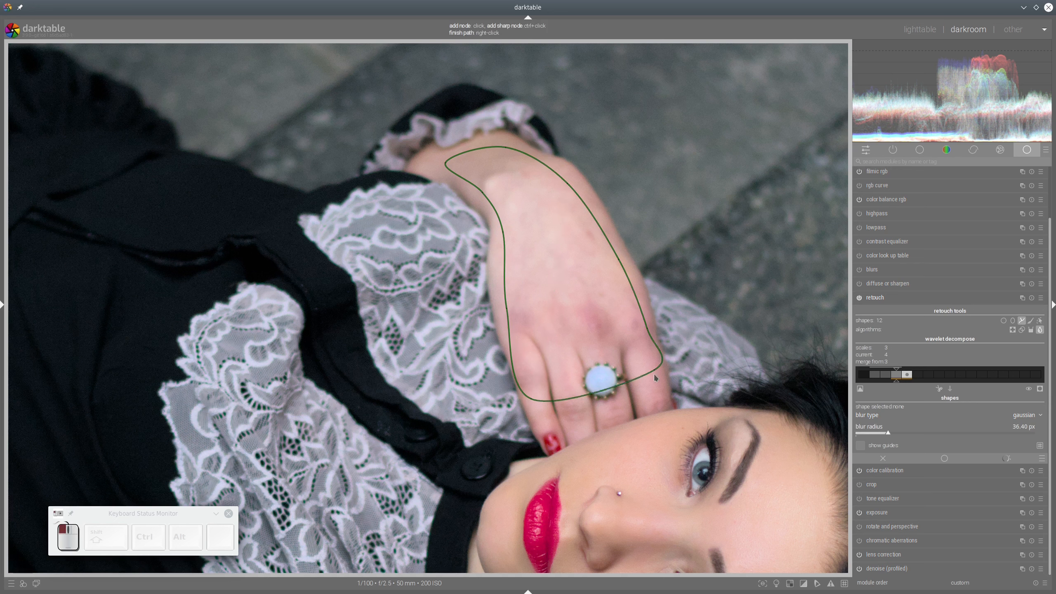
left_click(671, 404)
left_click(664, 410)
left_click(640, 411)
left_click(628, 346)
left_click(583, 350)
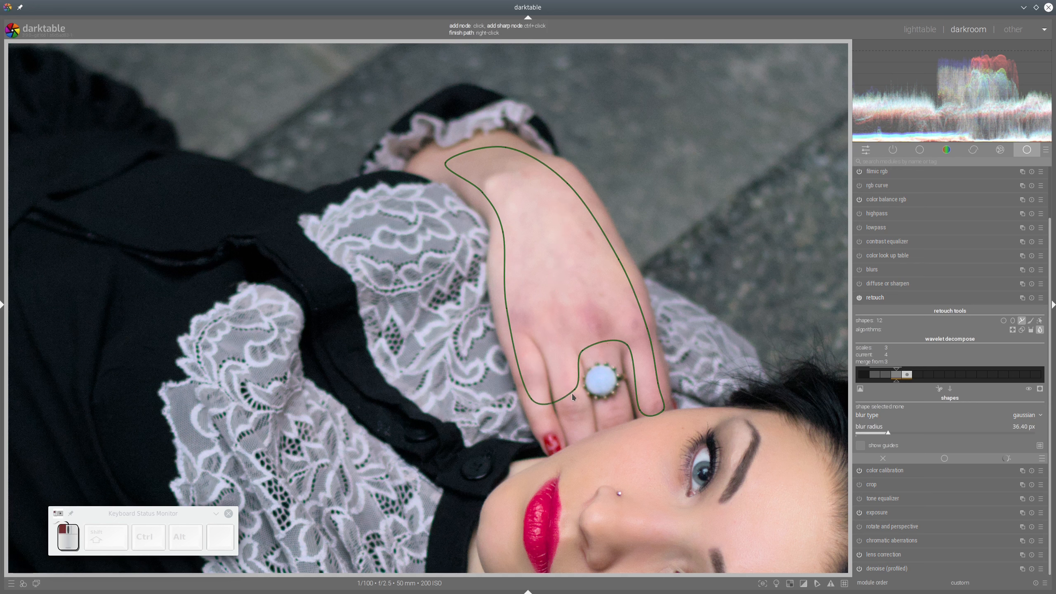
left_click(572, 396)
left_click(615, 419)
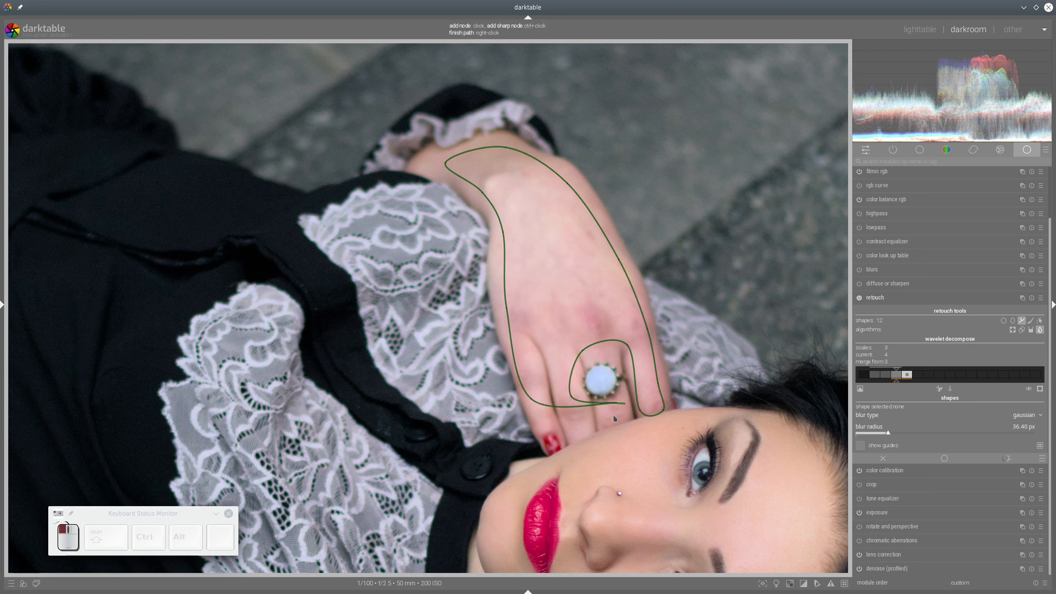
right_click(542, 418)
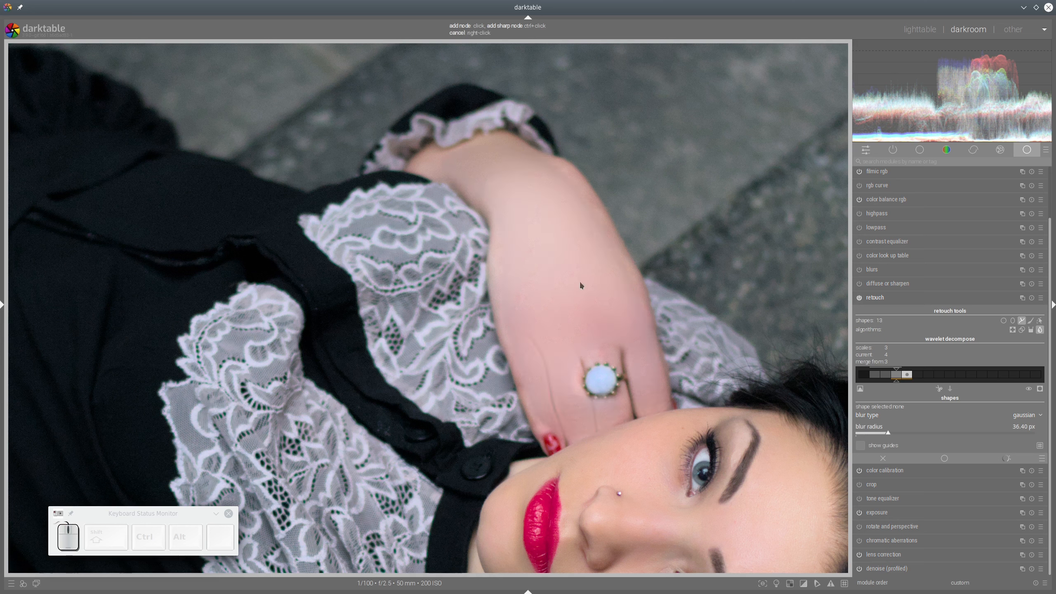
Set the ringed hand path's mask opacity to 39.8% and blur radius to 17.10 px, and hide the shapes.
left_click(1040, 320)
left_click(557, 252)
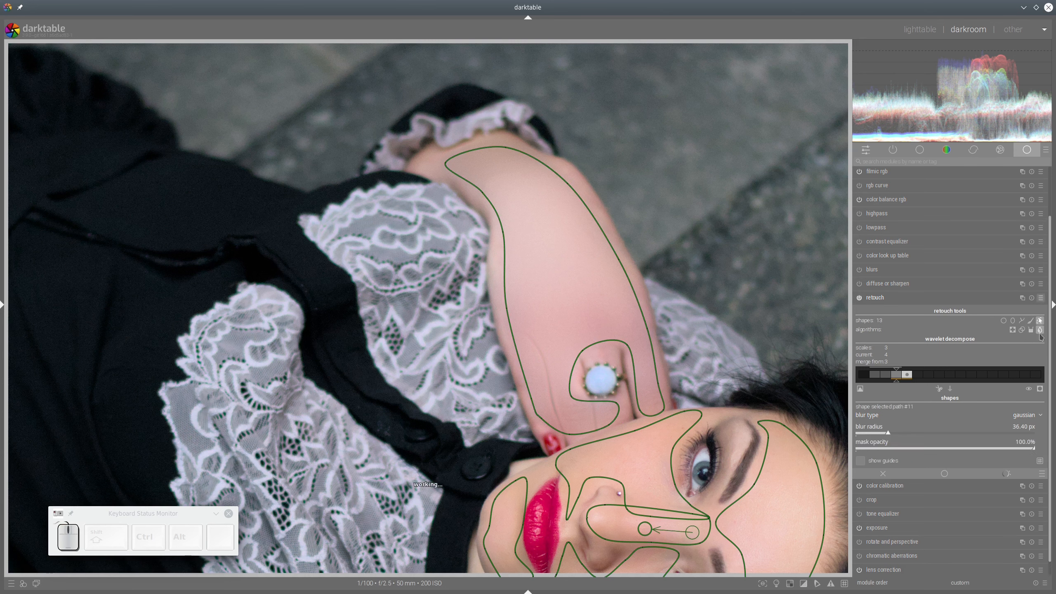
left_click(927, 449)
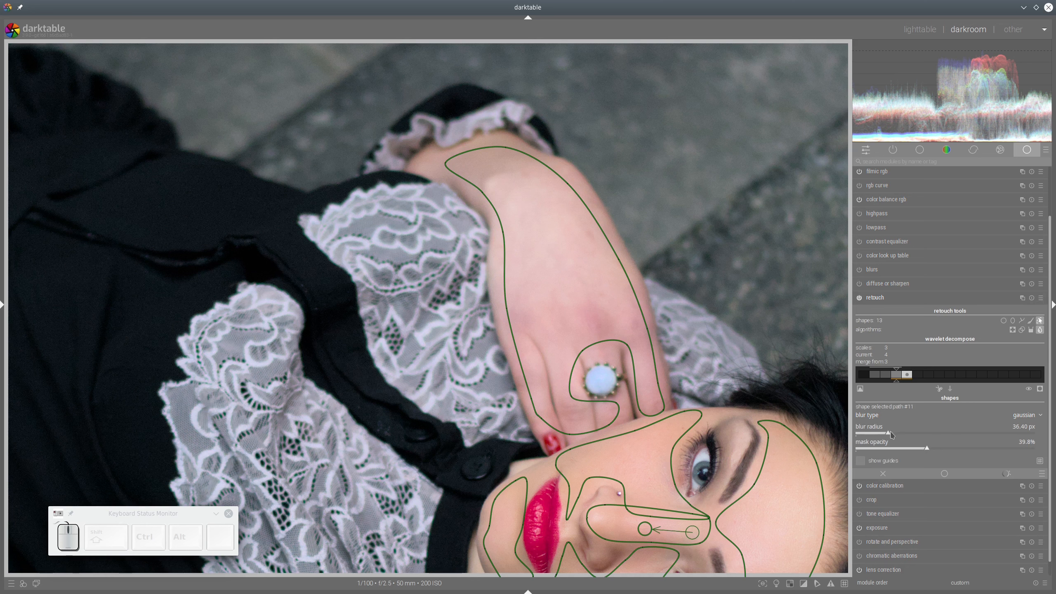
left_click_drag(888, 435, 870, 435)
left_click(1040, 321)
Draw a gaussian blur path over the other hand's palm, wrist and forearm, following the edge of the lace cuff.
scroll(767, 346, "down", 3)
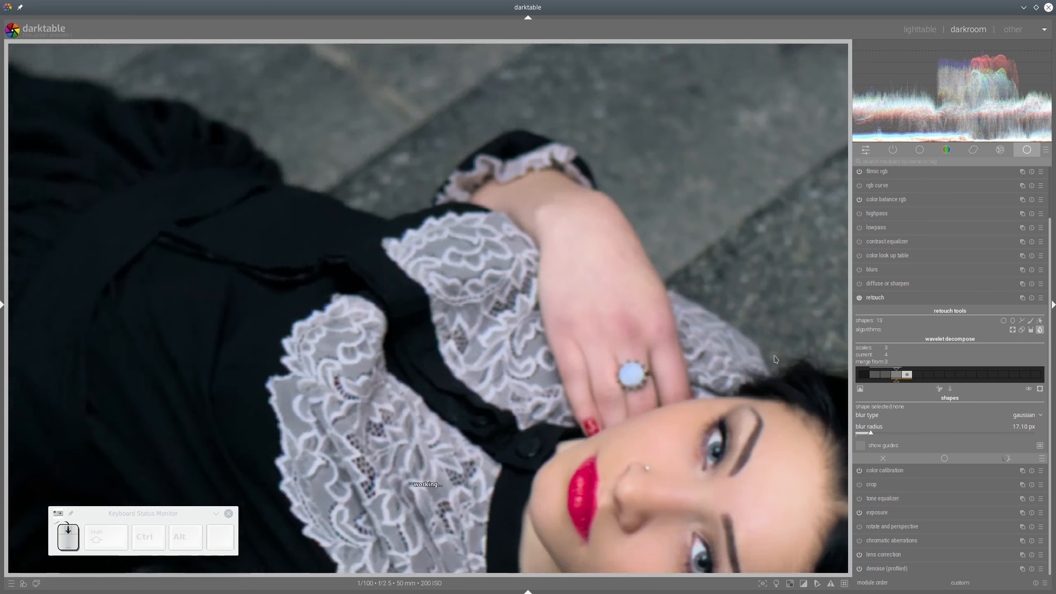
scroll(614, 439, "up", 3)
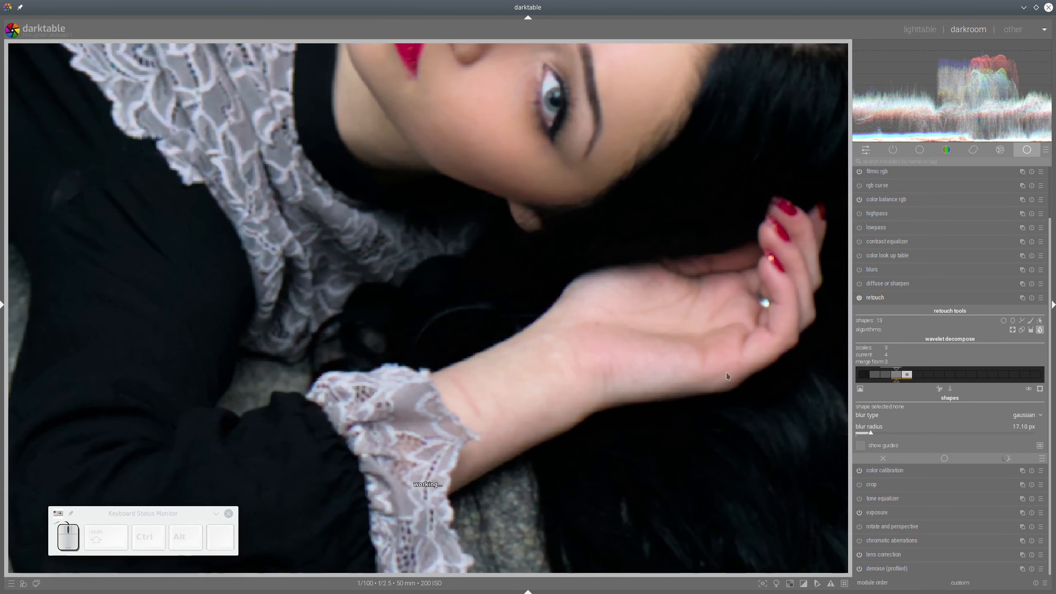
left_click(1041, 321)
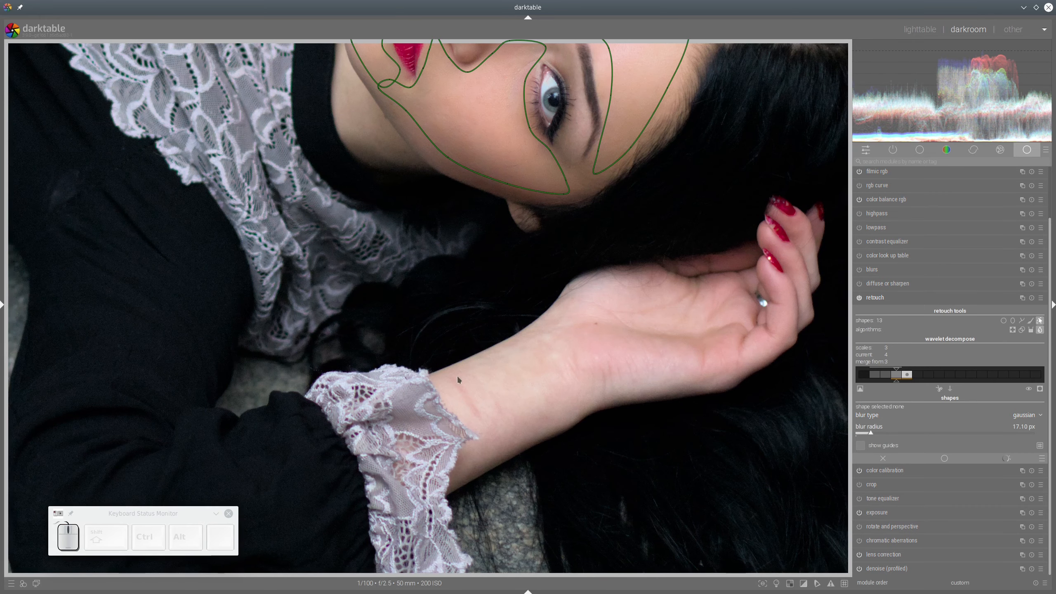
left_click(1021, 320)
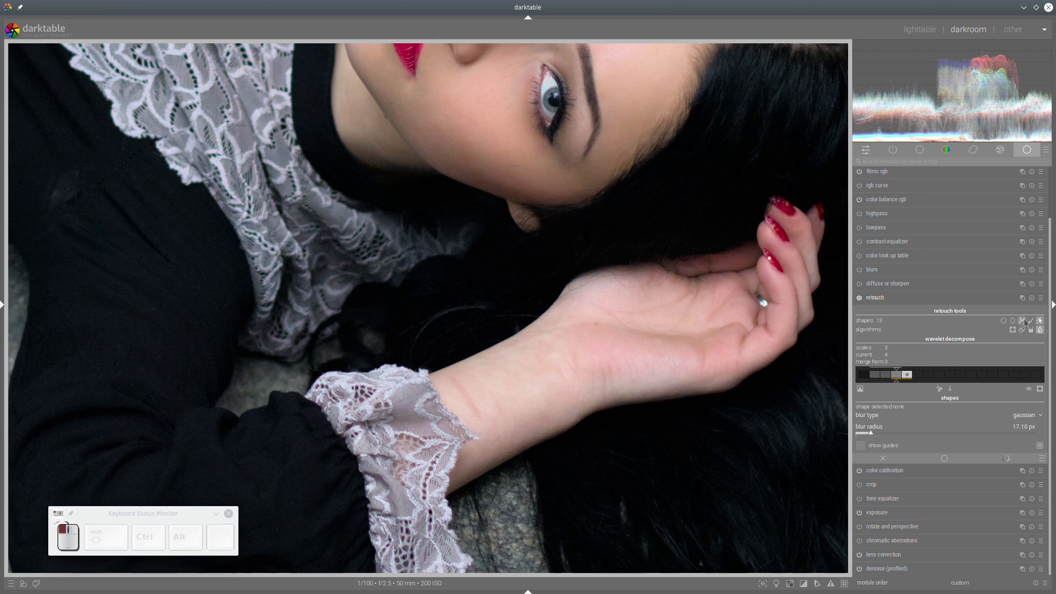
left_click(439, 378)
left_click(530, 334)
left_click(568, 294)
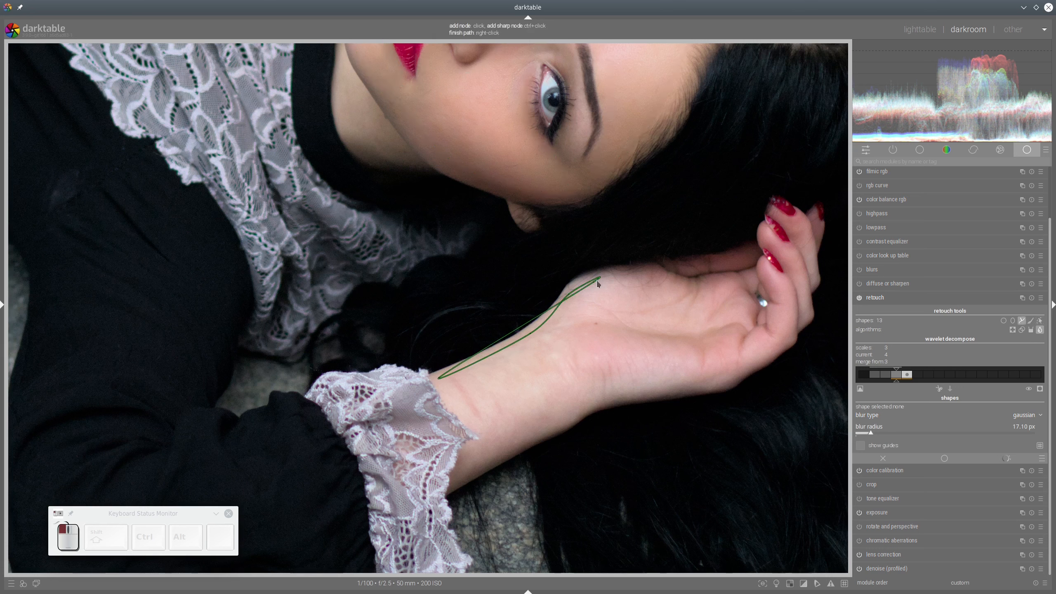
left_click(600, 280)
left_click(703, 297)
left_click(731, 287)
left_click(732, 317)
left_click(729, 351)
left_click(721, 381)
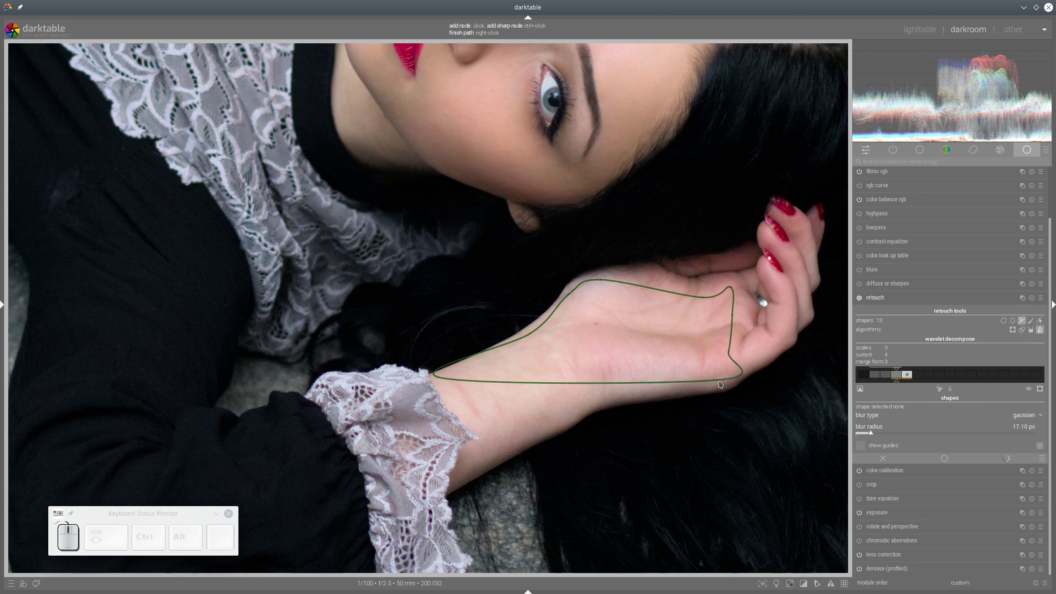
left_click(667, 387)
left_click(599, 392)
left_click(557, 421)
left_click(502, 450)
left_click(457, 468)
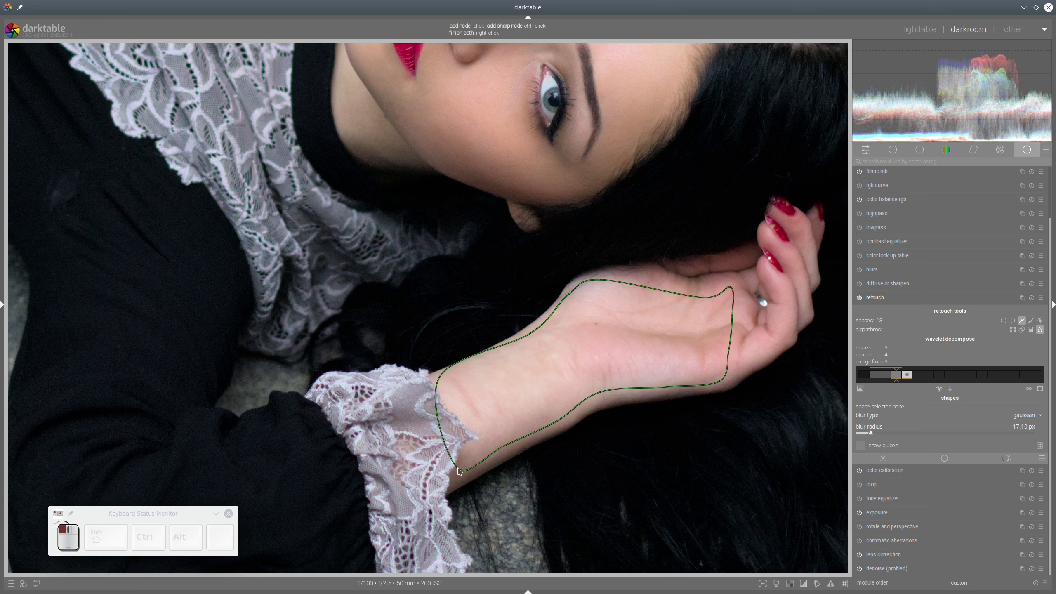
left_click(492, 439)
left_click(453, 396)
right_click(454, 397)
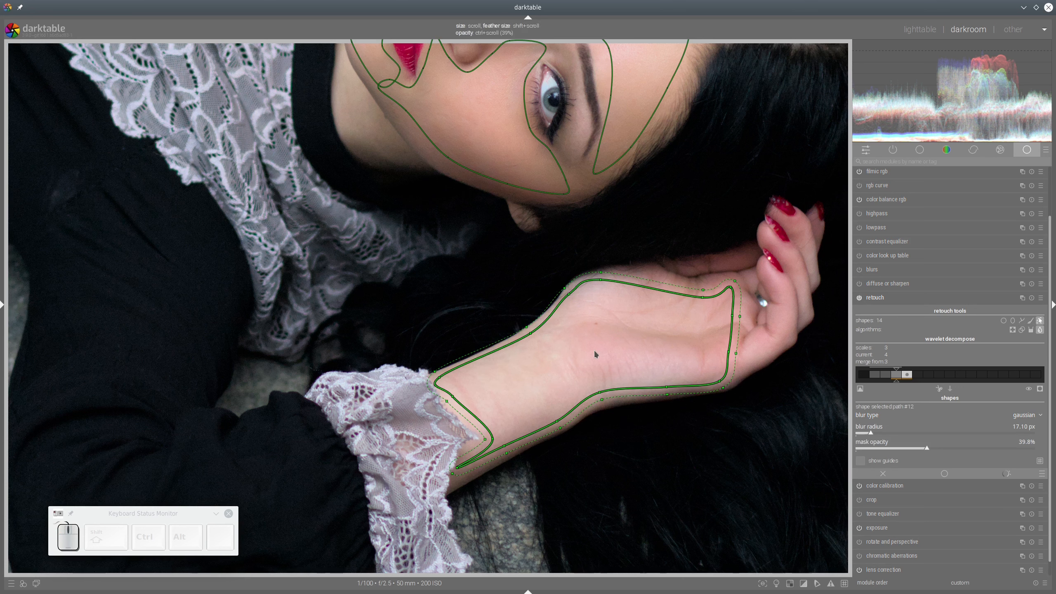
Set the palm and forearm path's mask opacity to 50.1% and its blur type to bilateral.
left_click(944, 448)
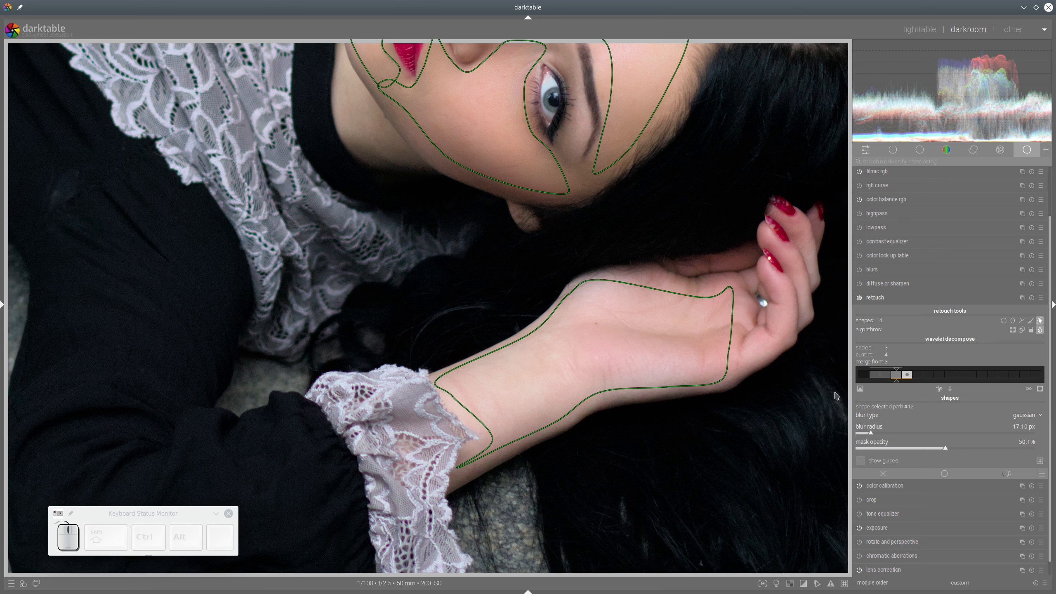
left_click(1019, 417)
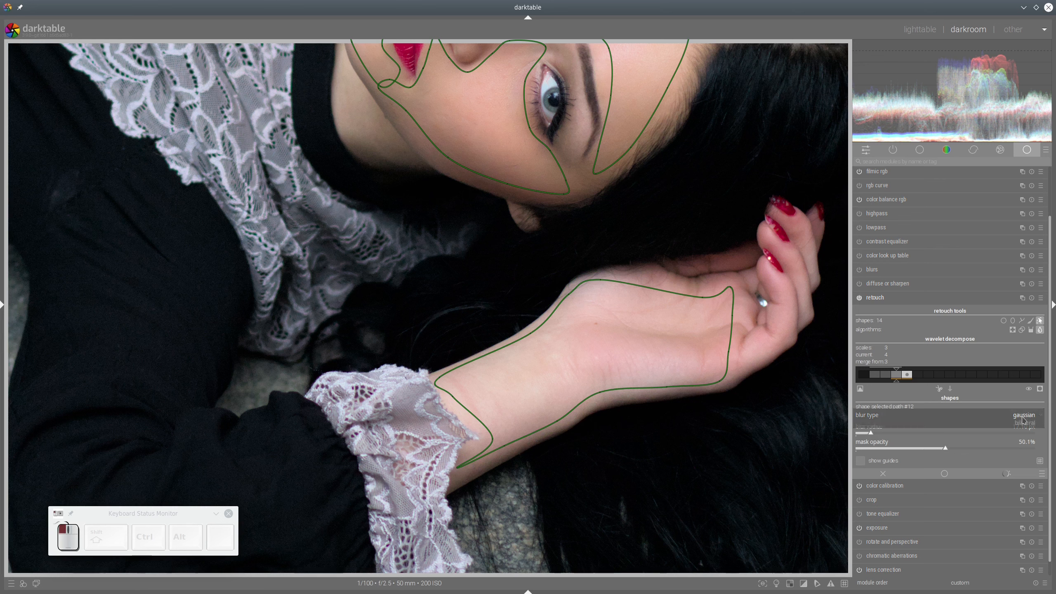
left_click(1021, 425)
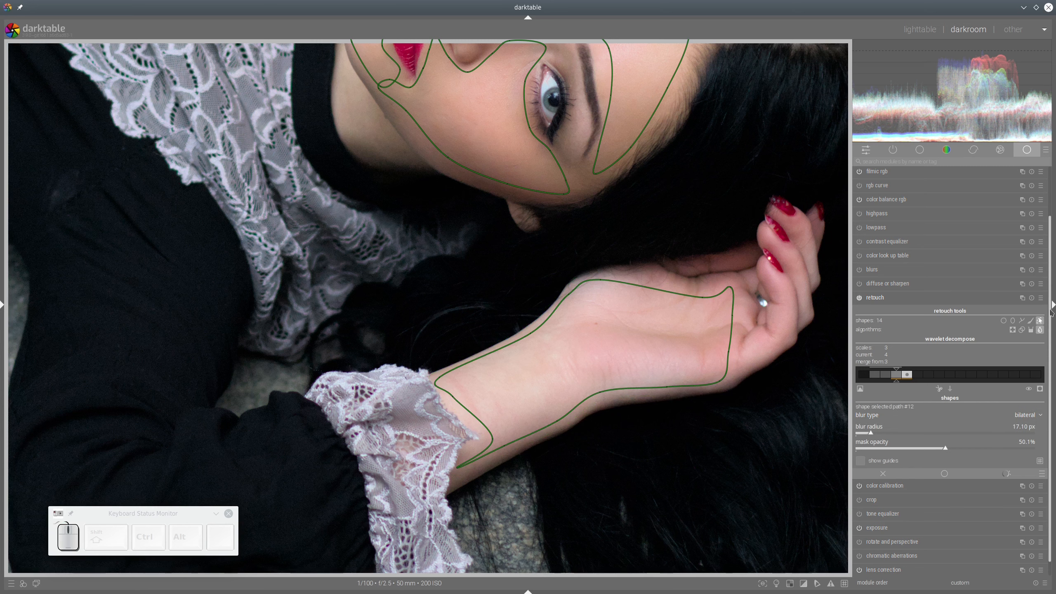
Select the blur path on the back of the ringed hand.
scroll(1050, 312, "up", 3)
key("a")
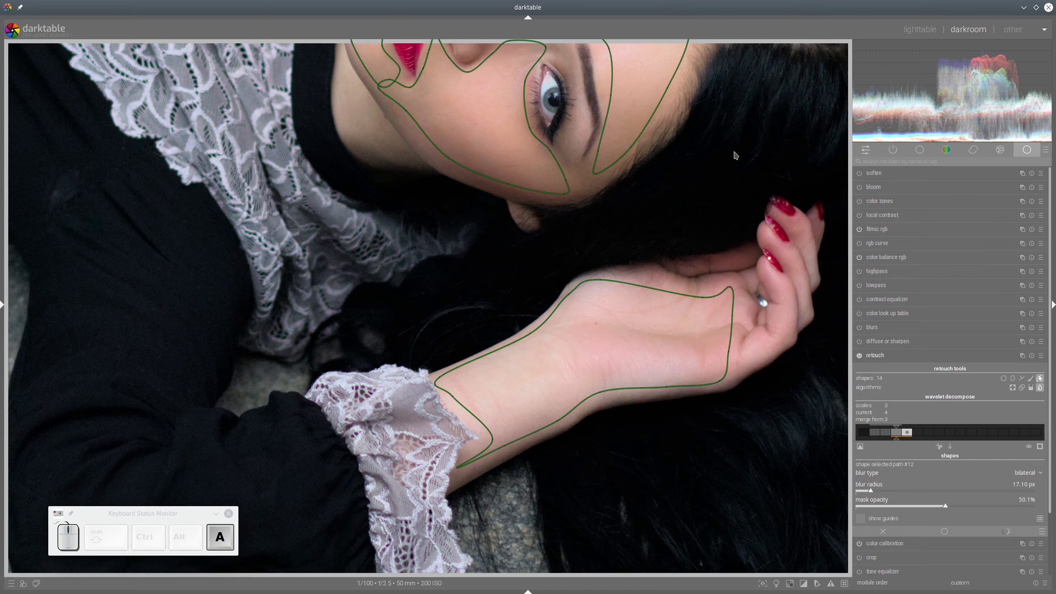
left_click_drag(737, 162, 748, 545)
left_click_drag(677, 204, 706, 326)
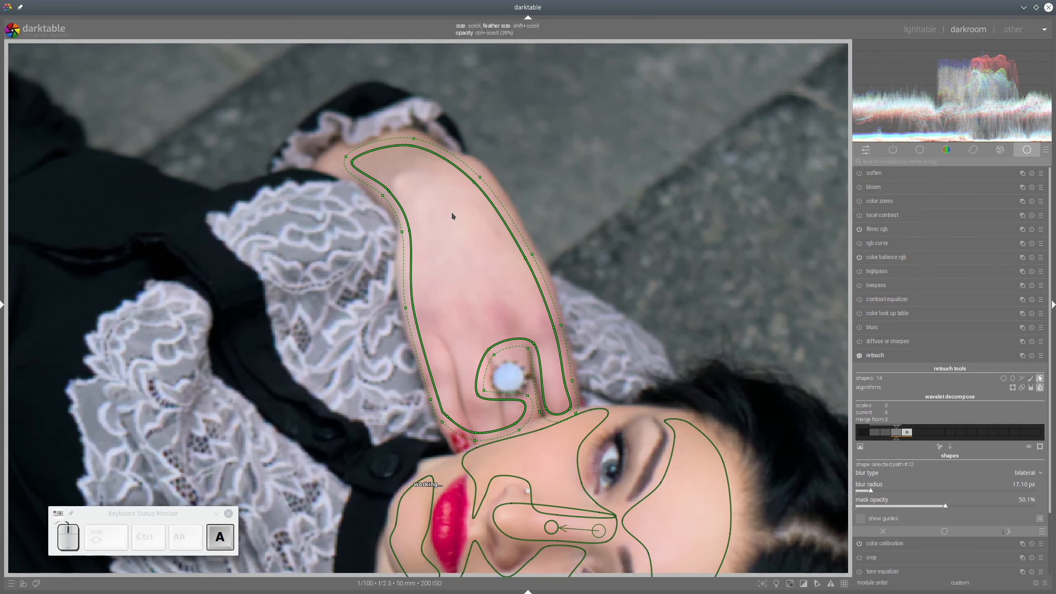
left_click(453, 215)
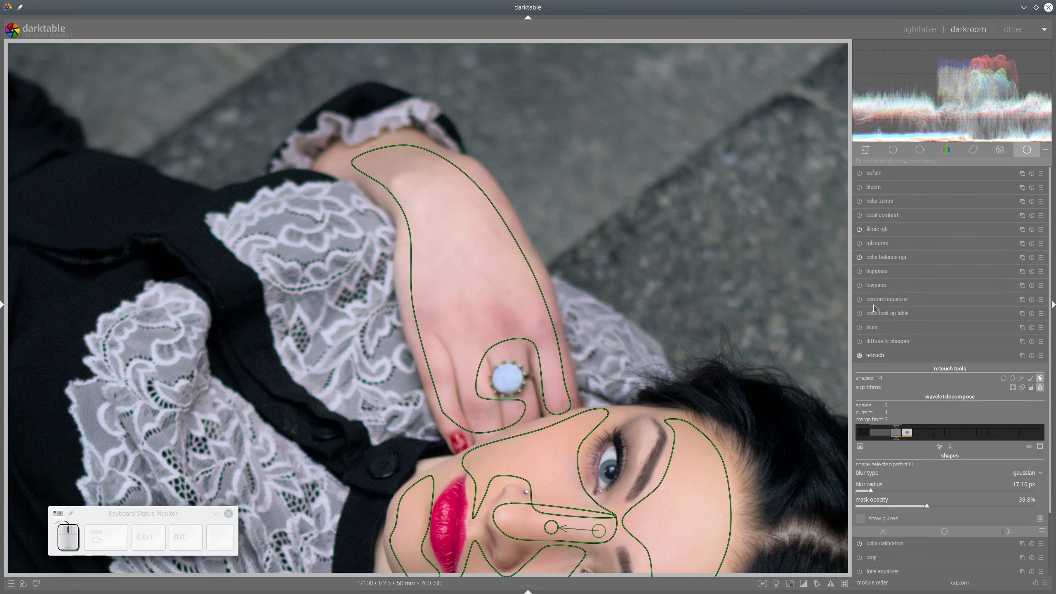
Set the ringed hand path's blur type to bilateral and hide the shapes.
left_click(1028, 477)
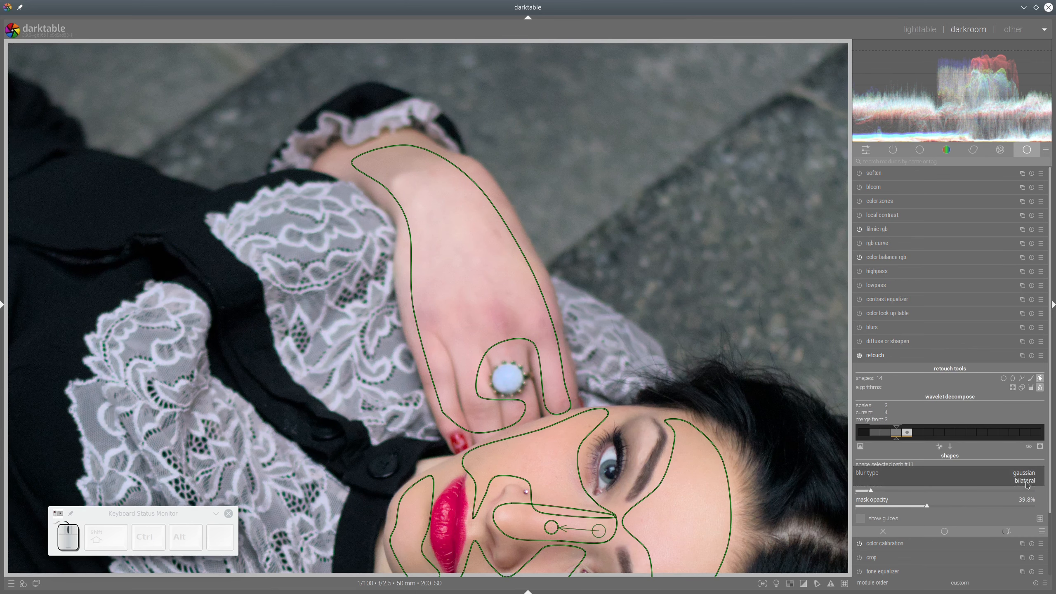
left_click(1027, 485)
key("a")
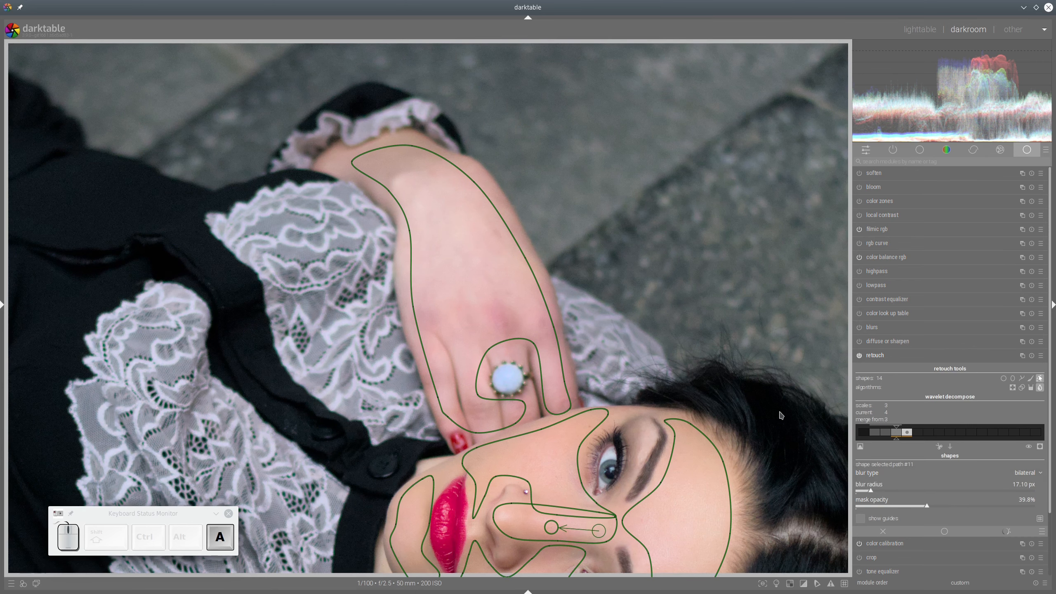
left_click_drag(778, 412, 585, 62)
left_click(1039, 378)
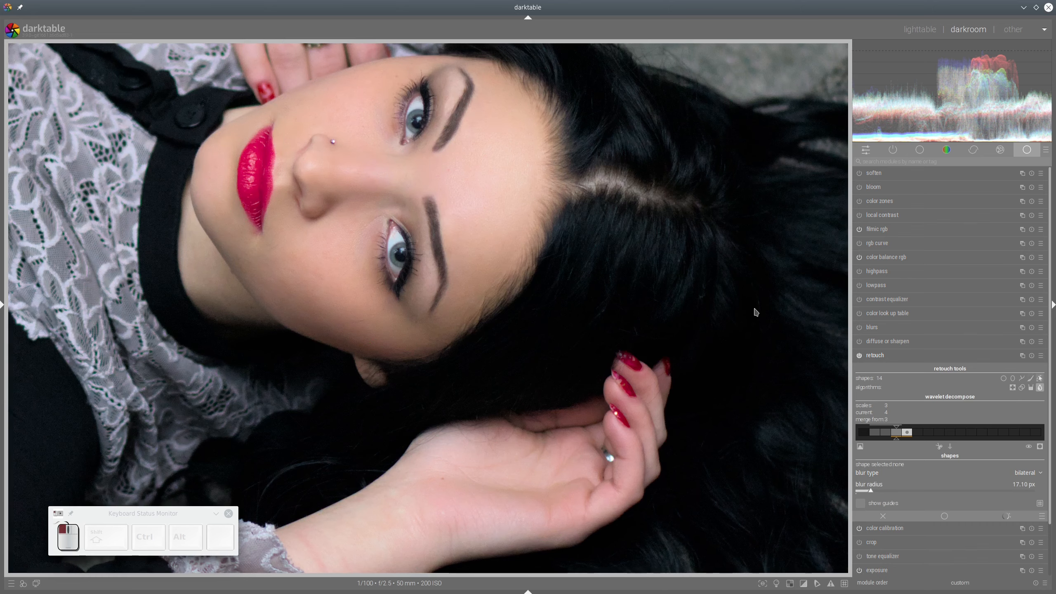
Compare the palm and forearm skin with the retouch module off and on.
left_click_drag(761, 475, 745, 273)
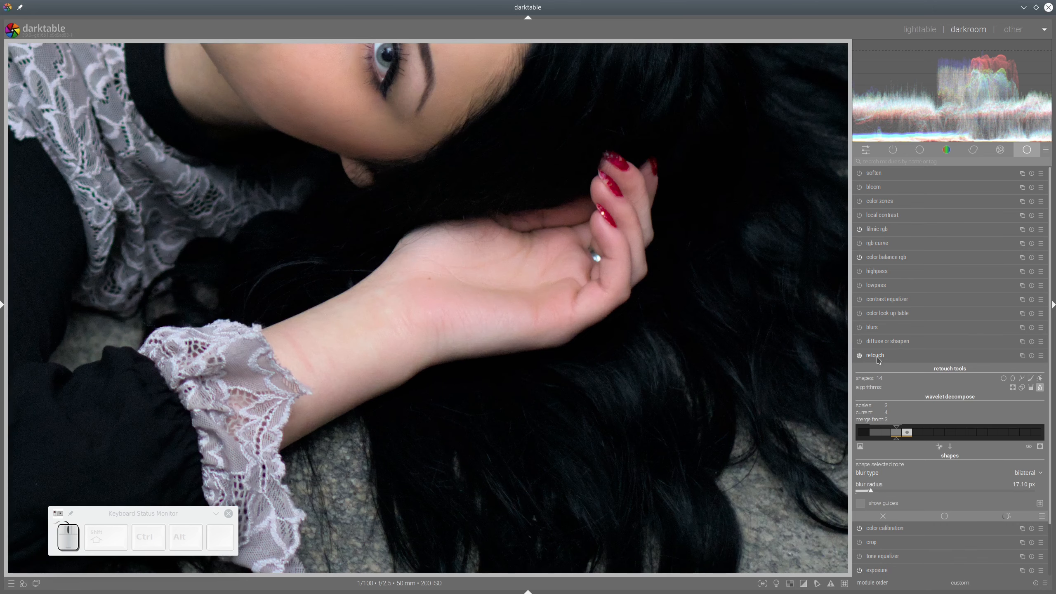
left_click(859, 356)
left_click(859, 357)
Draw a heal path over the forearm skin beside the lace cuff, with its source placed closer to the wrist.
left_click(1003, 378)
left_click(1013, 388)
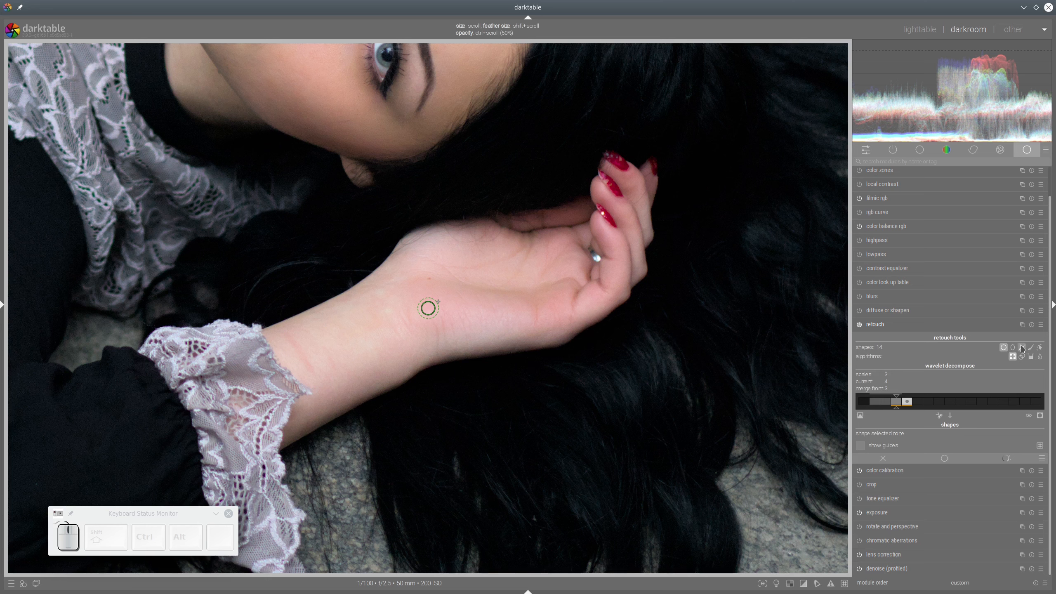
left_click(1022, 348)
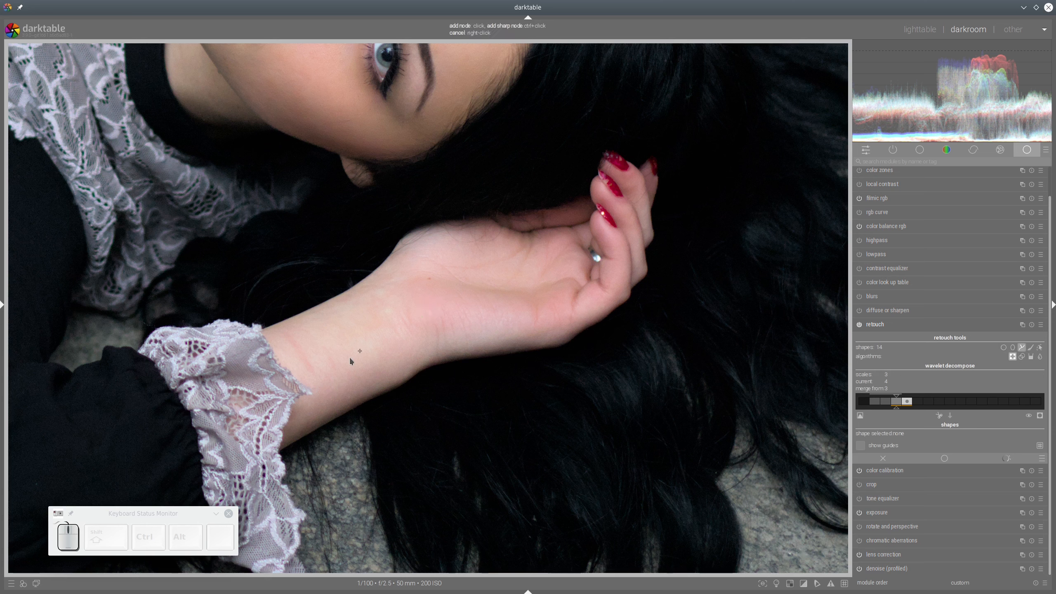
key("shift")
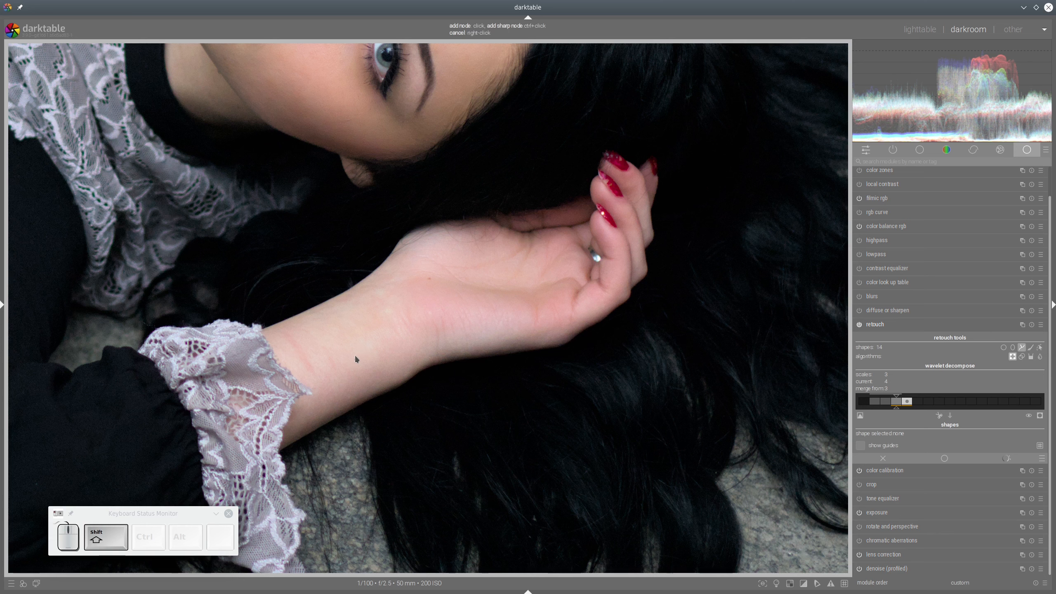
left_click(356, 360, "shift")
left_click(315, 381)
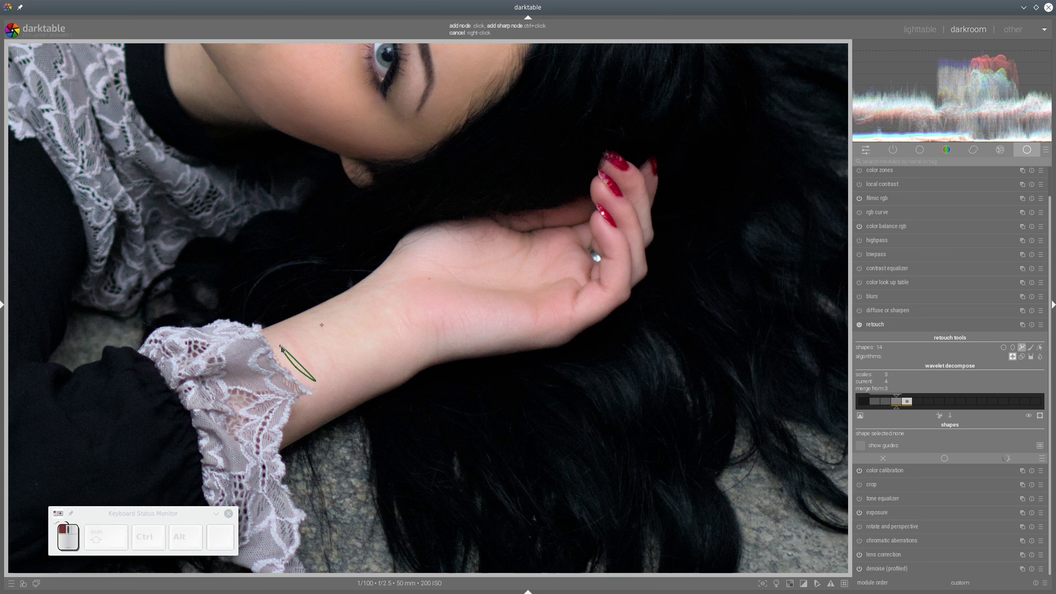
left_click(285, 327)
left_click(310, 345)
left_click(320, 380)
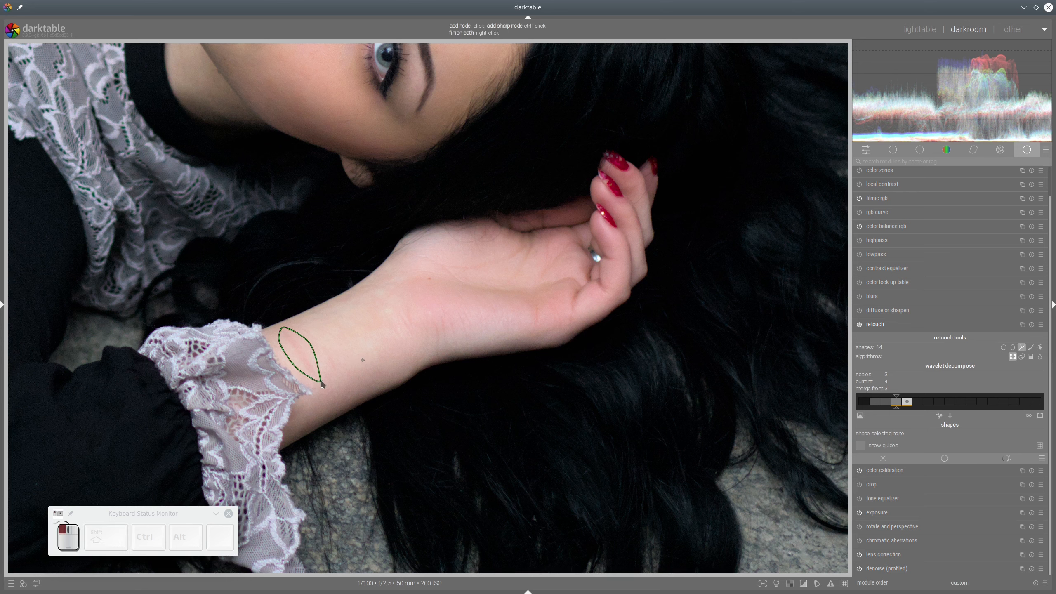
right_click(321, 380)
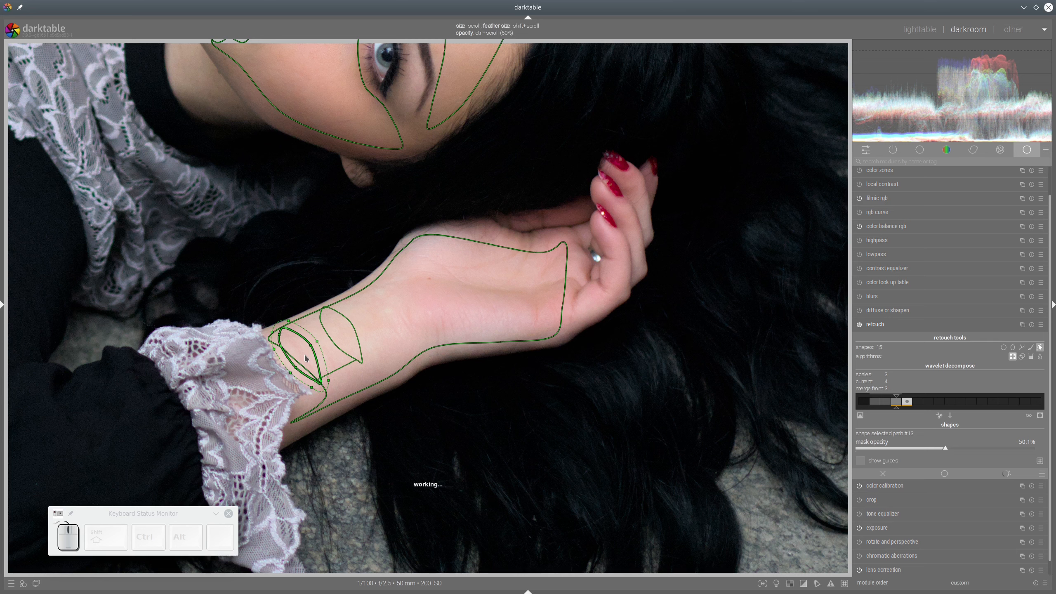
Set the heal path's mask opacity to 100%, hide the shapes and compare the result with retouch off and on.
scroll(306, 358, "up", 10, "ctrl")
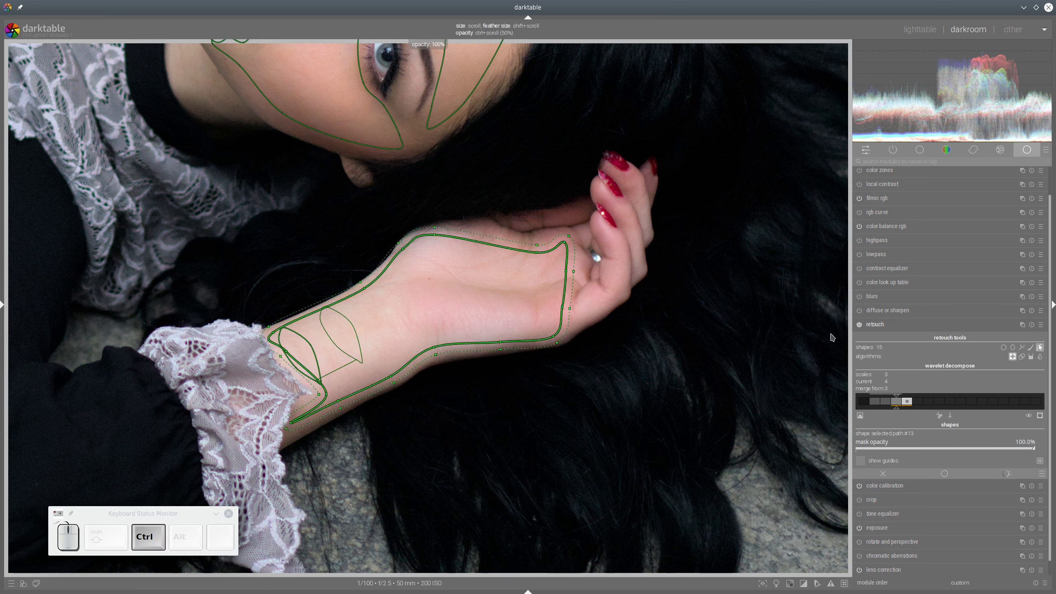
left_click(1040, 349)
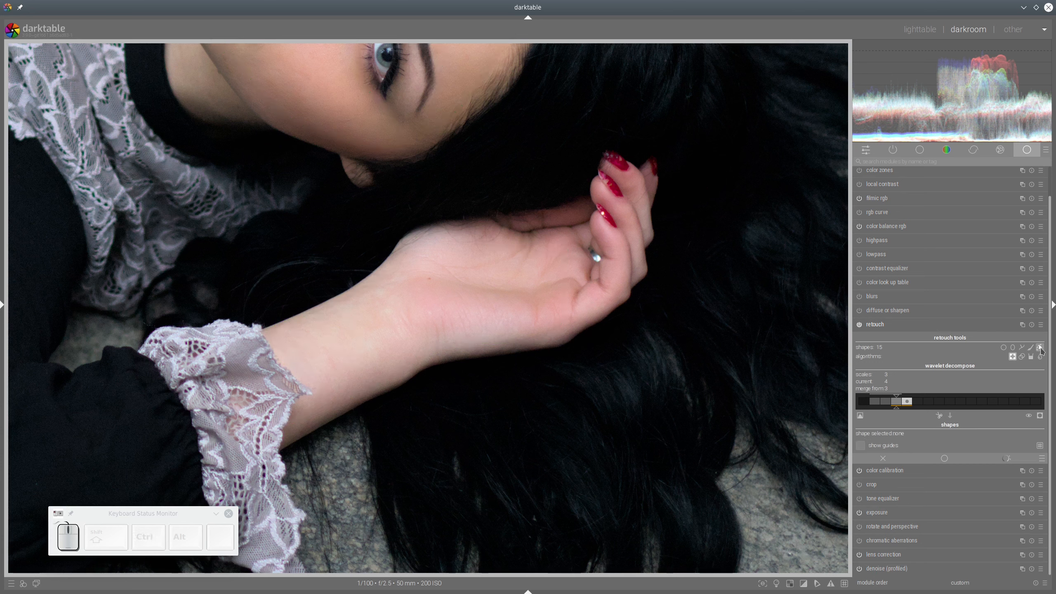
left_click(860, 325)
left_click(859, 325)
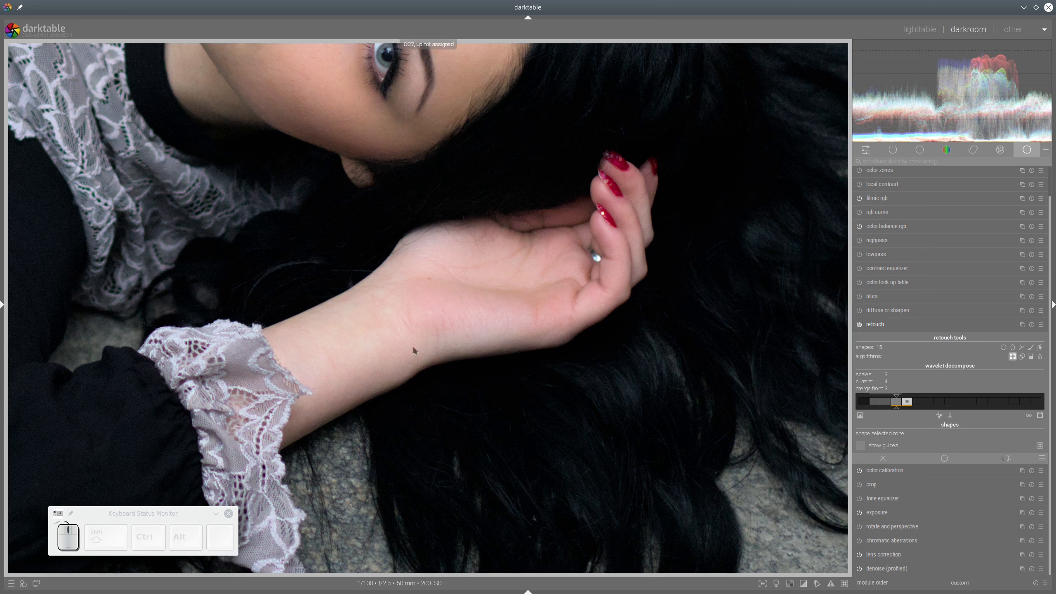
Draw a second heal path on the forearm beside the first, adjust its corner node, and hide the shapes.
left_click(1022, 347)
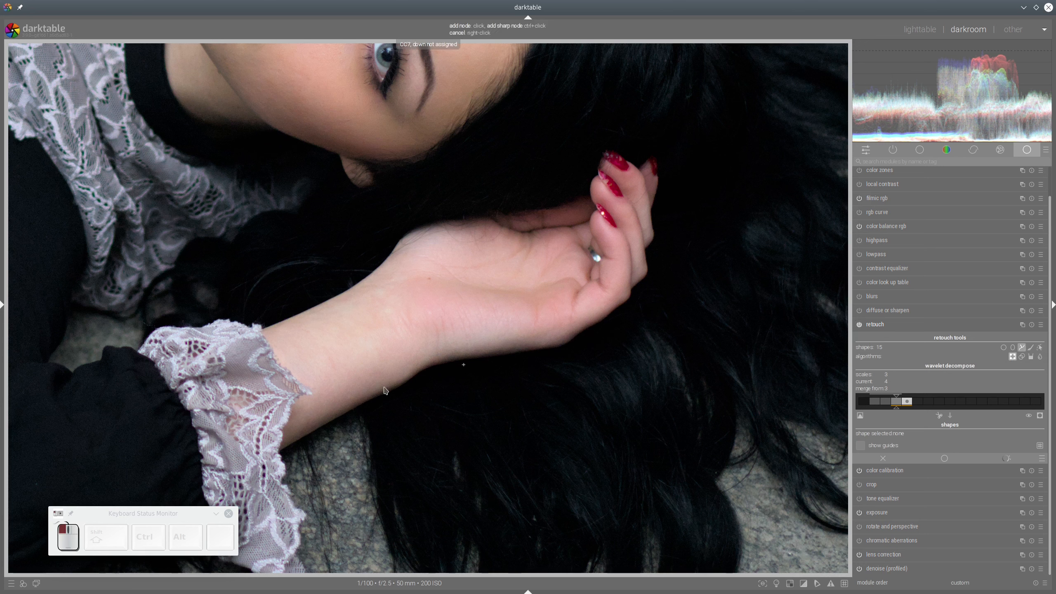
left_click(362, 356, "ctrl")
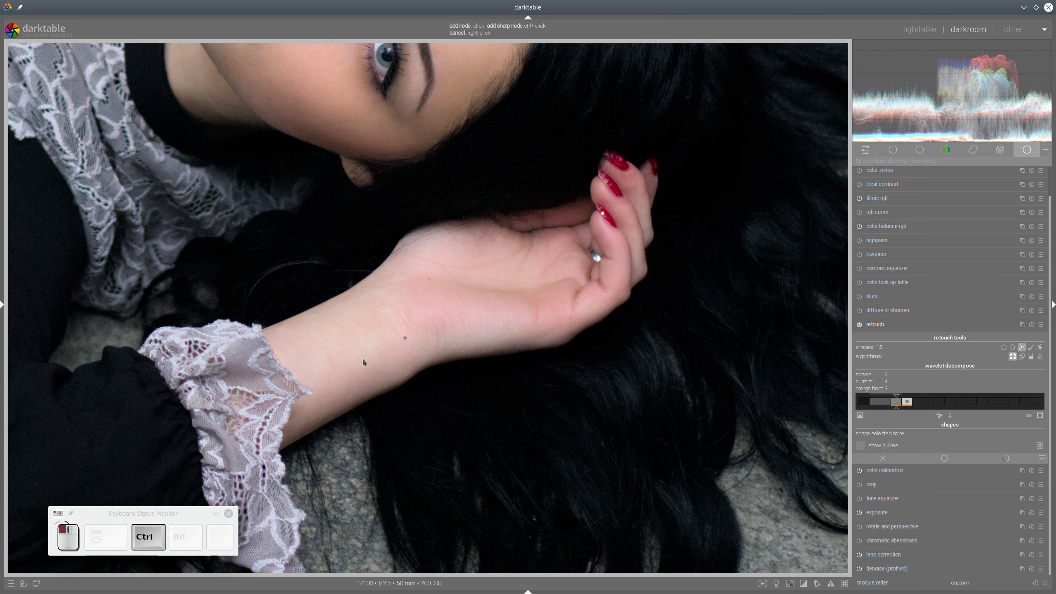
left_click(338, 377)
left_click(322, 356)
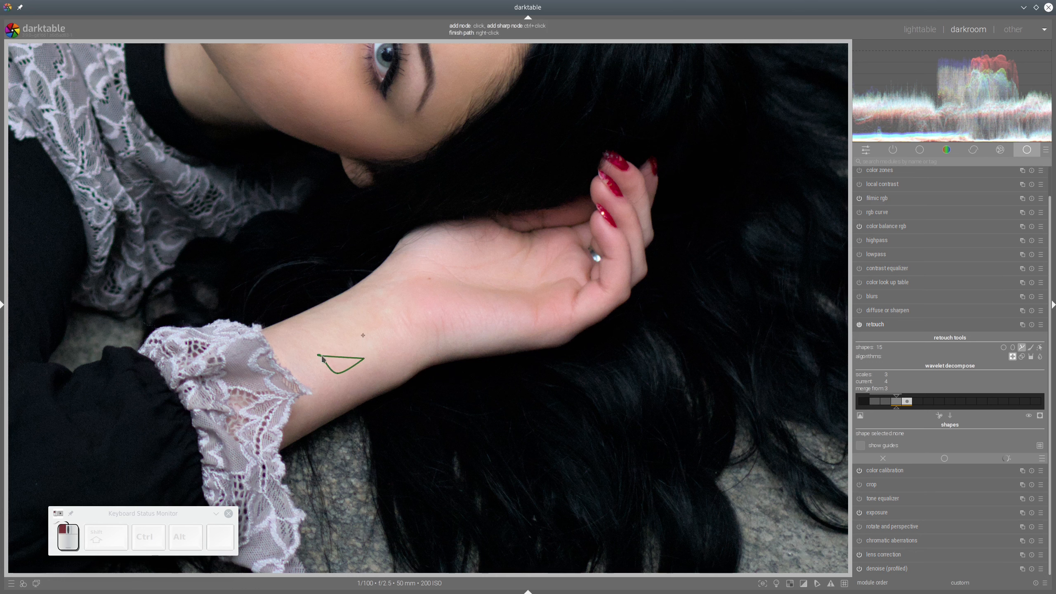
left_click(318, 340)
left_click(333, 352)
left_click(340, 366)
right_click(342, 366)
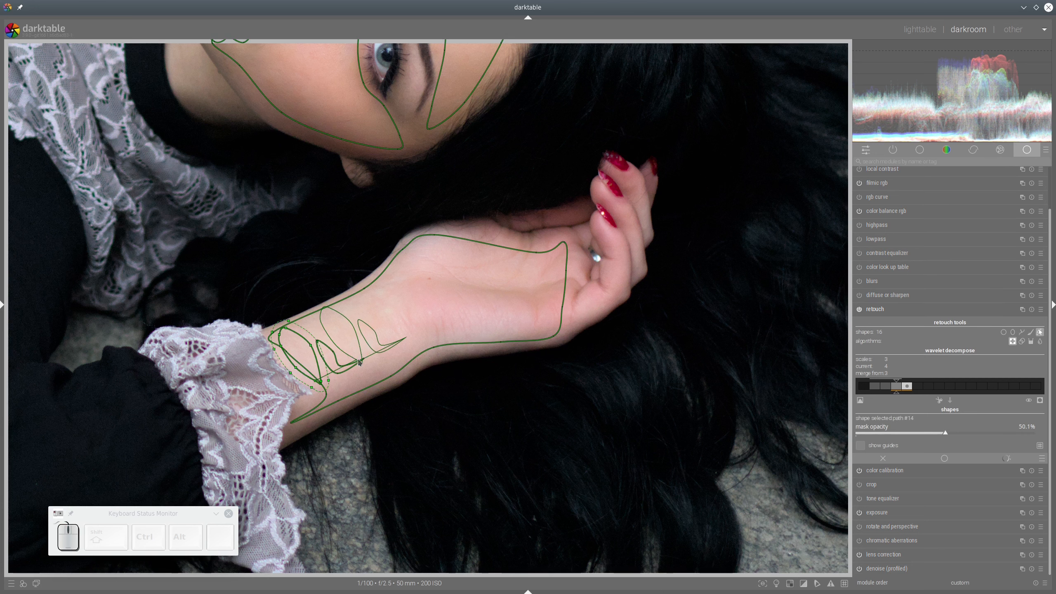
left_click_drag(364, 358, 345, 374)
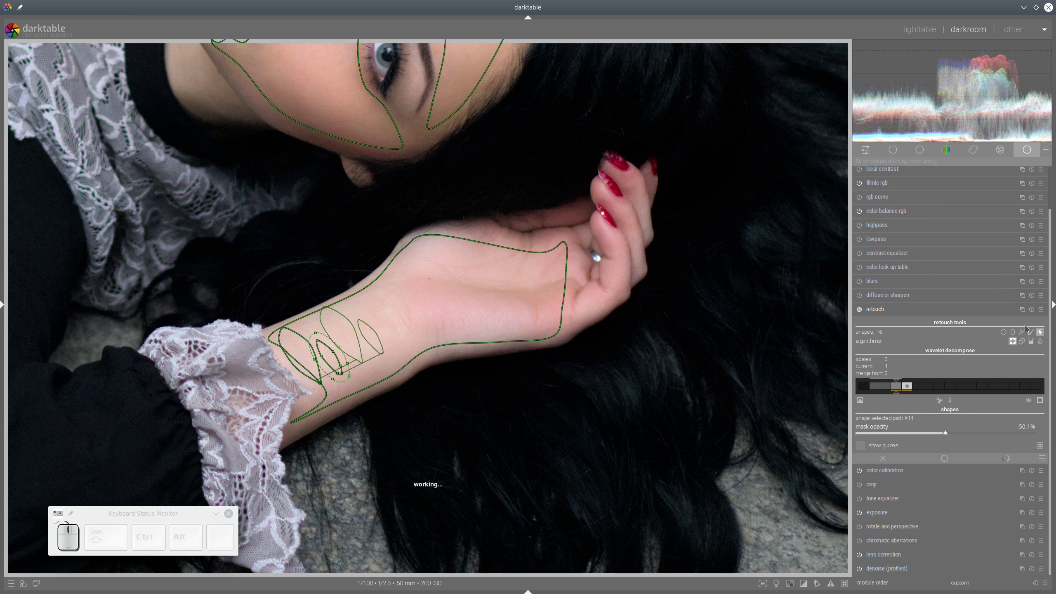
left_click(1040, 333)
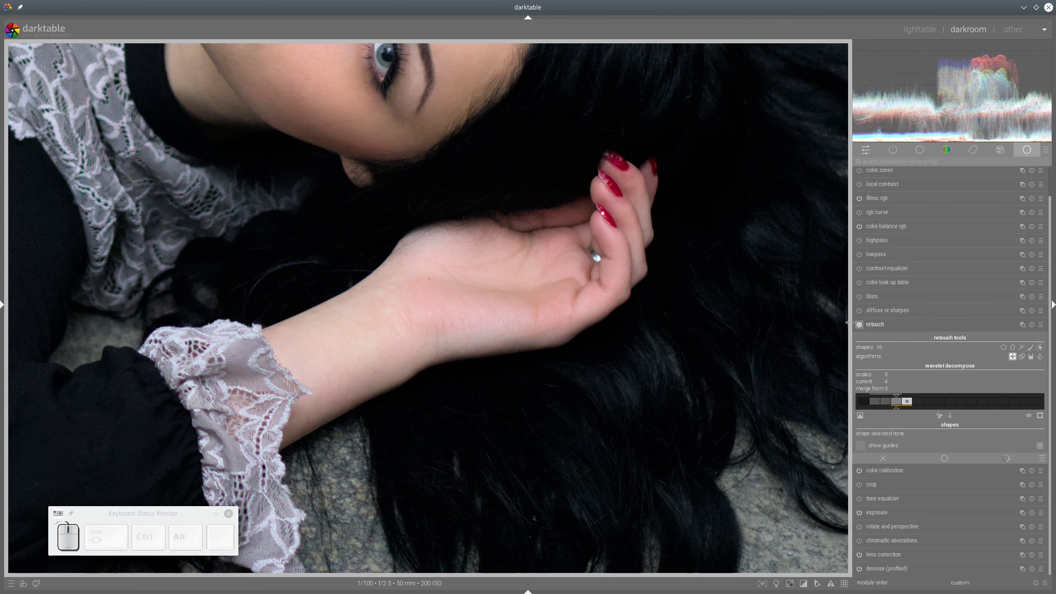
Add a new retouch instance and blend it uniformly with the chromaticity blend mode.
scroll(609, 251, "down", 3)
scroll(605, 198, "up", 3)
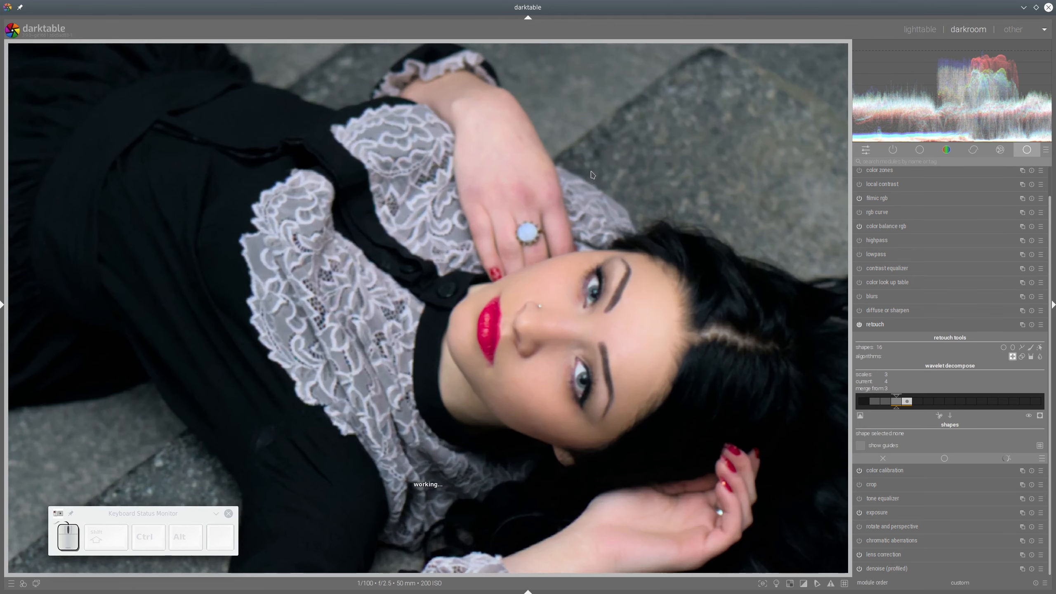
scroll(565, 225, "down", 3)
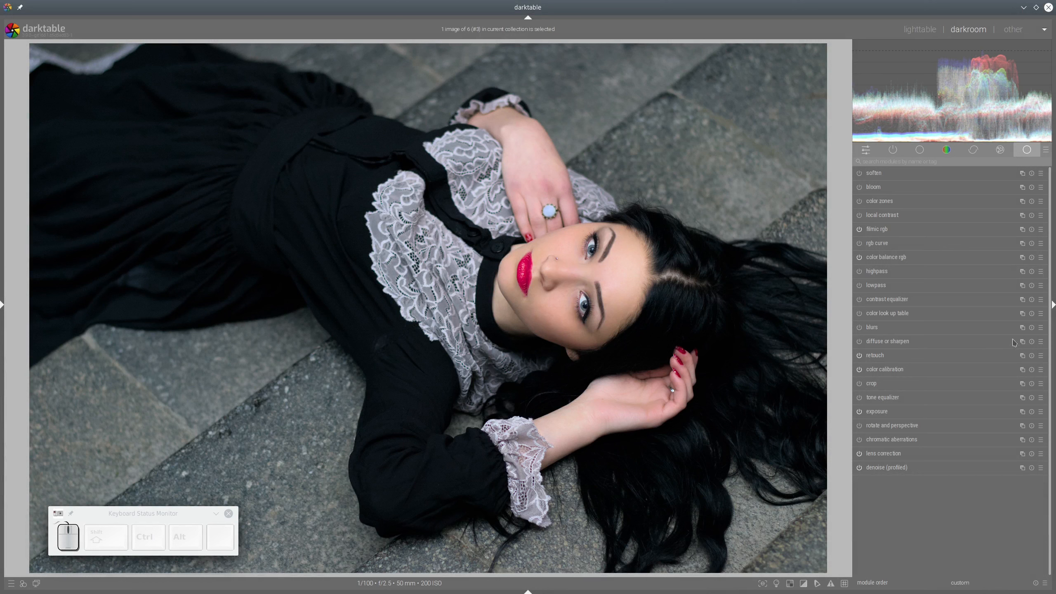
left_click(1023, 355)
left_click(998, 366)
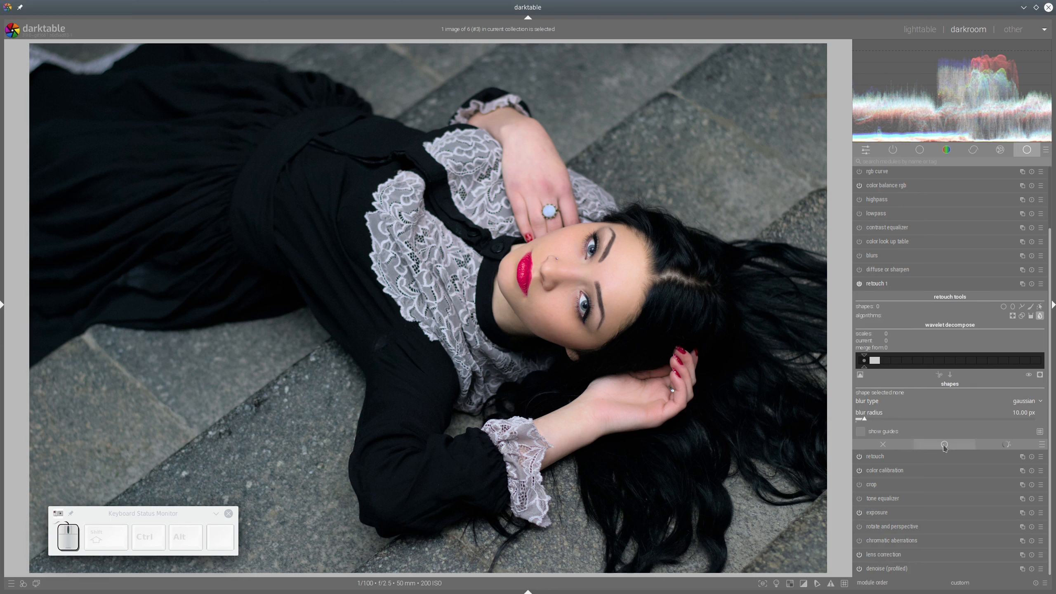
left_click(973, 444)
left_click(1013, 456)
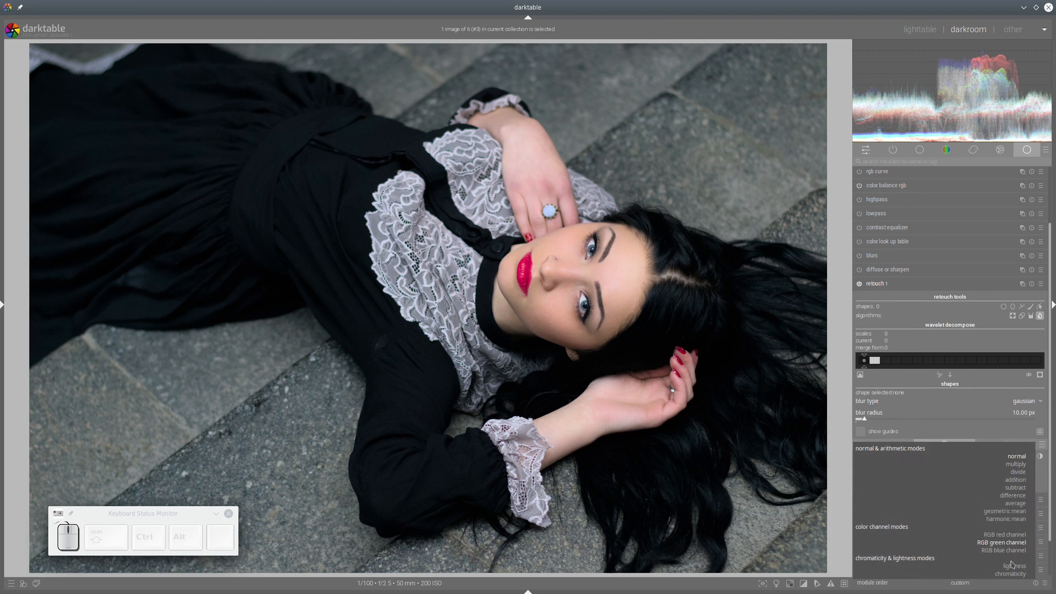
left_click(1013, 574)
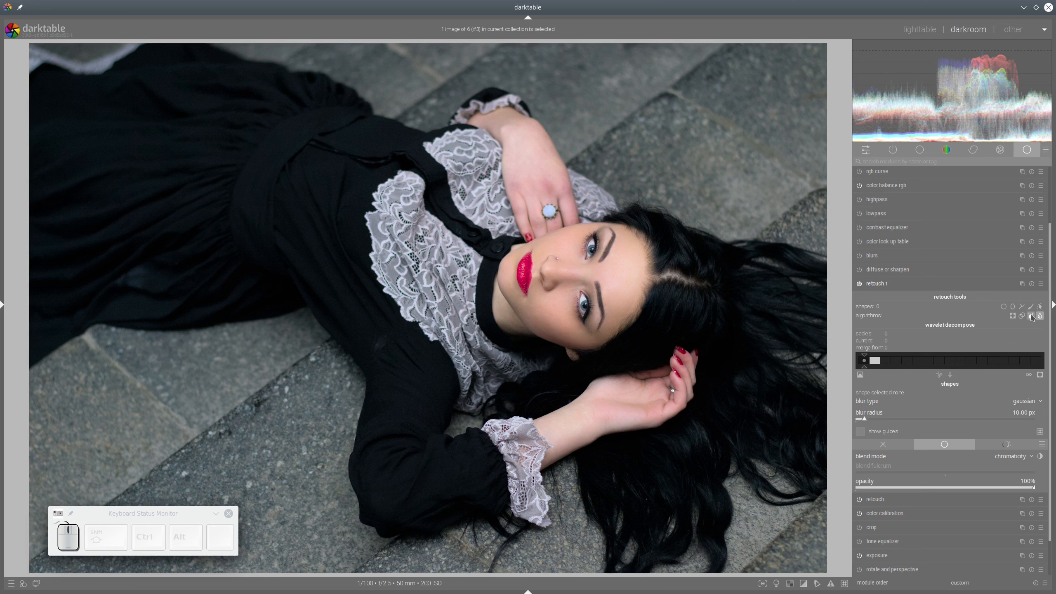
Set the new retouch instance's wavelet decomposition to 1 scale, working on the residual image.
left_click_drag(864, 371, 875, 370)
scroll(600, 295, "up", 2)
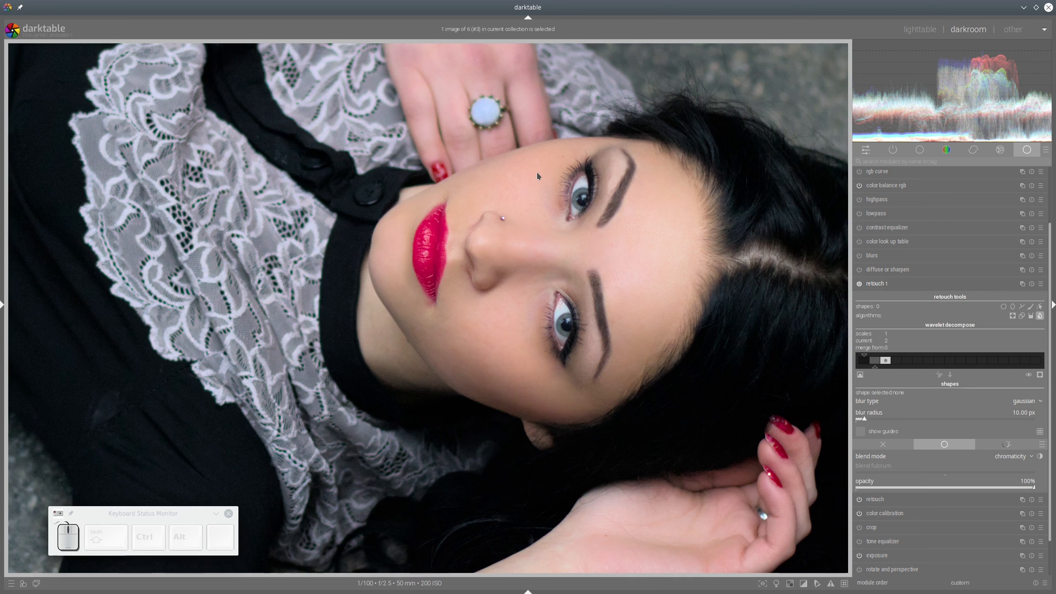
left_click_drag(538, 167, 578, 357)
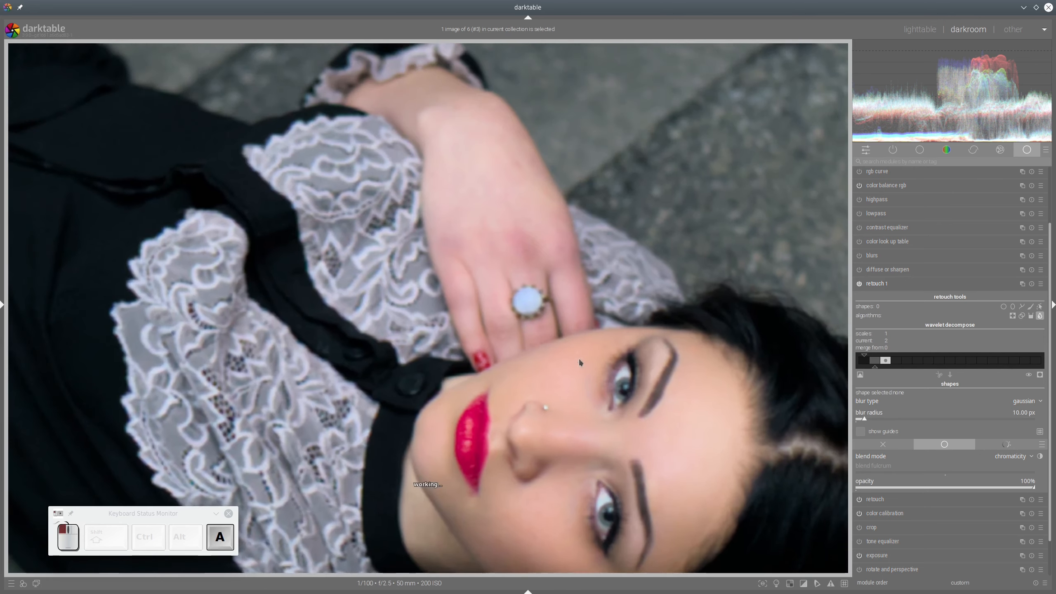
Switch to the fill algorithm in color mode and pick the fill color from the skin between the eyebrows.
left_click(1030, 316)
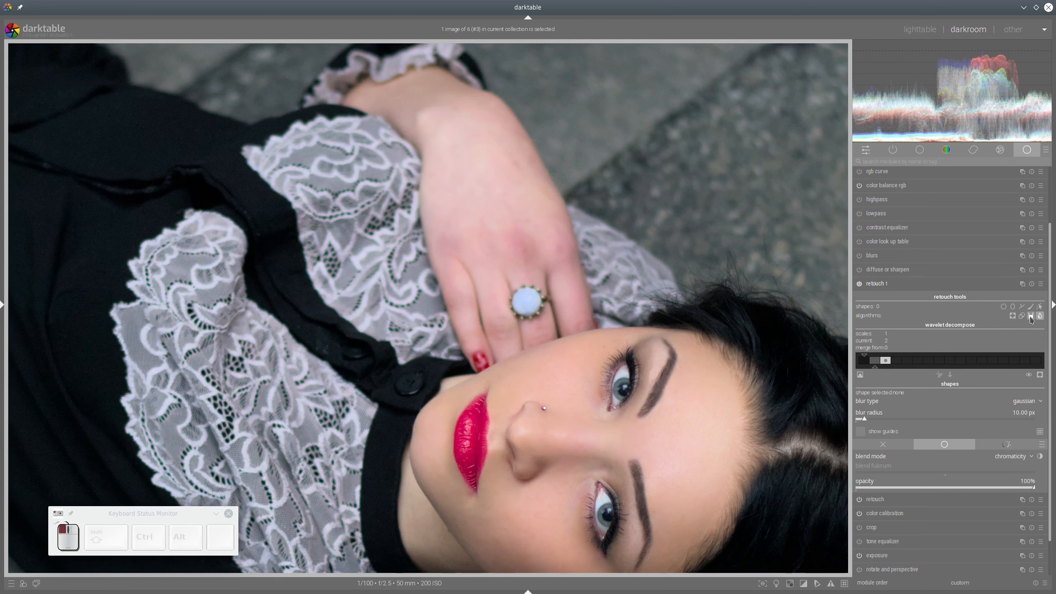
left_click(1038, 402)
left_click(1038, 400)
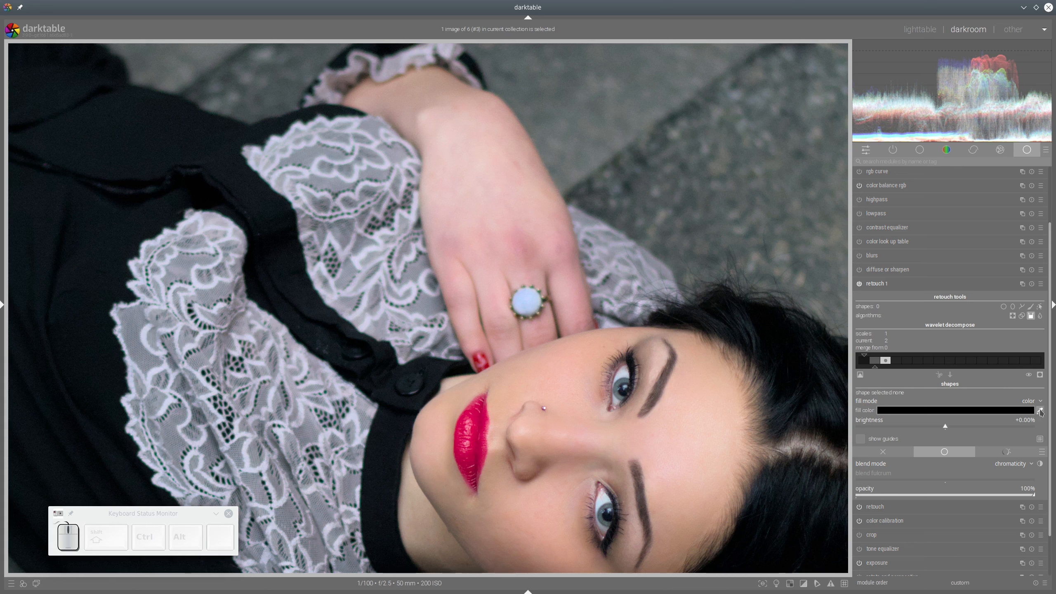
left_click(1040, 412)
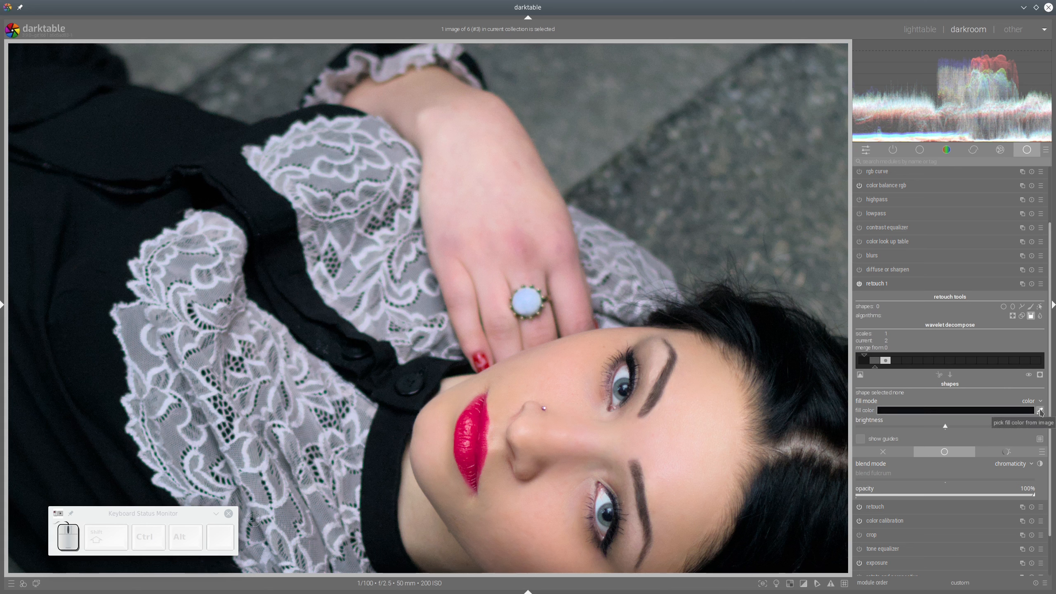
left_click(651, 442)
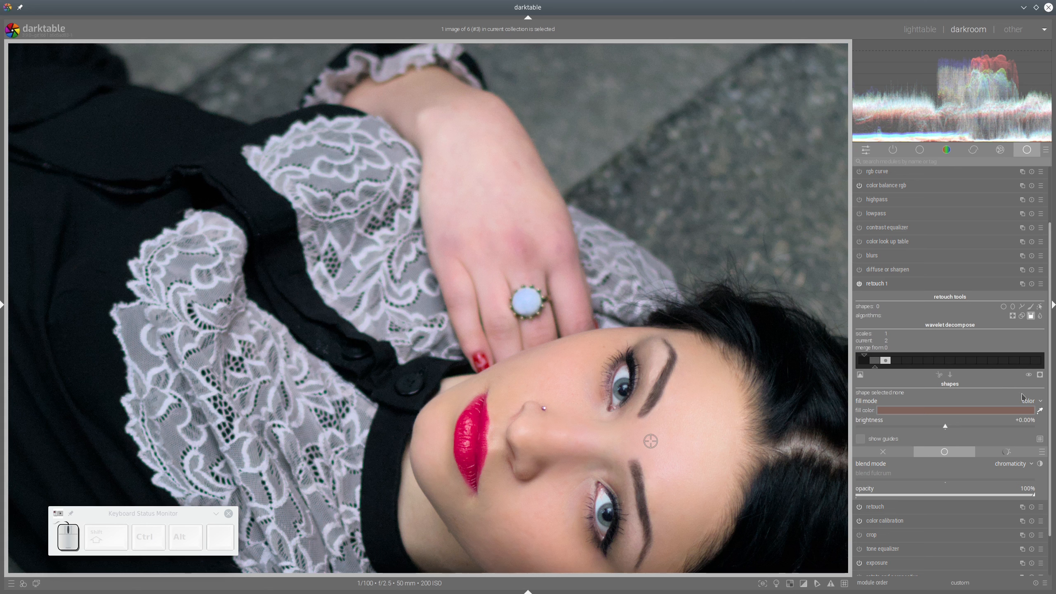
Draw a closed fill path over the wrist, the back of the hand and the fingers, curving around the ring.
left_click(1023, 308)
left_click(1023, 307)
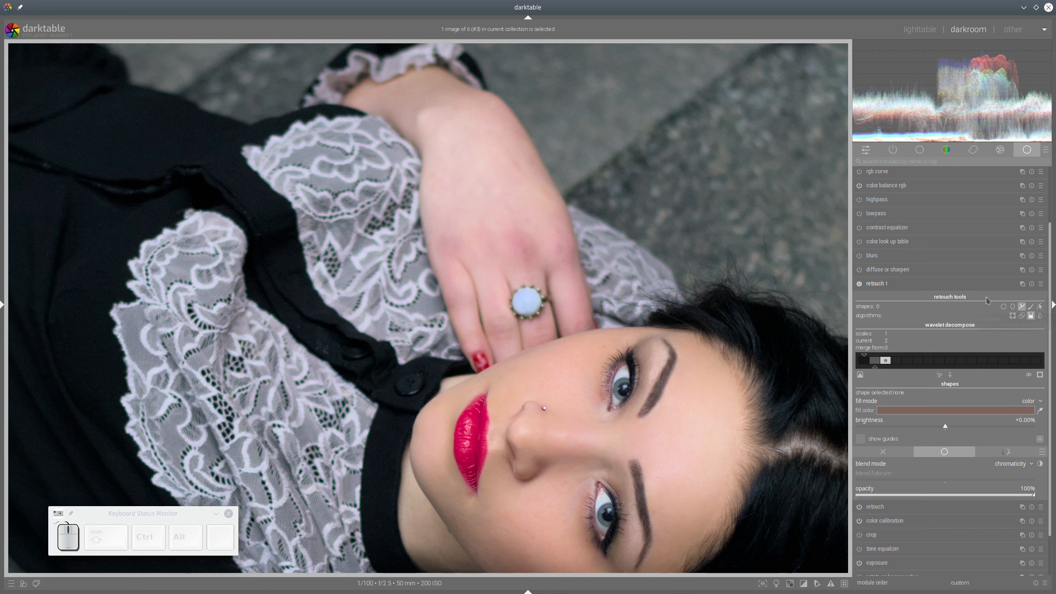
left_click(473, 347)
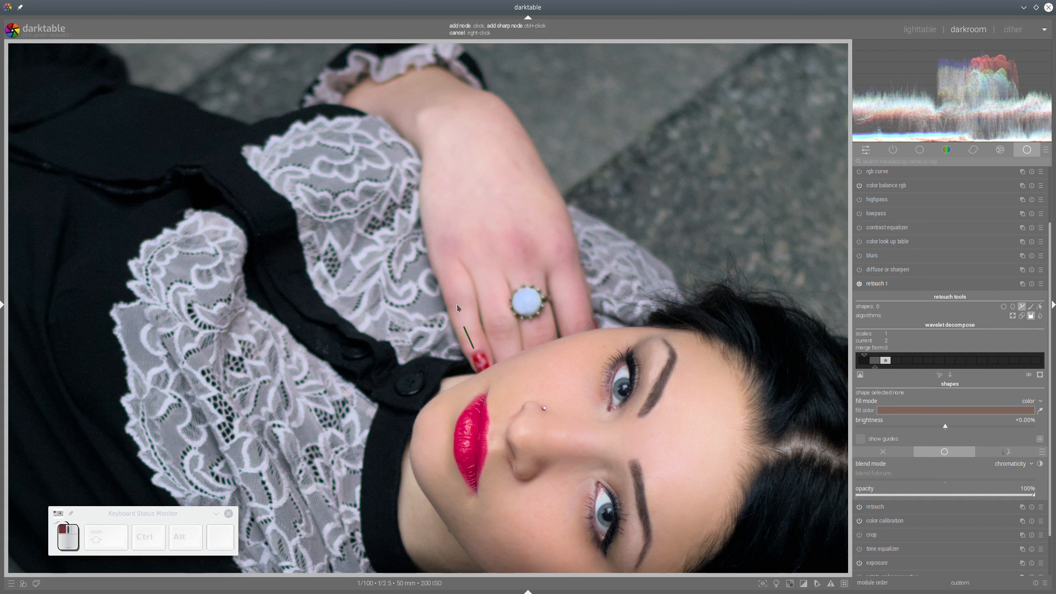
left_click(377, 110)
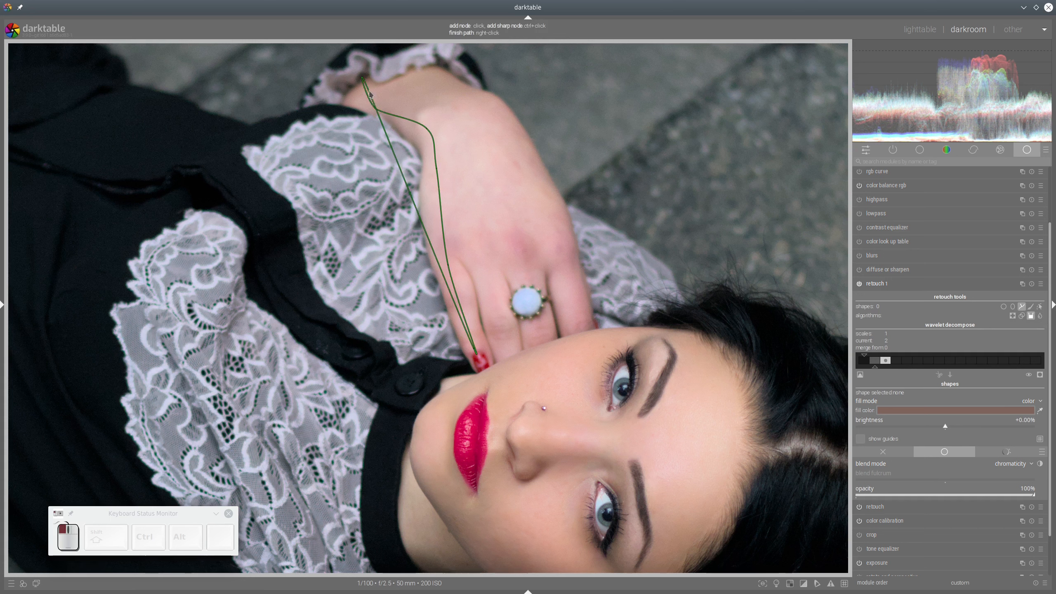
left_click(401, 84)
left_click(435, 74)
left_click(474, 101)
left_click(506, 122)
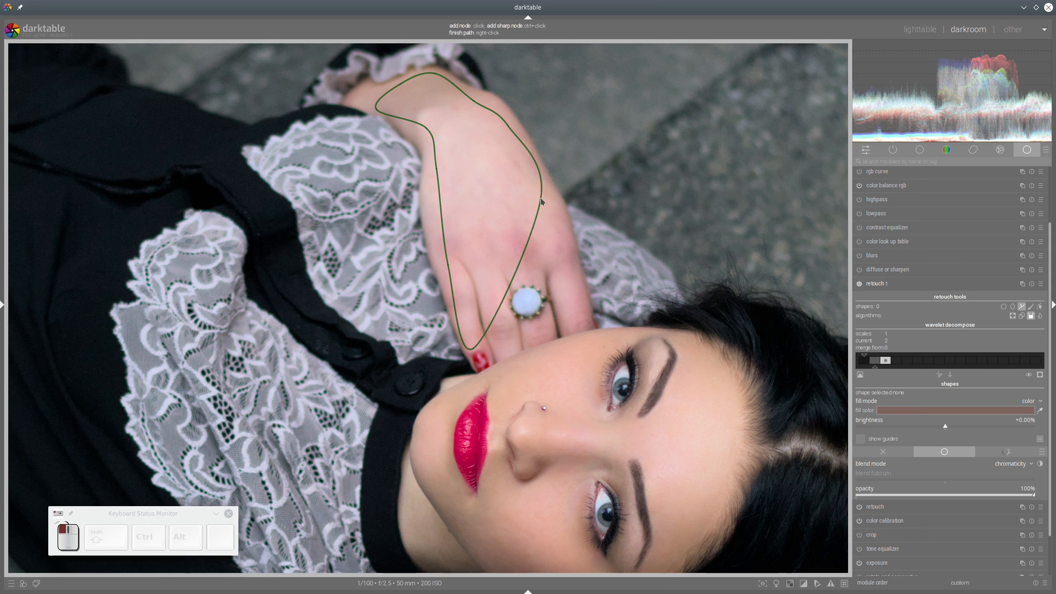
left_click(541, 197)
left_click(566, 265)
left_click(574, 328)
left_click(563, 286)
left_click(533, 268)
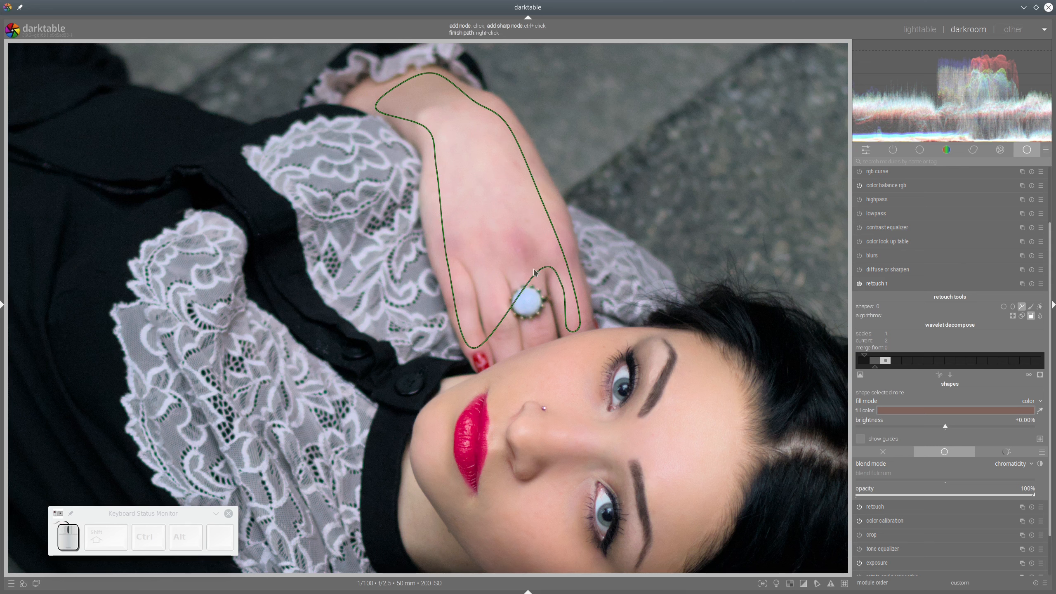
left_click(492, 286)
left_click(509, 348)
right_click(512, 331)
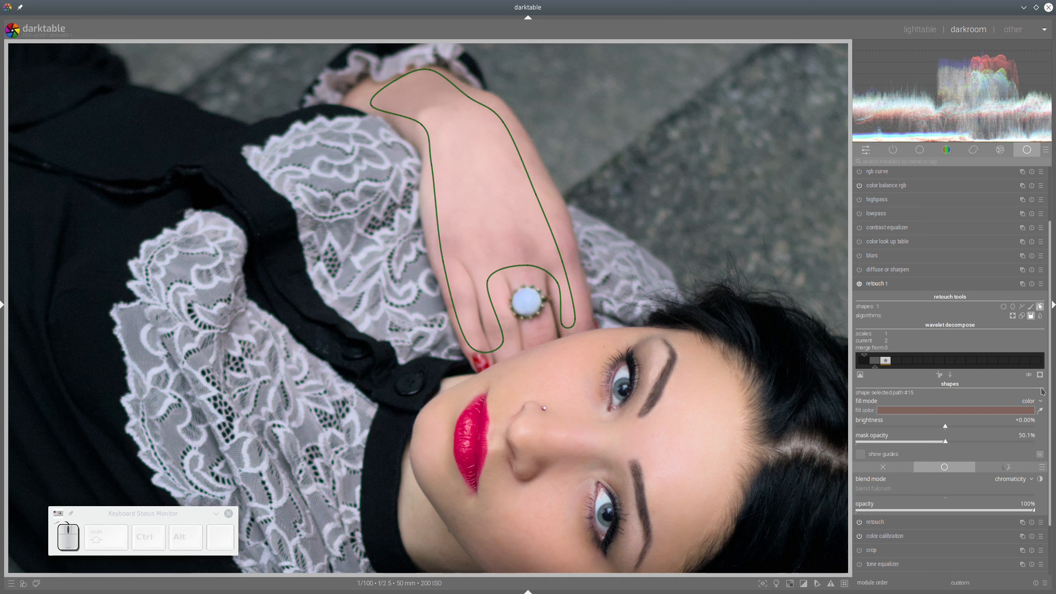
Move the nodes along the hand path's outer edge outward toward the skin boundary and keep the mask opacity at 50.1%.
left_click(537, 194)
left_click_drag(542, 198, 554, 197)
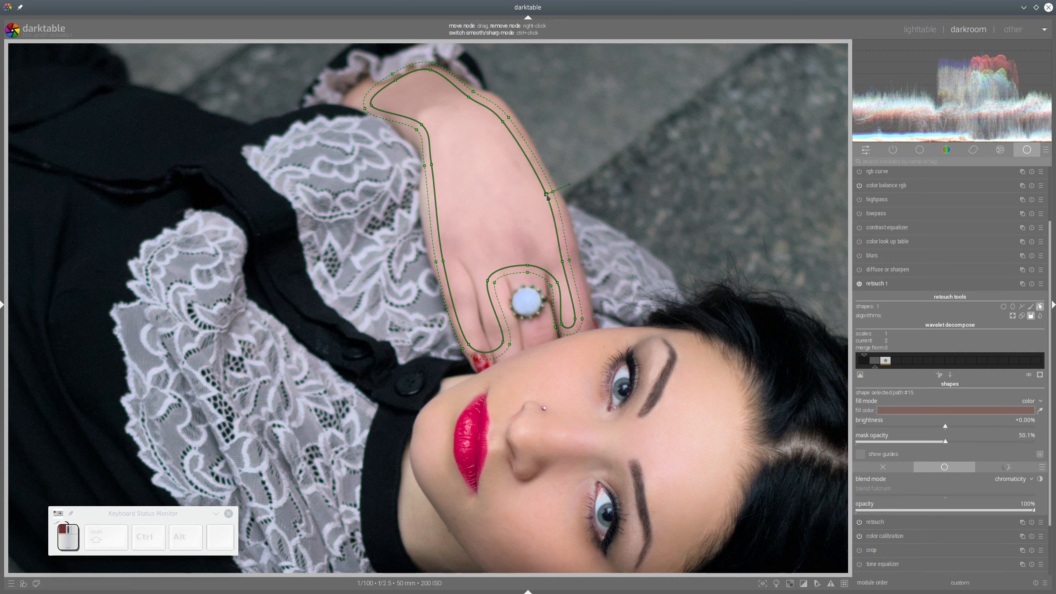
left_click(568, 261)
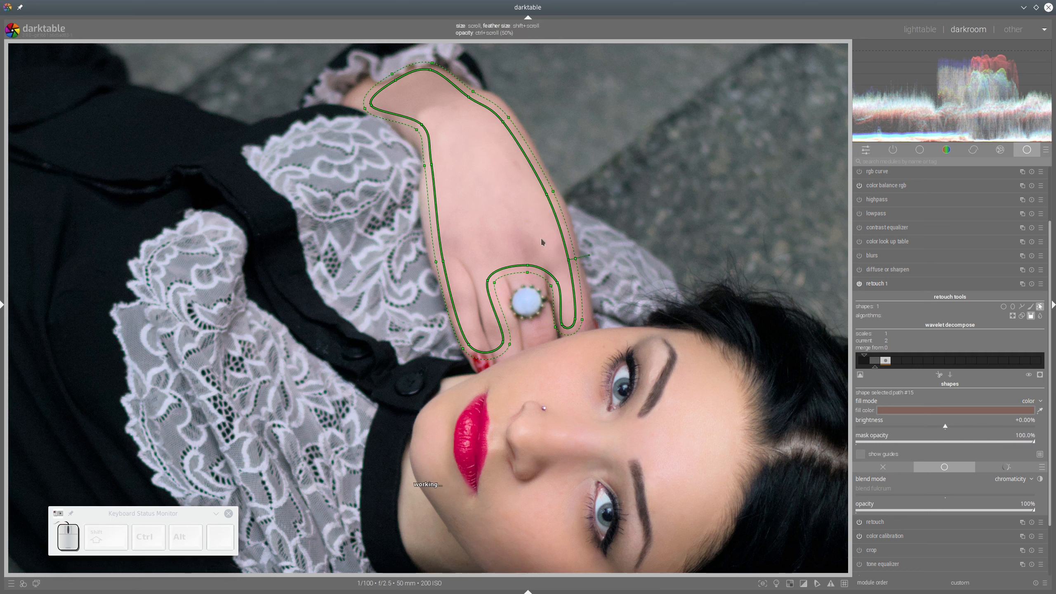
left_click(489, 188)
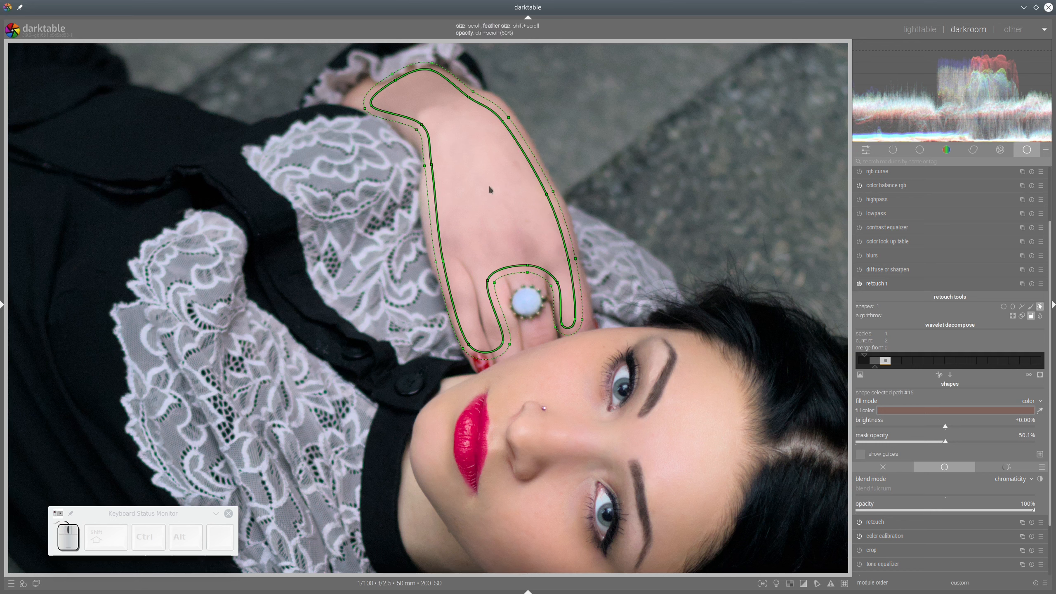
Resample the fill color from several spots on the forehead, finishing with the cheek skin just below the eye nearest the hand.
left_click(1040, 410)
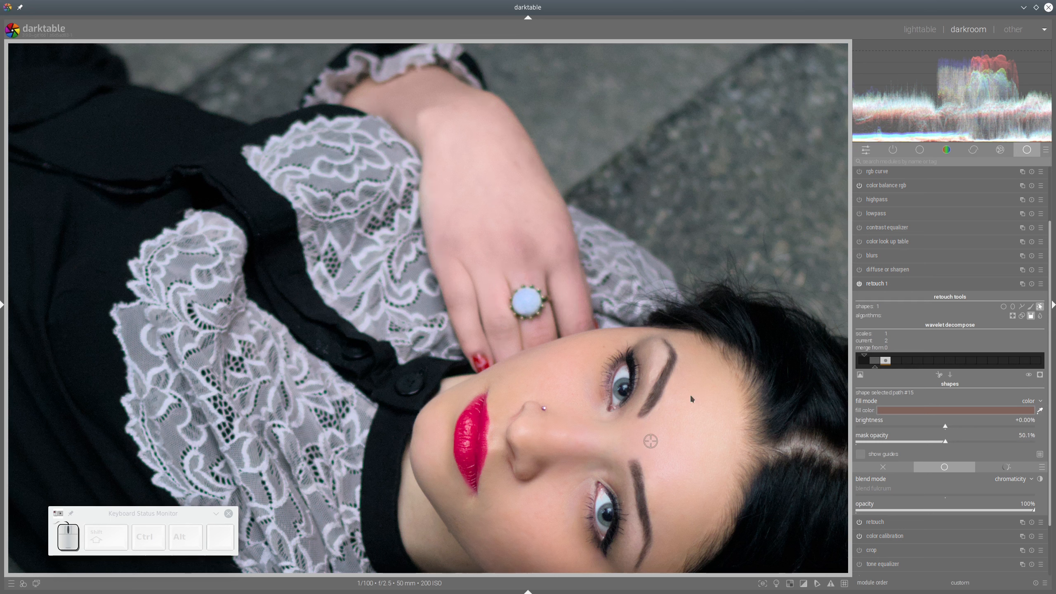
left_click(683, 438)
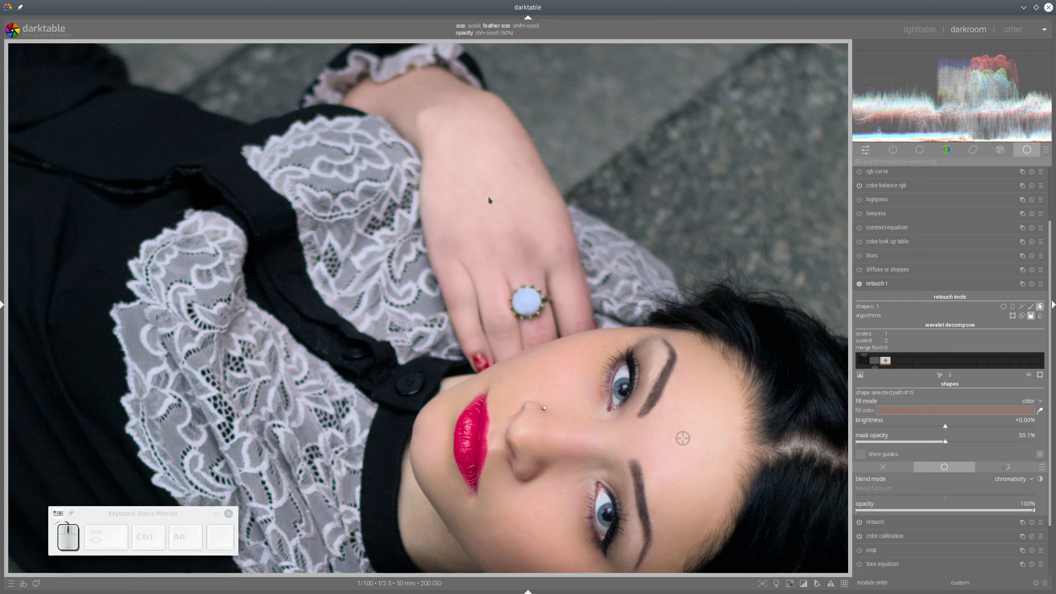
left_click(702, 427)
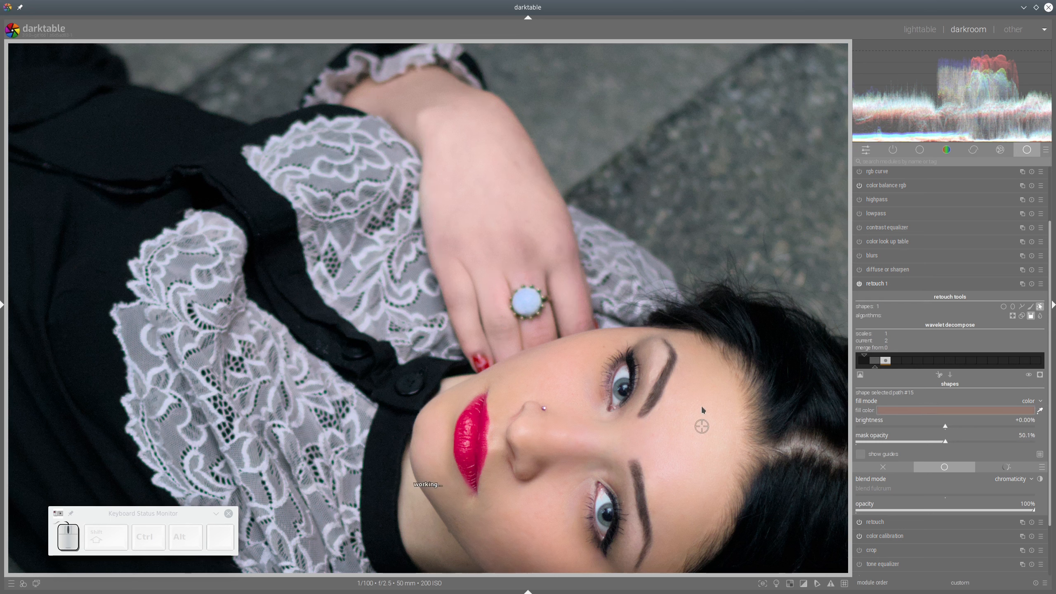
left_click(691, 378)
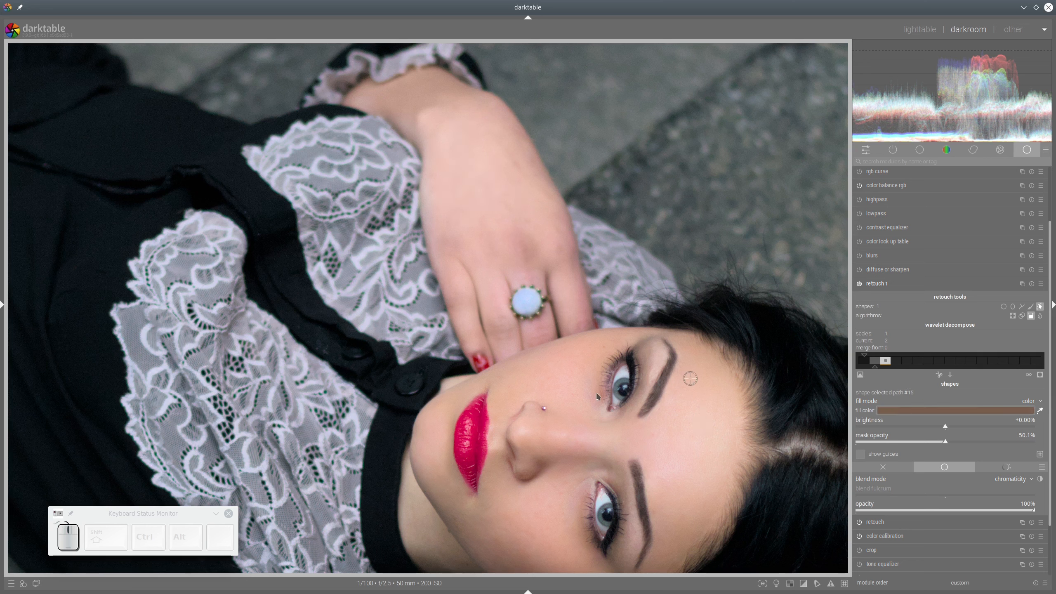
left_click(585, 397)
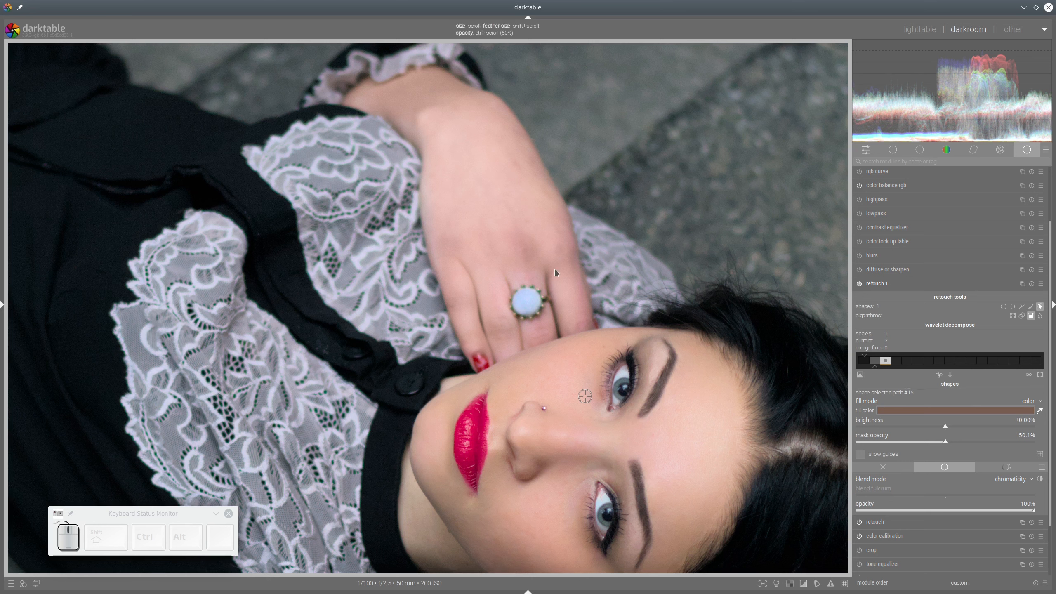
Show the shapes again and add a node on the hand path's inner edge, placed out toward the lace sleeve.
left_click(1040, 307)
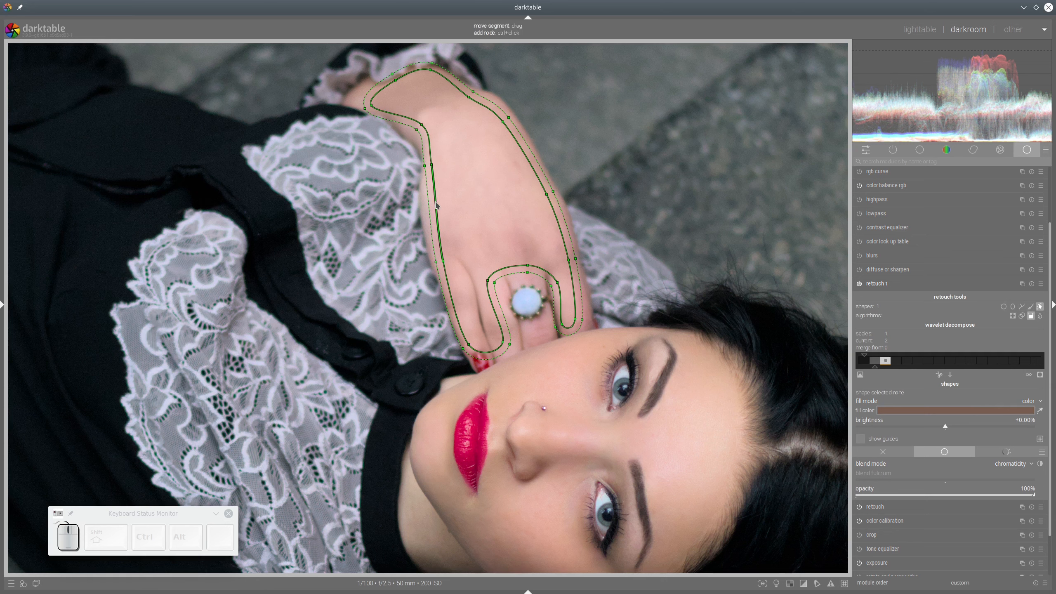
left_click(438, 208, "ctrl")
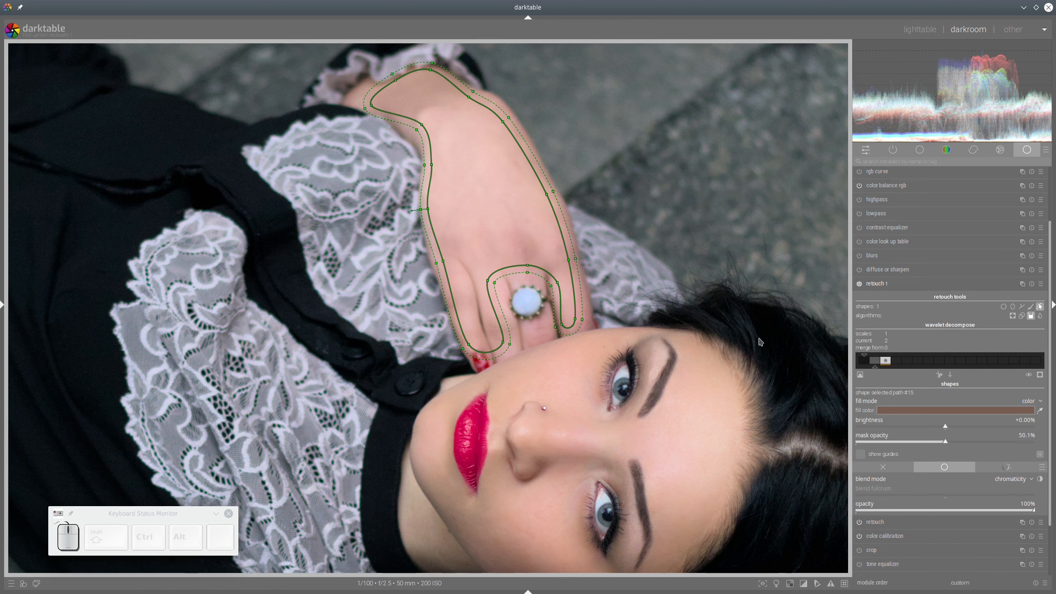
Draw a second closed fill path over the other arm, covering the forearm from the lace cuff to the heel of the palm.
key("a")
left_click_drag(730, 458, 683, 97)
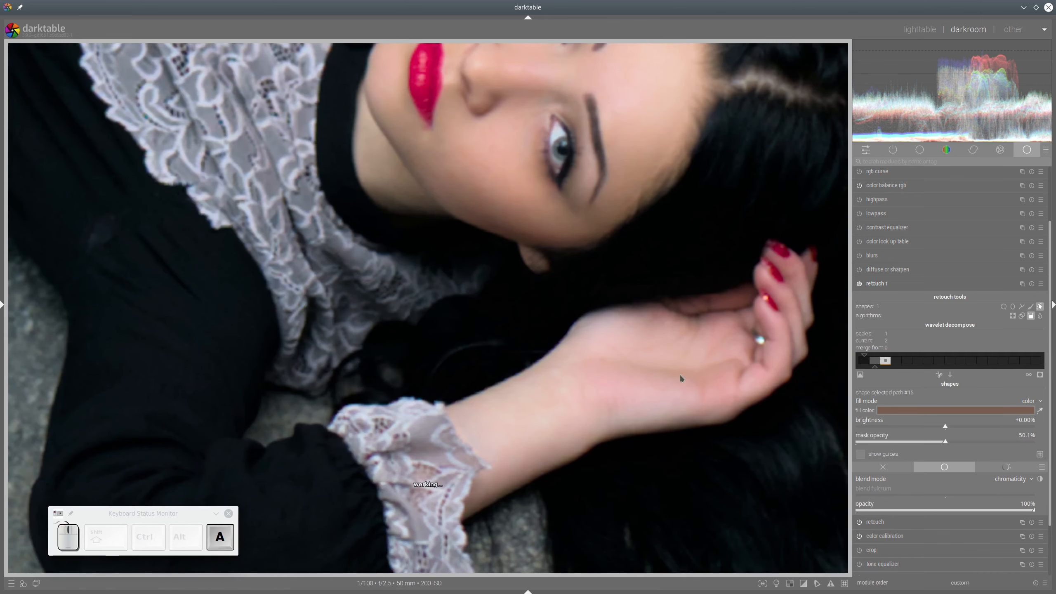
left_click_drag(680, 375, 688, 308)
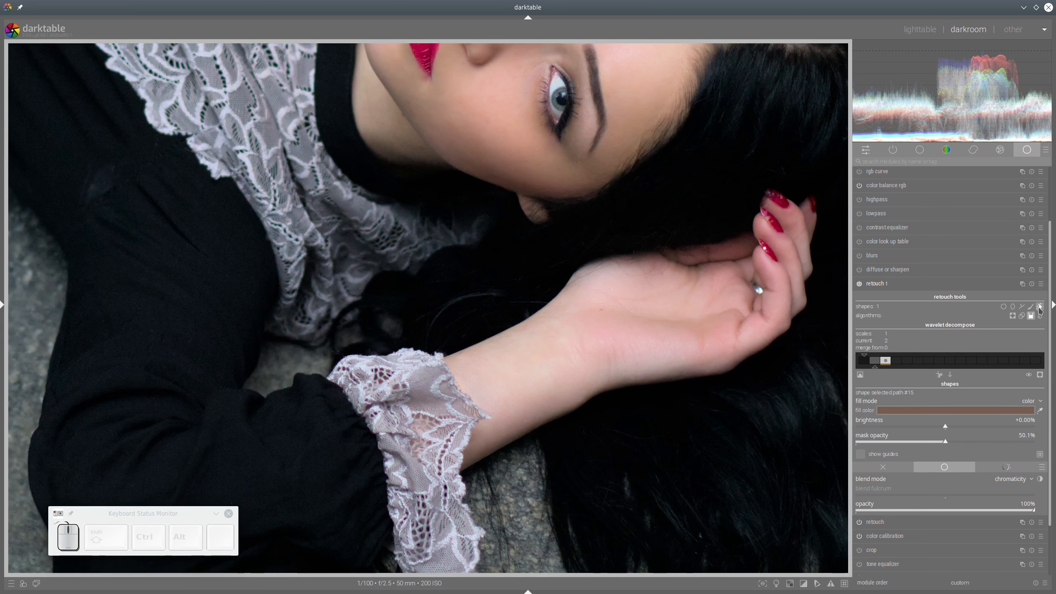
left_click(1022, 306)
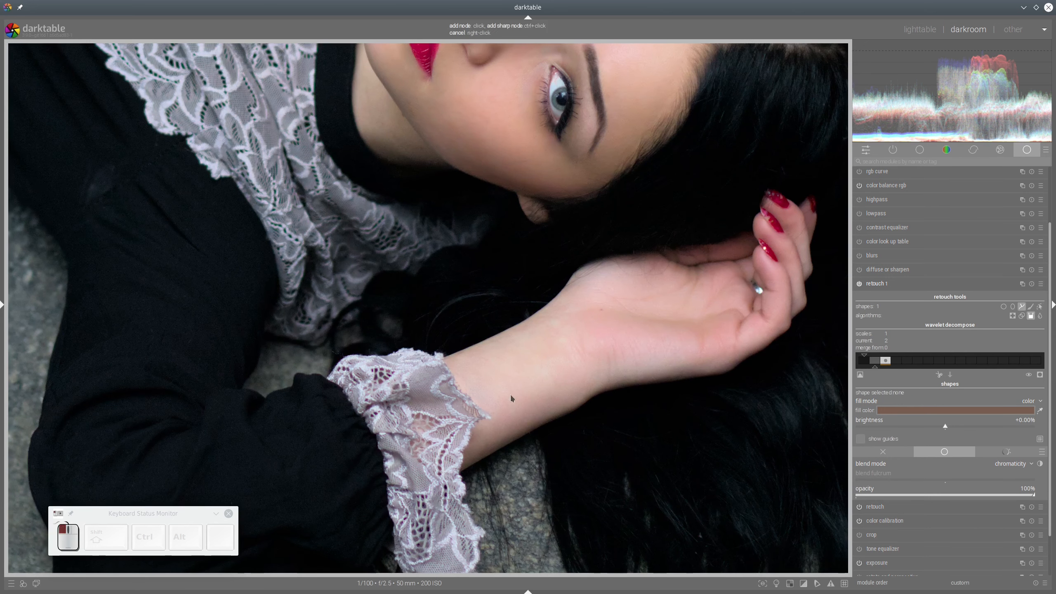
left_click(456, 358)
left_click(520, 332)
left_click(566, 293)
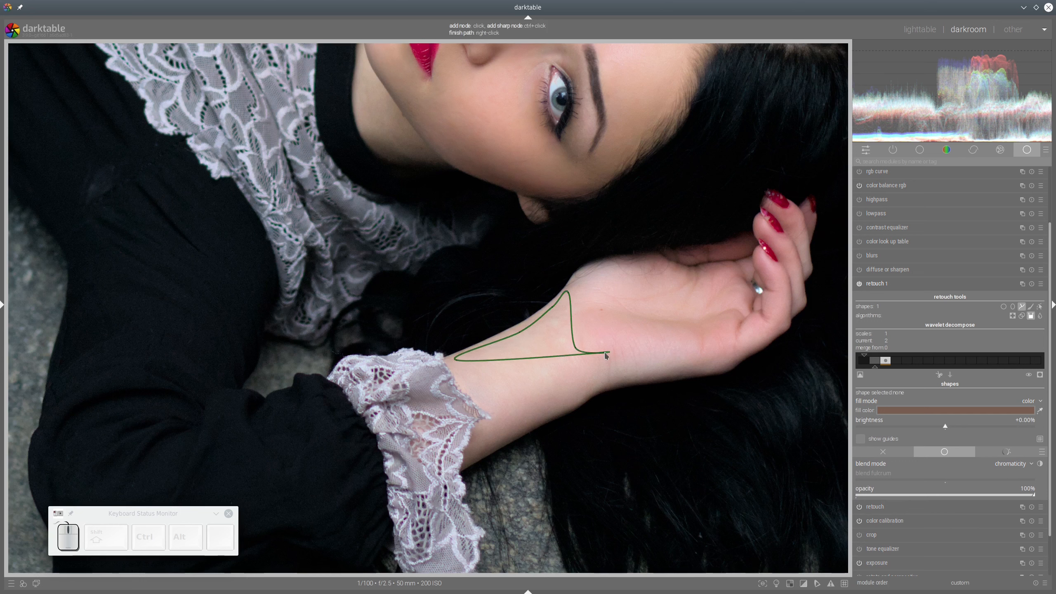
left_click(629, 357)
left_click(703, 353)
left_click(703, 369)
left_click(653, 373)
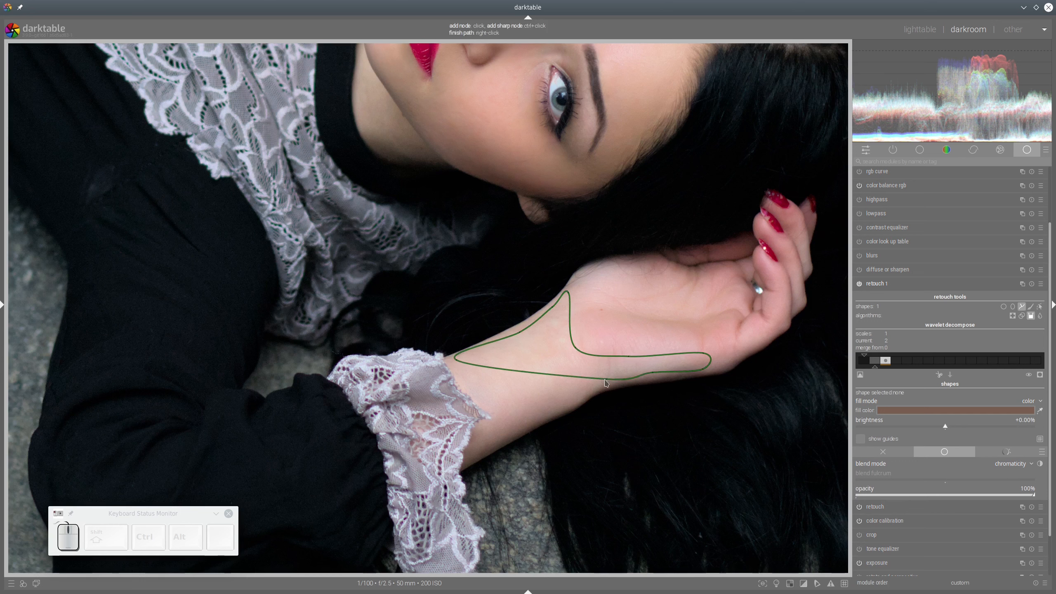
left_click(606, 380)
left_click(561, 400)
left_click(510, 427)
left_click(474, 452)
left_click(502, 411)
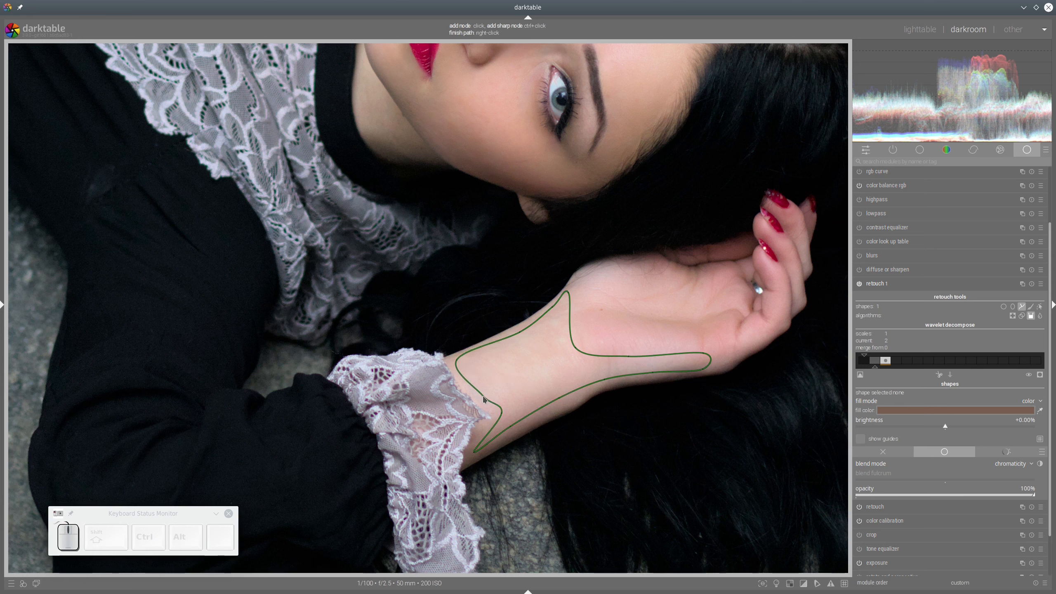
right_click(461, 353)
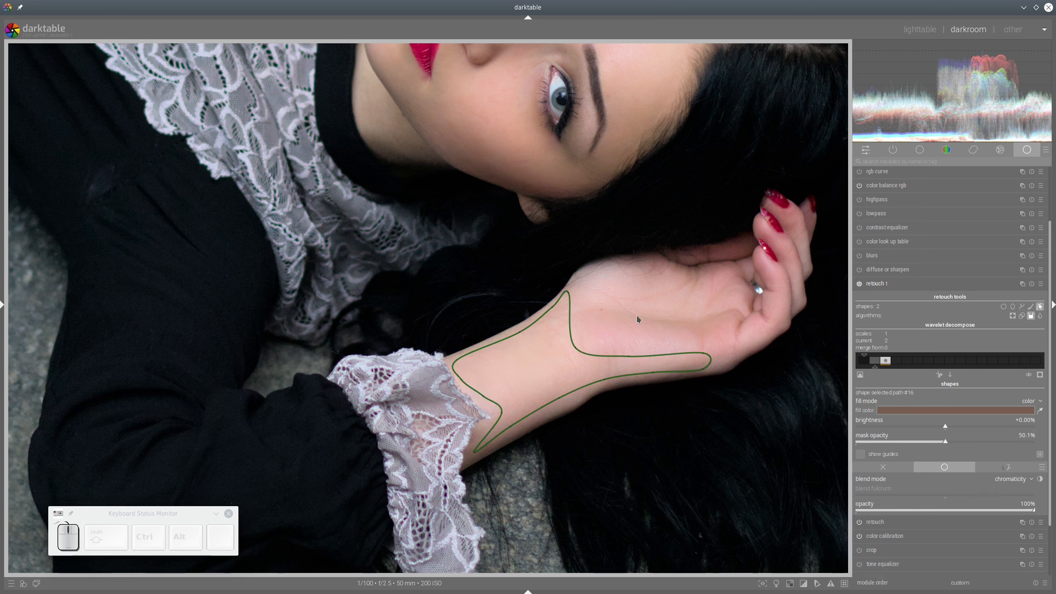
Set the forearm path's mask opacity to 37.5% and hide the shapes.
left_click(554, 366)
left_click(923, 446)
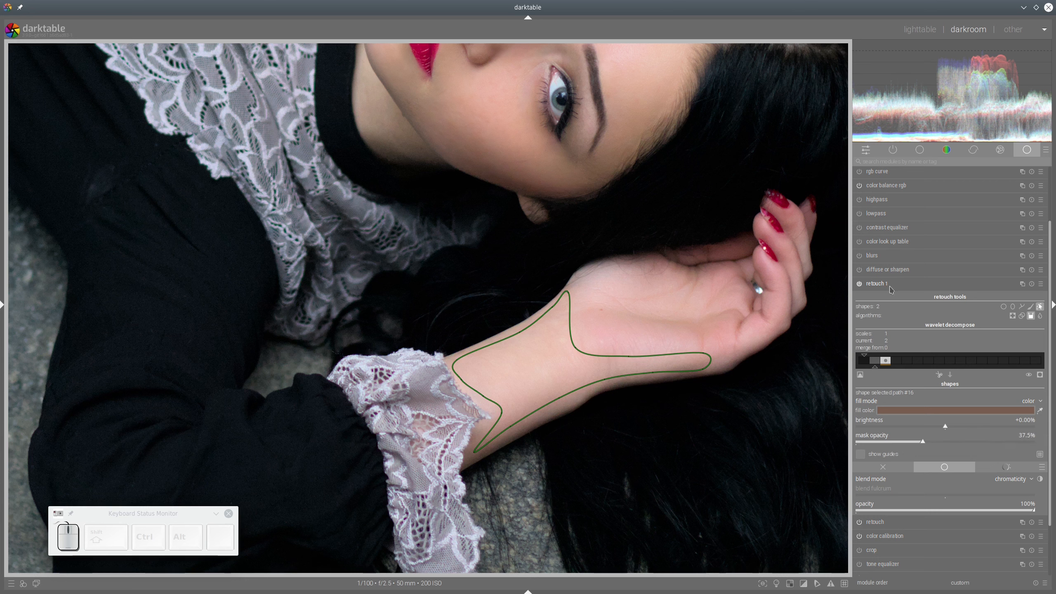
left_click(1040, 307)
Compare the whole image with the retouch 1 instance switched off and on, leaving it enabled.
left_click(860, 284)
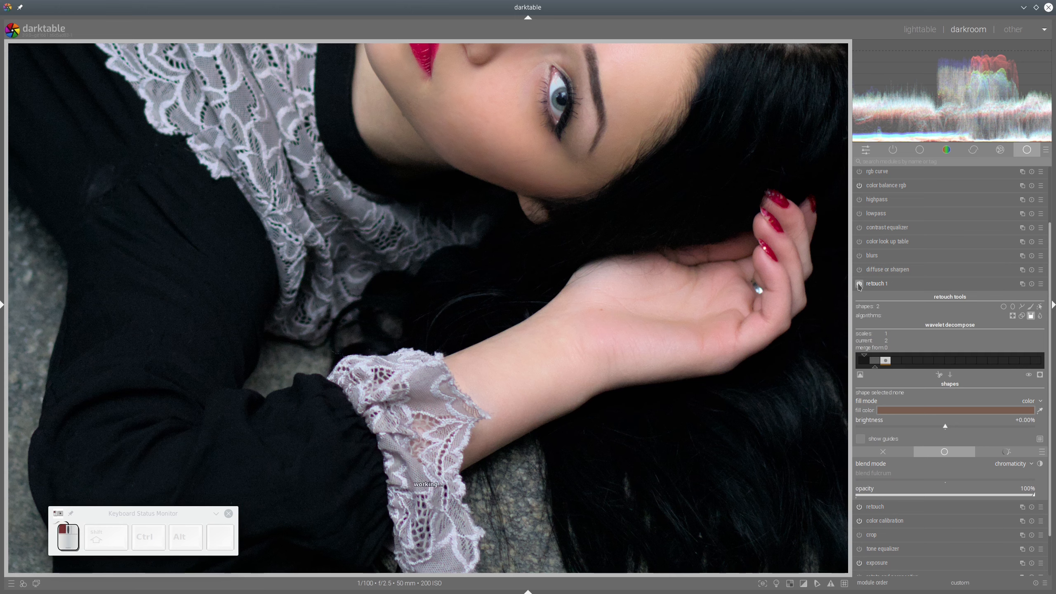
scroll(588, 226, "down", 2)
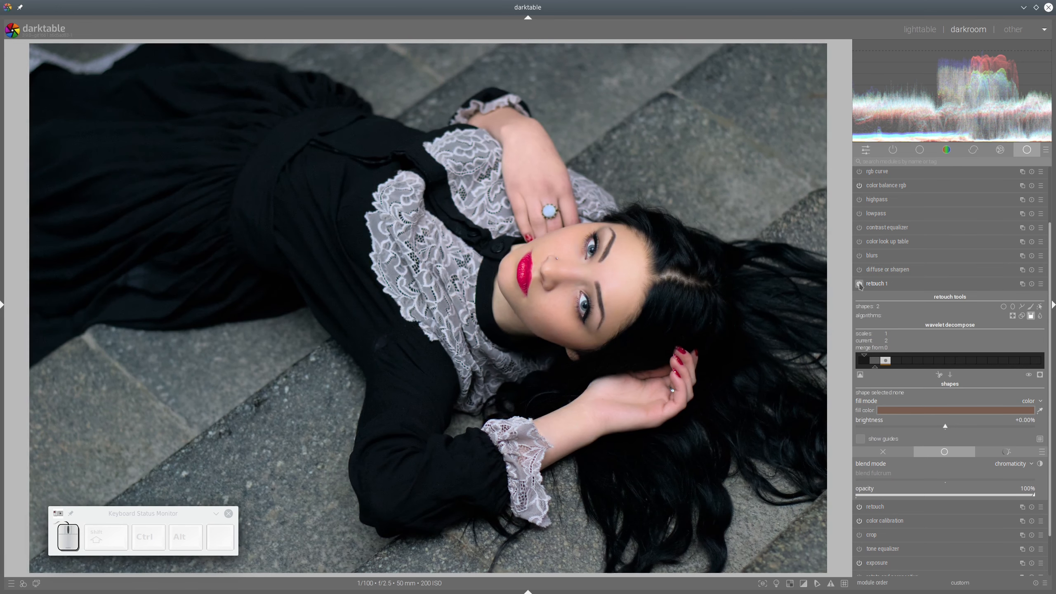
left_click(859, 284)
left_click(859, 284)
left_click(860, 285)
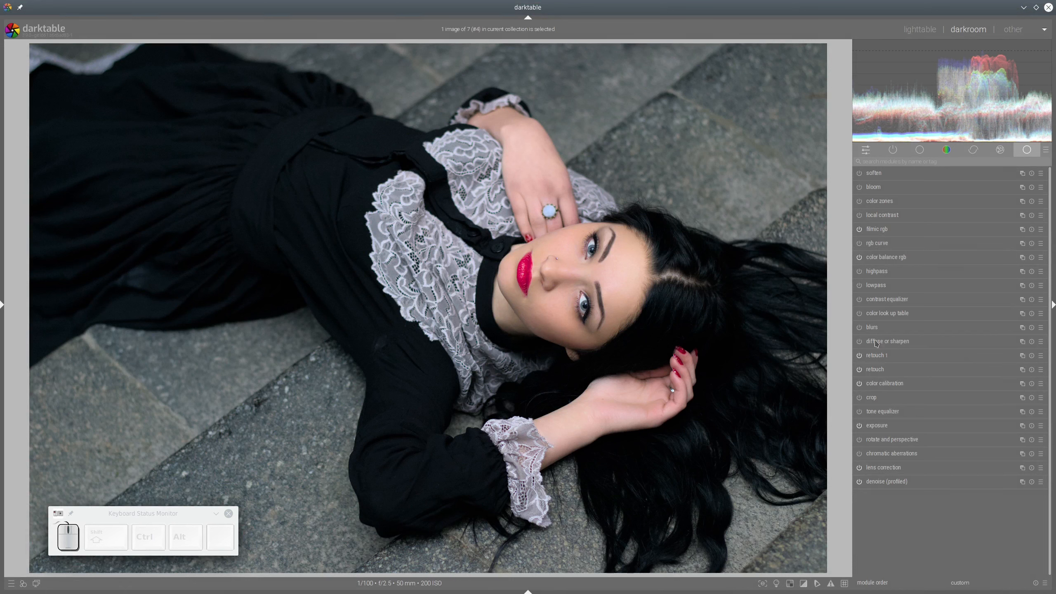
Apply the add local contrast preset in the diffuse or sharpen module and adjust its edge threshold.
left_click(896, 346)
left_click(1041, 173)
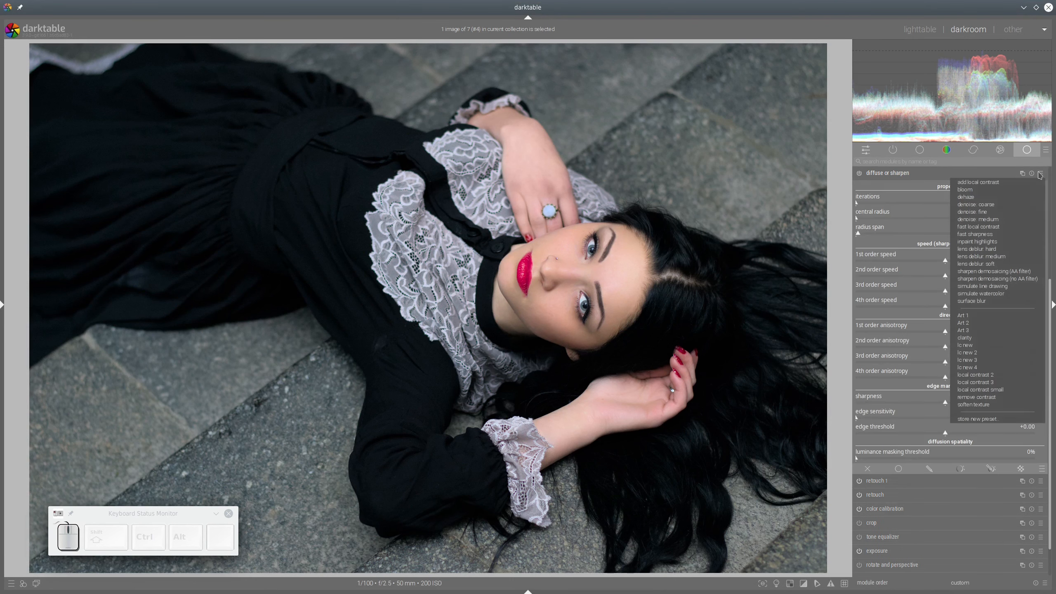
left_click(999, 183)
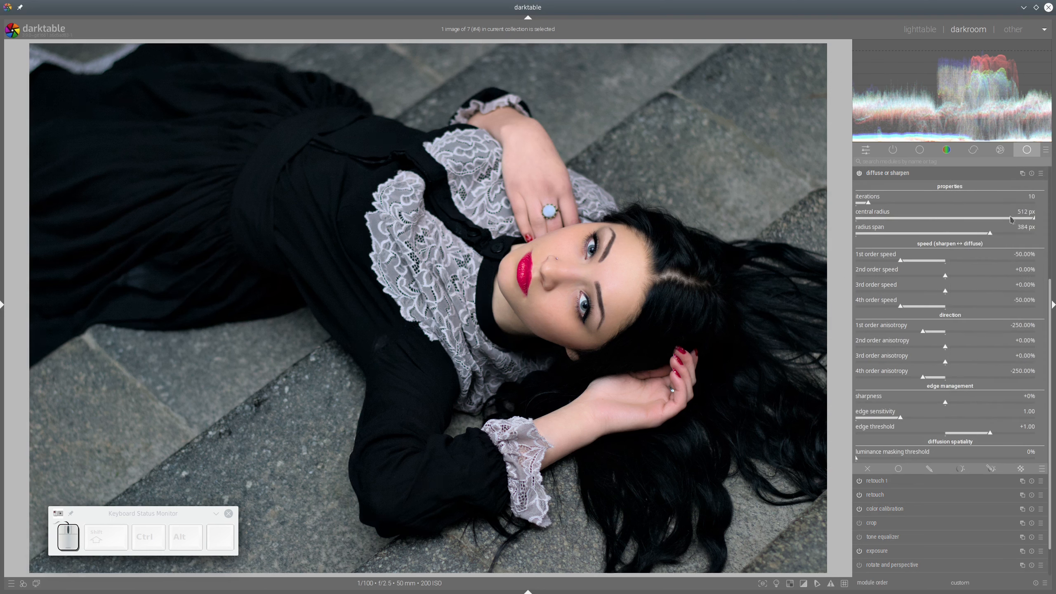
left_click(1055, 232)
left_click_drag(1055, 234, 1019, 312)
left_click(983, 433)
Add a new diffuse or sharpen instance with 3rd order anisotropy +181.61%, 3rd order speed -31.49% and a radius span of about 56 px.
left_click(1022, 173)
left_click(998, 182)
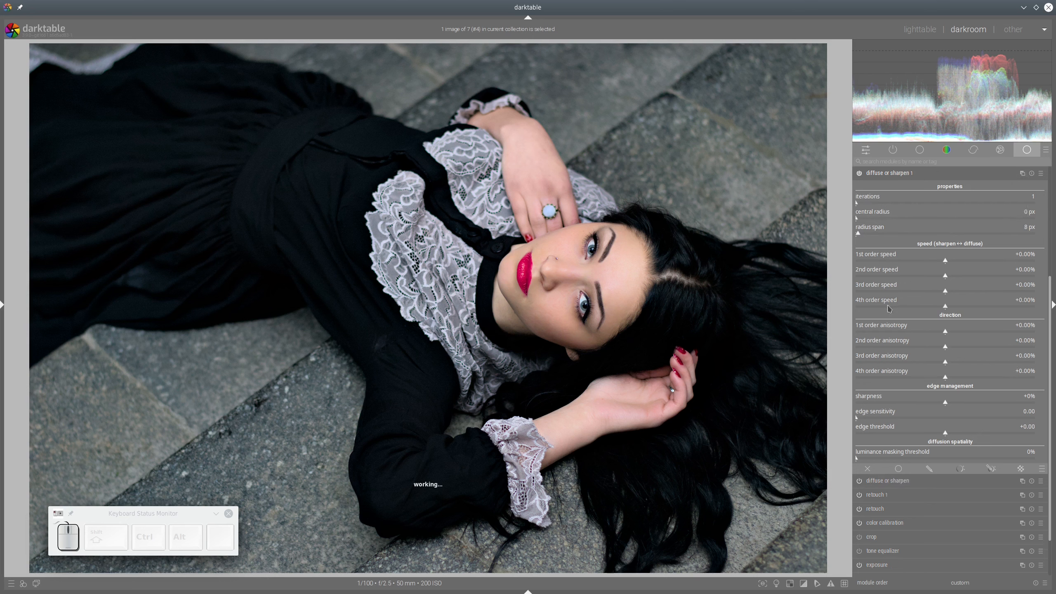
left_click(961, 362)
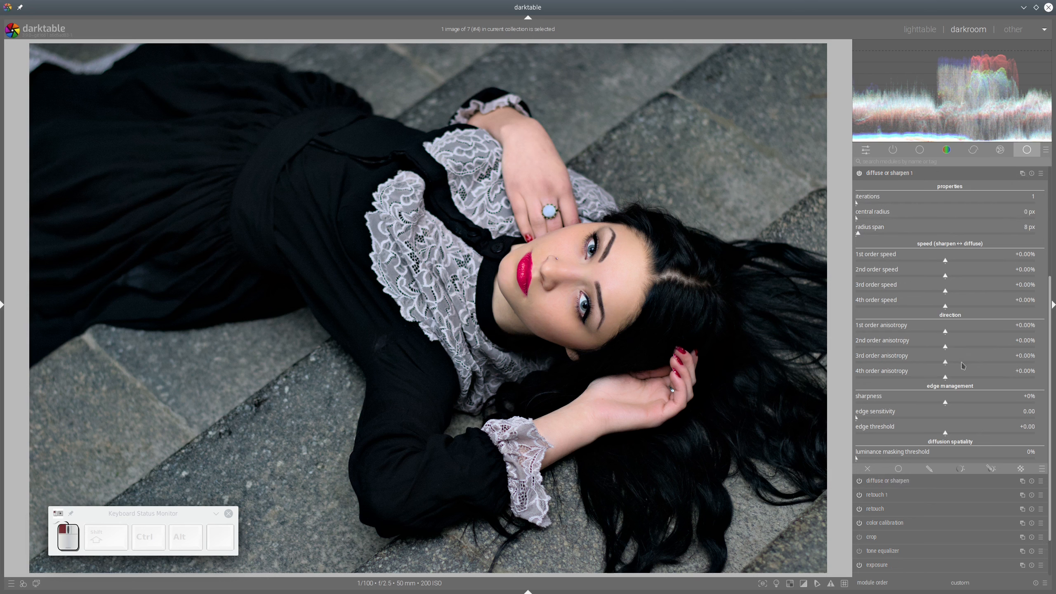
left_click(917, 292)
left_click(885, 234)
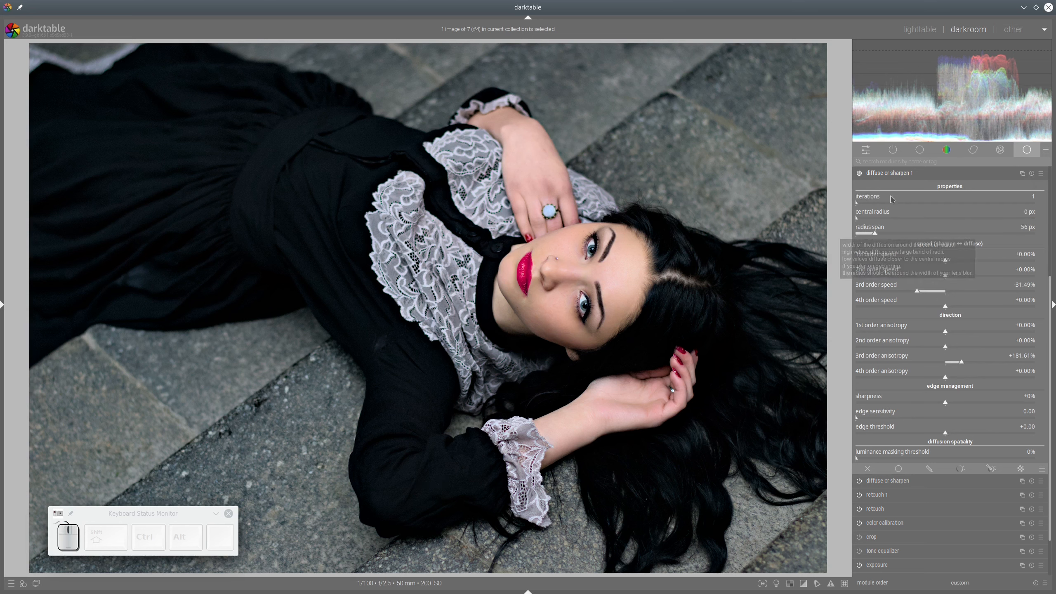
left_click(875, 176)
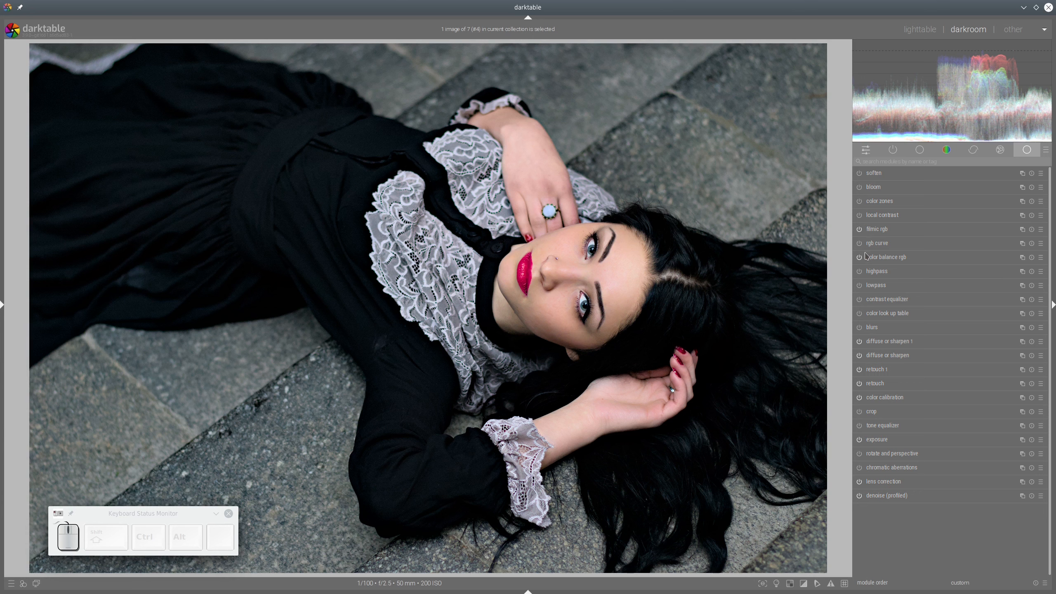
Add a new color balance rgb instance for further grading of the portrait.
left_click(1022, 257)
left_click(998, 266)
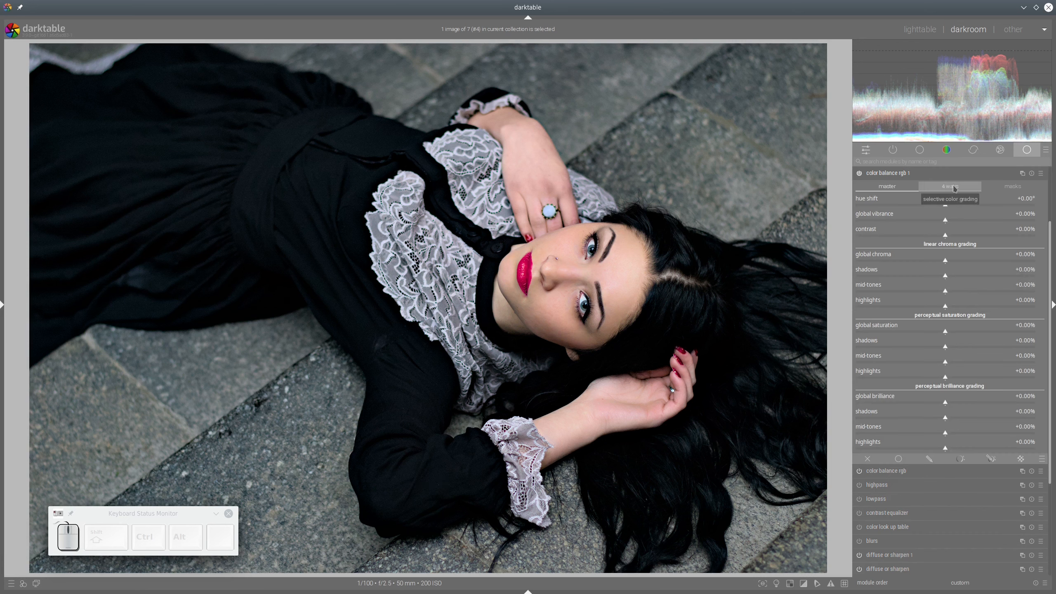
scroll(595, 307, "up", 3)
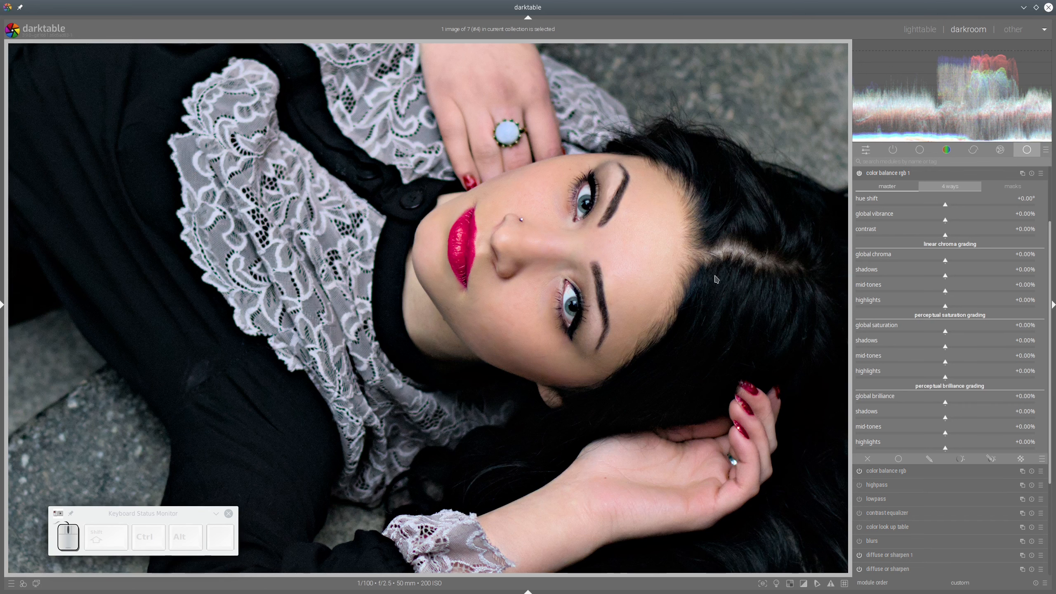
Enable a drawn and parametric mask on the new color balance rgb instance and draw a path around the upper eye at 100% opacity.
left_click_drag(697, 302, 576, 220)
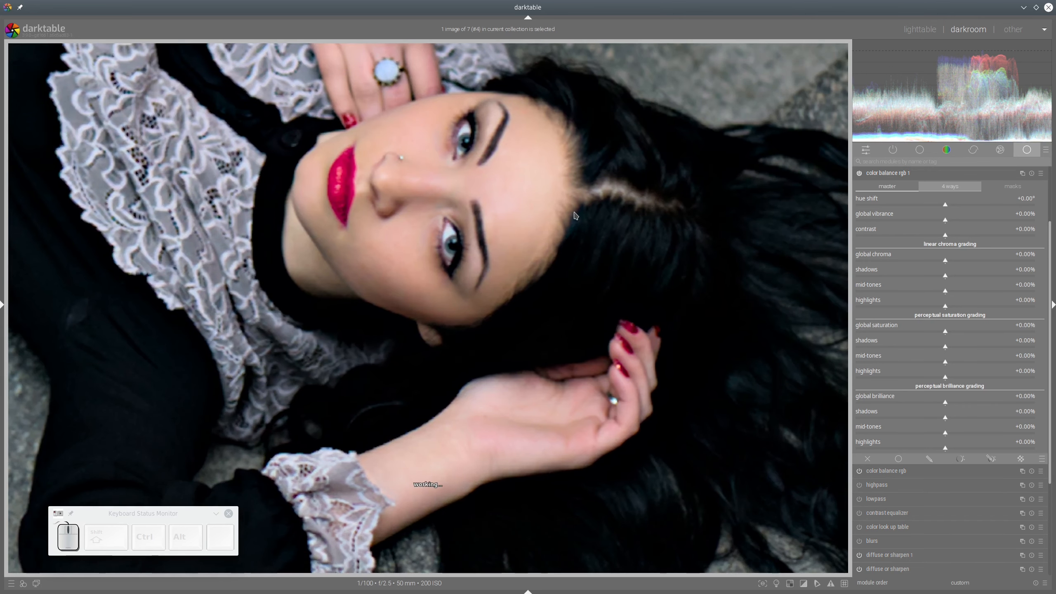
scroll(562, 236, "down", 1)
scroll(564, 236, "down", 1)
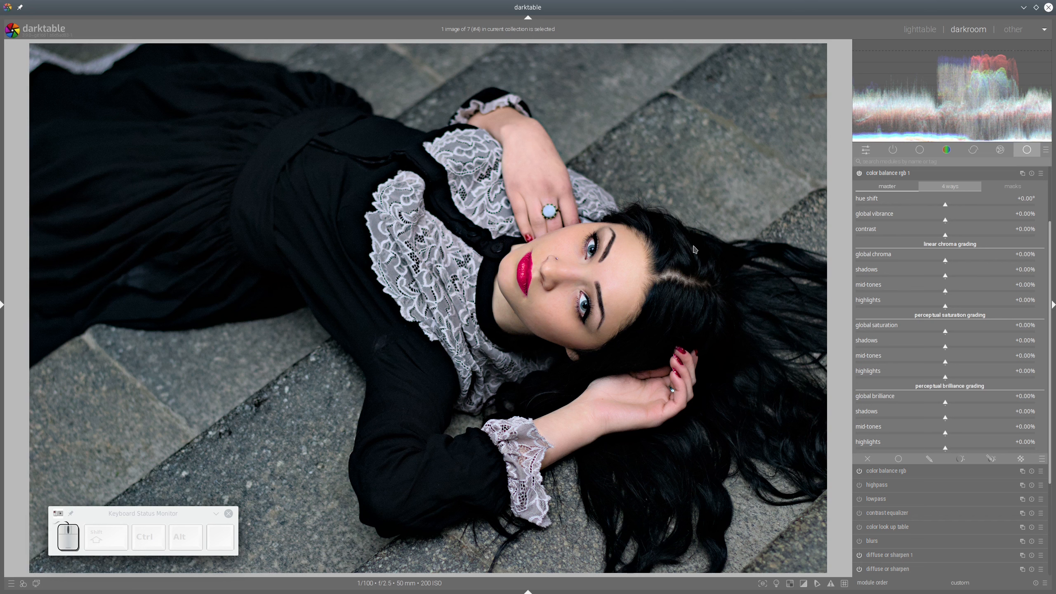
left_click(992, 458)
scroll(990, 370, "down", 3)
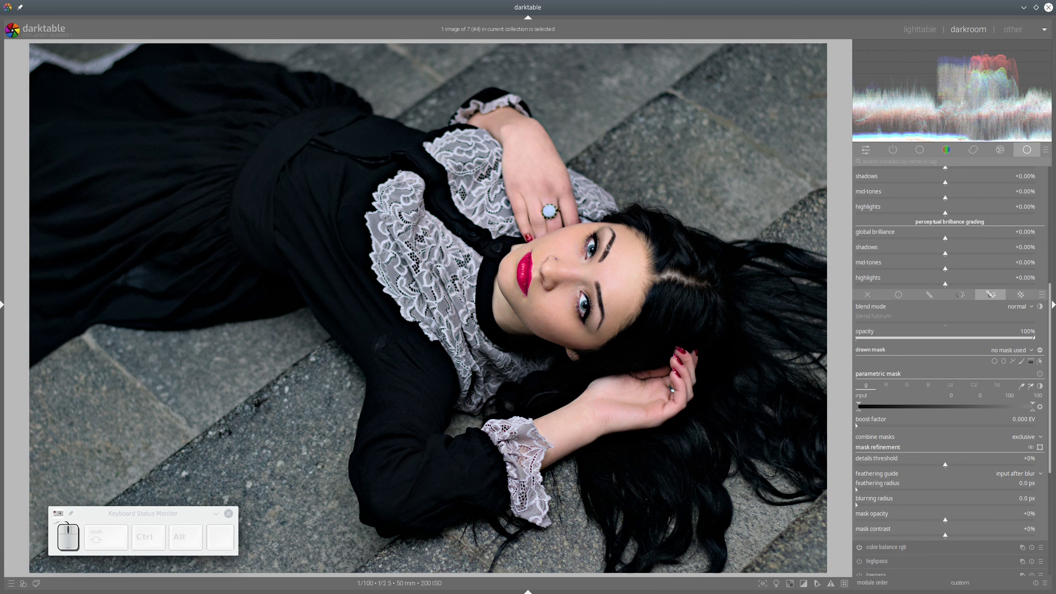
left_click(1013, 362)
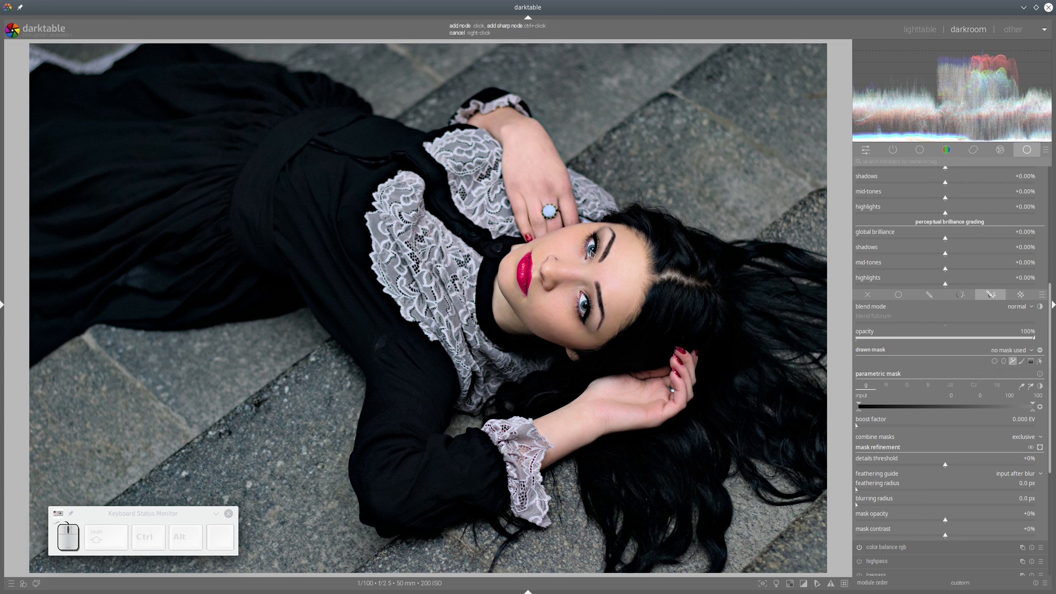
left_click(588, 246)
left_click(592, 237)
left_click(594, 245)
left_click(590, 255)
right_click(590, 255)
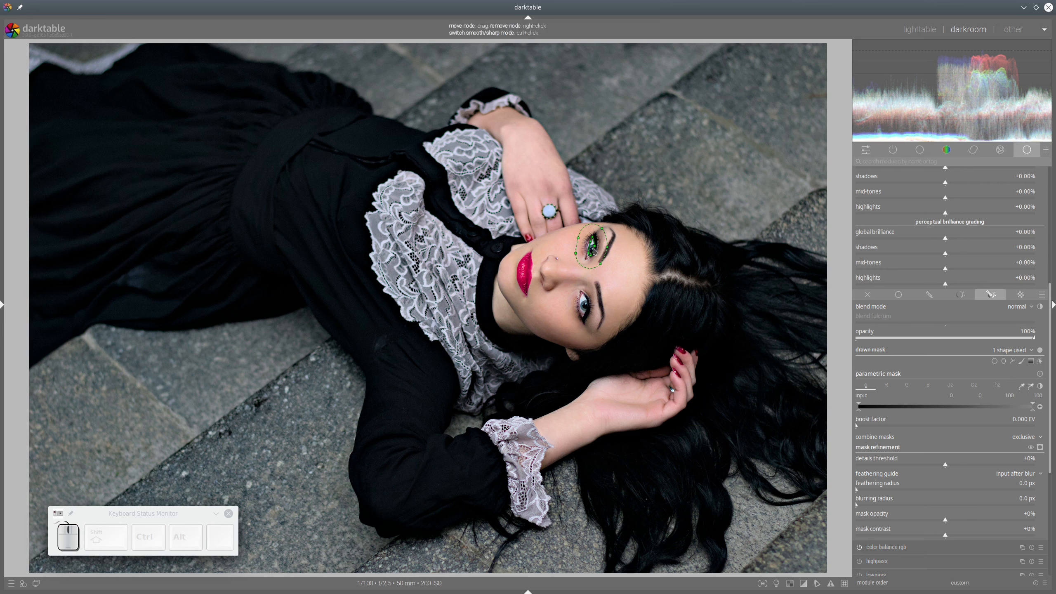
scroll(594, 251, "up", 2, "ctrl")
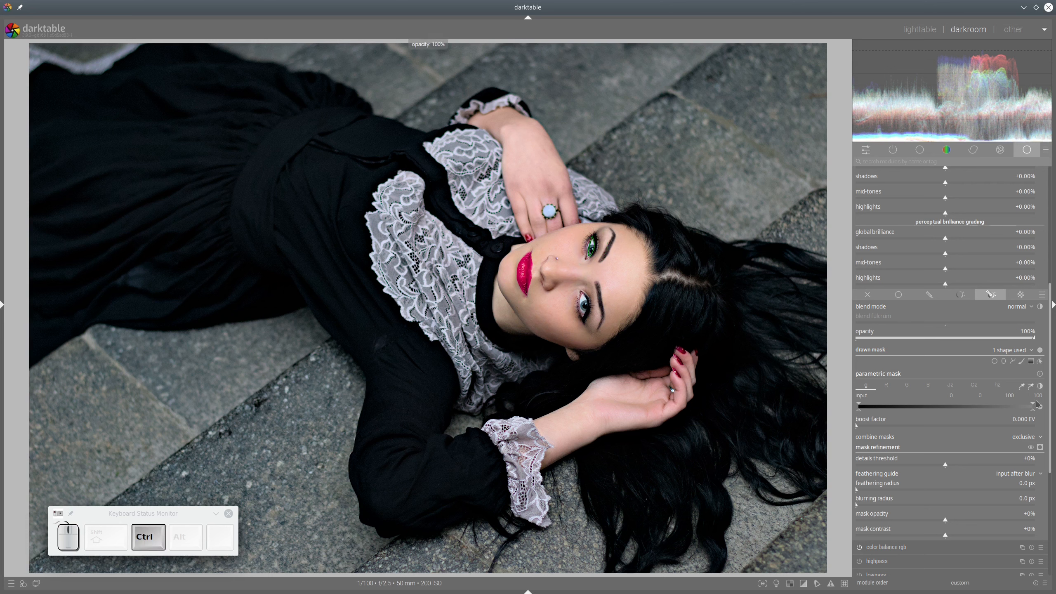
Invert the drawn mask so the eye is excluded from the grading, checking it with the mask display.
left_click(1040, 448)
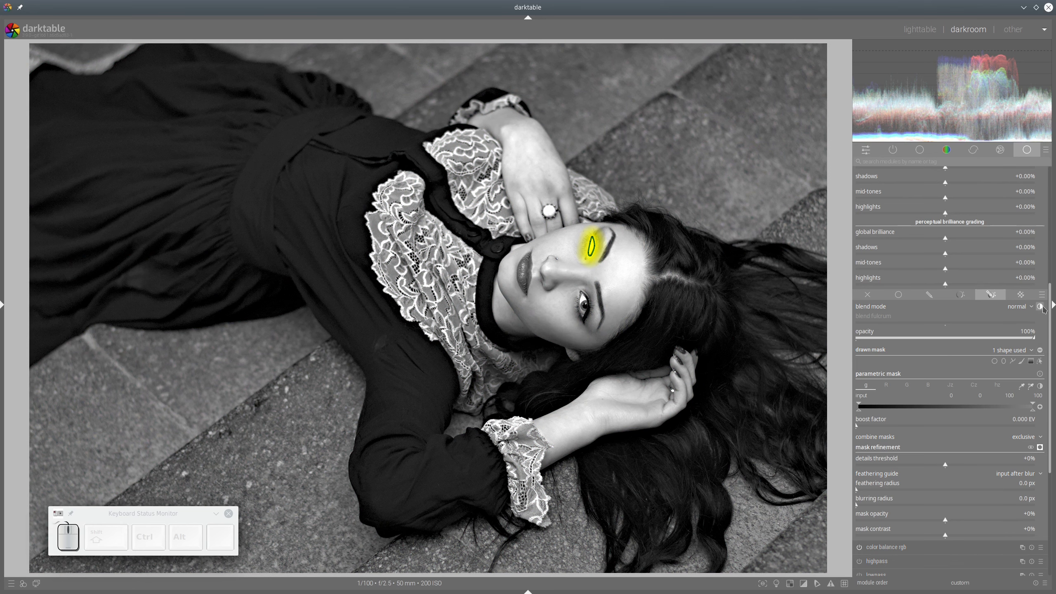
left_click(1041, 352)
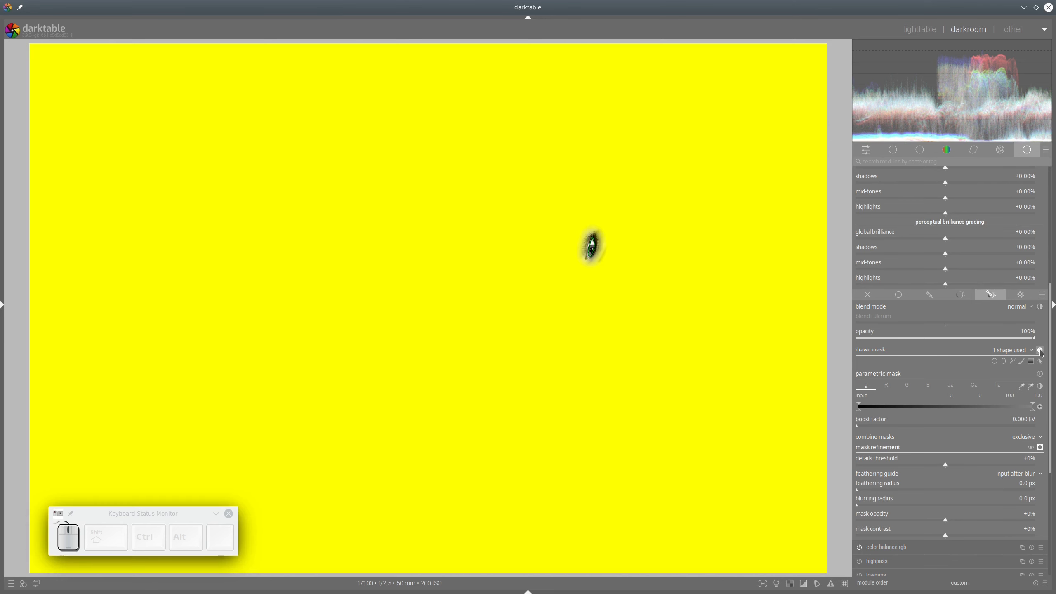
left_click(589, 252)
left_click(1040, 447)
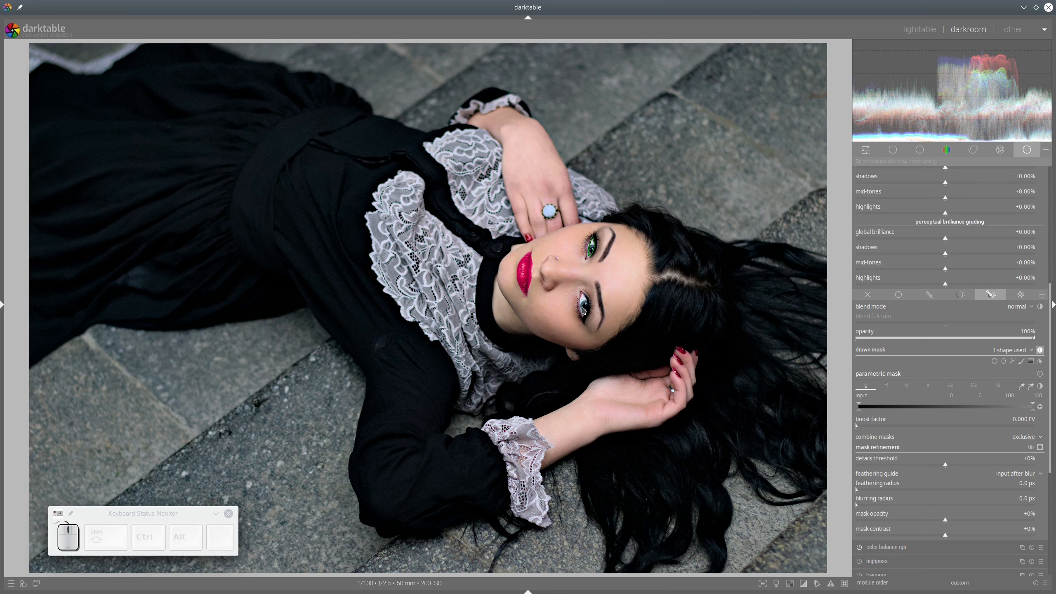
Add a path around the lower eye to the drawn mask, raise its opacity to 100% and adjust its outline.
left_click(1013, 361)
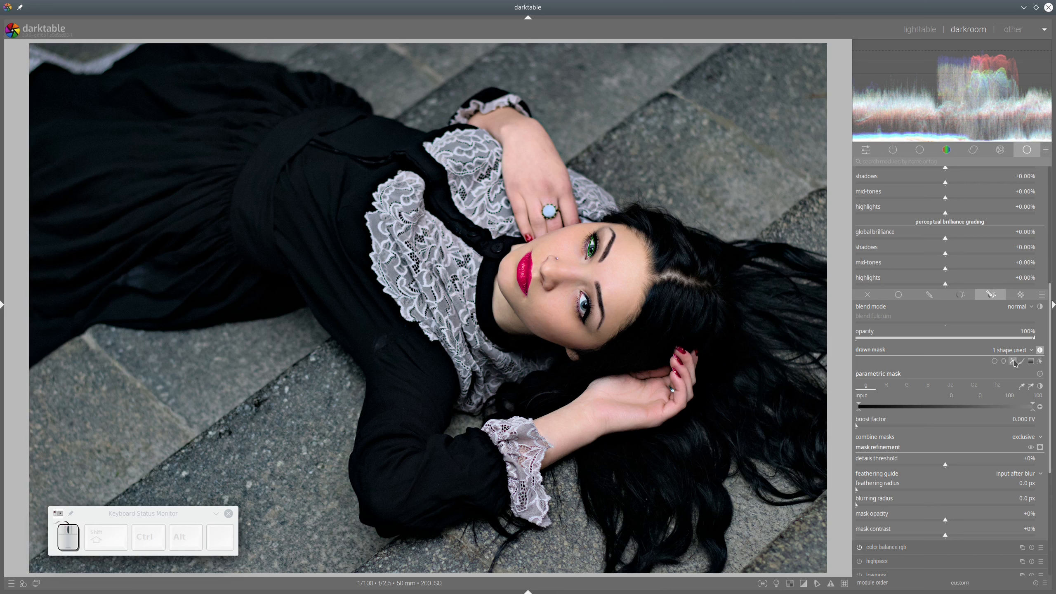
left_click(584, 309)
left_click(585, 296)
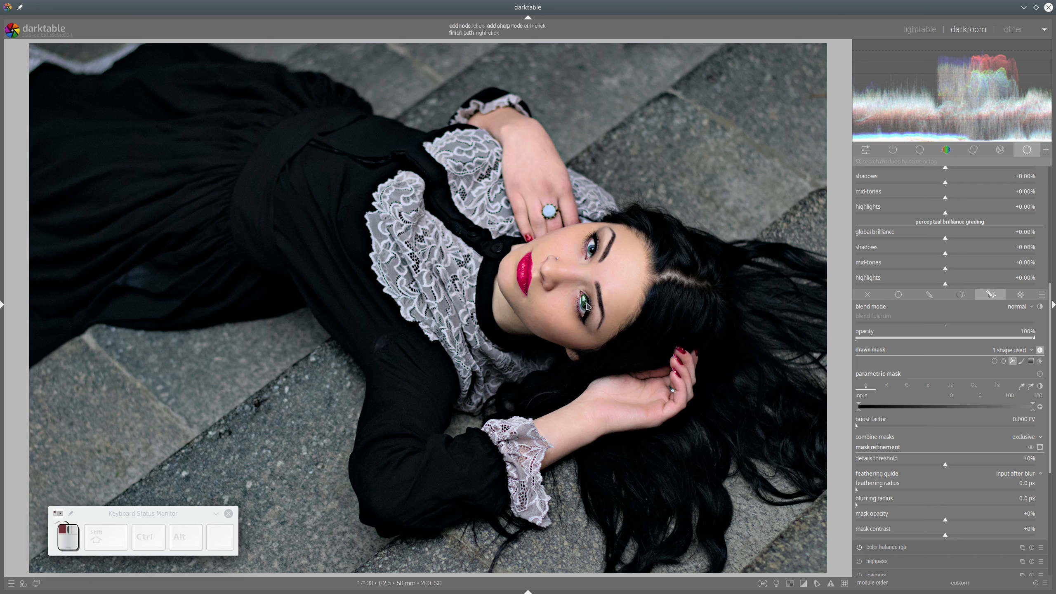
right_click(585, 317)
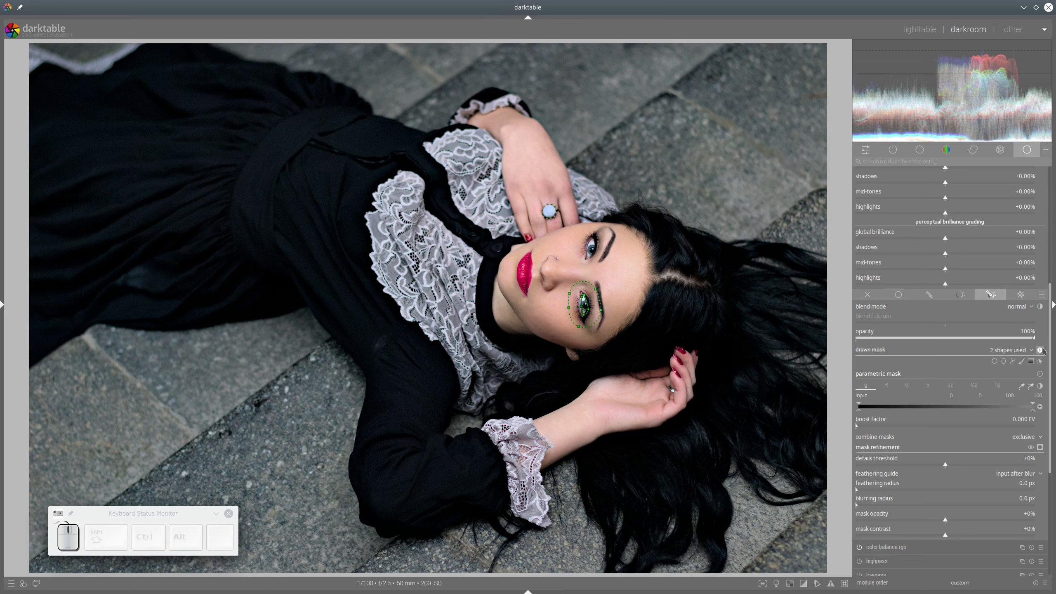
left_click(1041, 447)
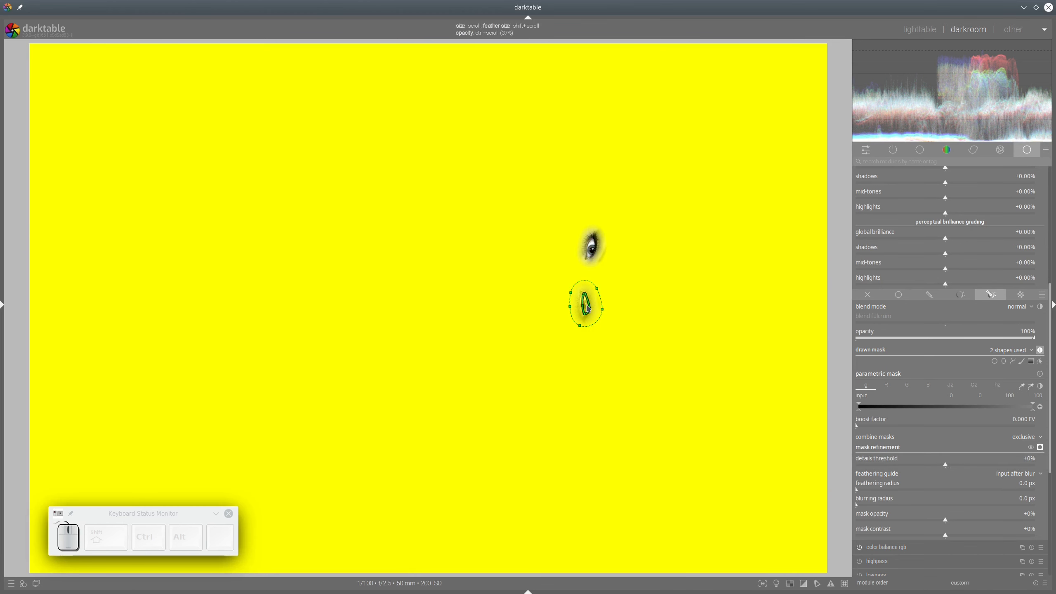
scroll(588, 308, "down", 2)
scroll(587, 310, "up", 2)
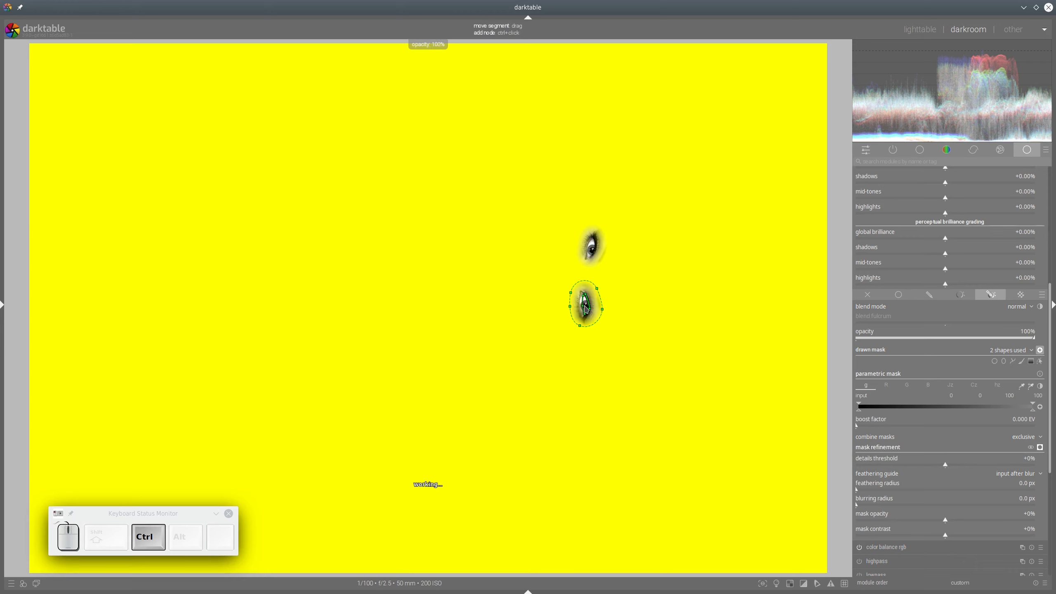
left_click_drag(583, 296, 581, 307)
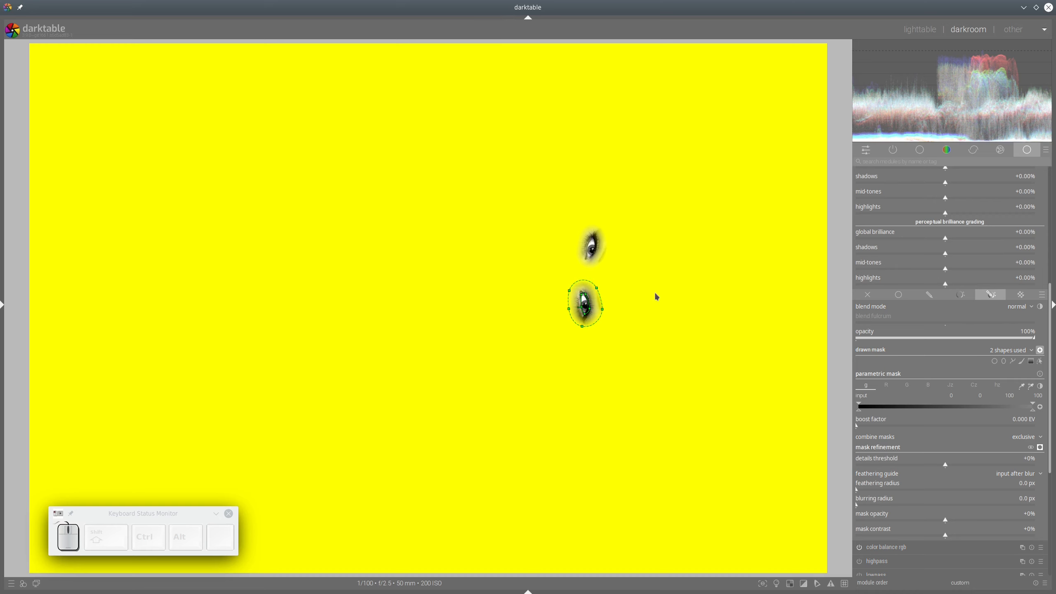
Refine the mask with a feathering radius of about 15 px and a mask contrast of +7%.
left_click(865, 490)
left_click(952, 536)
left_click(1040, 447)
Add a path around the blue ring stone to the drawn mask and adjust its feather size to about 260%.
left_click(1013, 361)
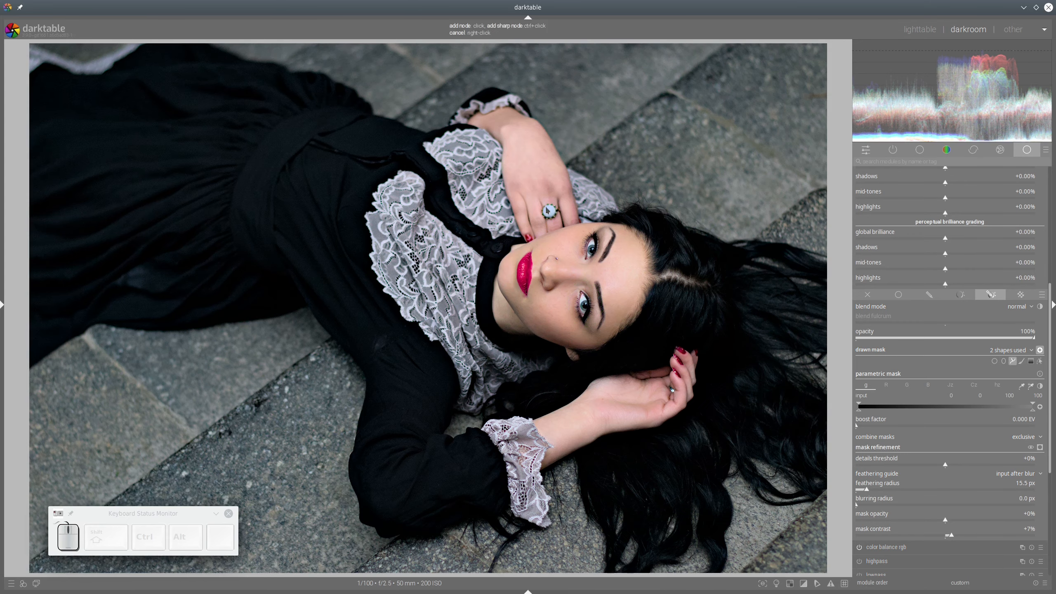
left_click(545, 207)
left_click(552, 205)
left_click(553, 212)
left_click(547, 213)
right_click(547, 212)
left_click(548, 209)
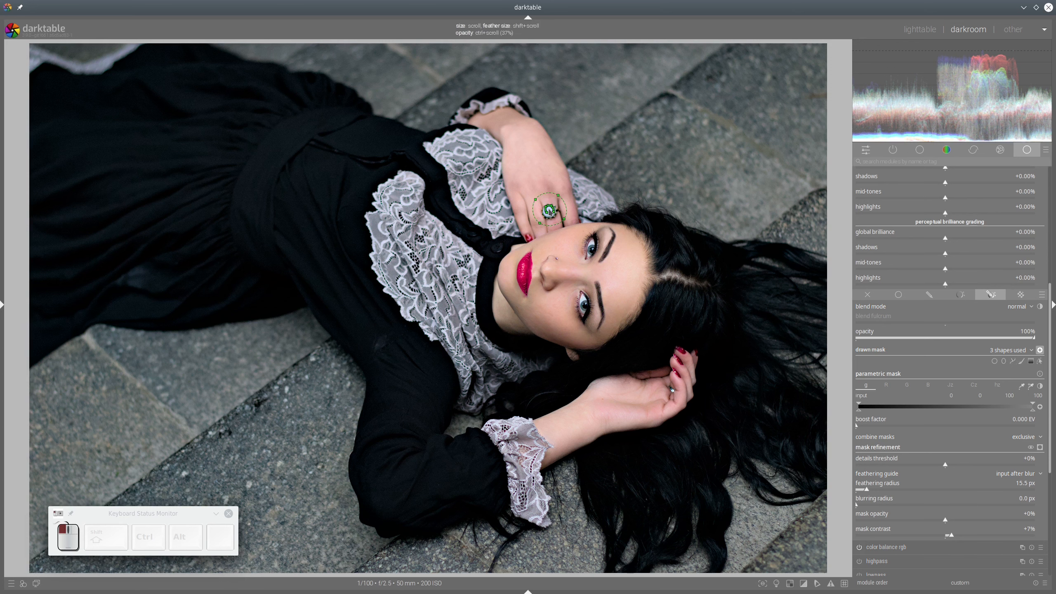
scroll(549, 210, "up", 2)
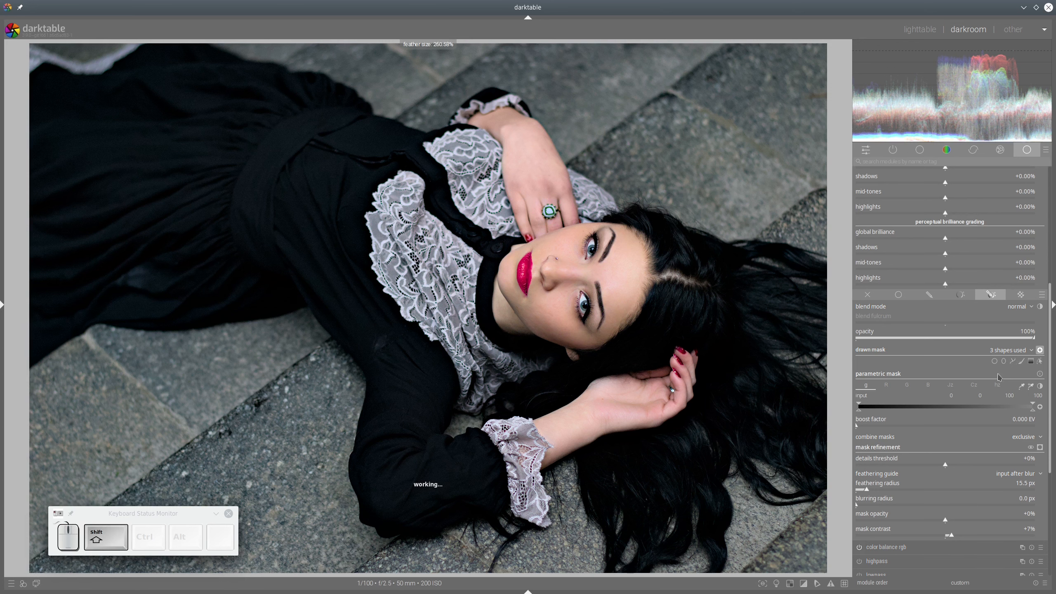
Raise the opacity of the ring's mask path while displaying the mask, and hide the display again.
left_click(1040, 447)
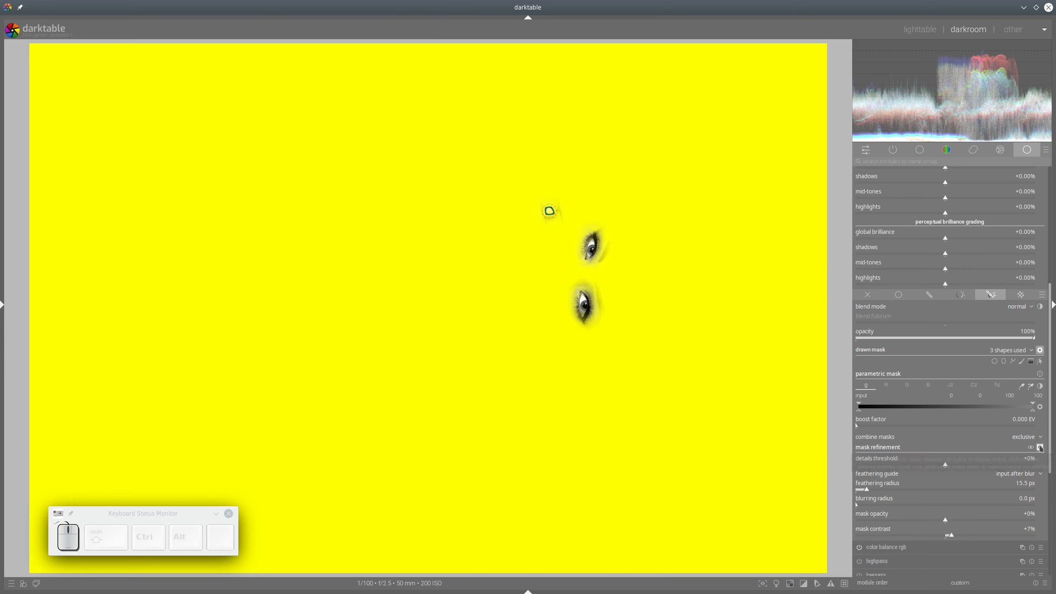
scroll(549, 212, "up", 1, "ctrl")
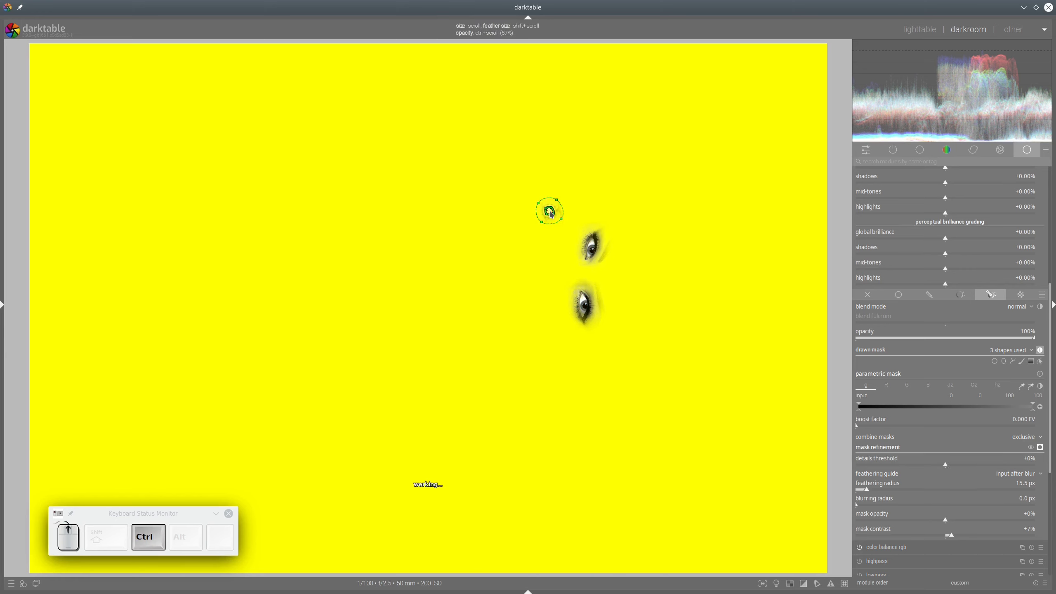
scroll(549, 213, "up", 3, "ctrl")
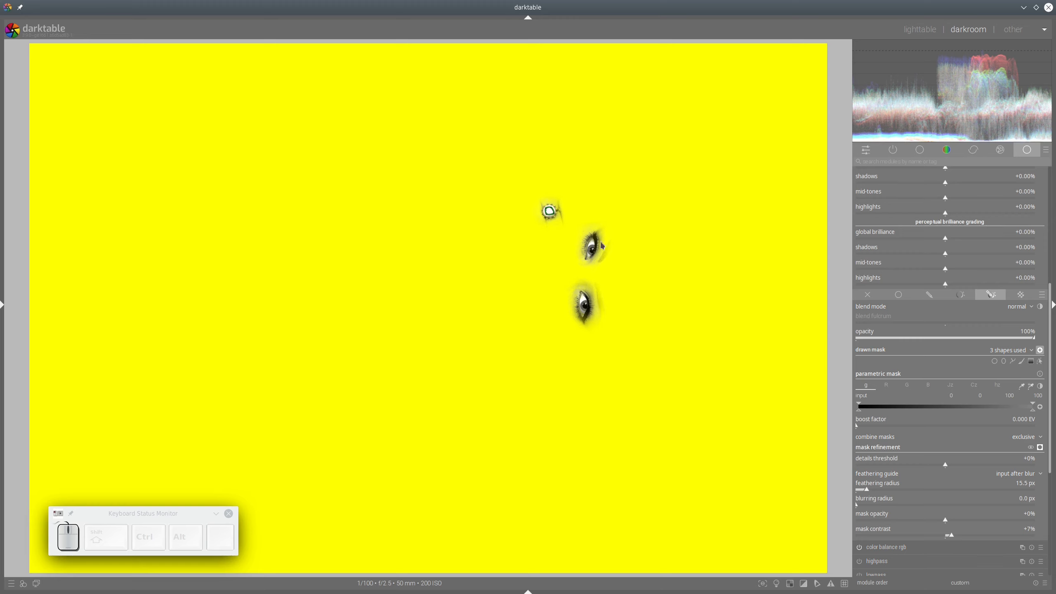
left_click(1041, 448)
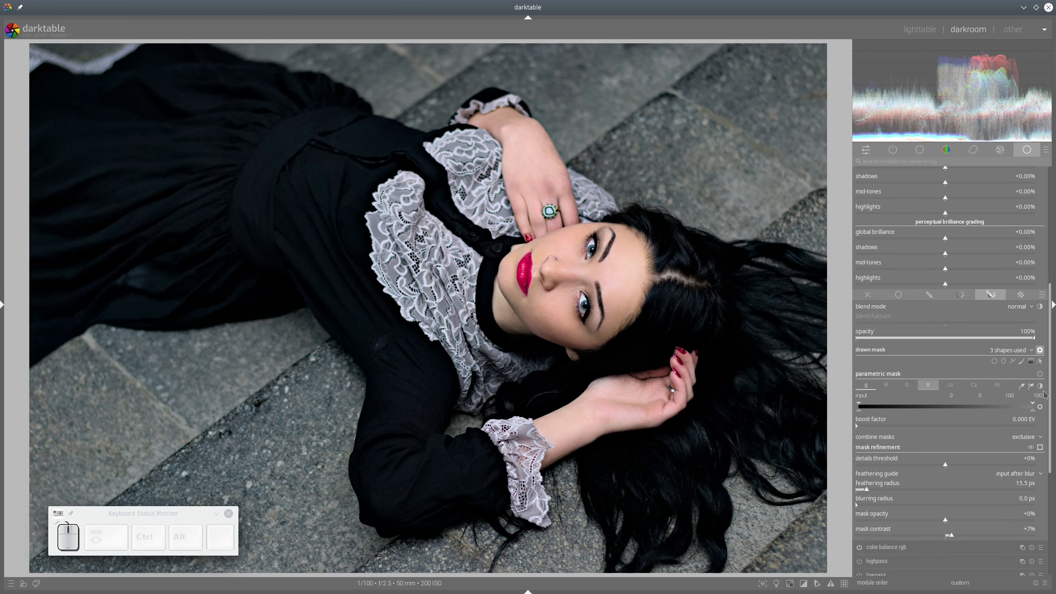
Set the global offset of the 4 ways grading to hue 33.10° and chroma 0.11%.
scroll(990, 333, "up", 10)
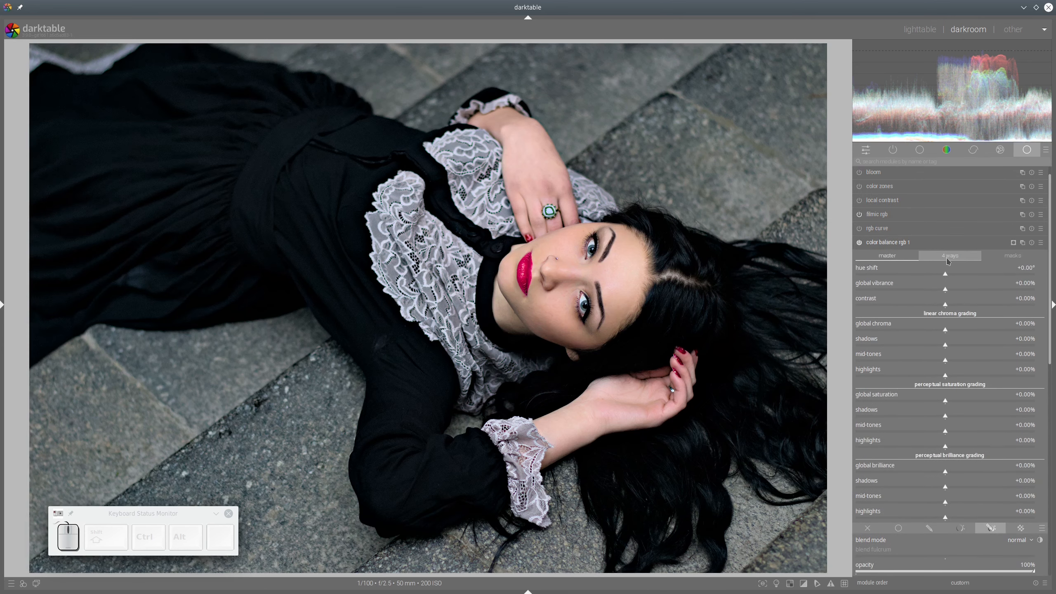
left_click(948, 259)
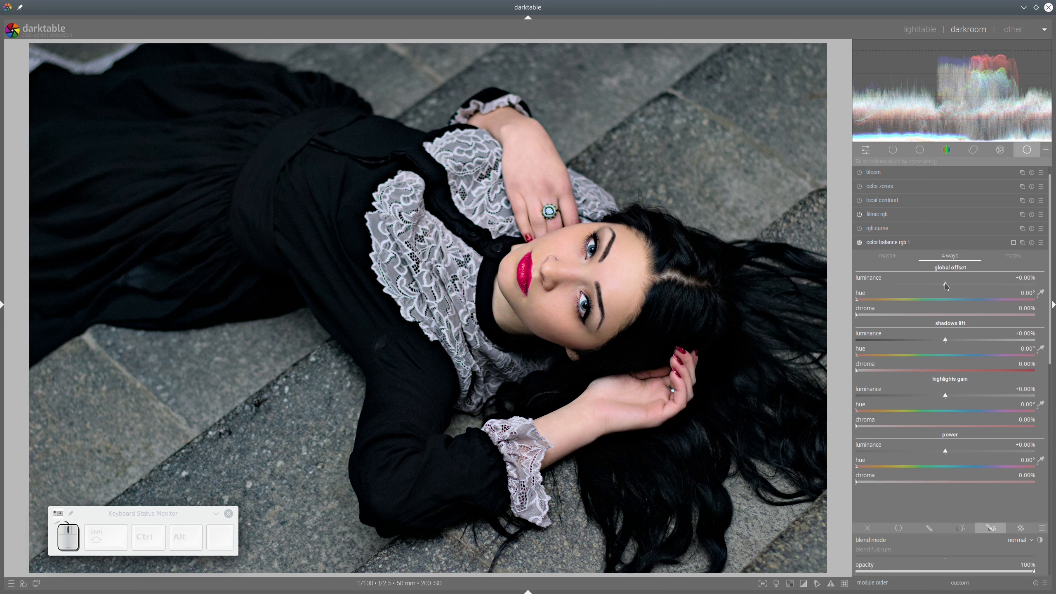
left_click(872, 300)
left_click(872, 301)
left_click(888, 316)
left_click(883, 315)
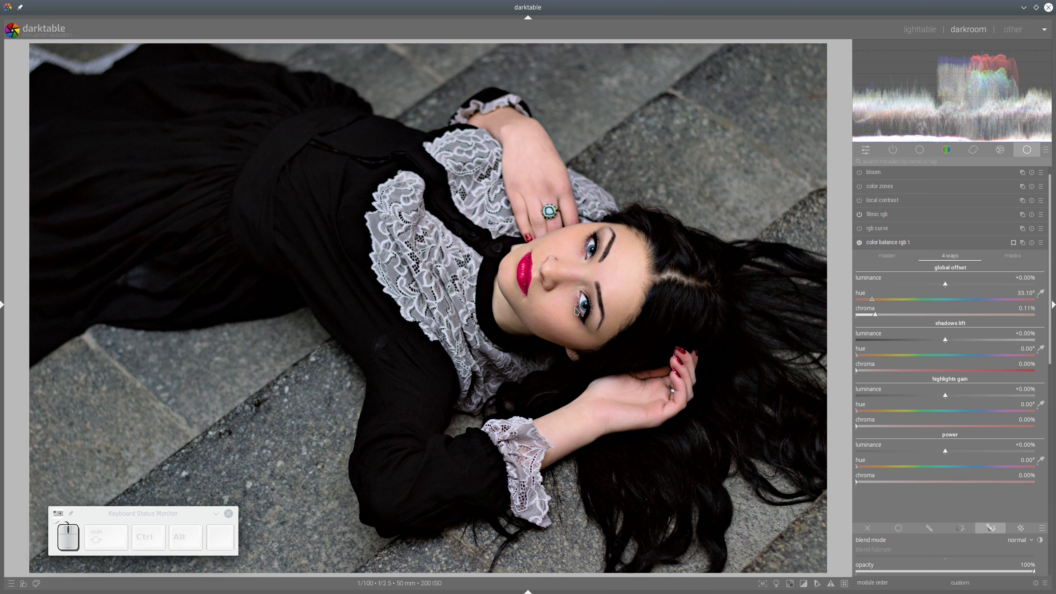
Set the power to hue 43.86° and chroma 2.07%, and the shadows lift to hue 26.48° and chroma 4.25%.
left_click(878, 466)
left_click(897, 484)
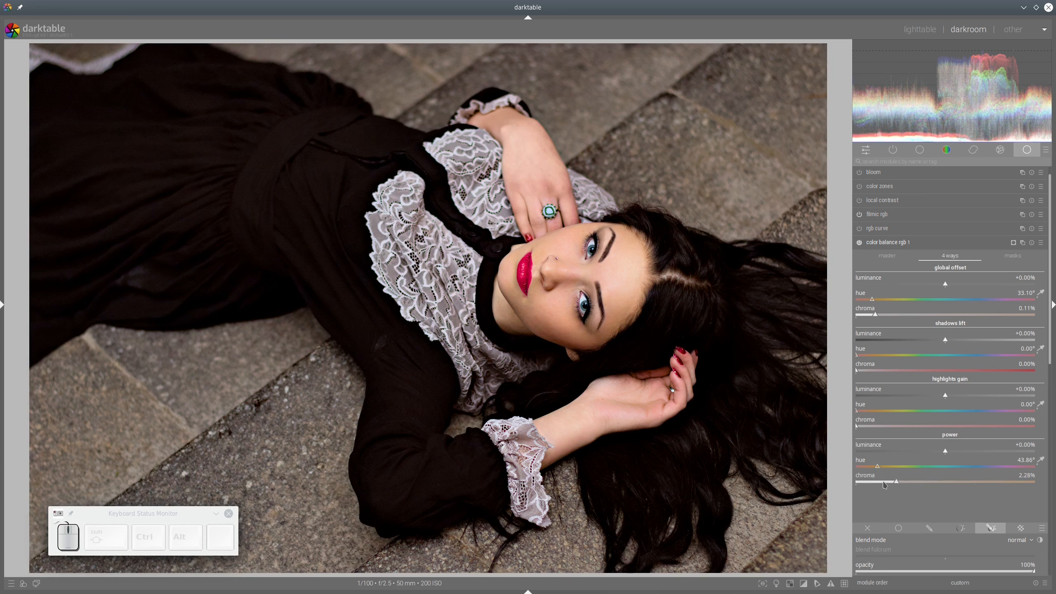
left_click(885, 484)
left_click(893, 484)
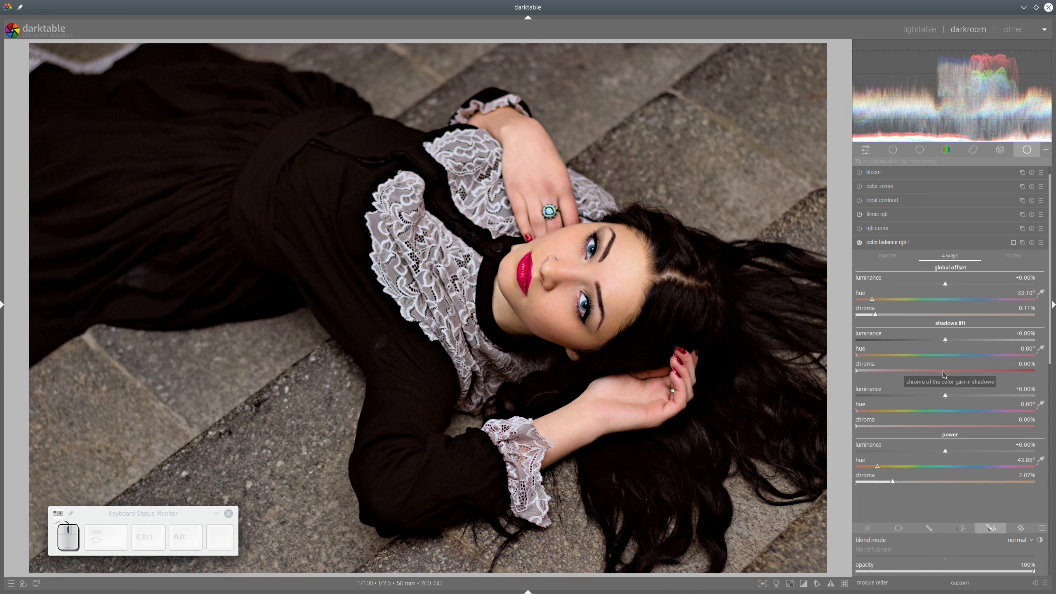
left_click(871, 372)
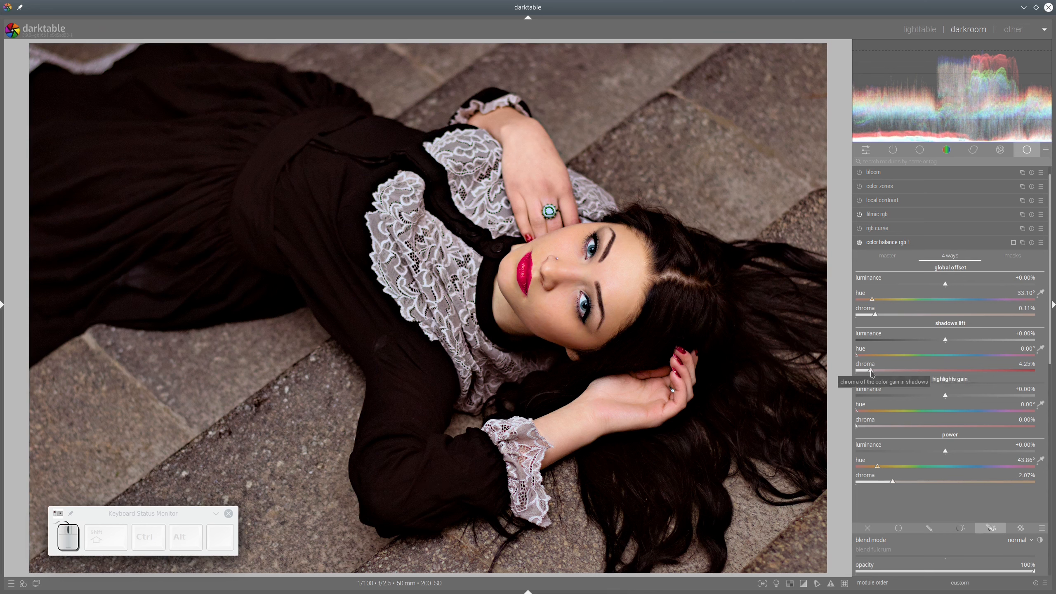
left_click(869, 356)
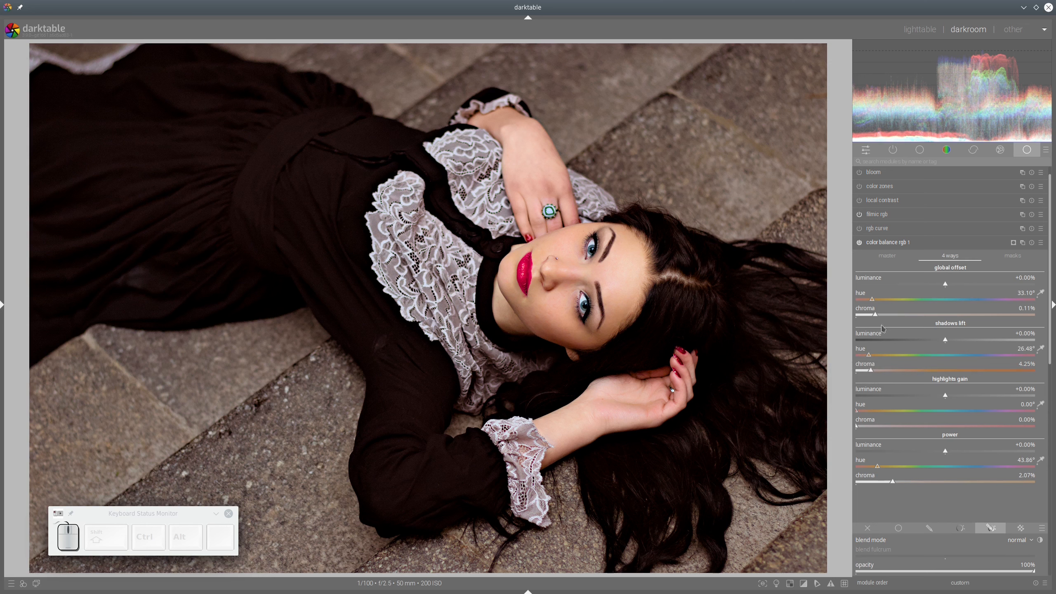
Set the linear chroma grading to global chroma -23.56%, shadows -35.63% and highlights -8.51%.
left_click(887, 258)
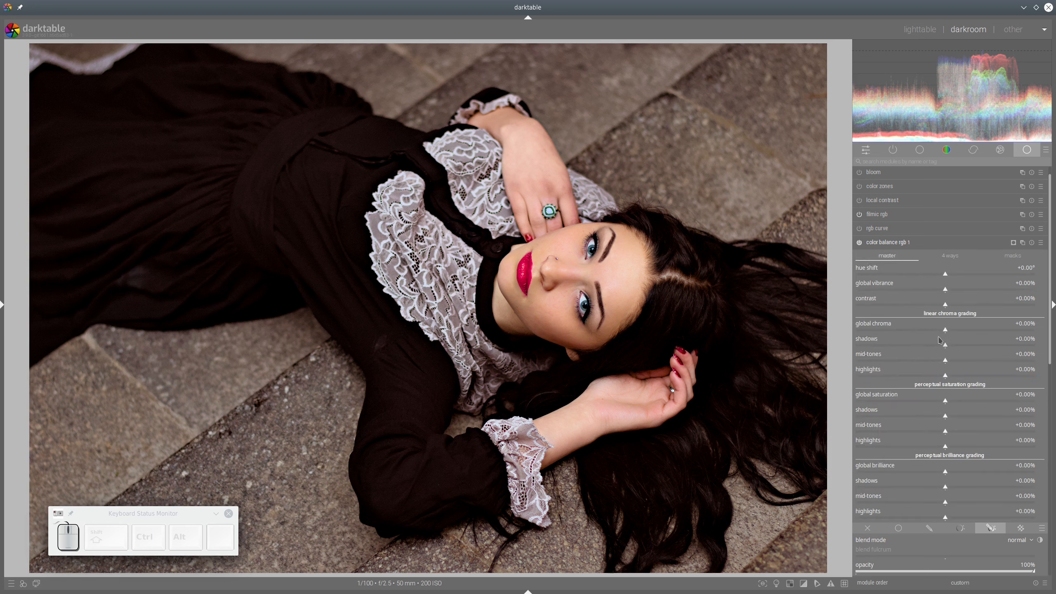
left_click_drag(947, 336, 897, 332)
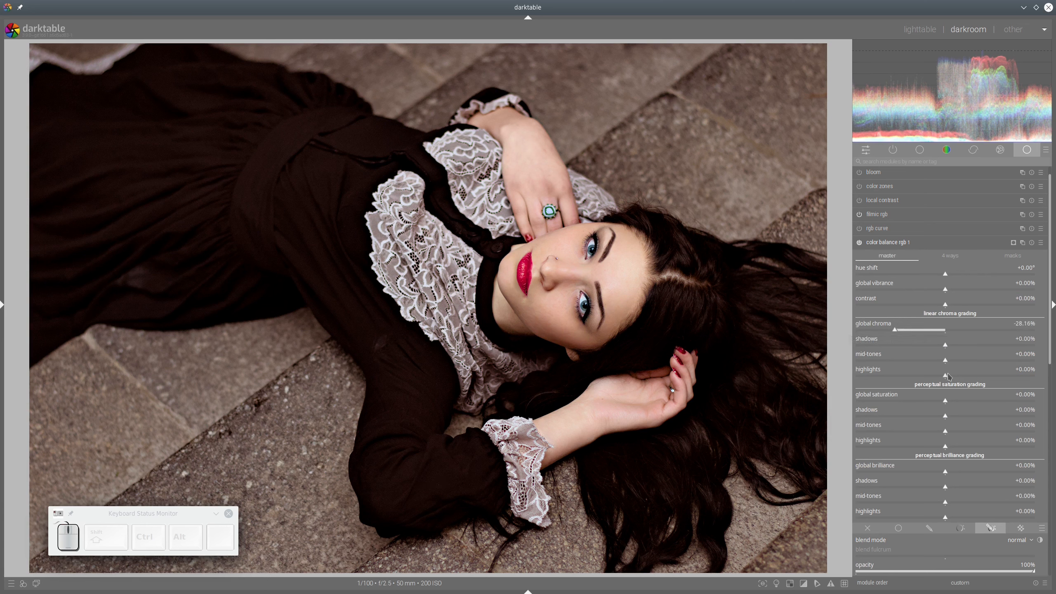
left_click_drag(947, 380, 939, 380)
left_click(946, 332)
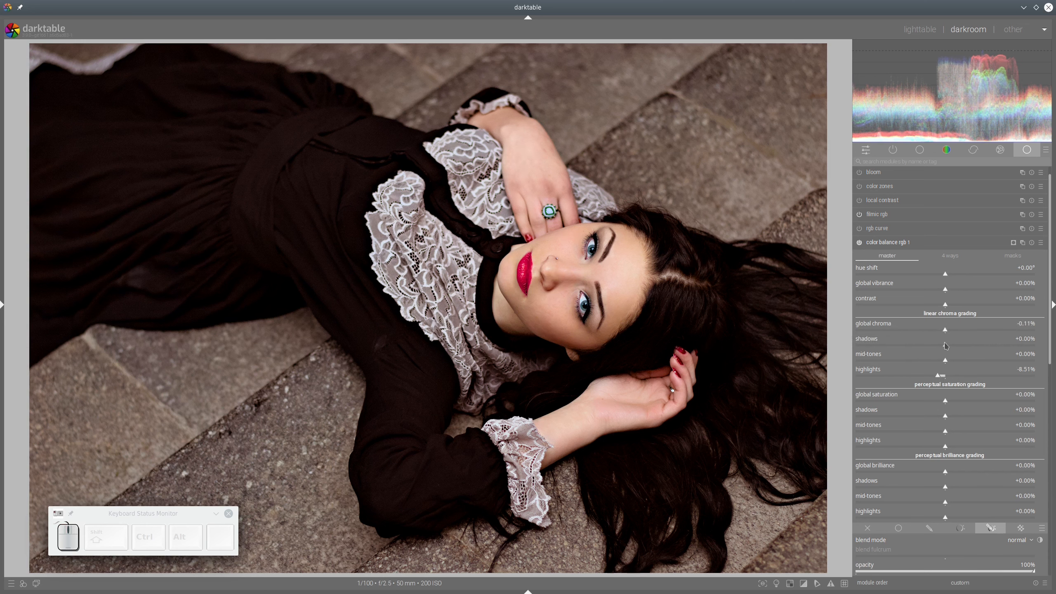
left_click_drag(946, 345, 904, 333)
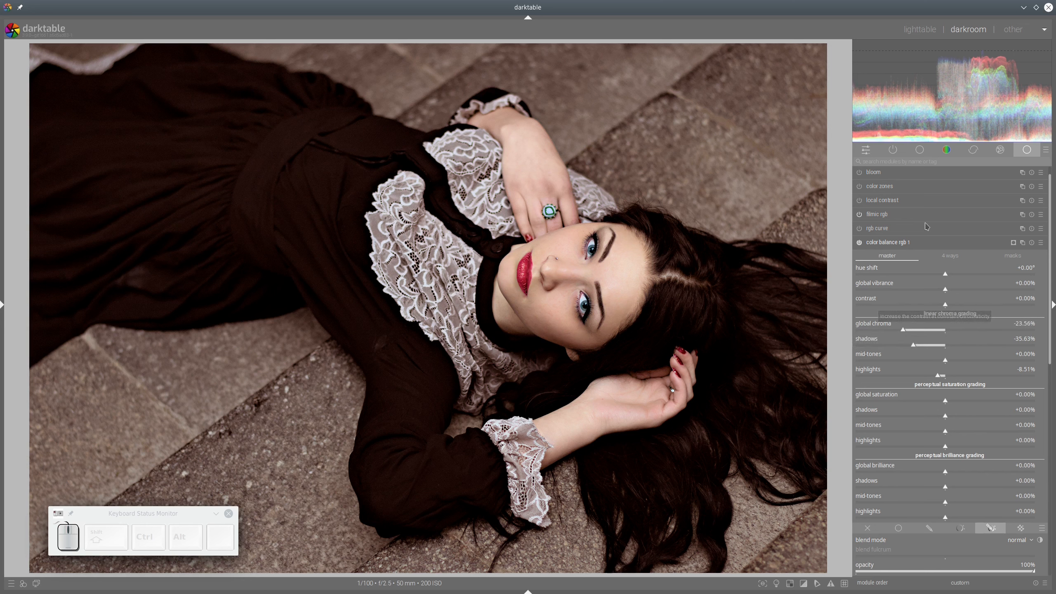
Set the shadows lift to hue 30.62° and chroma 1.03%.
left_click(950, 255)
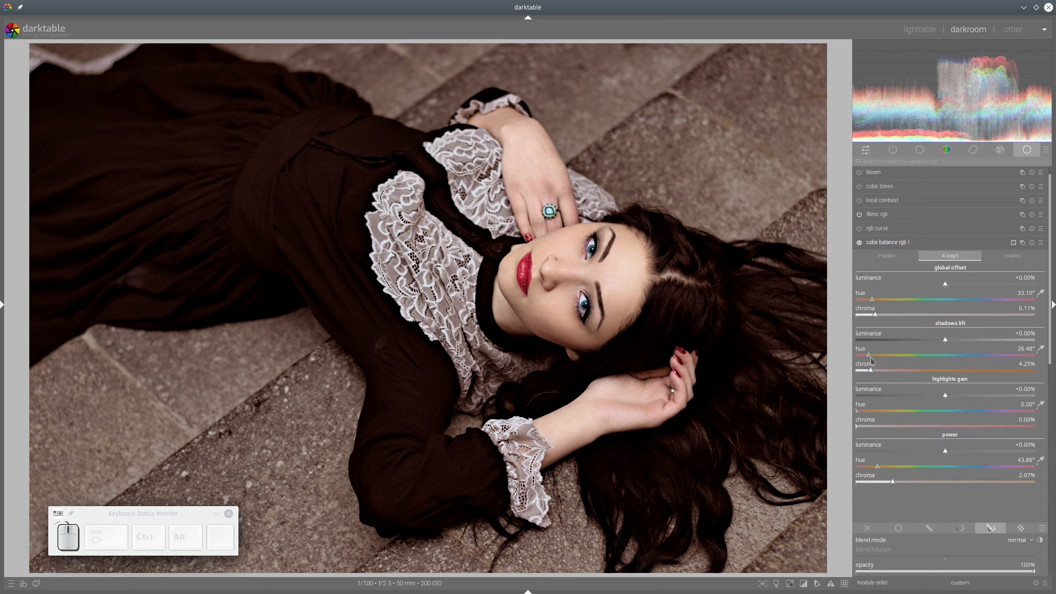
mouse_move(869, 357)
left_mouse_down()
mouse_move(856, 358)
mouse_move(871, 357)
mouse_move(860, 374)
left_mouse_up()
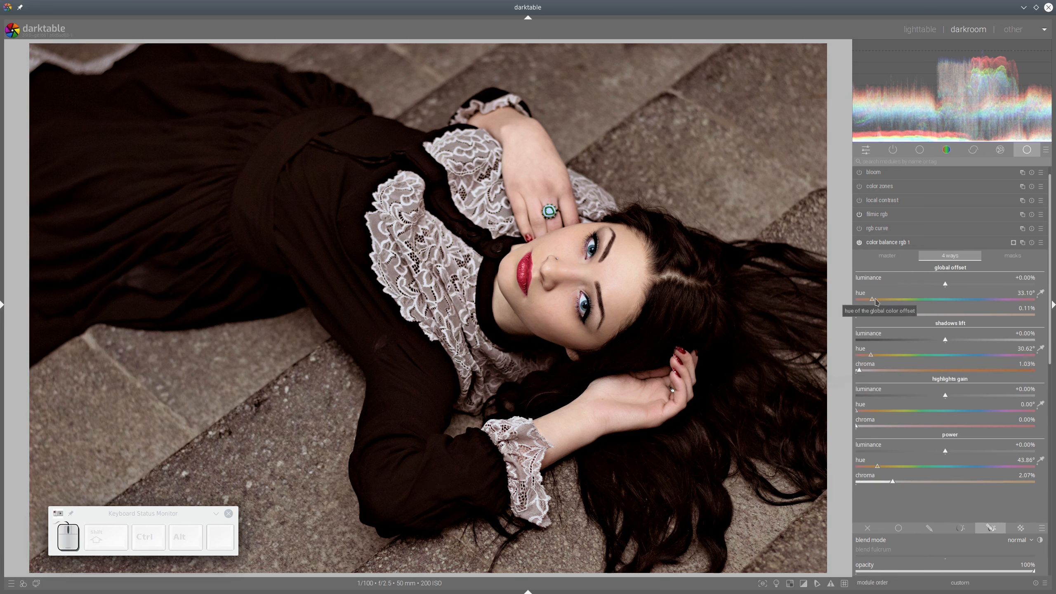
Check the graded portrait under the ISO 12646 color assessment conditions, switching back to the normal view.
left_click(877, 242)
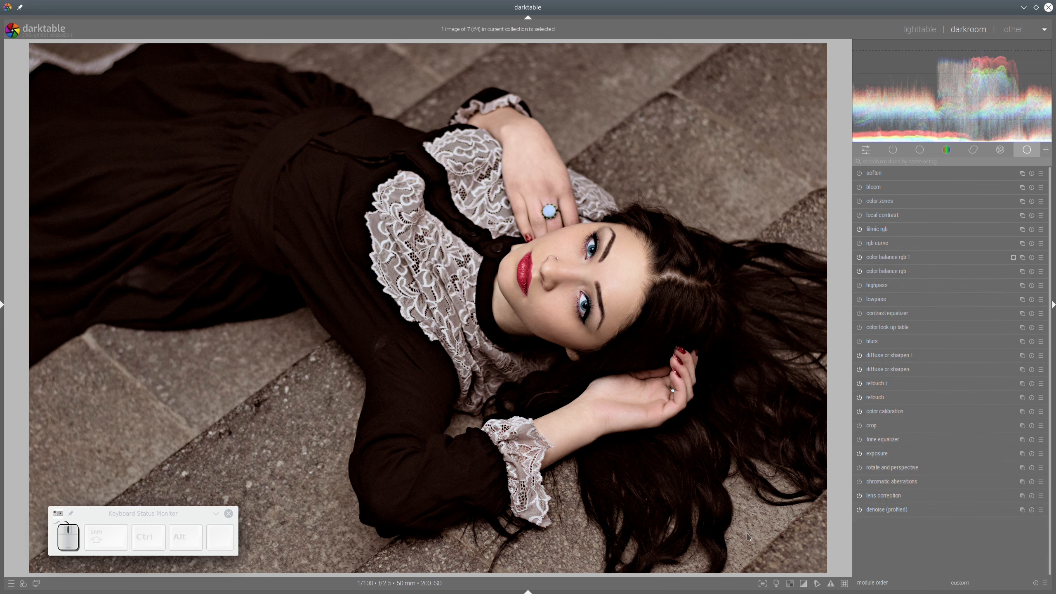
left_click(776, 584)
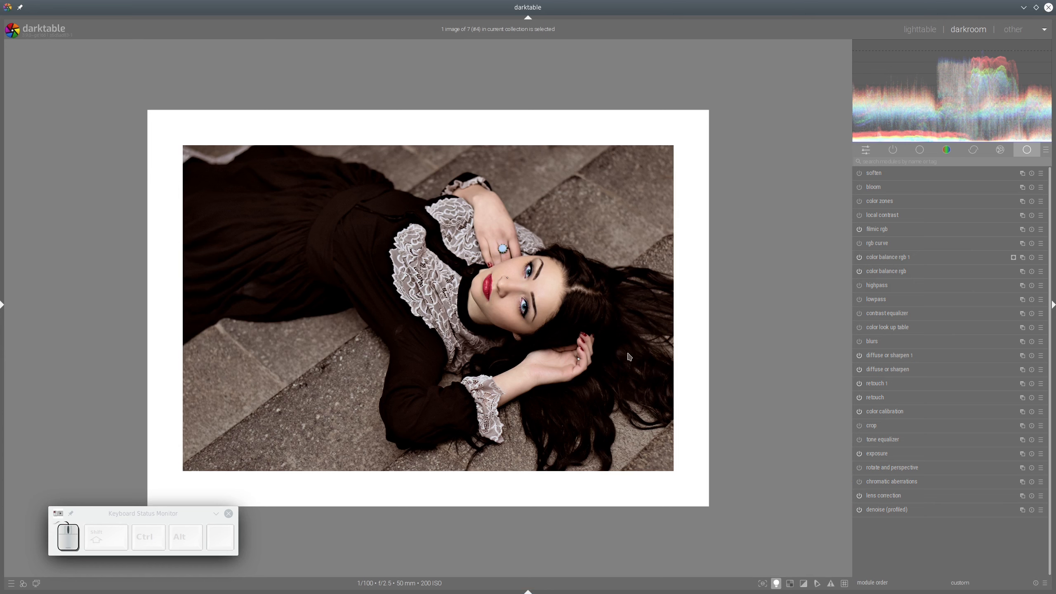
left_click(776, 583)
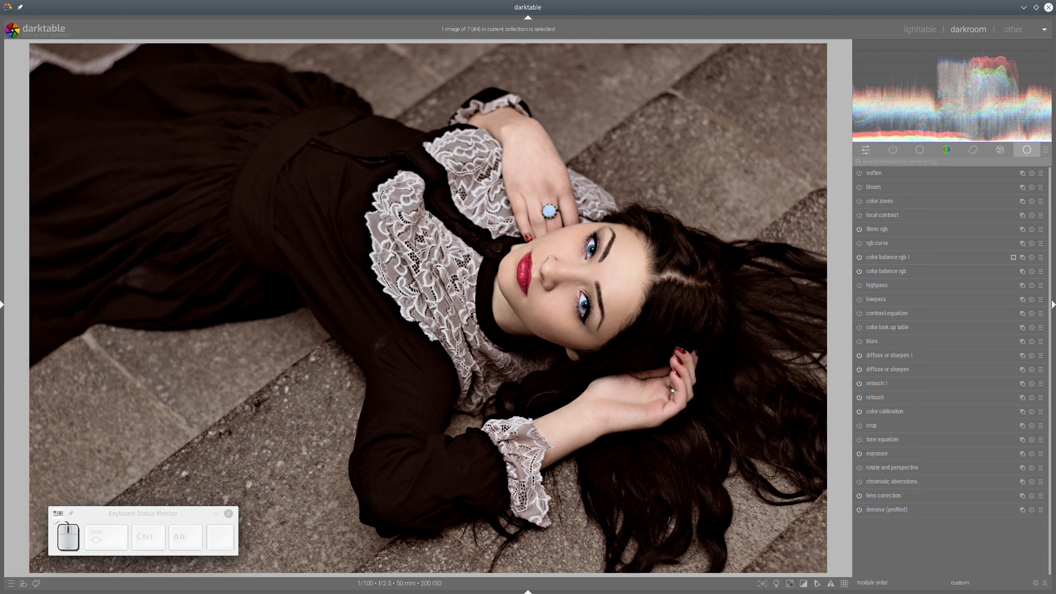
Take a snapshot of the color calibration history state, restore the latest edit, and compare the two across the whole image.
key("ctrl+shift+l")
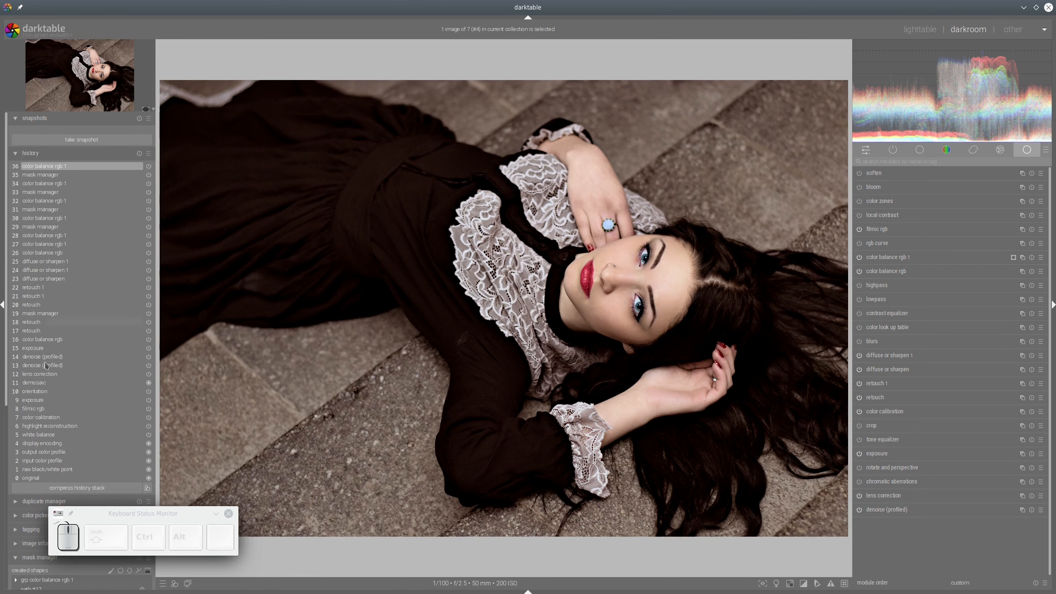
left_click(40, 417)
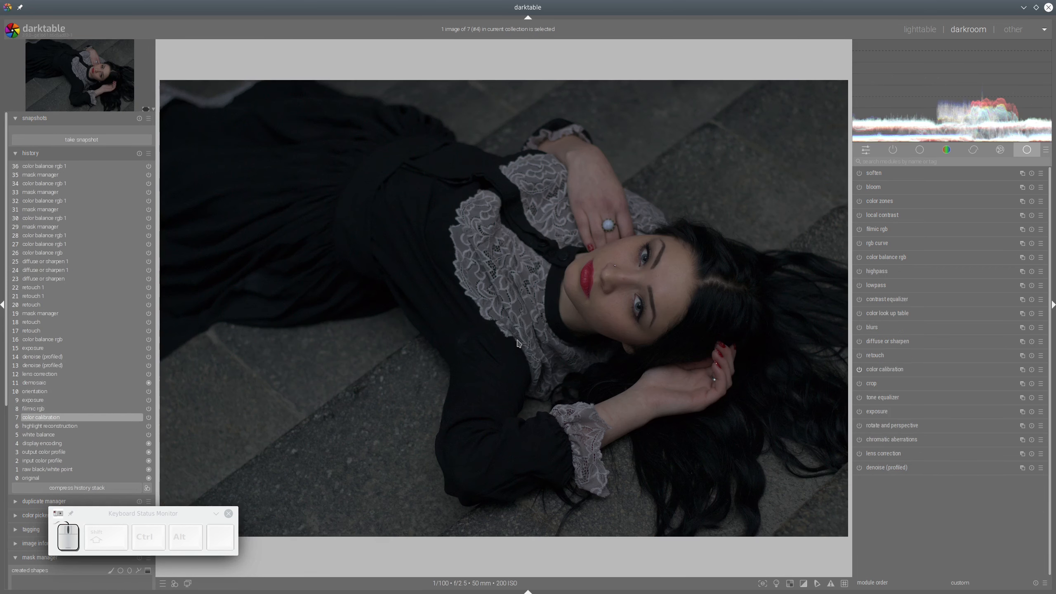
left_click(138, 138)
left_click(138, 132)
left_click(51, 170)
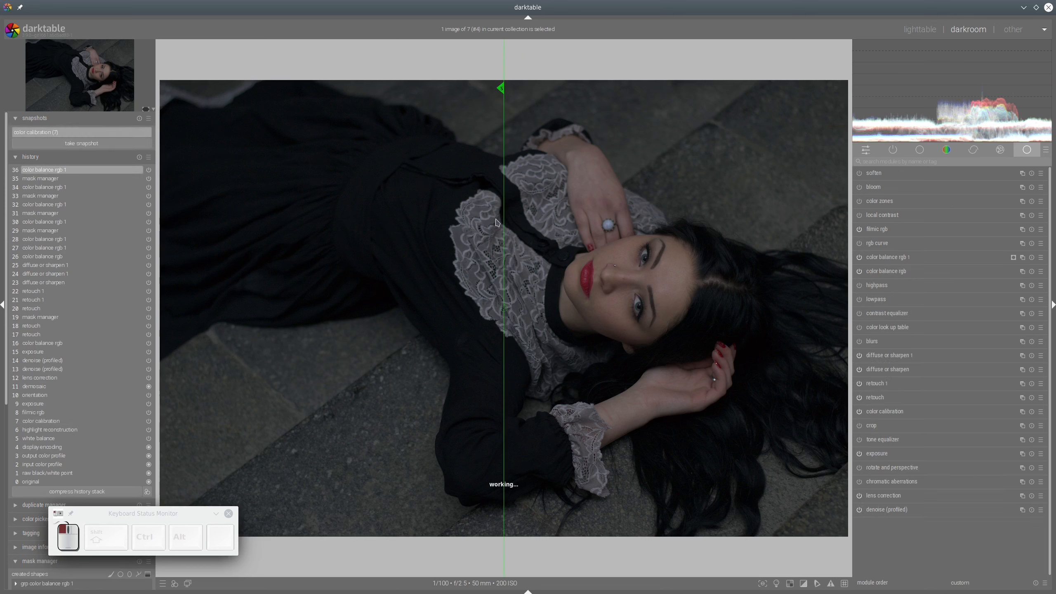
left_click_drag(503, 220, 152, 302)
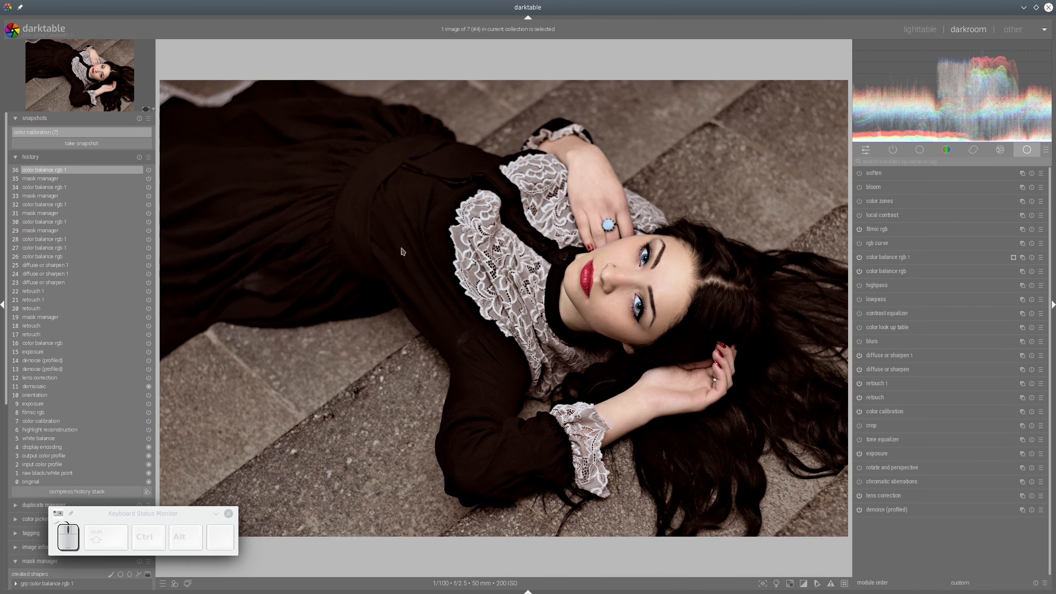
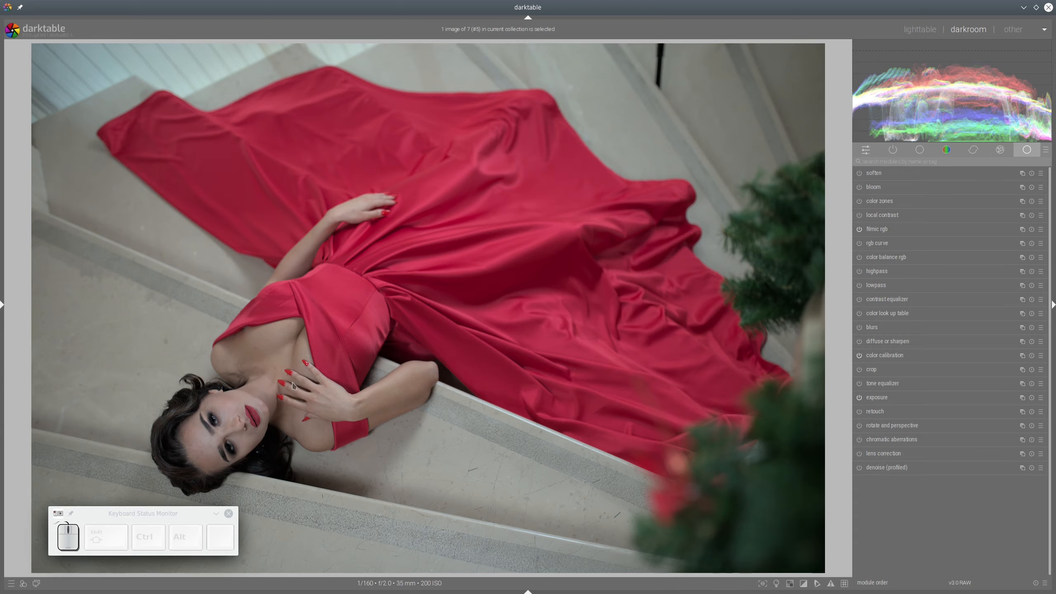
Enable lens correction and profiled denoising on the photo of the woman in the red dress.
scroll(292, 387, "up", 5)
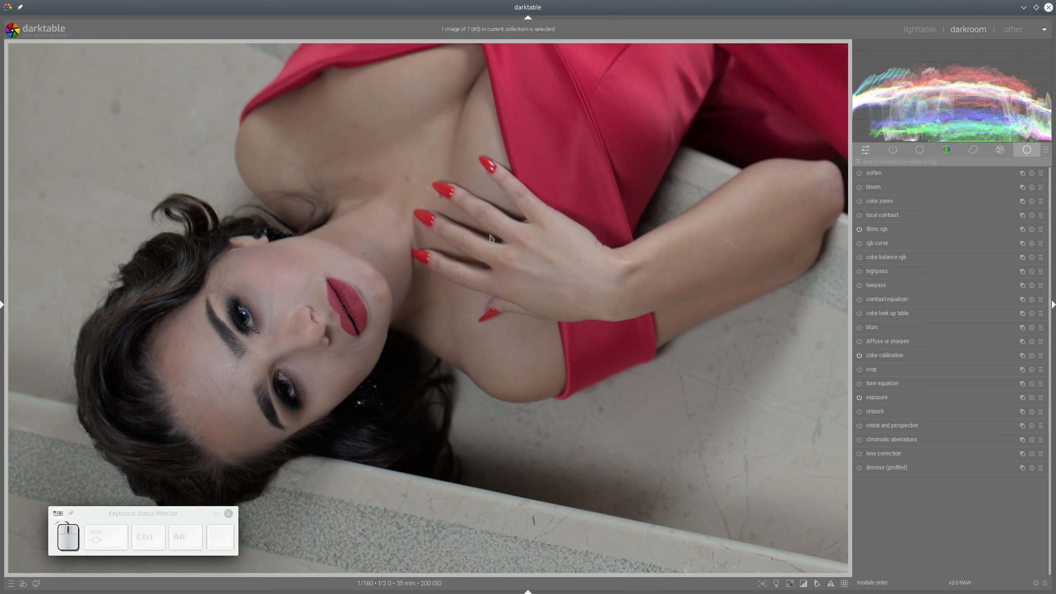
scroll(491, 238, "down", 5)
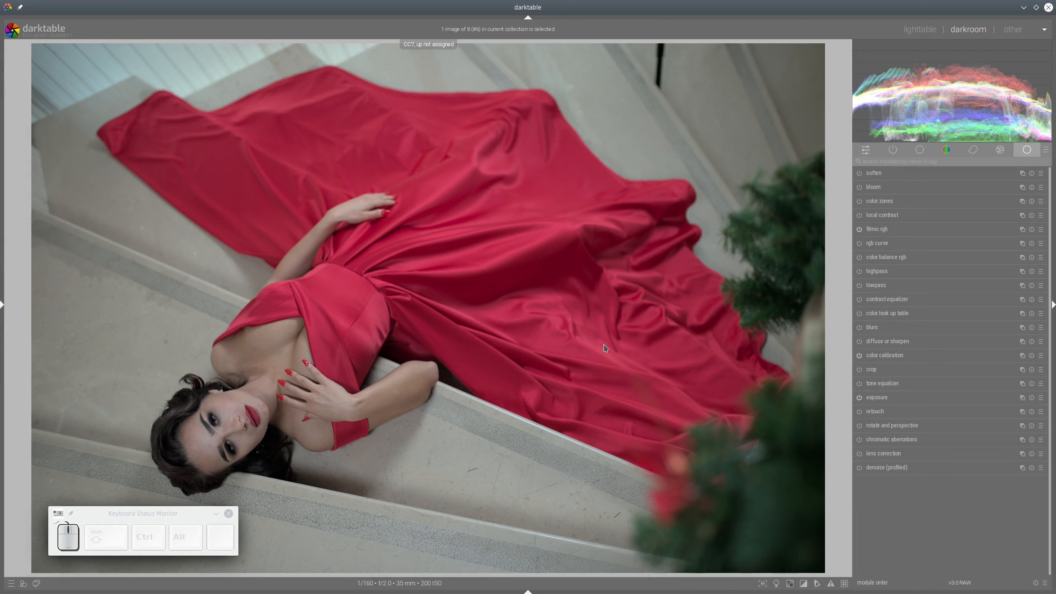
left_click(859, 453)
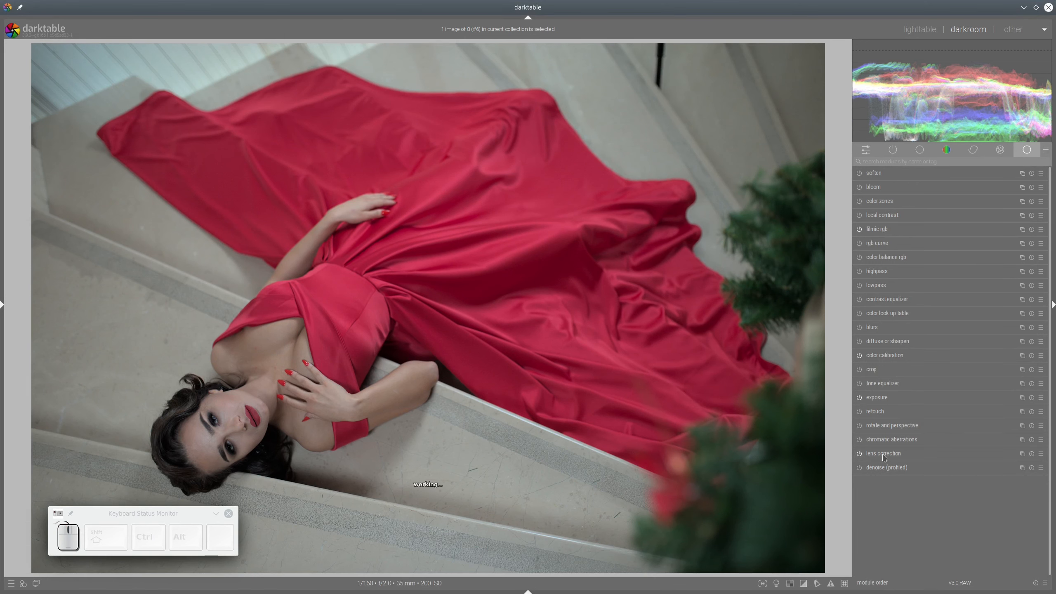
left_click(859, 468)
left_click(879, 468)
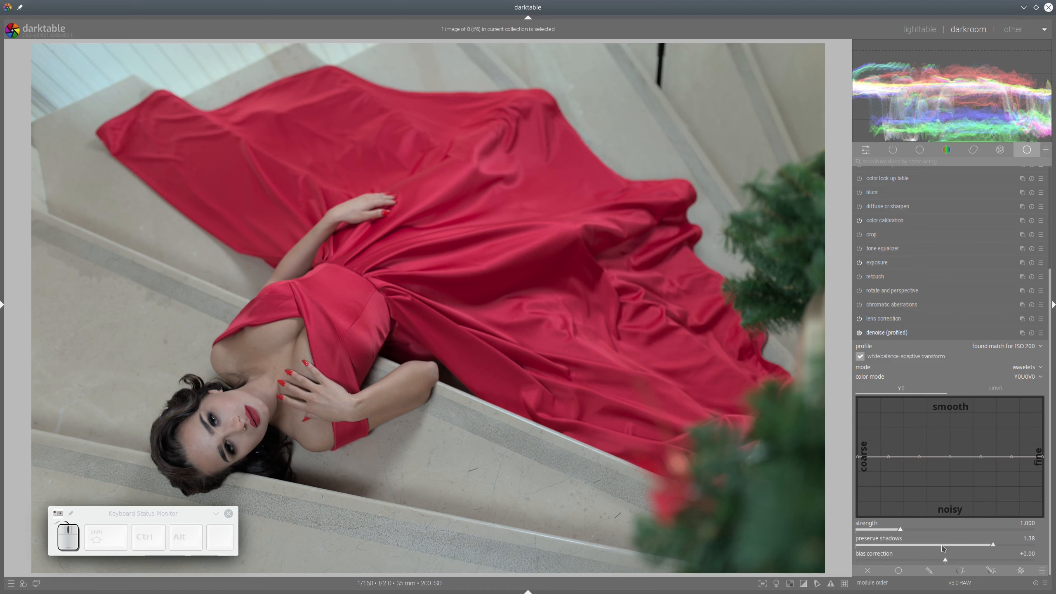
left_click(896, 333)
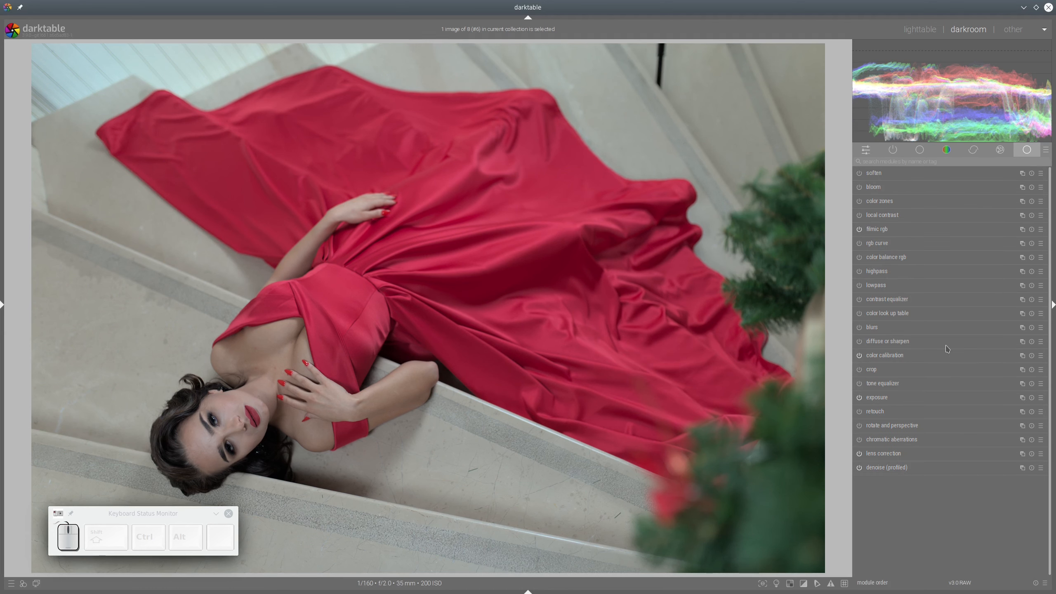
In color balance rgb, set the perceptual brilliance of the highlights to +17.70%.
left_click(884, 258)
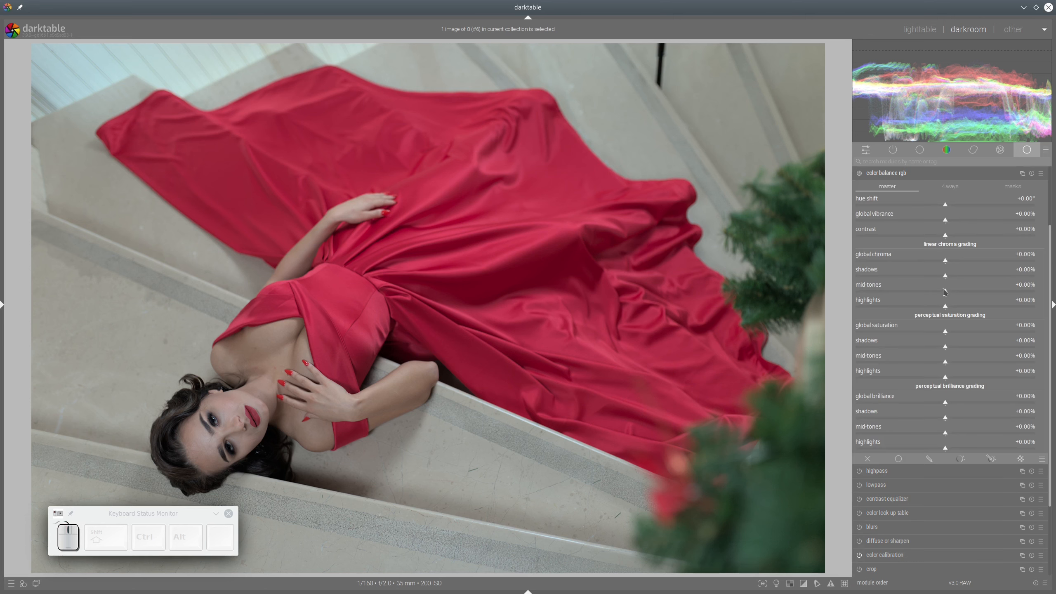
left_click(973, 449)
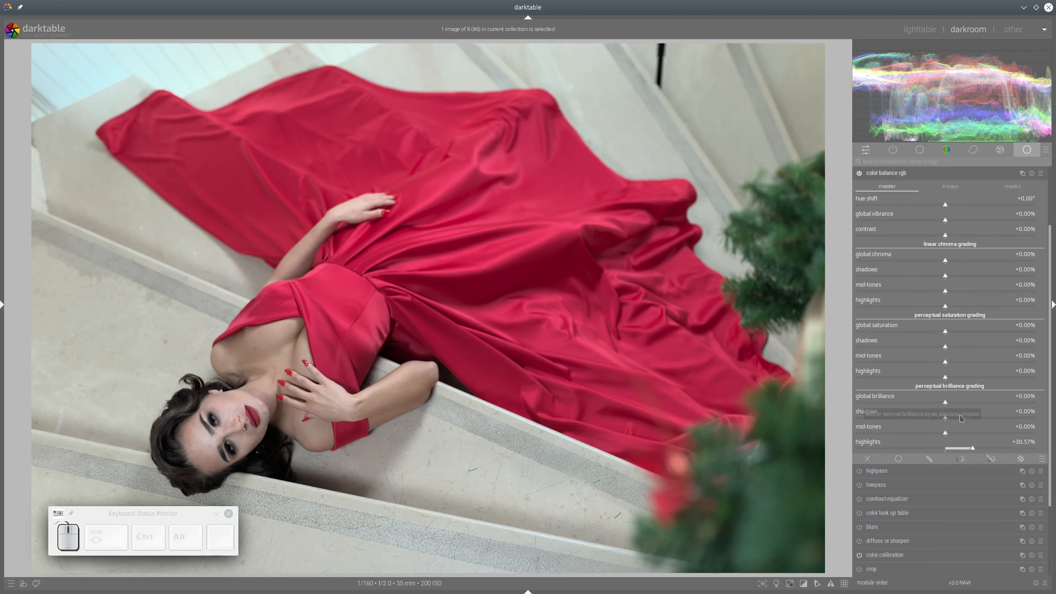
left_click(965, 442)
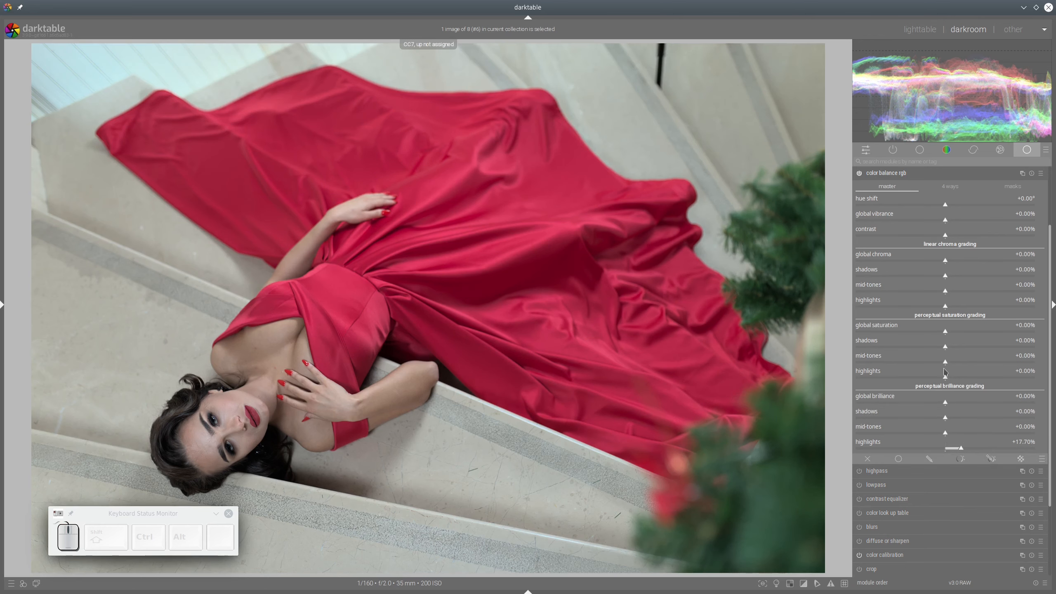
Set the perceptual saturation to +60.46% for shadows and +24.14% for mid-tones, and raise the global vibrance.
left_click(998, 348)
left_click(967, 362)
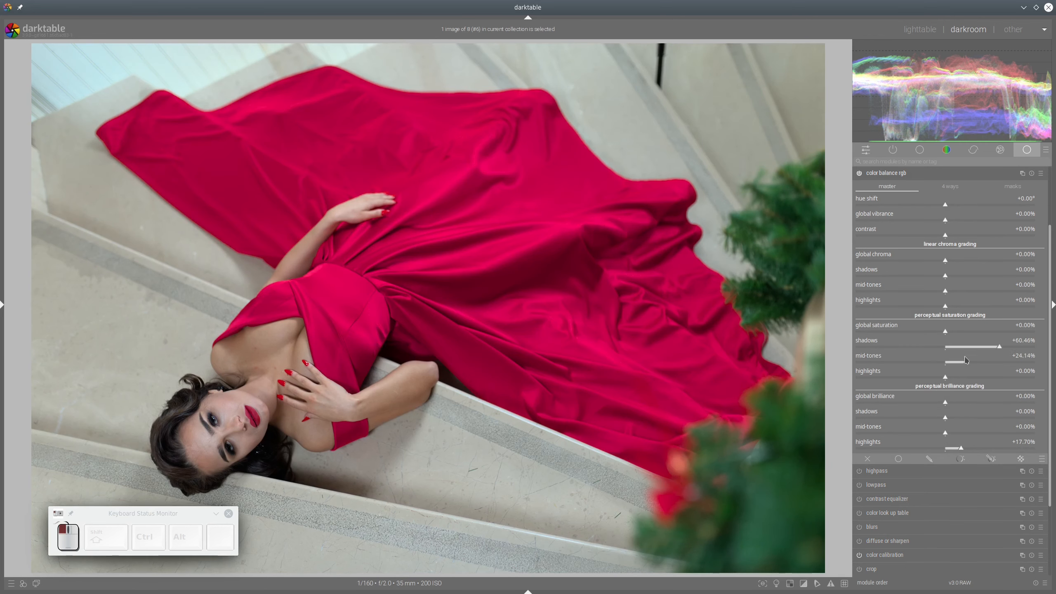
left_click(960, 220)
left_click(910, 176)
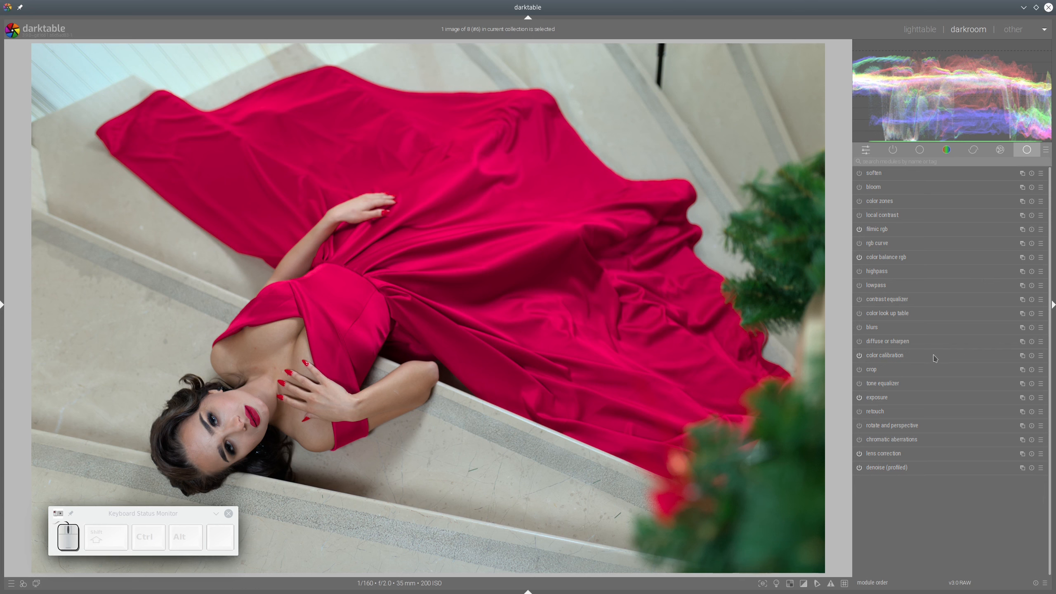
Enable the tone equalizer and auto-adjust its mask exposure compensation.
left_click(860, 385)
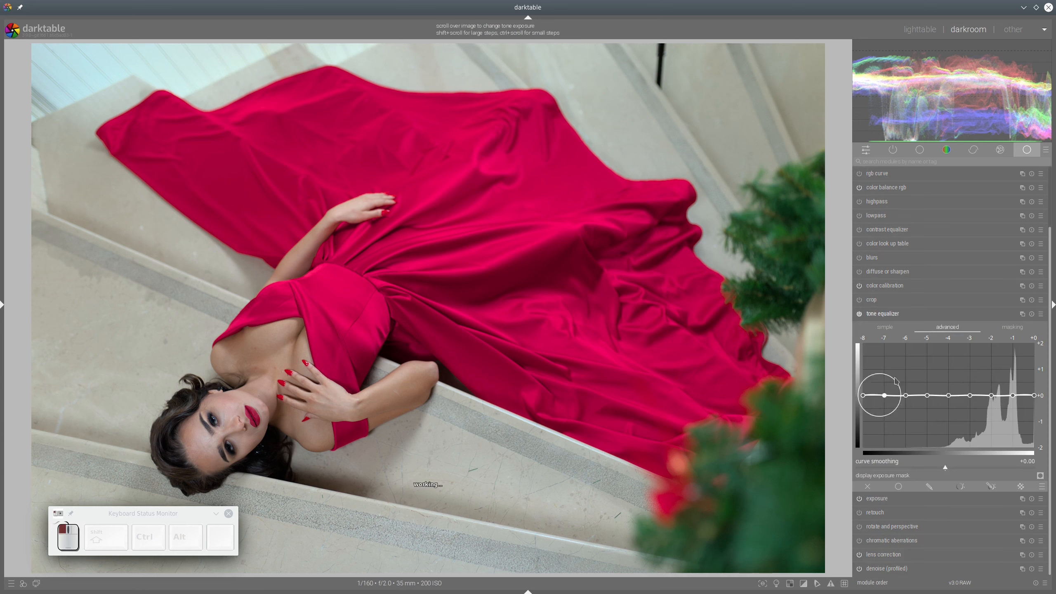
left_click(1010, 328)
left_click(1041, 446)
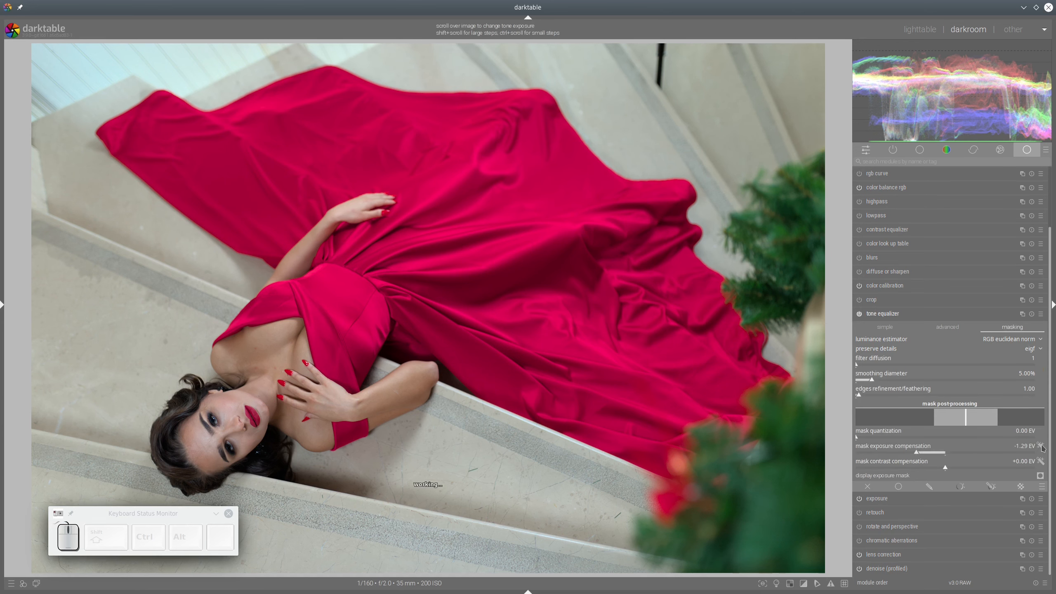
Darken the highlights by lowering the tone equalizer's advanced curve around the -1 EV node.
left_click(945, 326)
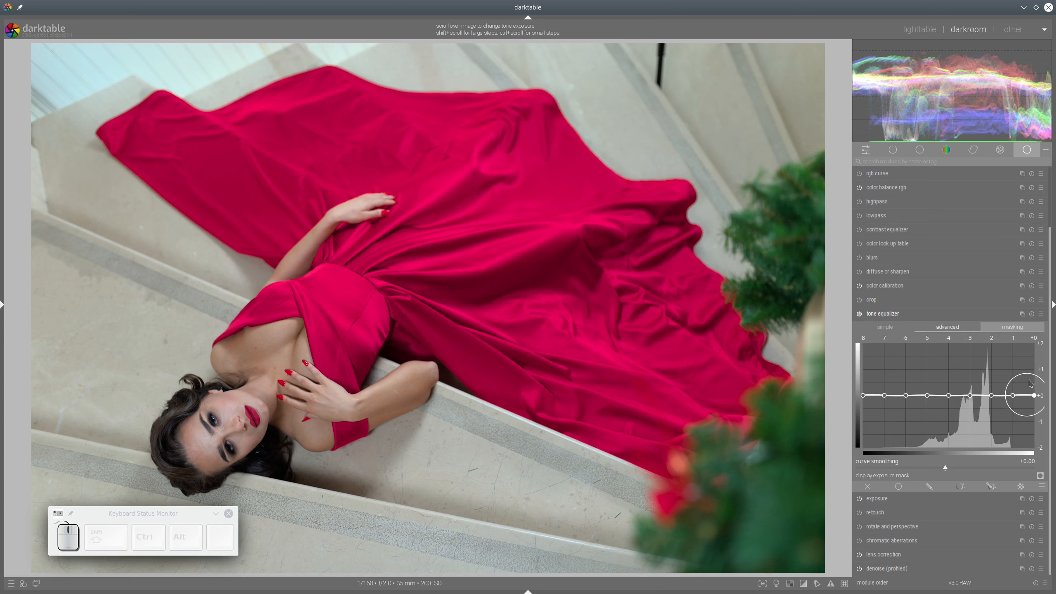
mouse_move(1024, 395)
left_mouse_down()
mouse_move(1032, 390)
mouse_move(1019, 403)
left_mouse_up()
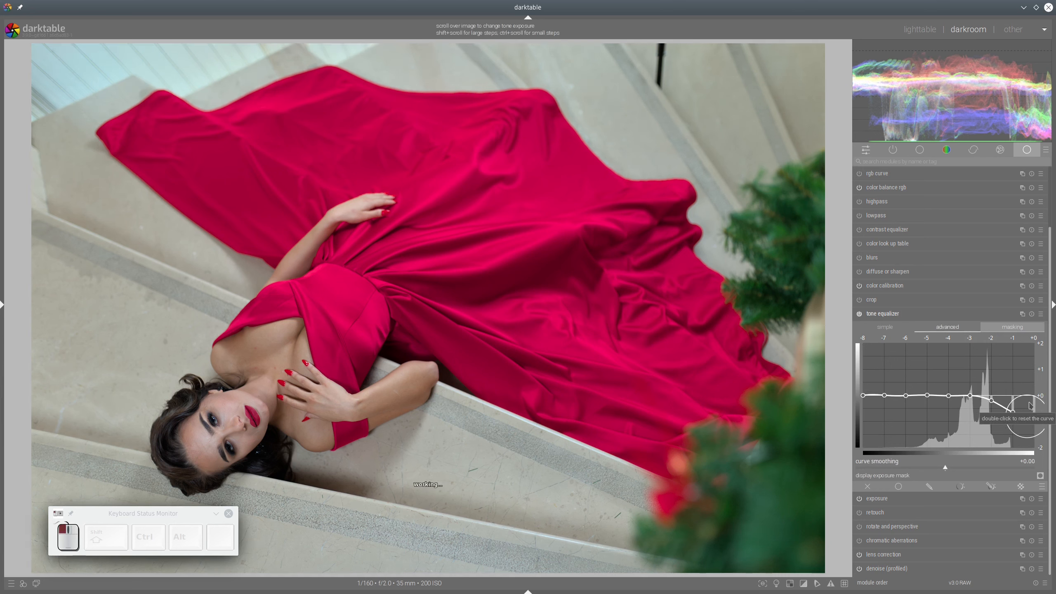
left_click(907, 319)
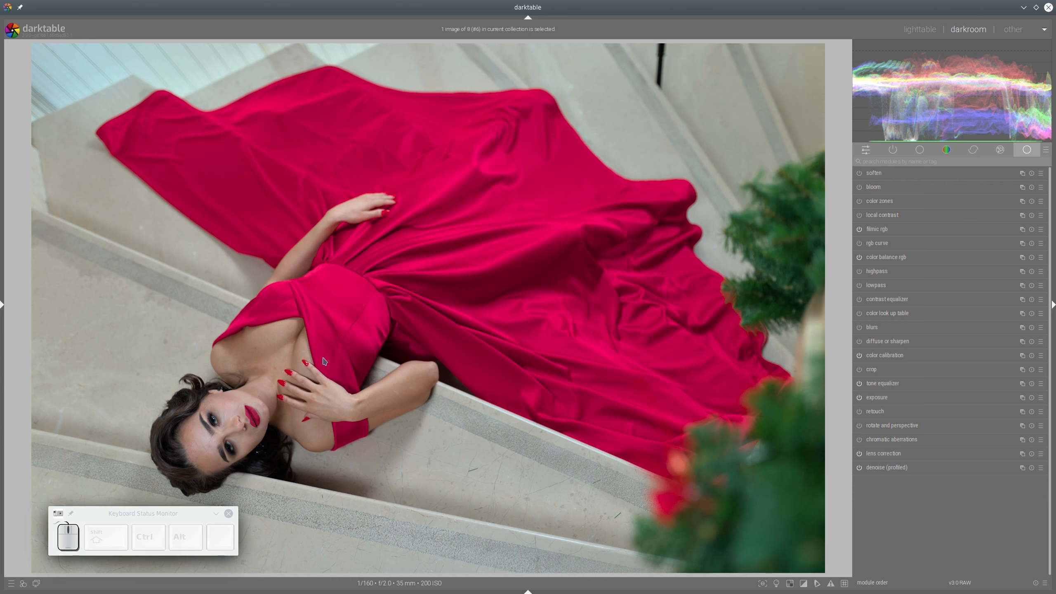
Move the retouch module directly above color calibration in the processing order.
scroll(277, 409, "up", 2)
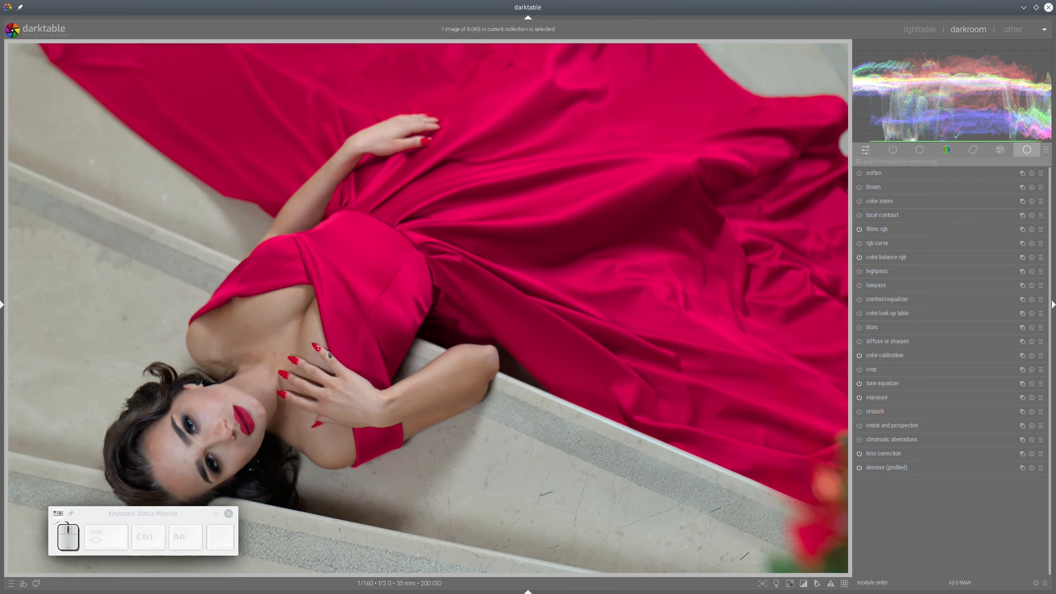
left_click_drag(277, 409, 410, 252)
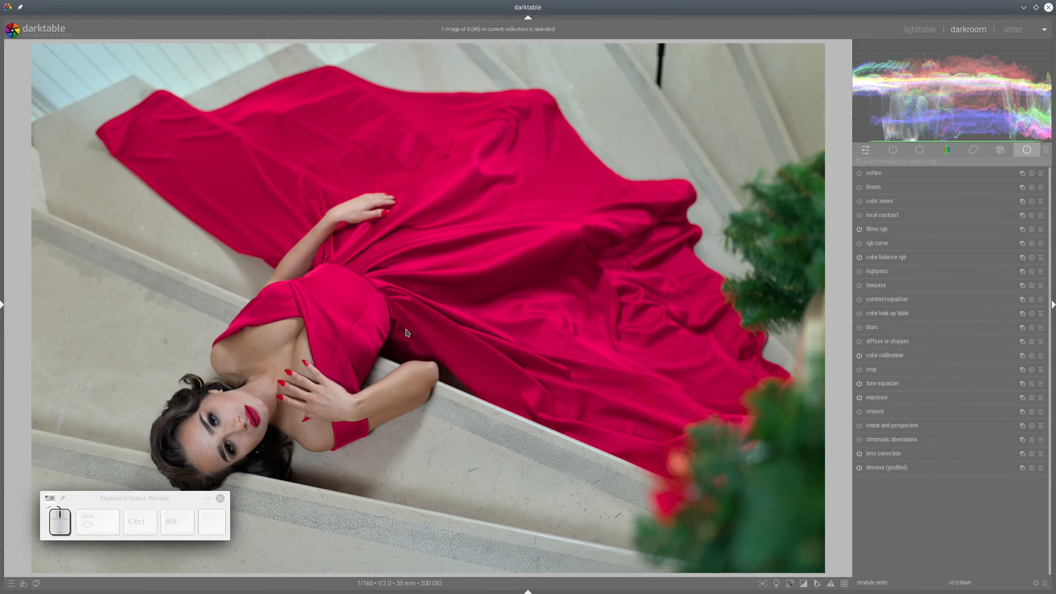
scroll(395, 345, "up", 4)
left_click_drag(399, 349, 680, 114)
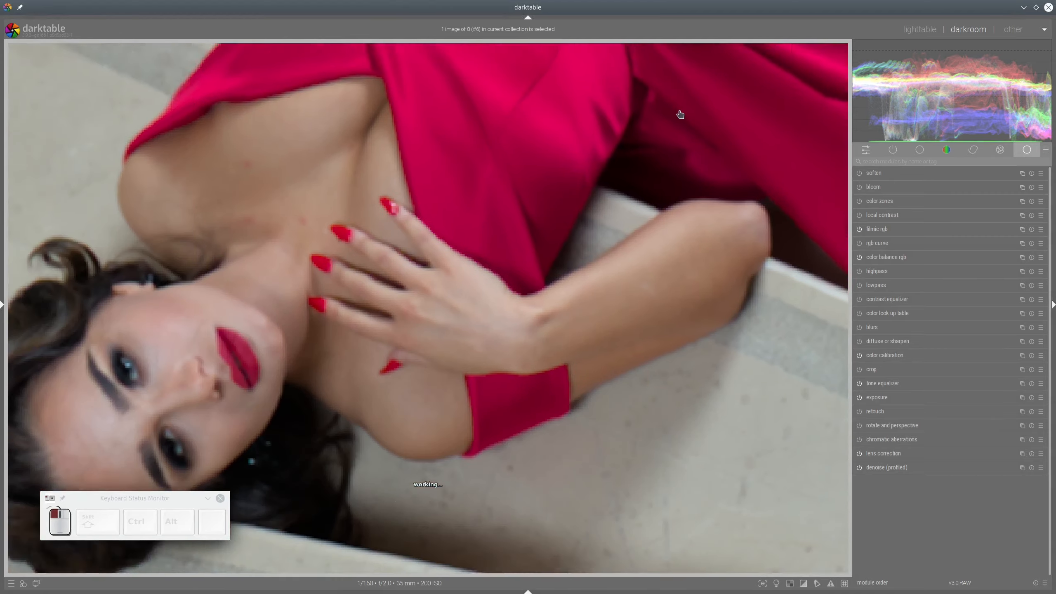
left_click_drag(471, 266, 684, 287)
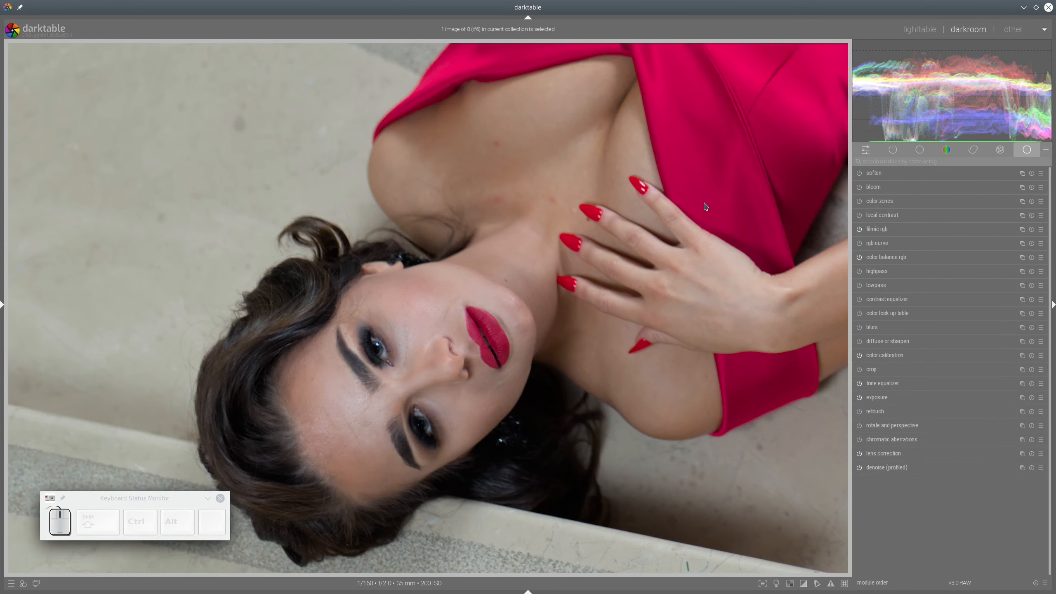
left_click_drag(724, 198, 697, 189)
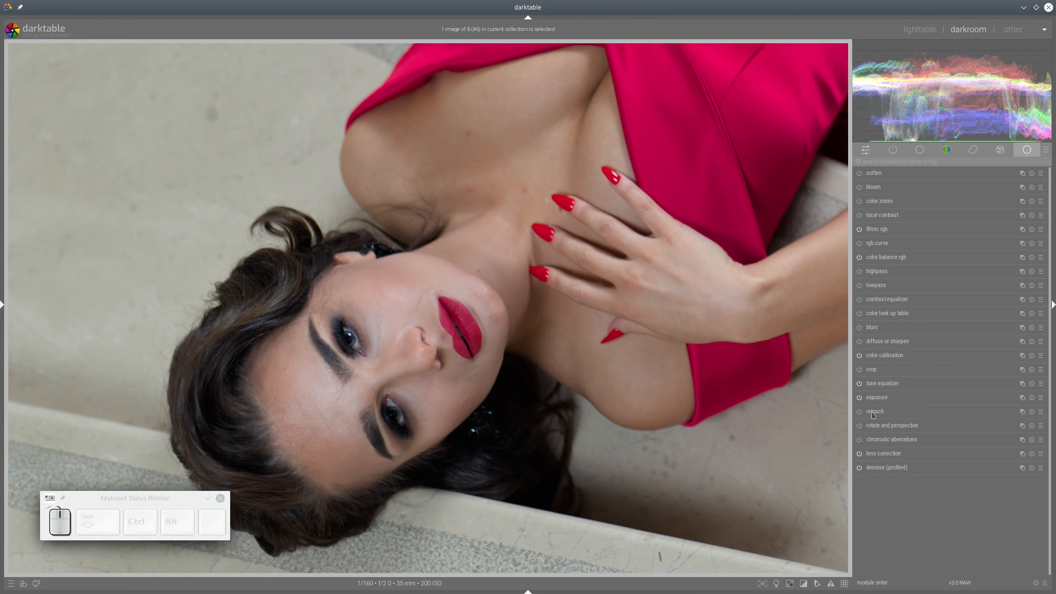
left_click_drag(874, 415, 890, 359)
left_click(892, 359)
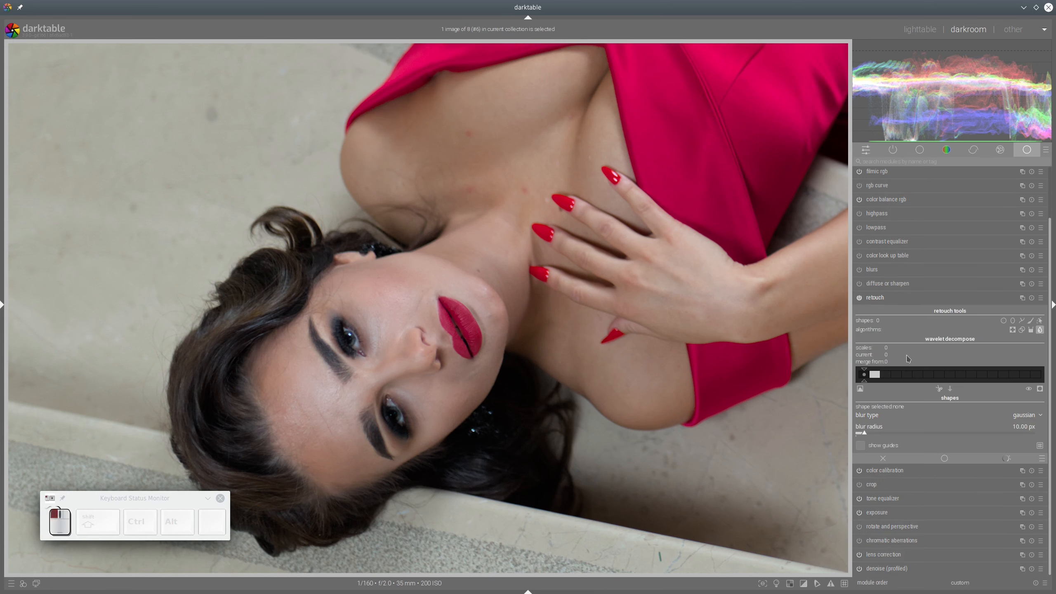
left_click(882, 305)
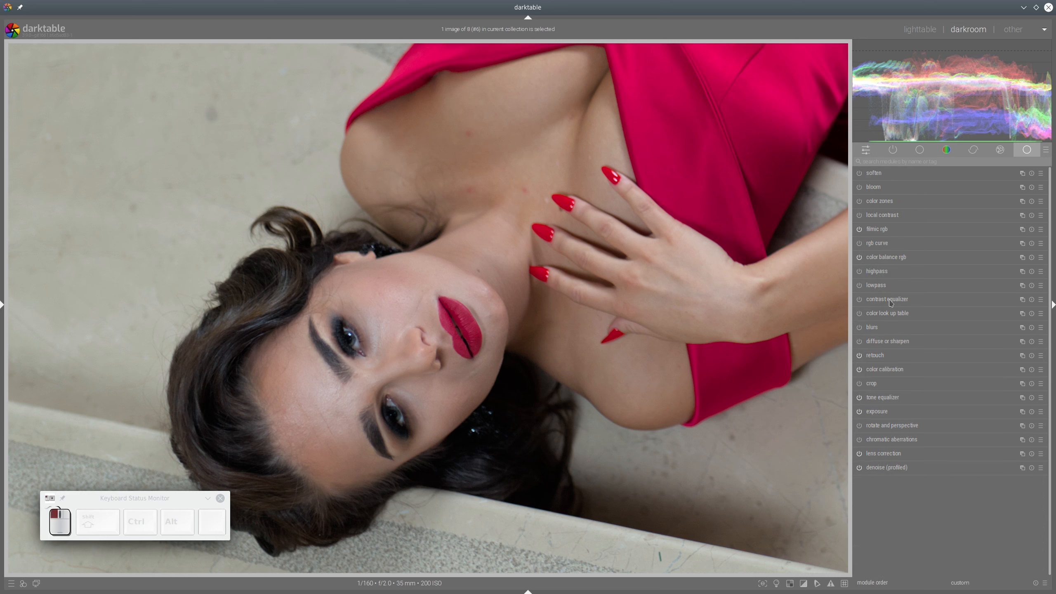
Set the retouch wavelet decomposition to 3 scales, select scale 4 as current, and preview that single scale.
left_click(879, 357)
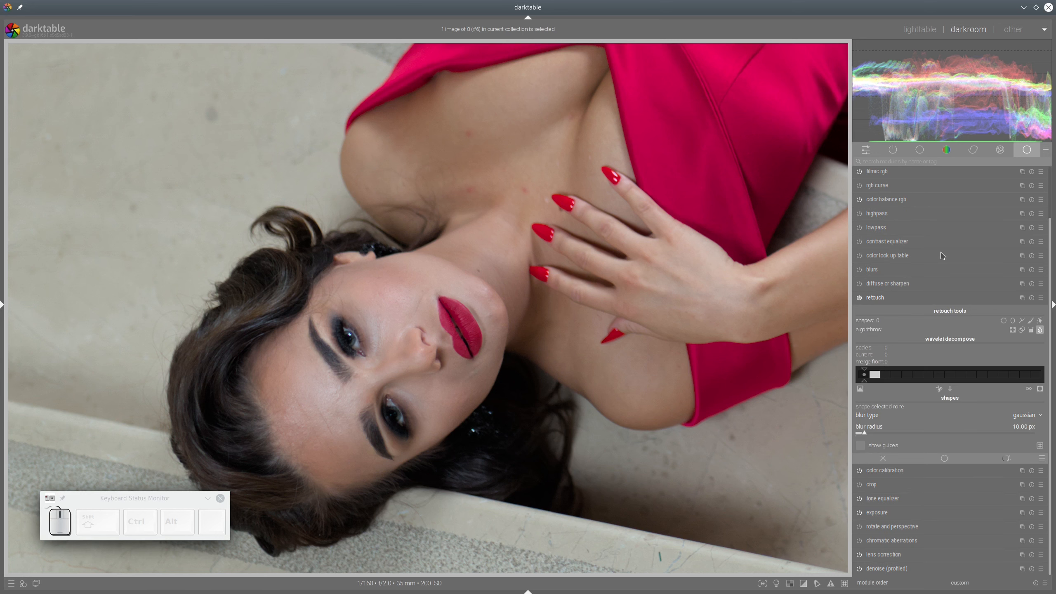
left_click_drag(864, 381, 897, 386)
left_click(907, 374)
left_click(860, 389)
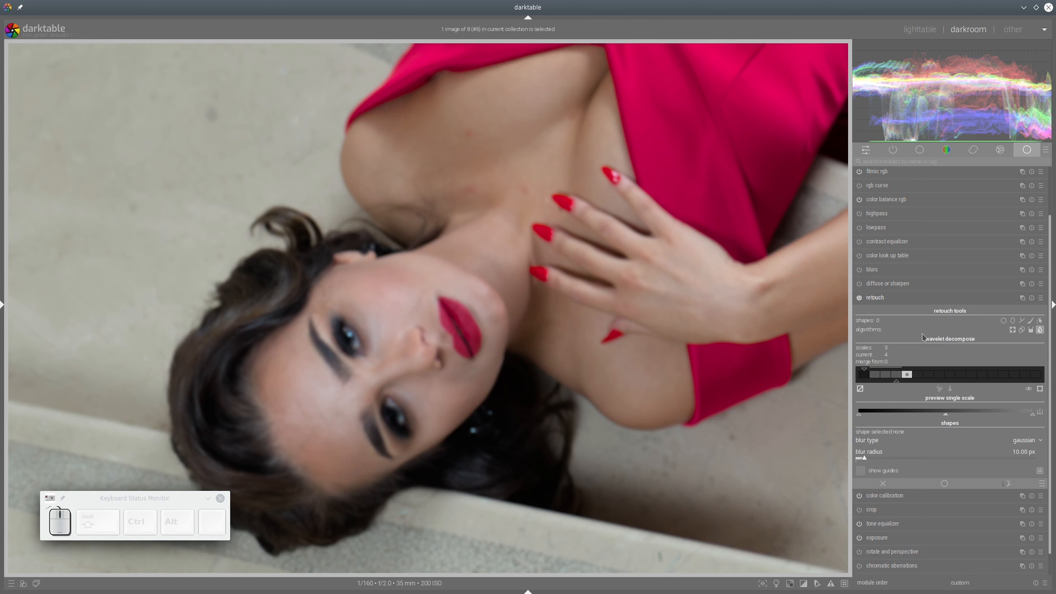
left_click(861, 389)
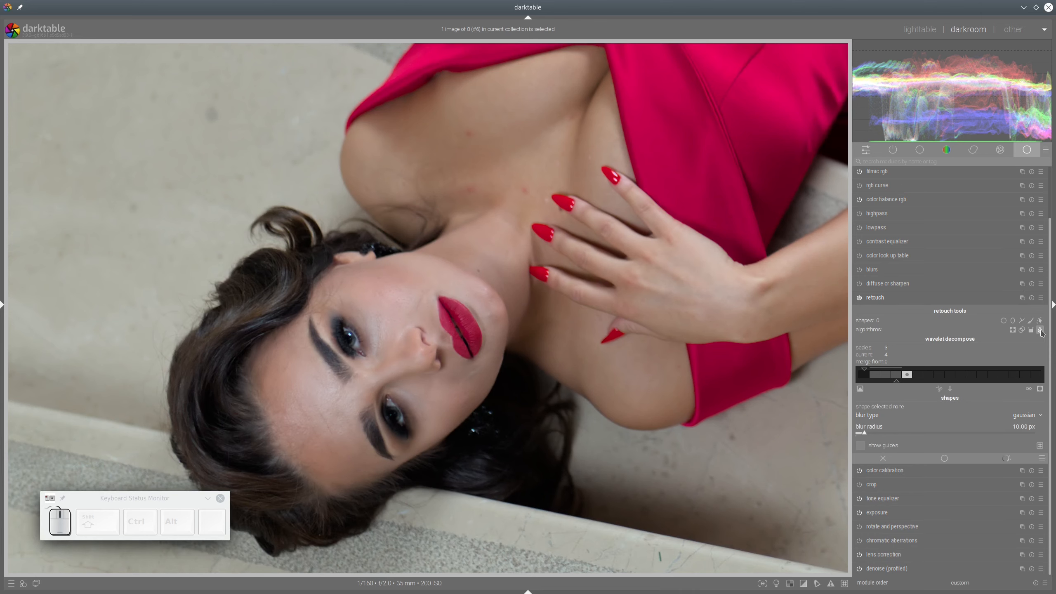
Draw a blur path on scale 4 around the forehead, following the hairline, eyebrows and the area between them.
left_click(1041, 331)
left_click(1023, 319)
left_click(293, 449)
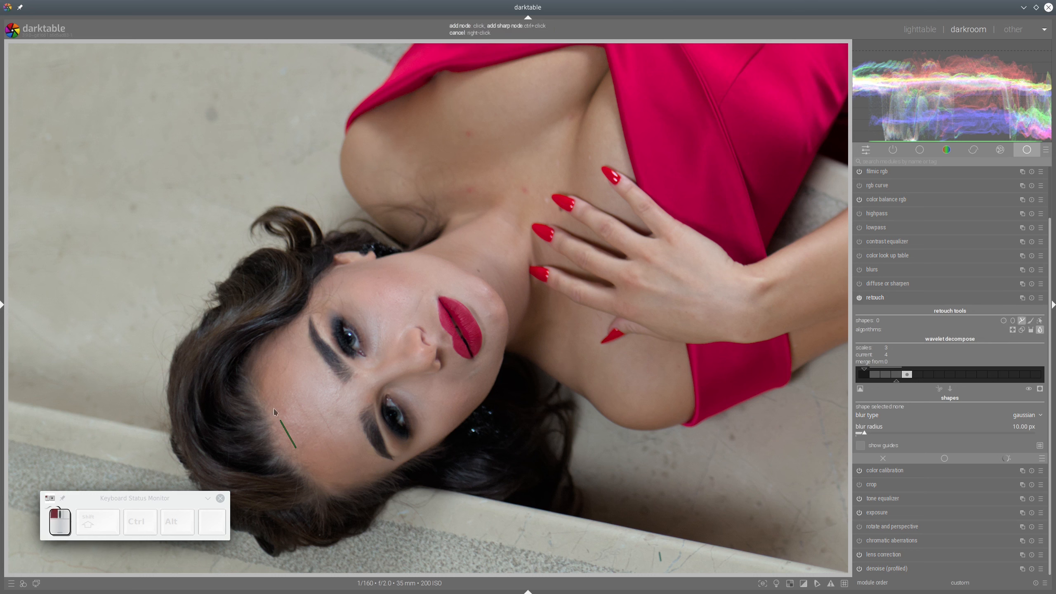
left_click(255, 379)
left_click(309, 341)
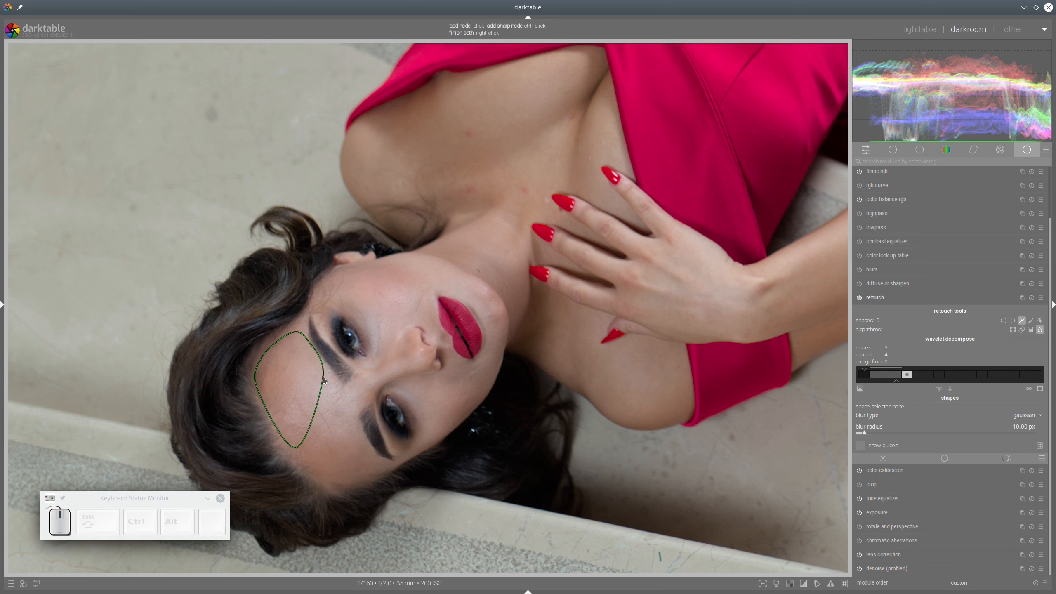
left_click(333, 387)
left_click(371, 387)
left_click(352, 420)
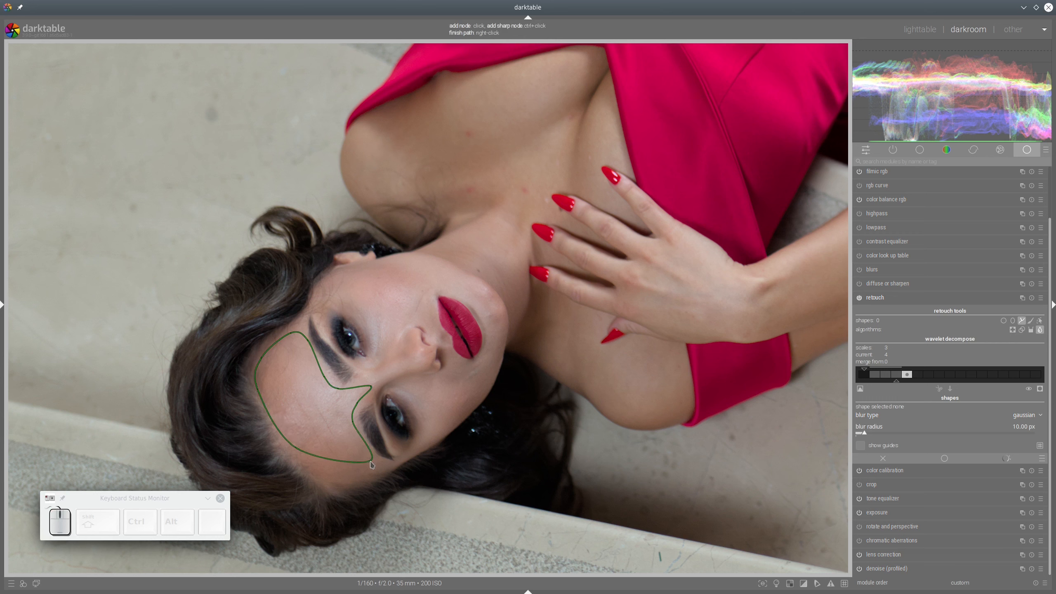
left_click(370, 461)
left_click(332, 478)
right_click(332, 478)
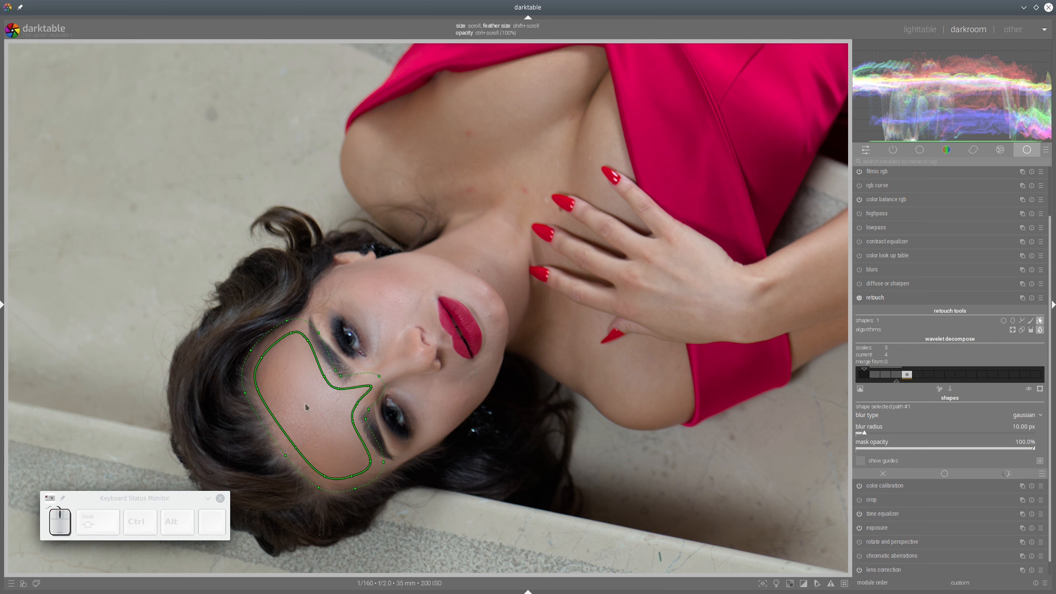
Nudge the forehead path slightly towards the hairline, set its blur type to bilateral, and hide the shape outlines.
left_click_drag(312, 403, 309, 406)
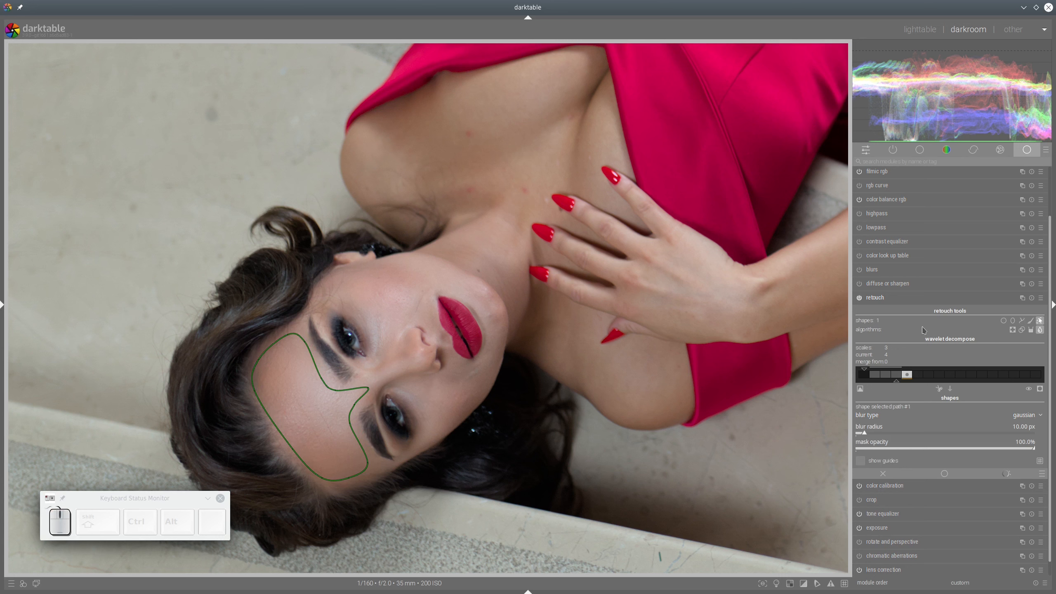
left_click(1035, 422)
left_click(1041, 323)
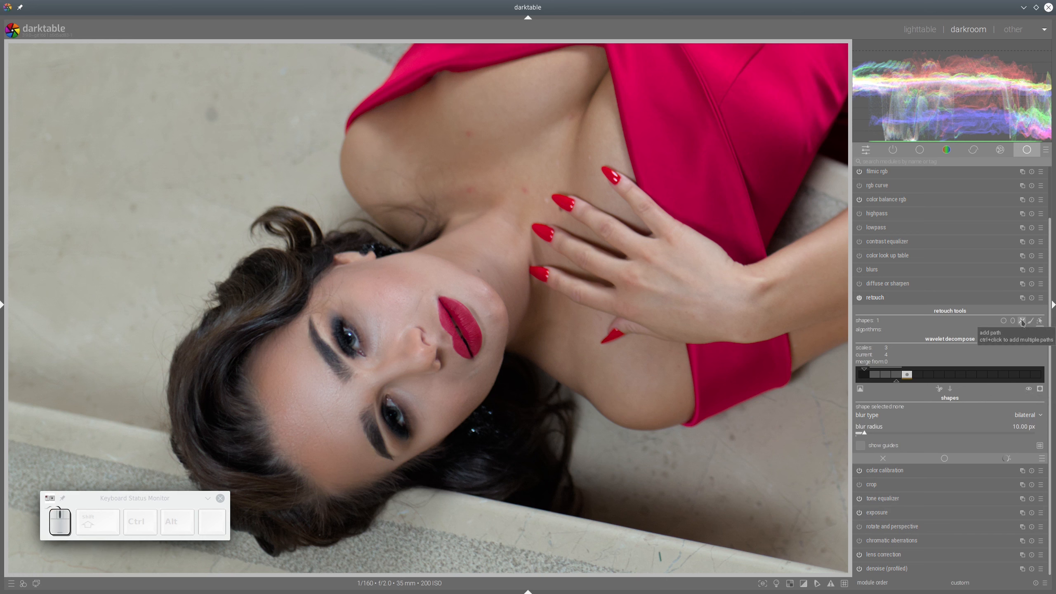
Start adding multiple blur paths and outline the cheek from the ear along the jaw to the lips and nose.
key("ctrl")
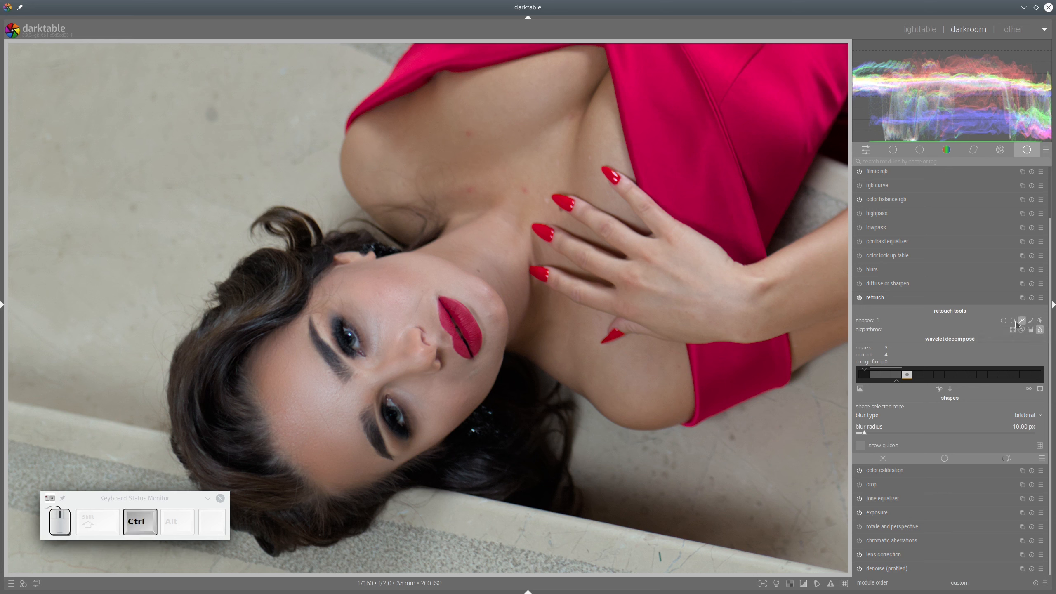
left_click(1021, 321, "ctrl")
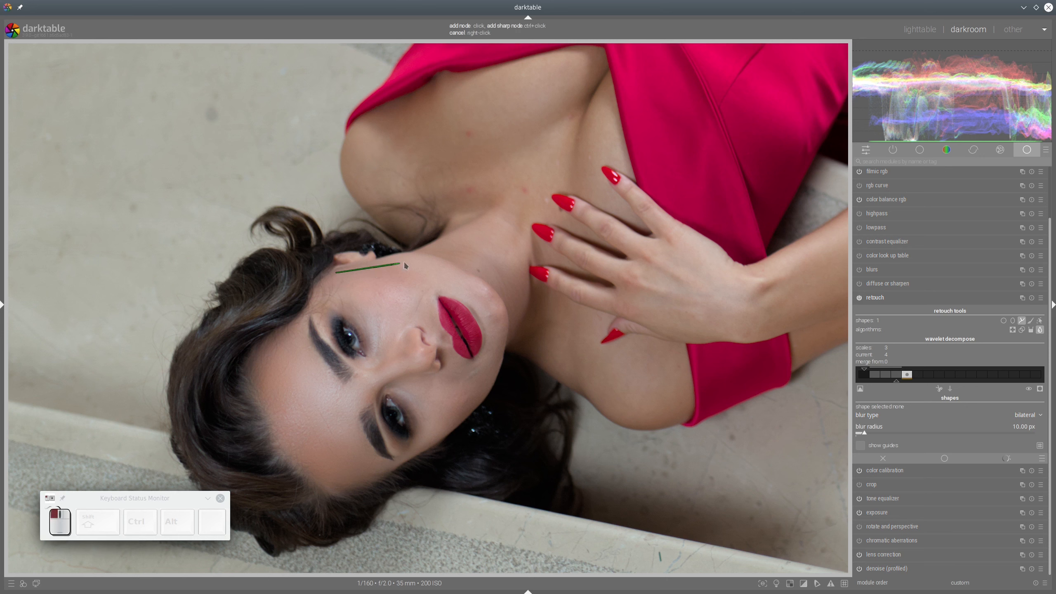
left_click(421, 259)
left_click(444, 268)
left_click(482, 288)
left_click(493, 312)
left_click(487, 320)
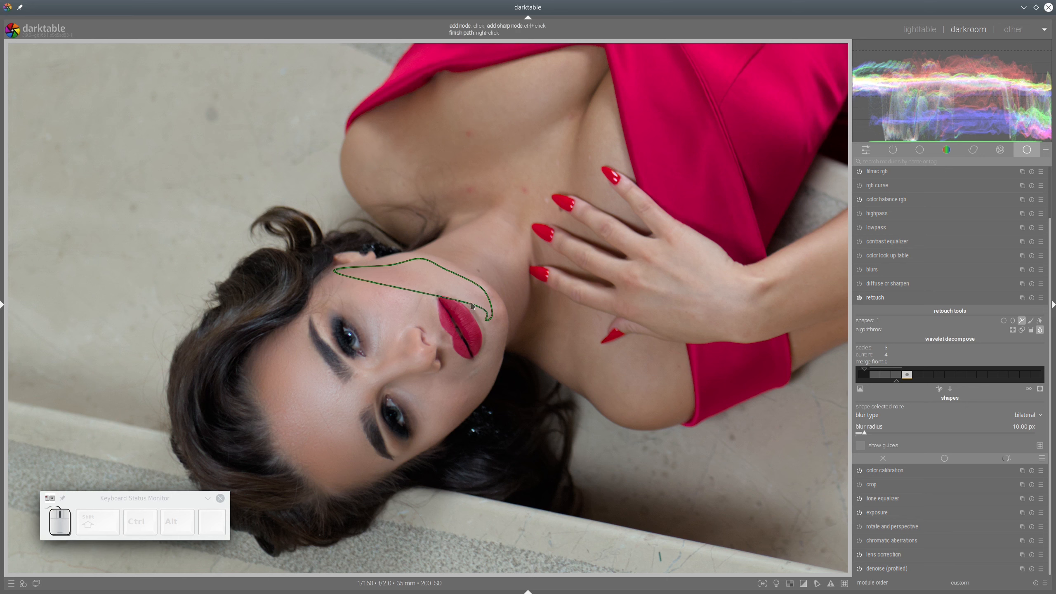
left_click(438, 290)
left_click(399, 328)
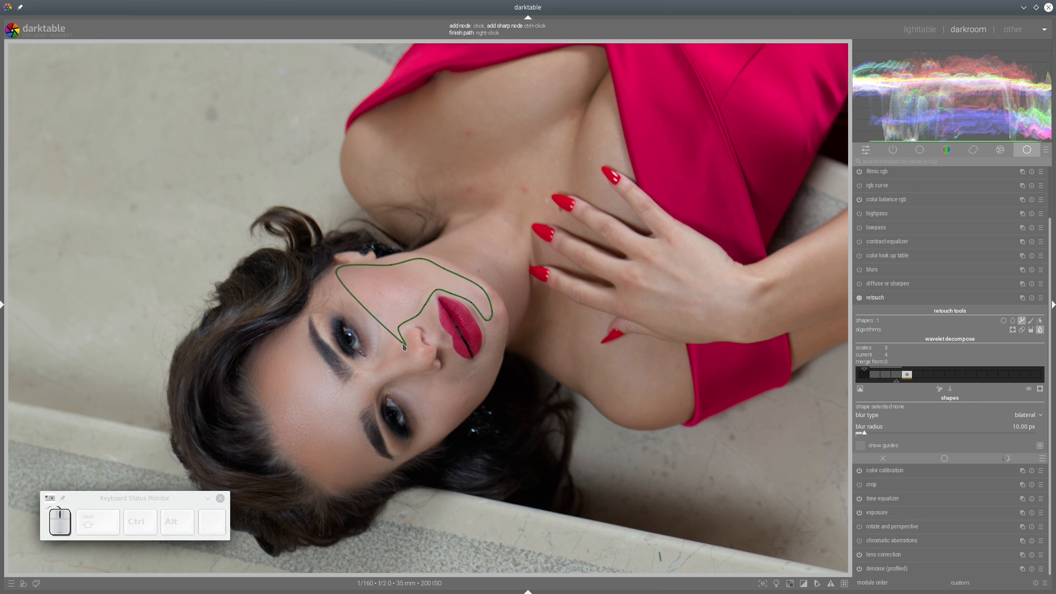
right_click(399, 349)
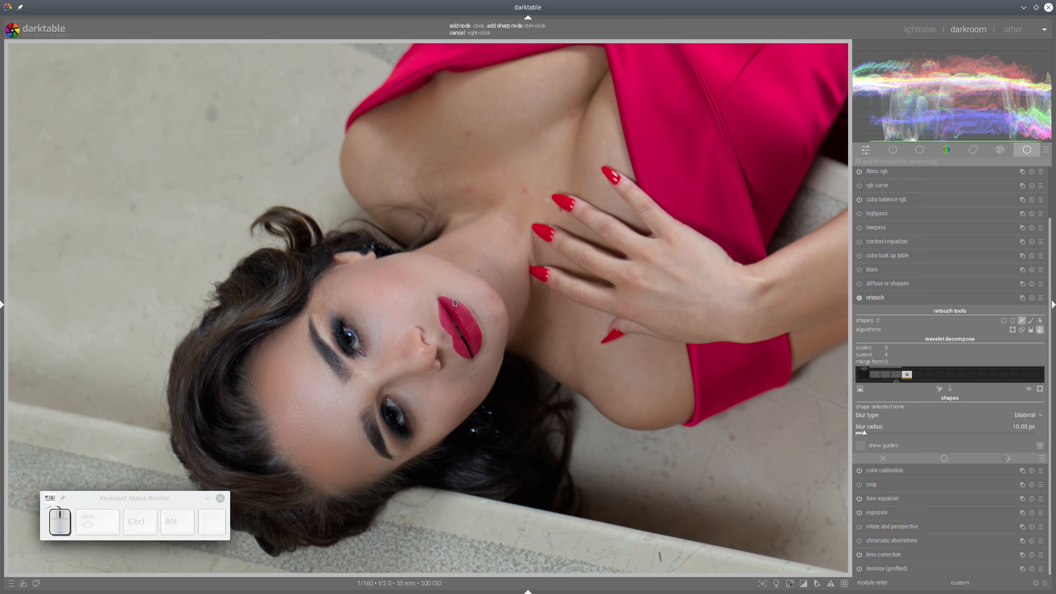
Draw a blur path around the lower cheek, from beneath the eye past the nostril and lips to the chin and jawline.
left_click(399, 385)
left_click(424, 381)
left_click(444, 376)
left_click(445, 361)
left_click(443, 348)
left_click(458, 359)
left_click(471, 365)
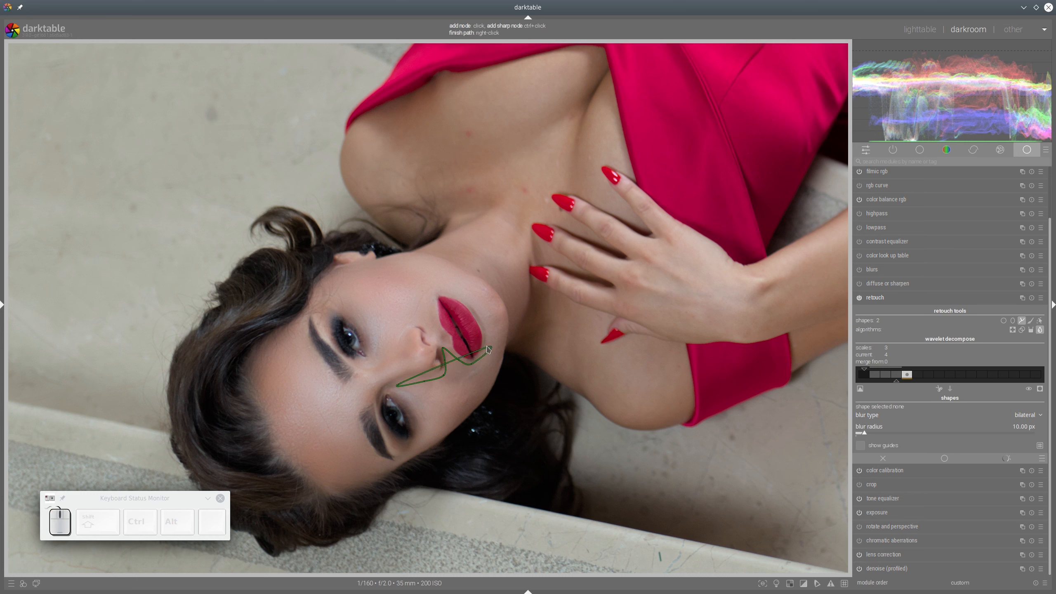
left_click(486, 345)
left_click(488, 329)
left_click(500, 343)
left_click(479, 391)
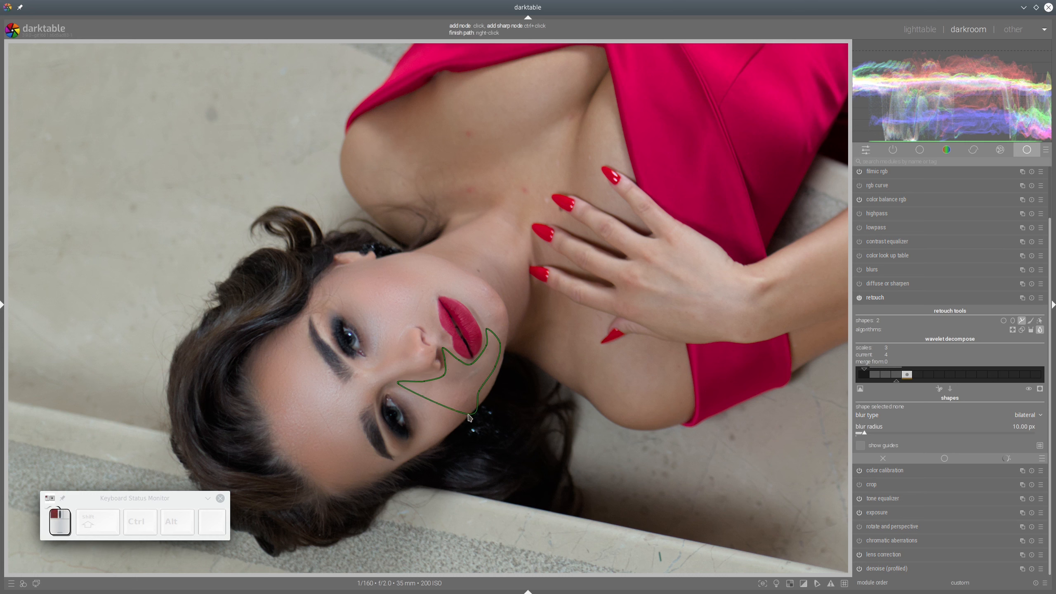
left_click(463, 416)
left_click(435, 433)
left_click(421, 450)
right_click(420, 449)
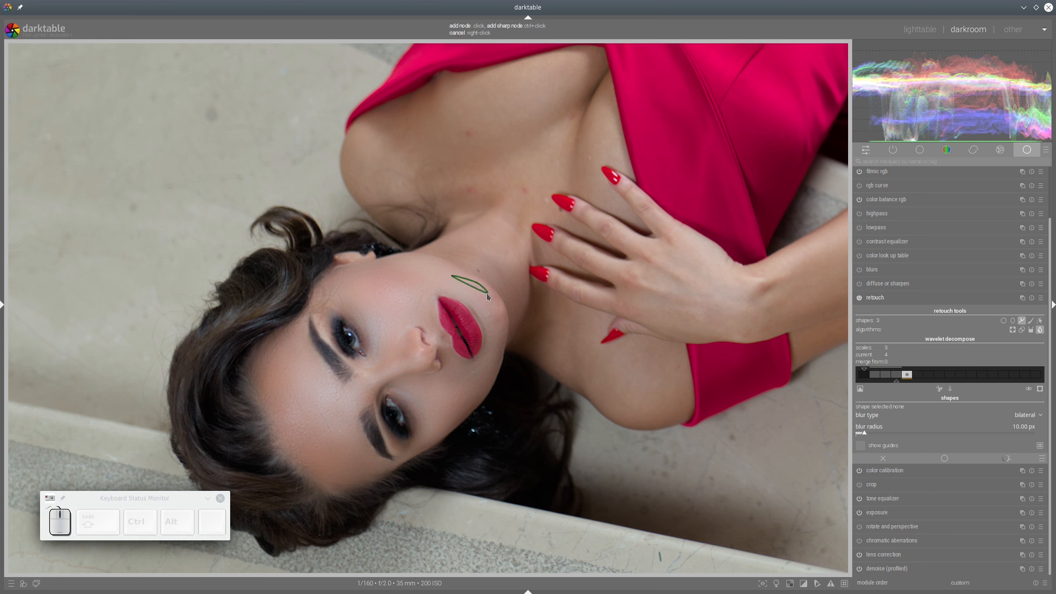
Draw a narrow blur path over the chin between the lips and the jawline.
left_click(477, 282)
left_click(481, 315)
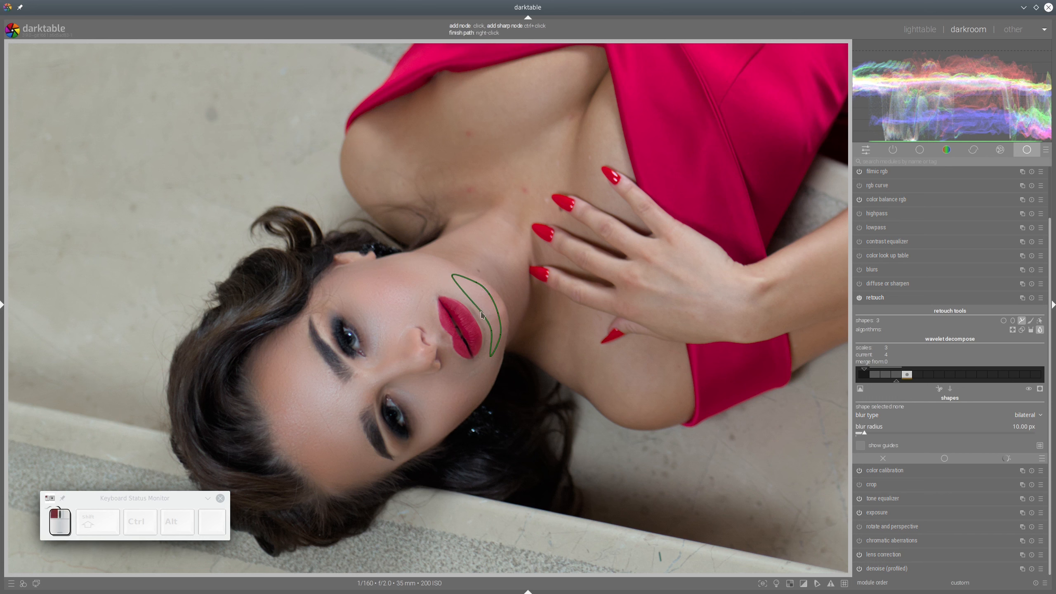
left_click(462, 293)
right_click(461, 292)
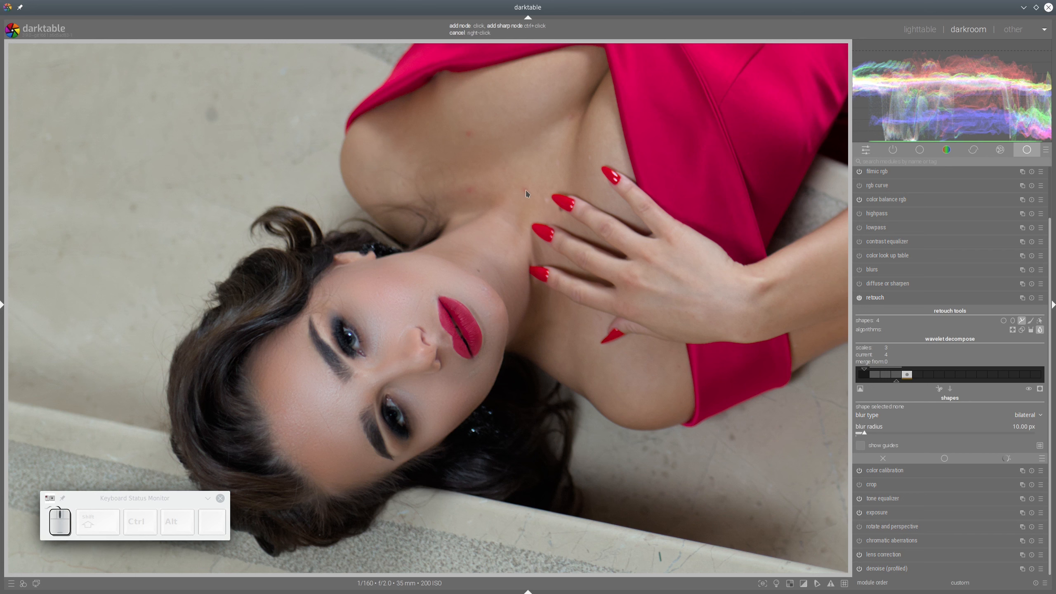
Draw a large blur path around the chest and upper shoulder, following the dress neckline, fingertips and collarbone.
left_click(375, 113)
left_click(442, 86)
left_click(531, 66)
left_click(583, 69)
left_click(582, 99)
left_click(577, 120)
left_click(556, 154)
left_click(588, 155)
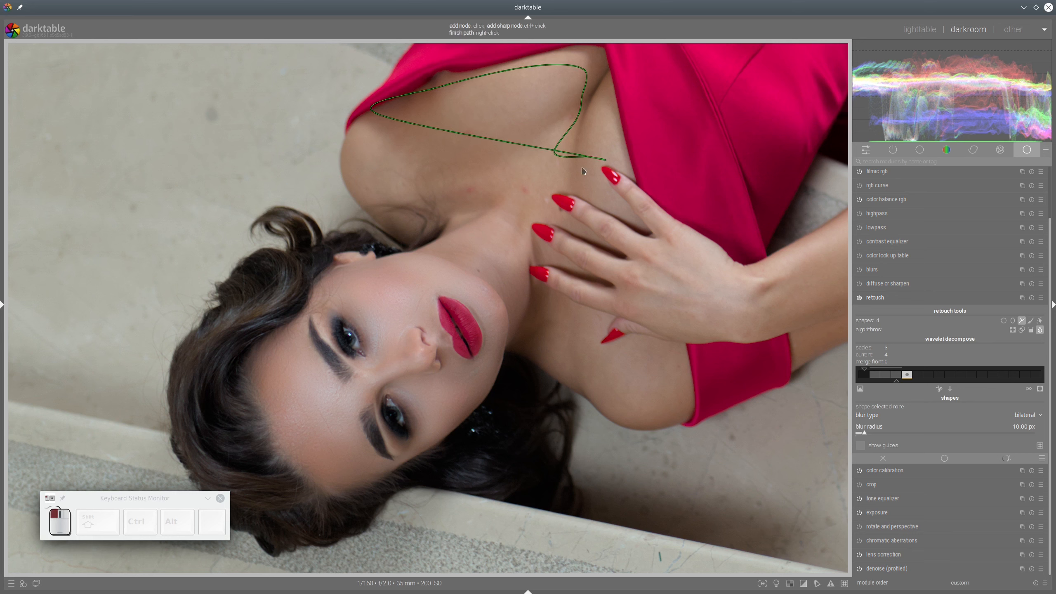
left_click(577, 198)
left_click(548, 189)
left_click(545, 210)
left_click(506, 203)
left_click(482, 201)
left_click(458, 207)
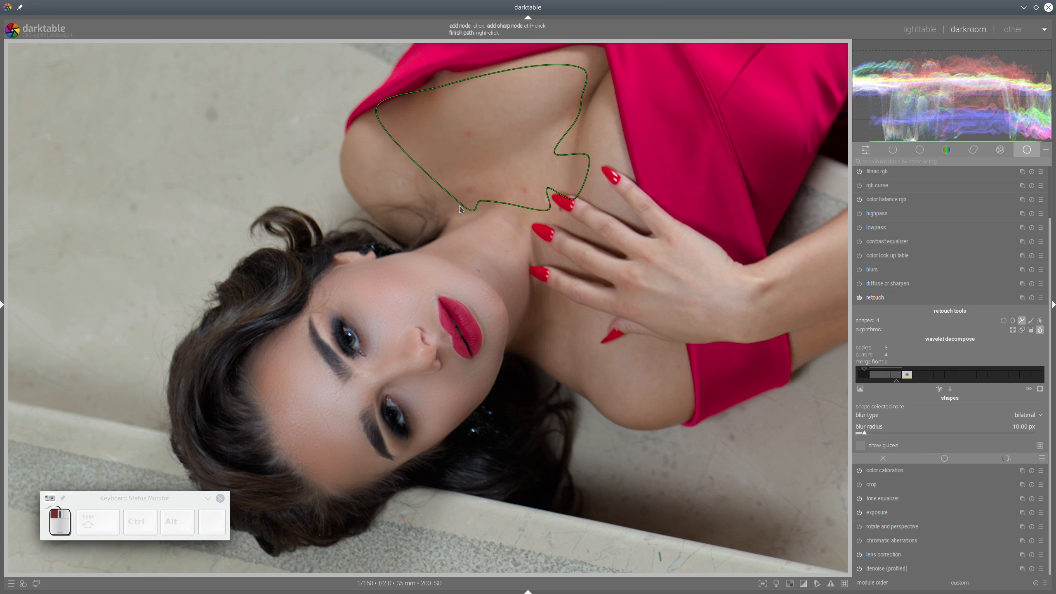
left_click(427, 179)
left_click(381, 182)
left_click(378, 194)
left_click(370, 192)
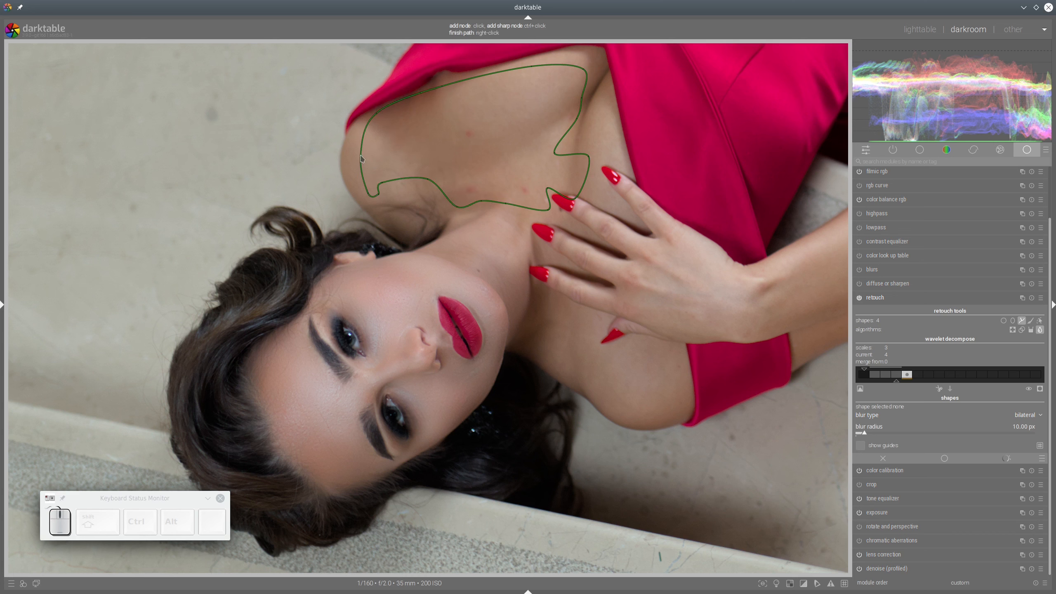
right_click(361, 167)
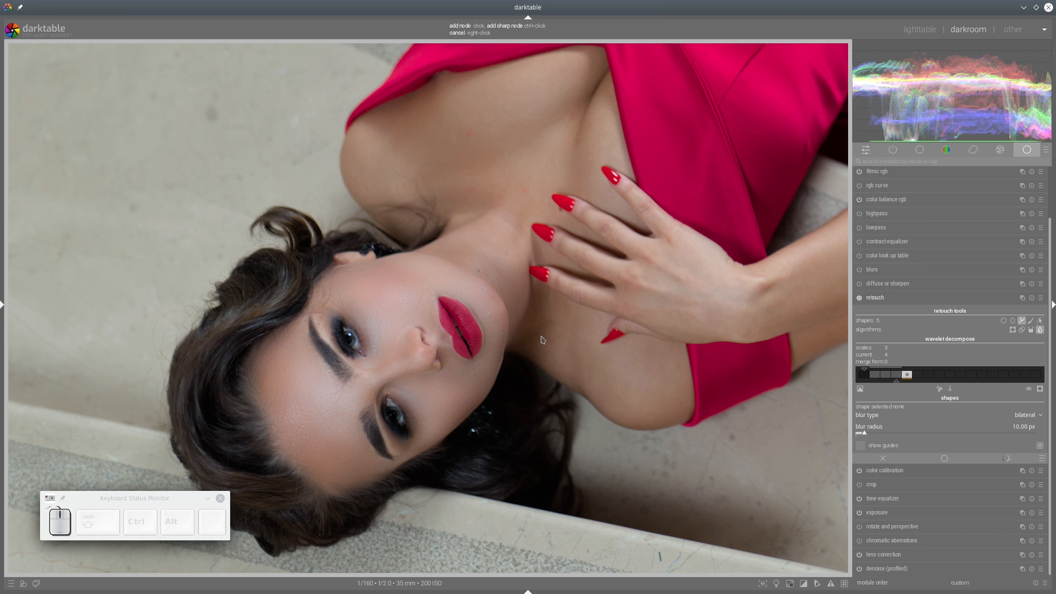
Draw a blur path around the lower shoulder, skirting the thumb and following the skin between neck and dress.
left_click(519, 334)
left_click(534, 306)
left_click(558, 303)
left_click(602, 319)
left_click(585, 329)
left_click(601, 355)
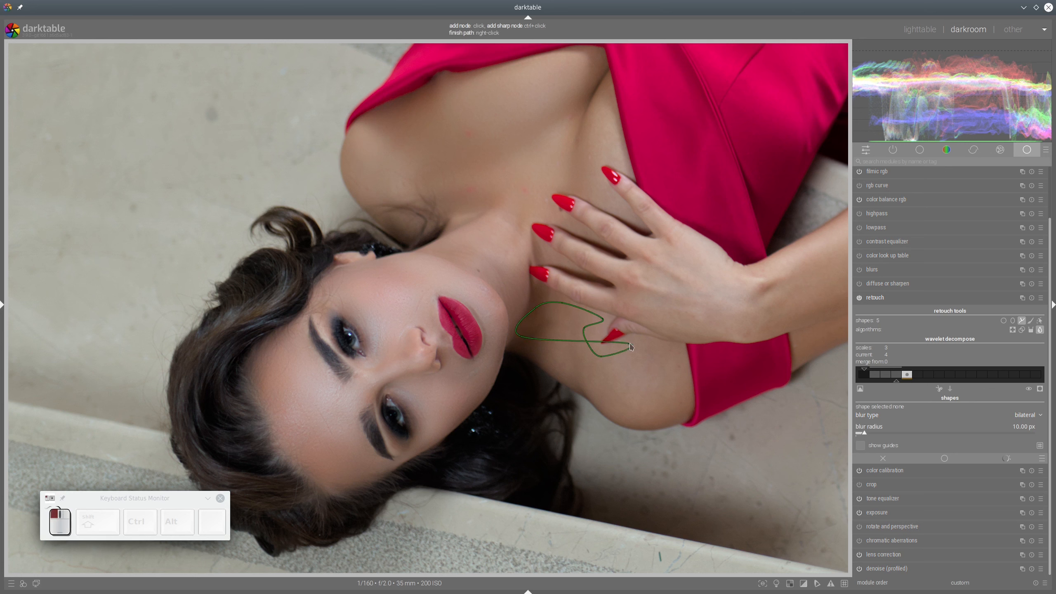
left_click(631, 344)
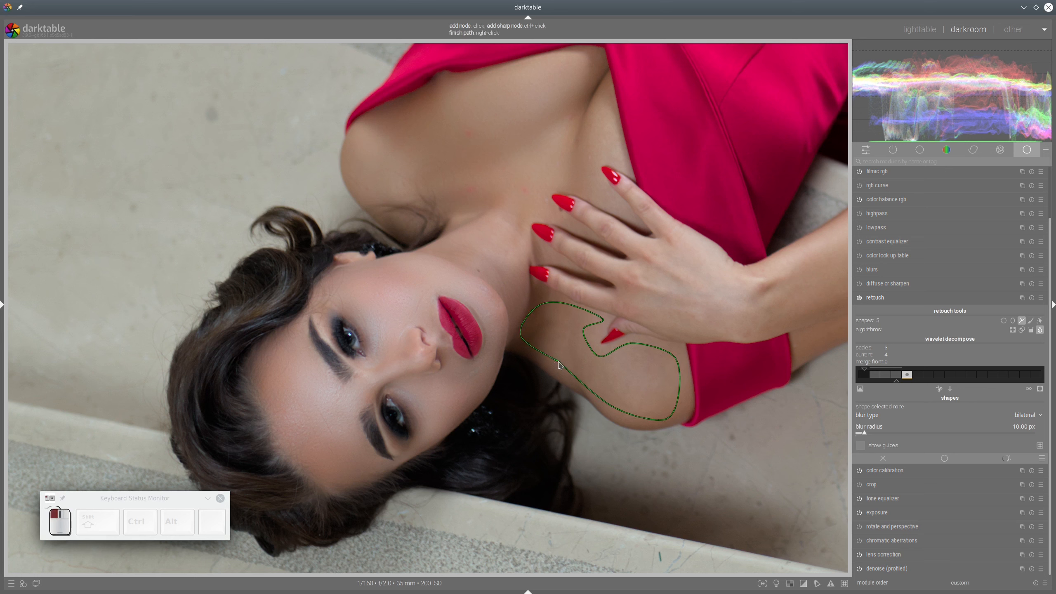
right_click(574, 316)
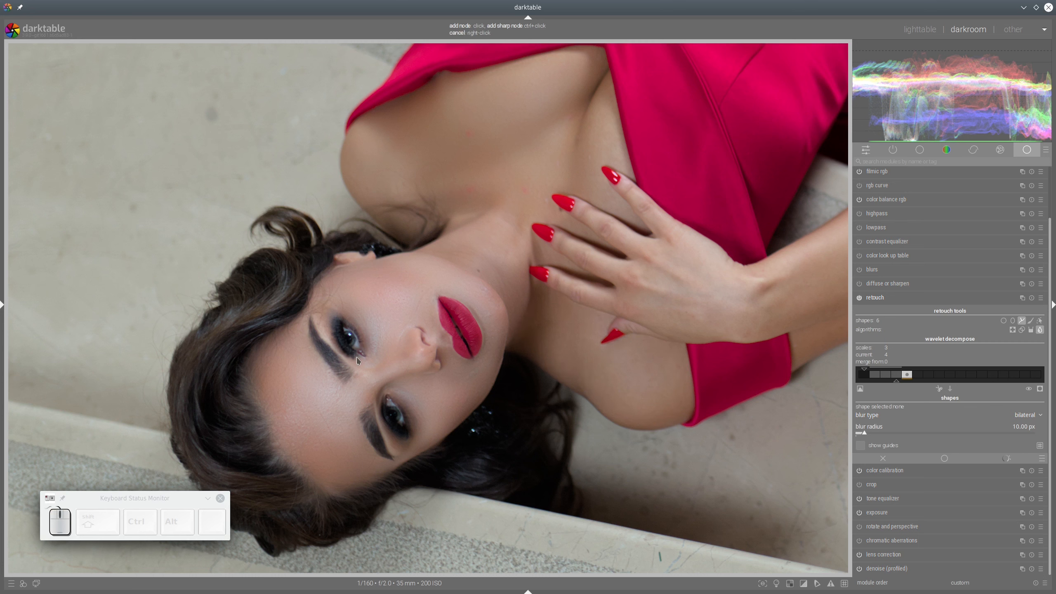
Select wavelet scale 3 and preview that single scale with automatic levels.
left_click(897, 375)
left_click(861, 389)
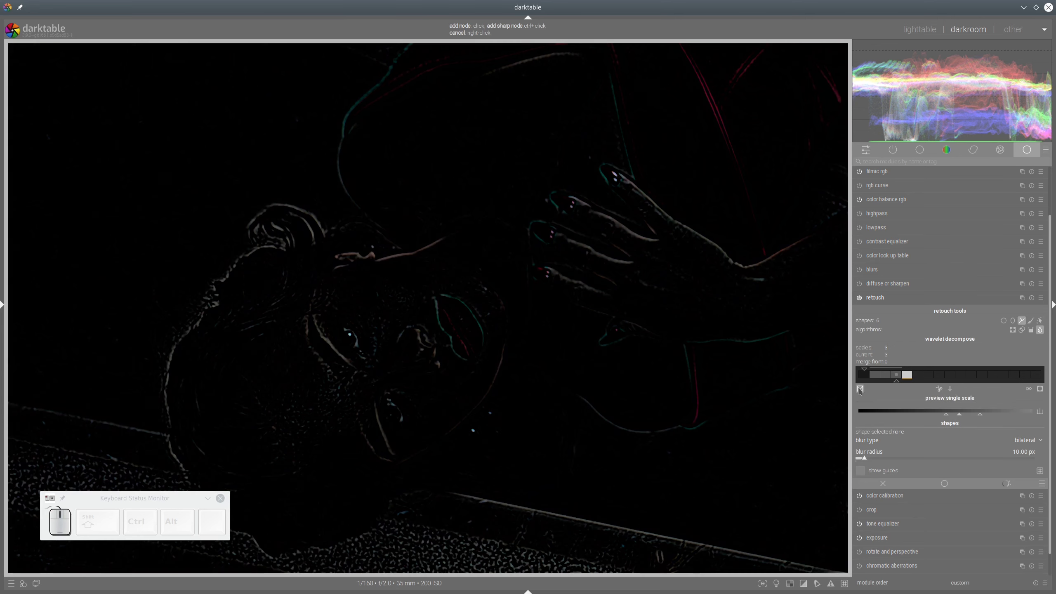
left_click(1040, 412)
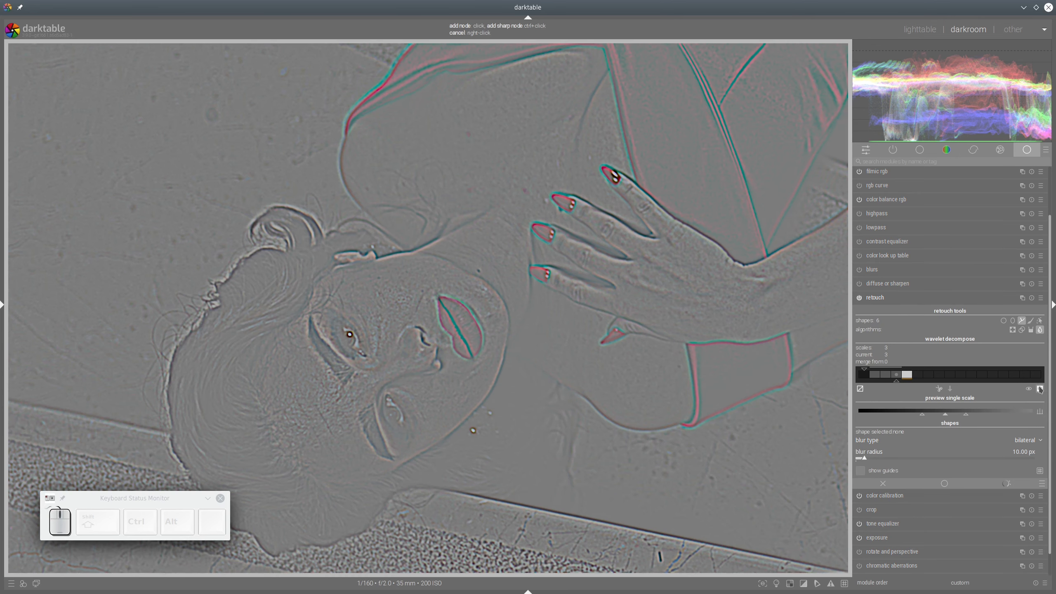
Inspect scale 2, set the wavelet merge to start from scale 2, and return to scale 3 with the single-scale preview off.
left_click(886, 375)
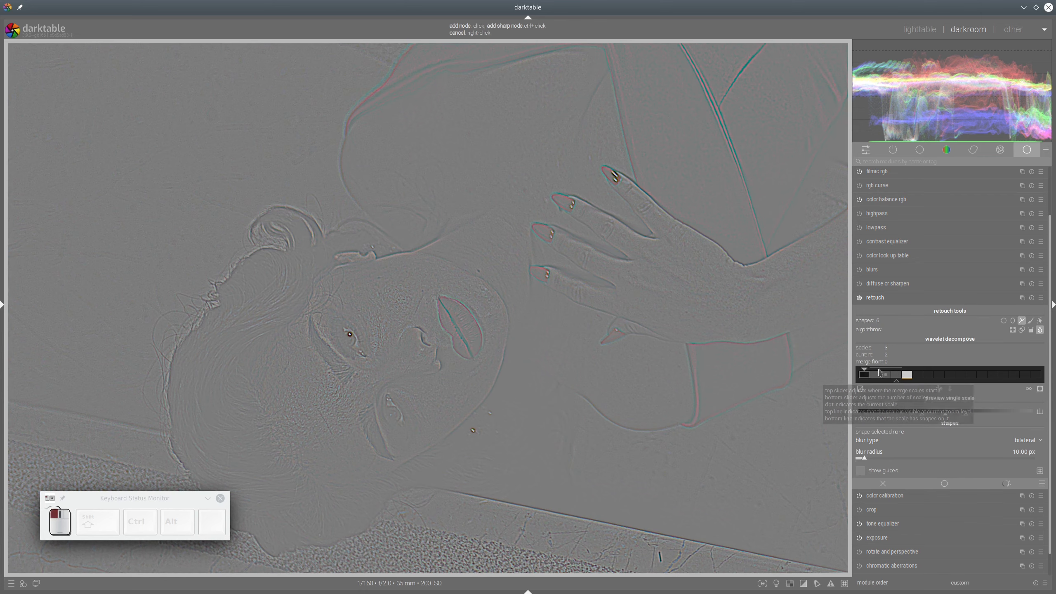
left_click_drag(864, 369, 886, 370)
left_click(896, 375)
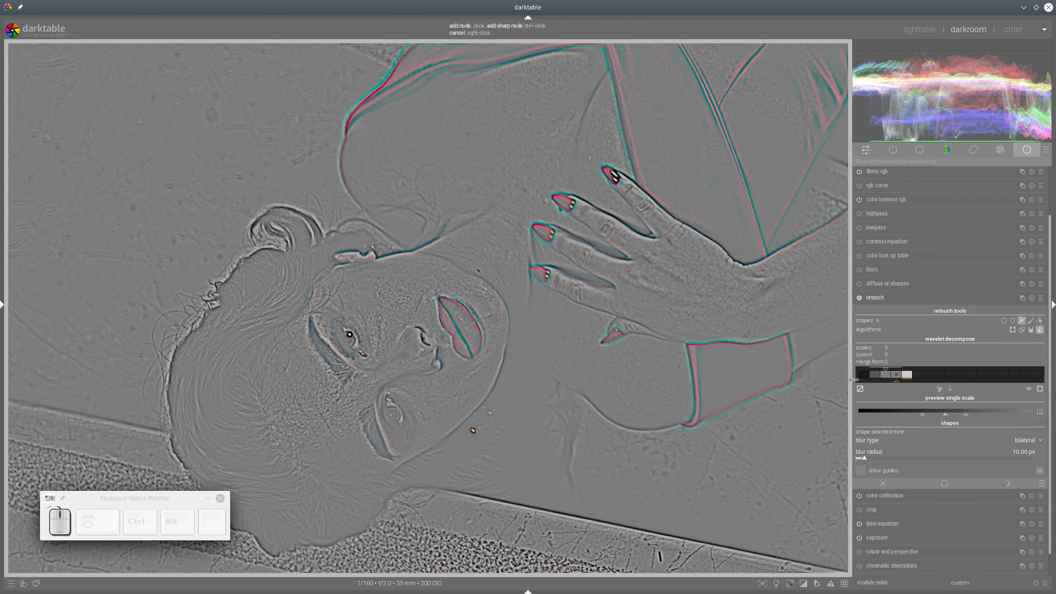
left_click(860, 389)
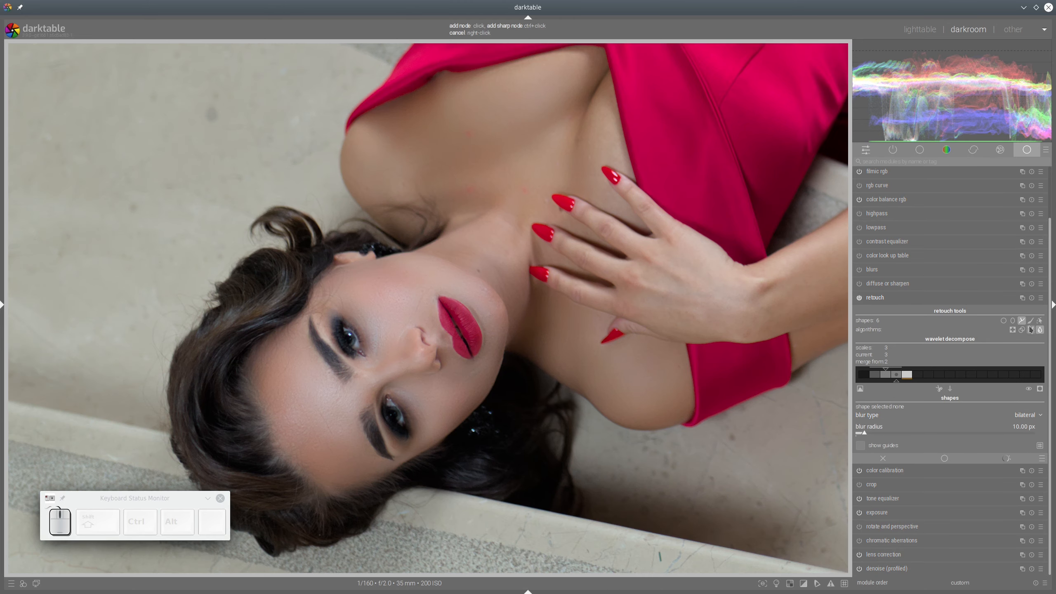
Draw a blur path on scale 3 around the forehead, following the hairline, eyebrows and the area between them.
left_click(259, 375)
left_click(297, 336)
left_click(331, 380)
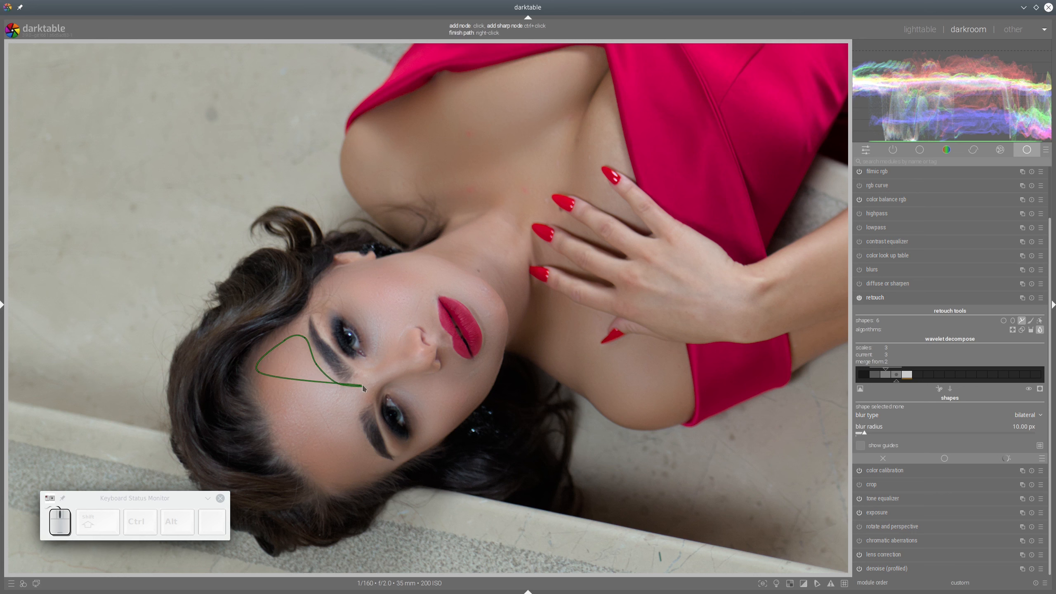
left_click(369, 382)
left_click(370, 393)
left_click(357, 398)
left_click(350, 423)
left_click(366, 445)
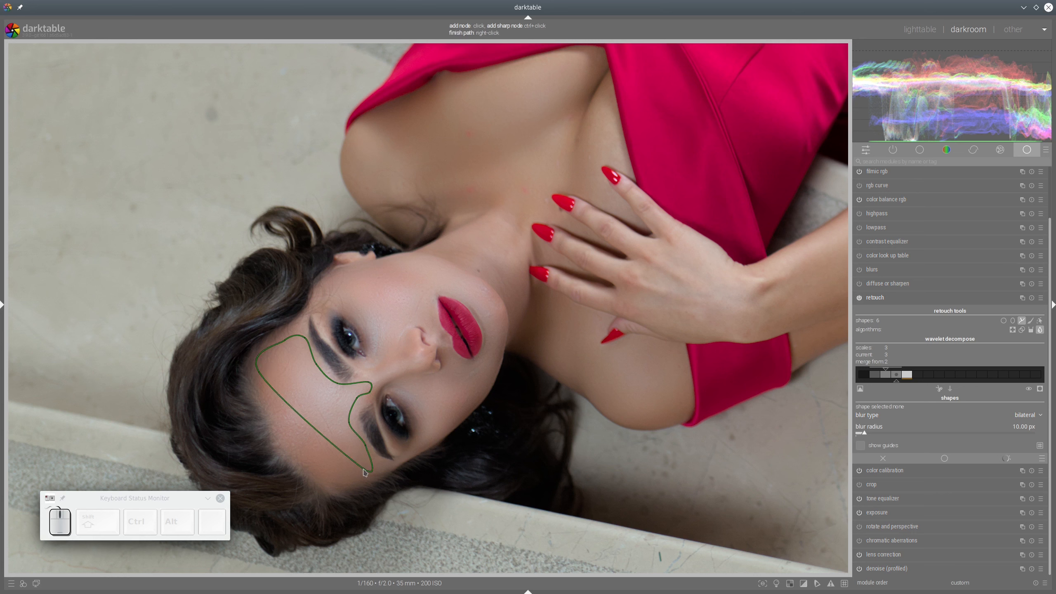
right_click(365, 472)
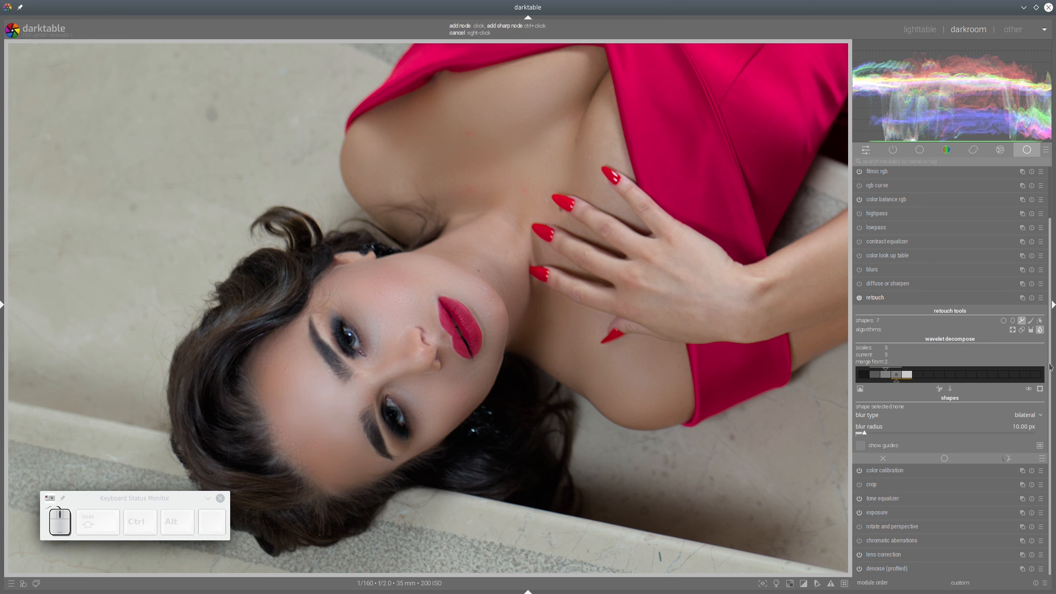
Select the new forehead path on scale 3 and set its mask opacity to 33.8% and blur type to gaussian.
left_click(1040, 320)
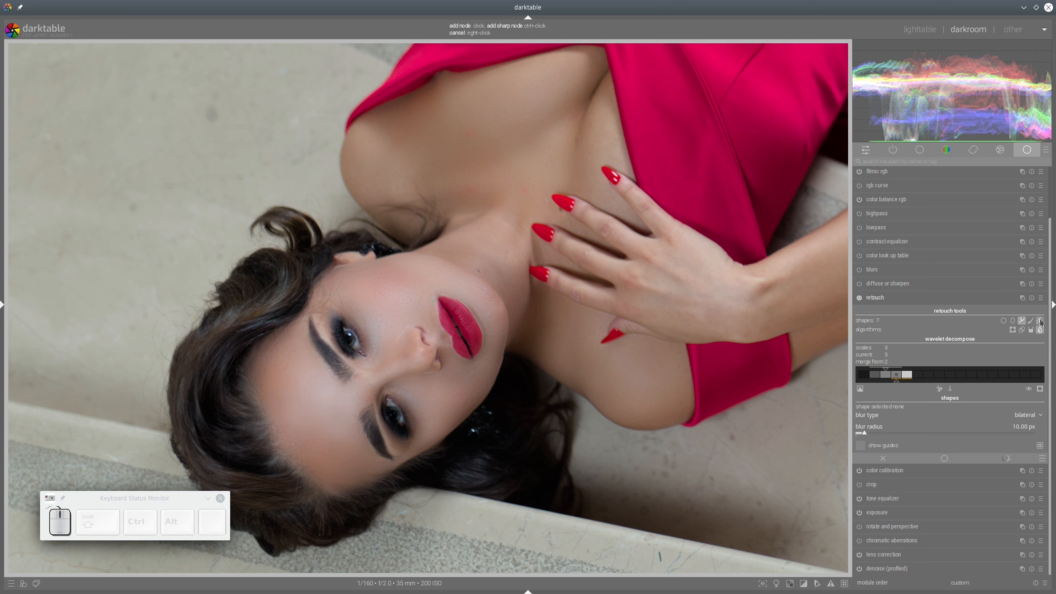
left_click(321, 415)
left_click(932, 449)
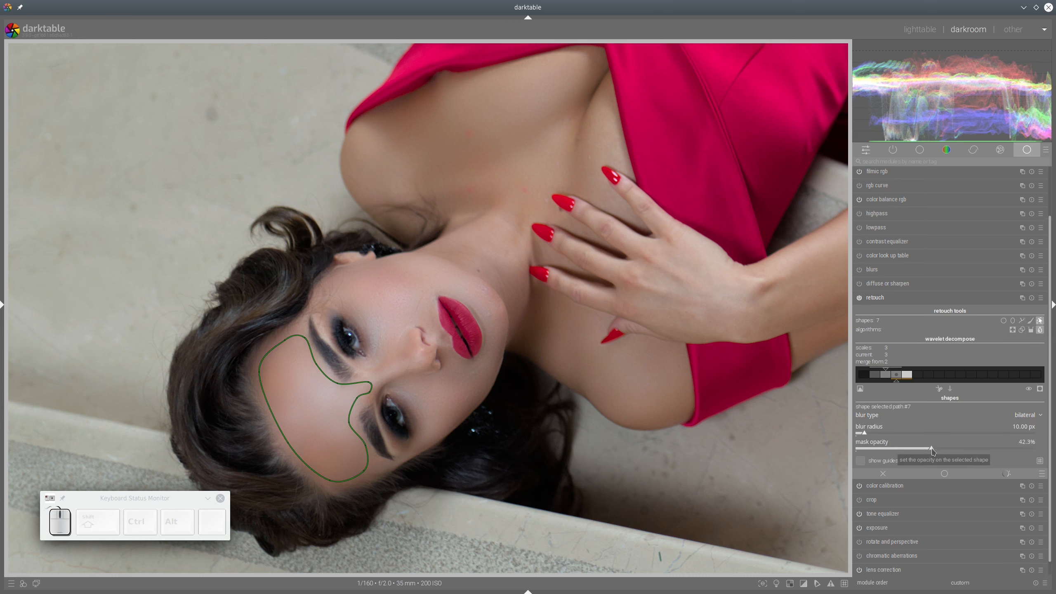
left_click(917, 449)
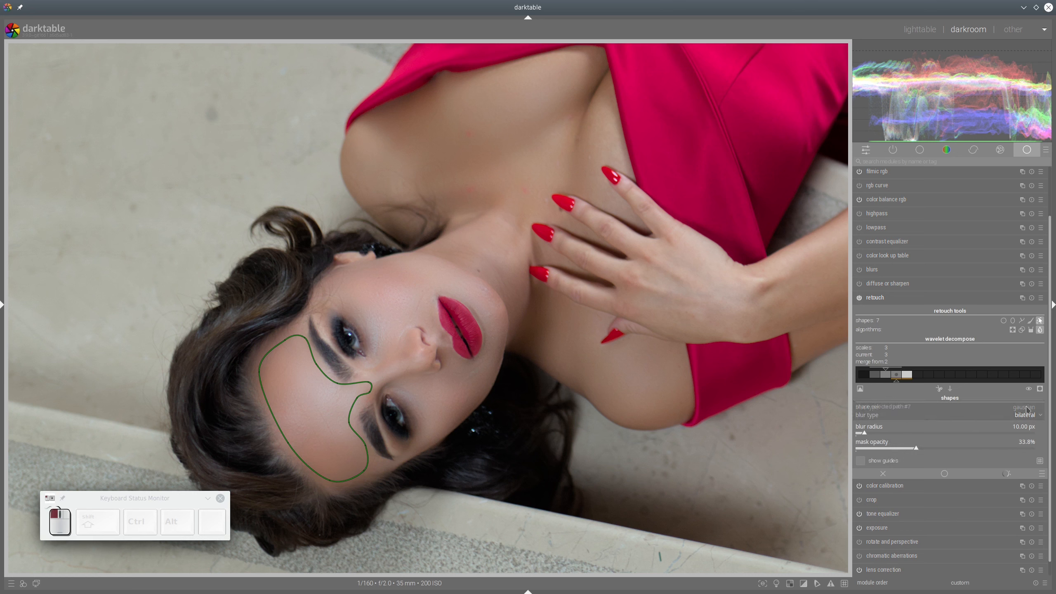
left_click(1029, 418)
left_click(1027, 407)
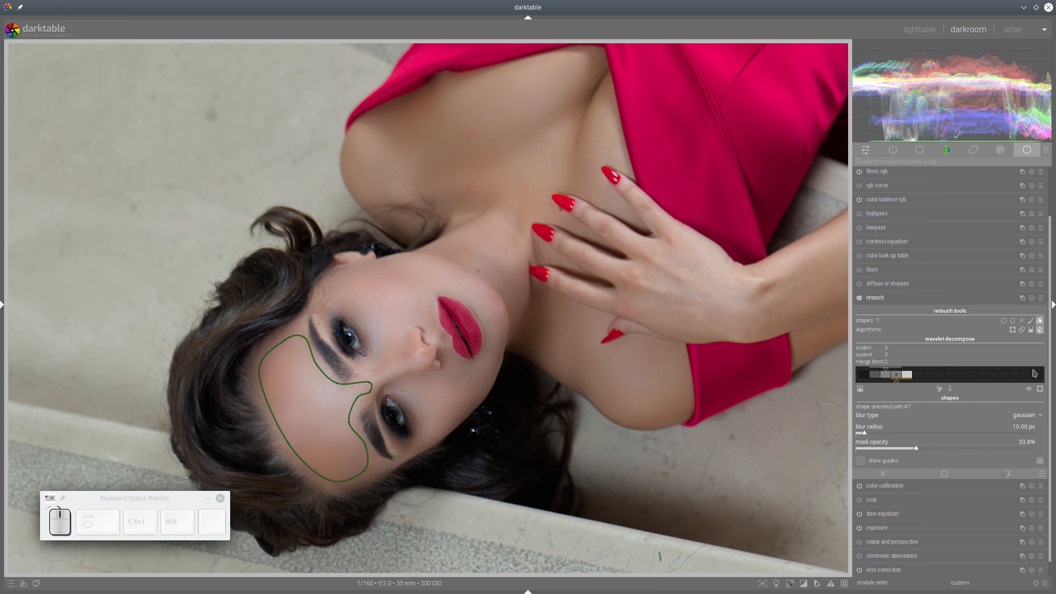
Draw blur paths on scale 3 over the cheek on the ear side and on the chin beside the lips.
left_click(1040, 321)
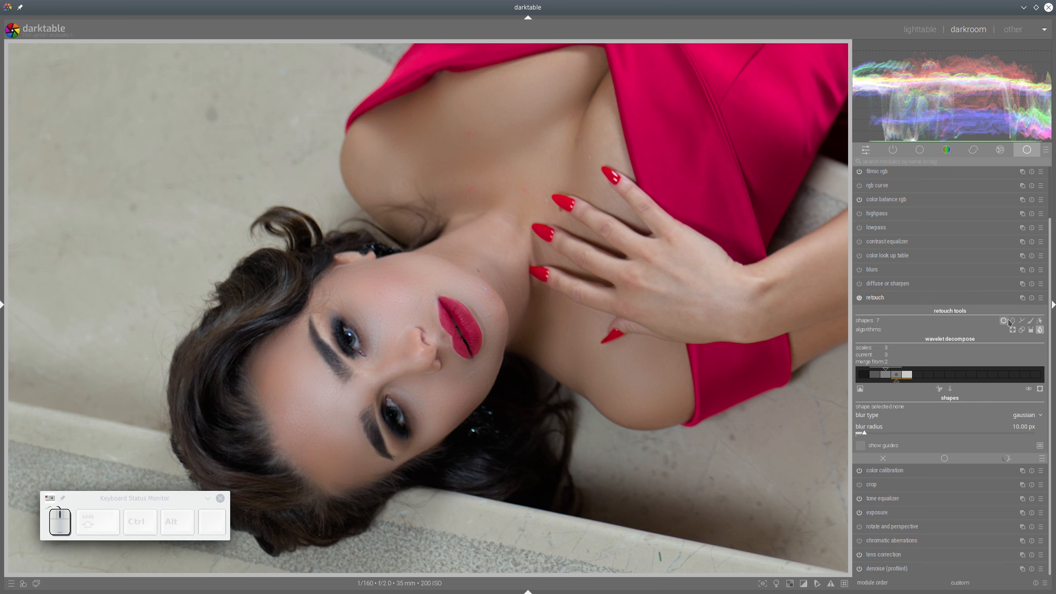
left_click(1022, 320, "ctrl")
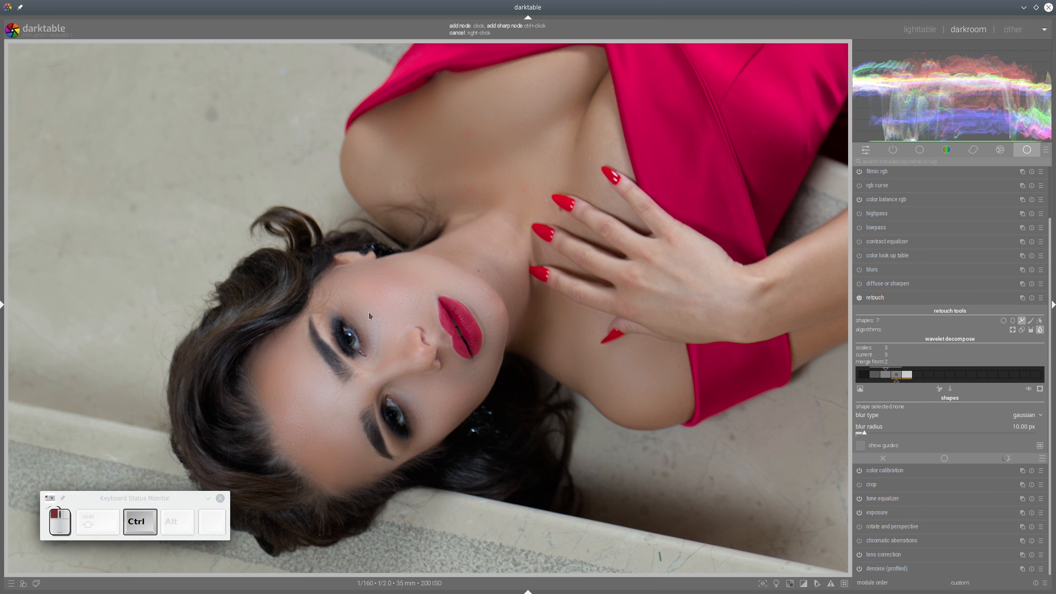
left_click(346, 286)
left_click(427, 273)
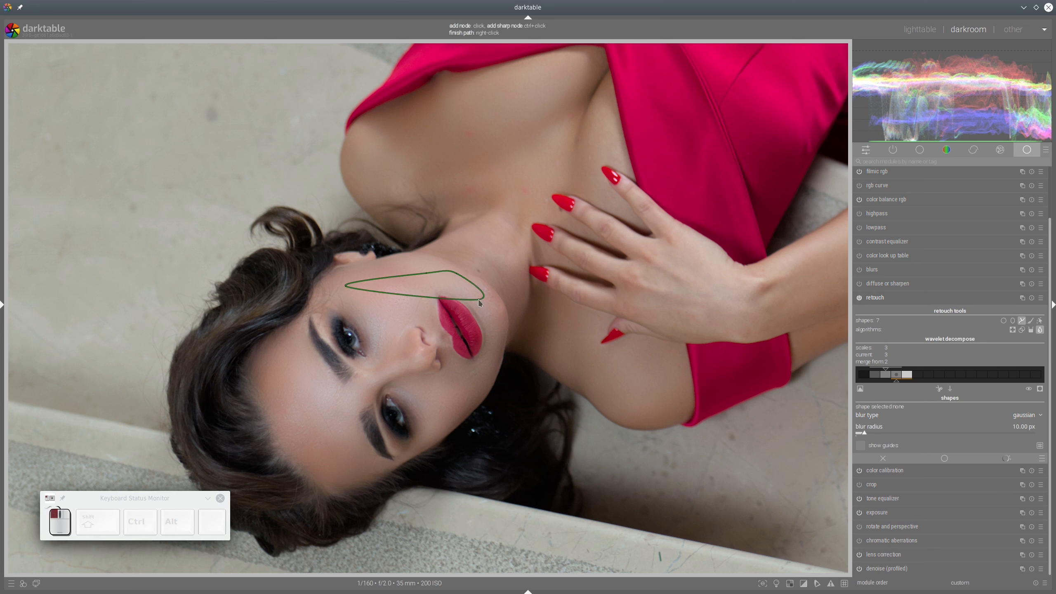
left_click(474, 294)
left_click(429, 299)
left_click(423, 314)
left_click(405, 325)
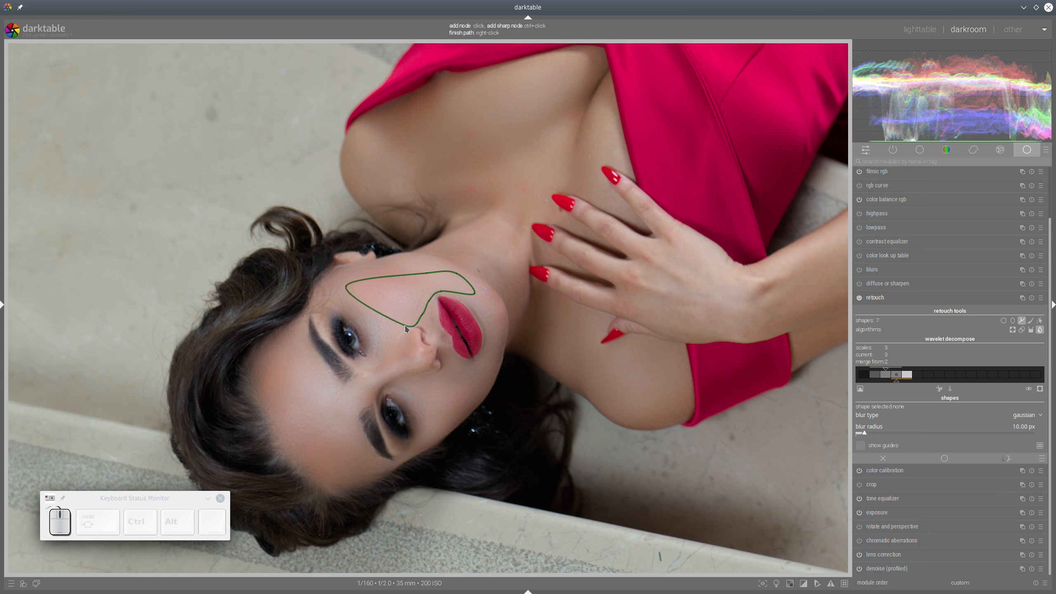
right_click(464, 284)
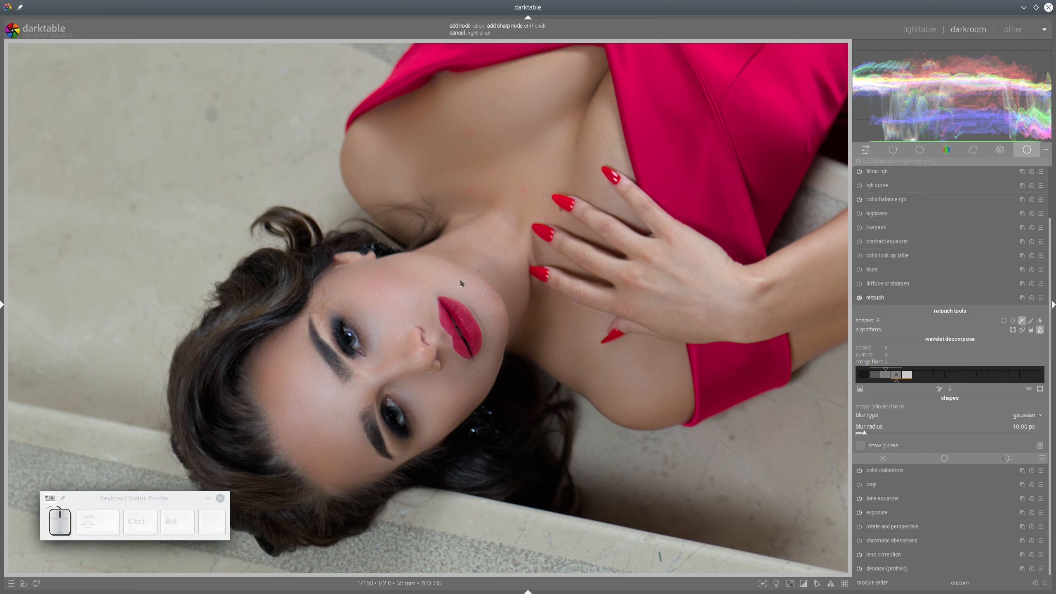
left_click(482, 283)
right_click(482, 301)
Draw a blur path on scale 3 across the opposite cheek, from beside the nose around the lips and below the eye.
left_click_drag(401, 385, 431, 377)
left_click(452, 354)
left_click(467, 372)
left_click(492, 365)
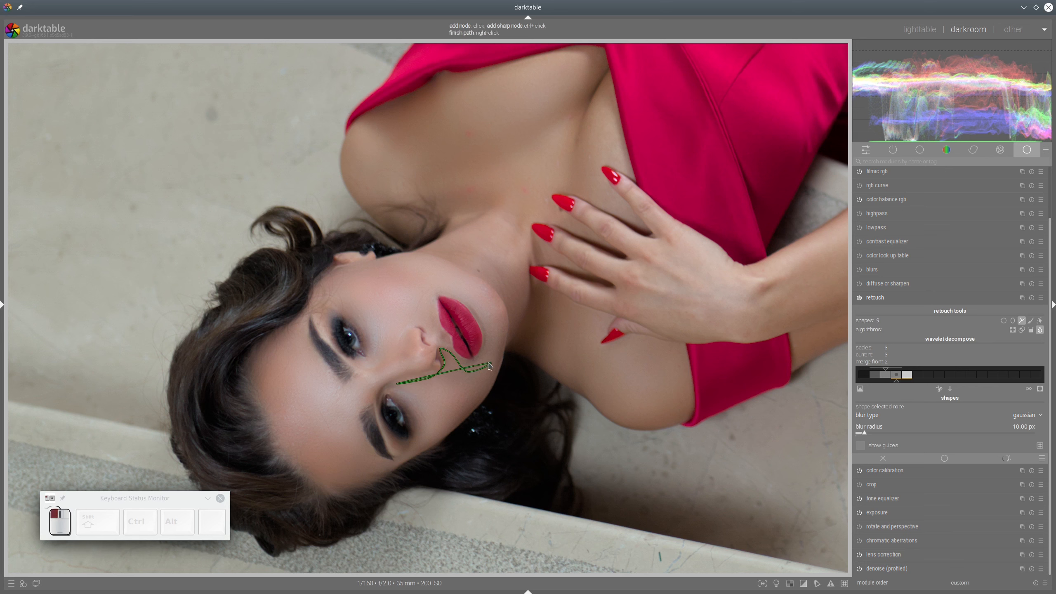
left_click(480, 392)
left_click(458, 423)
left_click(421, 441)
left_click(431, 419)
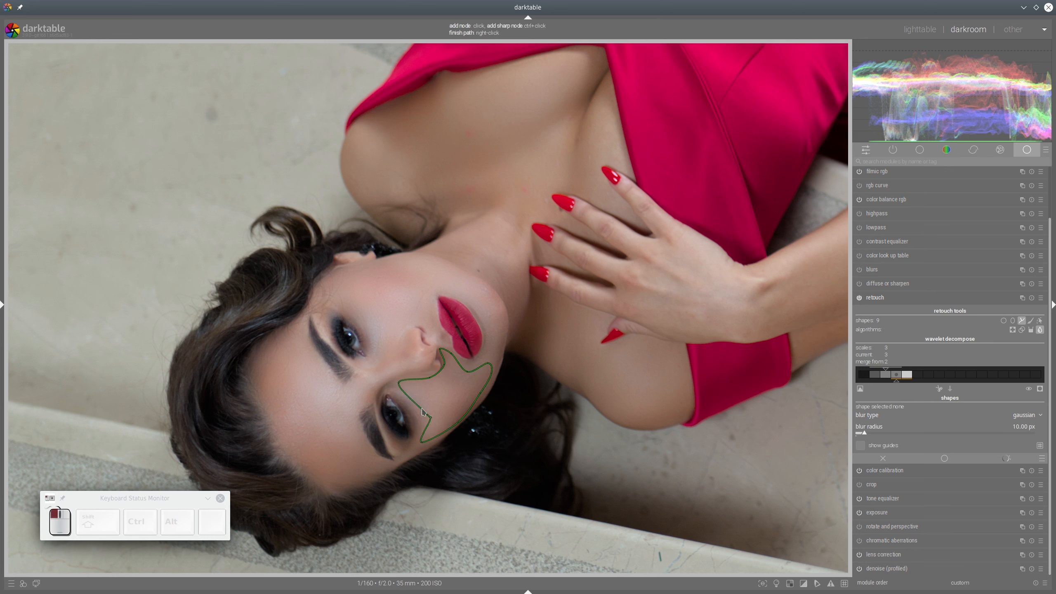
left_click(402, 387)
right_click(398, 381)
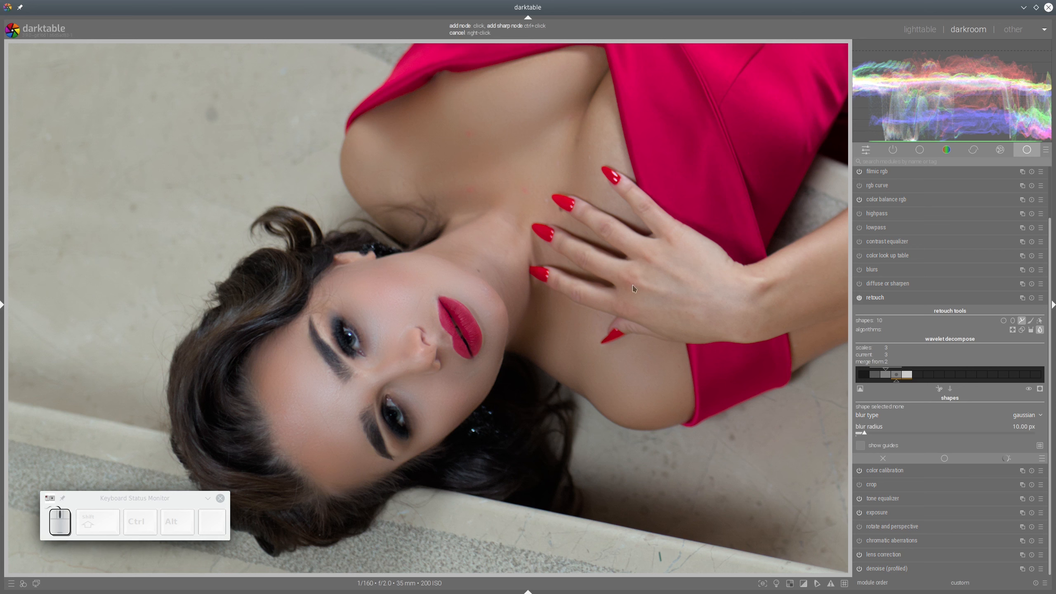
Switch to the heal algorithm on scale 4 and place a small healing circle at 100% opacity on the red spot on the chest.
left_click(1013, 329)
left_click(907, 402)
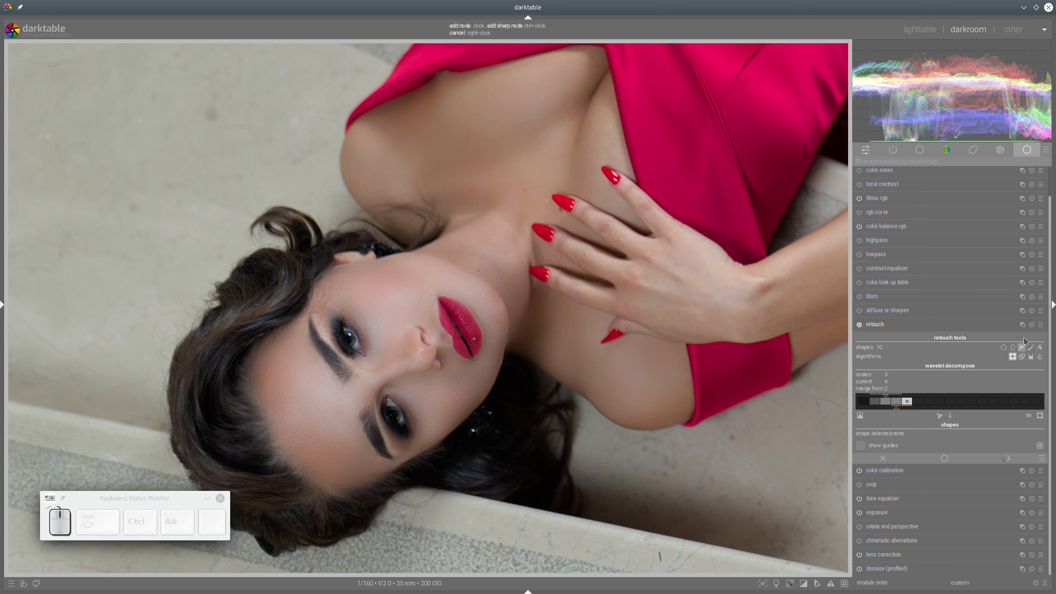
left_click(1003, 349)
scroll(474, 144, "up", 3)
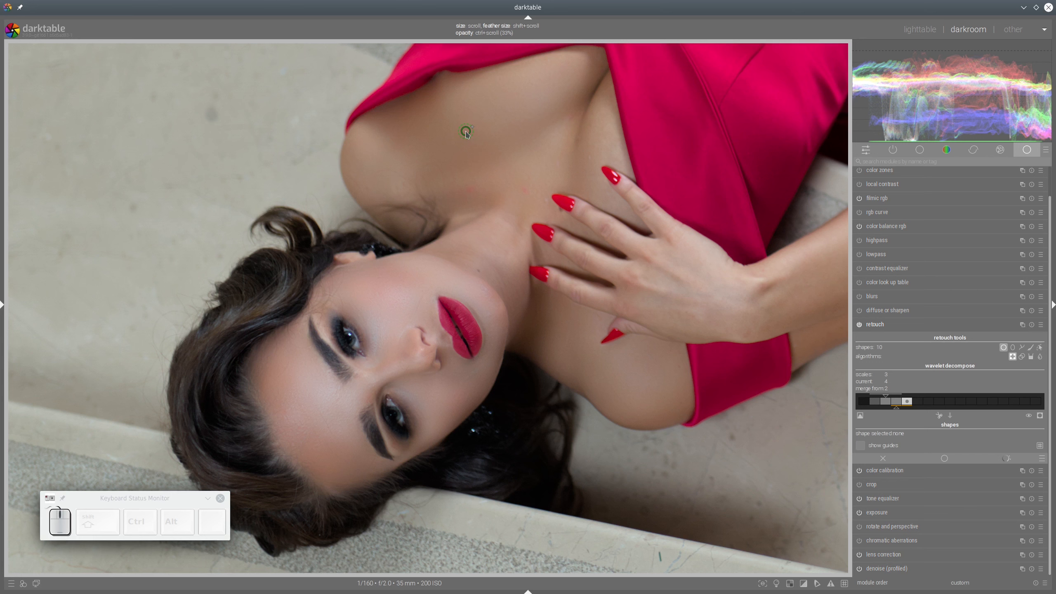
key("ctrl")
scroll(466, 133, "up", 4)
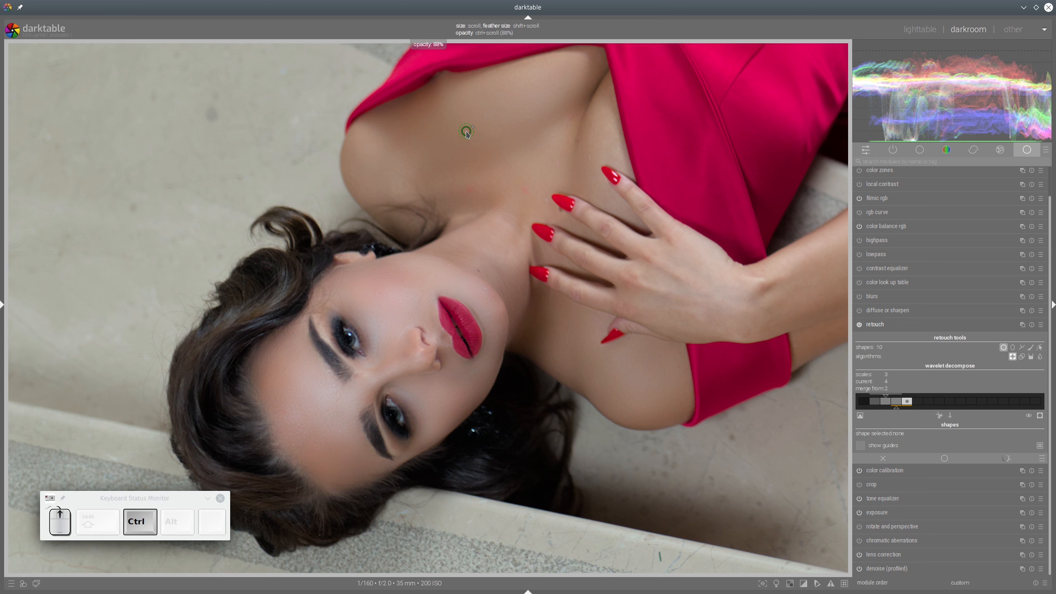
scroll(466, 134, "up", 3)
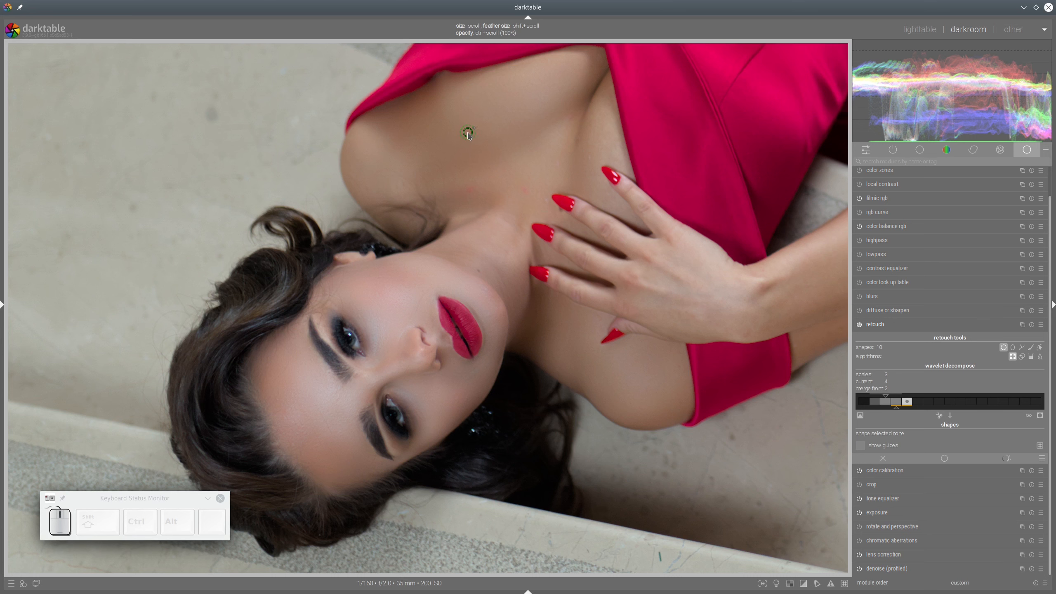
left_click(467, 133)
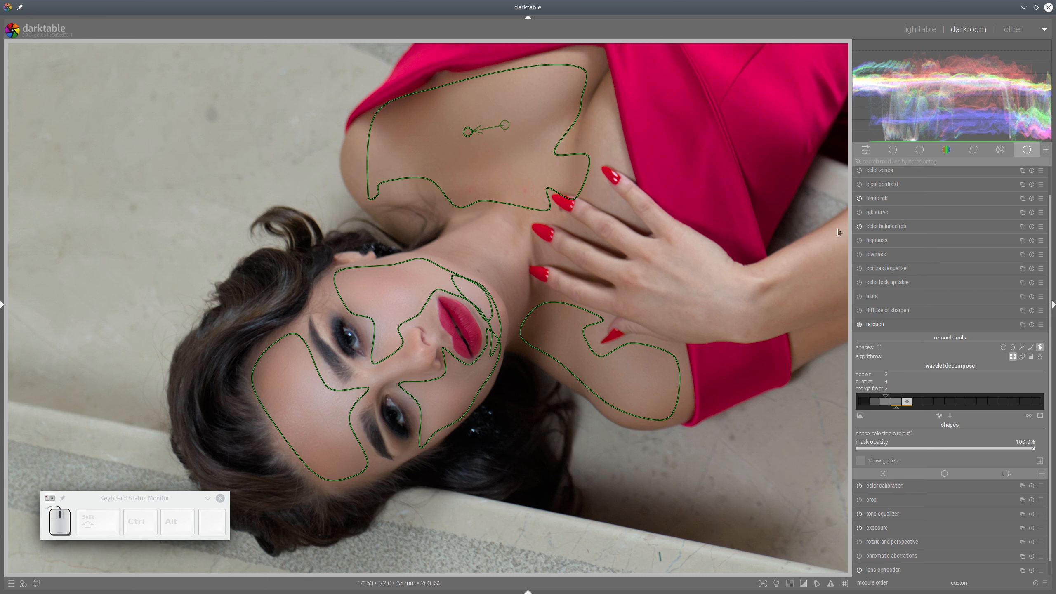
Heal the two red spots near the collarbone with small circles on scale 4 and collapse the retouch module.
left_click(1040, 348)
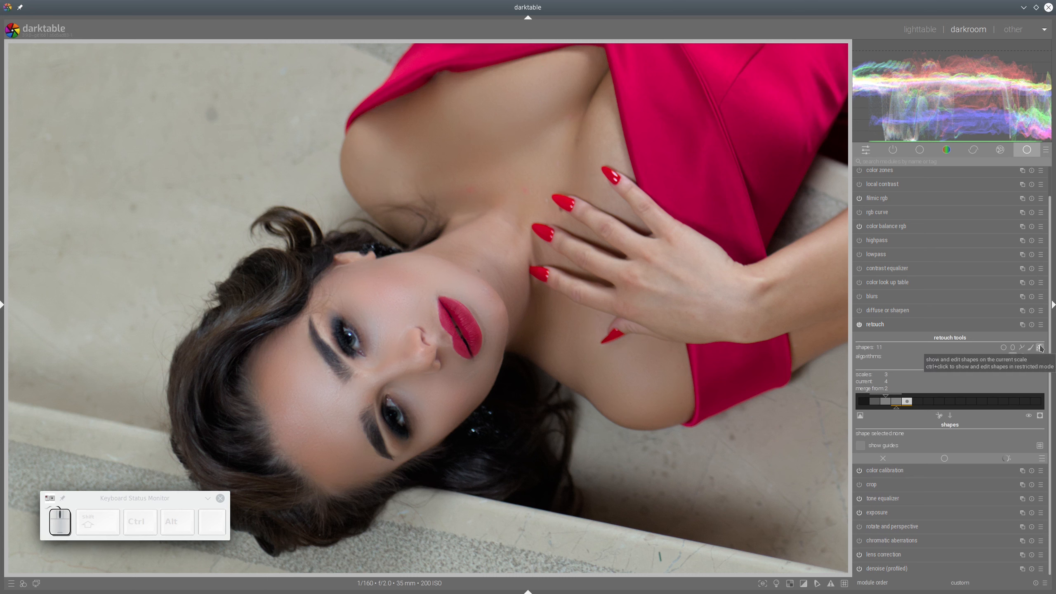
left_click(1005, 351, "ctrl")
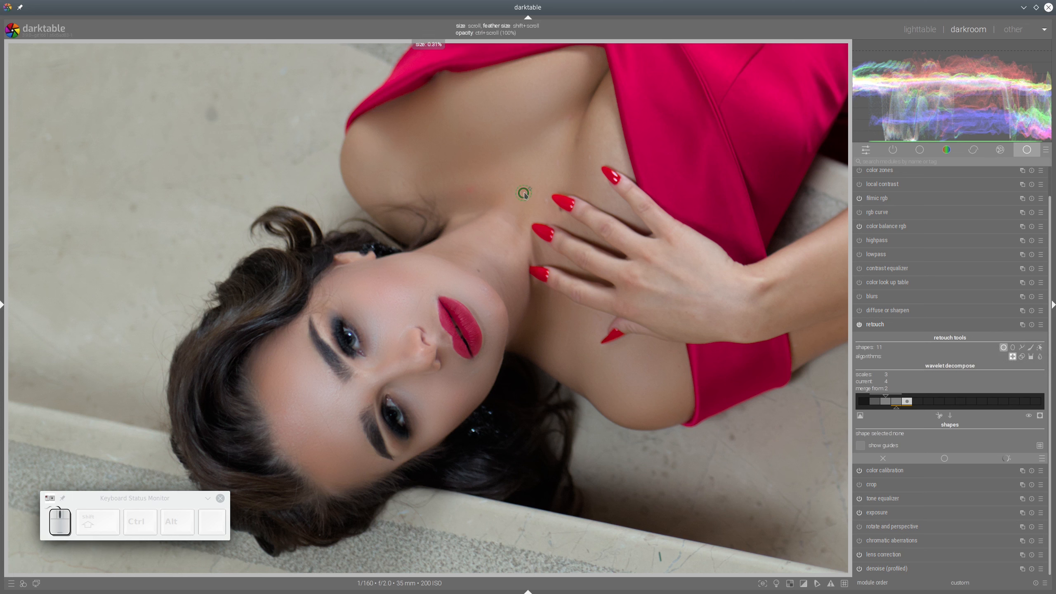
left_click(525, 194)
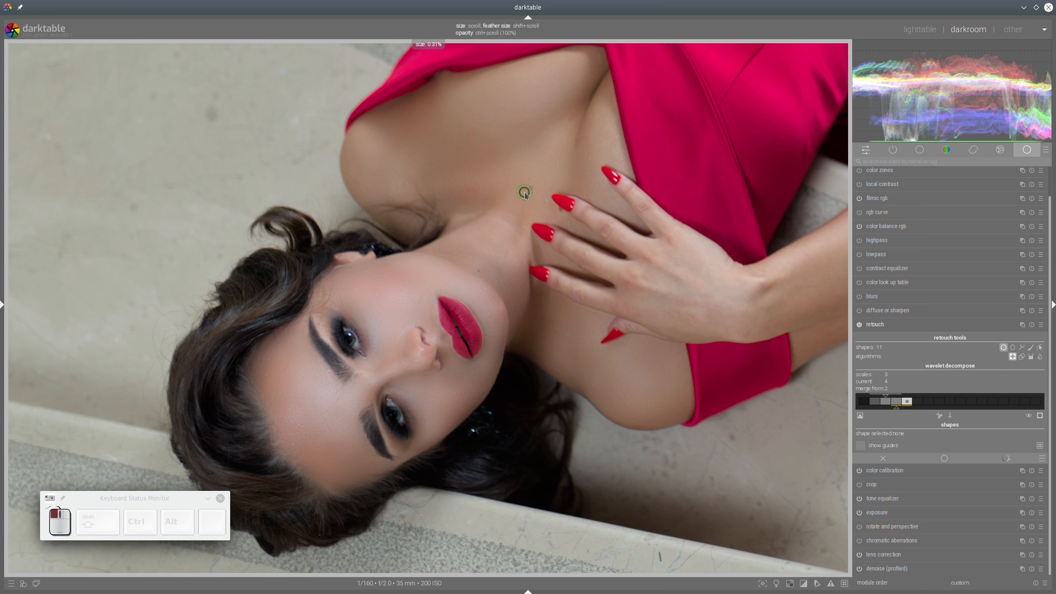
left_click(473, 190)
left_click(900, 329)
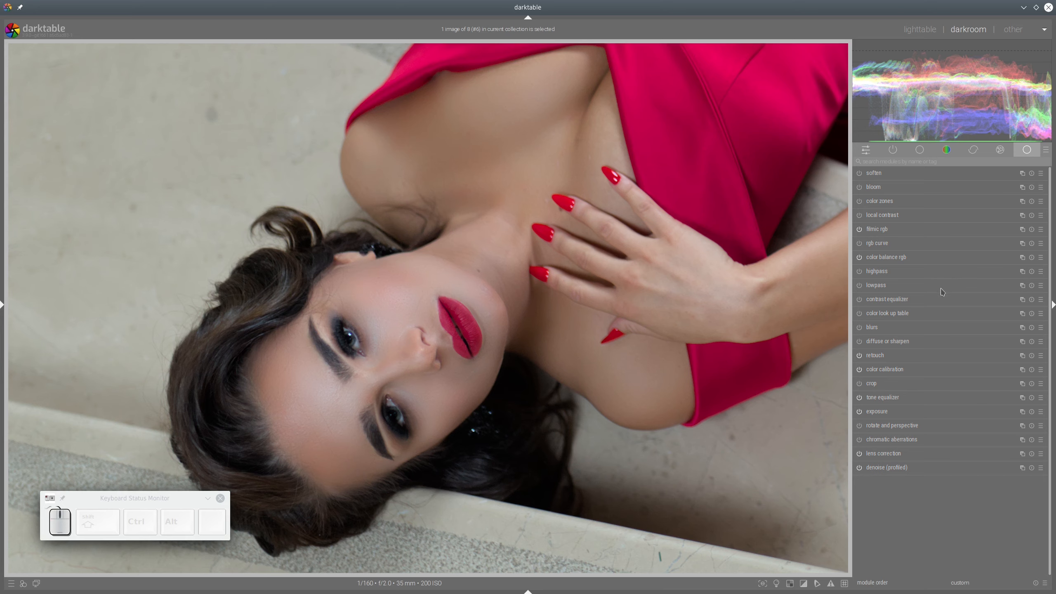
Create a new retouch instance, set its wavelet decompose to 1 scale and select scale 2.
scroll(769, 284, "down", 4)
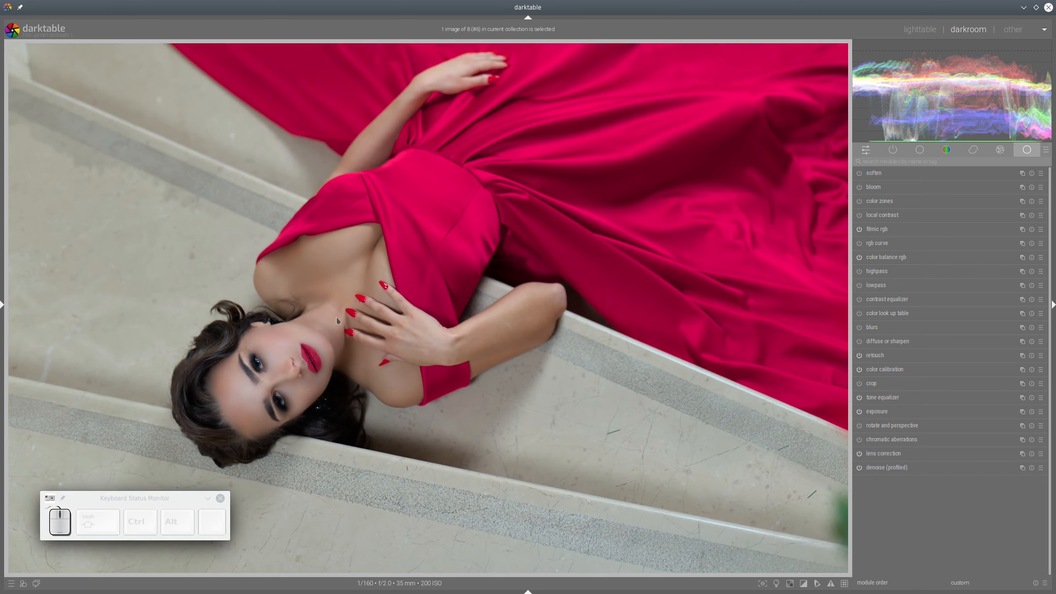
scroll(287, 369, "up", 3)
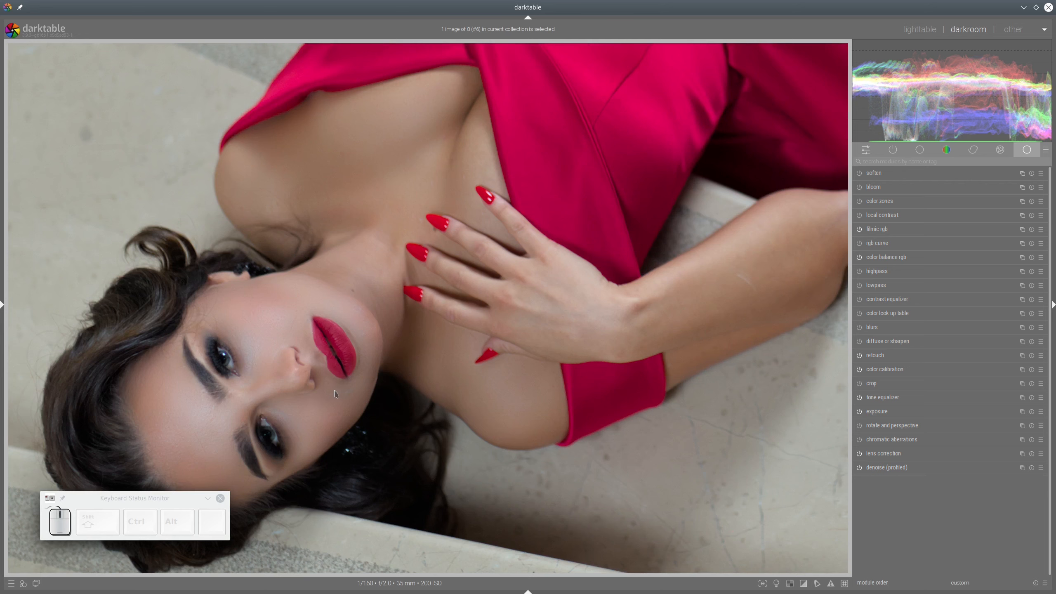
left_click(1022, 355)
left_click(992, 372)
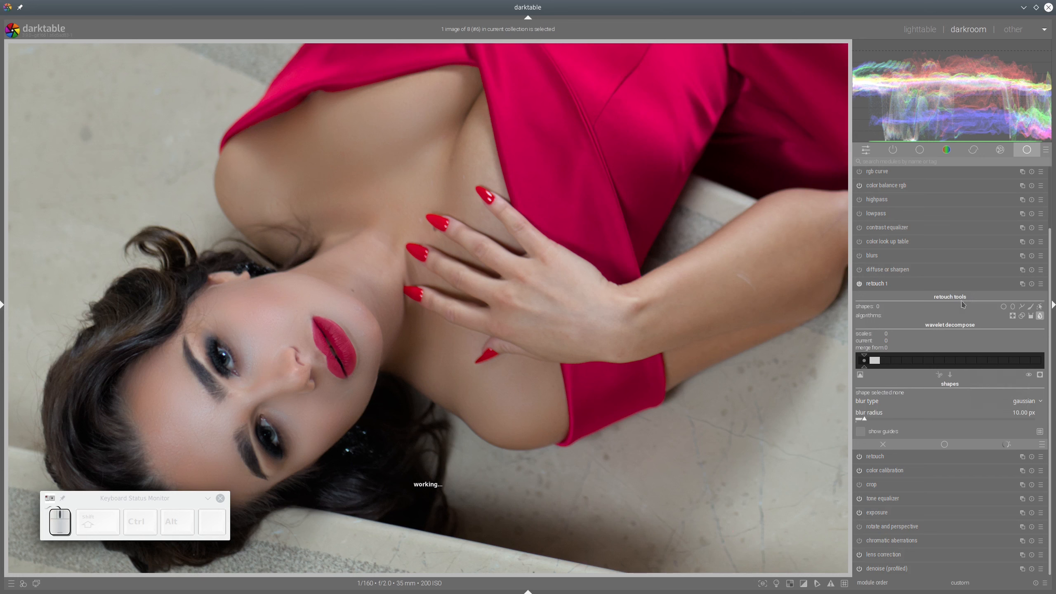
left_click_drag(865, 368, 876, 368)
left_click(886, 360)
Enable uniform blending for the new retouch instance and set the blend mode to chromaticity.
left_click(945, 444)
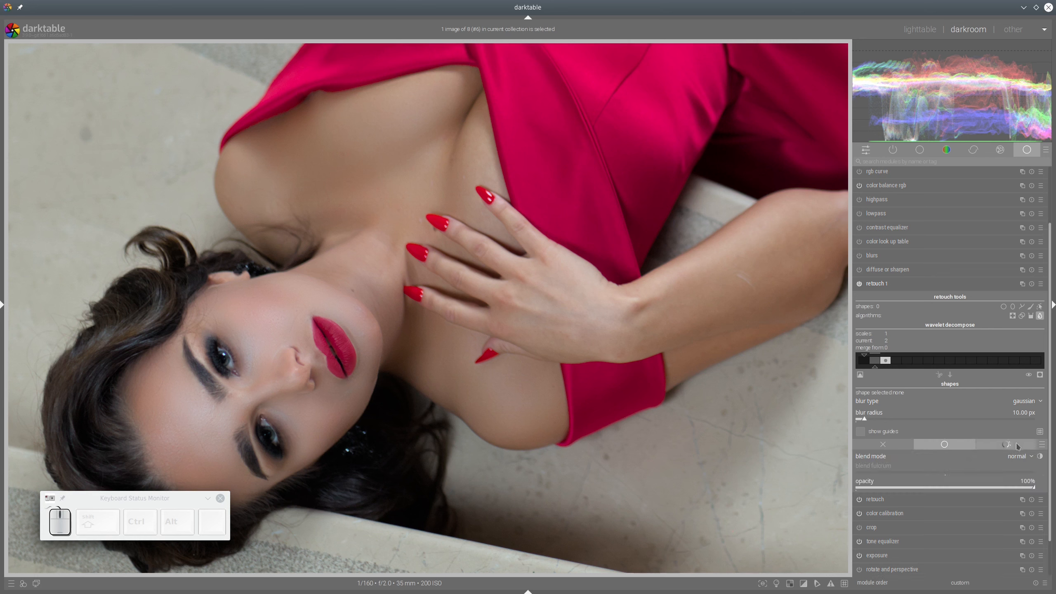
left_click(1018, 455)
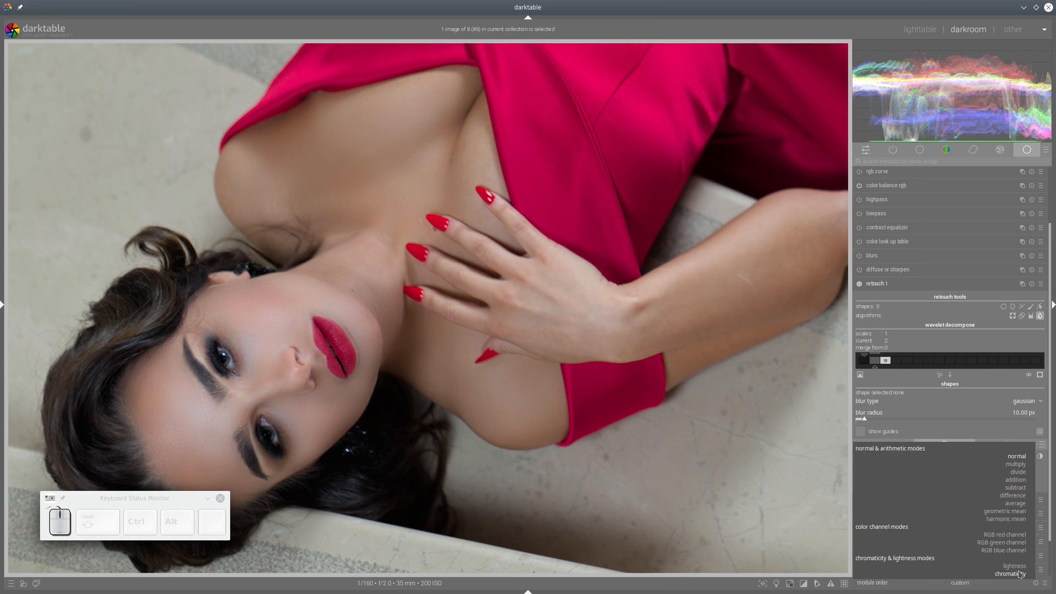
left_click(1019, 574)
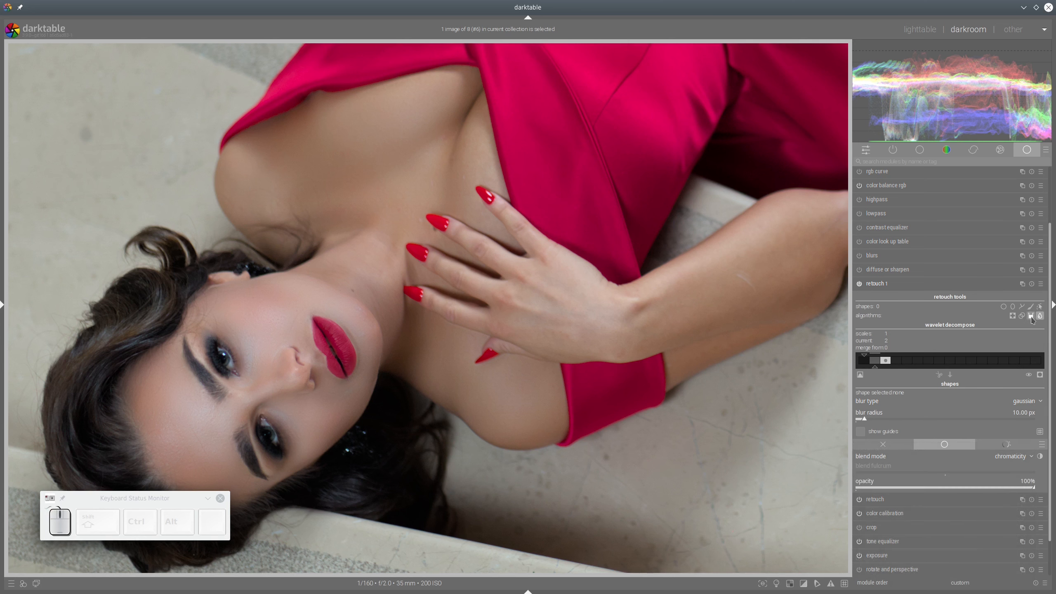
Choose the fill algorithm, set the fill mode to color and pick the fill color from the forehead skin.
left_click(1031, 316)
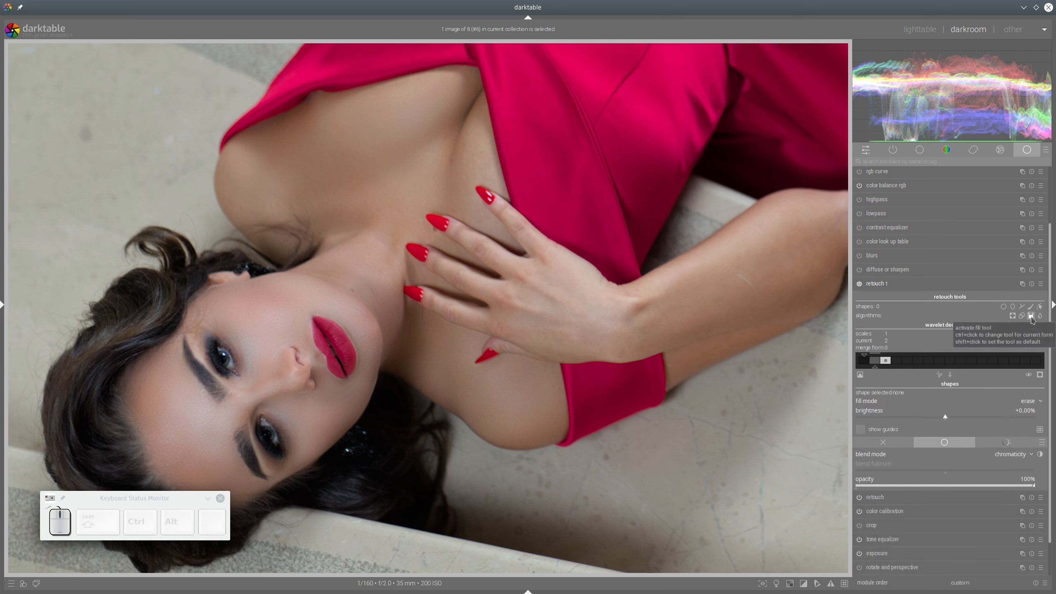
left_click(1034, 404)
left_click(1037, 401)
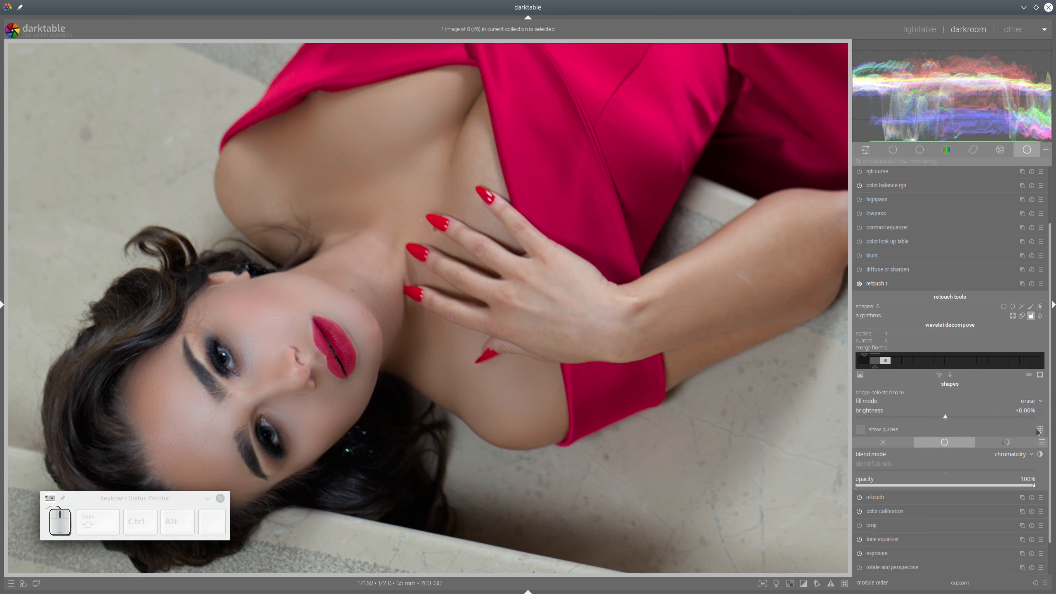
left_click(1032, 404)
left_click(1030, 410)
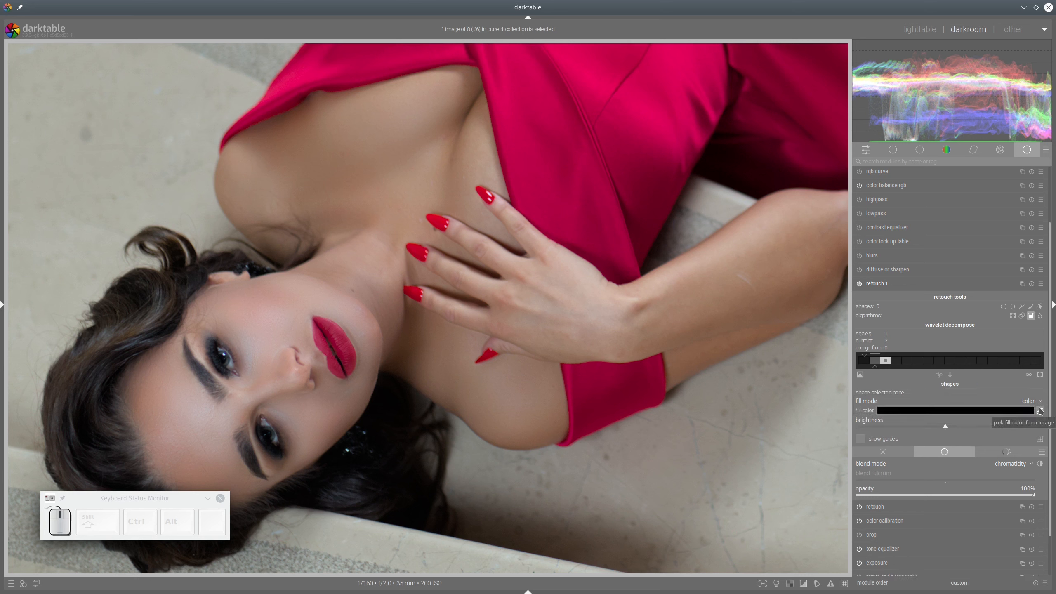
left_click(1040, 411)
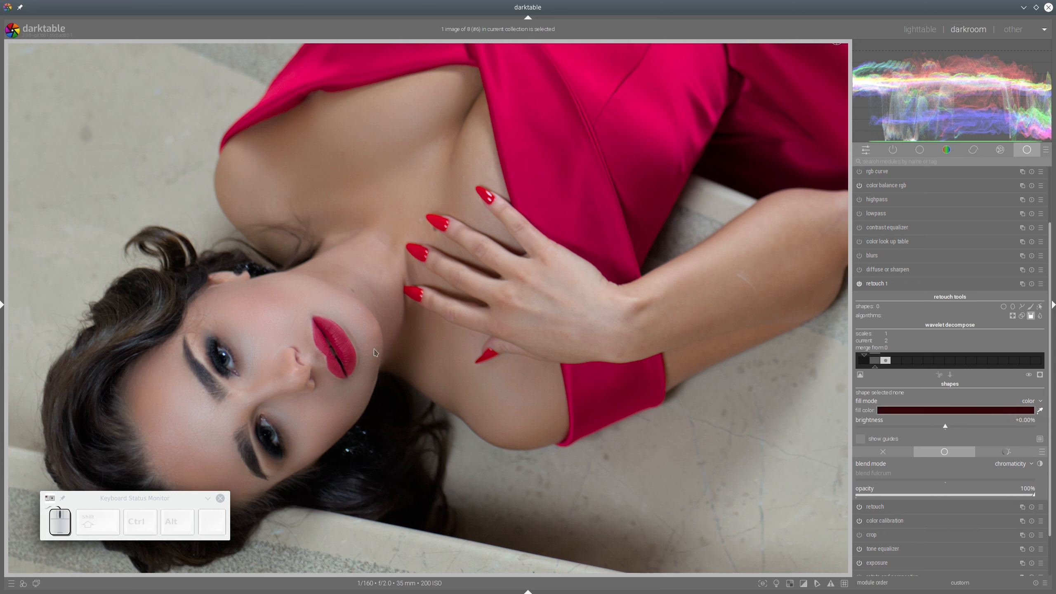
left_click(167, 396)
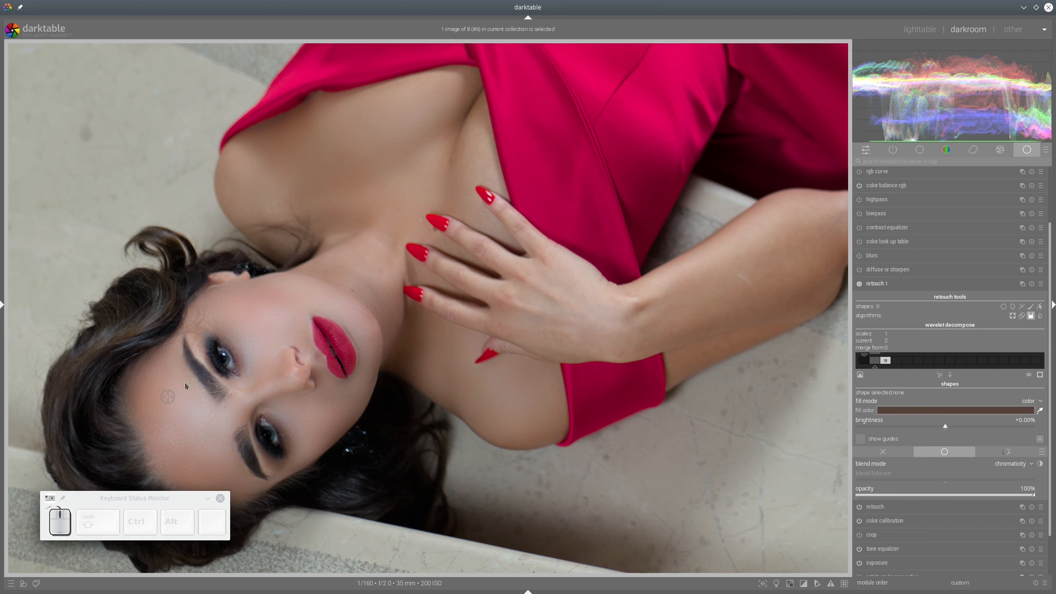
Draw a fill path around the forehead, between the eyebrows and below the hairline.
left_click(1022, 307)
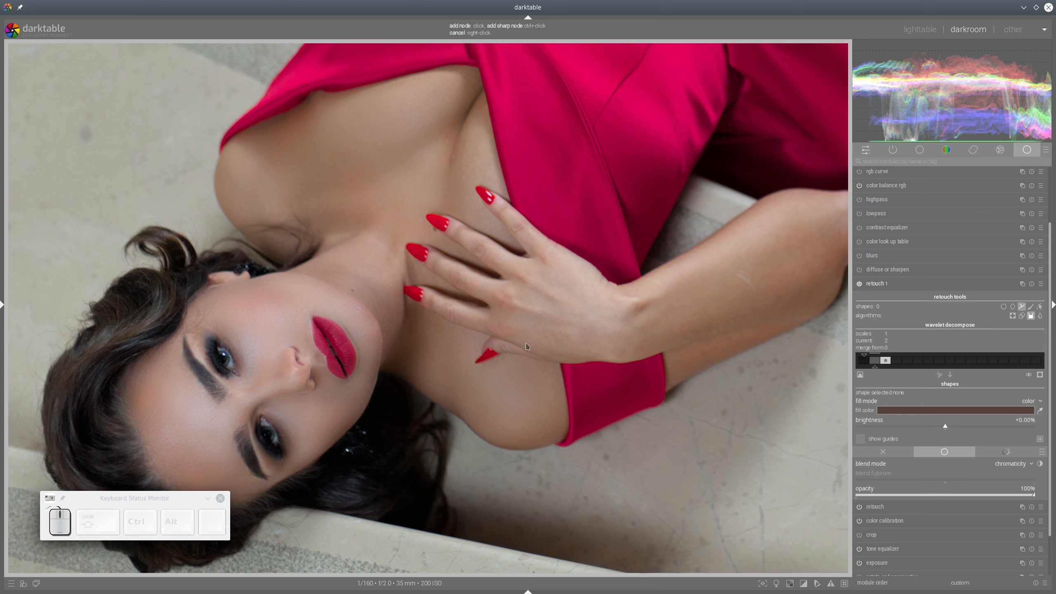
left_click(156, 432)
left_click(172, 404)
left_click(182, 371)
left_click(202, 397)
left_click(238, 400)
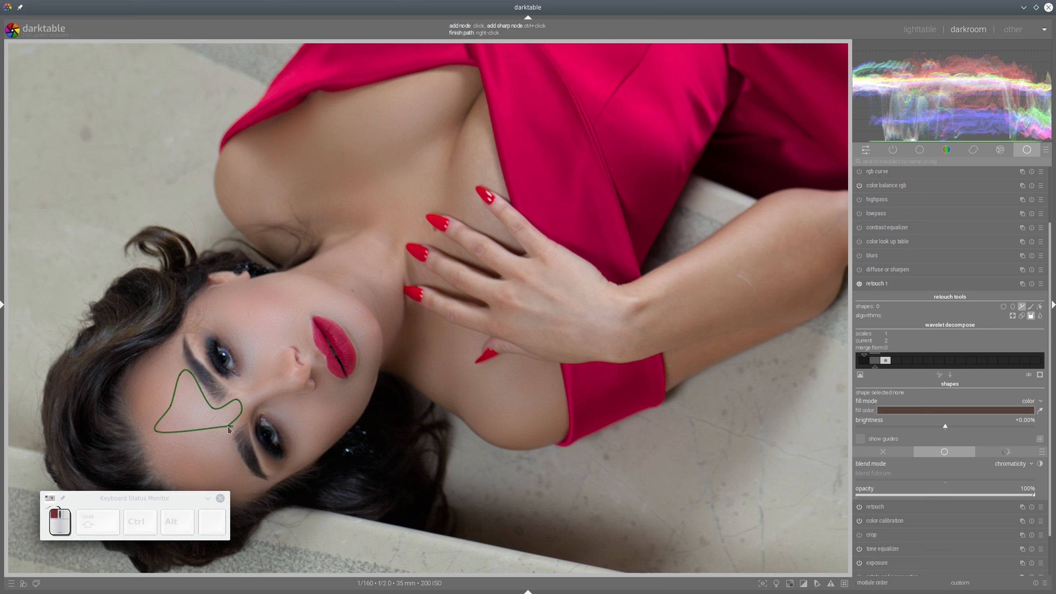
left_click(228, 429)
left_click(220, 460)
left_click(168, 447)
left_click(149, 453)
right_click(149, 453)
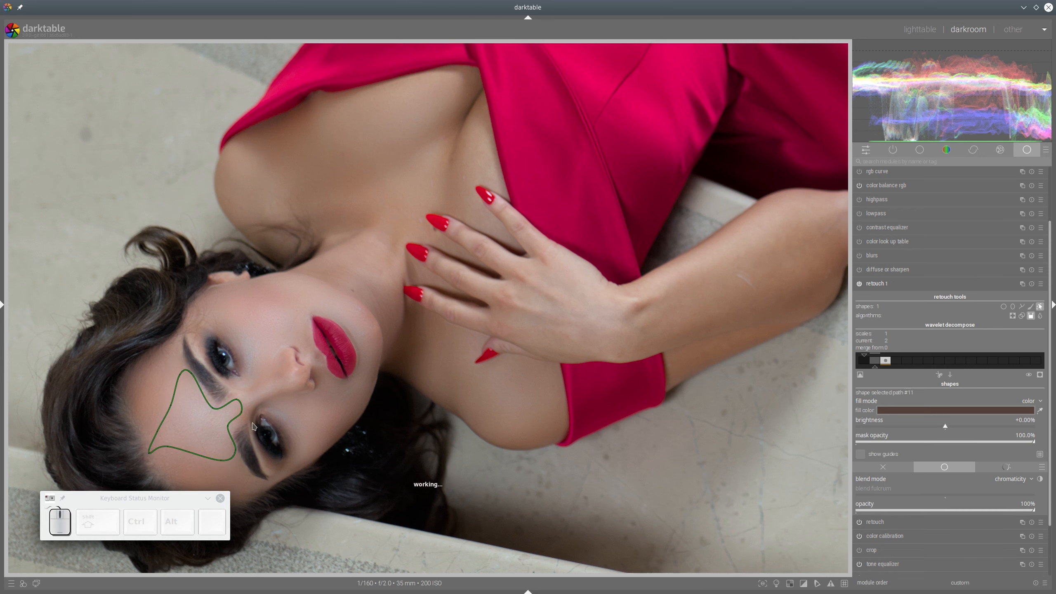
Nudge the forehead fill path slightly, widen its feathering and hide the shape outlines.
left_click_drag(193, 421, 191, 422)
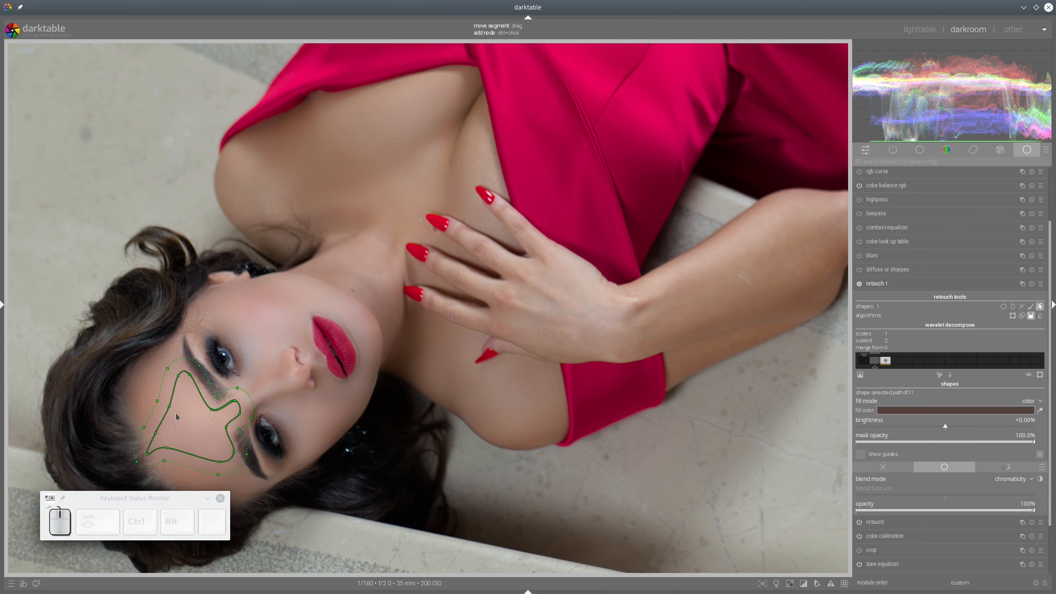
scroll(215, 401, "up", 2, "shift")
left_click(1040, 307)
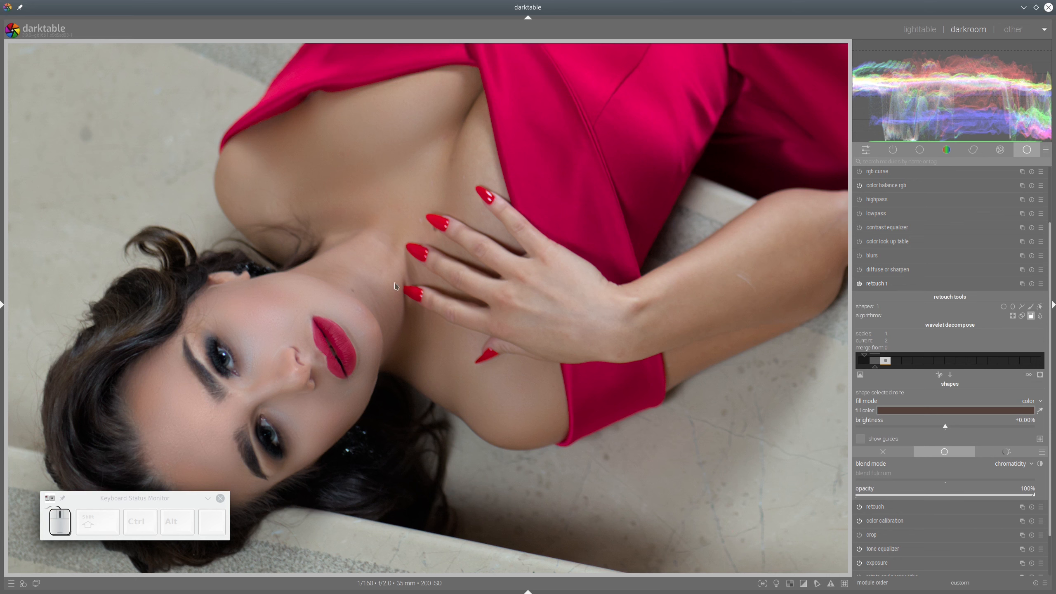
Add a chromaticity fill path on the cheek beneath the eye, end shape drawing and collapse the second retouch instance.
left_click(1021, 307, "ctrl")
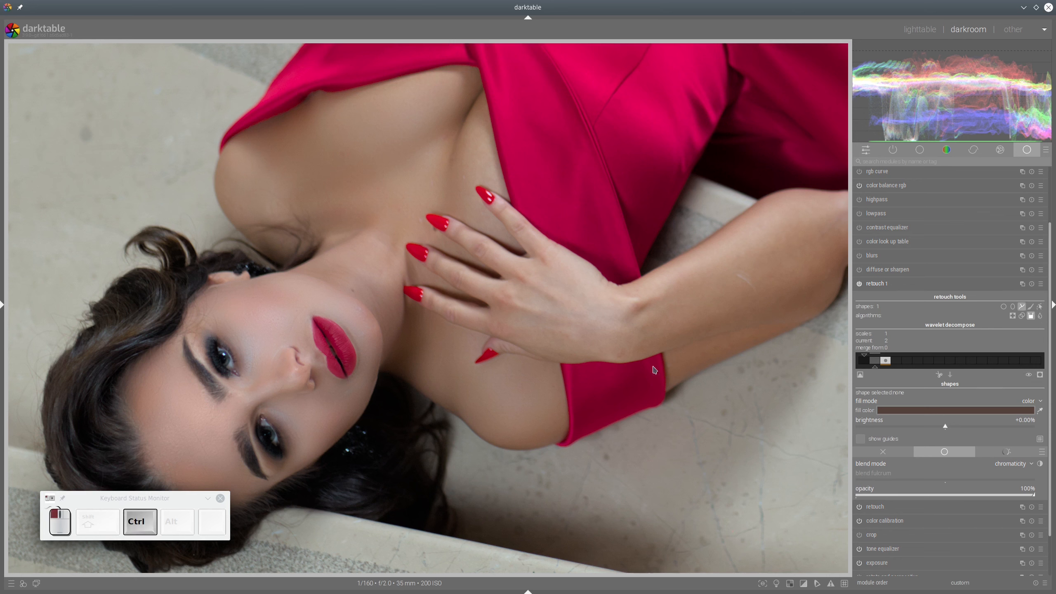
left_click(244, 365)
left_click(237, 325)
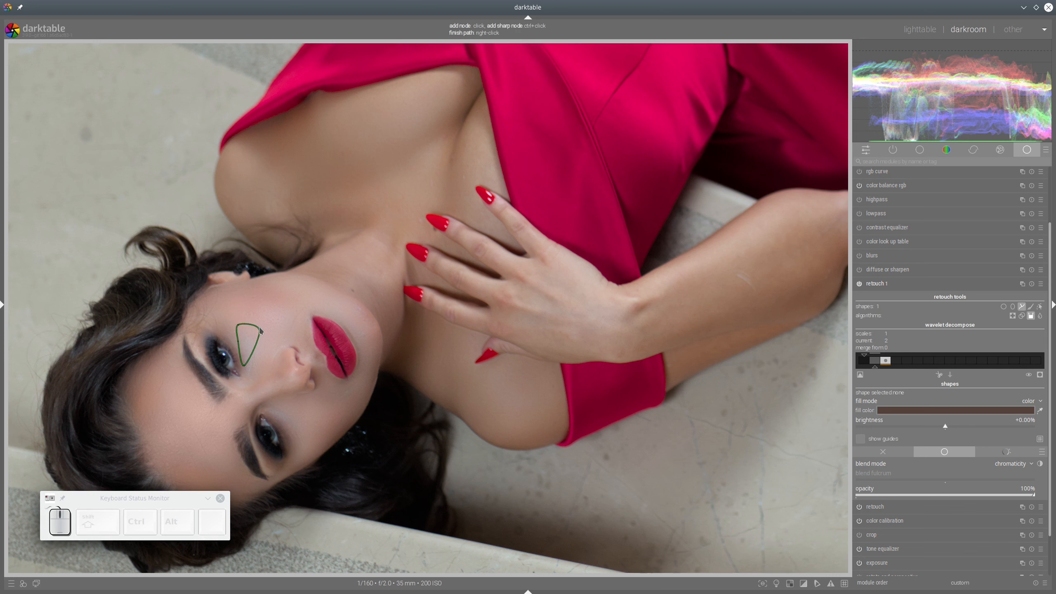
left_click(294, 337)
right_click(256, 375)
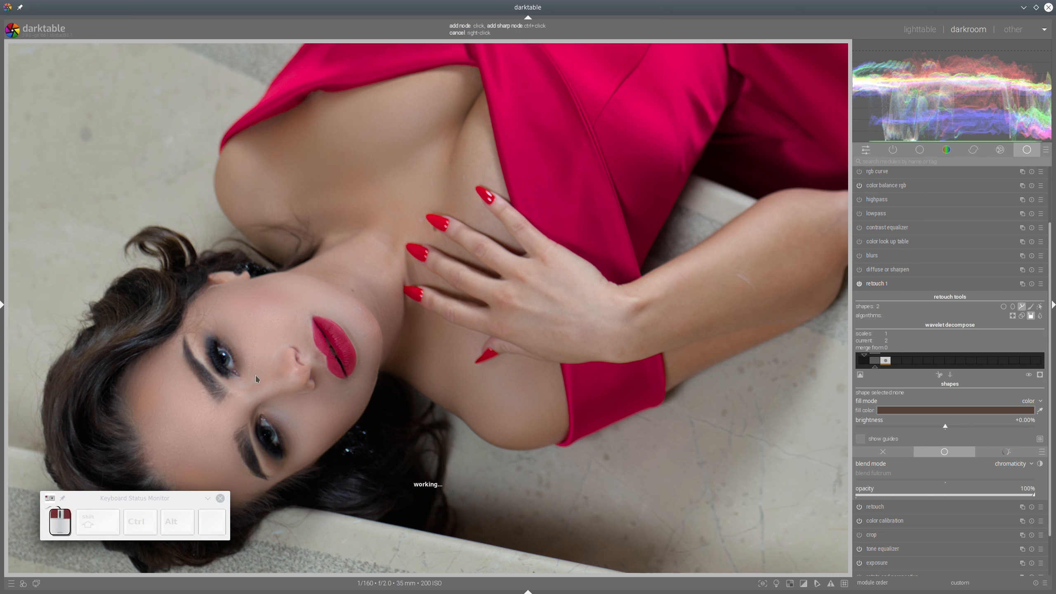
left_click(275, 403)
right_click(271, 416)
left_click(902, 287)
scroll(374, 354, "down", 4)
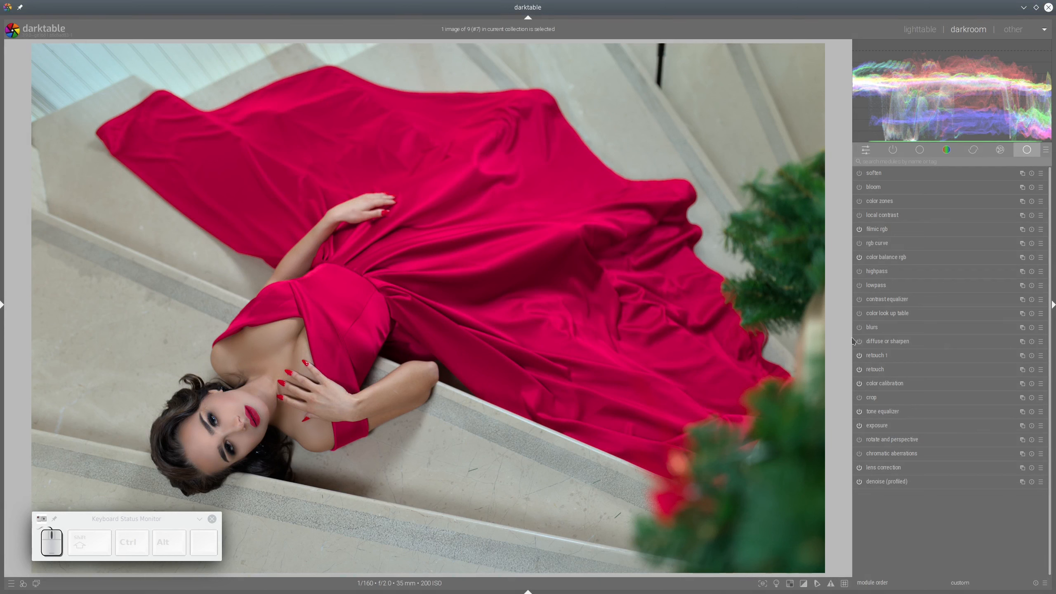
Load the 10-iteration, 384 px radius span preset in diffuse or sharpen, then set central radius to 473 px and edge threshold to +0.78.
left_click(885, 343)
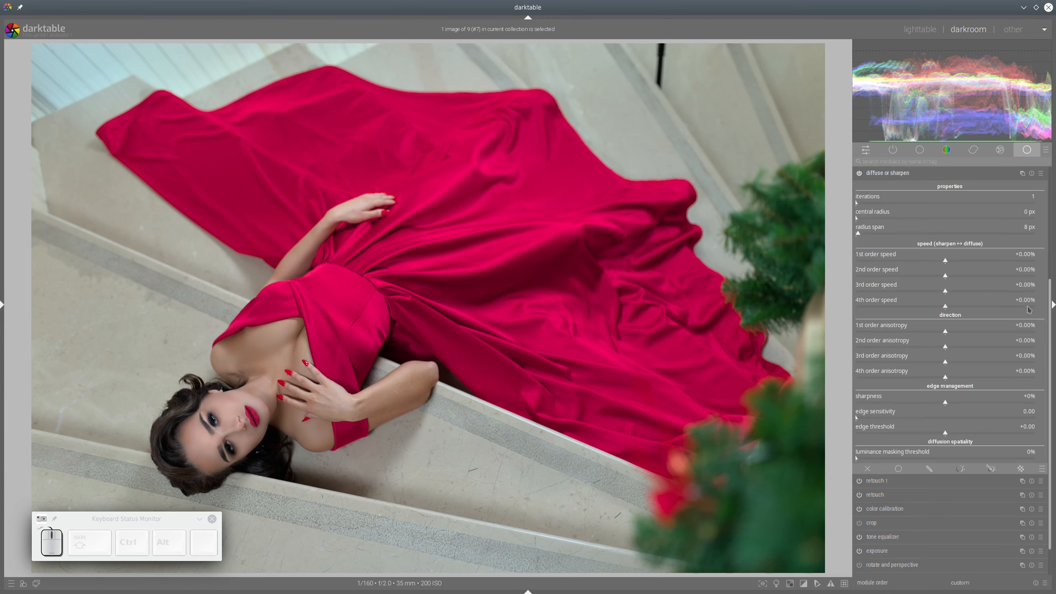
left_click(1041, 173)
left_click(961, 288)
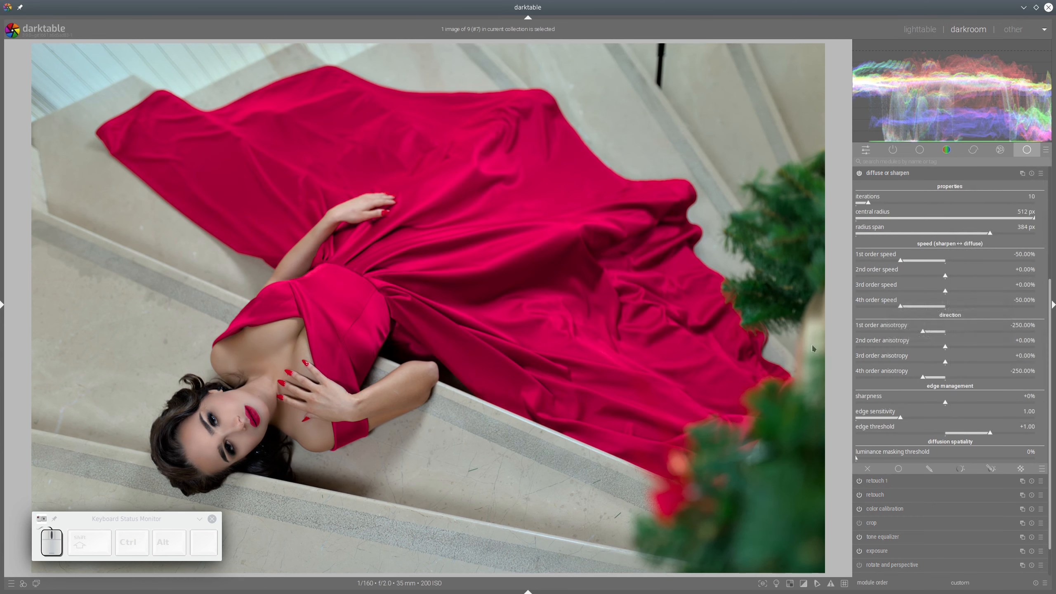
left_click(1022, 223)
left_click(982, 434)
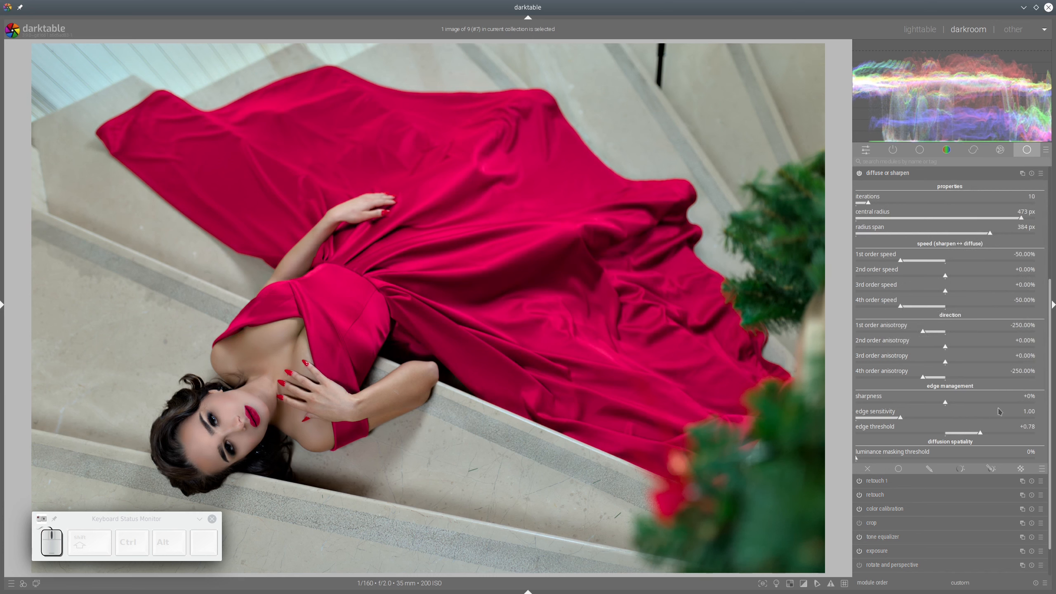
left_click(860, 173)
left_click(880, 180)
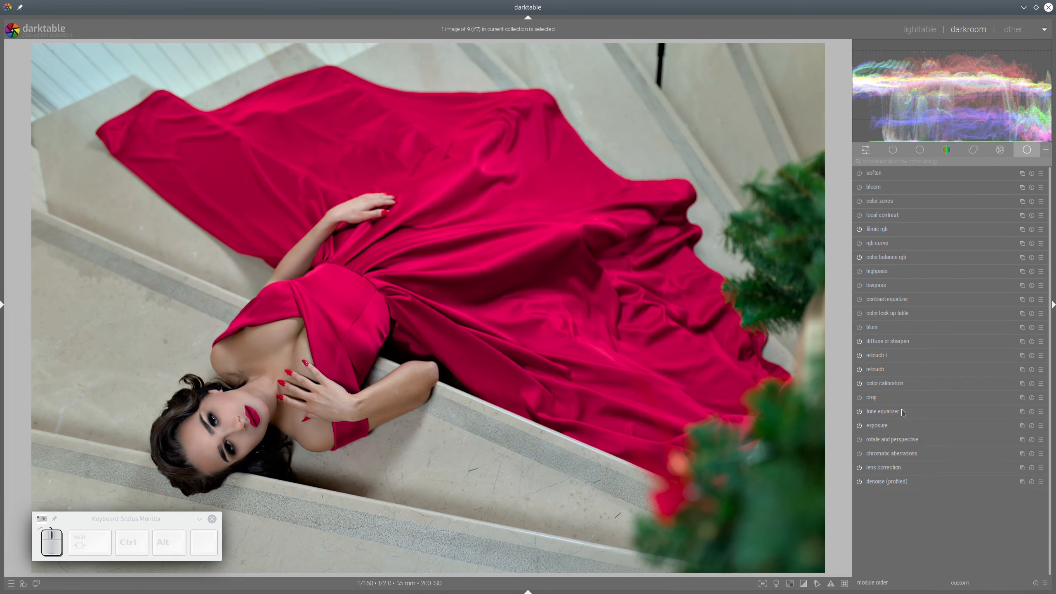
Examine the portrait up close, check the tone equalizer curve and compare the photo with and without diffuse or sharpen.
scroll(247, 459, "up", 2)
left_click_drag(433, 357, 439, 349)
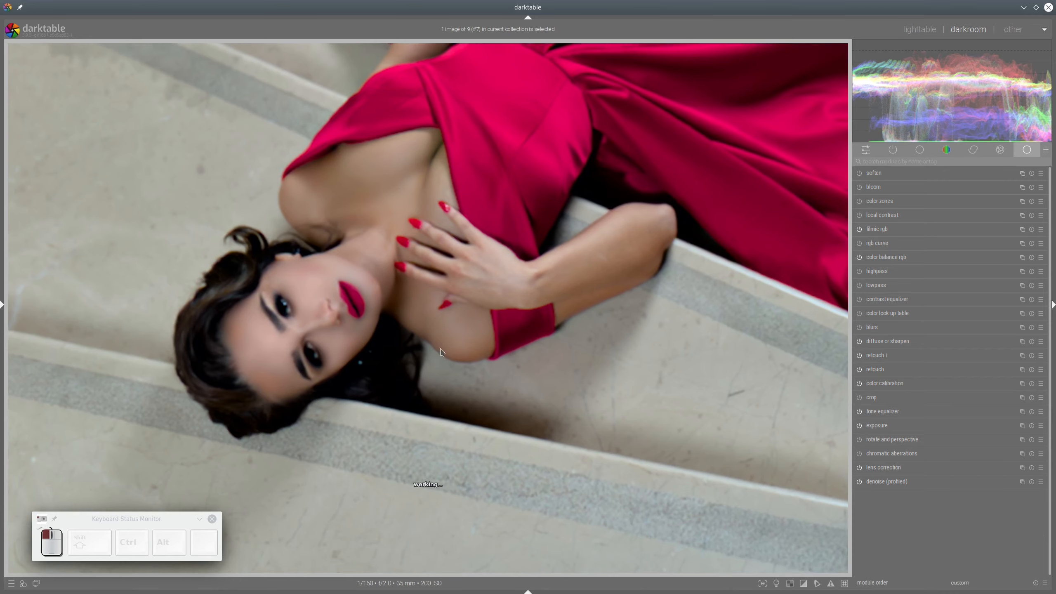
scroll(603, 328, "down", 2)
left_click_drag(603, 328, 589, 339)
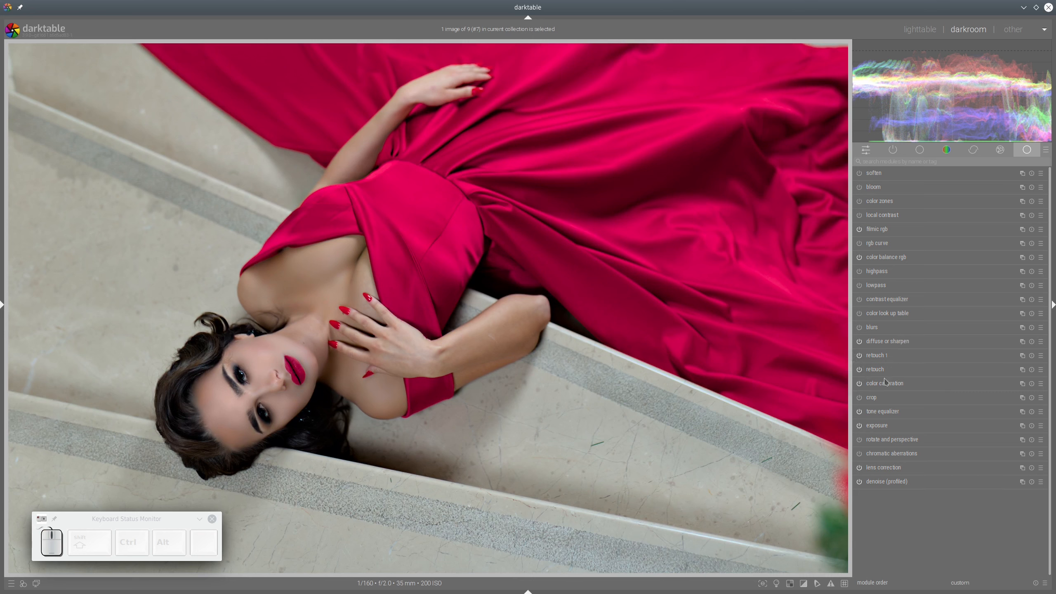
left_click(885, 413)
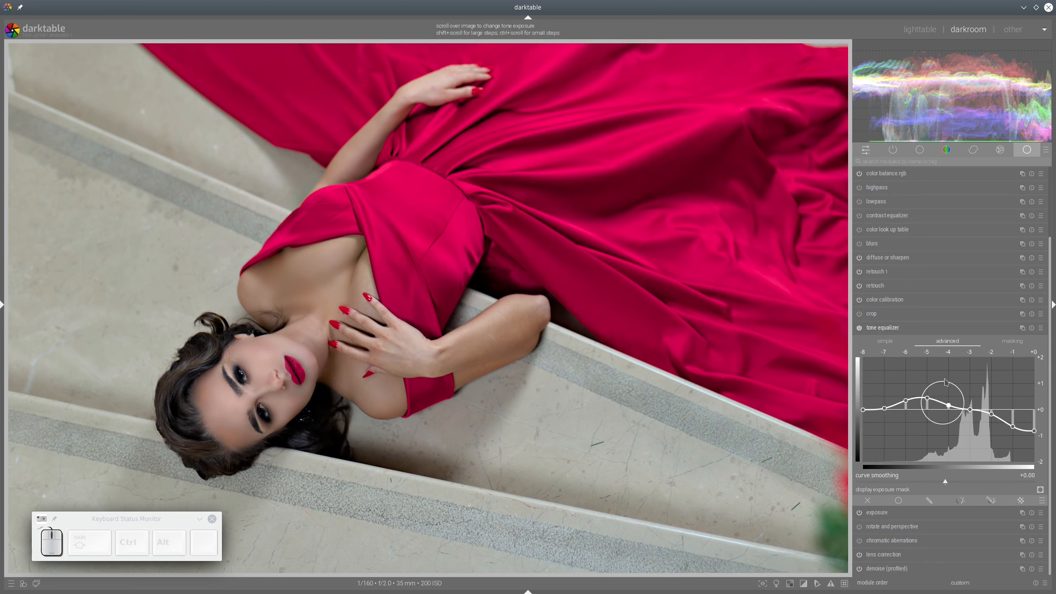
left_click(909, 330)
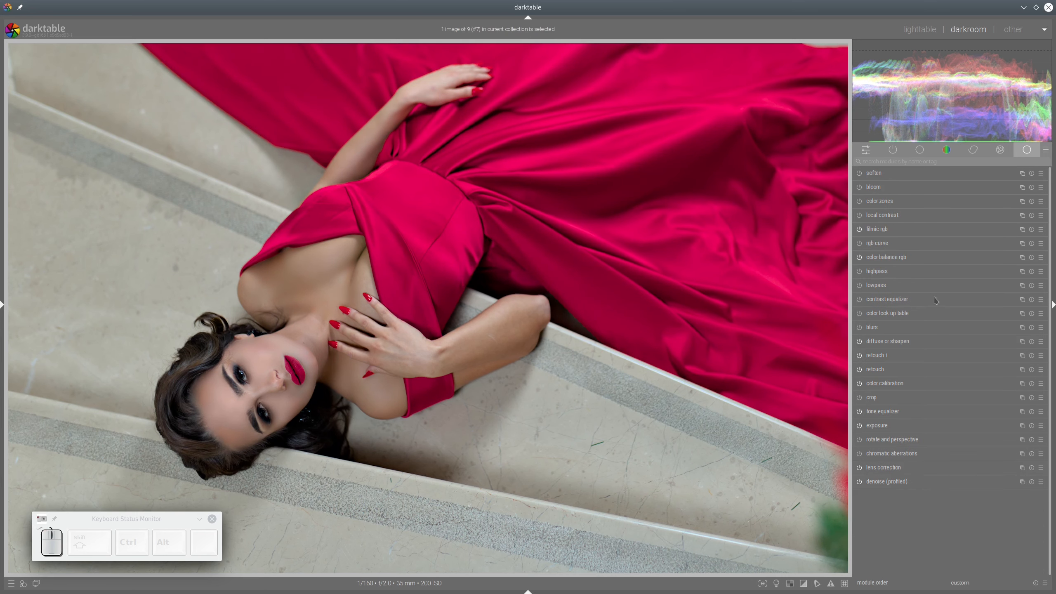
left_click(859, 342)
left_click(859, 342)
scroll(670, 305, "down", 2)
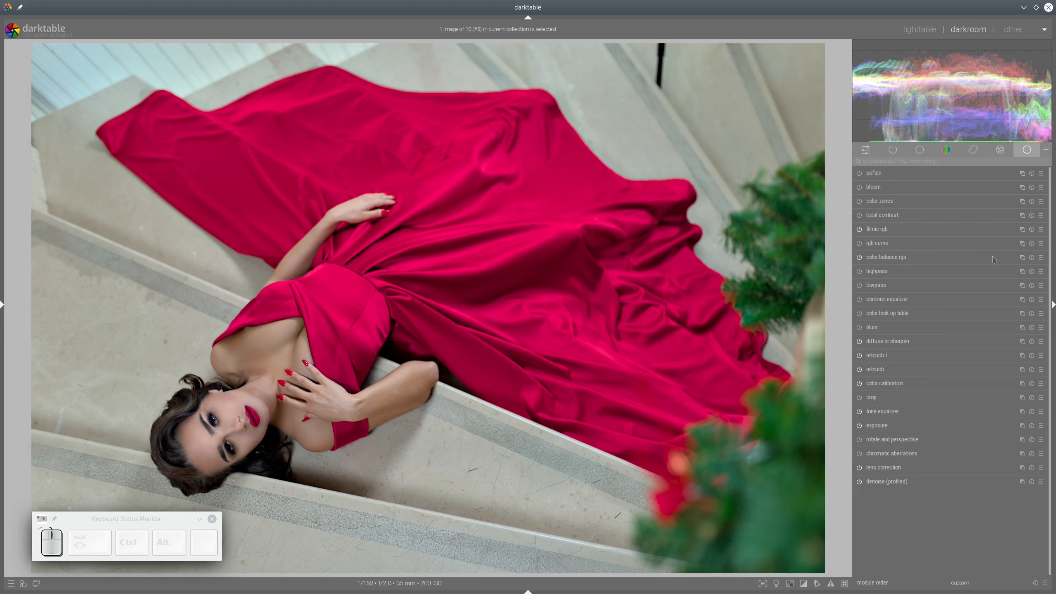
Create a new color balance rgb instance and enable a drawn and parametric mask working on the hz hue channel.
left_click(1022, 257)
left_click(1000, 269)
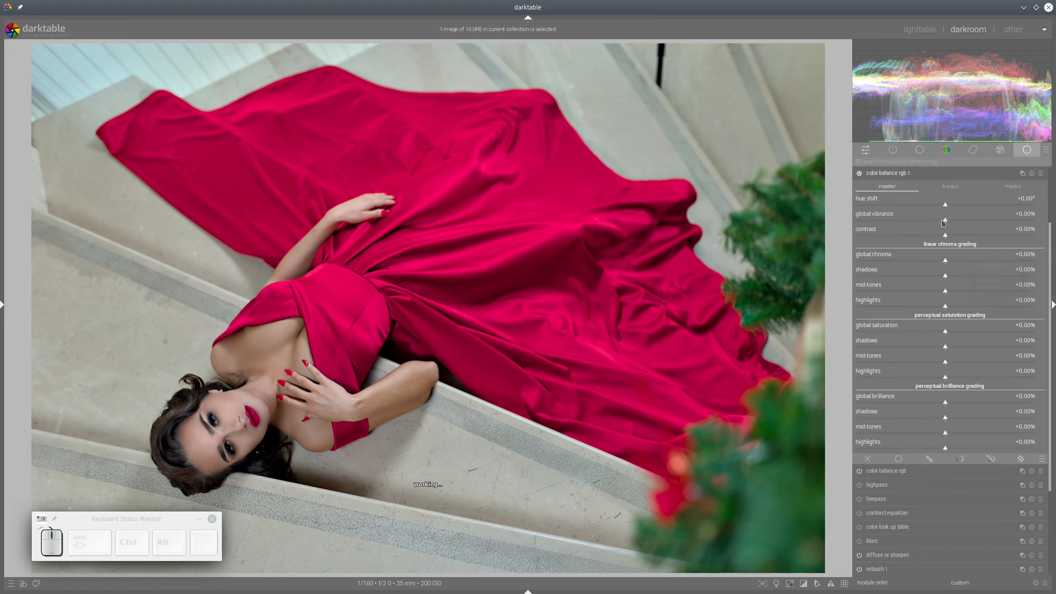
left_click(992, 458)
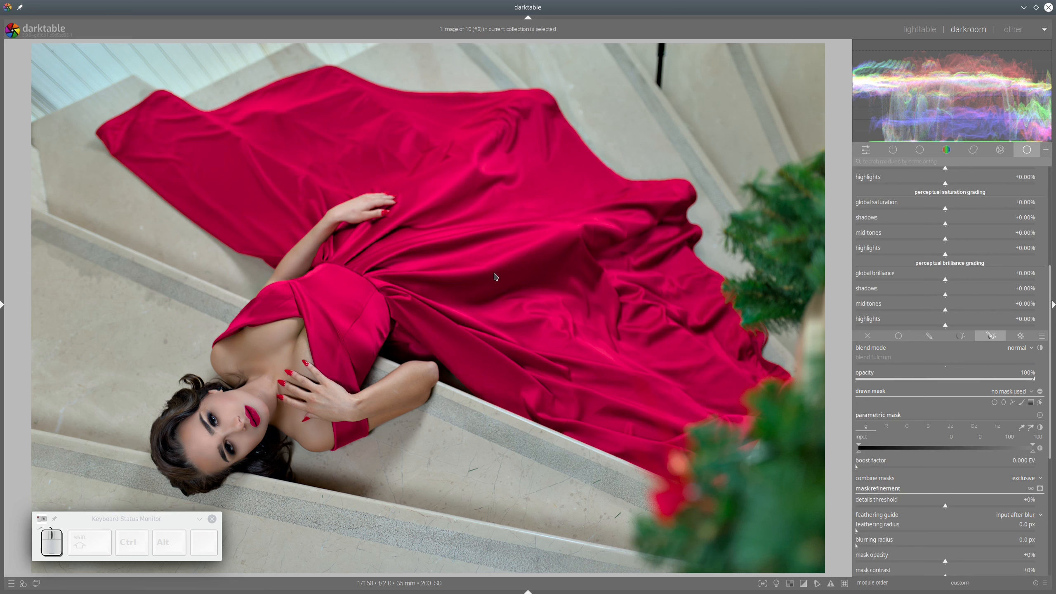
left_click(998, 427)
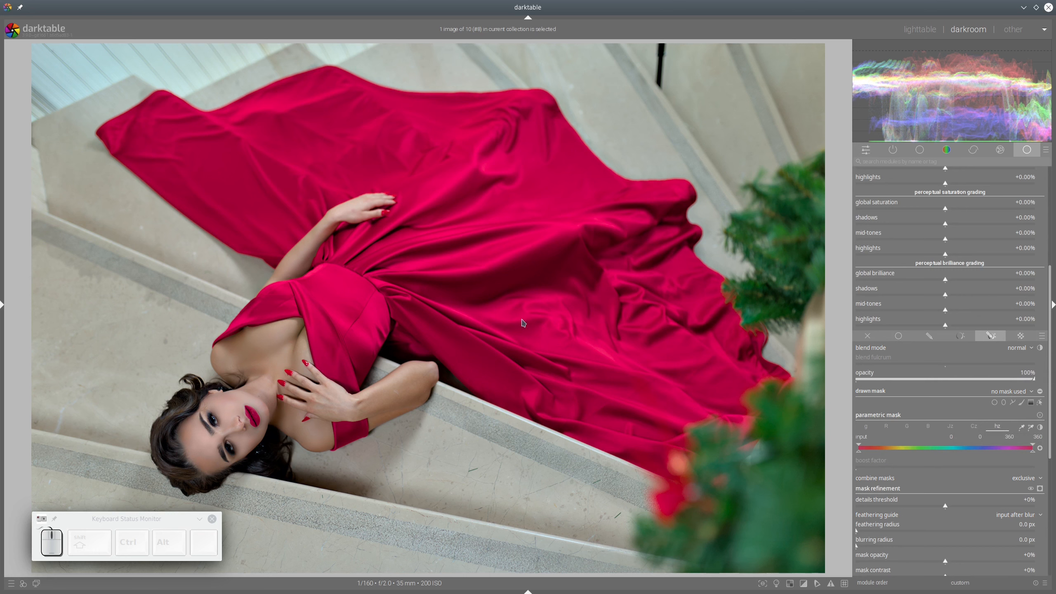
Sample the mask's hue range over the chest and dress bodice, display the mask and adjust the input range to 73, 89, 173 and 239.
left_click(1031, 427)
left_click_drag(267, 304, 266, 385)
left_click(1041, 490)
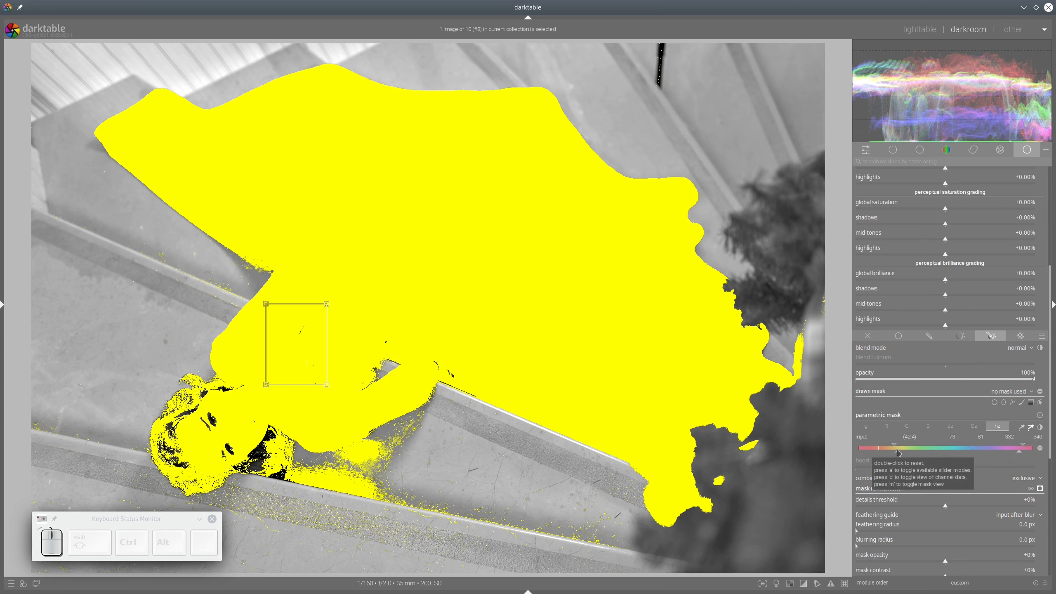
mouse_move(1019, 452)
left_mouse_down()
mouse_move(966, 455)
mouse_move(996, 446)
left_mouse_up()
mouse_move(899, 455)
left_mouse_down()
mouse_move(913, 453)
mouse_move(902, 454)
left_mouse_up()
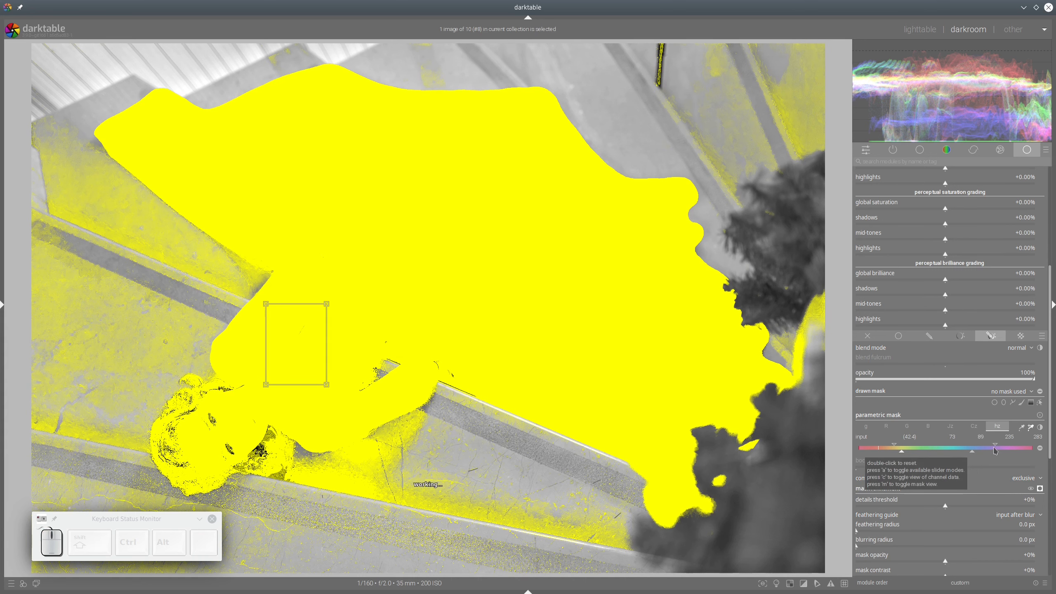
mouse_move(973, 455)
left_mouse_down()
mouse_move(960, 454)
mouse_move(990, 450)
mouse_move(943, 454)
left_mouse_up()
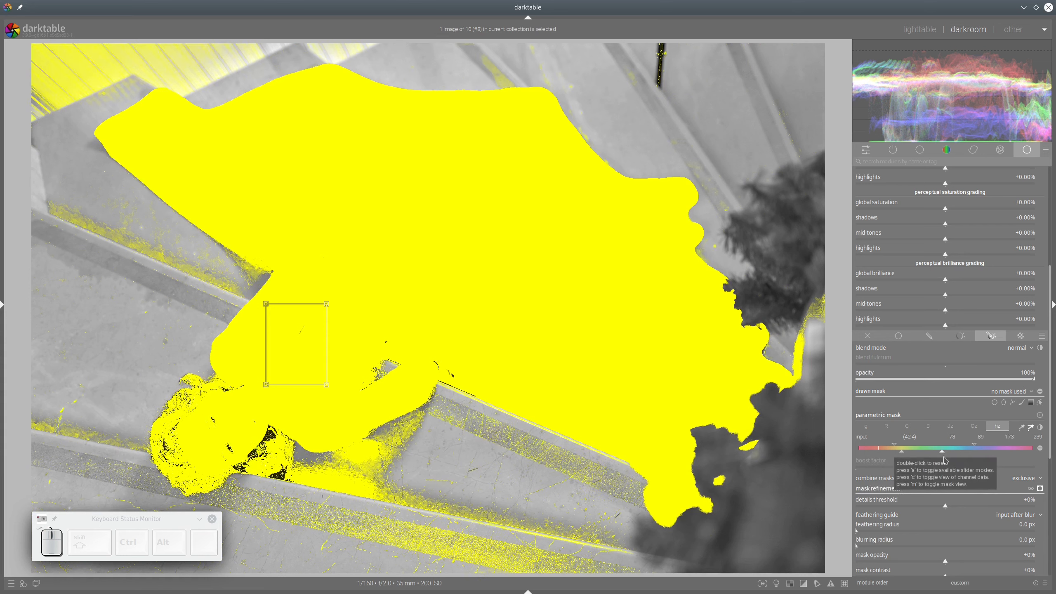
Refine the mask with a feathering radius of 27.6 px, mask opacity of +16% and mask contrast raised to +42%.
left_click(876, 531)
scroll(931, 522, "down", 3)
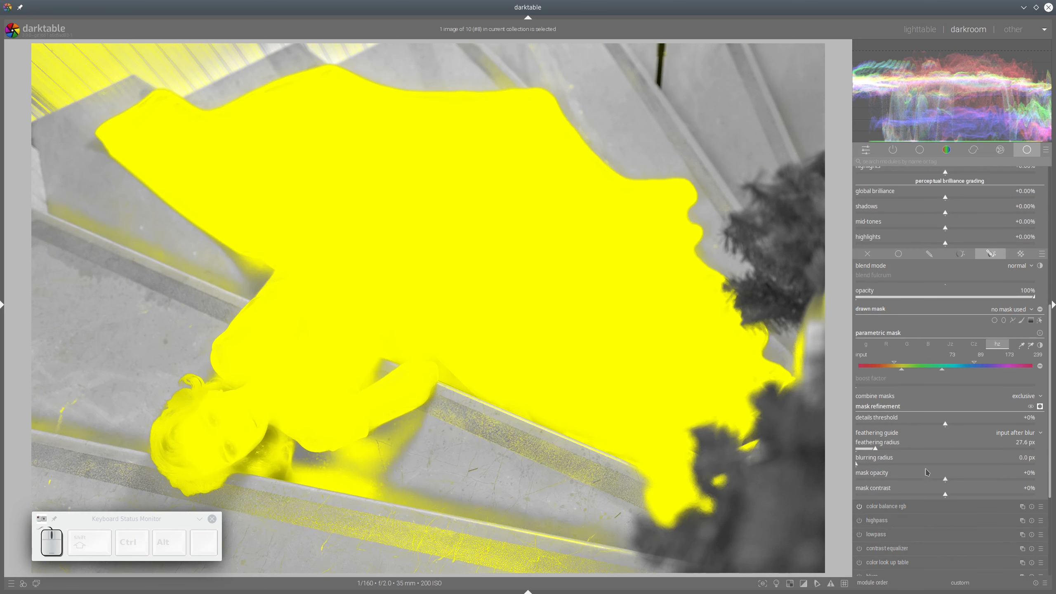
left_click(967, 494)
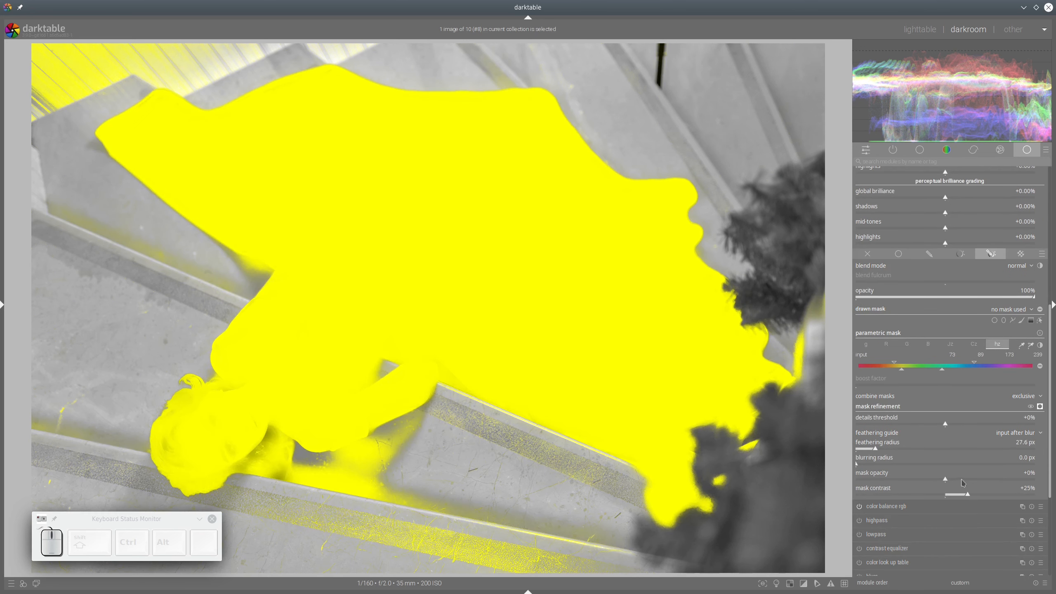
left_click(959, 480)
left_click(981, 493)
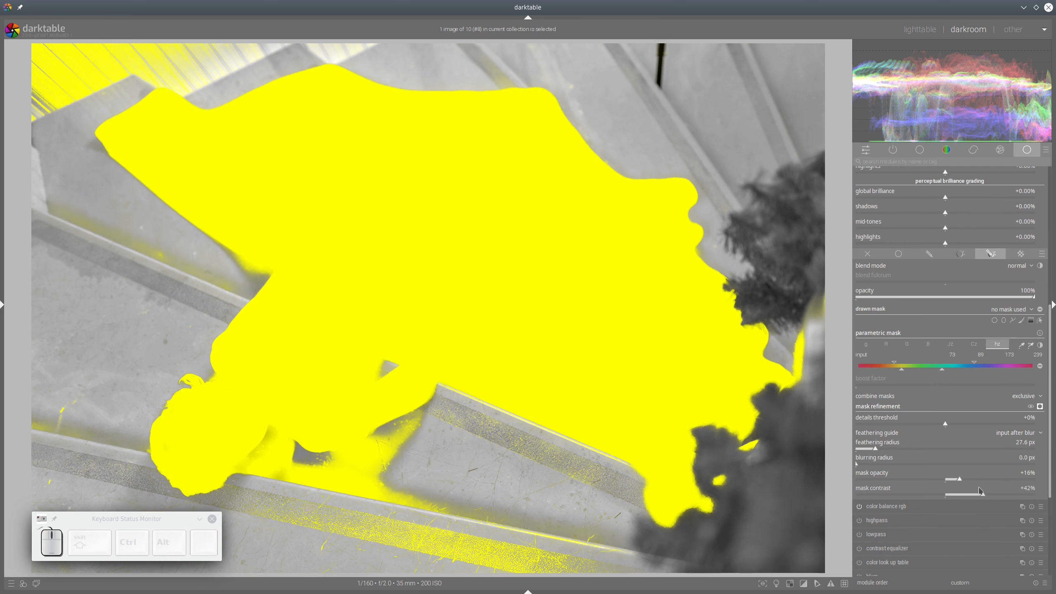
left_click(998, 494)
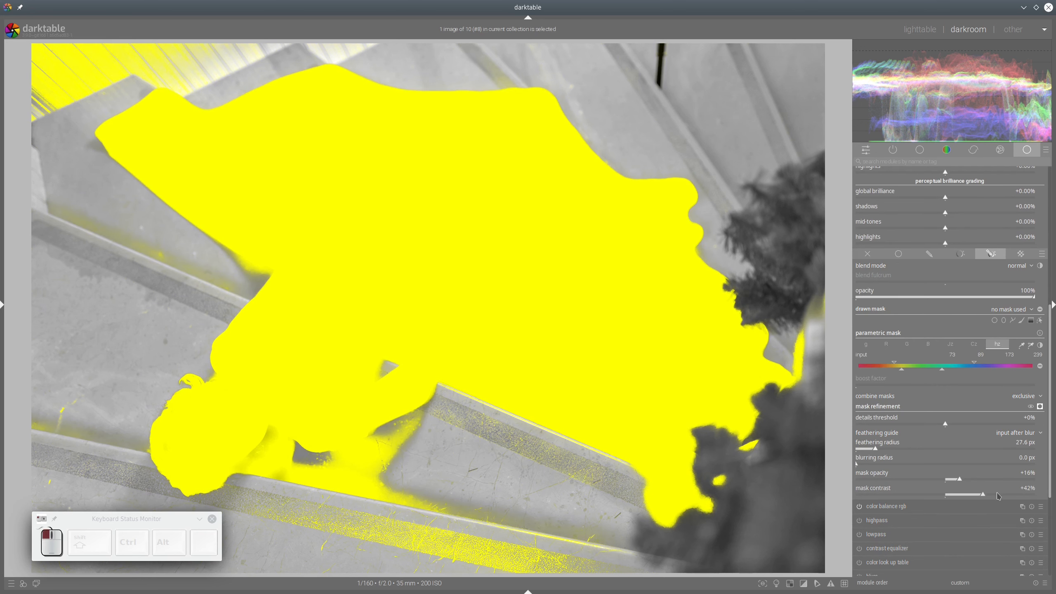
Raise the mask opacity to +36% and the mask contrast to +58%.
left_click(978, 480)
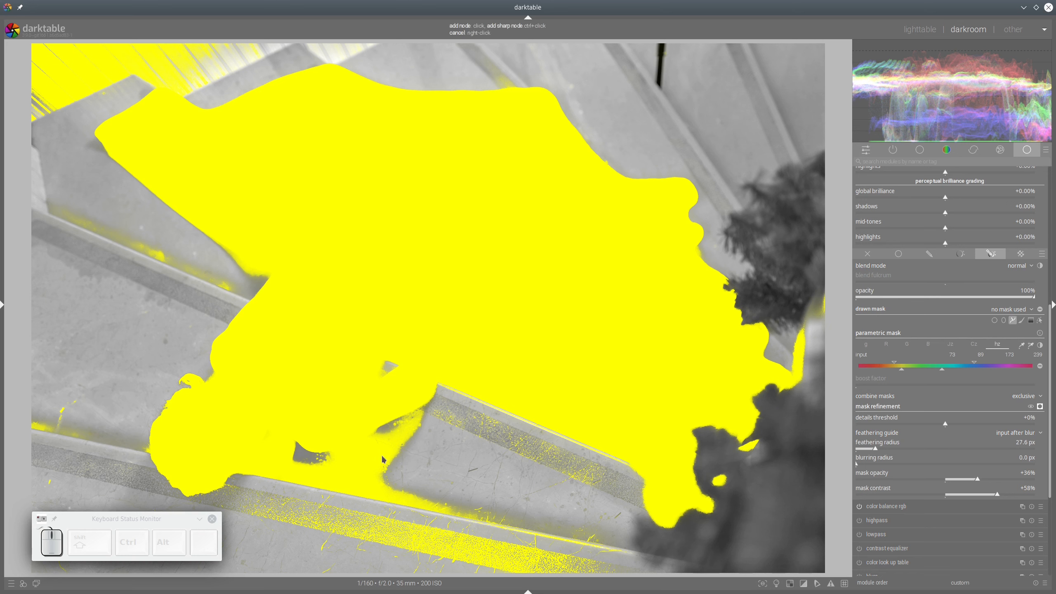
Draw a closed path mask around the stairs below the woman and invert the drawn mask's polarity to exclude that area.
left_click(307, 468)
left_click(361, 449)
left_click(423, 419)
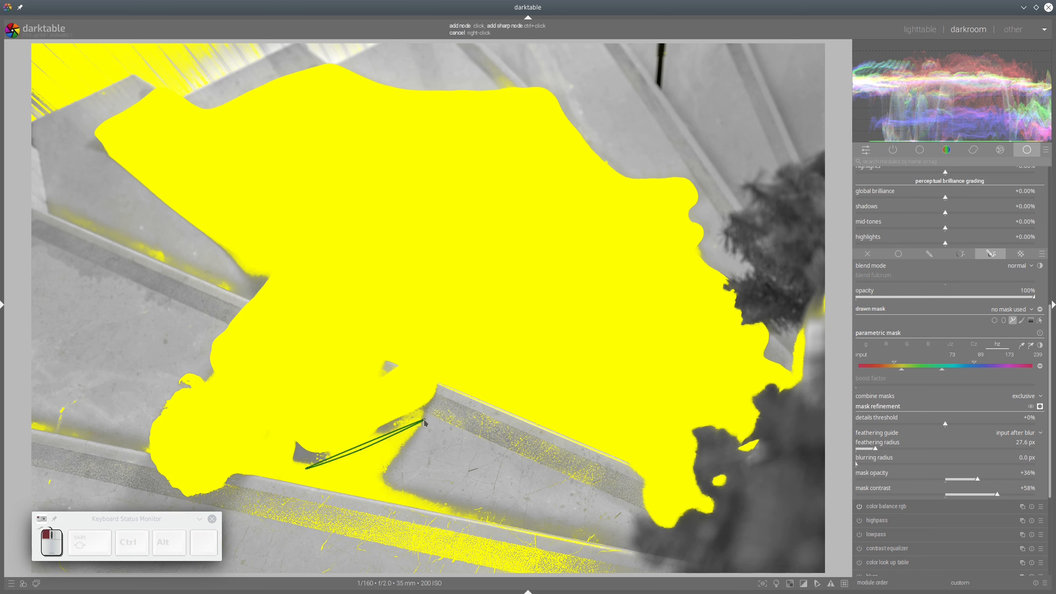
left_click(503, 417)
left_click(623, 476)
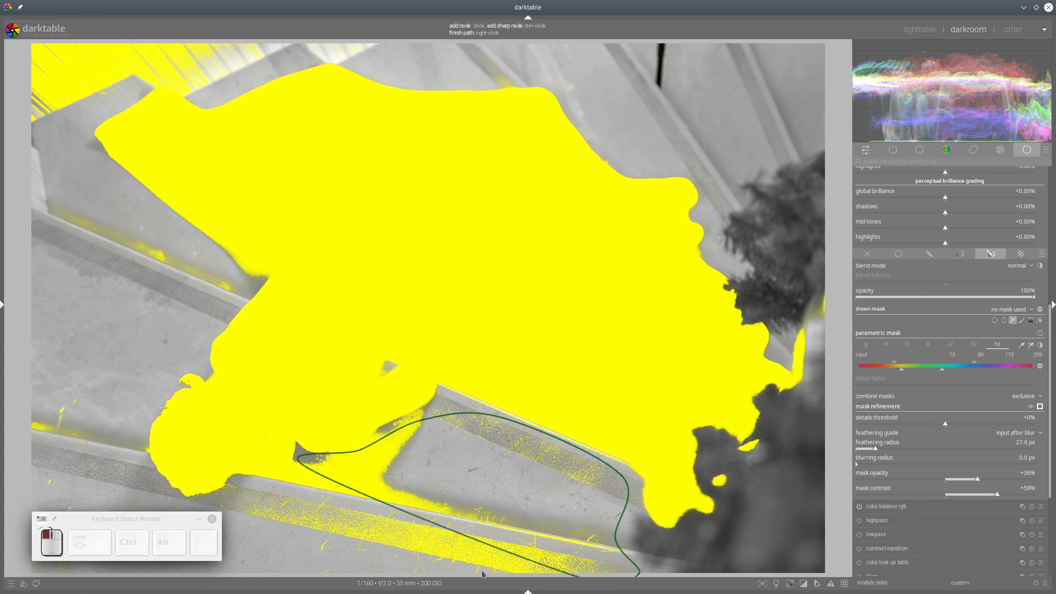
left_click(638, 575)
left_click(197, 509)
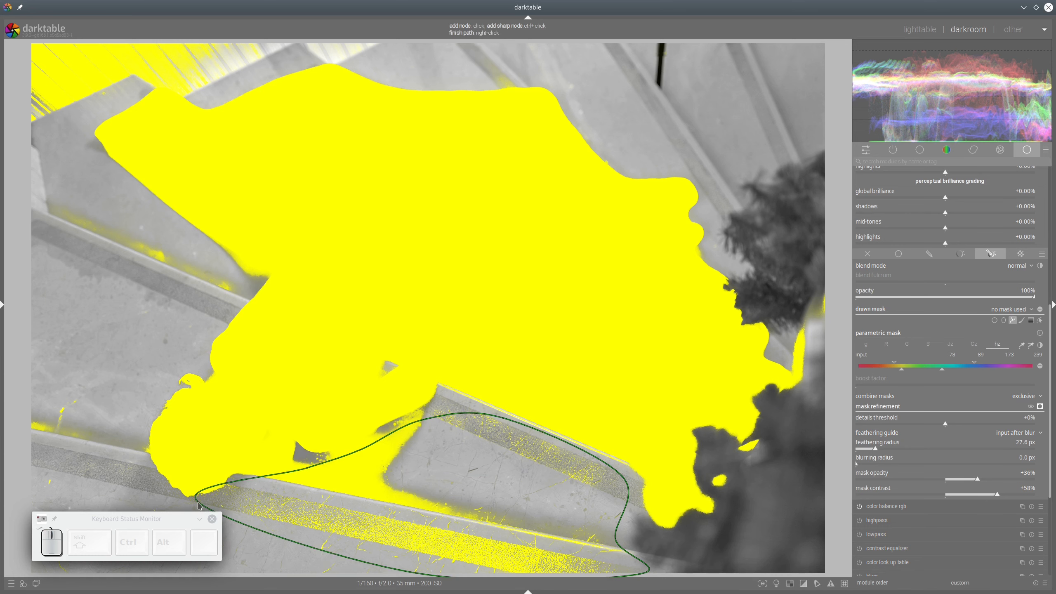
right_click(197, 508)
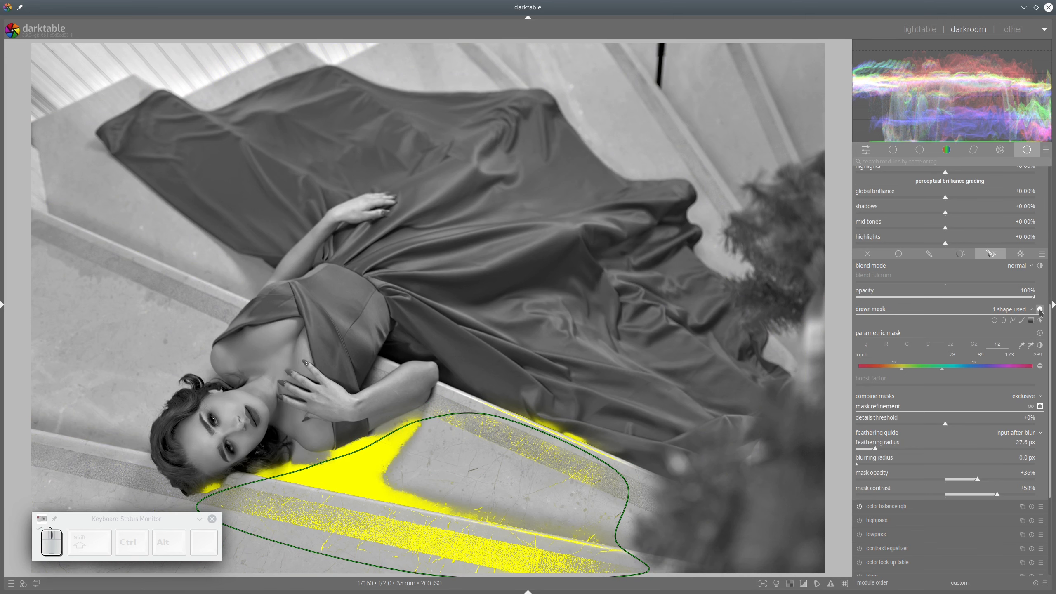
left_click(1040, 310)
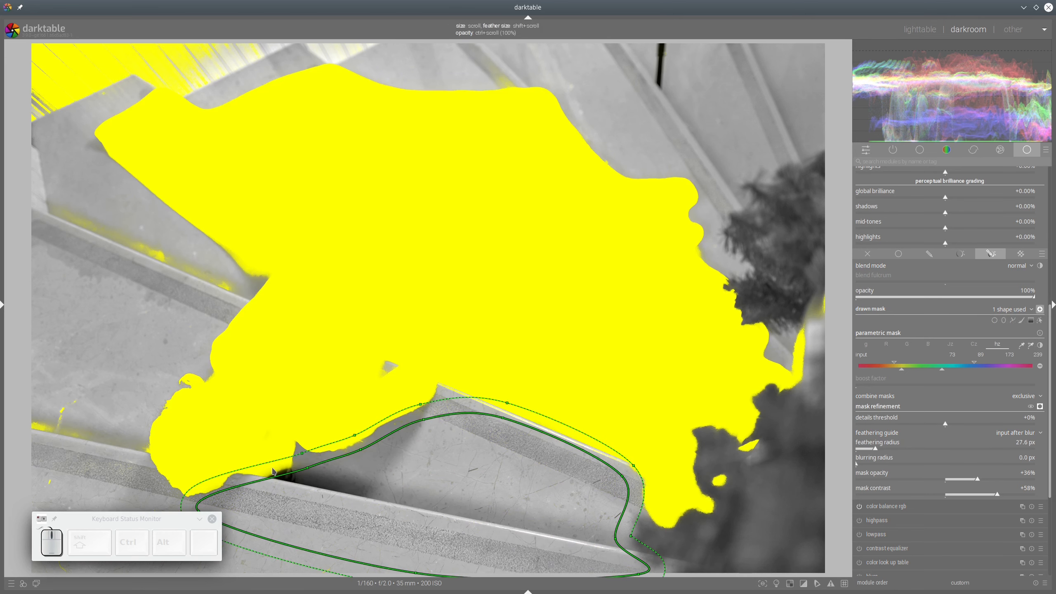
Reposition the path's node between the woman's hair and shoulder, comparing the mask overlay with the photo.
left_click_drag(307, 467, 297, 484)
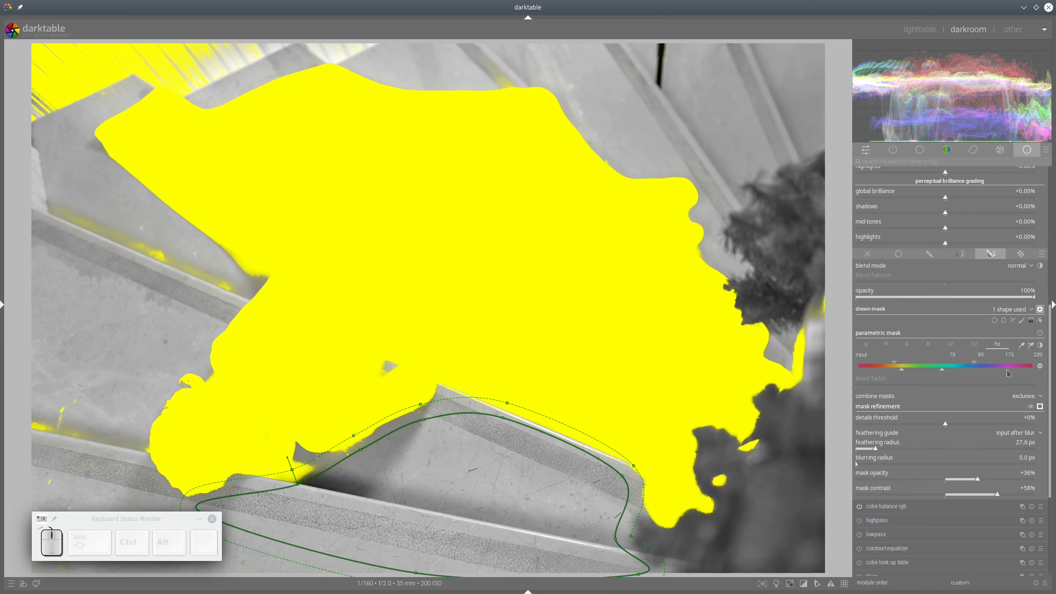
left_click(1041, 407)
left_click(1041, 406)
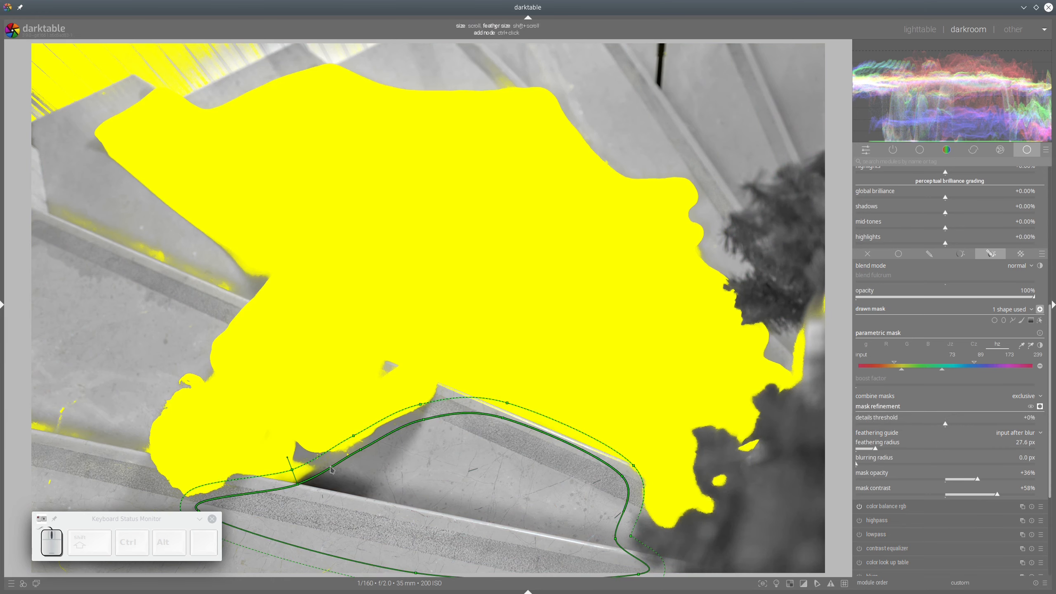
left_click_drag(324, 472, 302, 467)
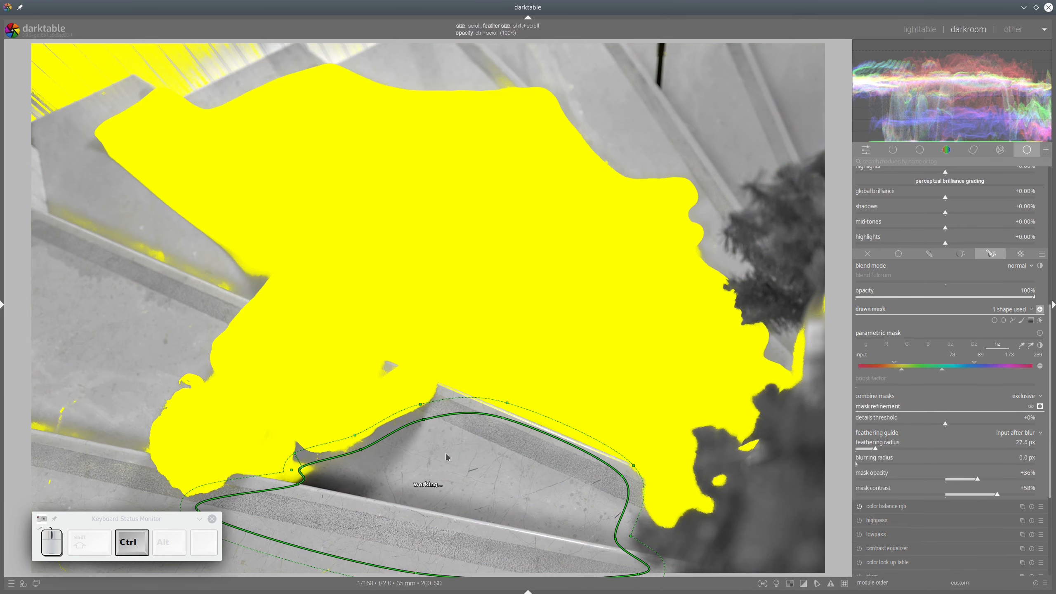
left_click(1041, 407)
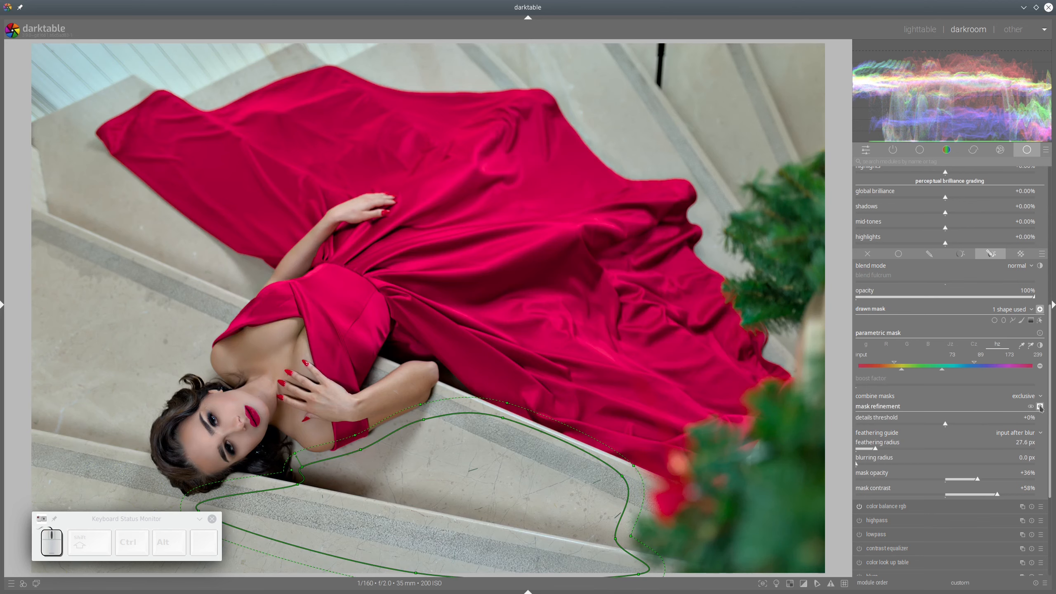
left_click(1040, 407)
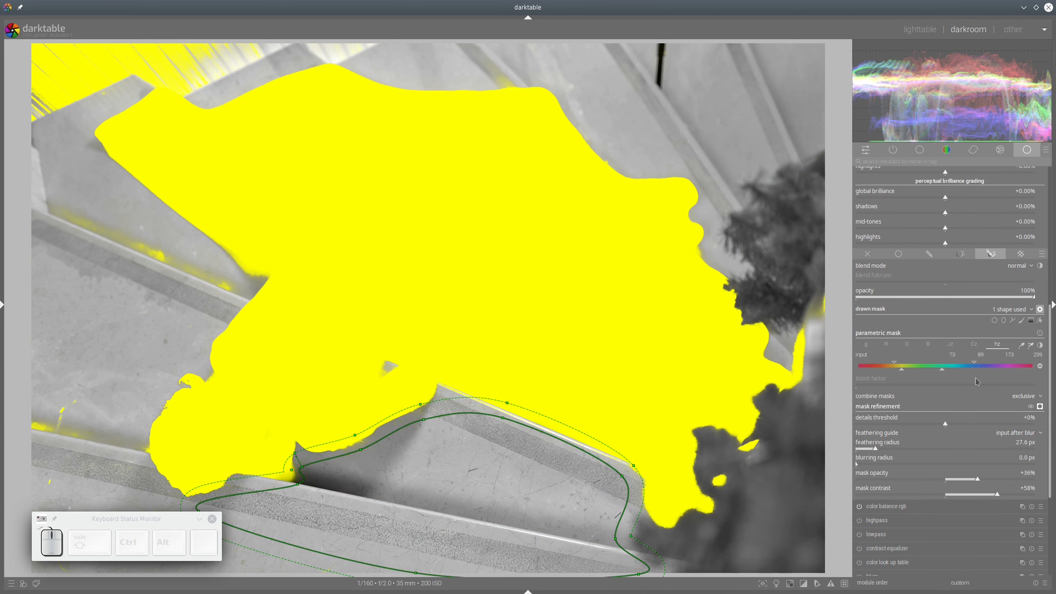
Shift the path node below the woman's upper arm slightly toward her shoulder and check the mask against the photo.
left_click(1040, 407)
left_click(1041, 407)
left_click_drag(361, 450, 356, 447)
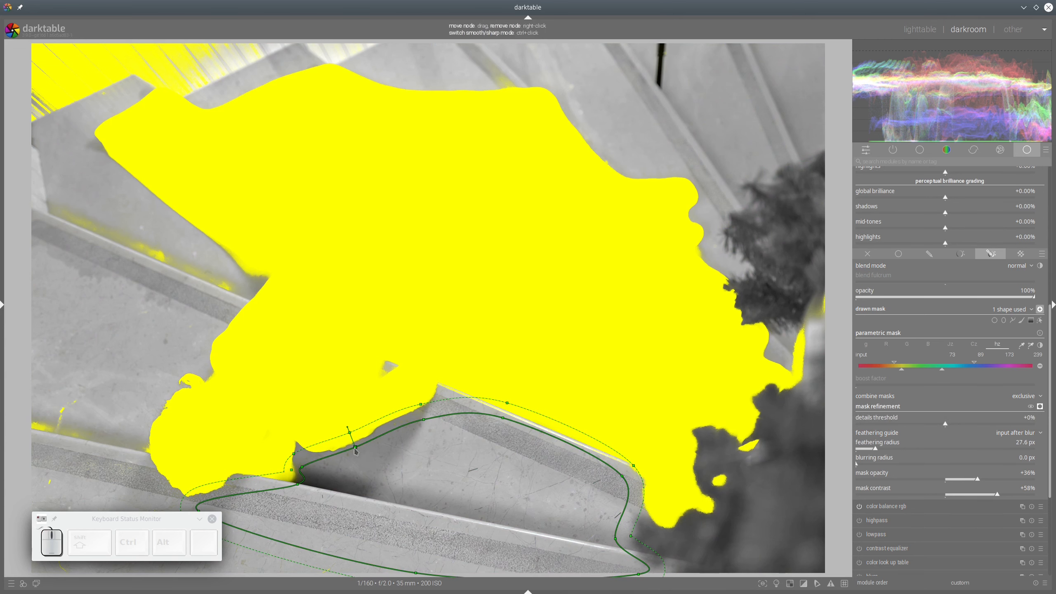
left_click(1041, 407)
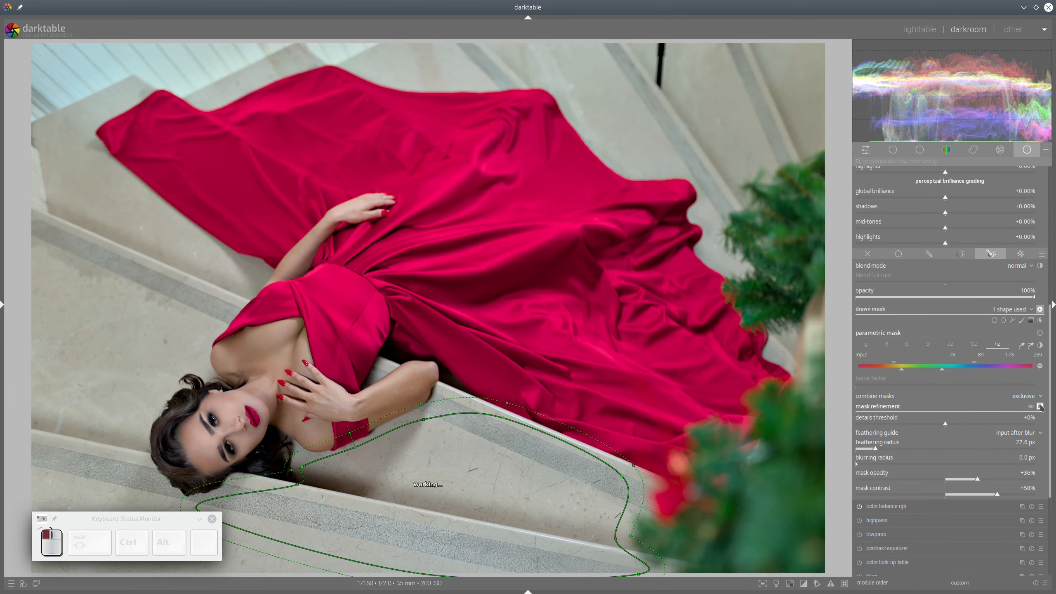
left_click(1040, 407)
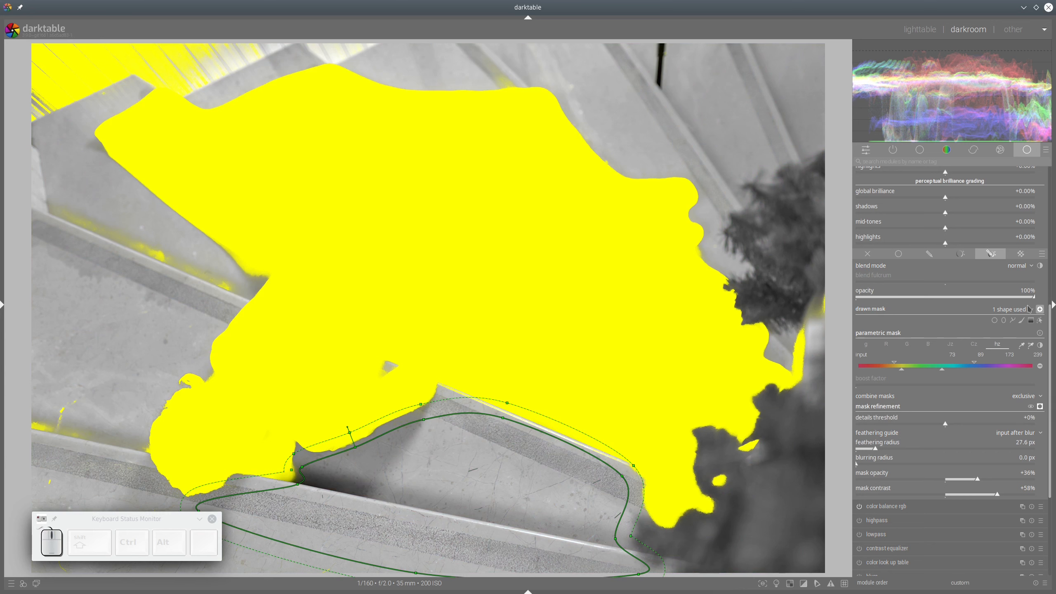
Draw a second closed path around the background stairs from the image's upper-left corner down past the woman's head.
left_click(1014, 320)
left_click(24, 40)
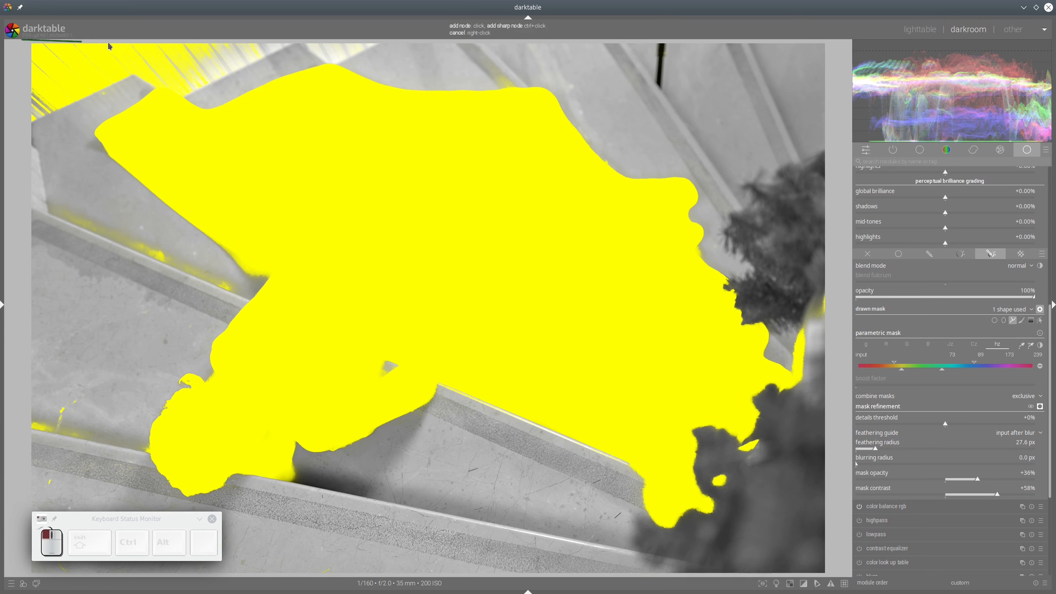
left_click(292, 44)
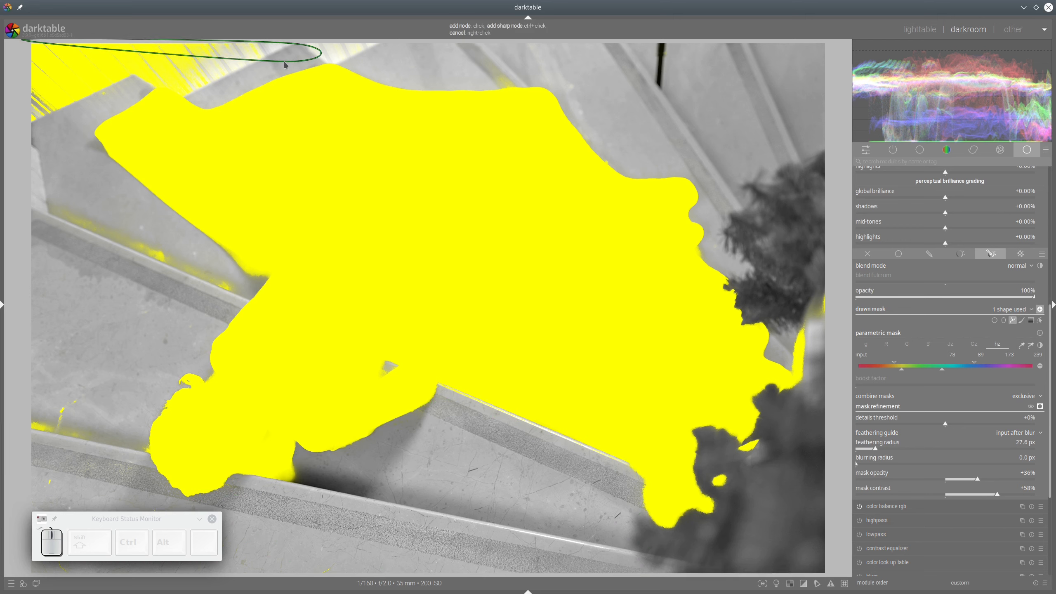
left_click(285, 62)
left_click(227, 83)
left_click(188, 80)
left_click(156, 81)
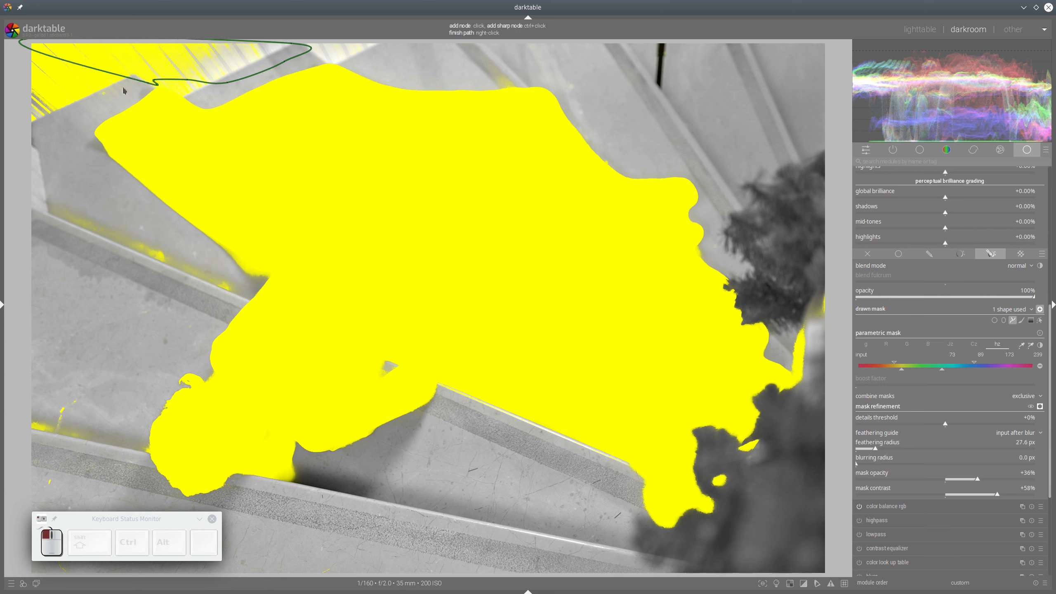
left_click(69, 137)
left_click(241, 285)
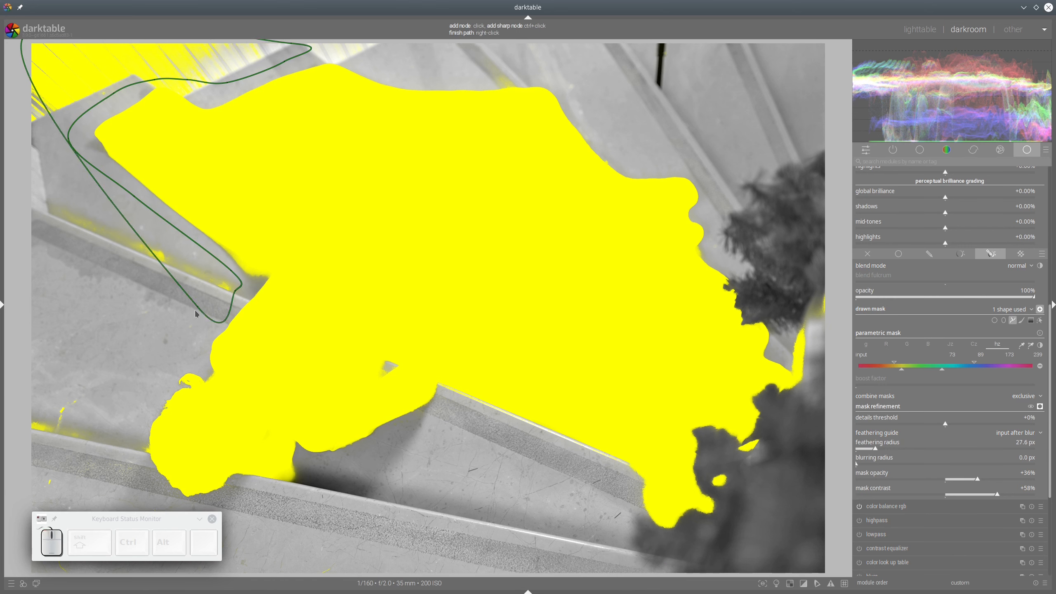
left_click(141, 458)
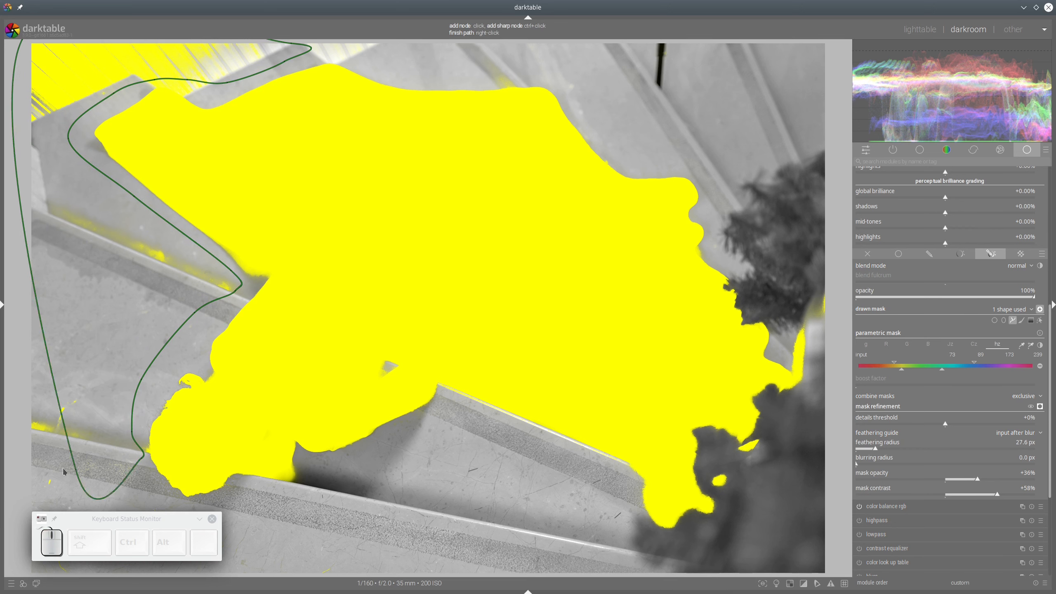
left_click(63, 468)
left_click(22, 467)
right_click(26, 461)
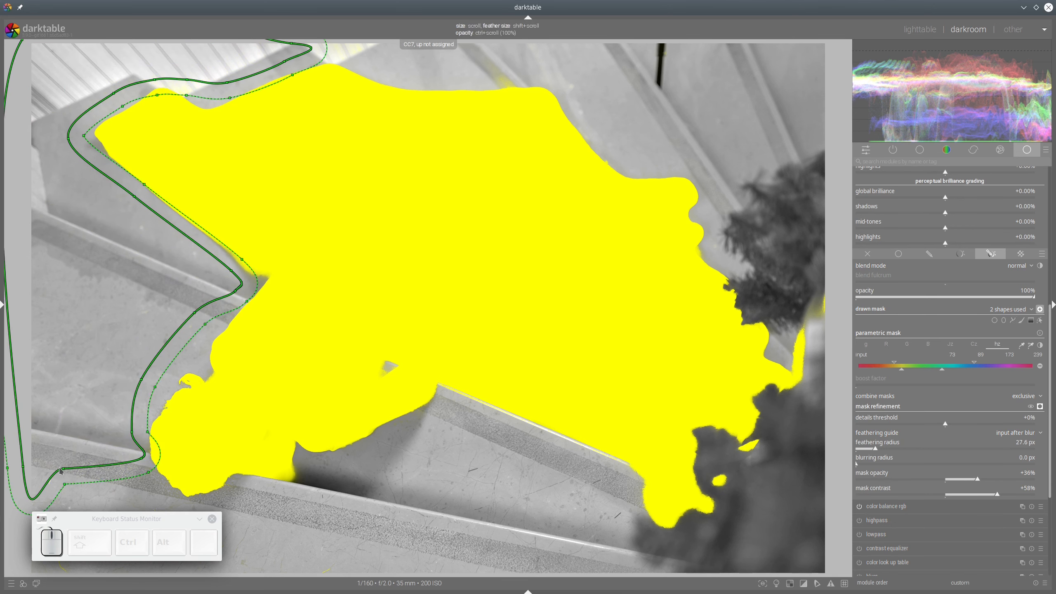
Move the second path's lower-left node downward and pull its segment closer to the dress edge, checking against the photo.
left_click_drag(64, 469, 58, 492)
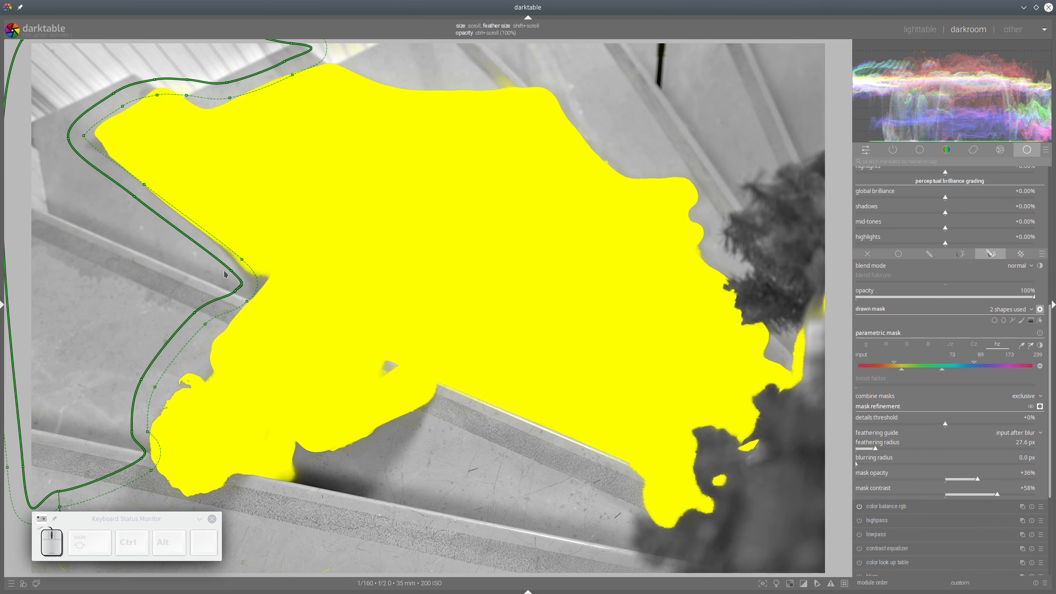
left_click_drag(231, 271, 236, 273)
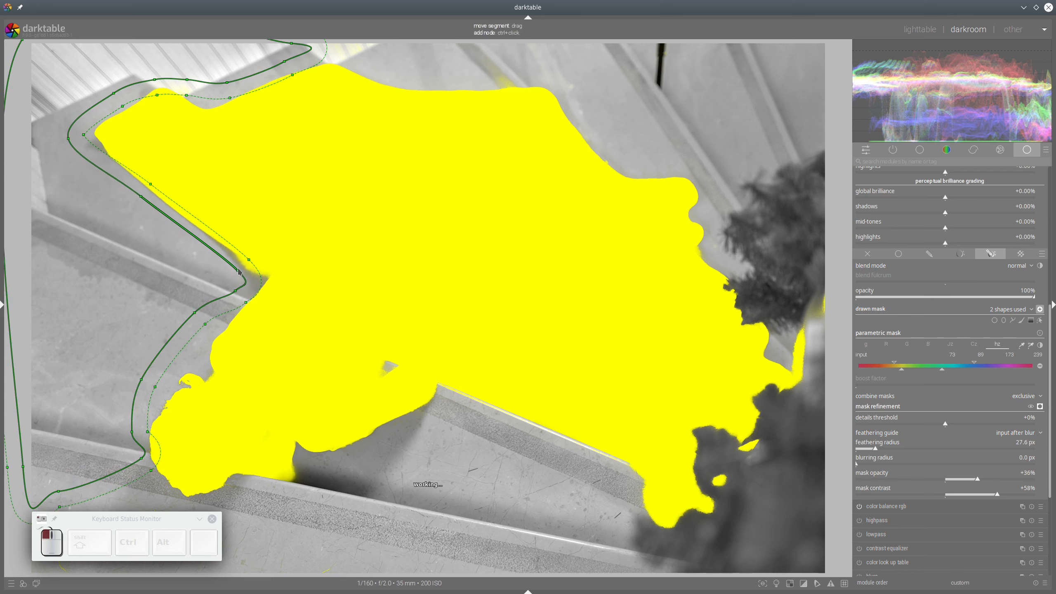
left_click(1041, 406)
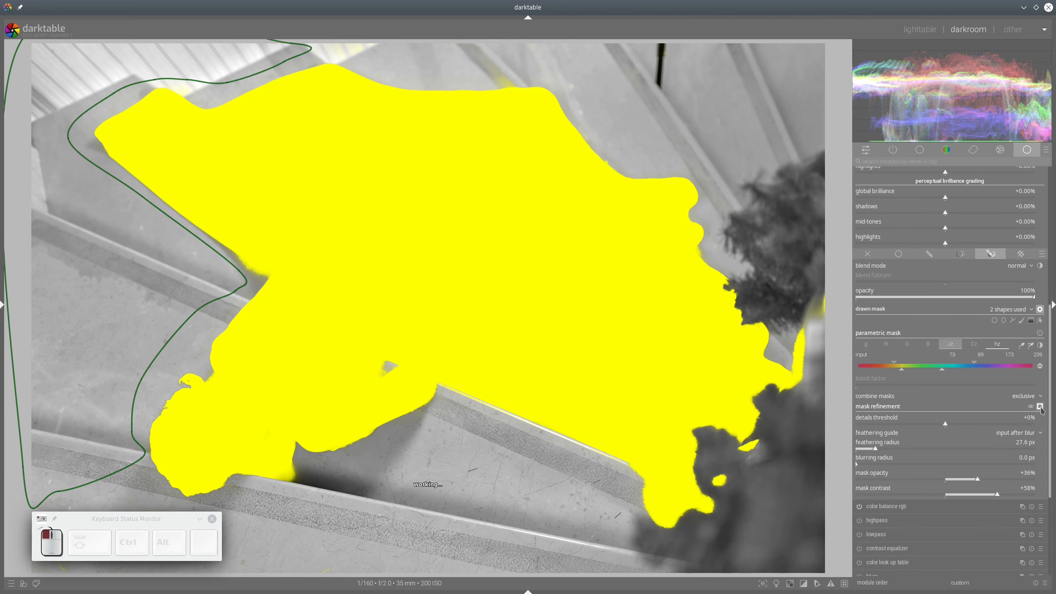
left_click(1040, 406)
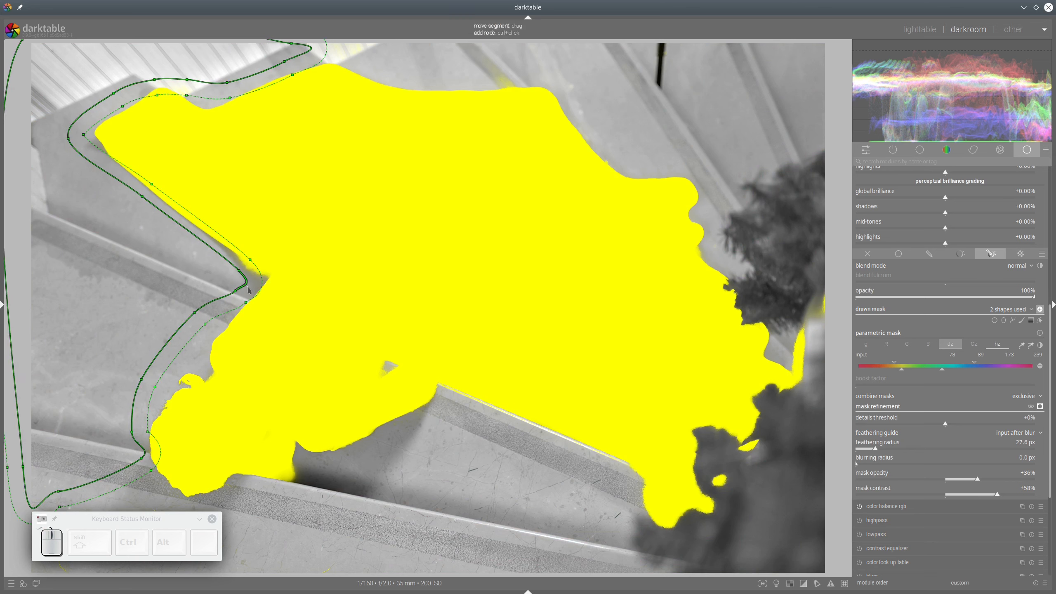
Extend the second path into the corner between dress and shoulder, adding a node along the dress edge, and check the result.
mouse_move(247, 282)
left_mouse_down()
mouse_move(261, 272)
mouse_move(247, 284)
mouse_move(252, 265)
mouse_move(259, 275)
left_mouse_up()
left_click(235, 261, "ctrl")
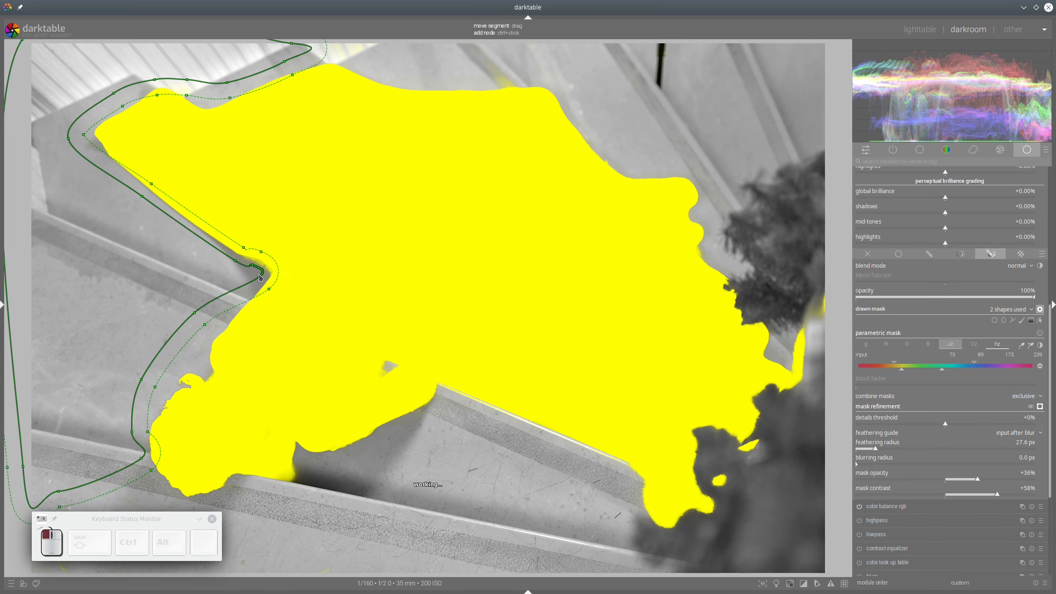
left_click(1040, 406)
left_click(1041, 406)
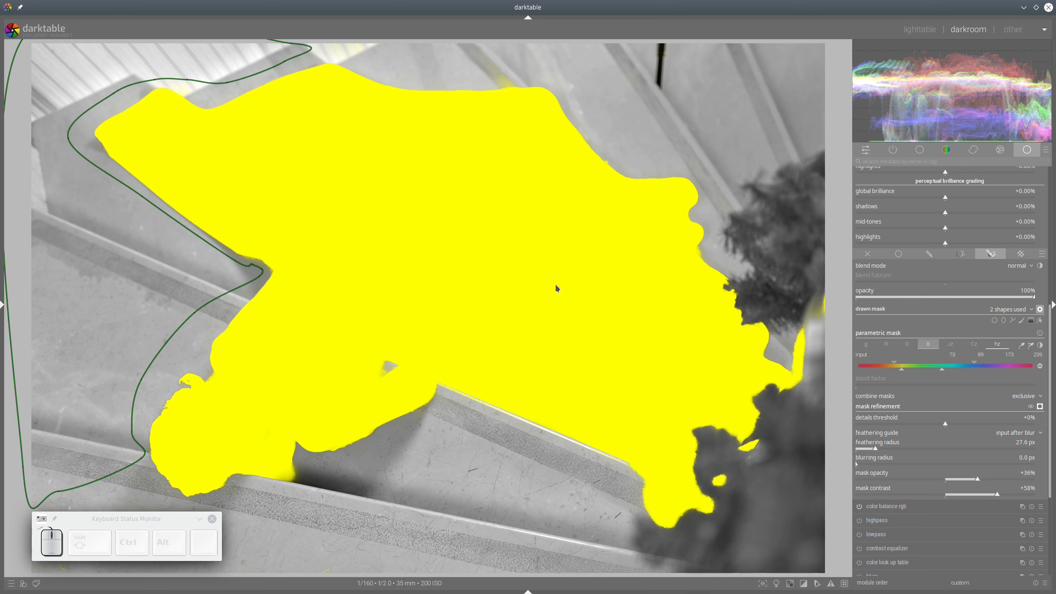
Draw a small third path over the background gap between the woman's torso and her bent arm.
left_click(1013, 320)
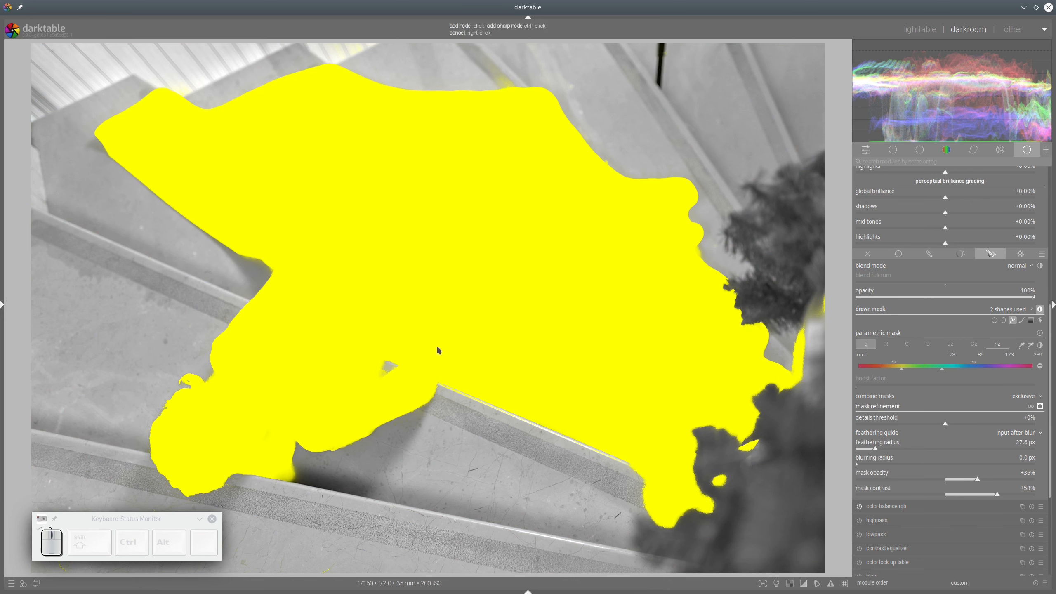
left_click(379, 365)
left_click(355, 385)
left_click(368, 382)
left_click(387, 367)
right_click(386, 371)
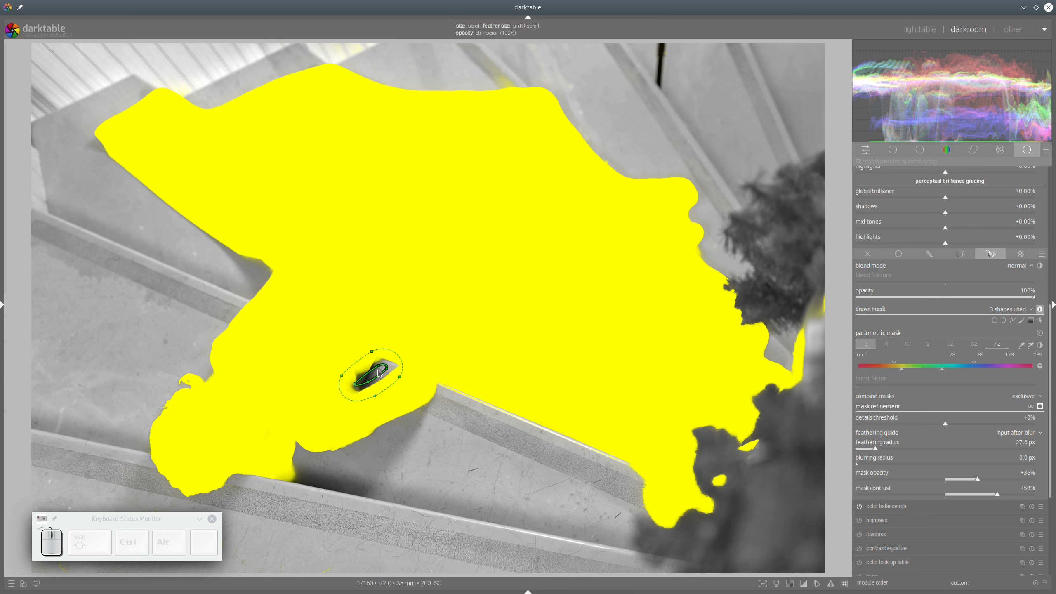
Nudge the small path and its nodes to fit the gap beside the arm, comparing the mask with the photo.
left_click(360, 384)
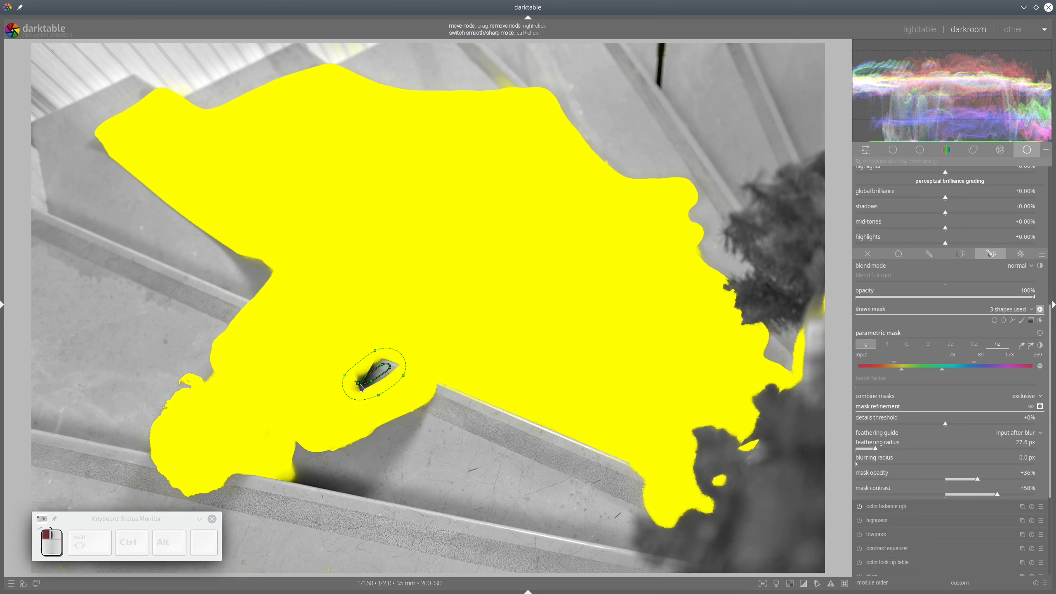
left_click_drag(362, 388, 363, 386)
left_click_drag(380, 366, 379, 366)
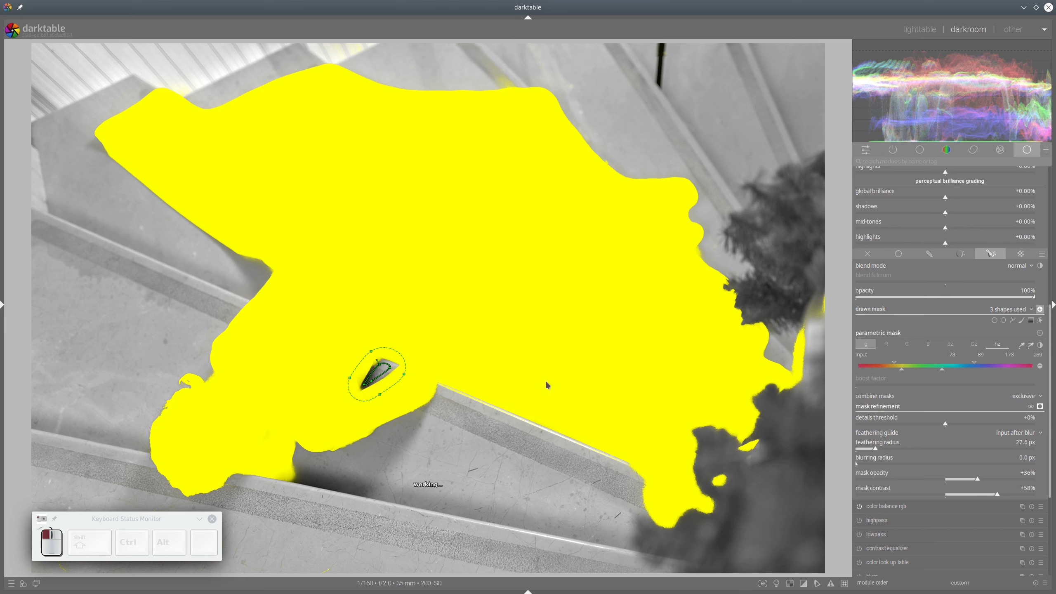
left_click(1040, 407)
left_click(1040, 407)
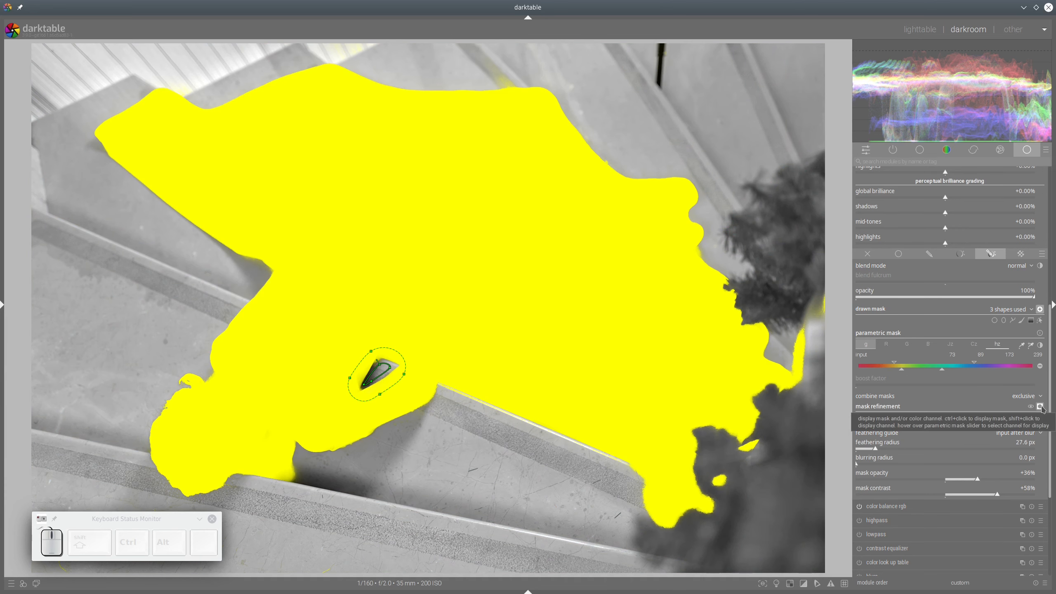
left_click(1040, 407)
left_click(1040, 407)
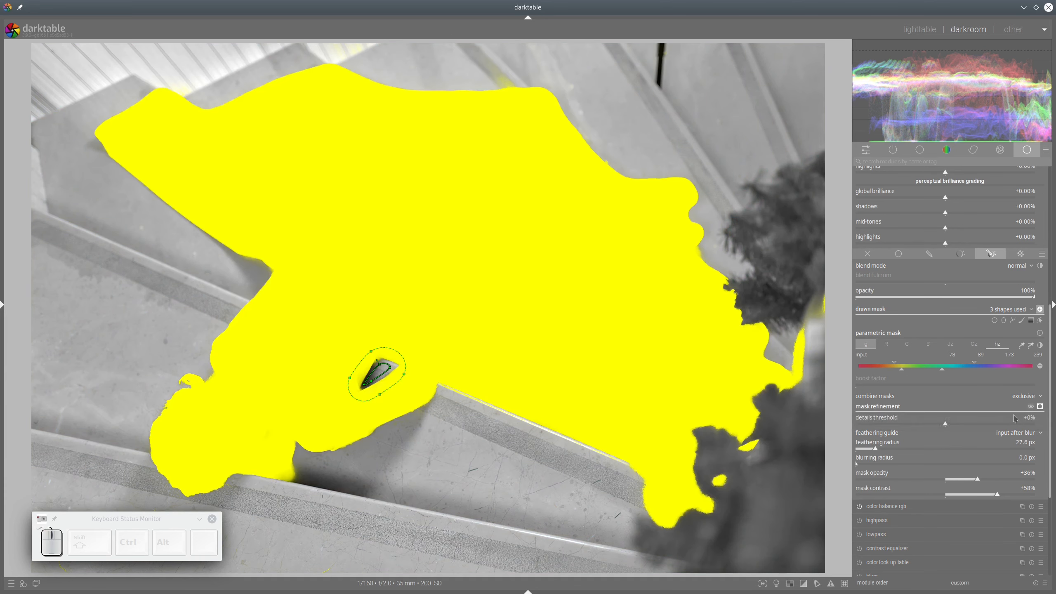
Increase the mask's feathering radius to 69.0 px and hide the mask overlay.
left_click(899, 451)
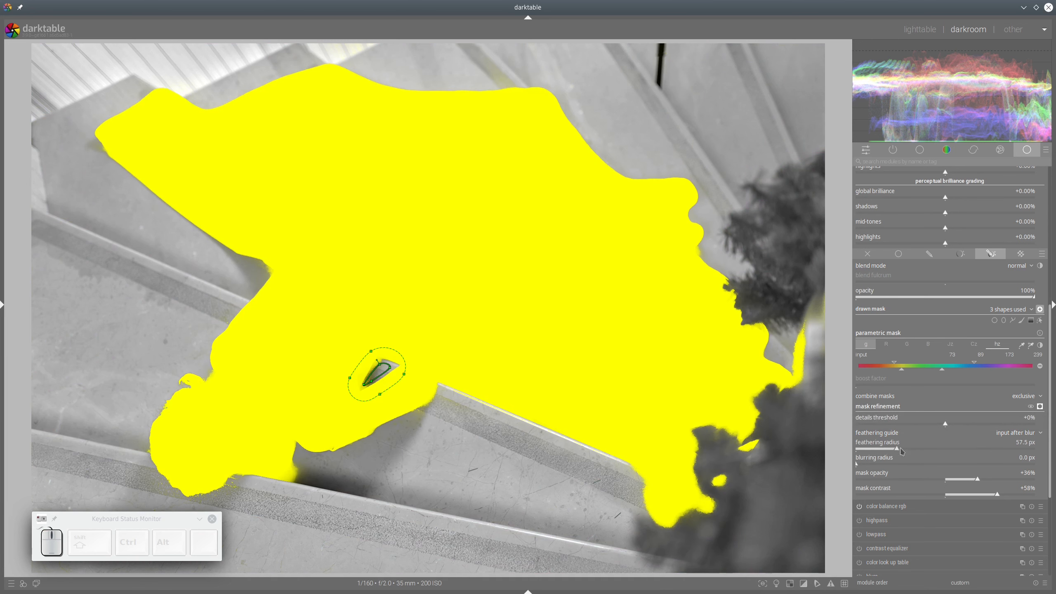
left_click(905, 450)
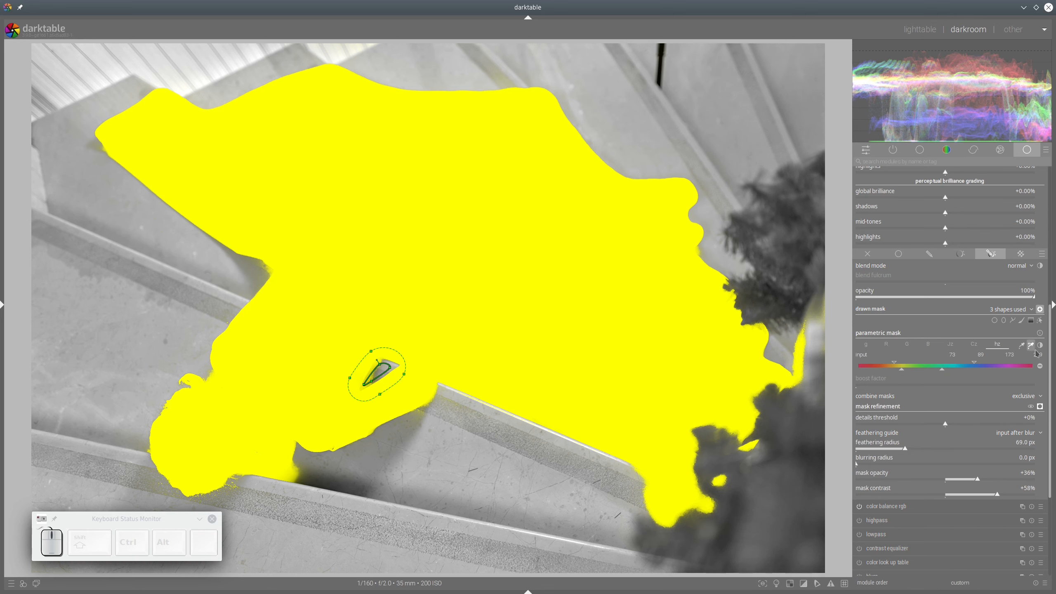
left_click(560, 479)
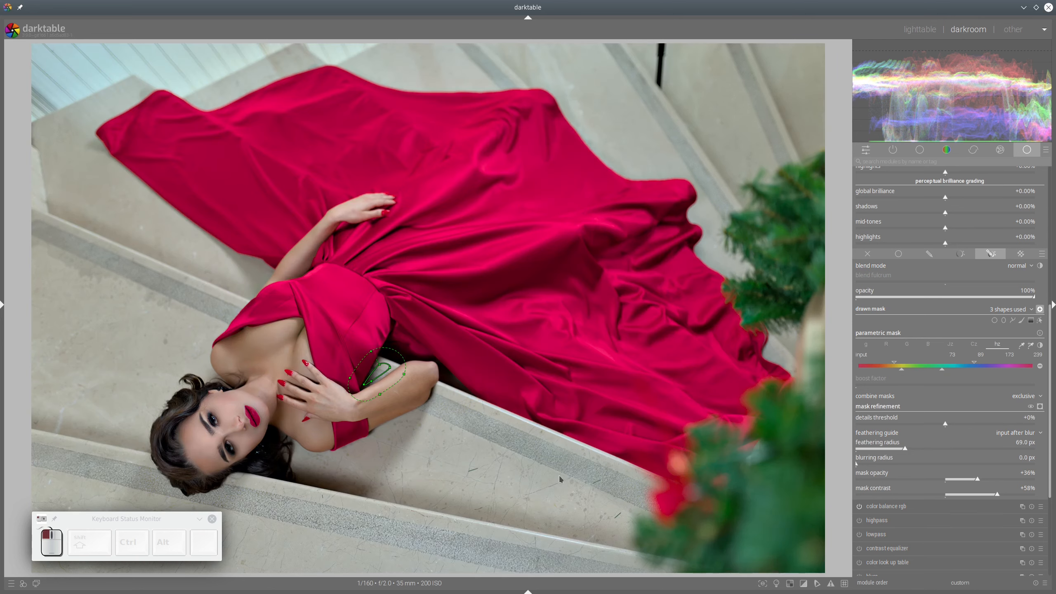
Add nodes to the large lower path so it follows the edge beneath the woman's hair and neck, with the mask overlay shown.
left_click(1040, 406)
left_click(1013, 320)
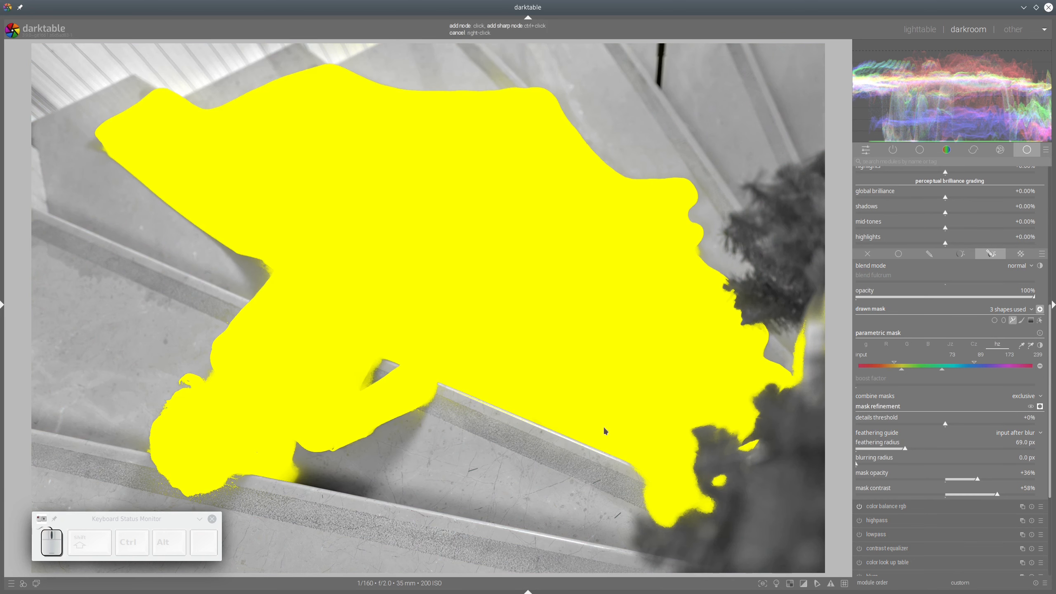
left_click(1040, 321)
left_click(1040, 320)
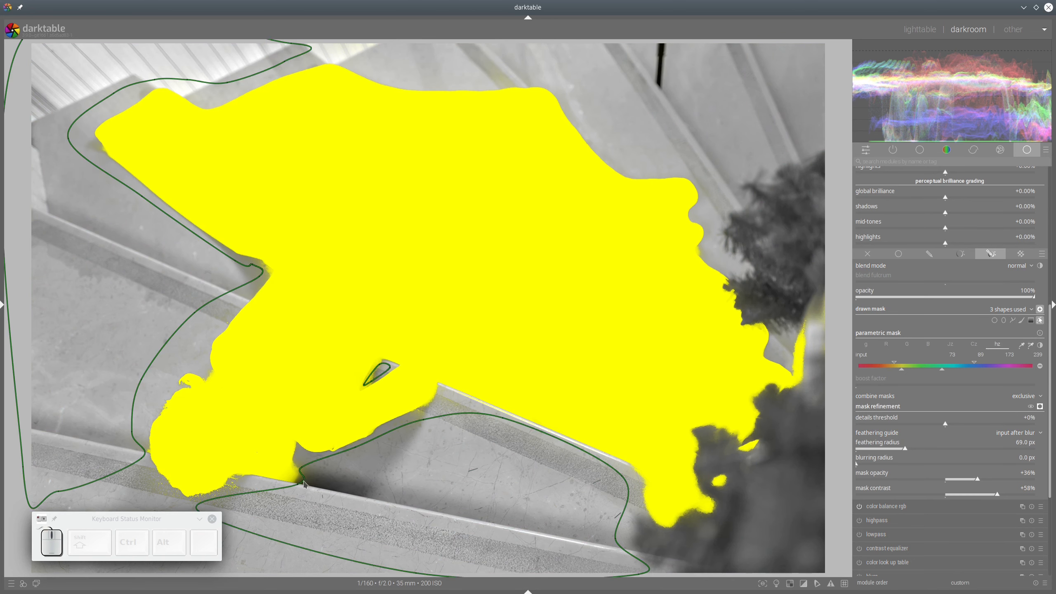
left_click(243, 495, "ctrl")
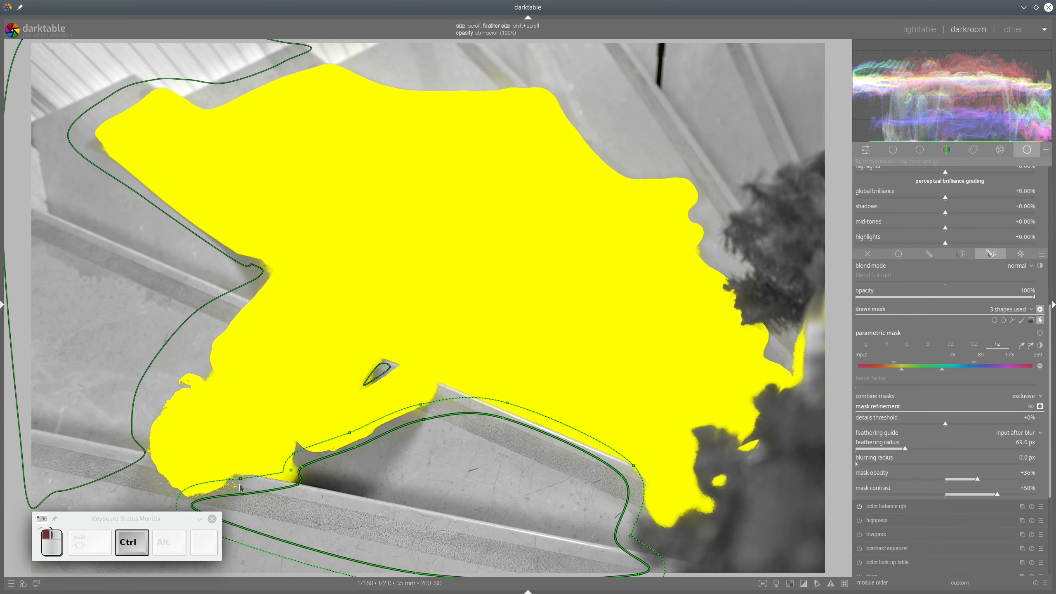
left_click(242, 489, "ctrl")
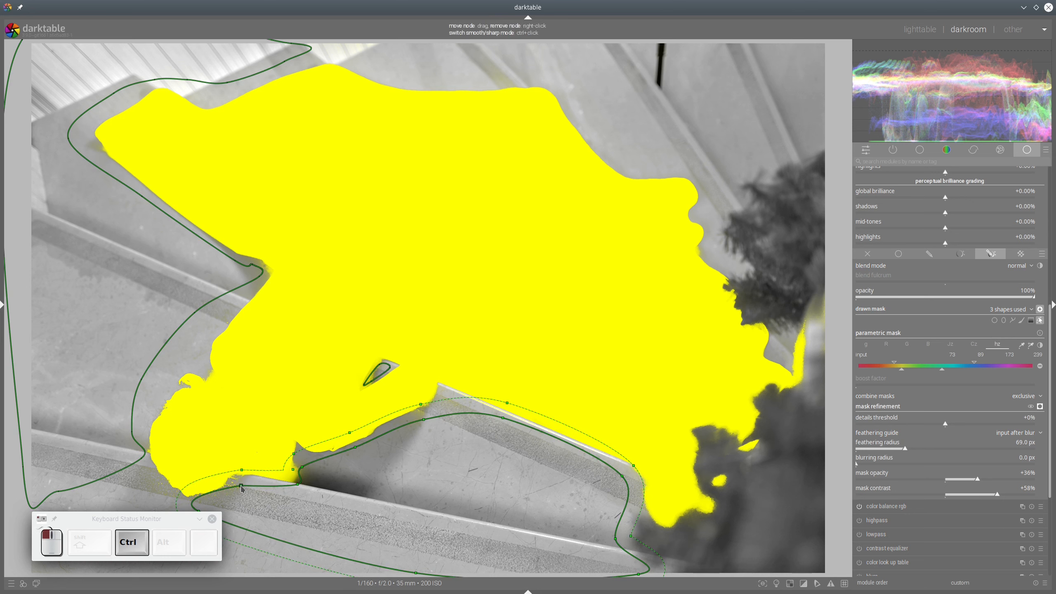
left_click(208, 497, "ctrl")
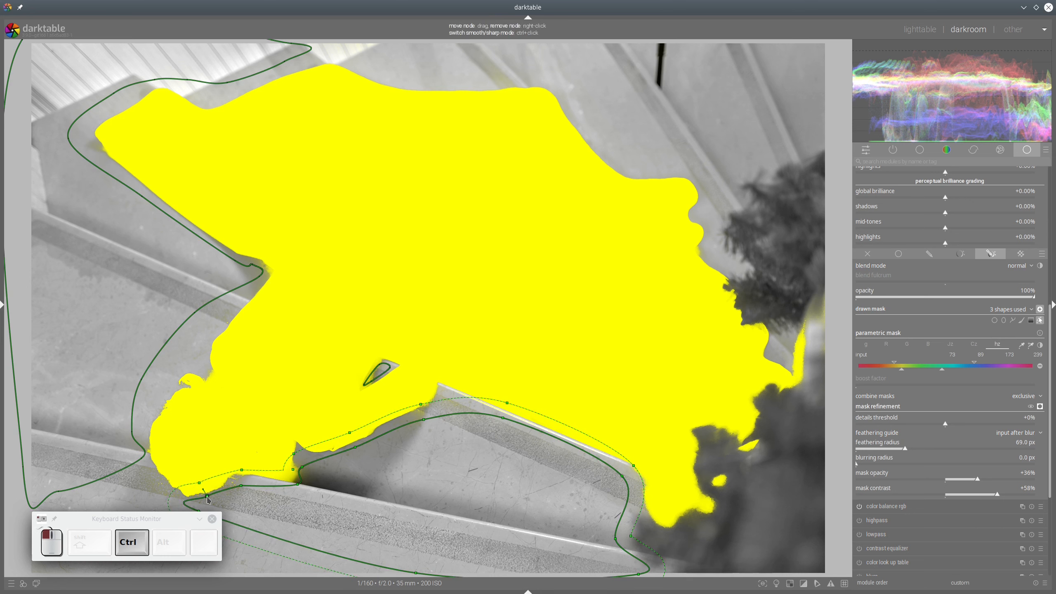
left_click_drag(207, 496, 237, 485)
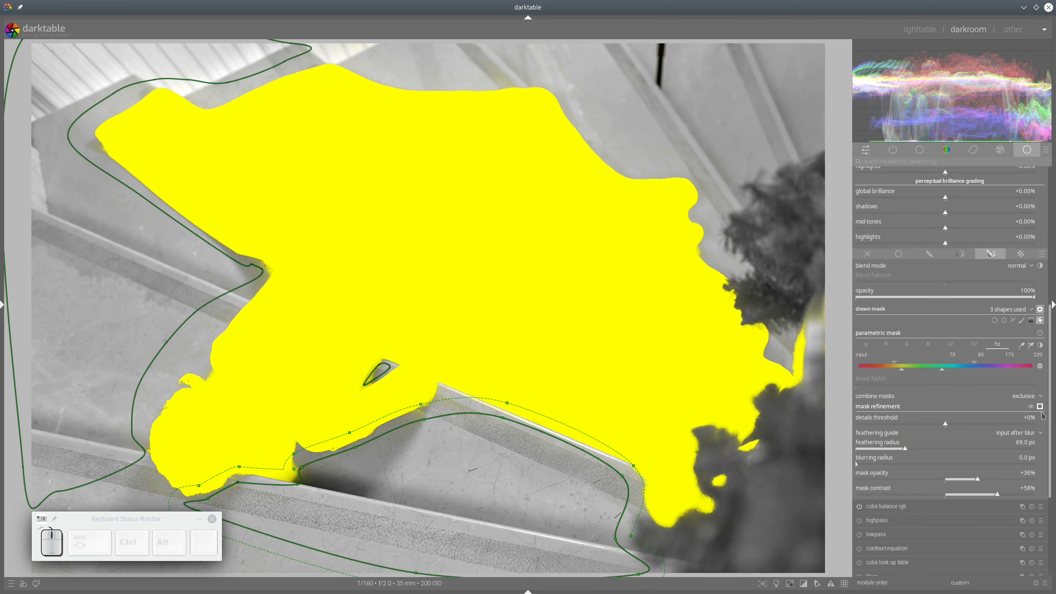
Set the mask's feathering radius to 48.3 px, compare the mask with the photo, and invert the mask to select the background.
left_click(893, 450)
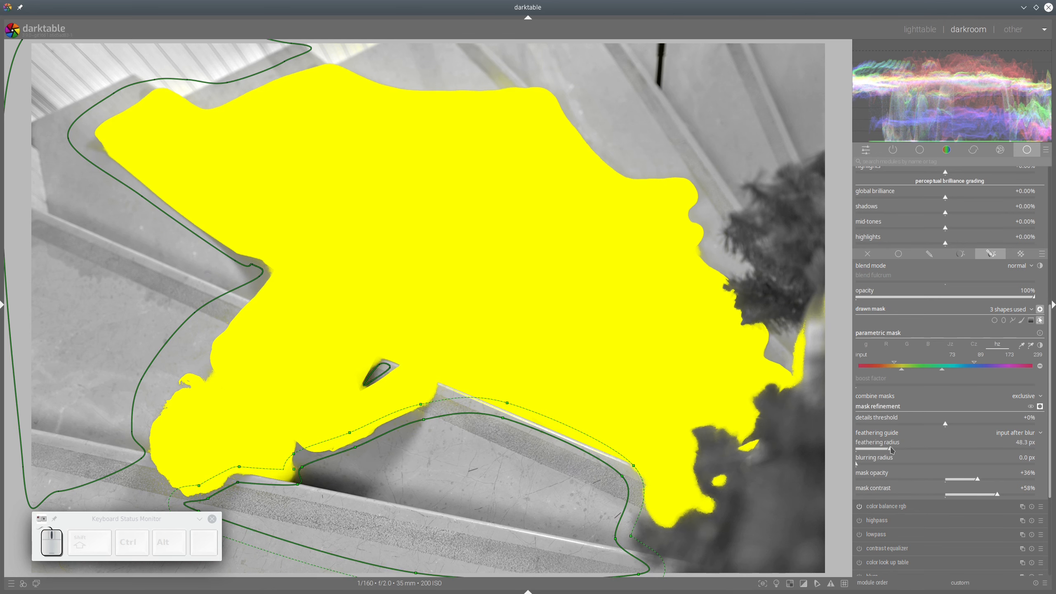
left_click(1040, 407)
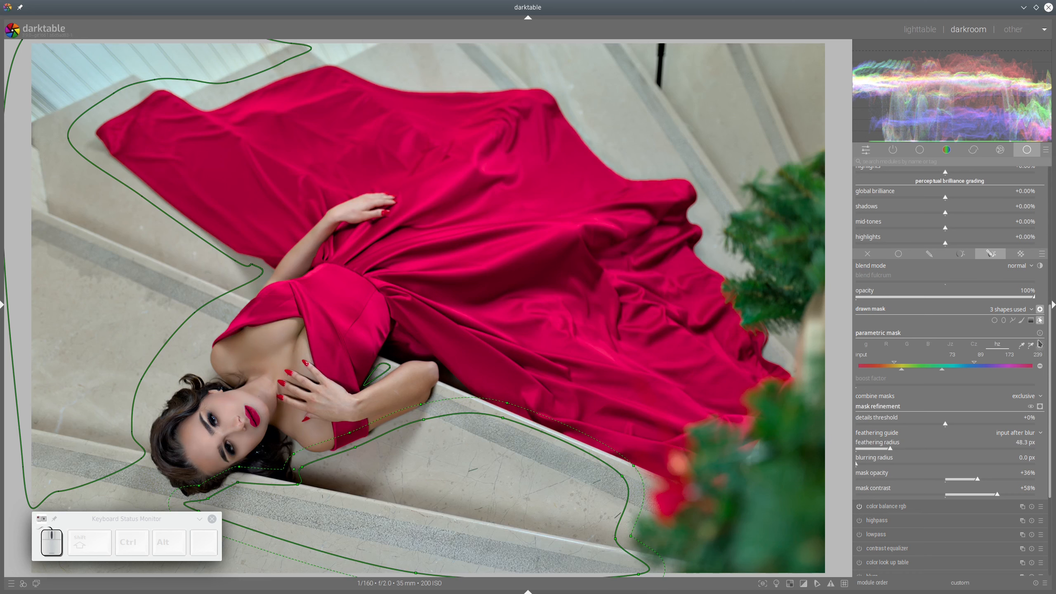
left_click(1041, 406)
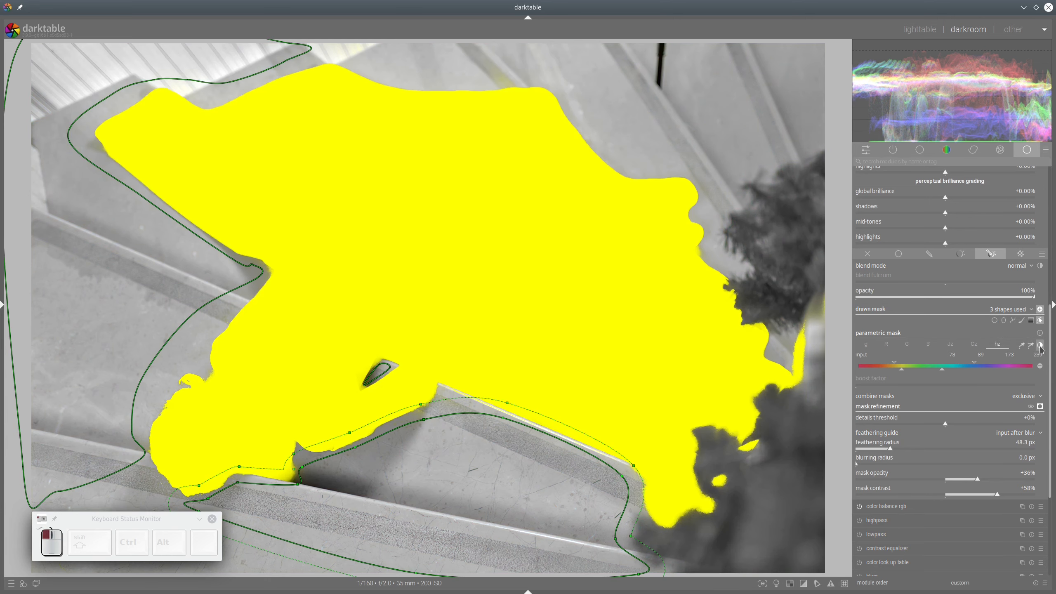
left_click(1041, 345)
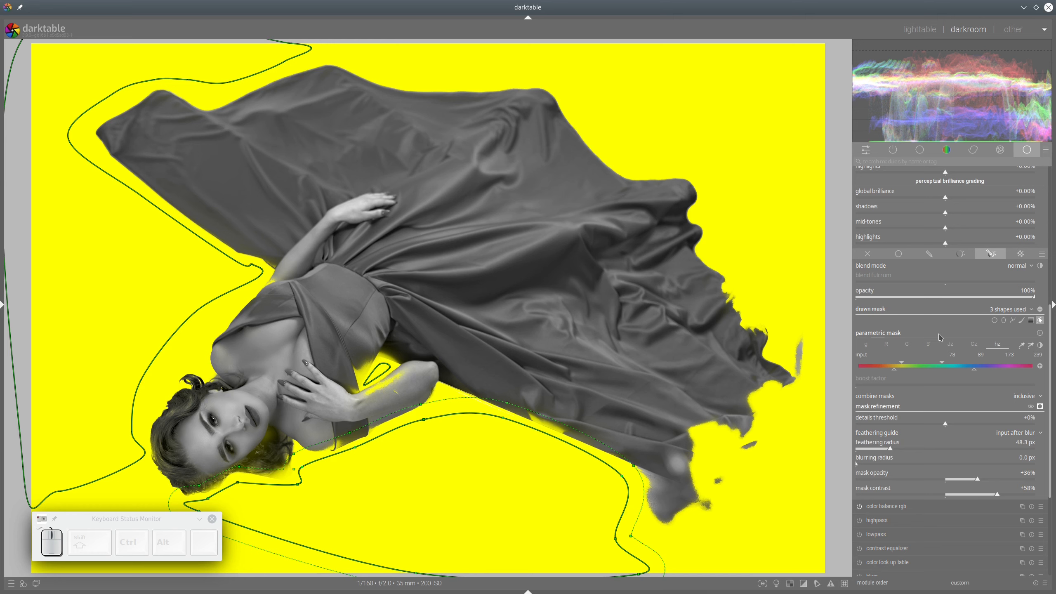
Reduce the feather size of the small path beside the bent arm and nudge its lower node slightly inward.
left_click(381, 377)
scroll(391, 367, "down", 4, "shift")
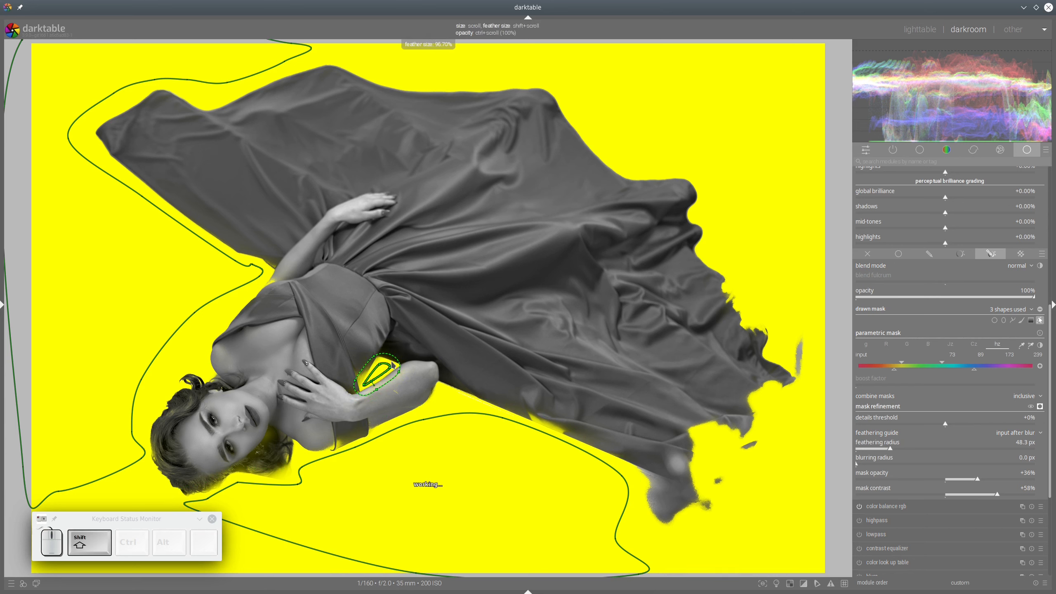
left_click(366, 388)
left_click_drag(366, 388, 368, 387)
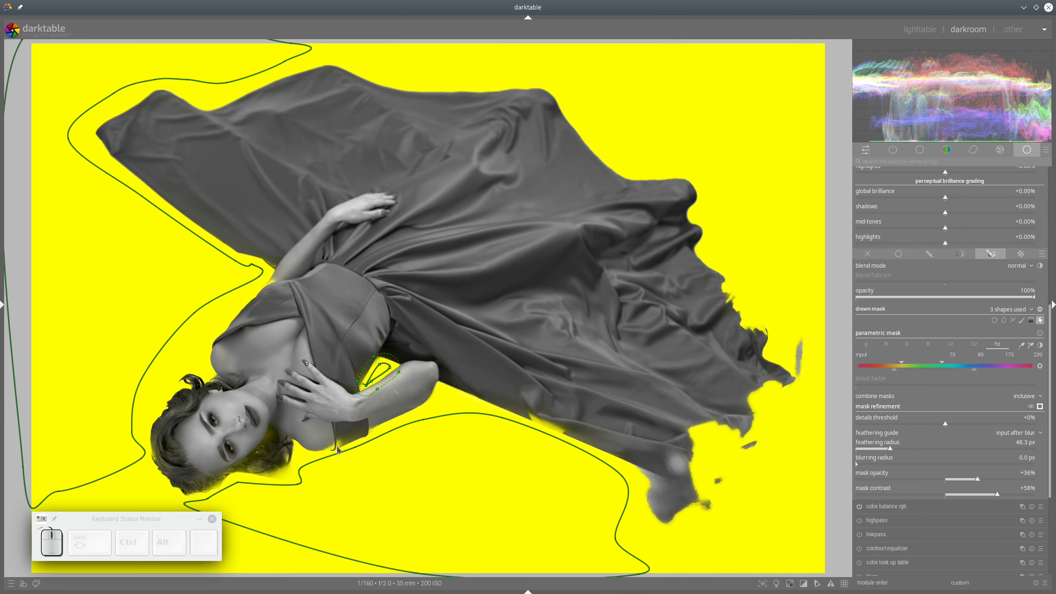
Nudge the large lower path to clean up the shoulder and dress edge, and hide the path outlines and mask overlay.
left_click(363, 445)
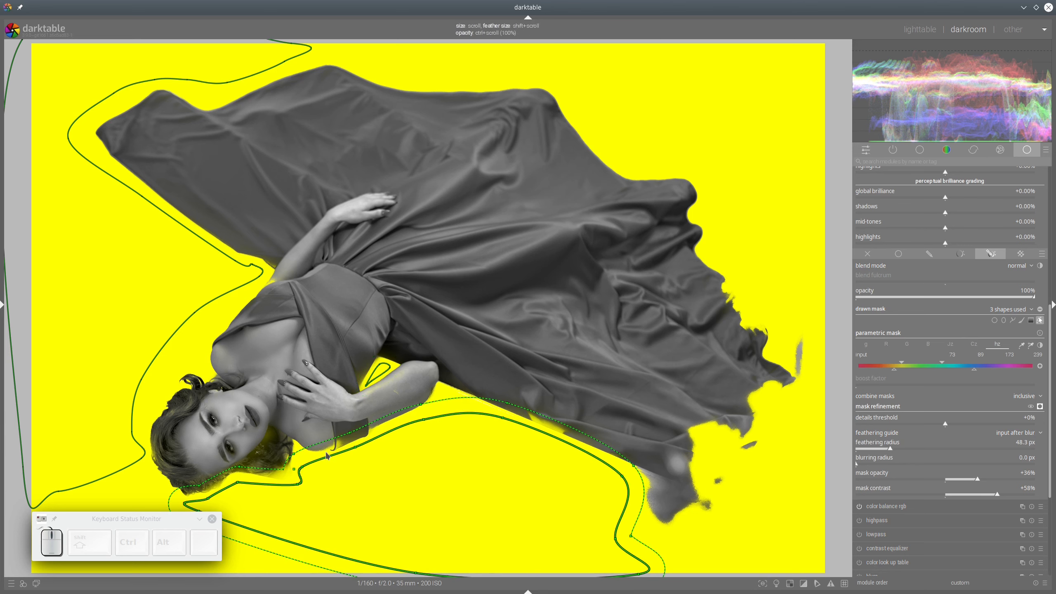
left_click_drag(329, 458, 331, 462)
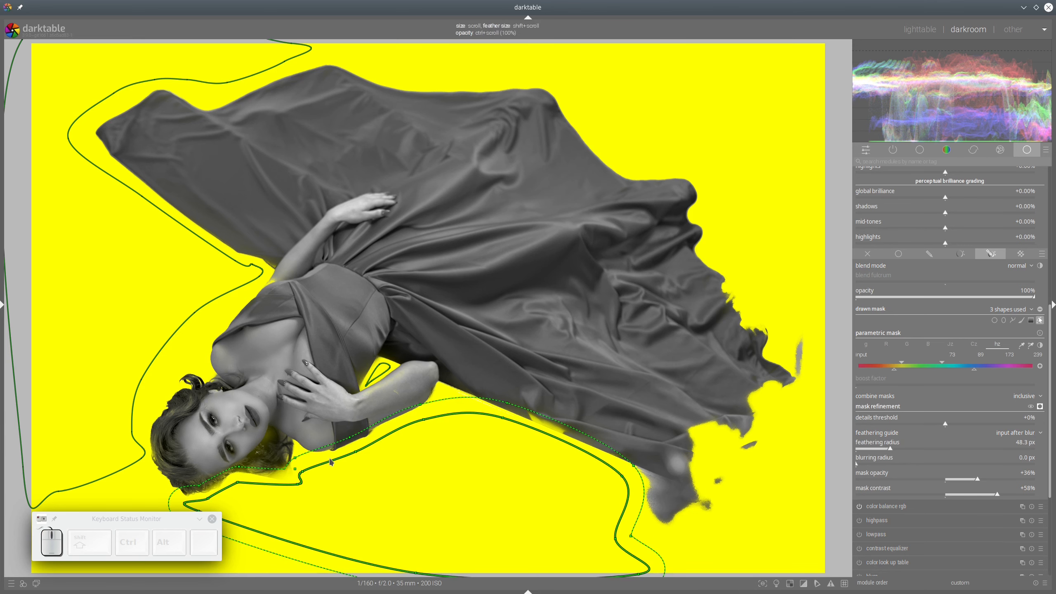
left_click_drag(542, 436, 542, 438)
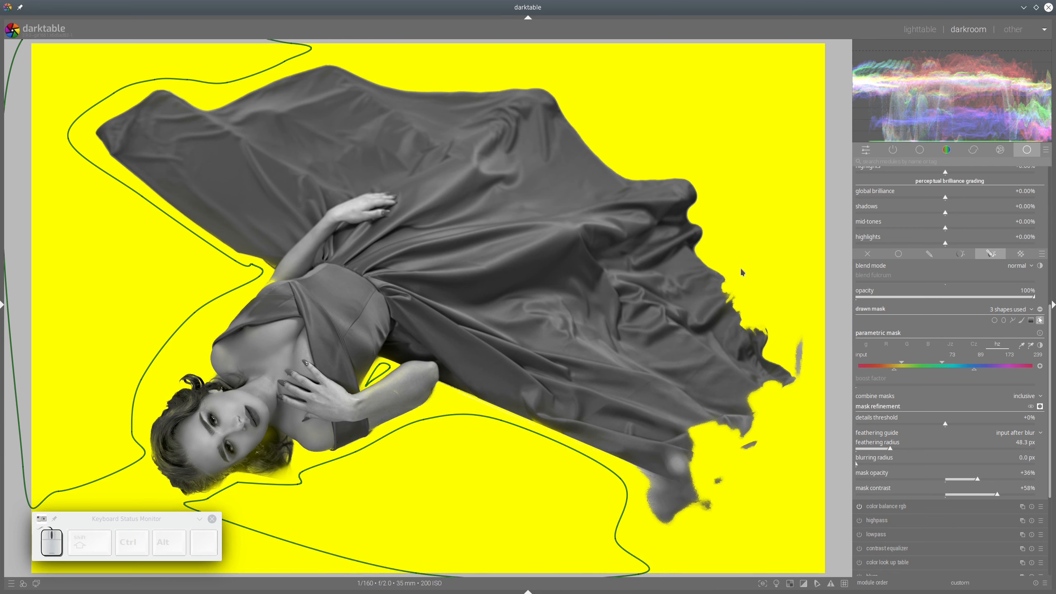
left_click(1041, 320)
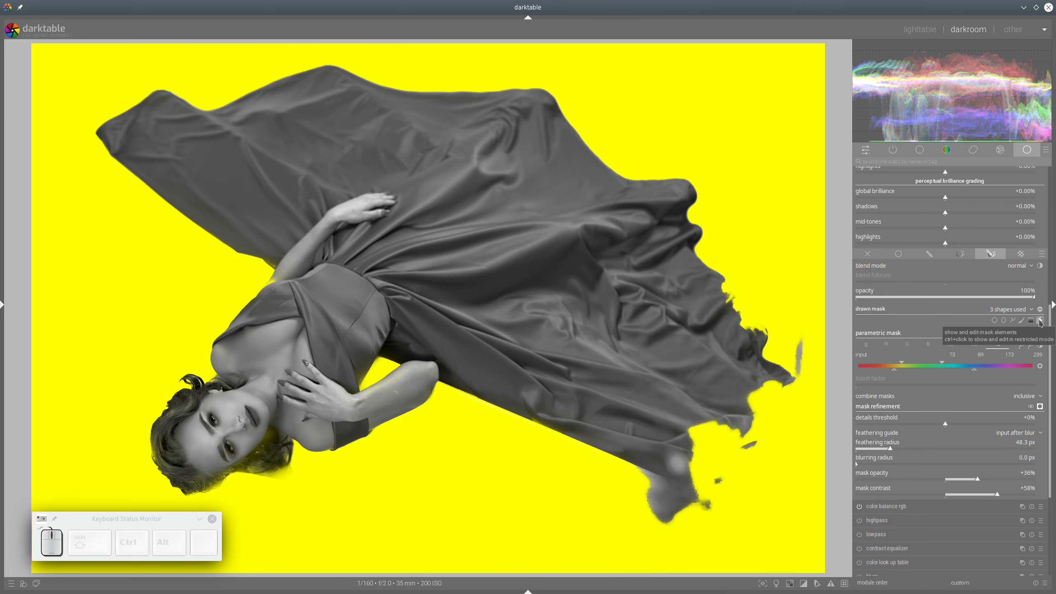
left_click(1040, 321)
left_click(1040, 322)
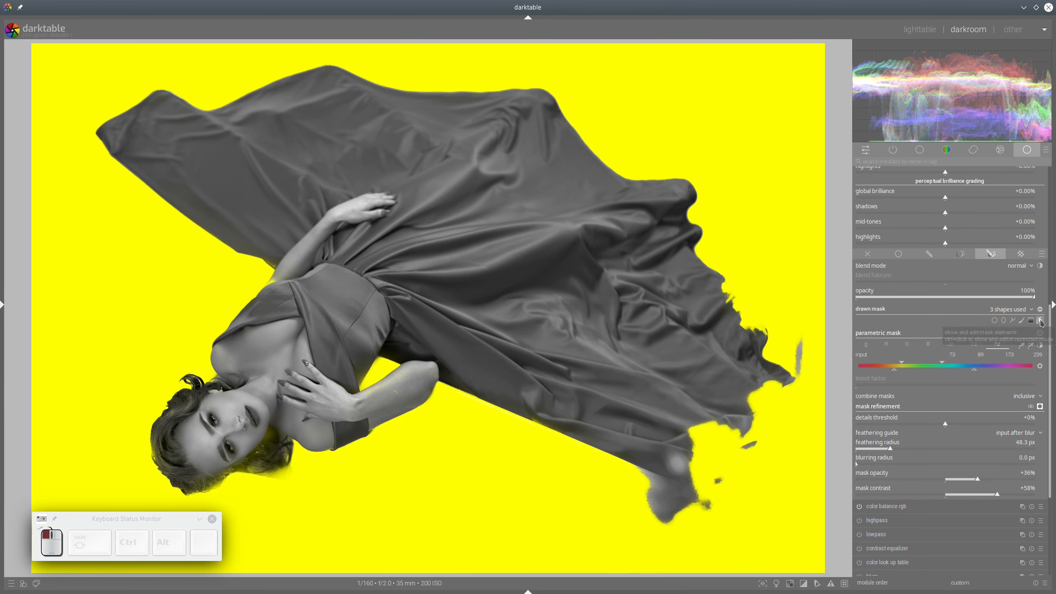
left_click(1041, 407)
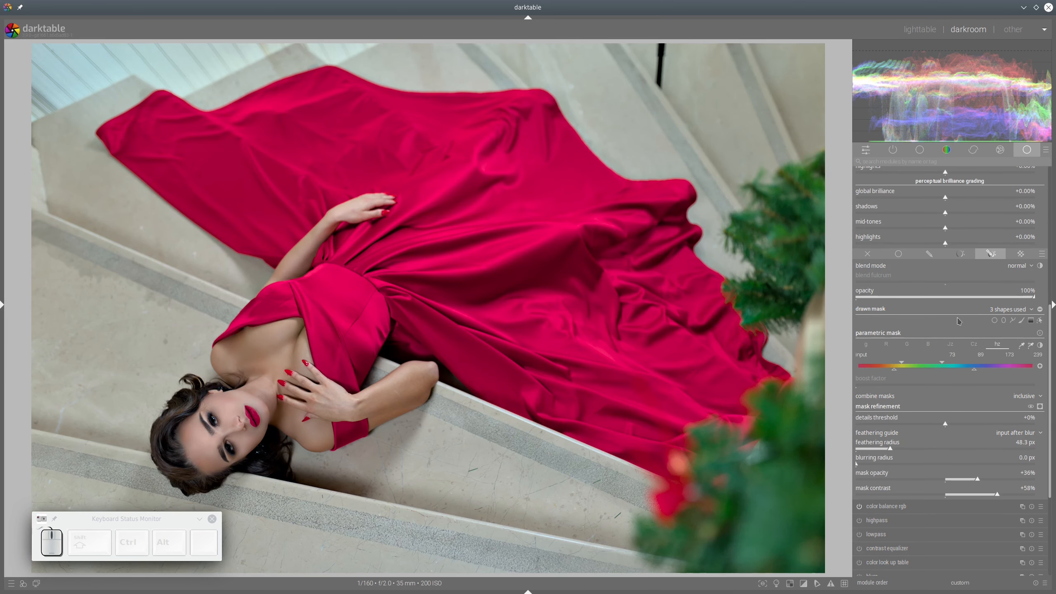
In the 4 ways controls of color balance rgb 1, set the global offset hue to 211.03° and chroma to 0.23%.
scroll(959, 321, "up", 5)
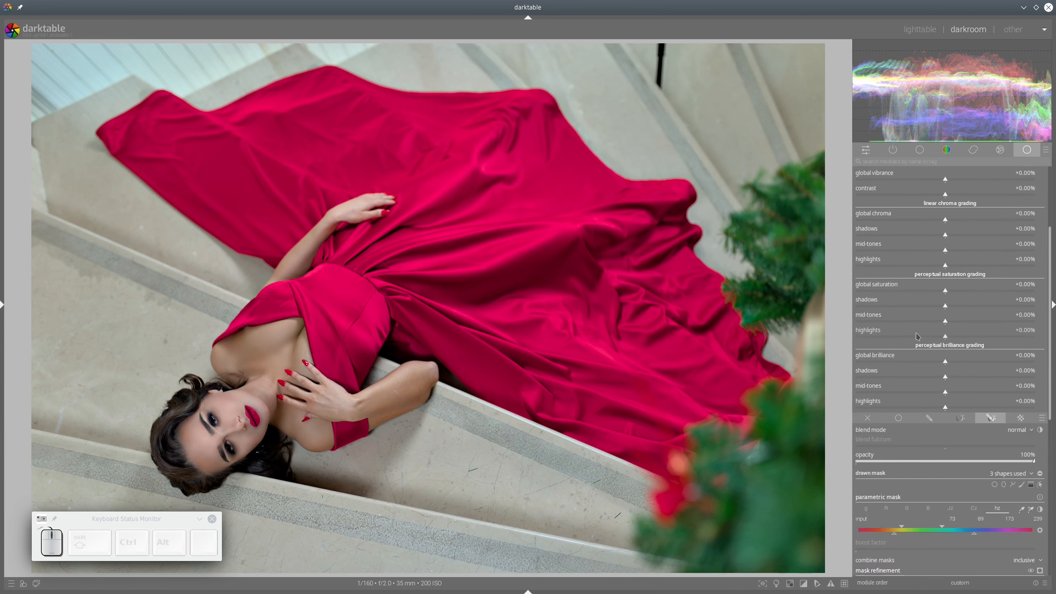
scroll(926, 300, "up", 5)
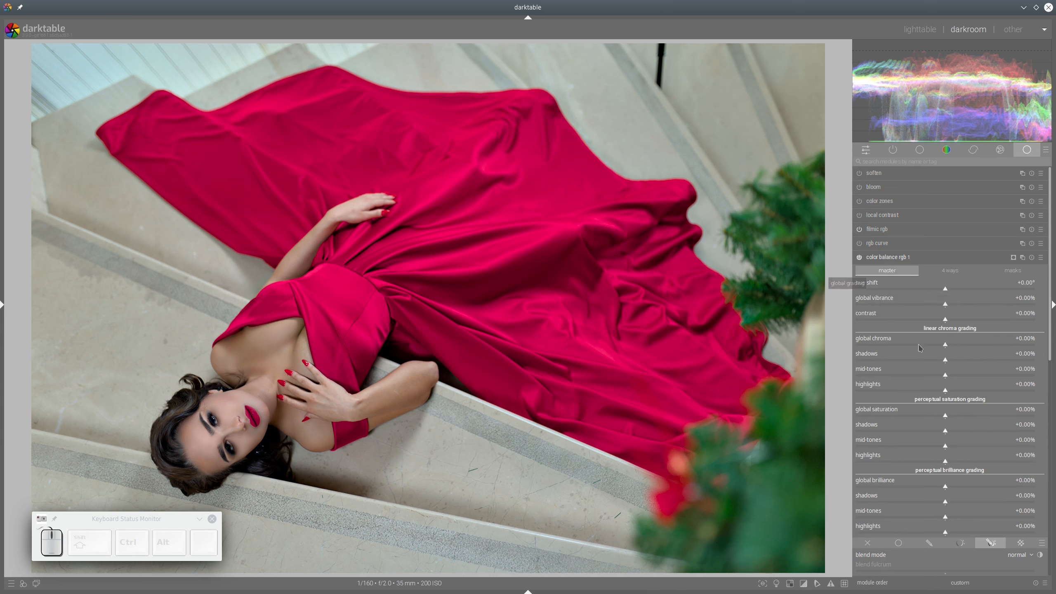
left_click(973, 273)
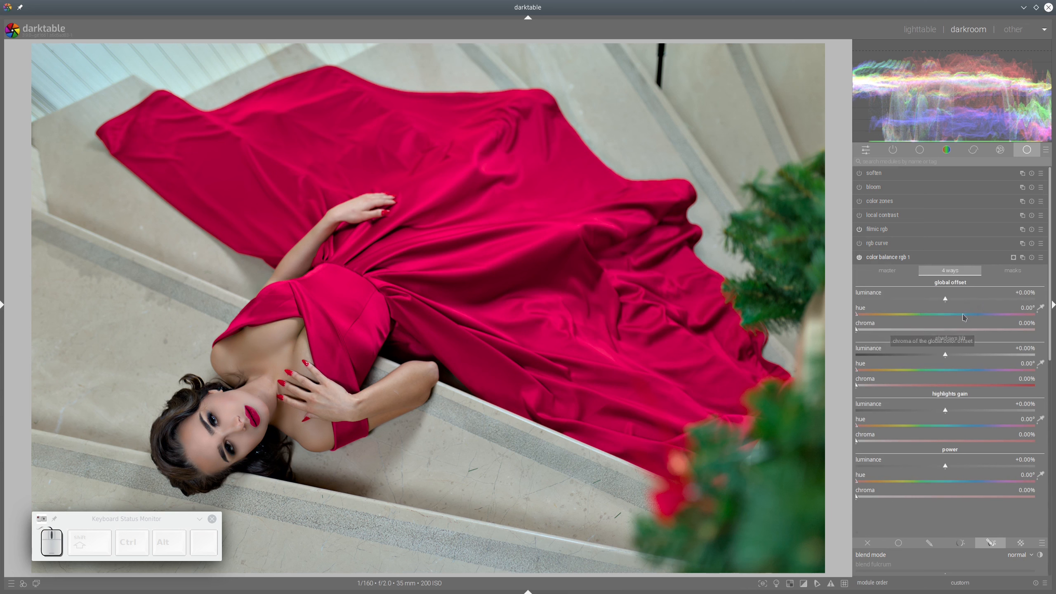
left_click(958, 315)
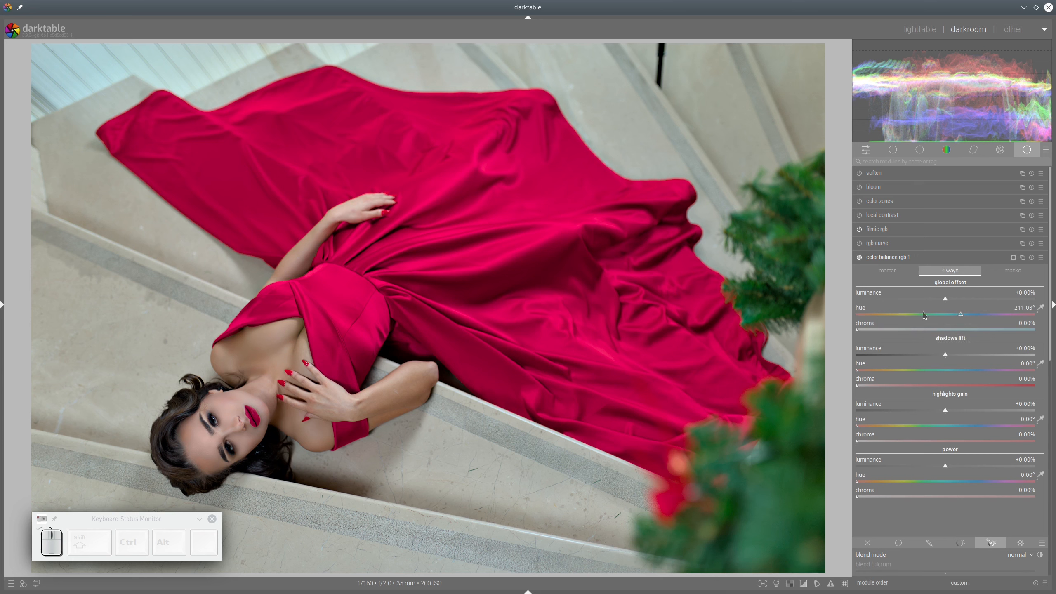
left_click(882, 330)
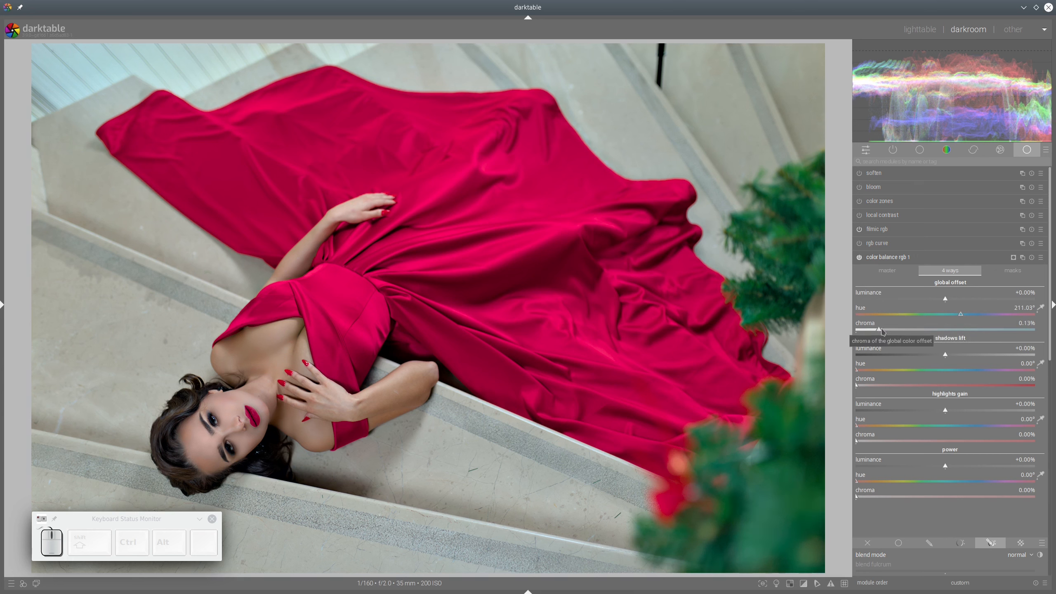
left_click(897, 331)
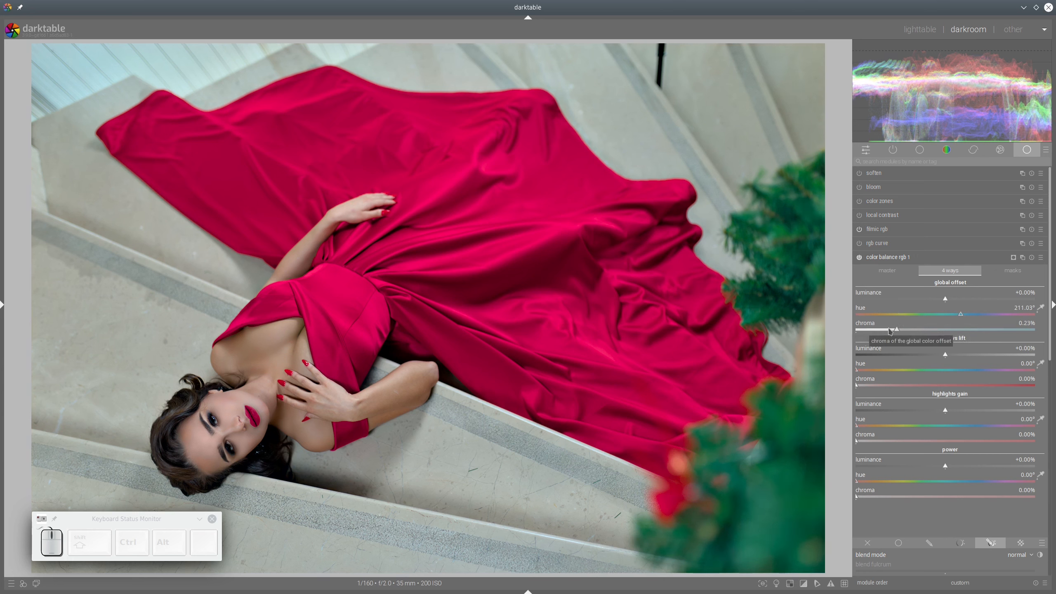
Set the shadows lift hue to 226.76° and its chroma to 5.63%.
scroll(909, 353, "down", 2)
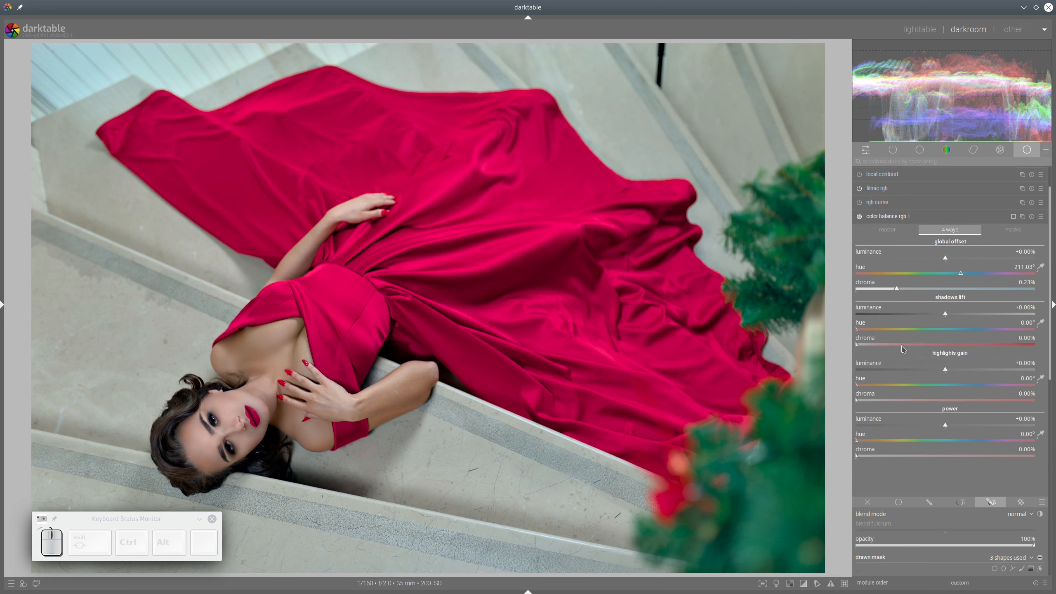
left_click(969, 330)
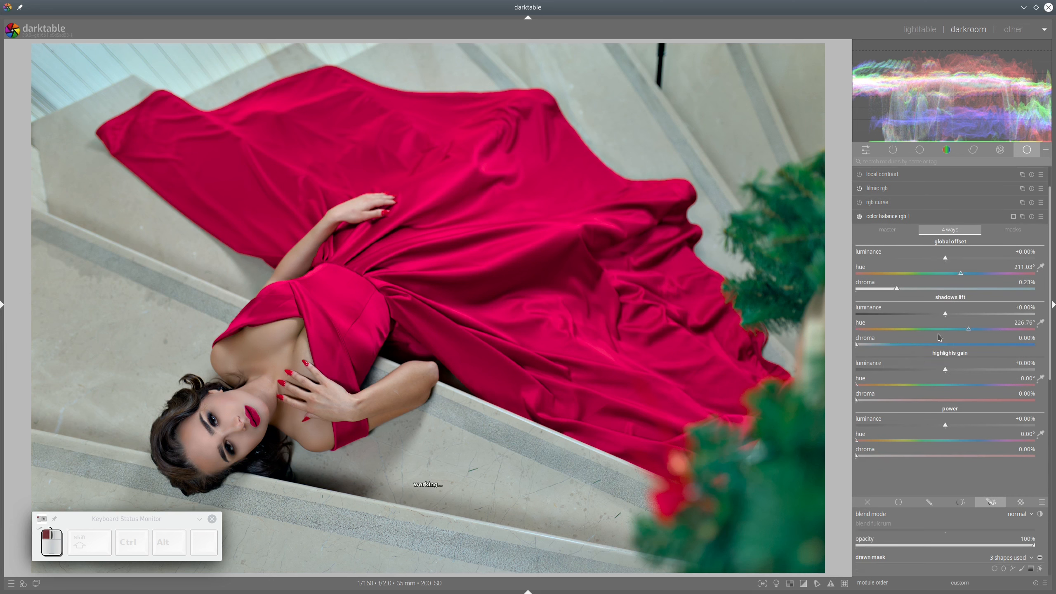
left_click(876, 346)
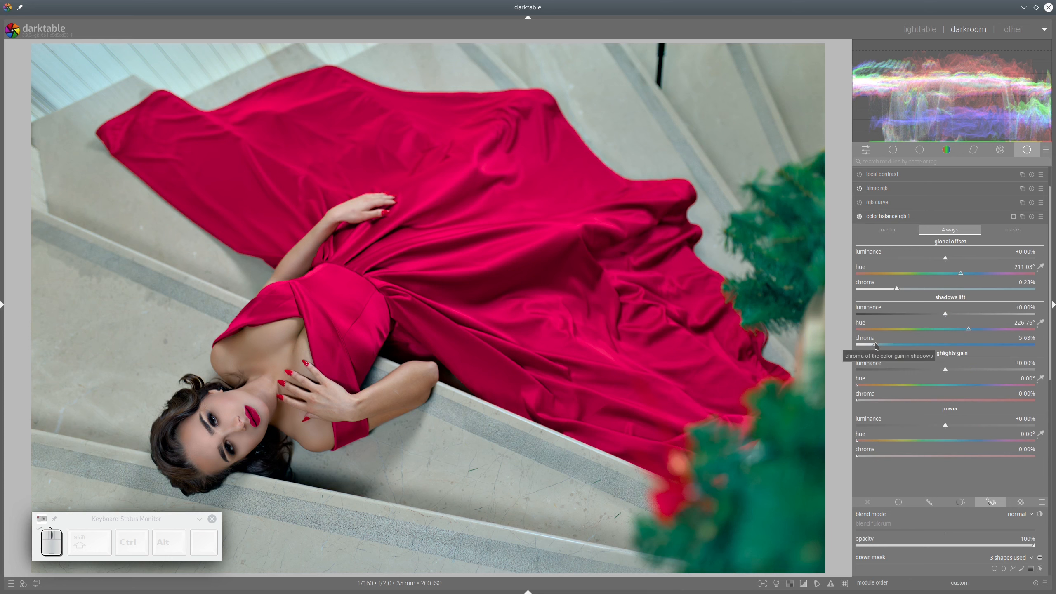
Set the power hue to 222.62° and its chroma to 1.17%.
scroll(894, 329, "down", 4)
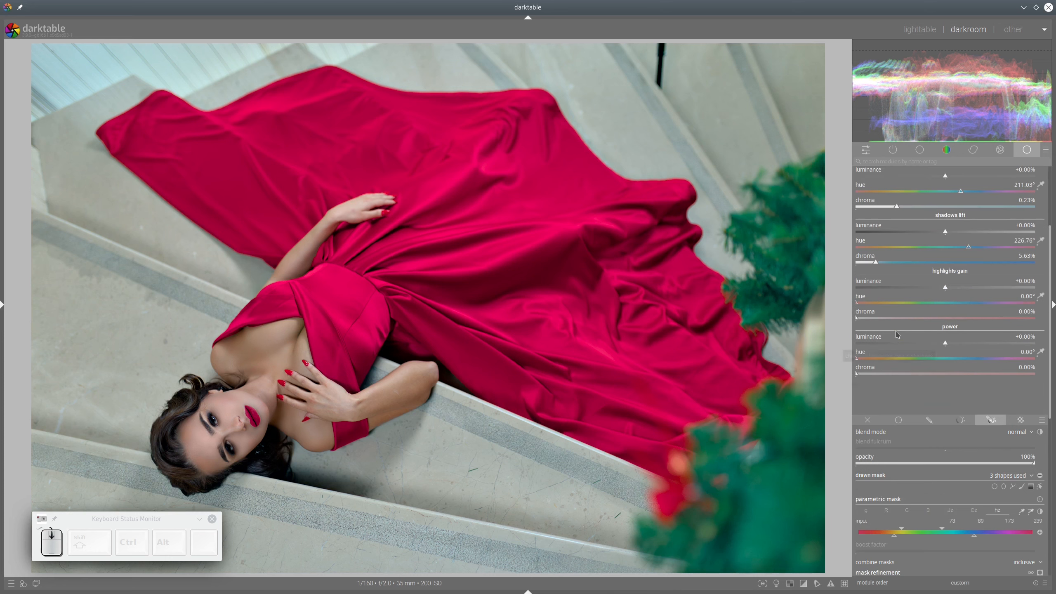
left_click(967, 359)
left_click(887, 374)
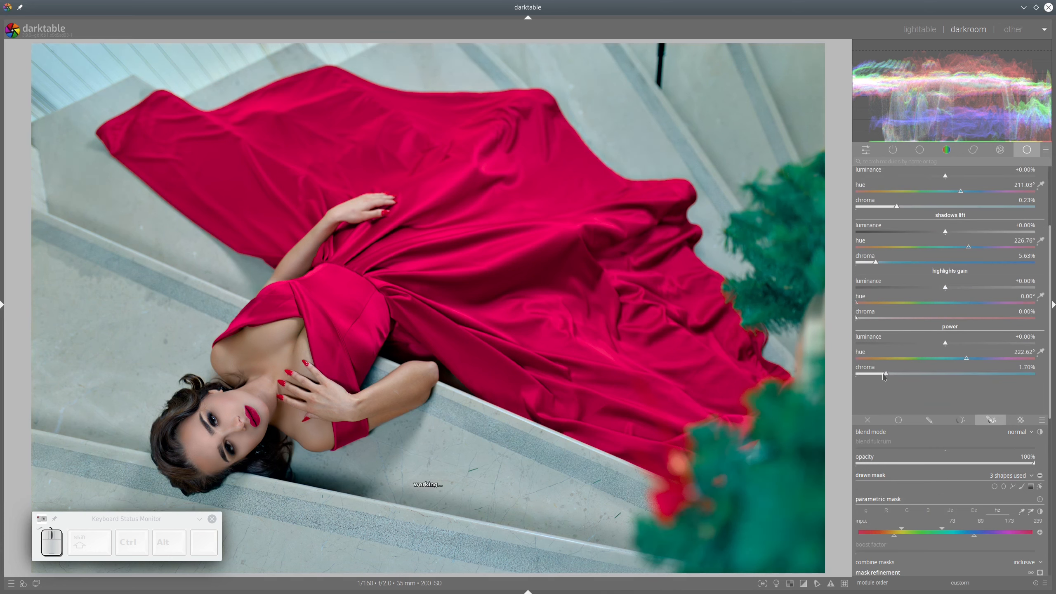
left_click(866, 375)
left_click(878, 374)
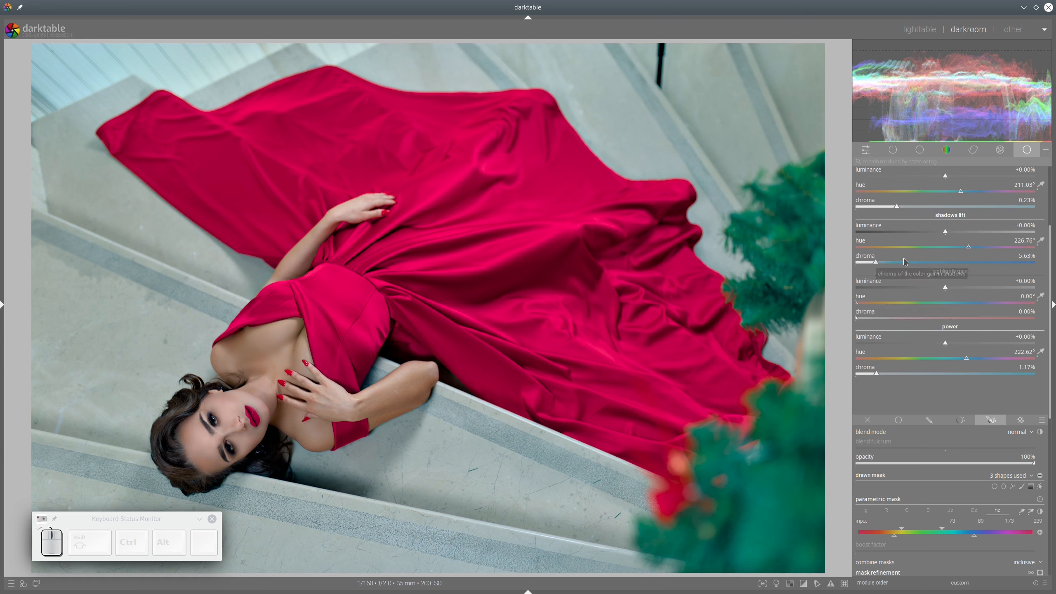
Compare the photo with and without color balance rgb 1 in color assessment mode, collapse the module, and inspect the masked edges up close.
left_click(776, 583)
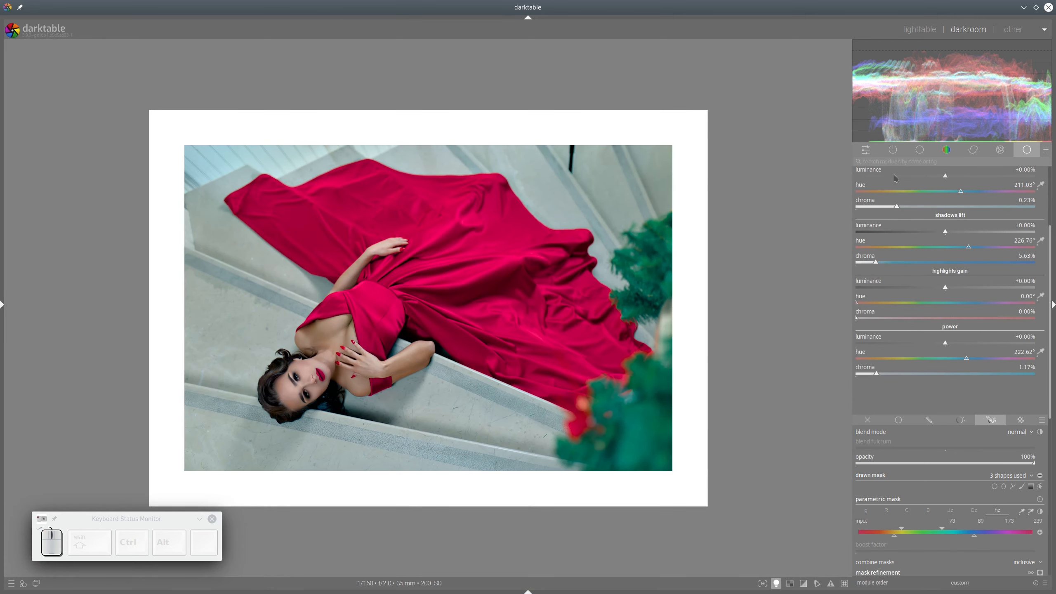
scroll(896, 178, "up", 3)
left_click(859, 258)
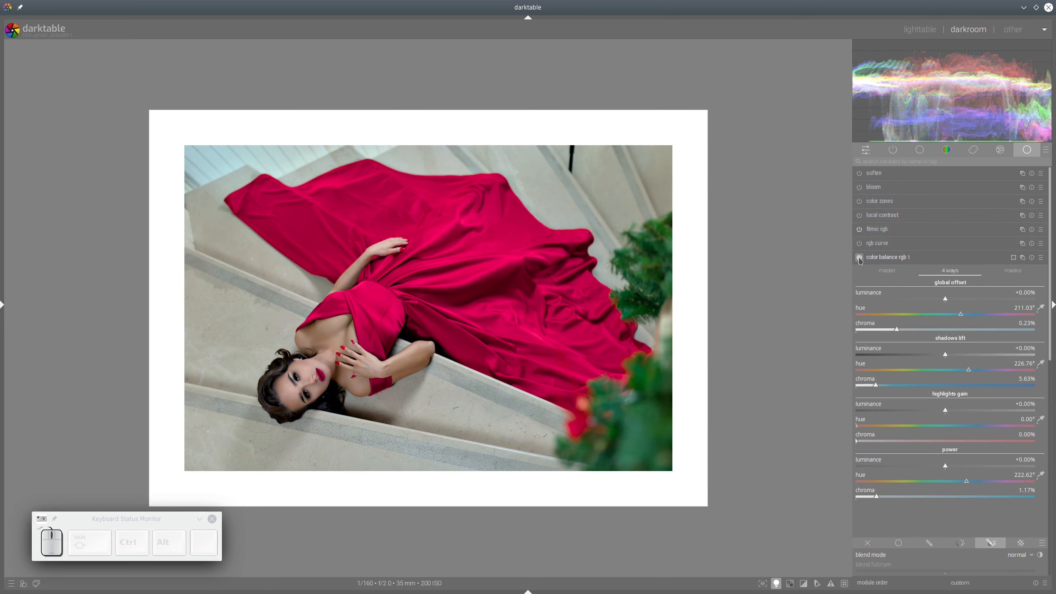
left_click(859, 257)
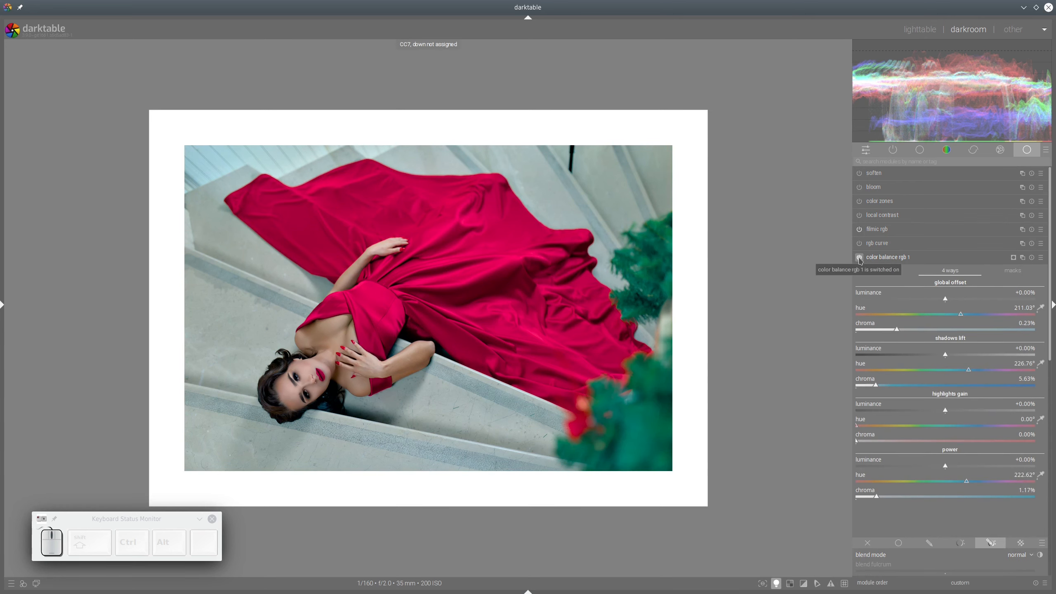
left_click(886, 258)
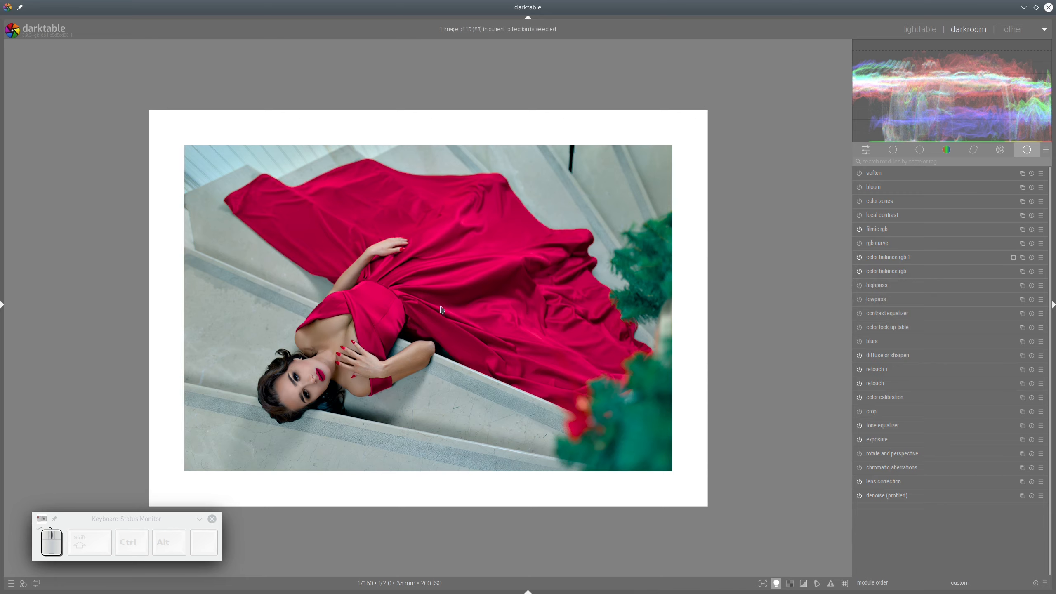
scroll(400, 335, "up", 1)
scroll(400, 335, "up", 2)
left_click_drag(475, 275, 548, 217)
scroll(574, 292, "down", 3)
Add a new instance of color balance rgb above color balance rgb 1 and leave color assessment mode.
left_click(1024, 260)
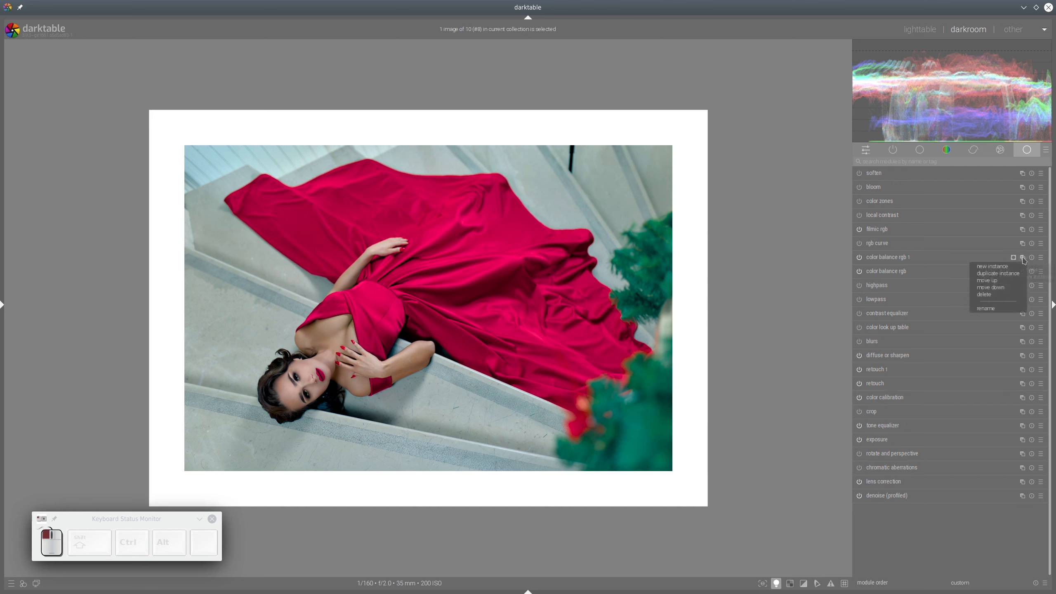
left_click(1002, 270)
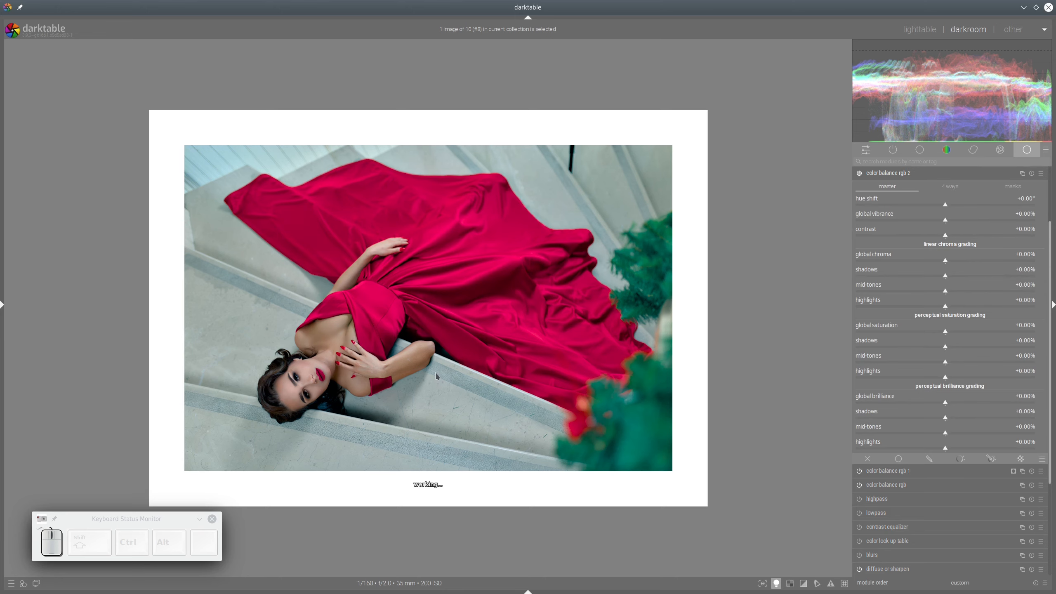
left_click(776, 584)
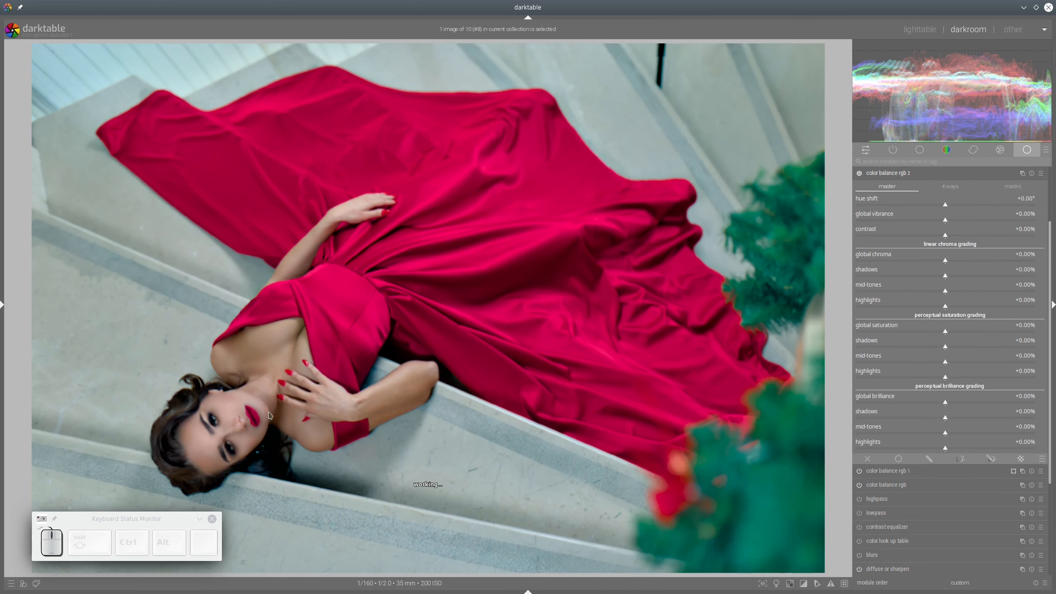
Enable a drawn and parametric mask on color balance rgb 2 and set its hz range by sampling the chest skin.
scroll(292, 409, "up", 3)
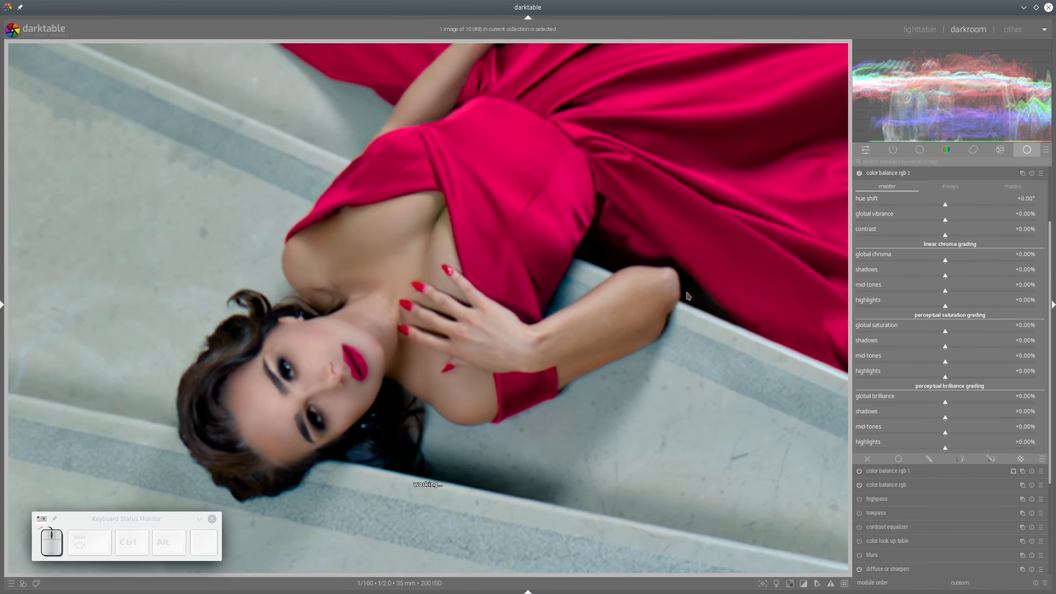
left_click(991, 458)
left_click(1000, 427)
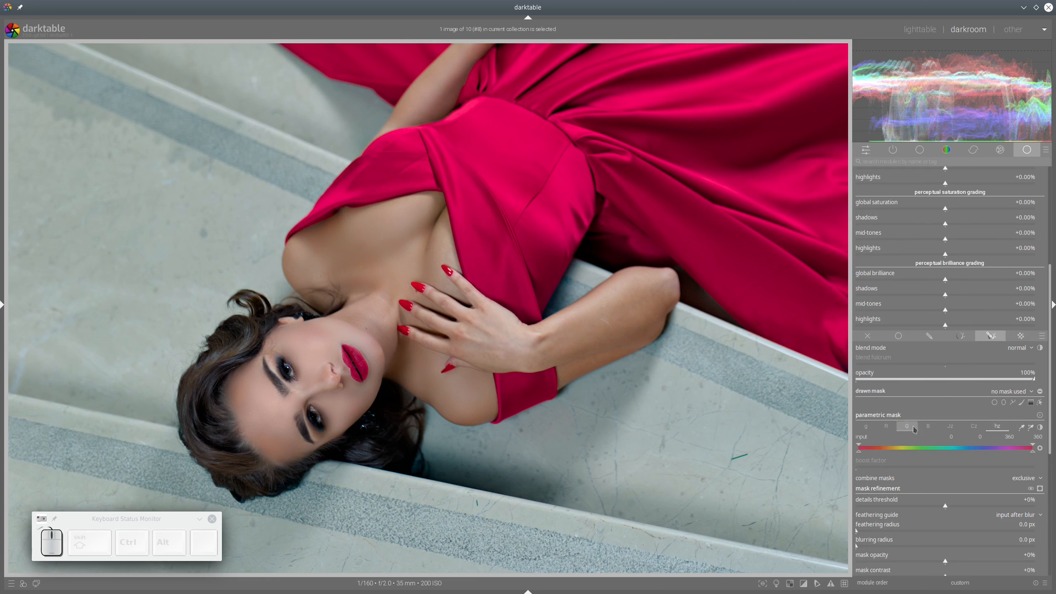
left_click(1032, 428)
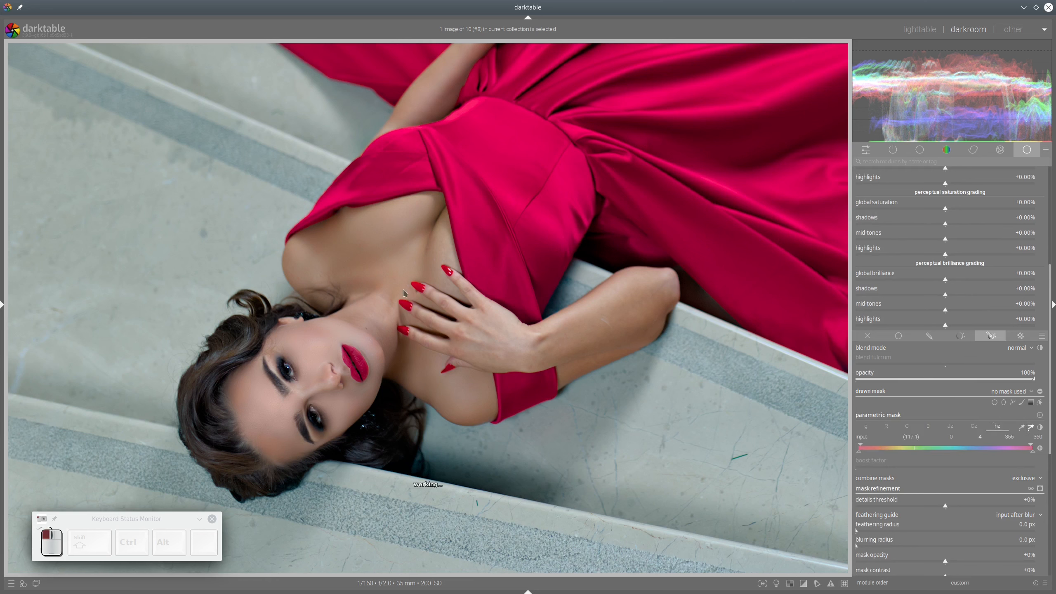
left_click_drag(354, 217, 388, 317)
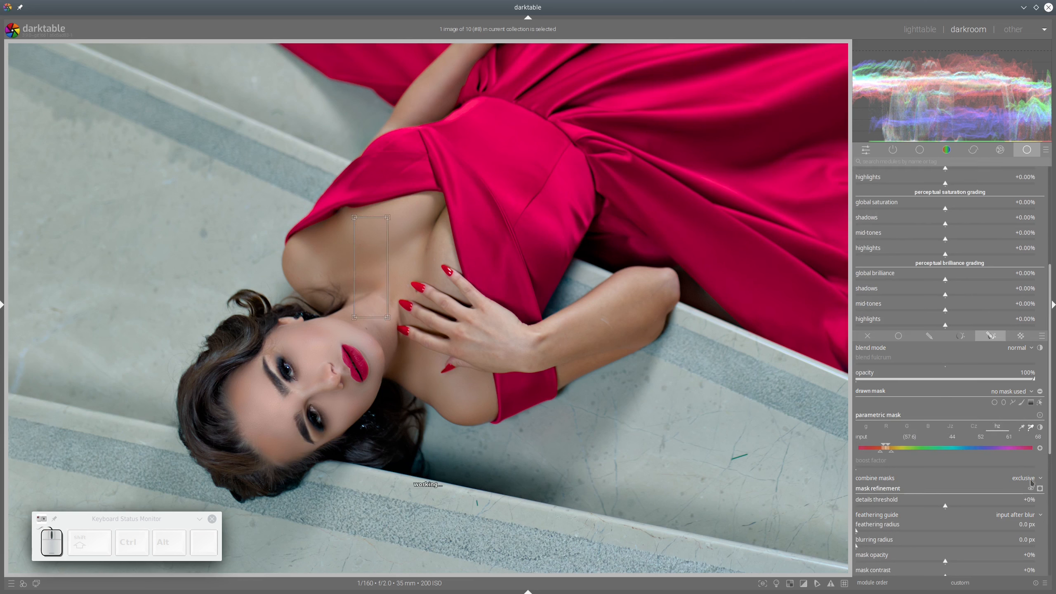
Display the mask overlay and extend the lower end of the hz input range to 17 to include more skin.
left_click(1041, 489)
scroll(611, 310, "down", 3)
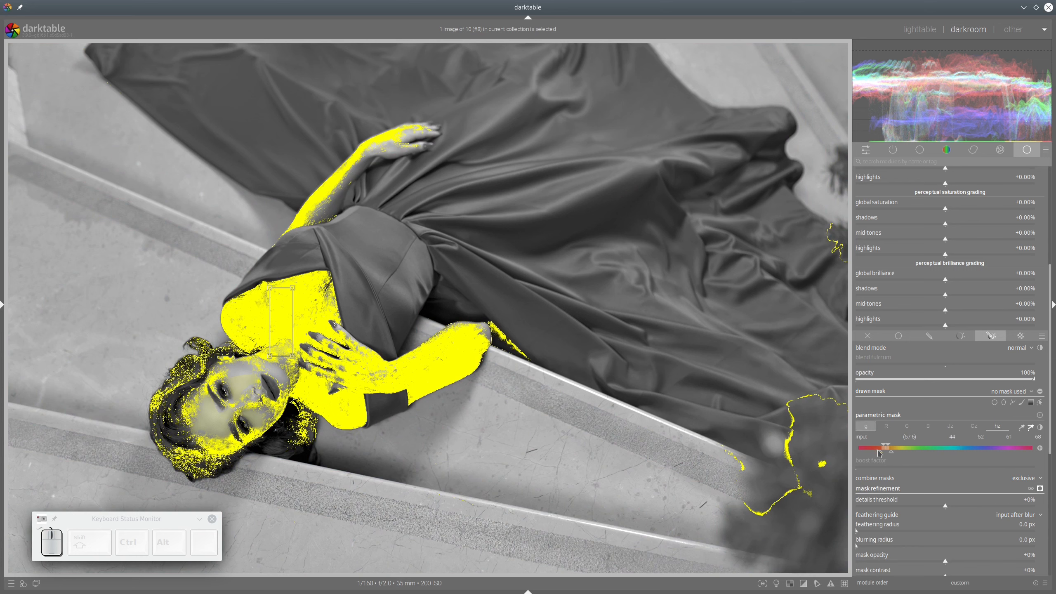
left_click_drag(879, 452, 865, 454)
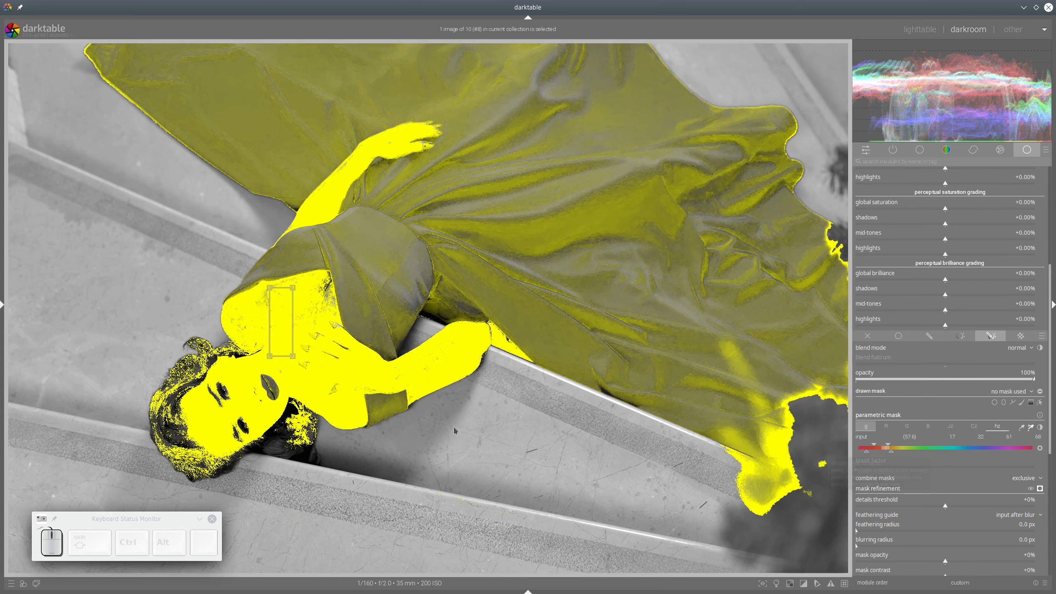
Refine the mask with a feathering radius of 20.1 px, mask contrast of +33% and mask opacity of +9%.
left_click(871, 533)
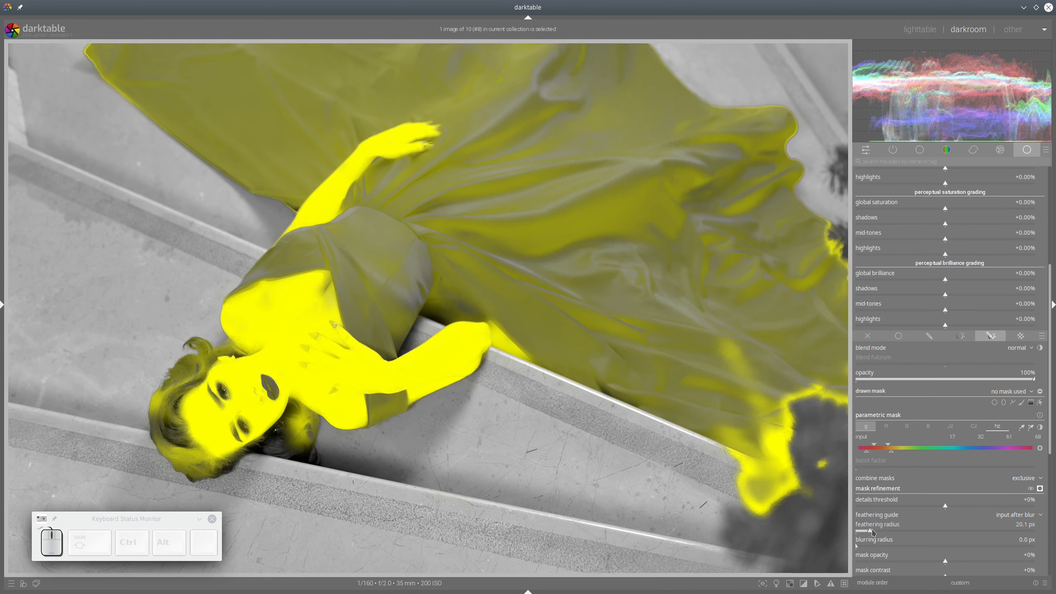
scroll(943, 512, "down", 2)
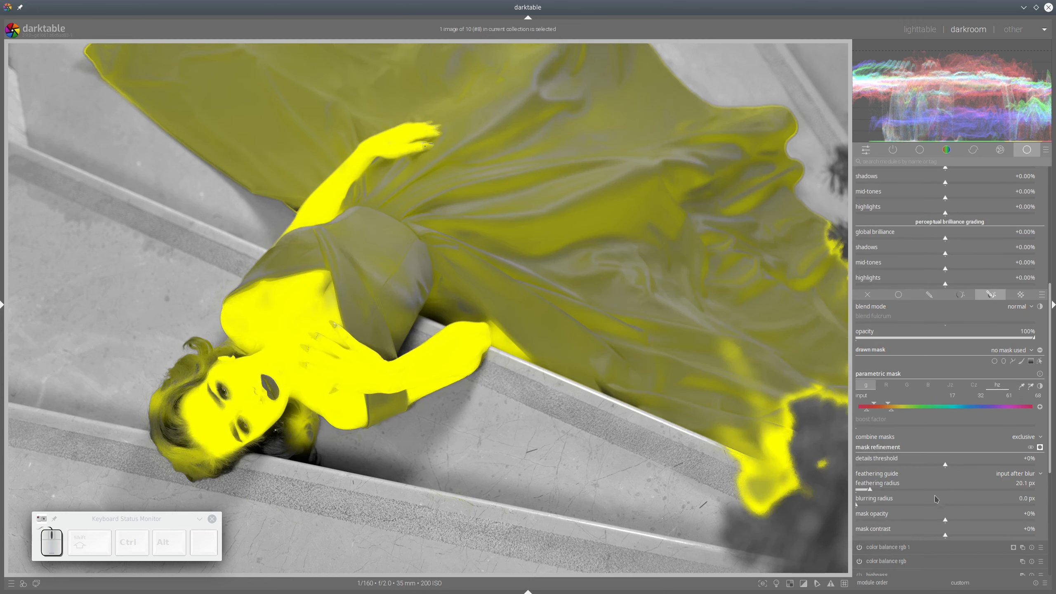
left_click(971, 536)
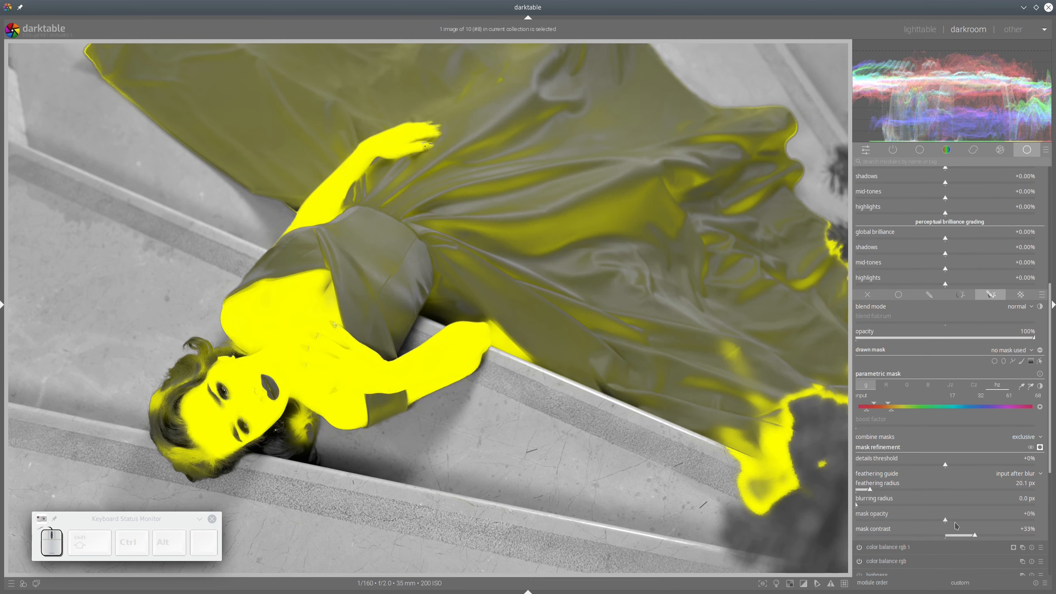
left_click(954, 521)
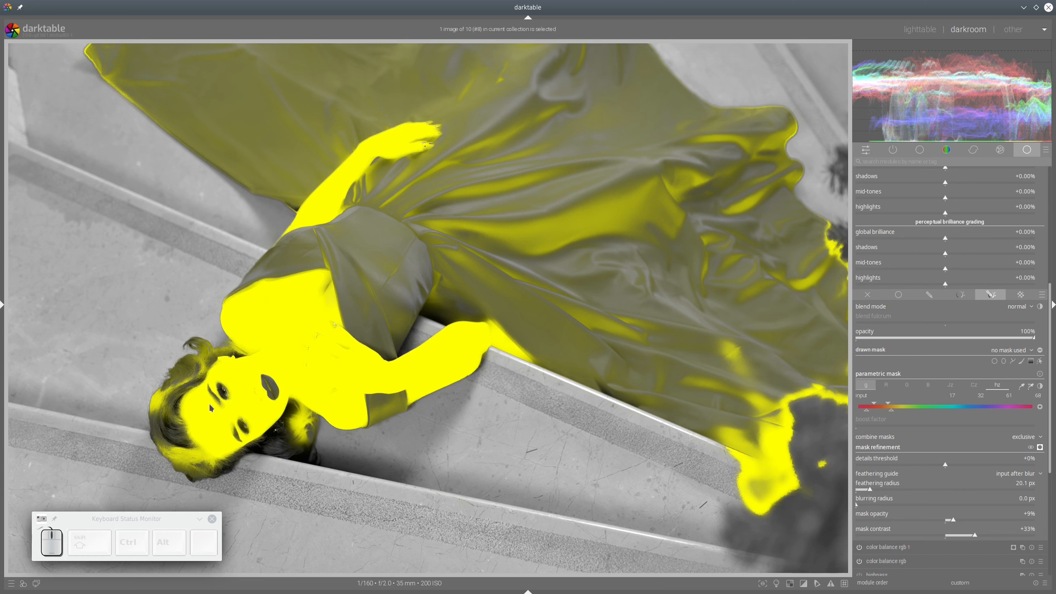
Draw a closed path mask around the woman's face, neckline and both arms to limit the mask to her skin.
left_click(1013, 362)
left_click(183, 414)
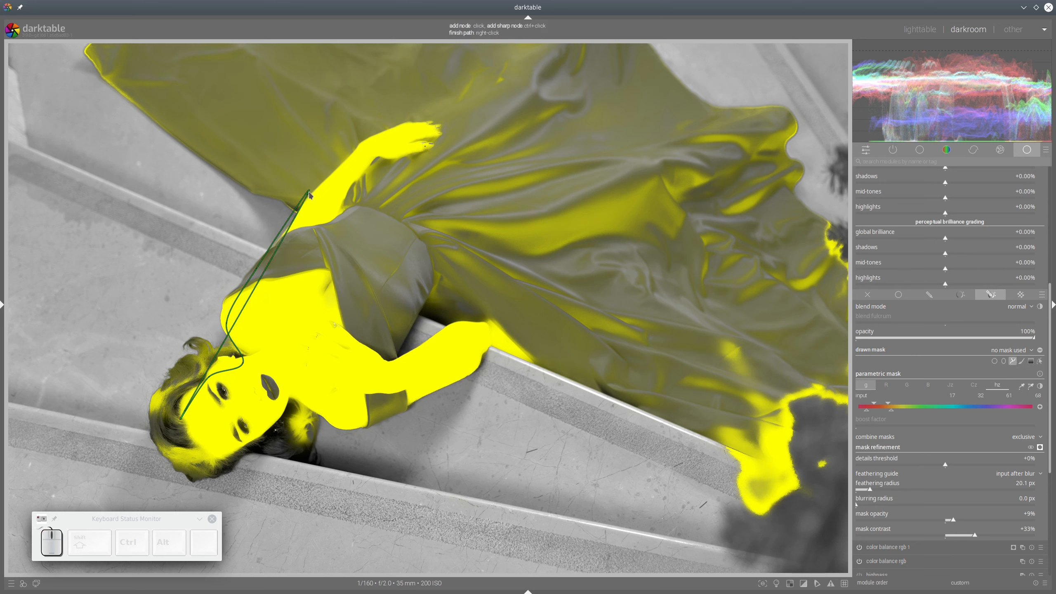
left_click(434, 147)
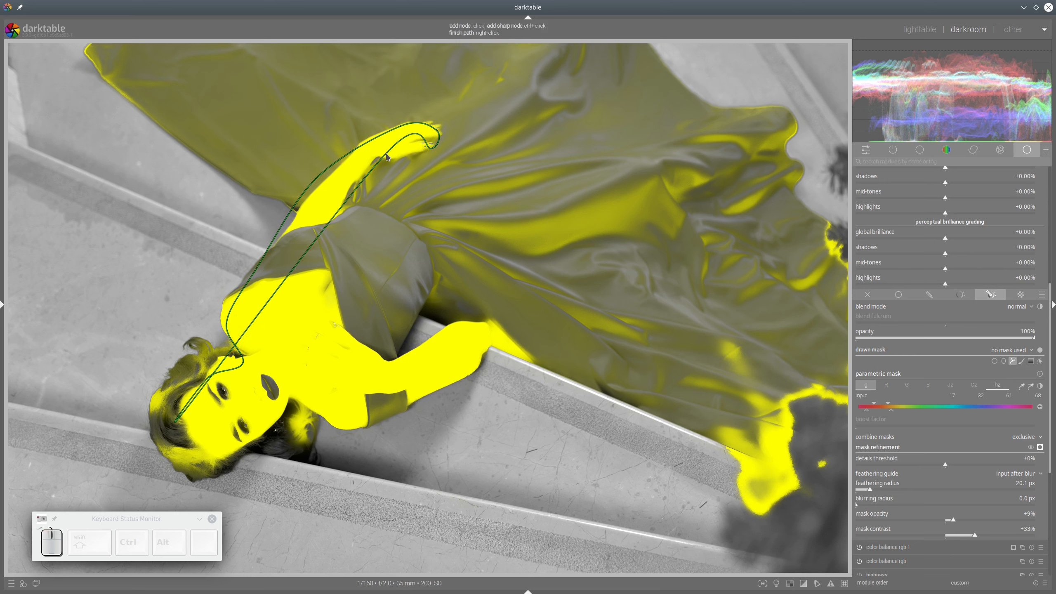
left_click(386, 154)
left_click(348, 188)
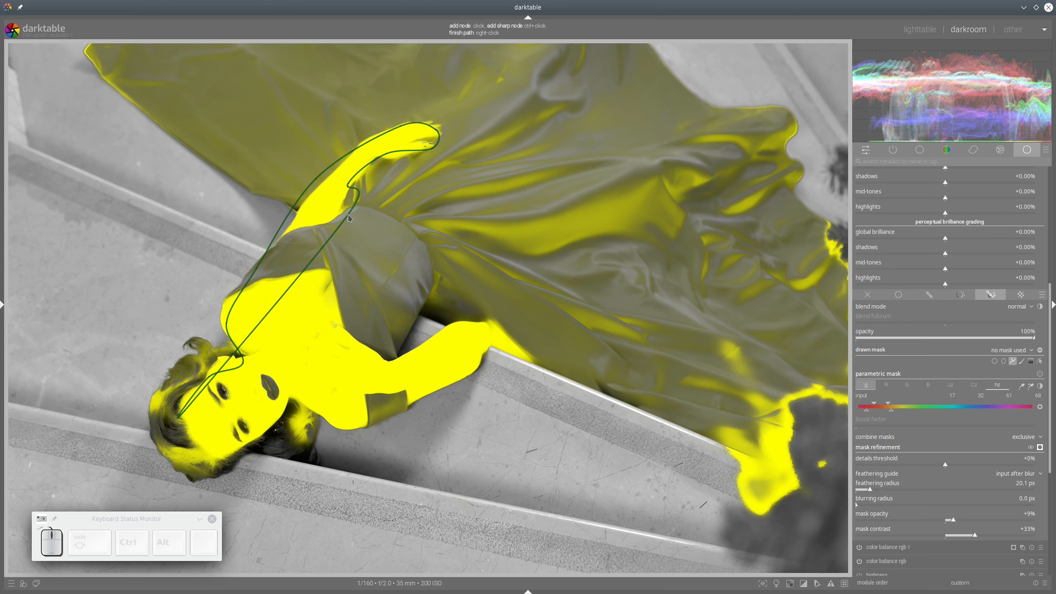
left_click(349, 215)
left_click(349, 309)
left_click(364, 332)
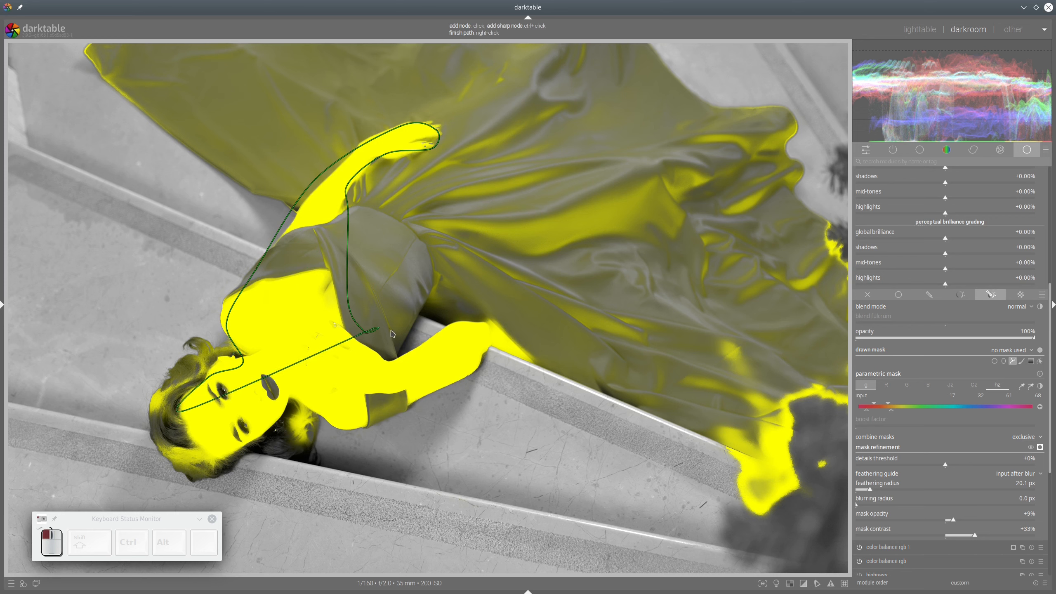
left_click(461, 315)
left_click(492, 325)
left_click(478, 386)
left_click(386, 440)
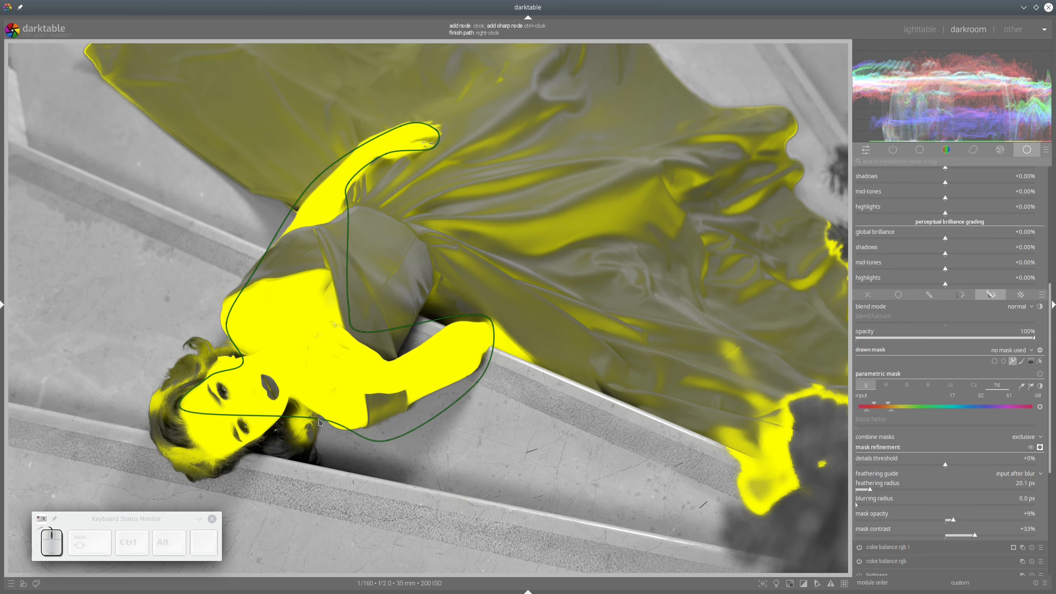
left_click(294, 392)
left_click(277, 402)
left_click(255, 431)
left_click(225, 447)
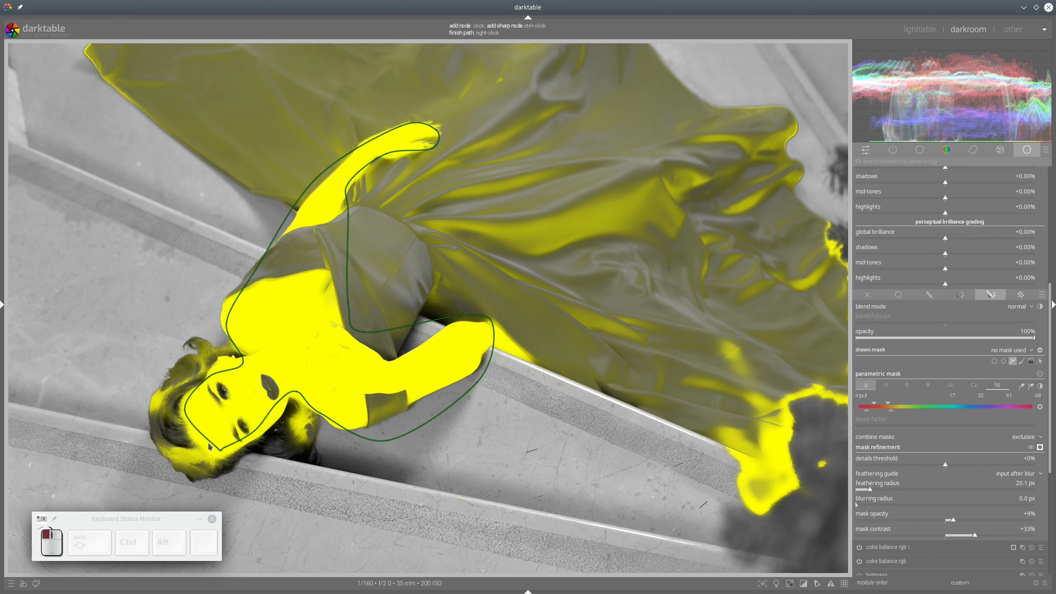
left_click(202, 439)
right_click(202, 439)
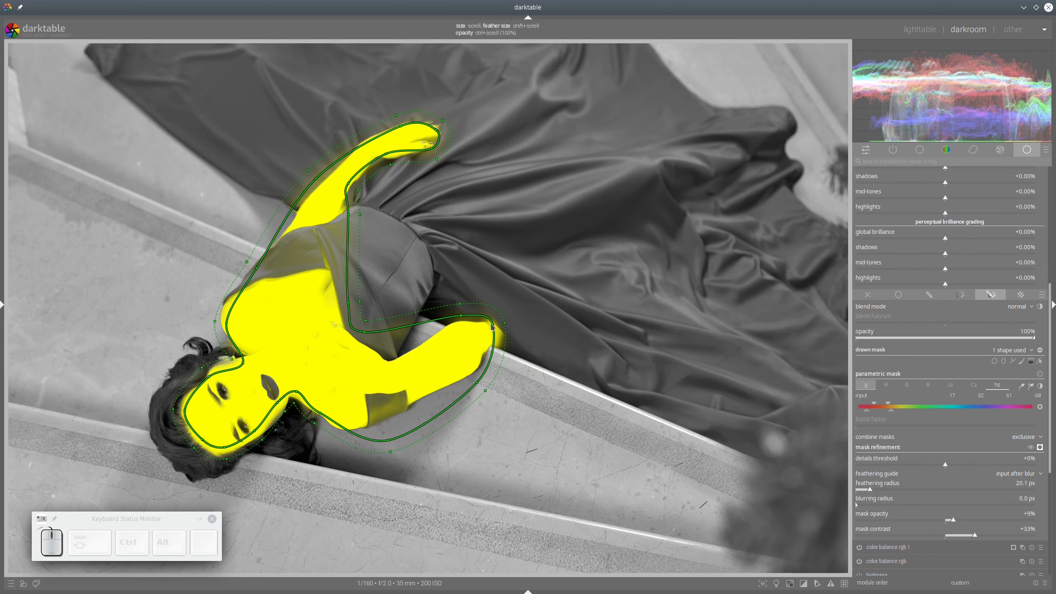
Pull the path's nodes inward at the bent elbow, the hand on the dress and the raised arm.
left_click_drag(492, 325, 485, 330)
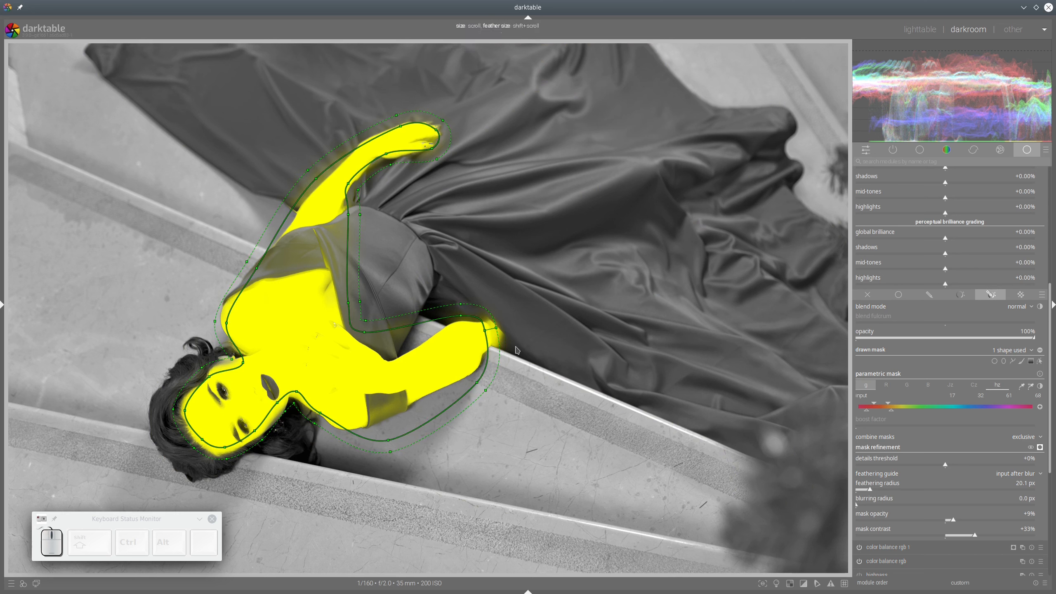
left_click_drag(432, 148, 419, 140)
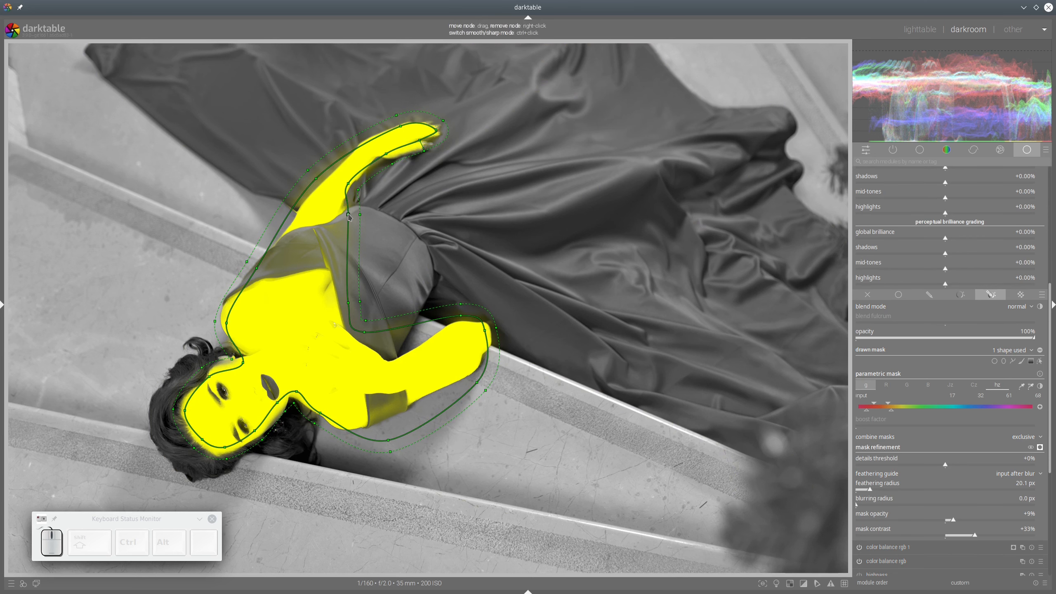
left_click_drag(348, 215, 337, 222)
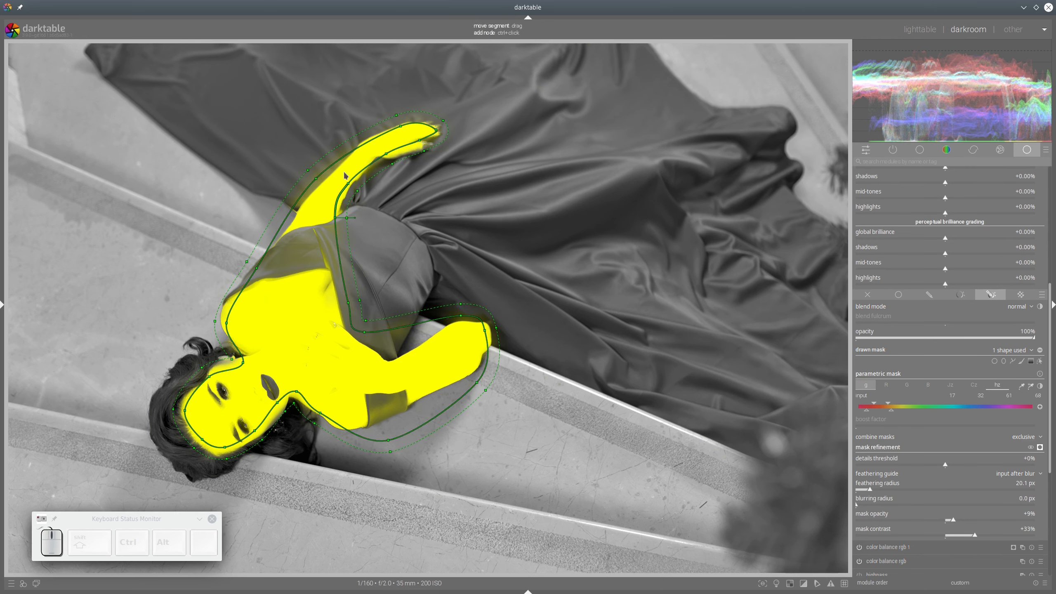
left_click_drag(317, 182, 330, 183)
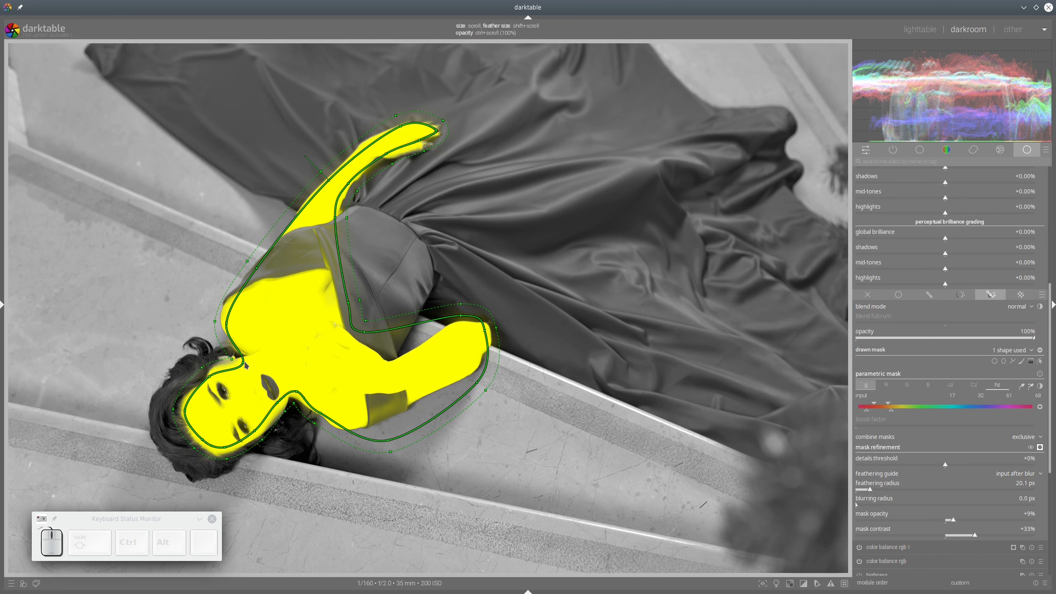
Adjust the path's nodes and curves around the forehead, jaw, neck and under the bent arm to fit the skin.
left_click_drag(243, 363, 223, 363)
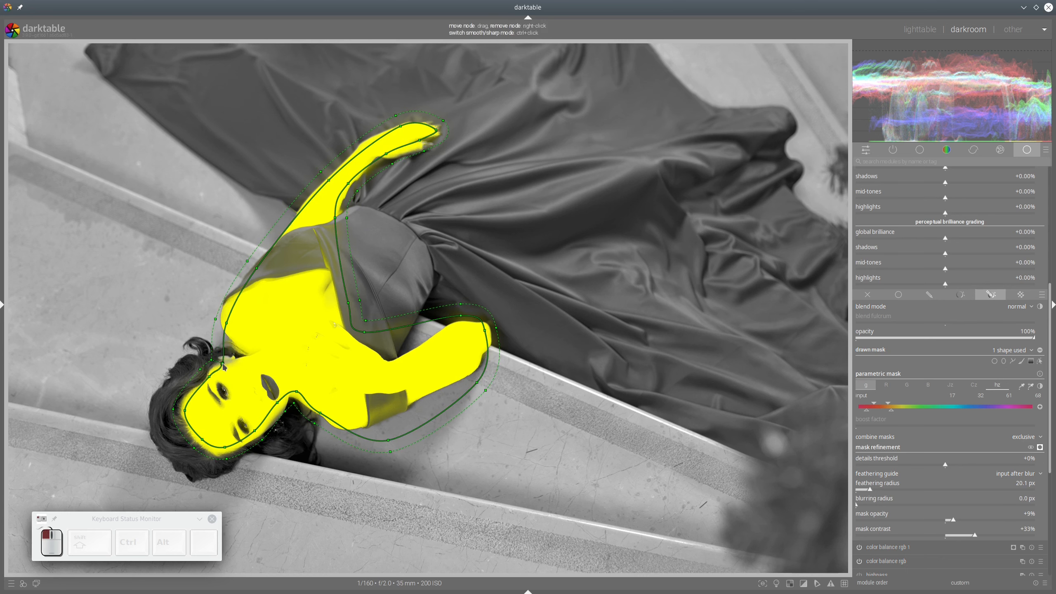
left_click(225, 345, "ctrl")
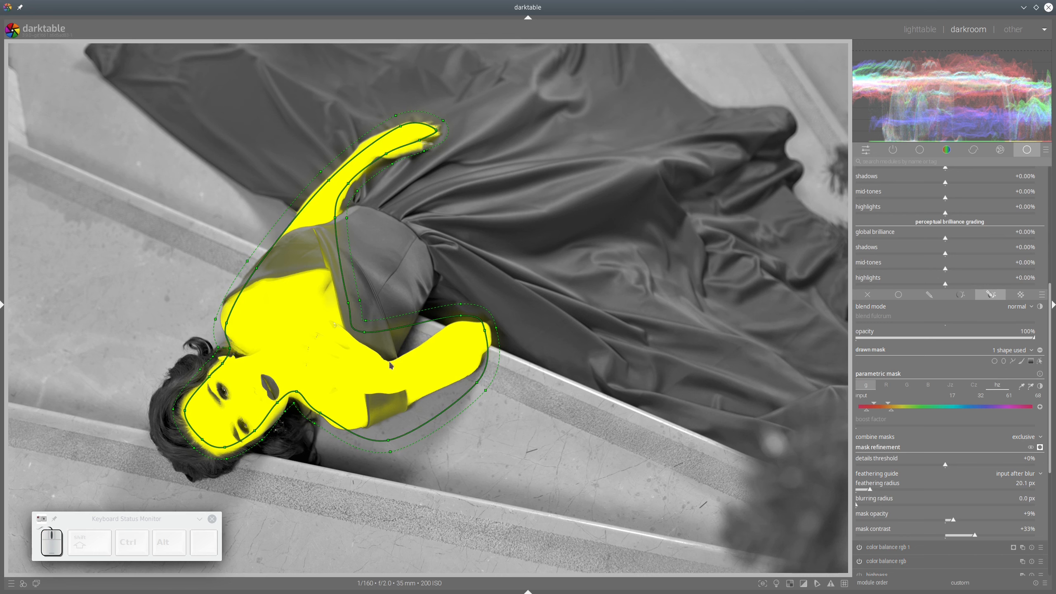
left_click_drag(279, 406, 279, 415)
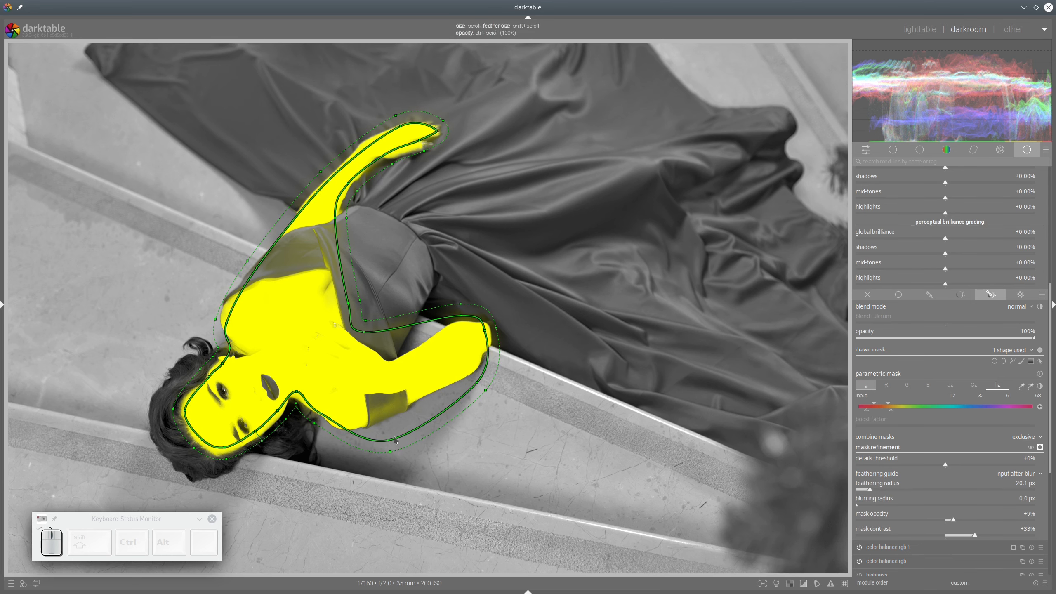
left_click_drag(390, 441, 379, 433)
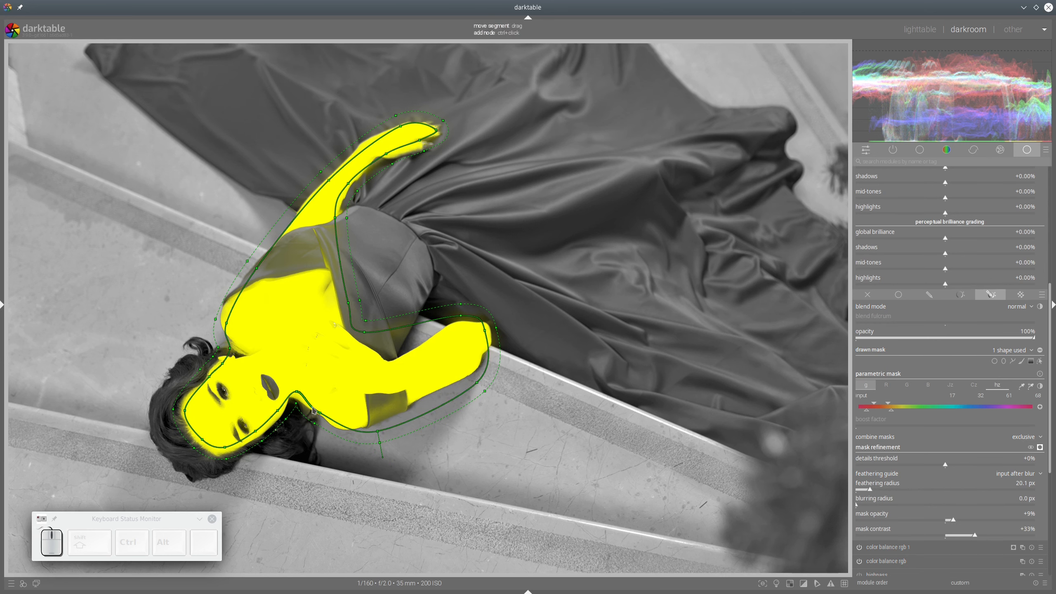
left_click_drag(298, 395, 291, 395)
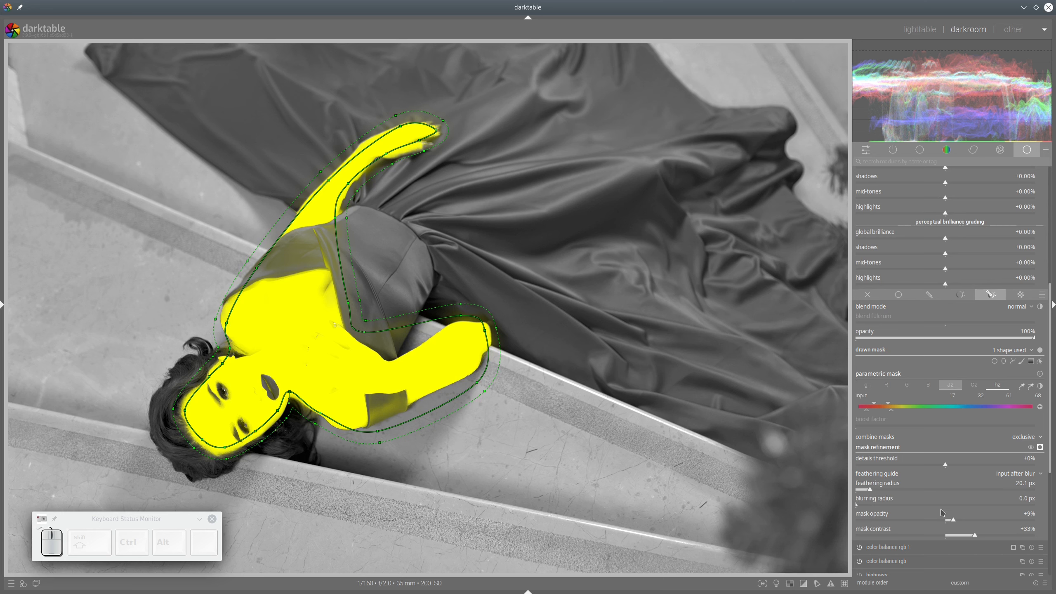
Set the mask contrast to +56% and hide the mask overlay and the path outline.
left_click_drag(984, 538, 997, 537)
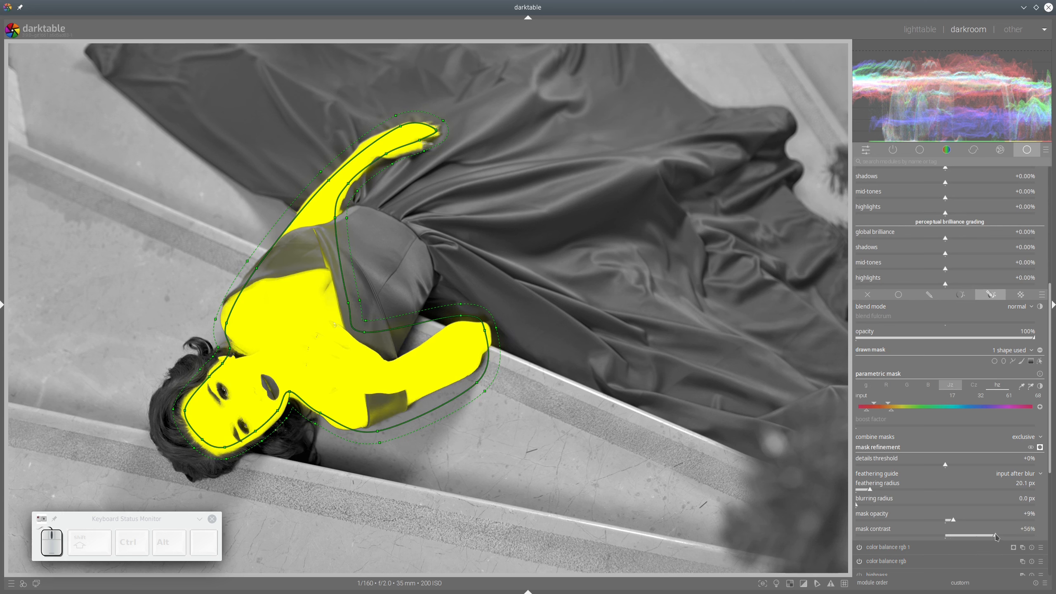
left_click(1040, 448)
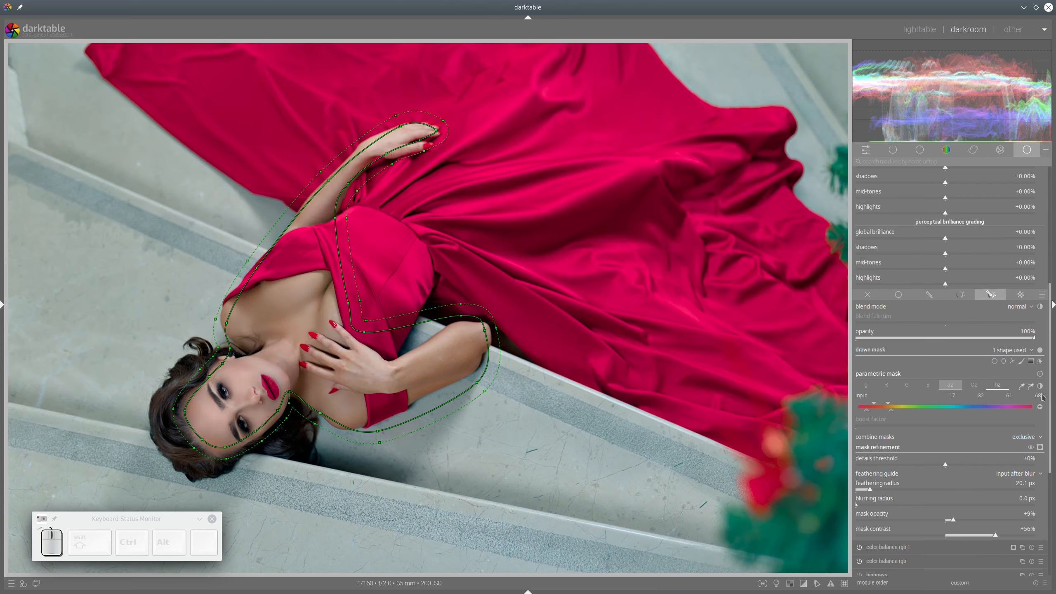
left_click(1040, 361)
Raise the perceptual brilliance highlights of color balance rgb 2 to about +25%.
scroll(1032, 372, "up", 5)
scroll(1031, 375, "up", 2)
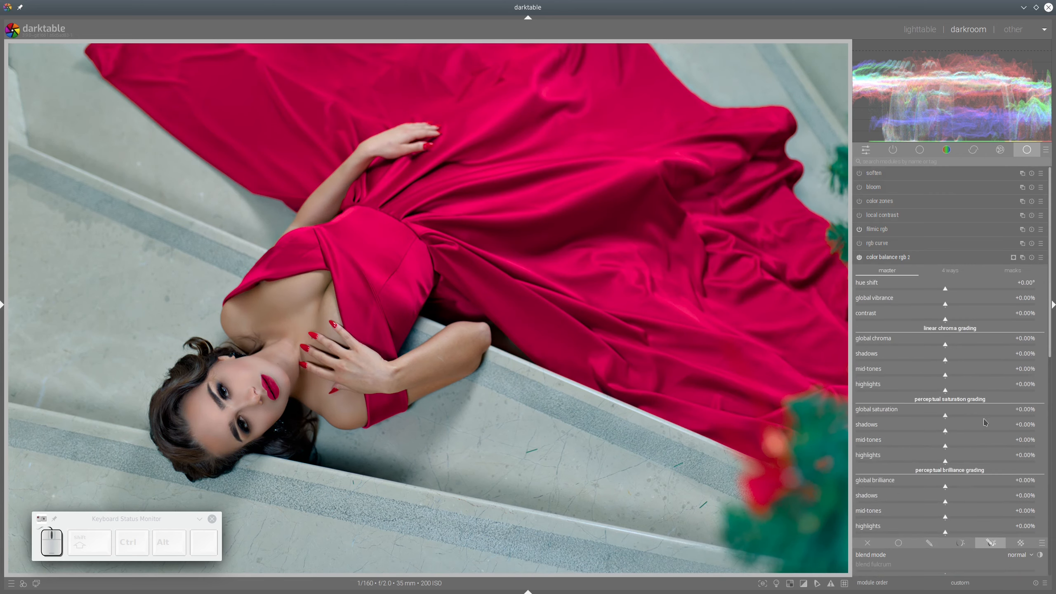
scroll(973, 426, "down", 2)
left_click(968, 451)
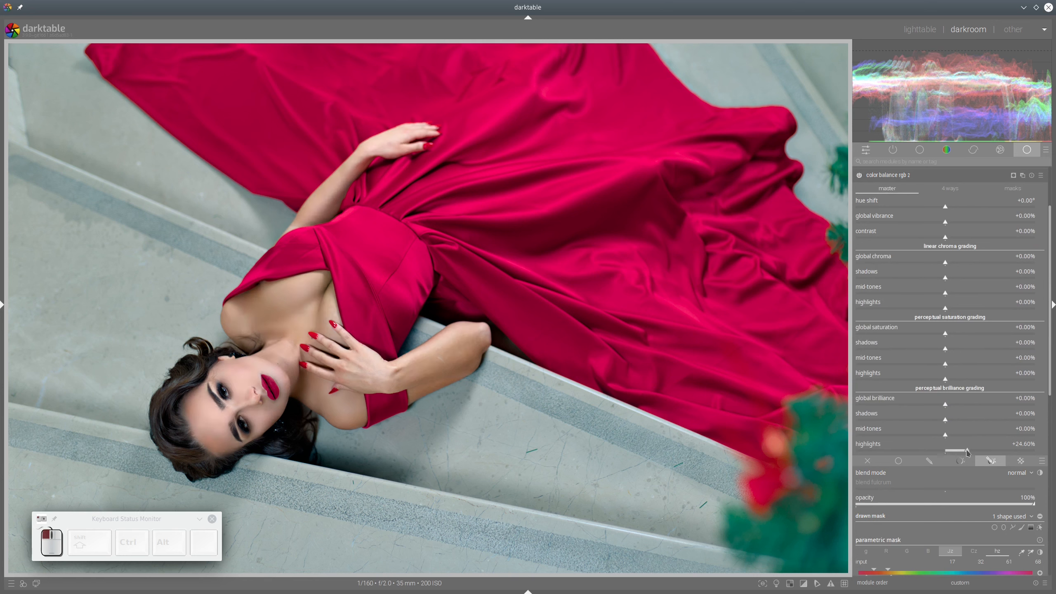
left_click(969, 451)
In the 4 ways controls of color balance rgb 2, set the power hue to 33.93° and its chroma to 1.40%.
left_click(951, 191)
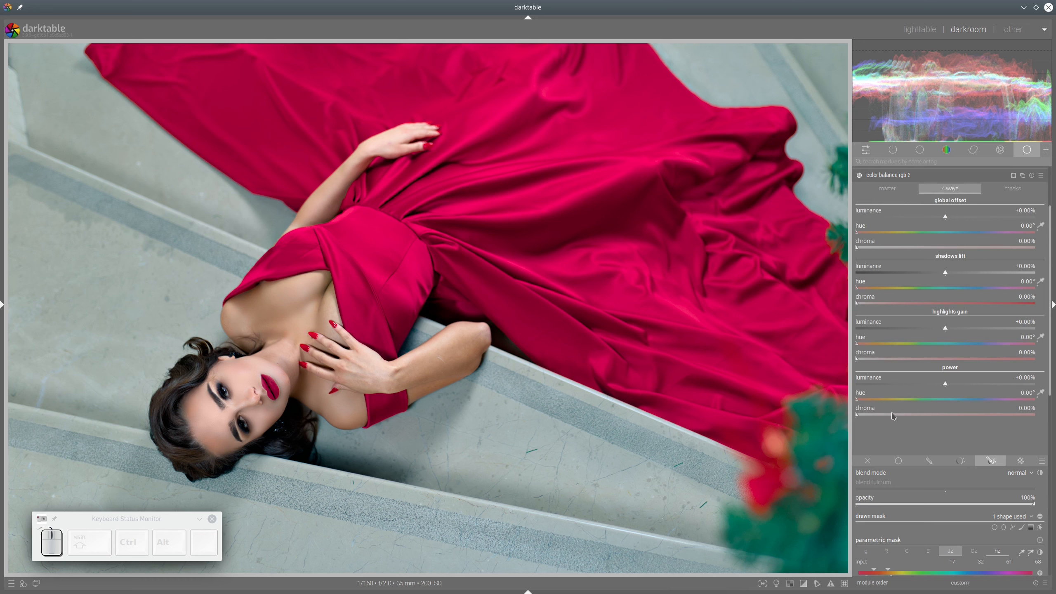
left_click(875, 400)
left_click(877, 419)
left_click(880, 399)
left_click(873, 399)
left_click(882, 417)
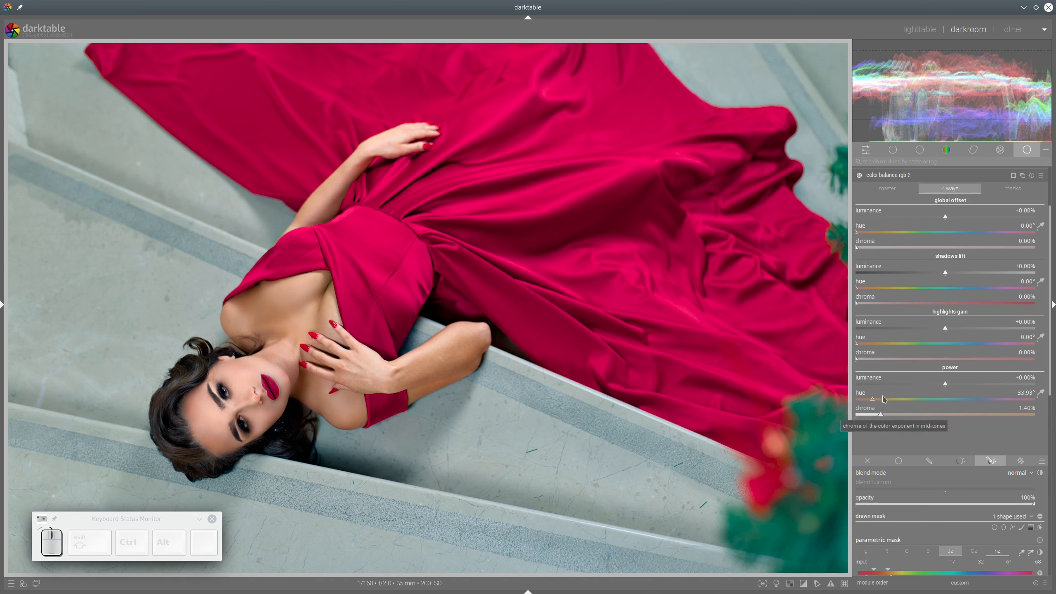
In the master controls of color balance rgb 2, lower the linear chroma highlights to -27.36%.
scroll(896, 273, "up", 3)
left_click(889, 271)
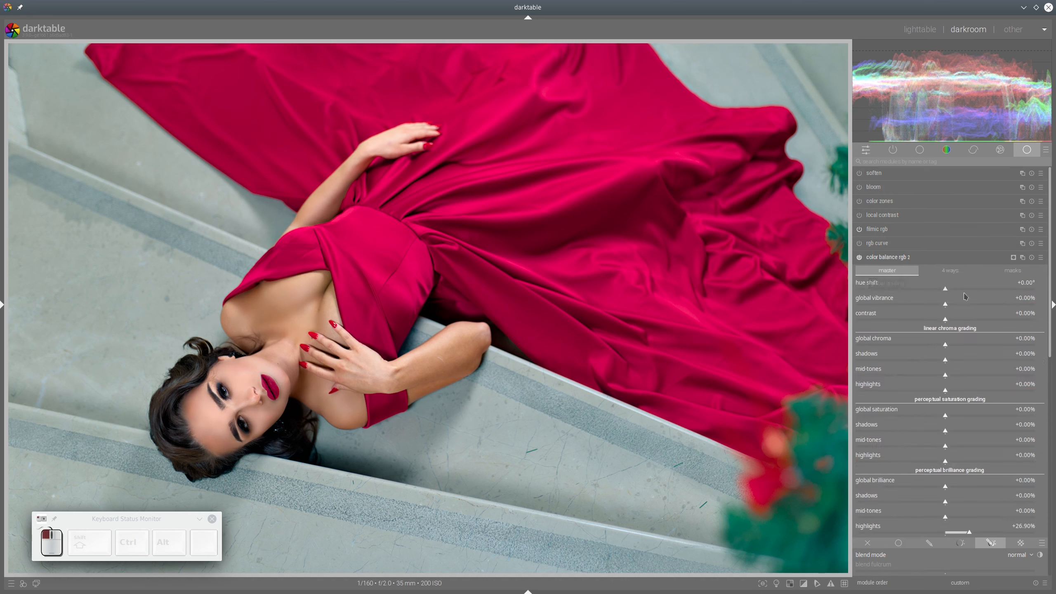
left_click(929, 394)
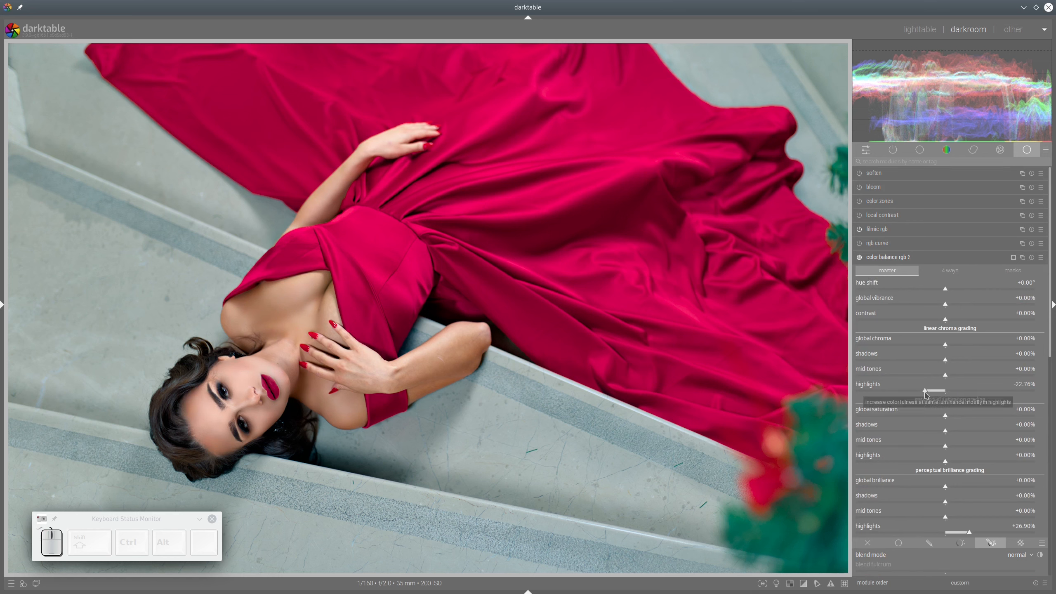
left_click(920, 395)
left_click(919, 395)
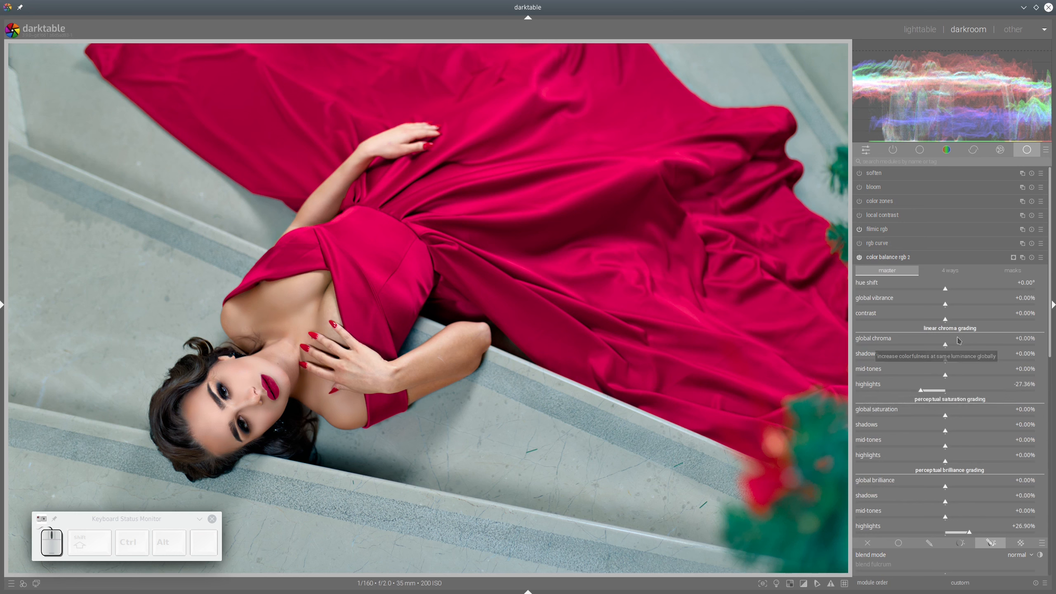
Compare the portrait with and without the color balance rgb 2 adjustments.
left_click(859, 258)
left_click(859, 258)
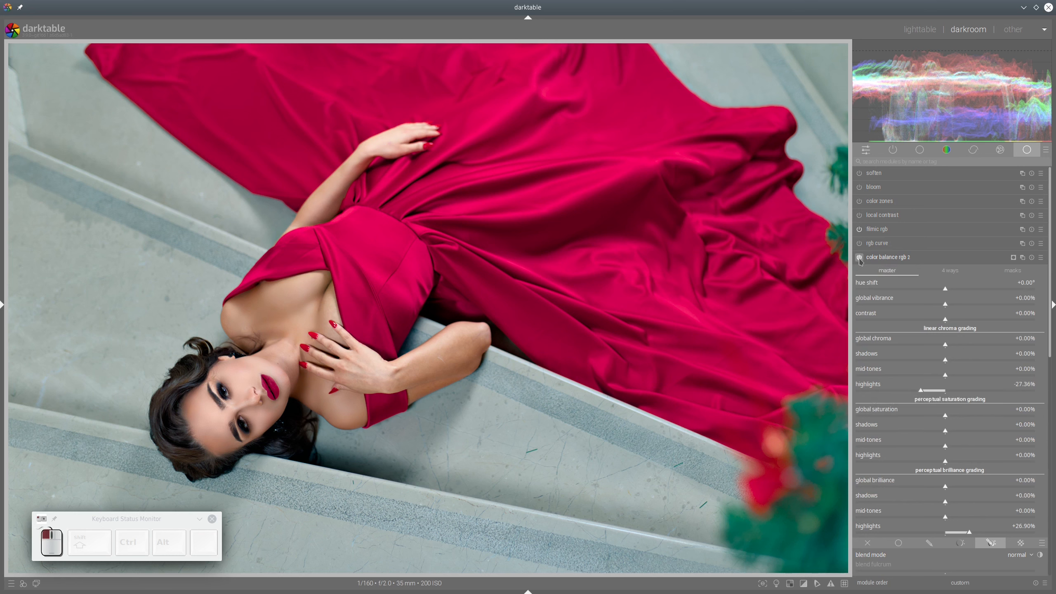
left_click(859, 258)
left_click(859, 258)
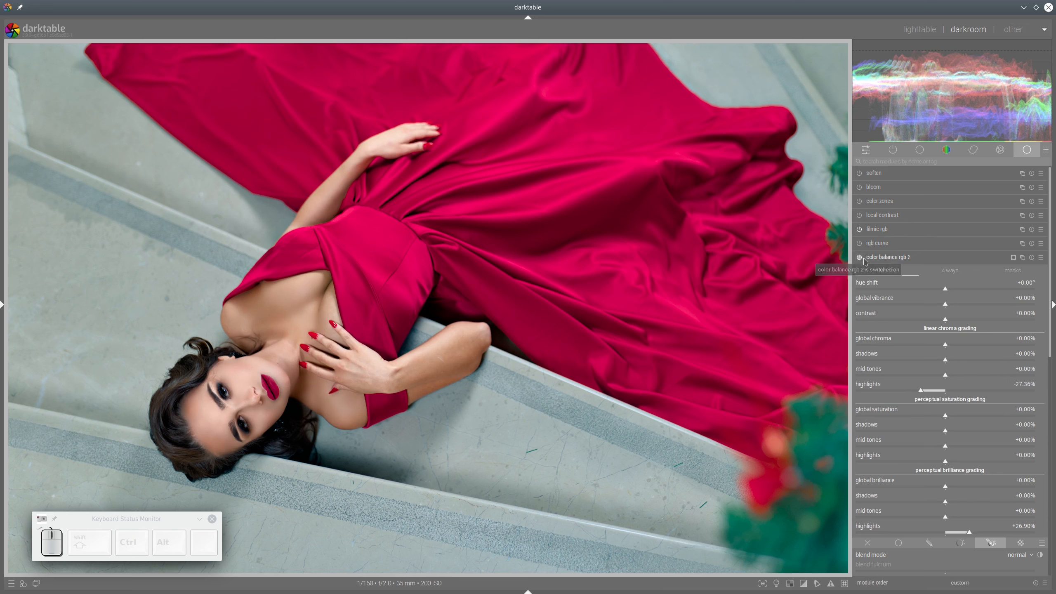
In the 4 ways controls, set the power hue to 51.31° and the shadows lift to hue 66.21° with chroma 2.99%.
left_click(968, 270)
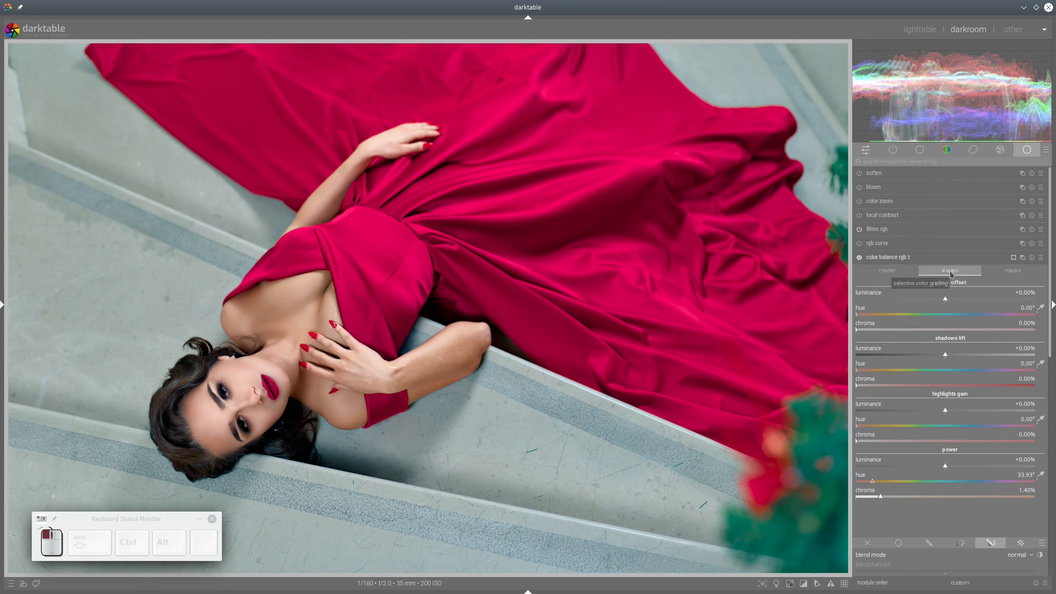
left_click(878, 483)
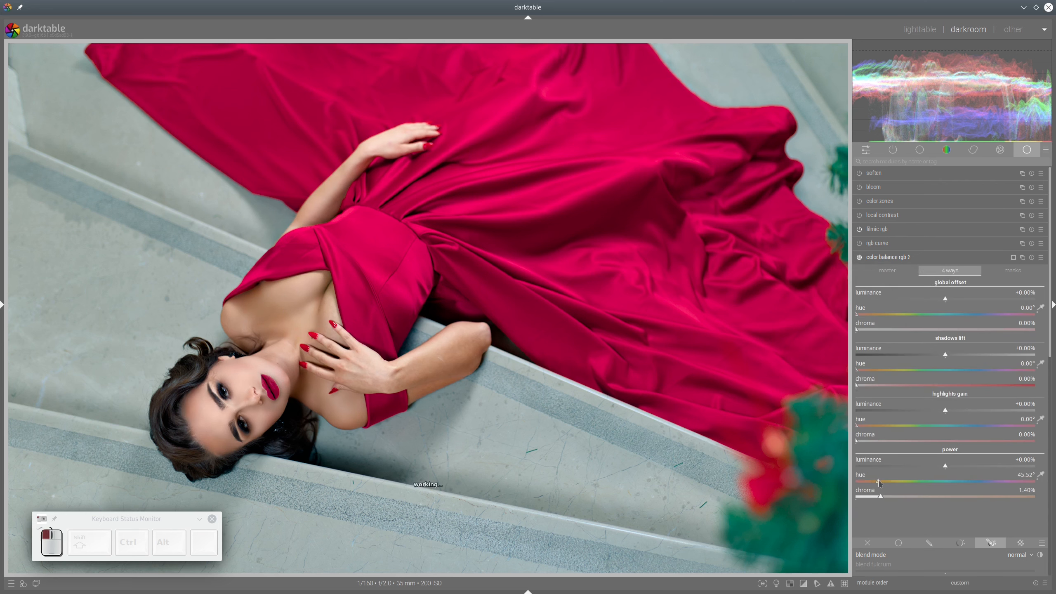
left_click(884, 484)
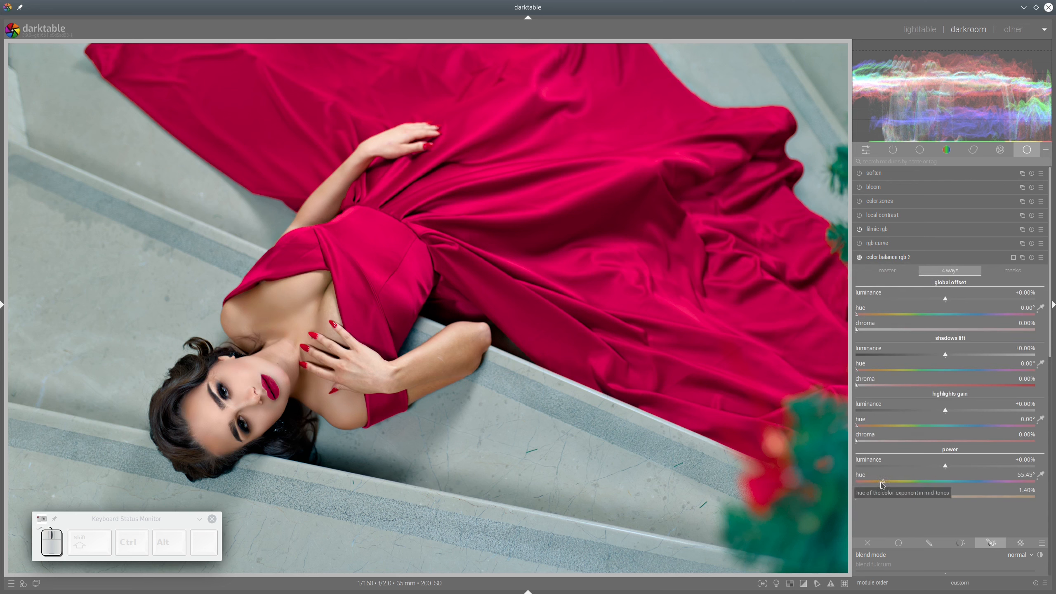
left_click(882, 483)
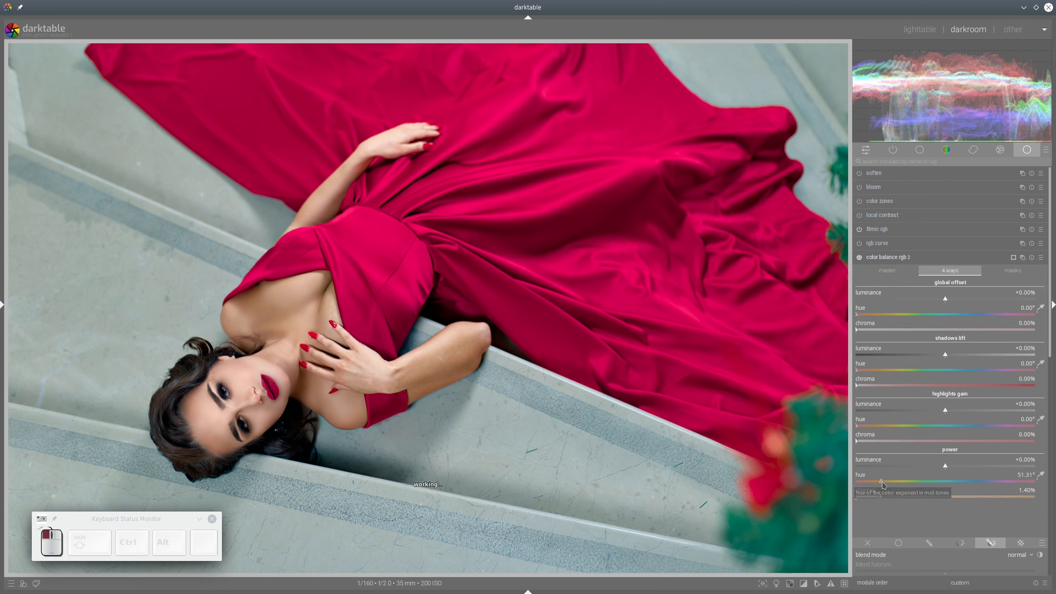
left_click(889, 369)
left_click(867, 386)
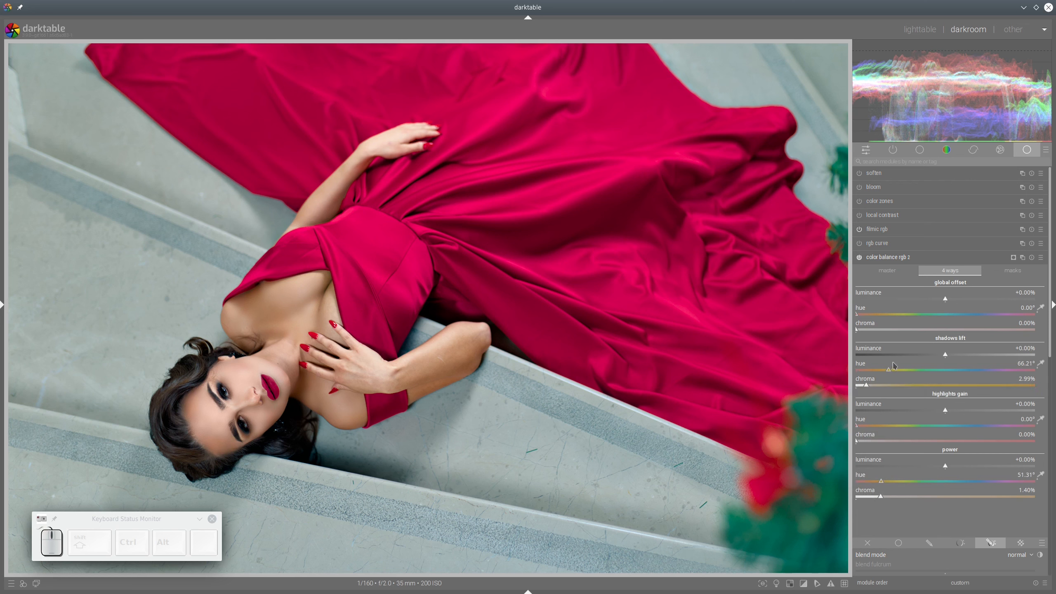
Check the skin grading by toggling color balance rgb 2, collapse the module and view the whole picture.
left_click(859, 258)
left_click(860, 257)
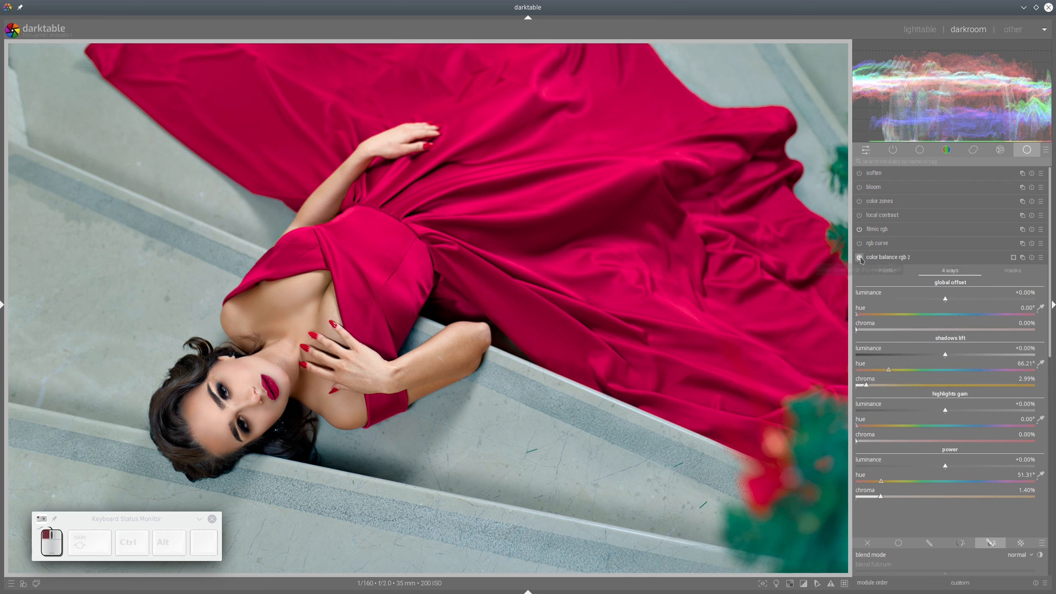
left_click(891, 258)
scroll(609, 293, "down", 1)
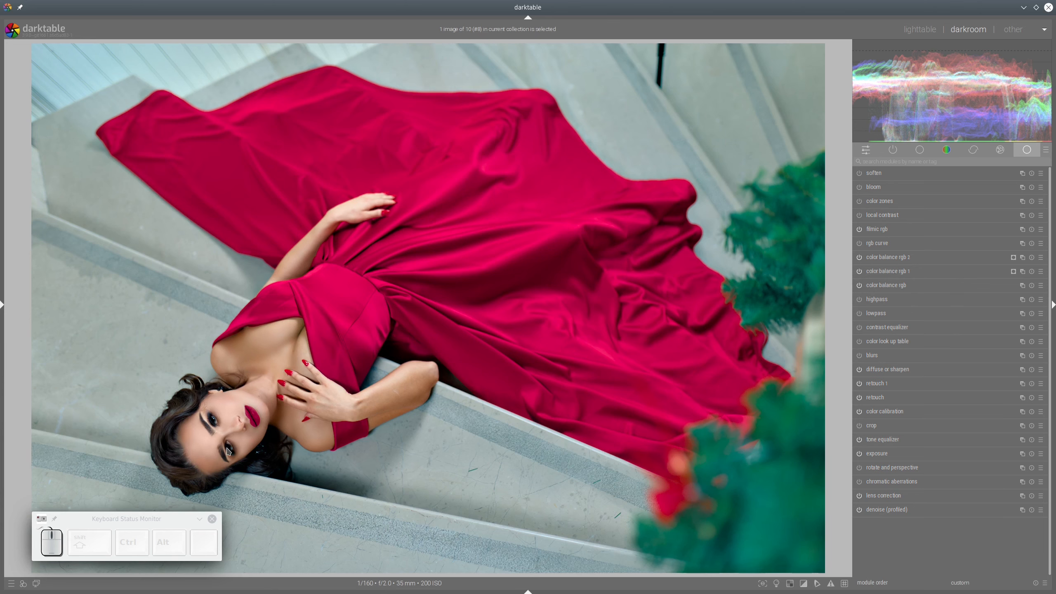
Hide the retouch module's shapes and blend it uniformly at 76% opacity to soften the skin retouching.
scroll(228, 452, "up", 4)
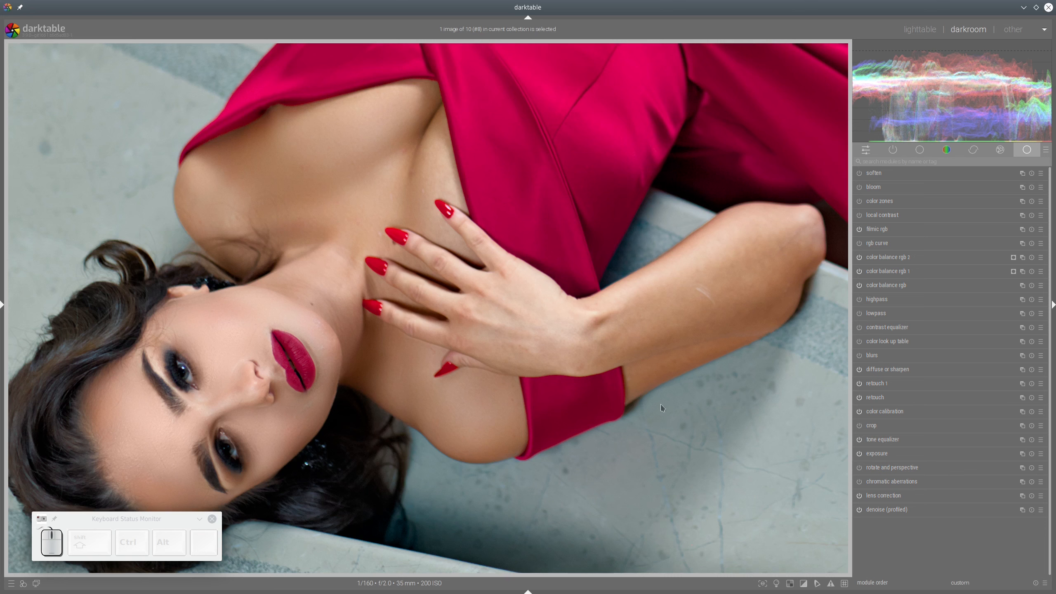
left_click(880, 399)
left_click(1041, 348)
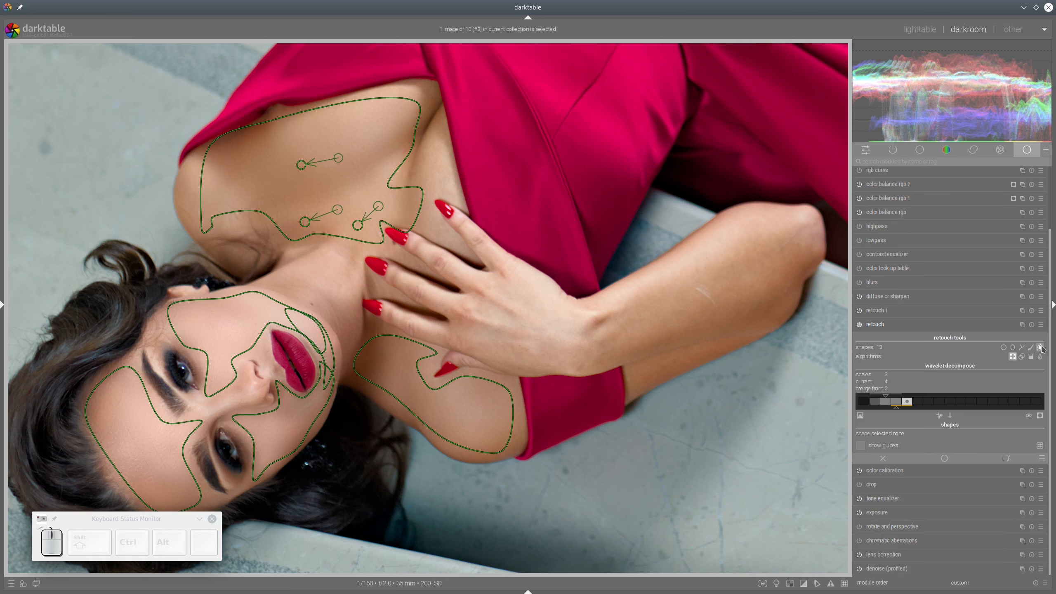
left_click(944, 459)
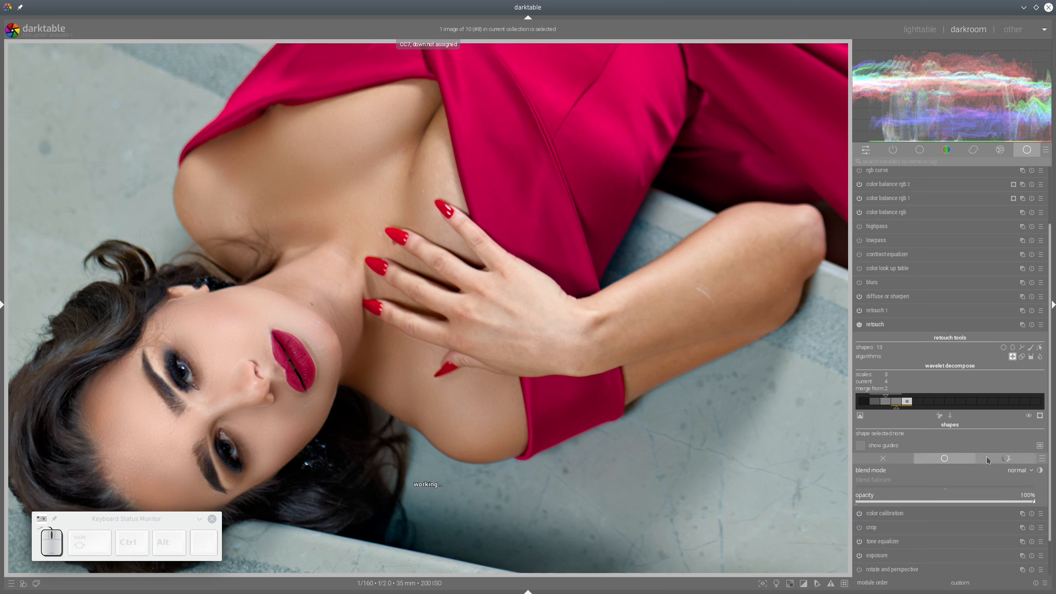
left_click(993, 502)
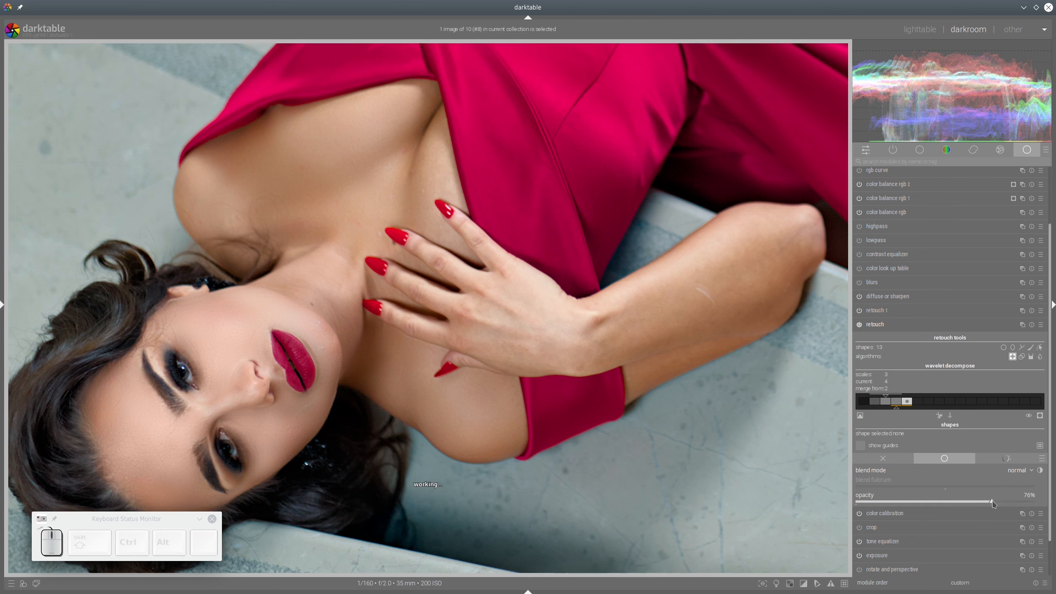
left_click(920, 328)
scroll(512, 354, "down", 3)
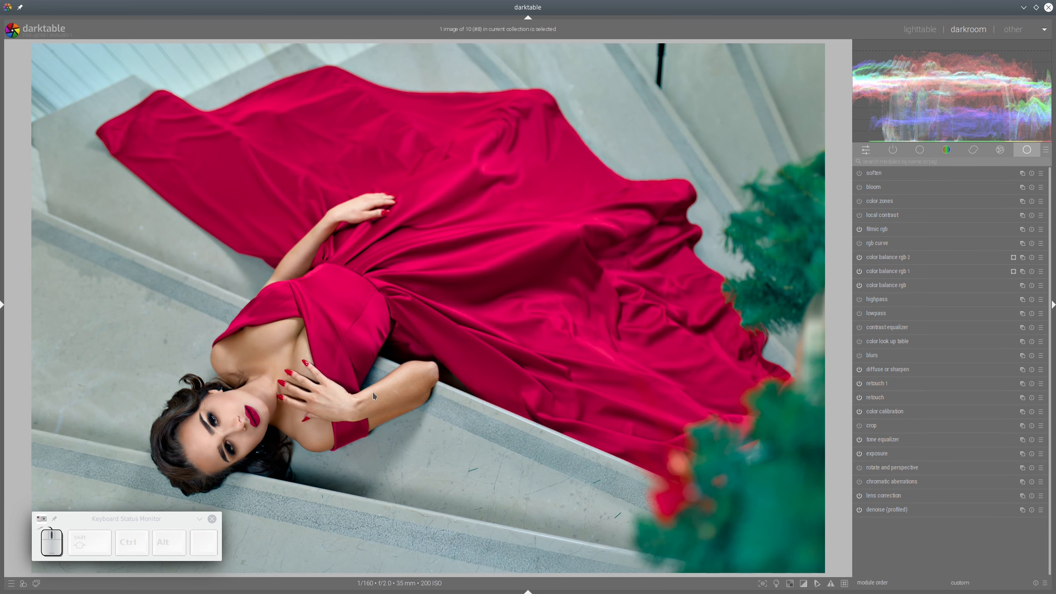
Judge the whole image in the white-framed color assessment view and return to the normal view.
left_click(776, 584)
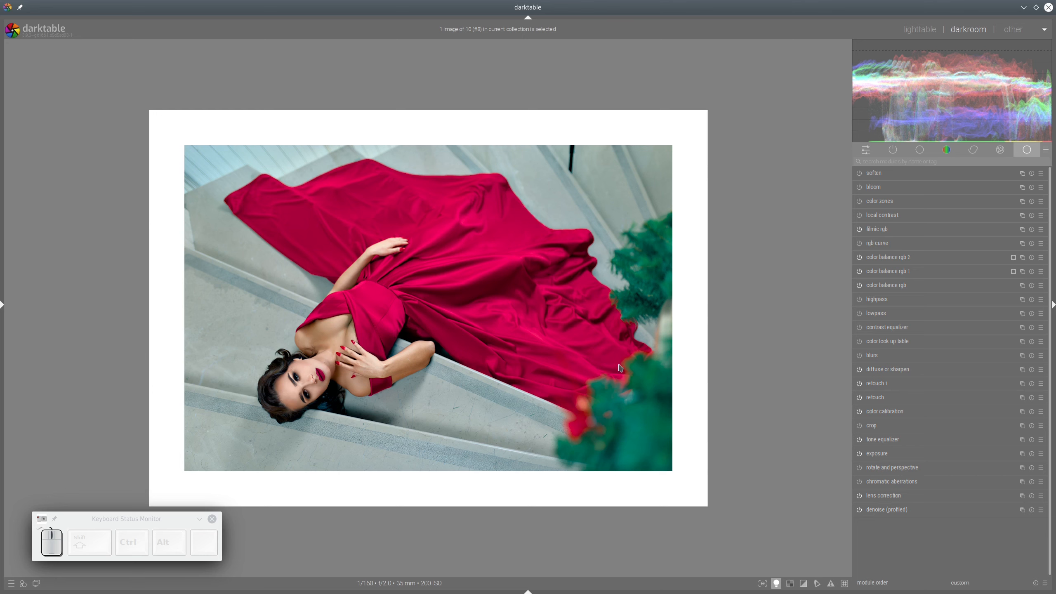
left_click(776, 584)
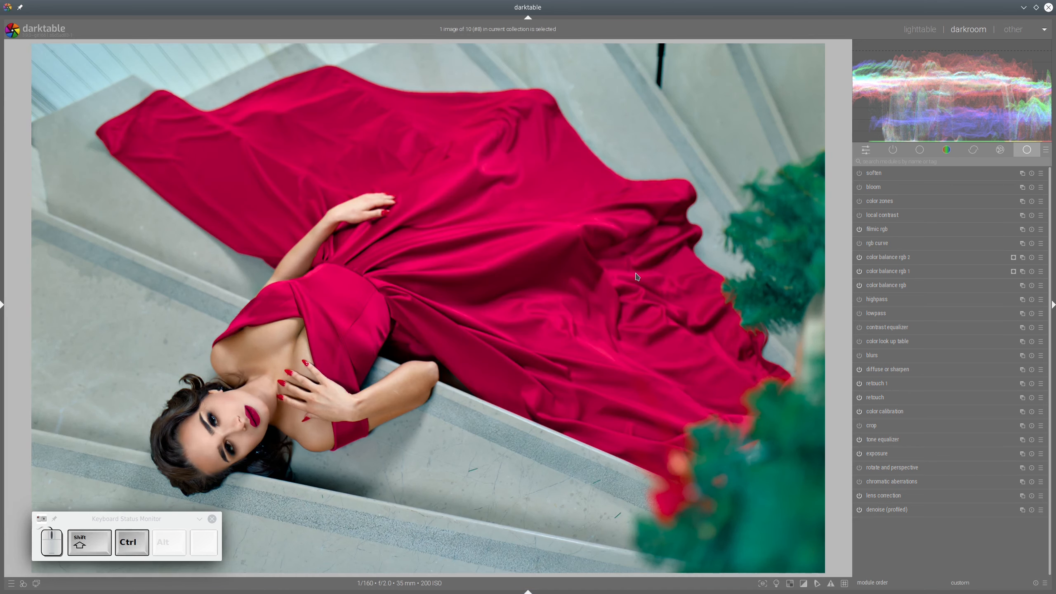
Take a snapshot of the image at history step 7, color calibration.
key("ctrl+shift+l")
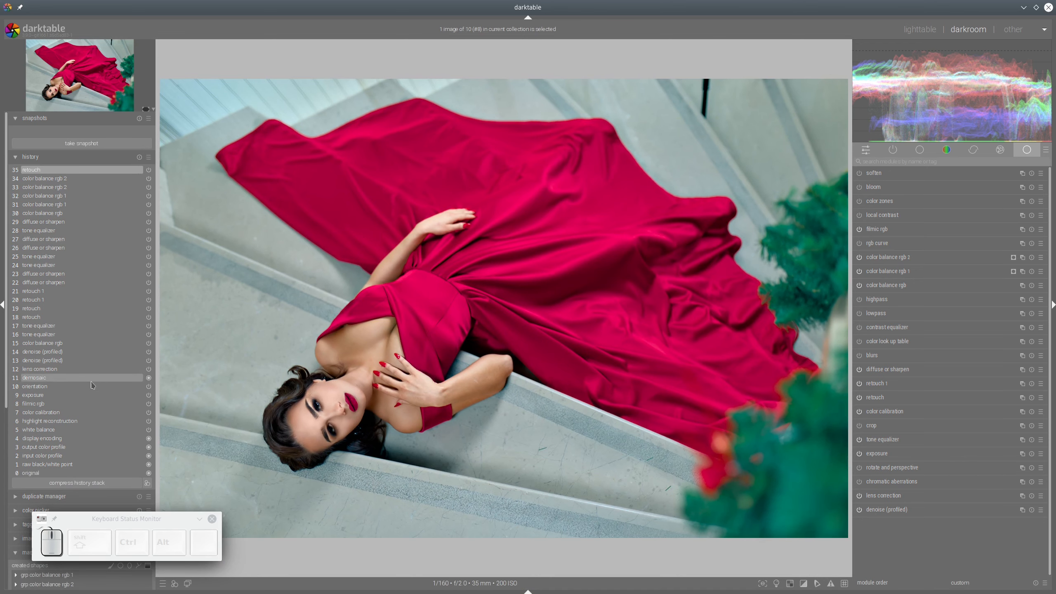
left_click(83, 412)
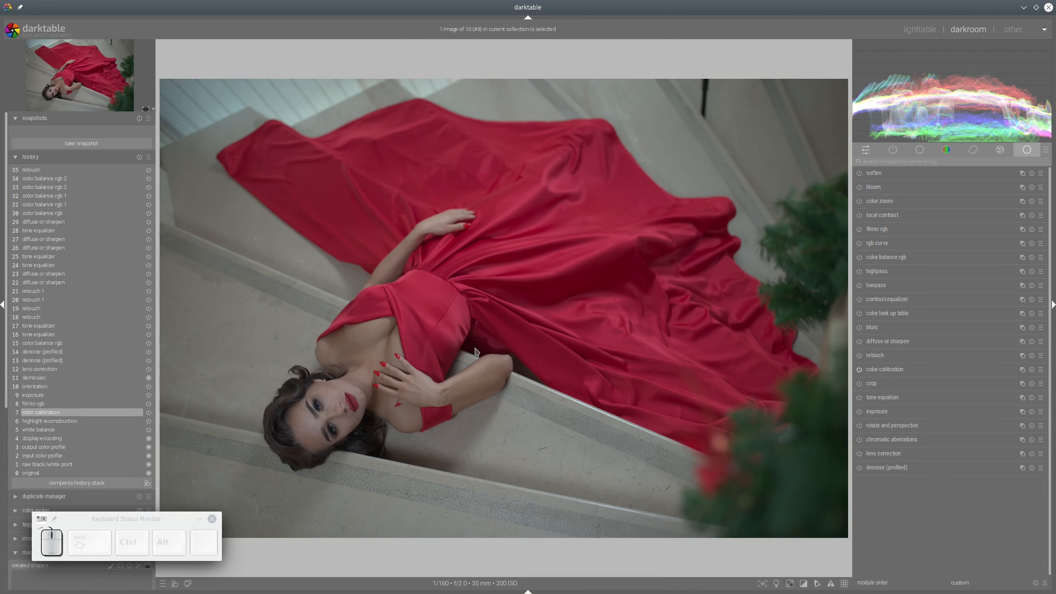
left_click(82, 144)
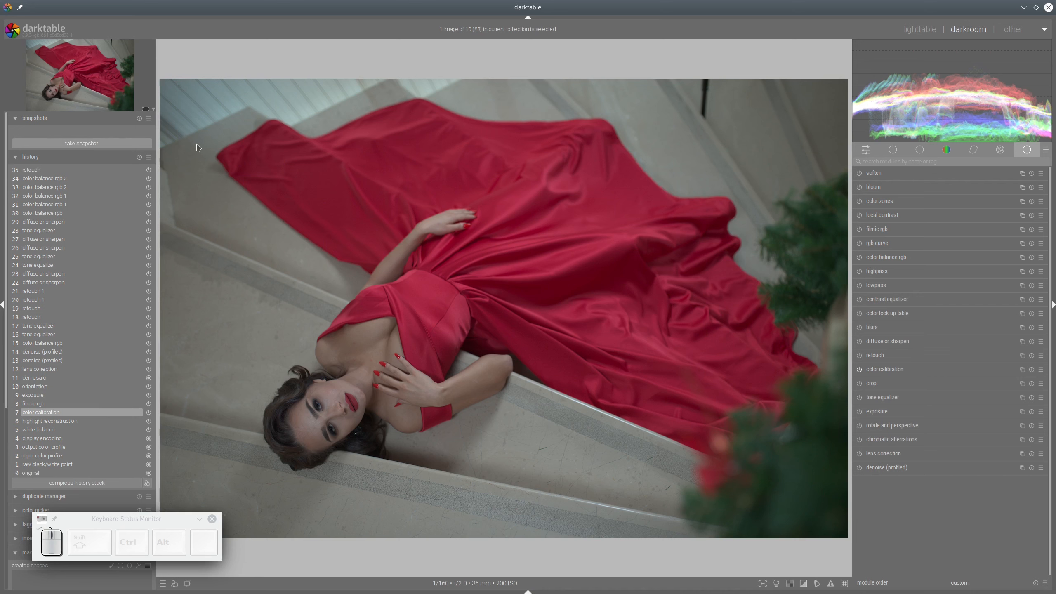
Return to the latest history step and compare the finished edit with the color calibration snapshot across the full width.
left_click(66, 132)
left_click(82, 170)
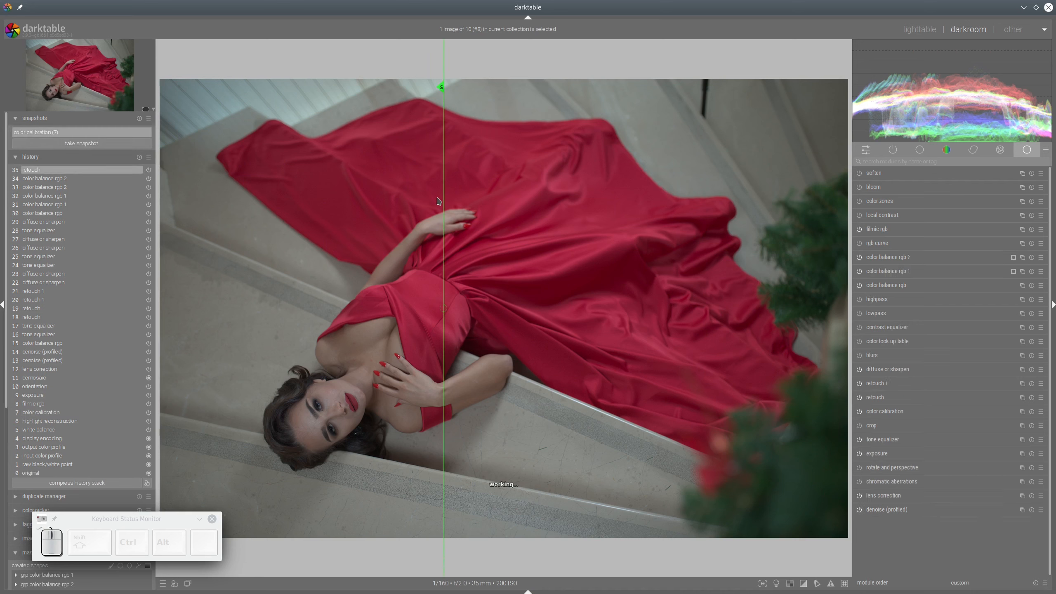
left_click_drag(446, 201, 135, 191)
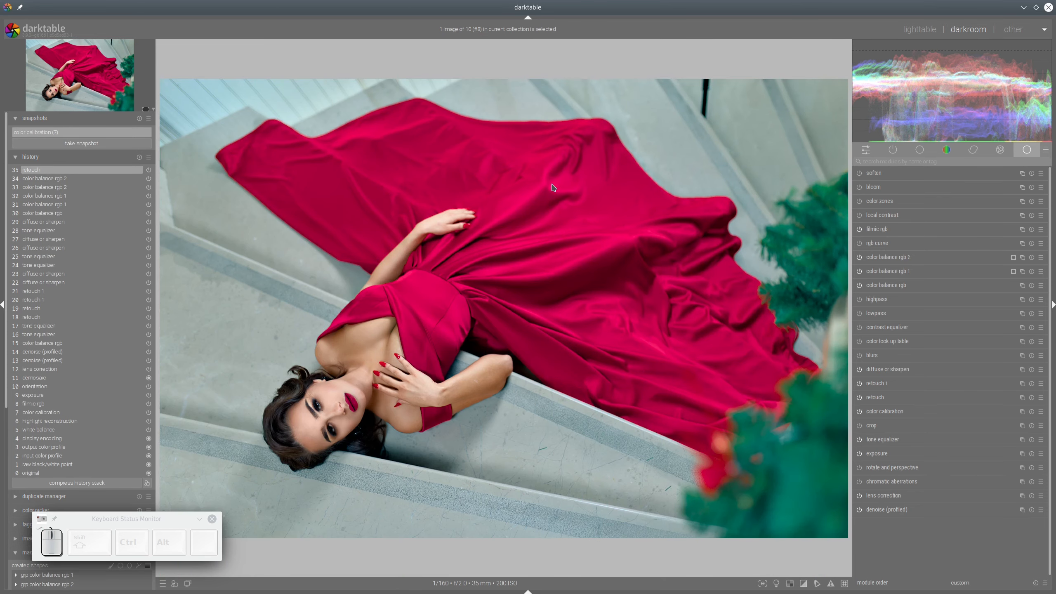
key("ctrl+shift+l")
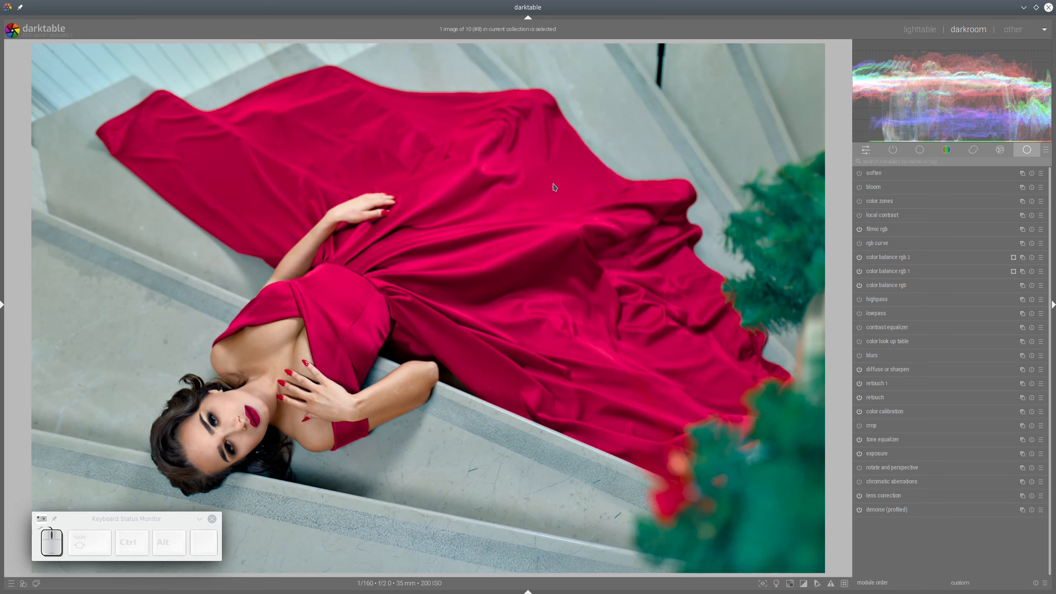
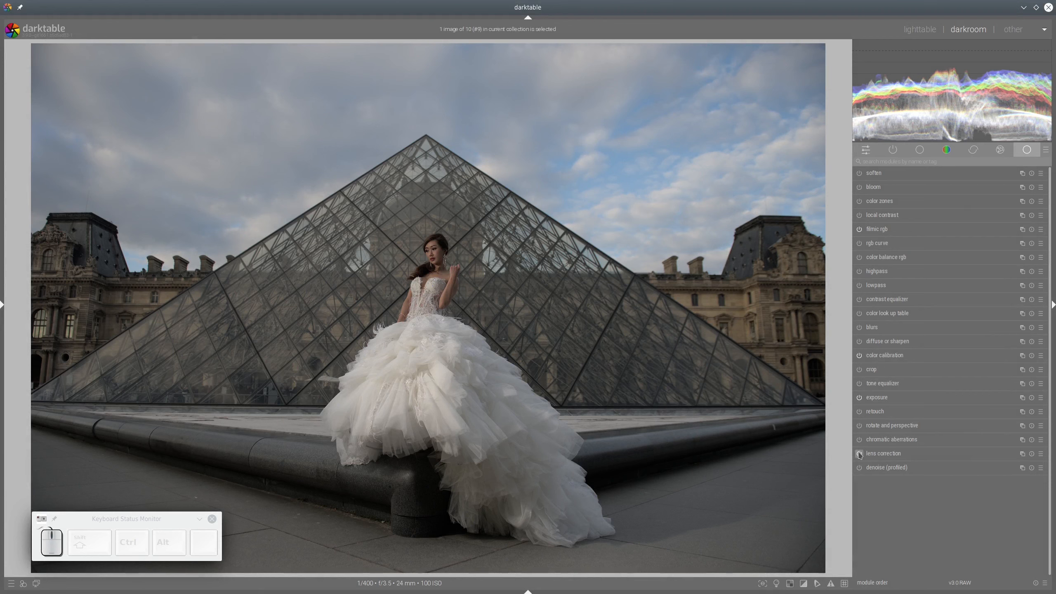
Enable lens correction and denoise (profiled) for the bride photo at the glass pyramid.
left_click(867, 453)
left_click(885, 468)
left_click(885, 470)
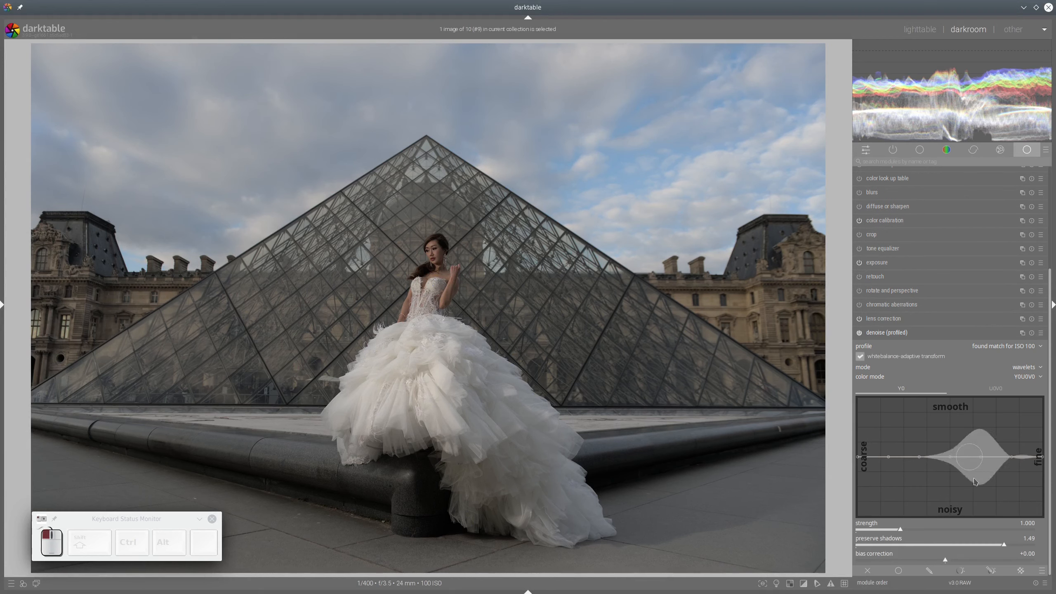
left_click(910, 338)
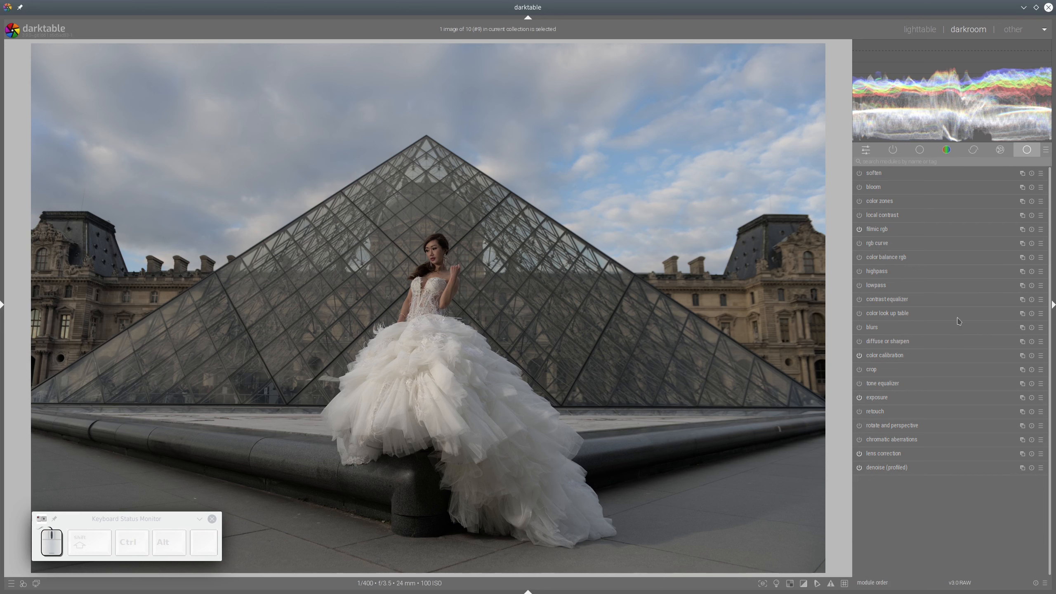
Raise the exposure of the bride photo to +0.733 EV.
left_click(882, 399)
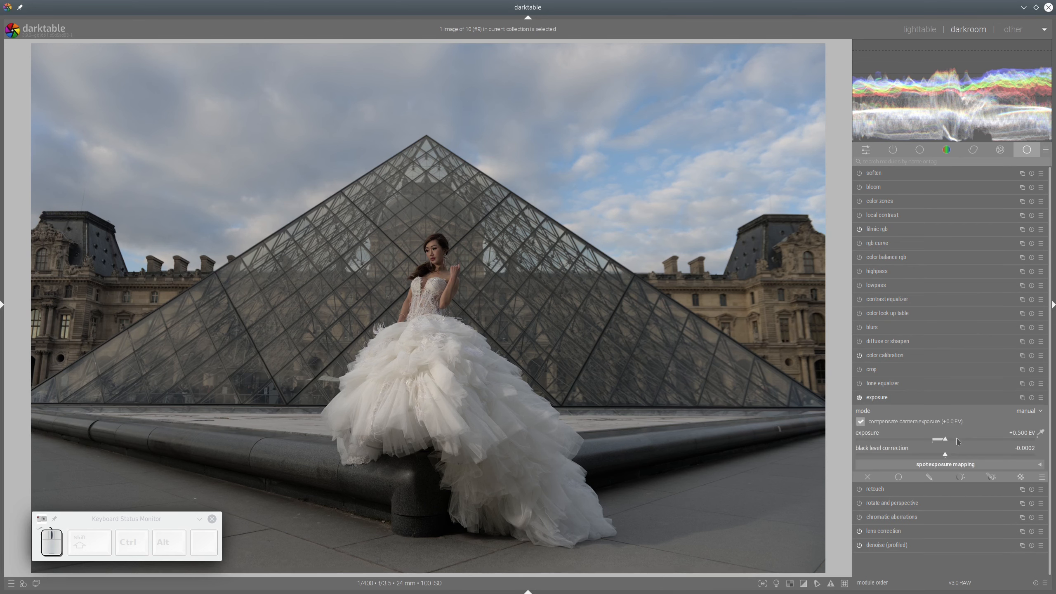
left_click(957, 440)
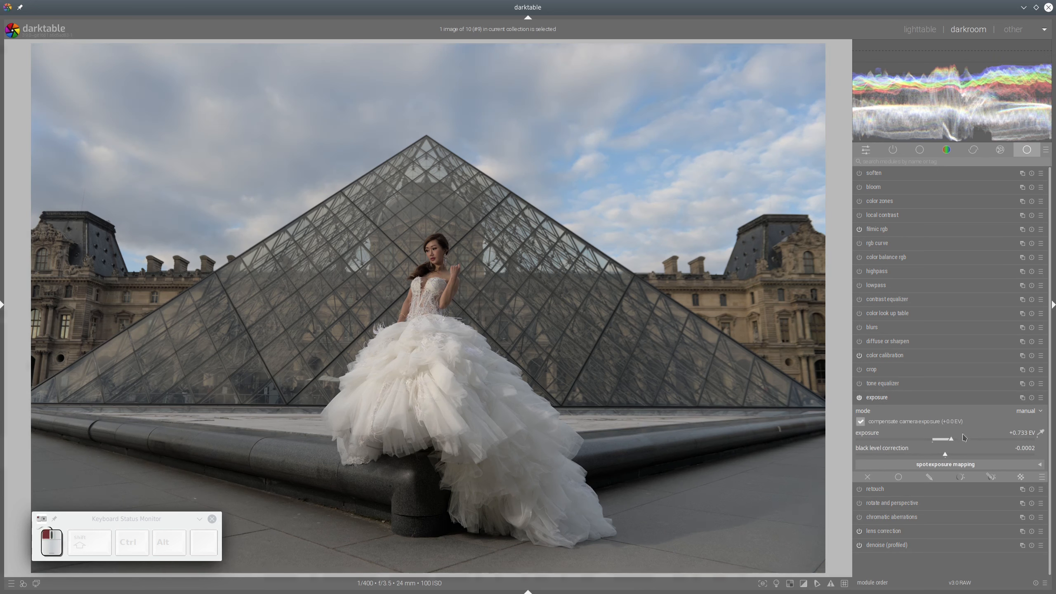
In color balance rgb, raise the perceptual brilliance highlights to +20.92%.
left_click(891, 260)
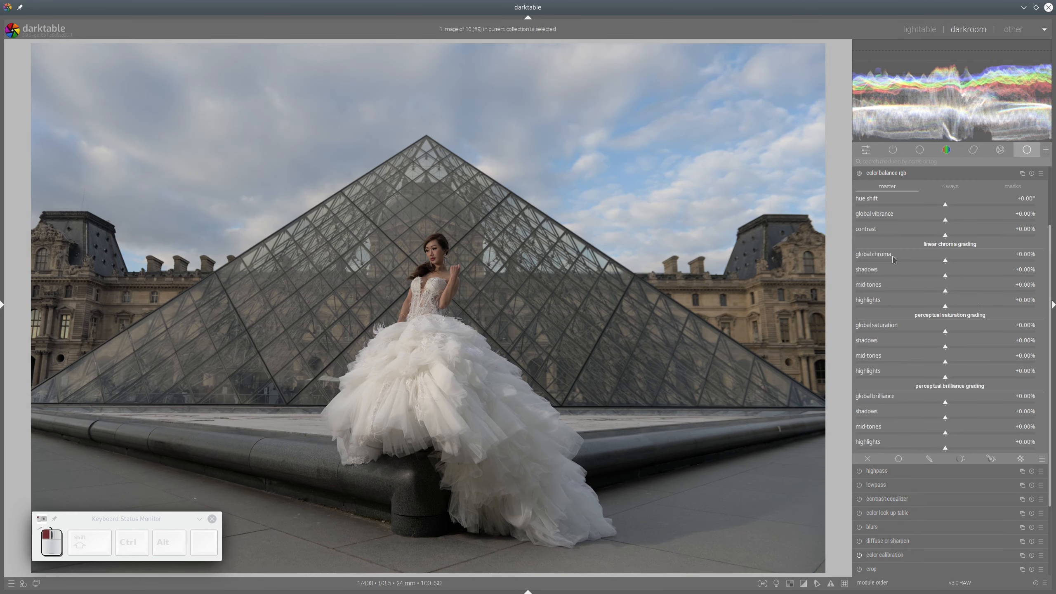
left_click(976, 449)
left_click(965, 450)
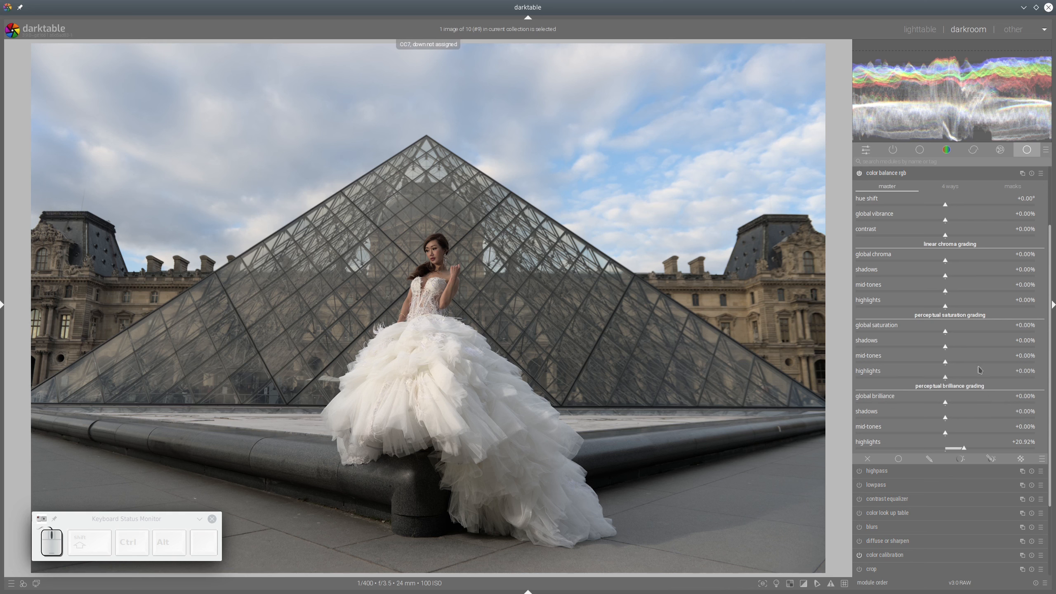
Set the perceptual saturation shadows to +64.60% and mid-tones to +34.25%, and the global vibrance to +7.01%.
left_click(1003, 347)
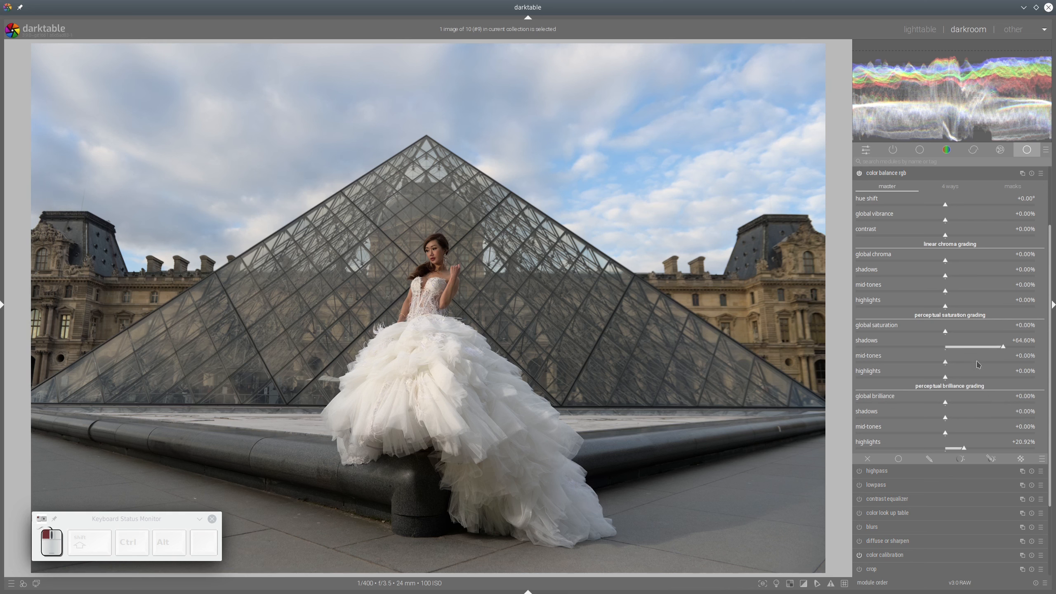
left_click(976, 361)
left_click(958, 220)
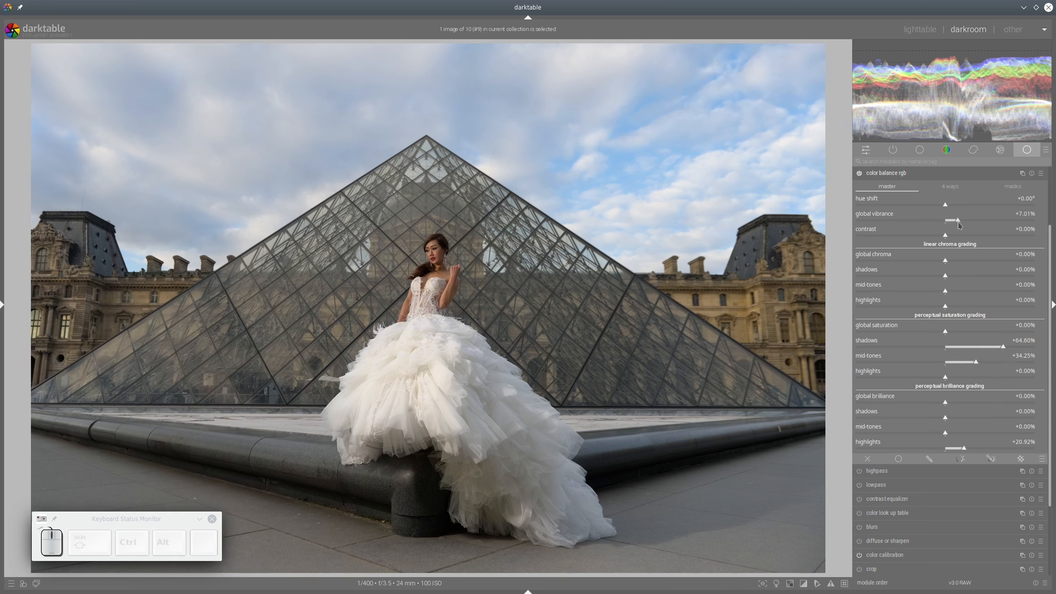
left_click(887, 174)
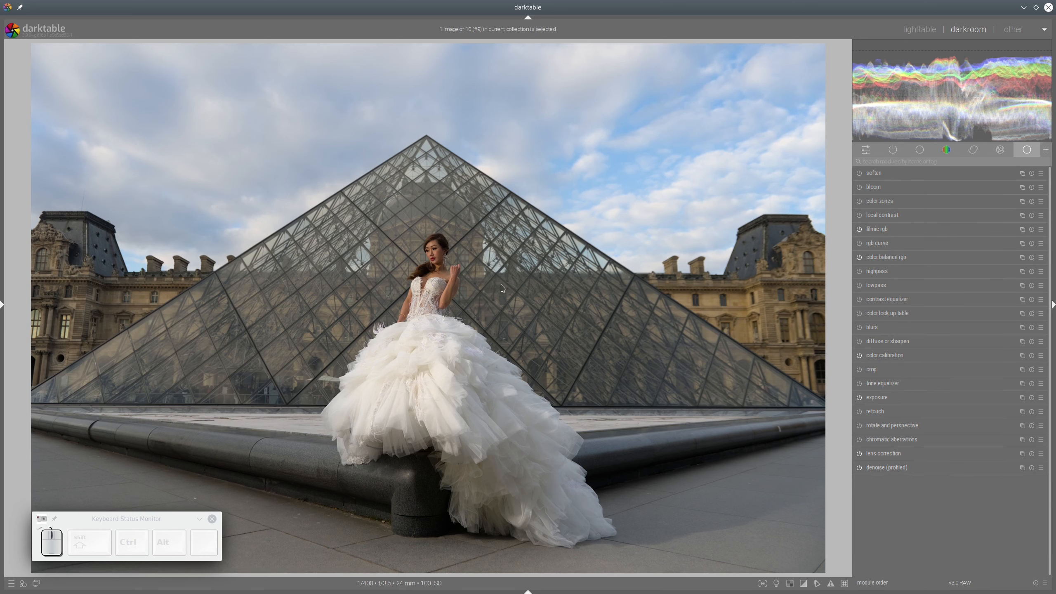
Add a new color calibration instance to the bride photo and lower its brightness input B to -0.623.
left_click(1023, 356)
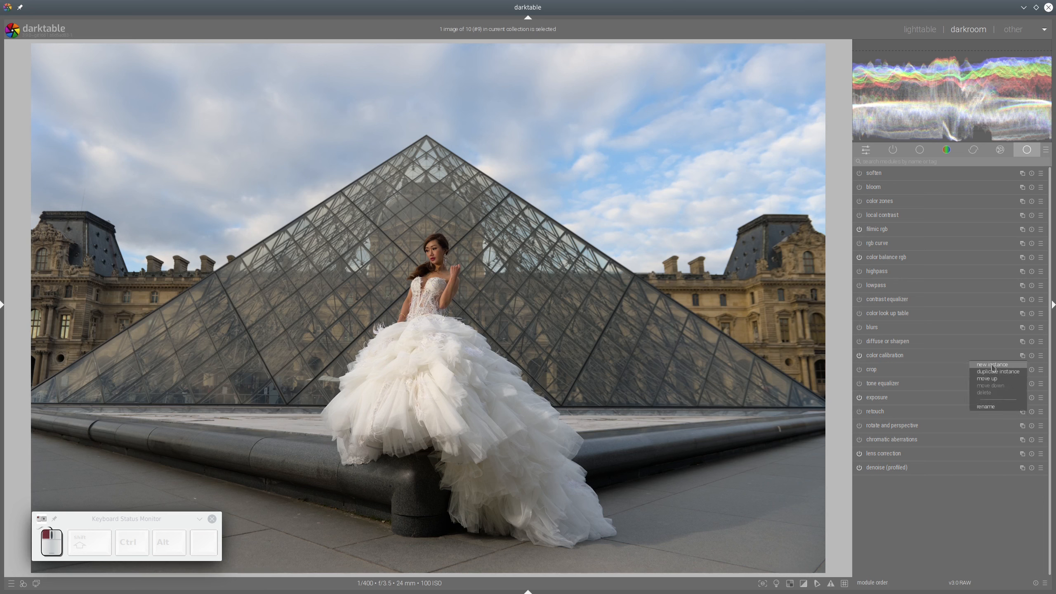
left_click(994, 367)
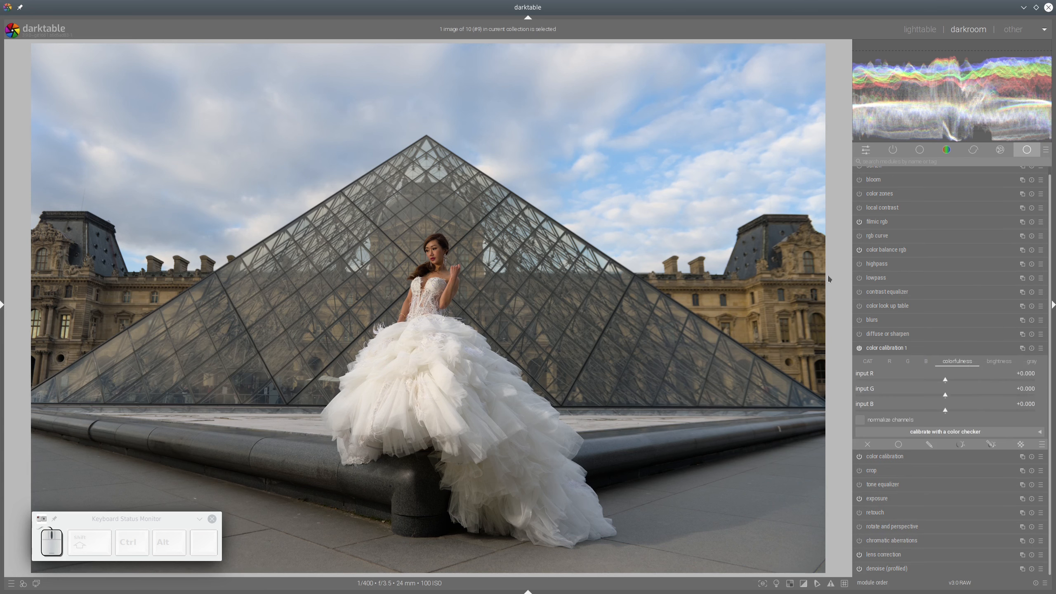
left_click(998, 362)
left_click(890, 411)
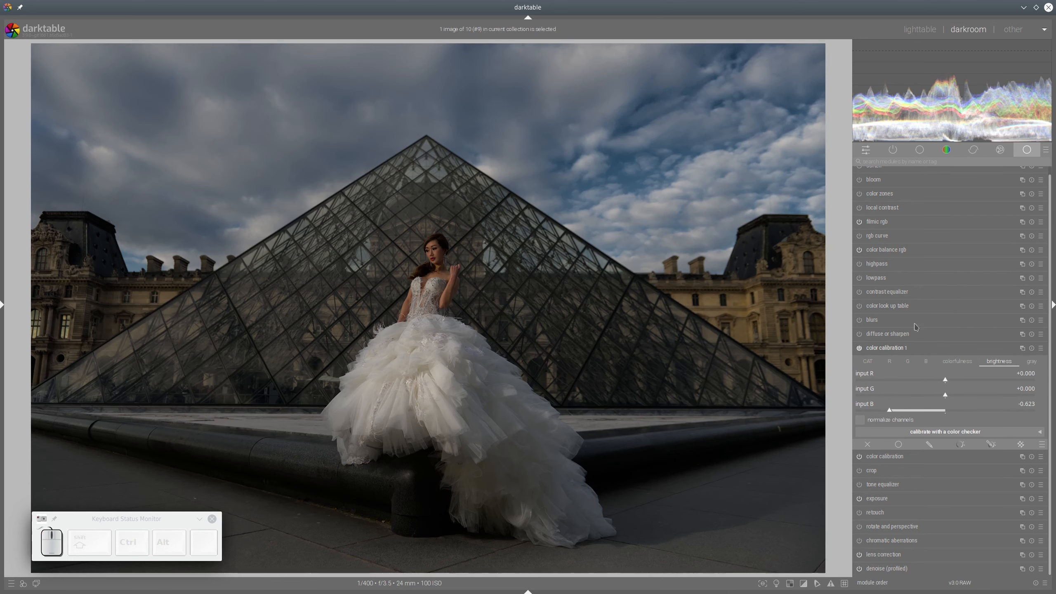
In the new color calibration instance, set the brightness input R to +0.600 and input B to -0.789.
left_click(977, 383)
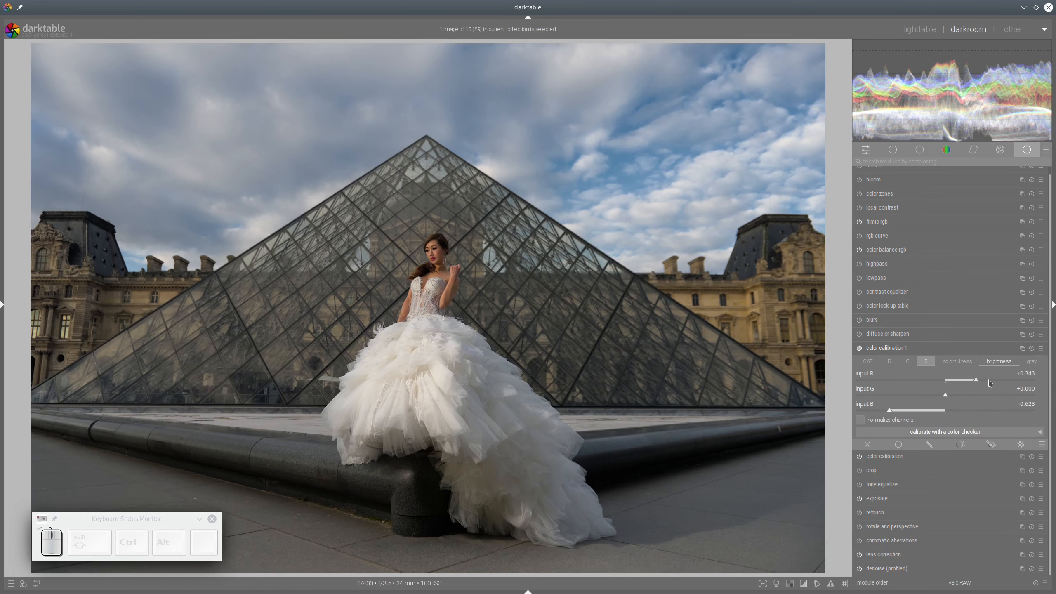
left_click(990, 383)
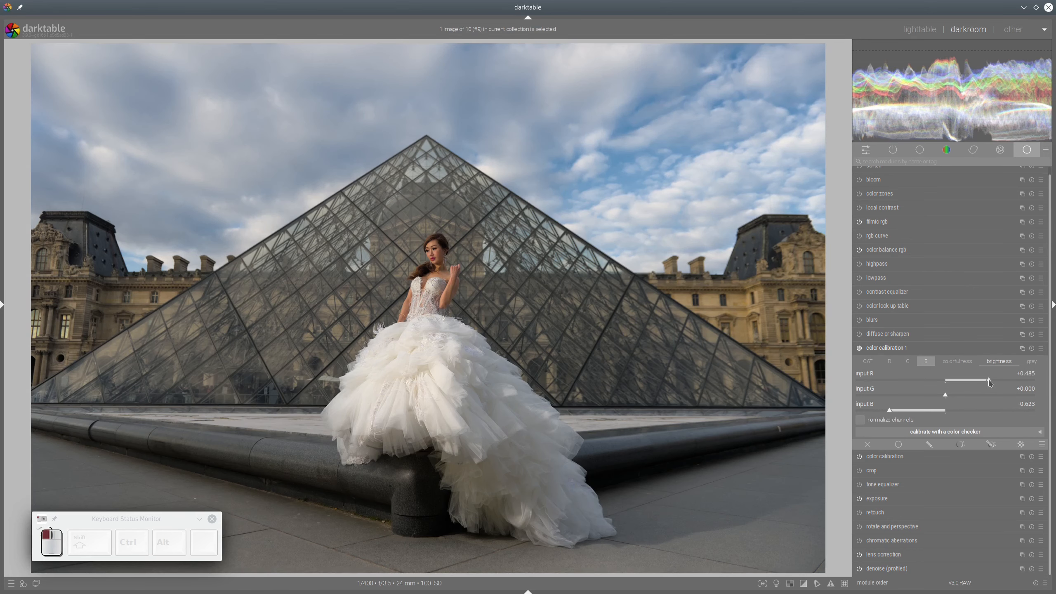
left_click(875, 411)
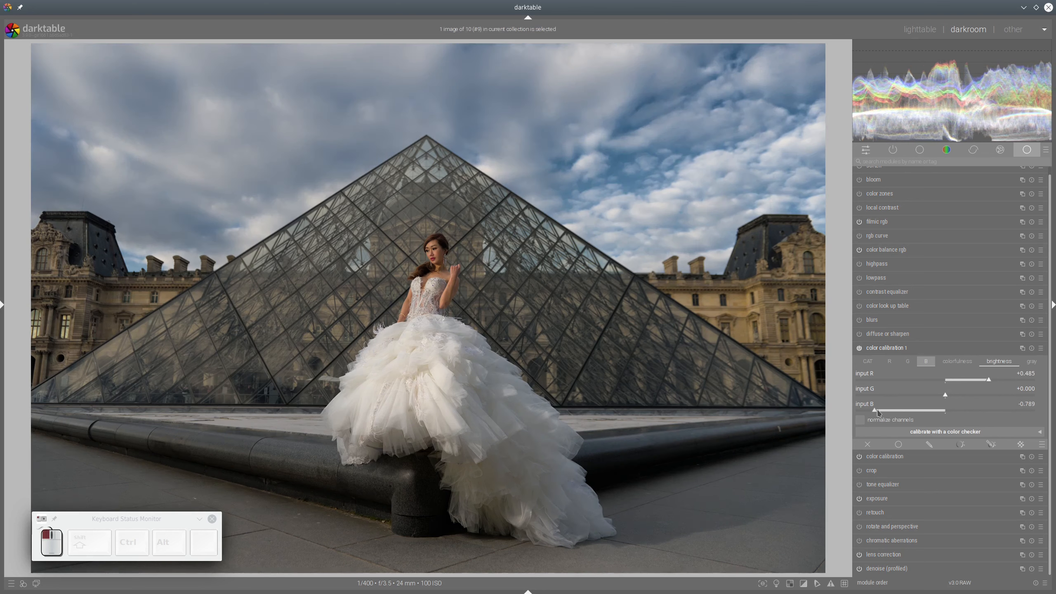
left_click(1000, 382)
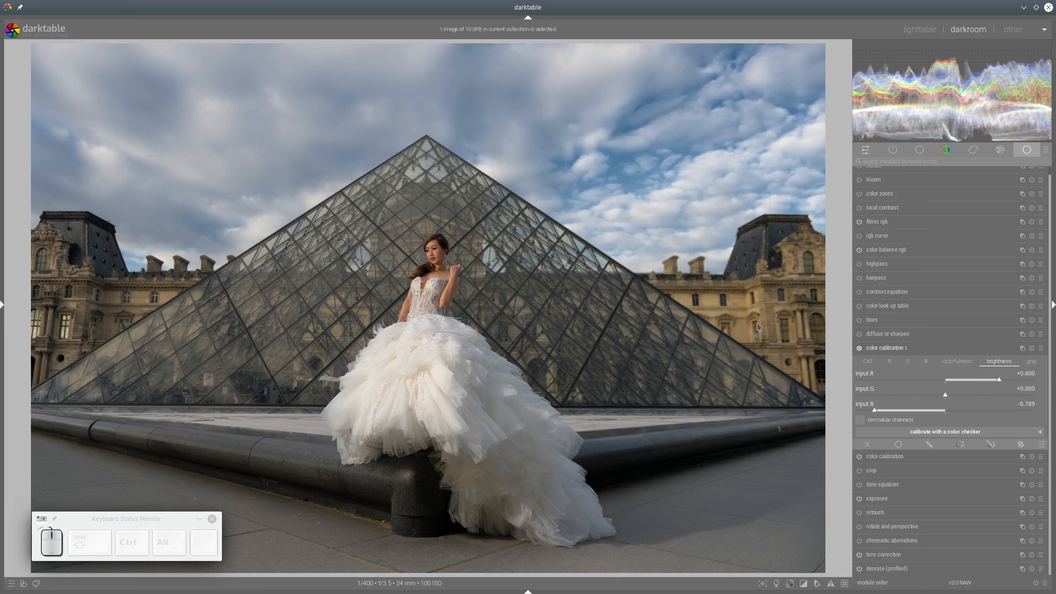
Compare the photo with and without color calibration 1, and raise its brightness input R to +0.720.
left_click(859, 348)
left_click(859, 348)
left_click(889, 361)
left_click(1003, 380)
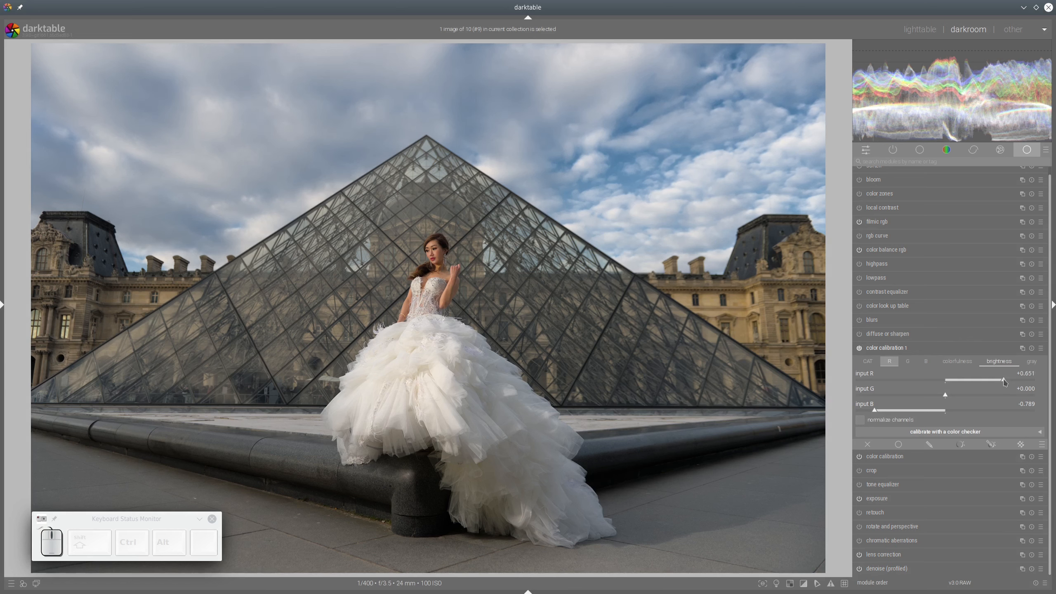
left_click(1009, 382)
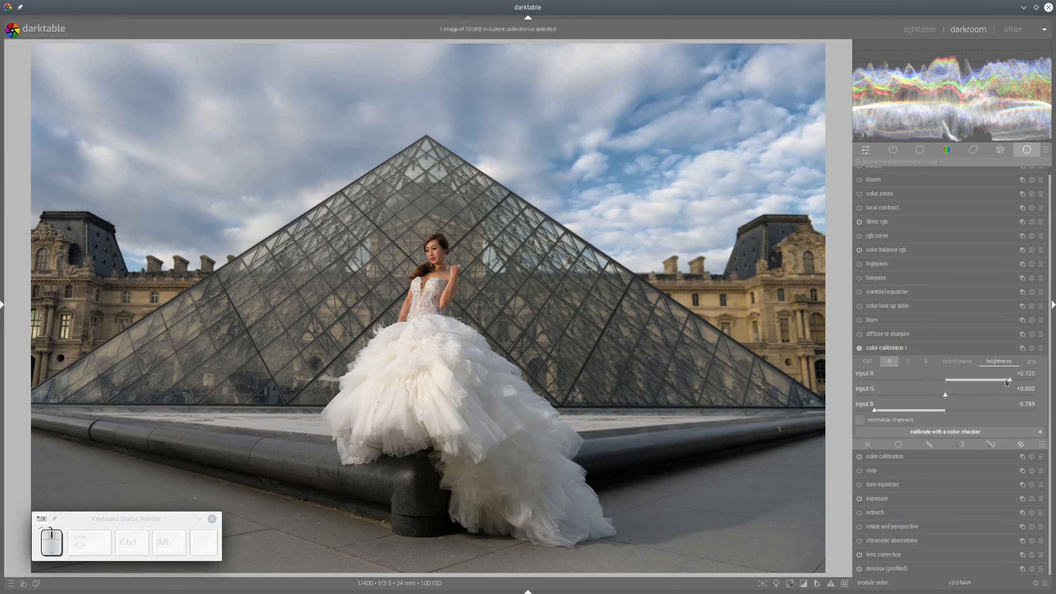
Collapse color calibration 1 and inspect the bride's skin and dress up close.
left_click(881, 350)
scroll(437, 287, "up", 3)
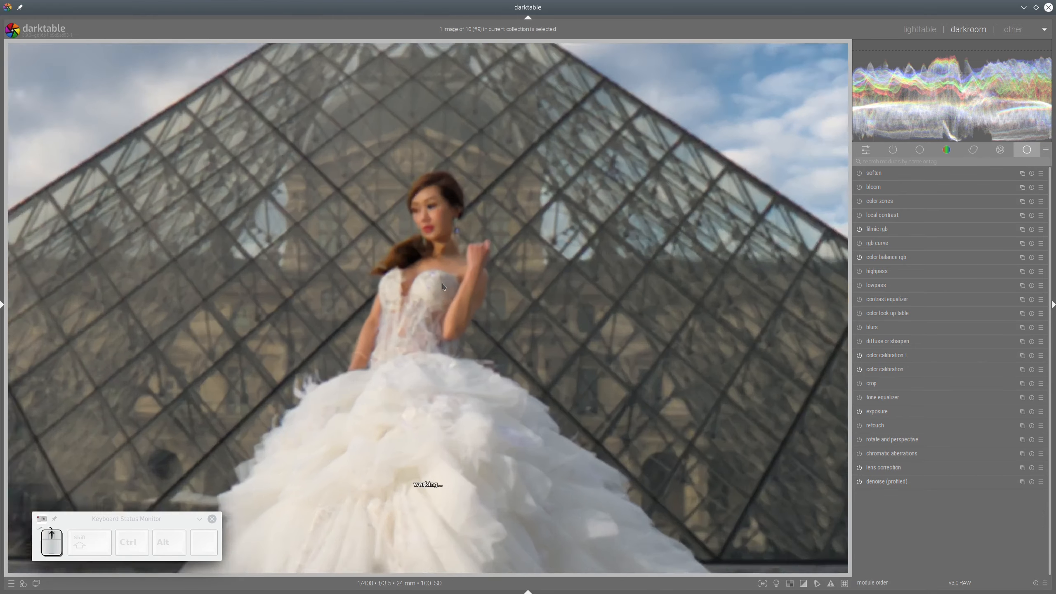
scroll(458, 265, "down", 3)
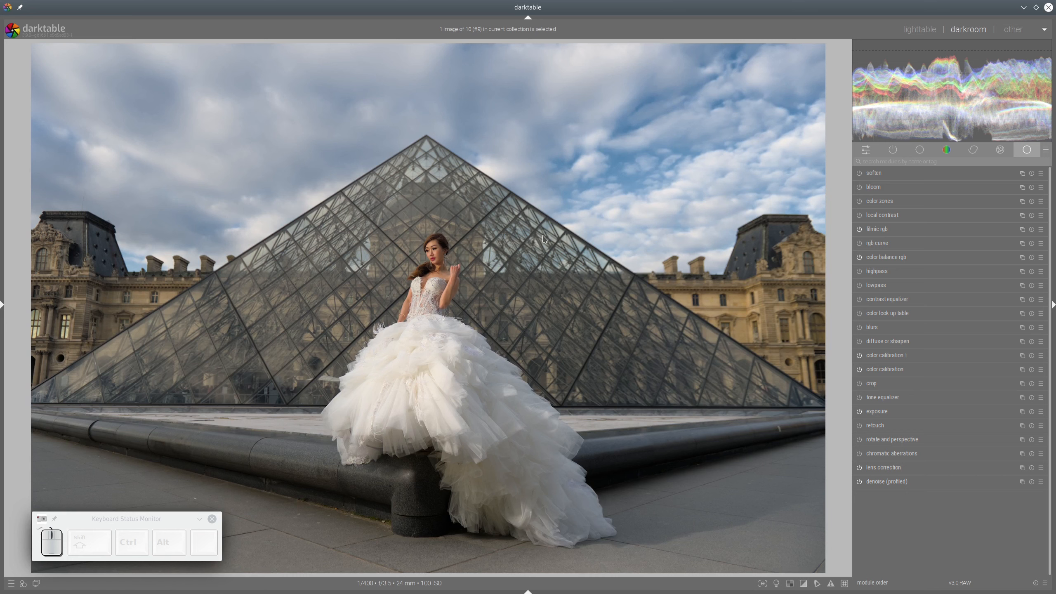
In the R channel of color calibration 1, set input B to -0.087 and input R to +1.053.
left_click(896, 357)
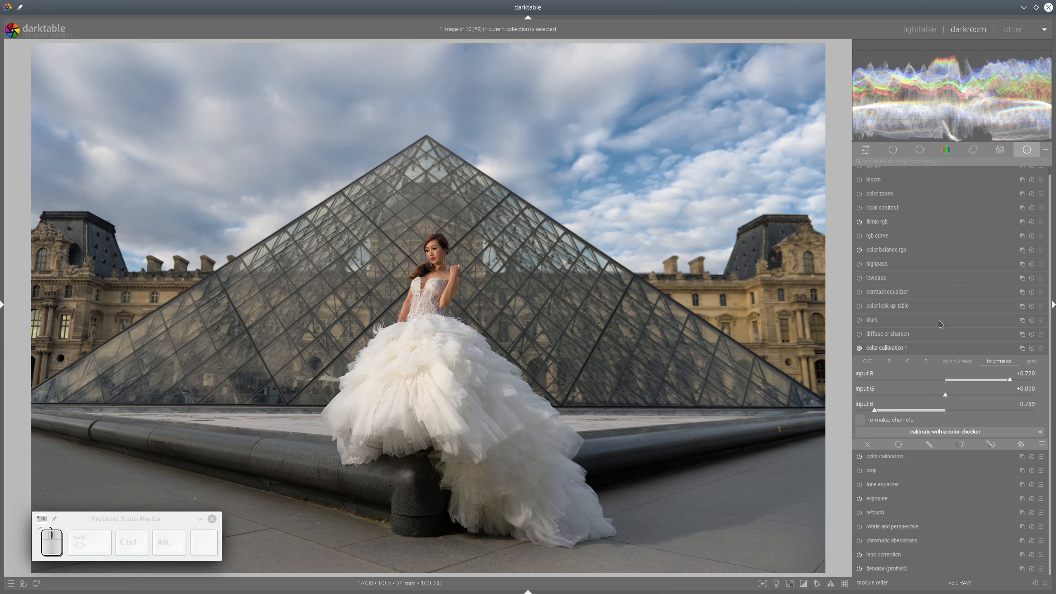
left_click(891, 364)
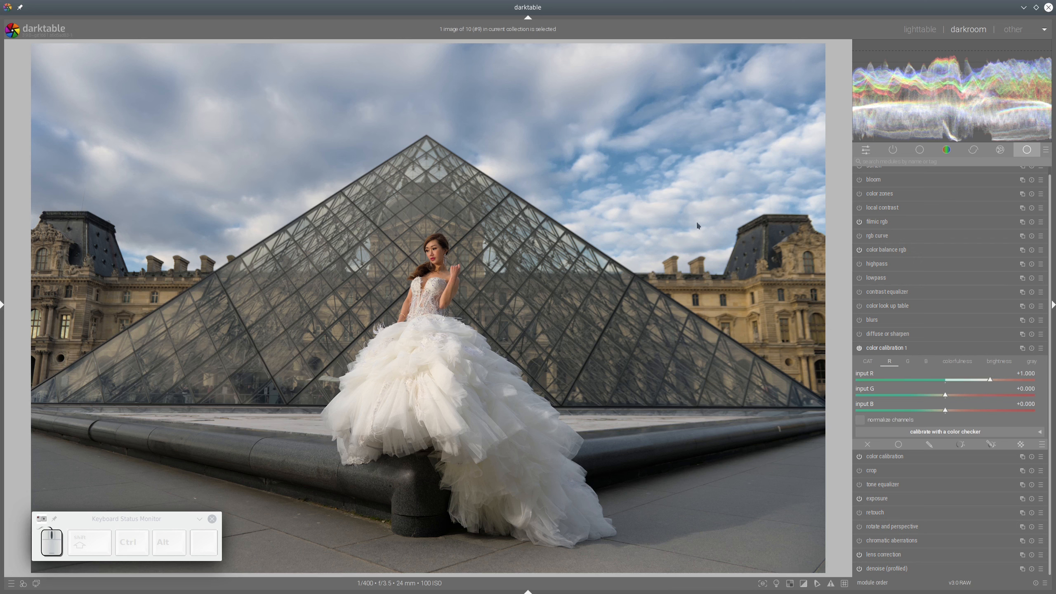
left_click(942, 411)
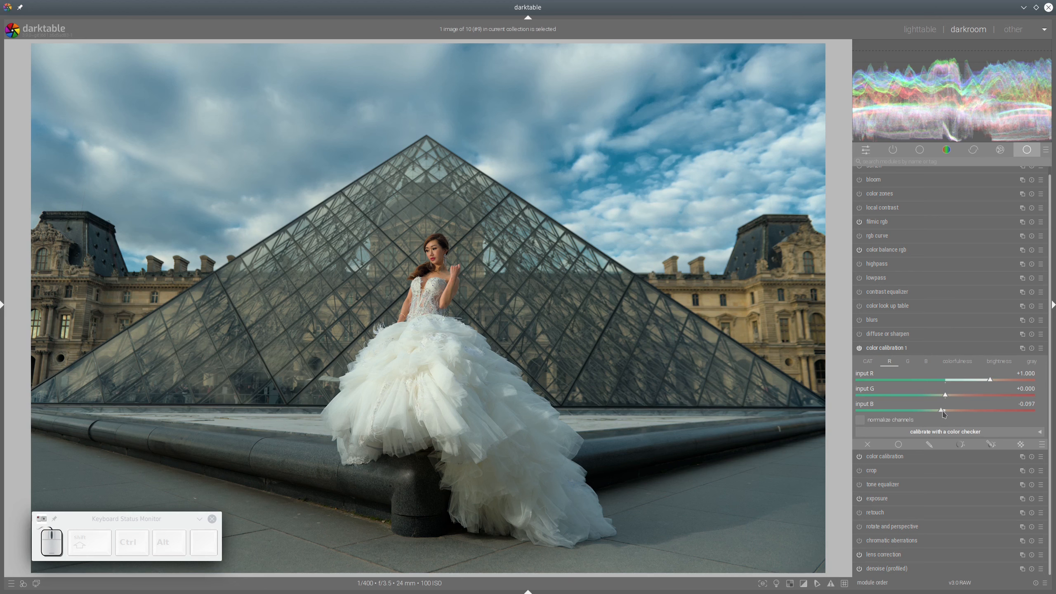
left_click(943, 412)
left_click(992, 381)
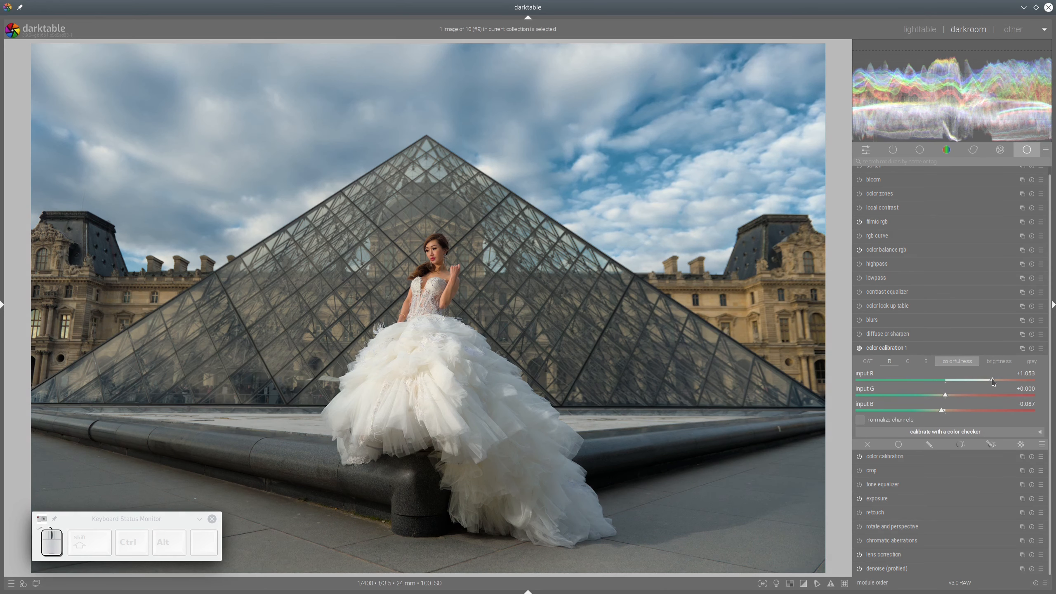
Switch color calibration 1 off and on repeatedly to compare the photo before and after the grading.
left_click(859, 349)
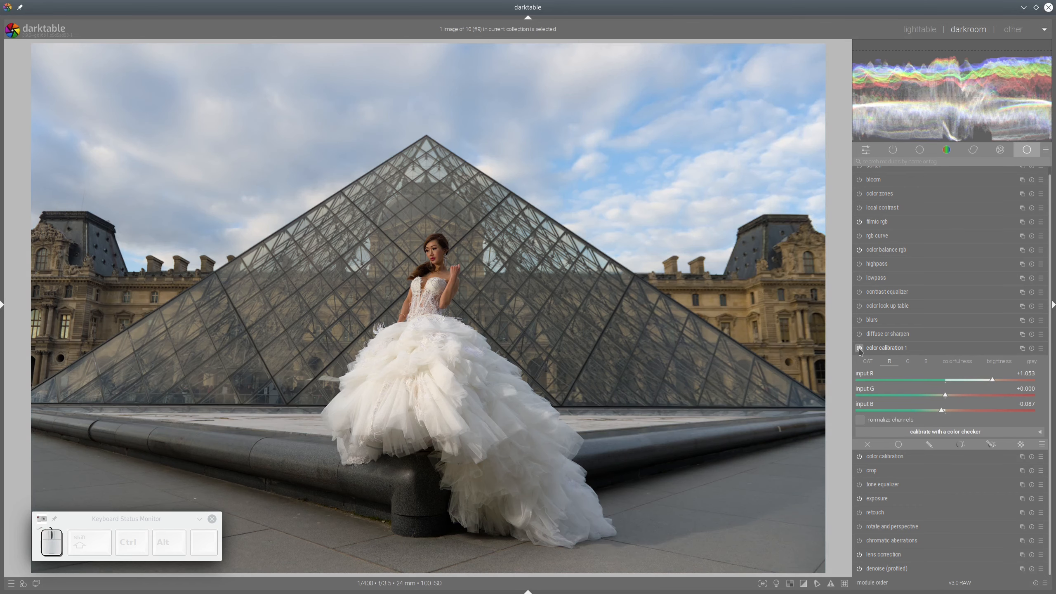
left_click(859, 348)
left_click(859, 349)
left_click(859, 348)
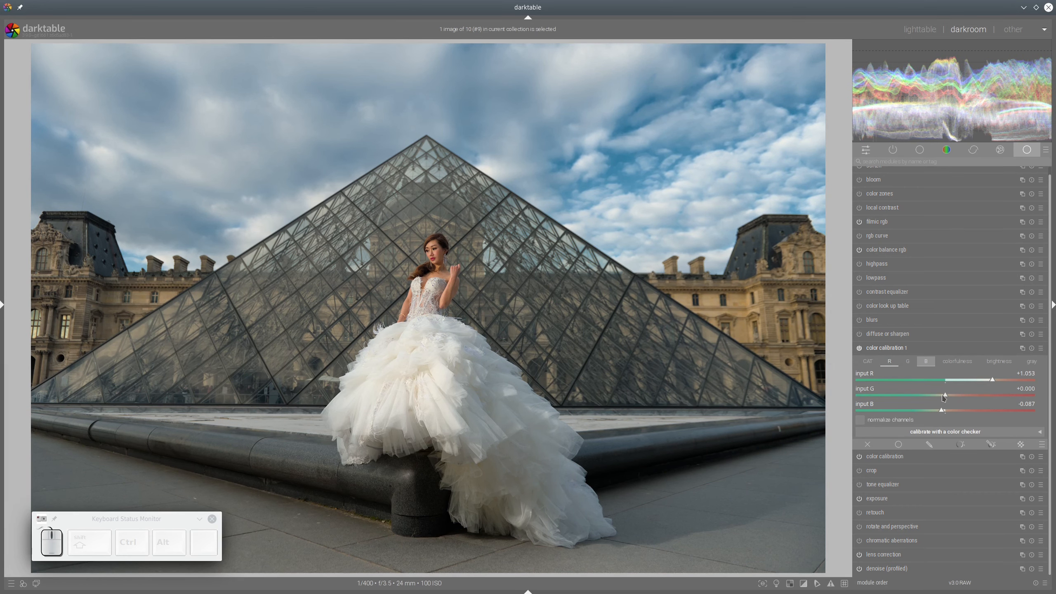
Set the R channel's input G to -0.060 and input R to +1.117, and collapse color calibration 1.
scroll(944, 398, "down", 3)
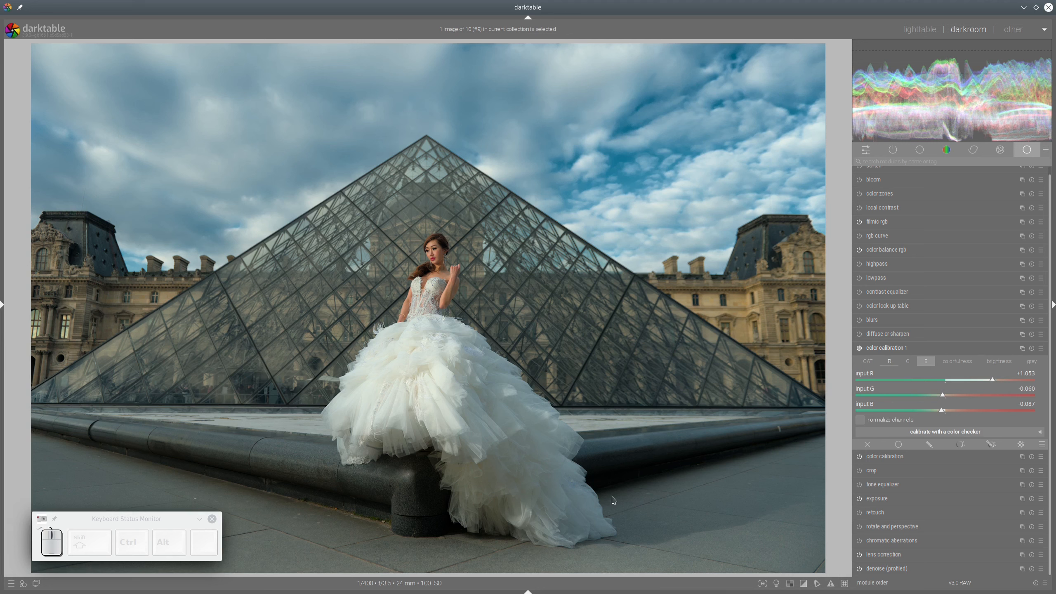
left_click(995, 381)
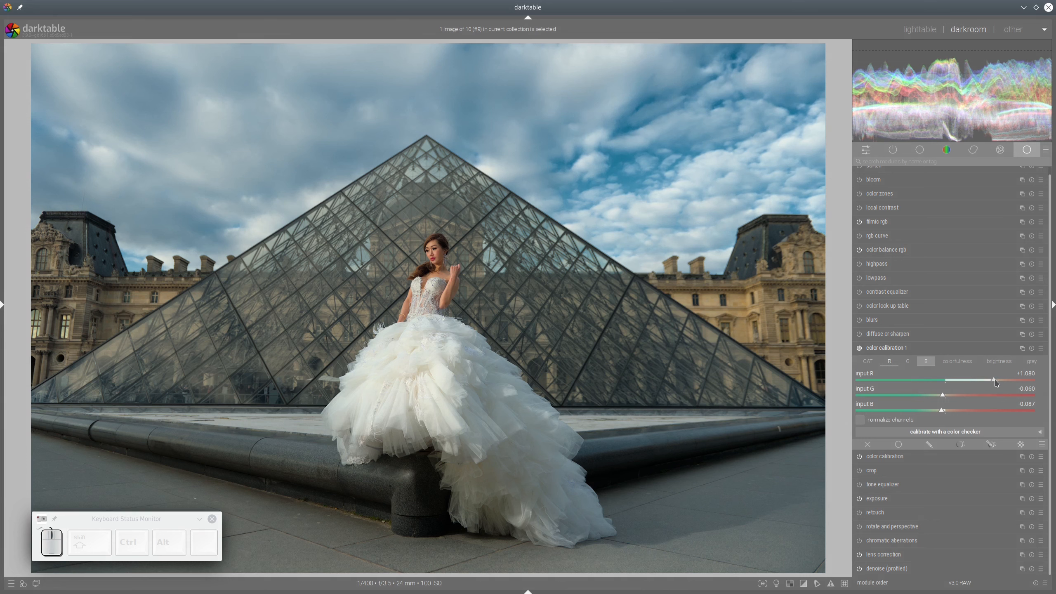
left_click(995, 381)
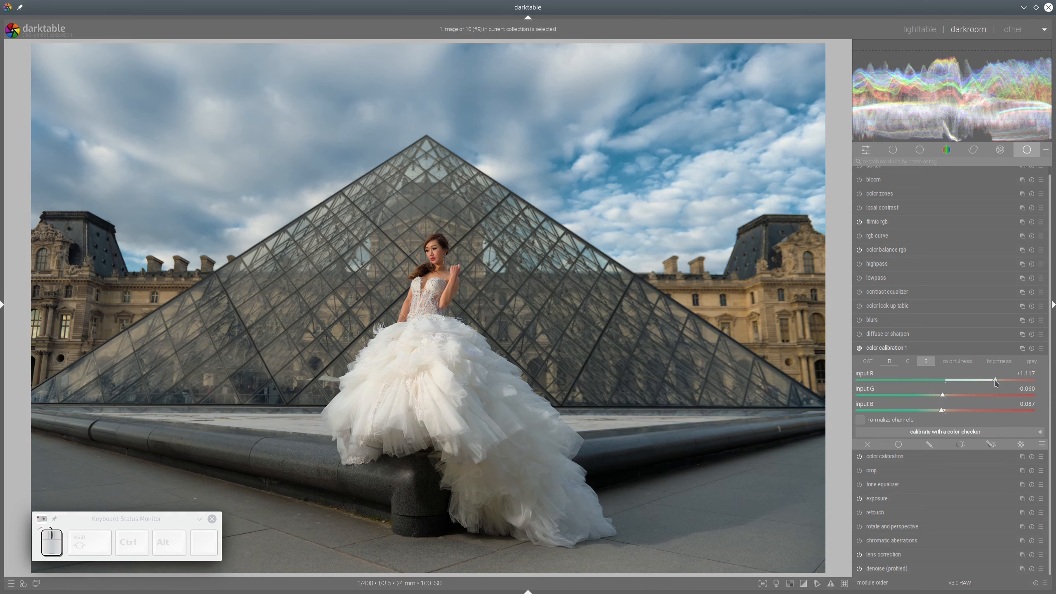
left_click(860, 348)
left_click(906, 349)
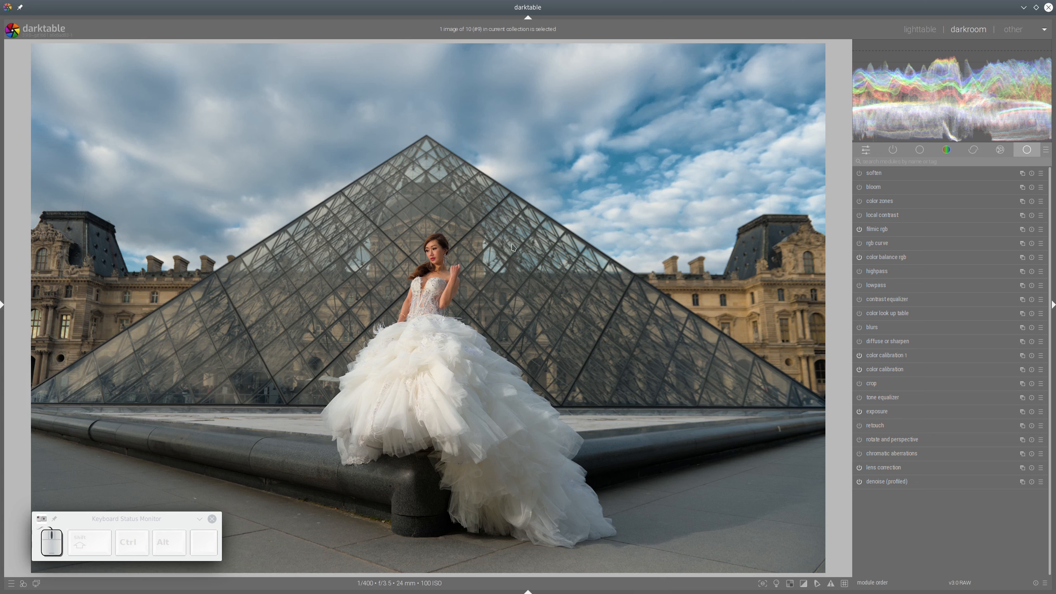
Add a new exposure instance and move it directly above color calibration 1 in the module order.
left_click(1022, 412)
left_click(986, 422)
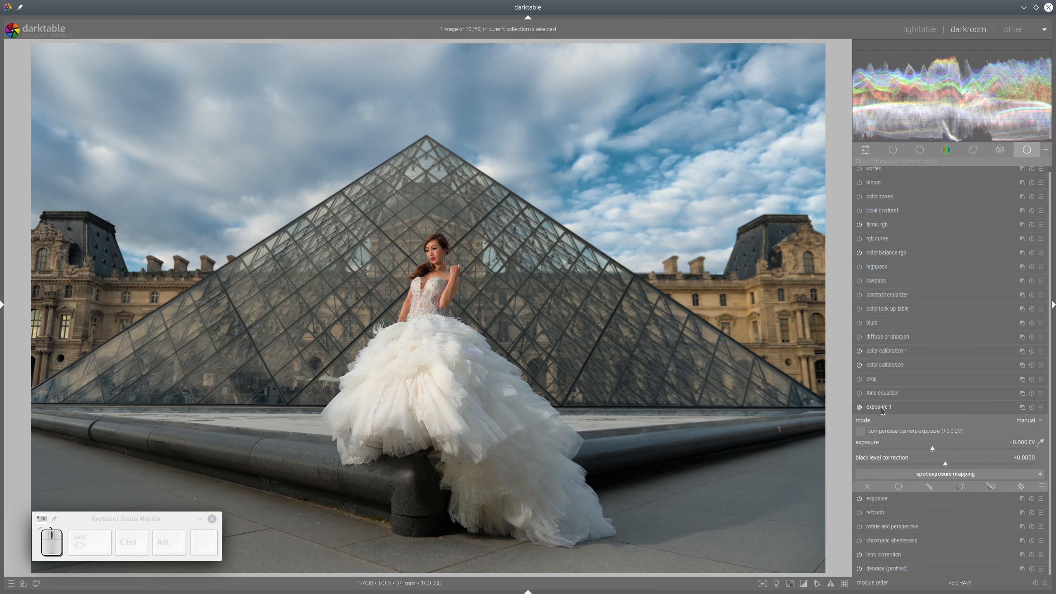
left_click_drag(882, 411, 895, 354)
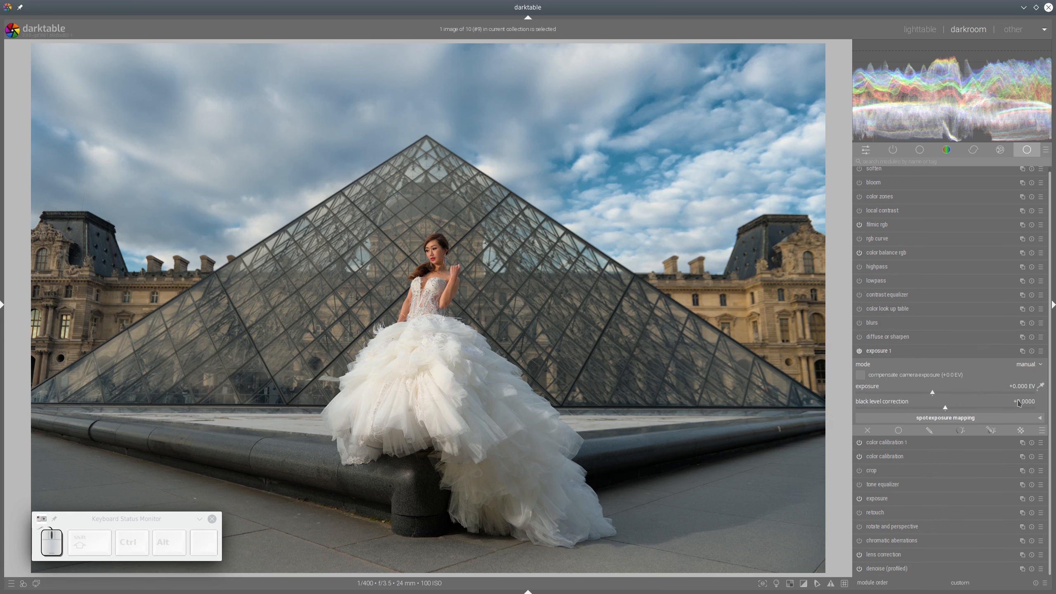
Give exposure 1 a drawn and parametric mask, and outline the sky above the pyramid and palace roofs with a closed path.
left_click(991, 430)
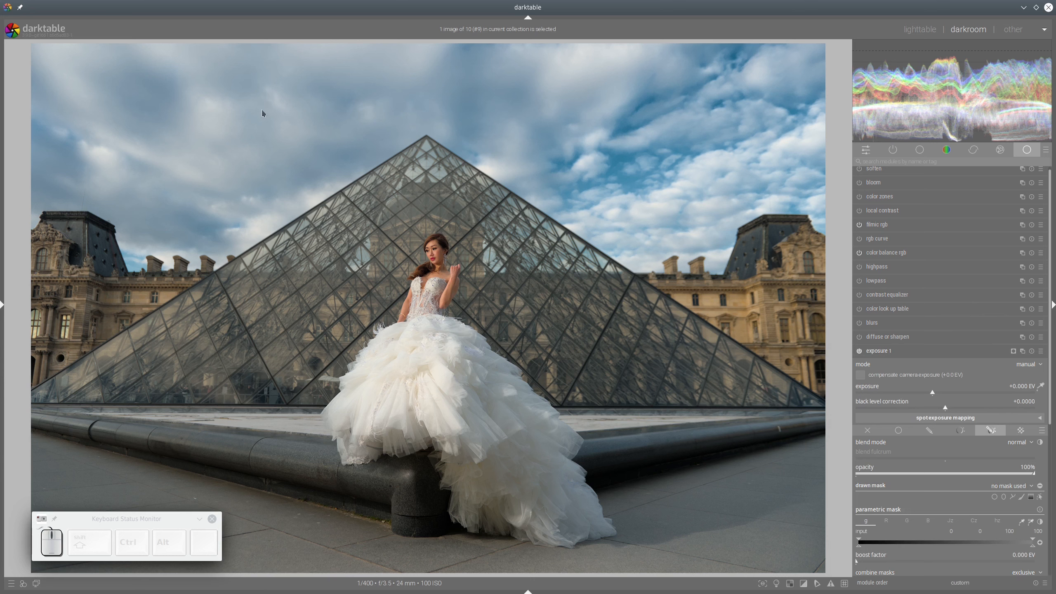
scroll(972, 325, "down", 4)
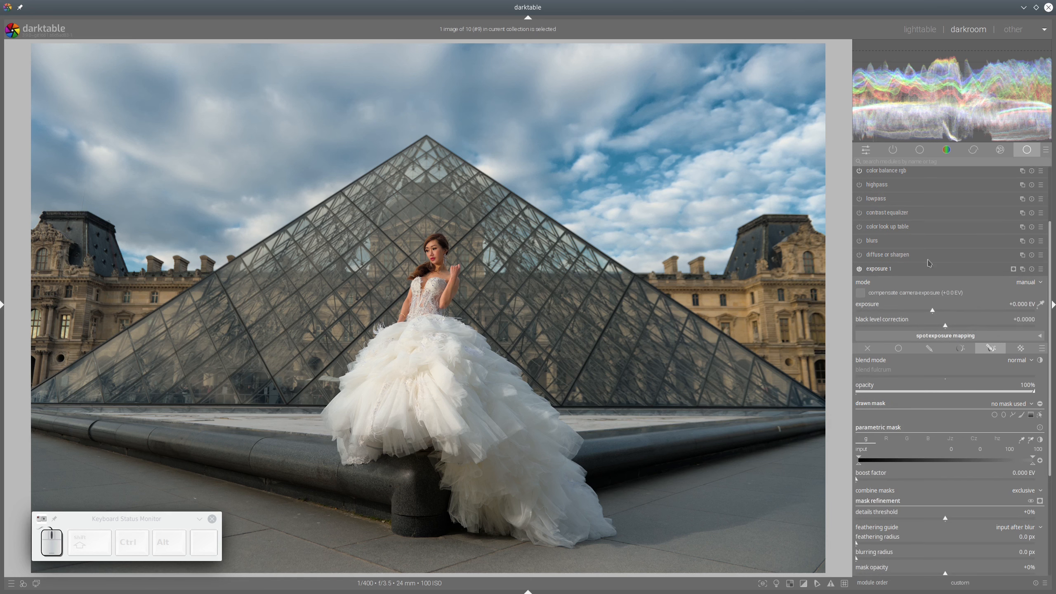
left_click(1013, 415)
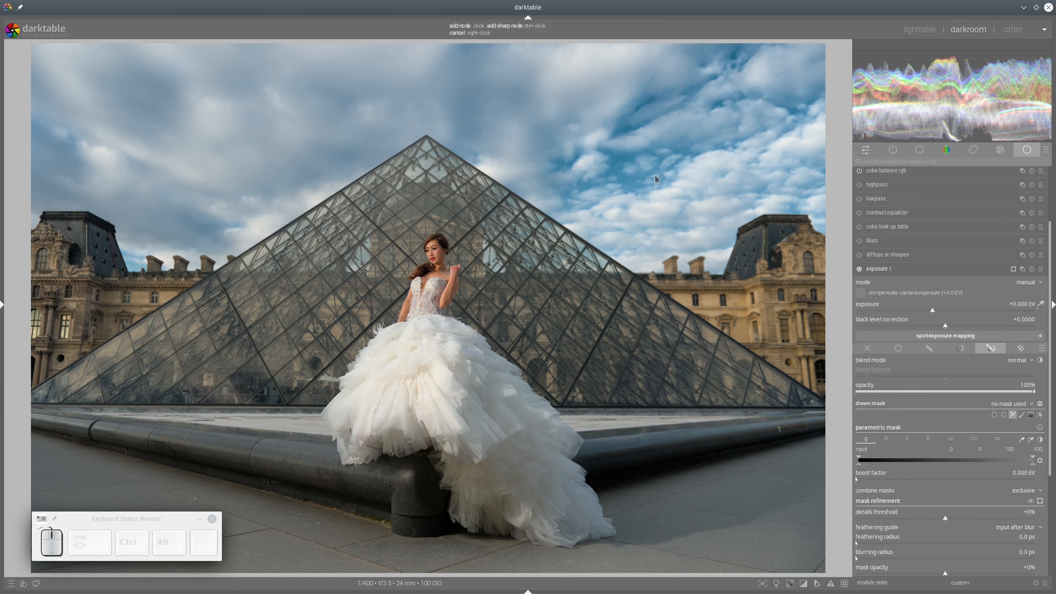
left_click(24, 41, "ctrl")
left_click(834, 44, "ctrl")
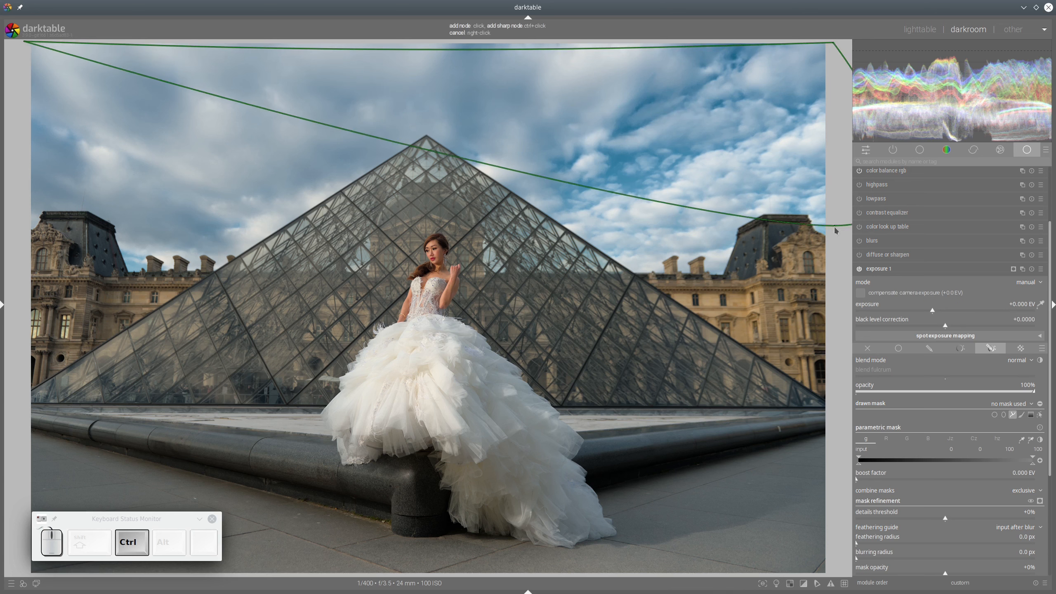
left_click(725, 227)
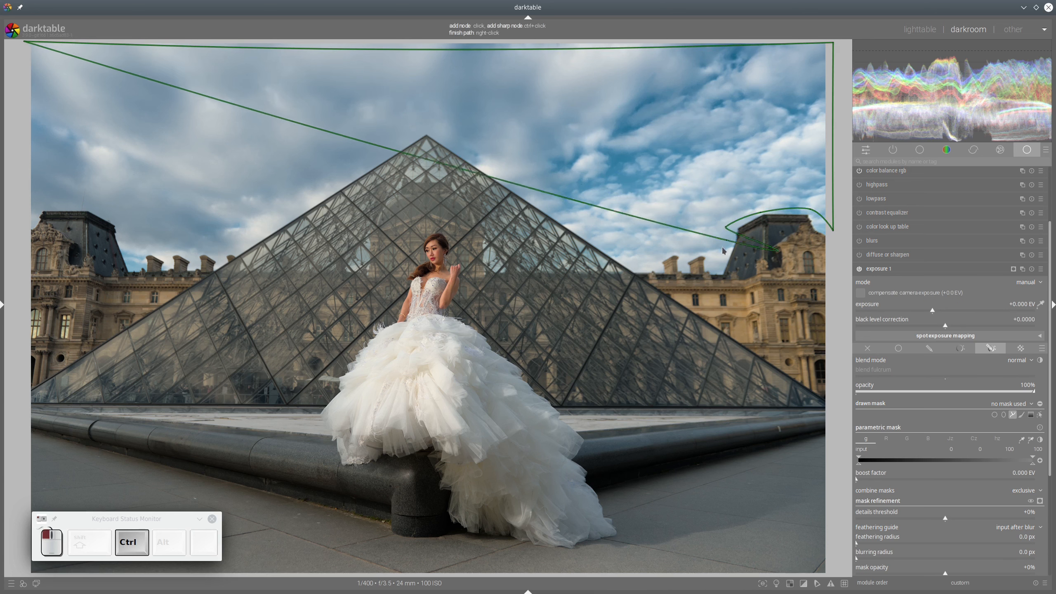
left_click(724, 247)
left_click(682, 246)
left_click(635, 255)
left_click(551, 194)
left_click(467, 147)
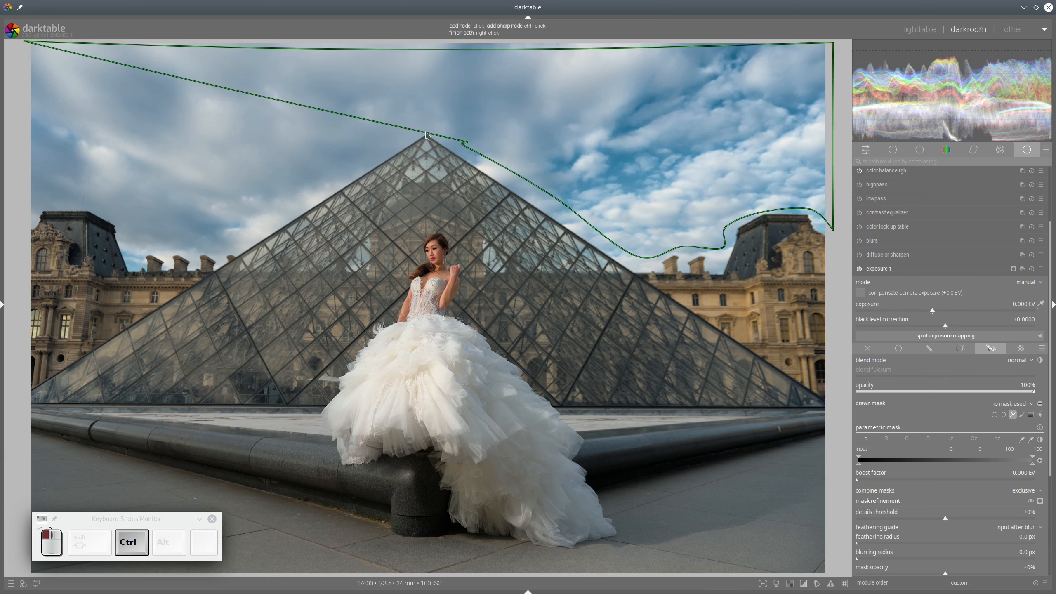
left_click(425, 131)
left_click(388, 142)
left_click(310, 182)
left_click(246, 227)
left_click(218, 243)
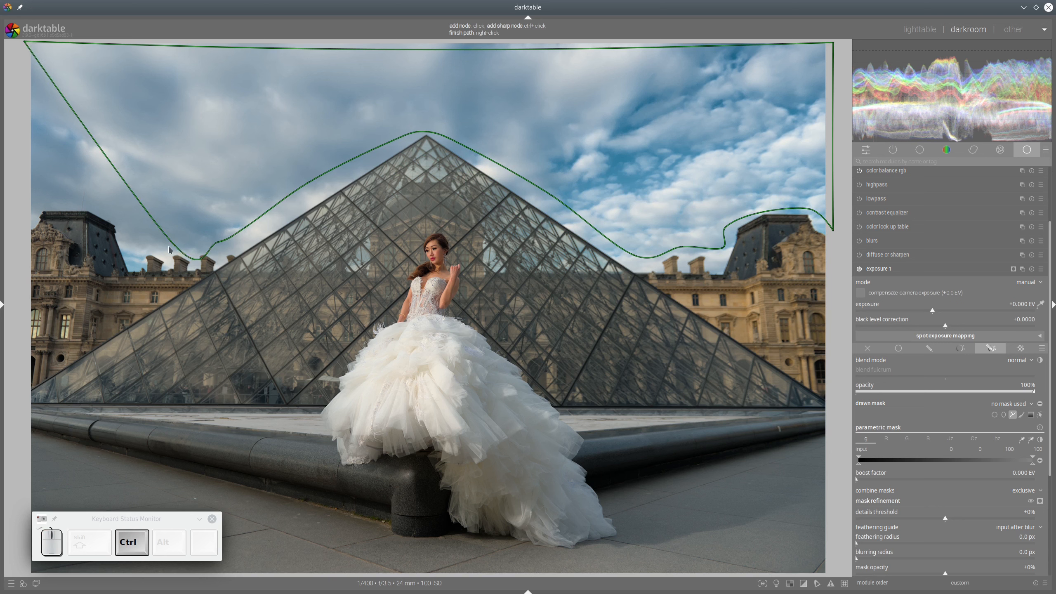
left_click(169, 245)
left_click(122, 227)
left_click(101, 196)
left_click(48, 199, "ctrl")
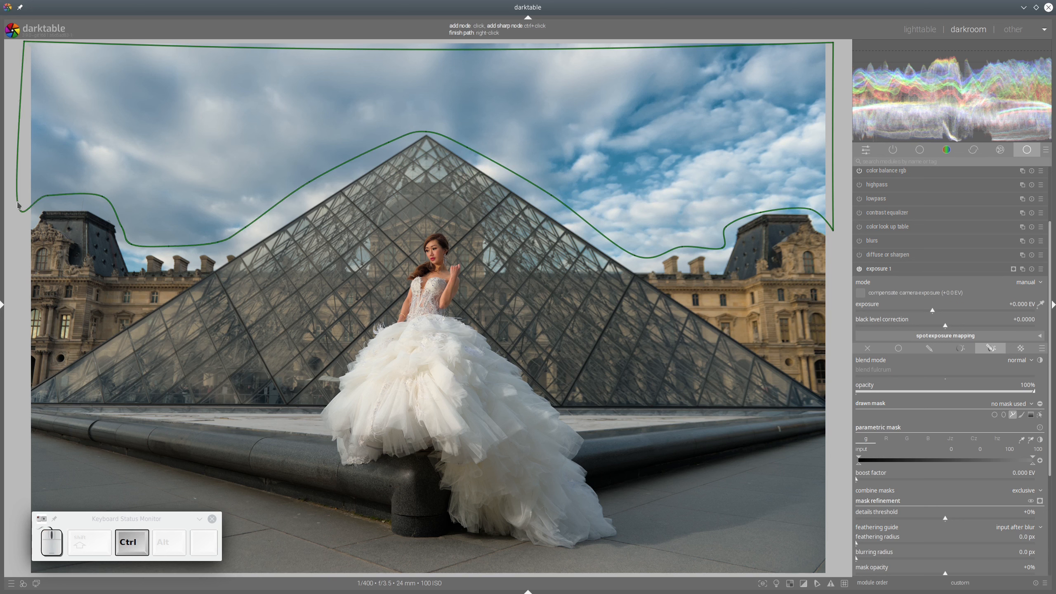
right_click(17, 205)
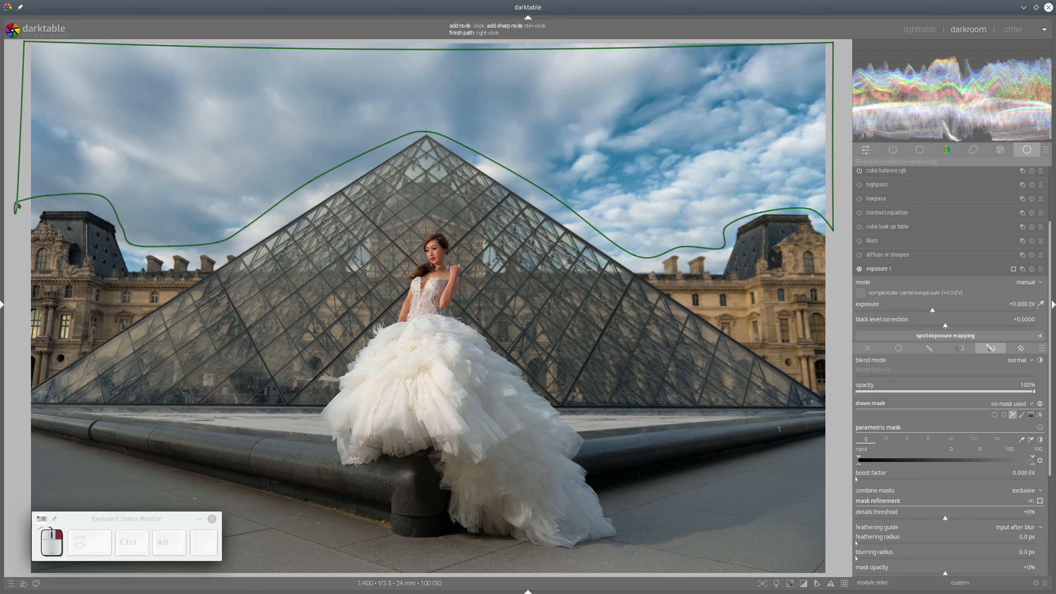
left_click(17, 204, "ctrl")
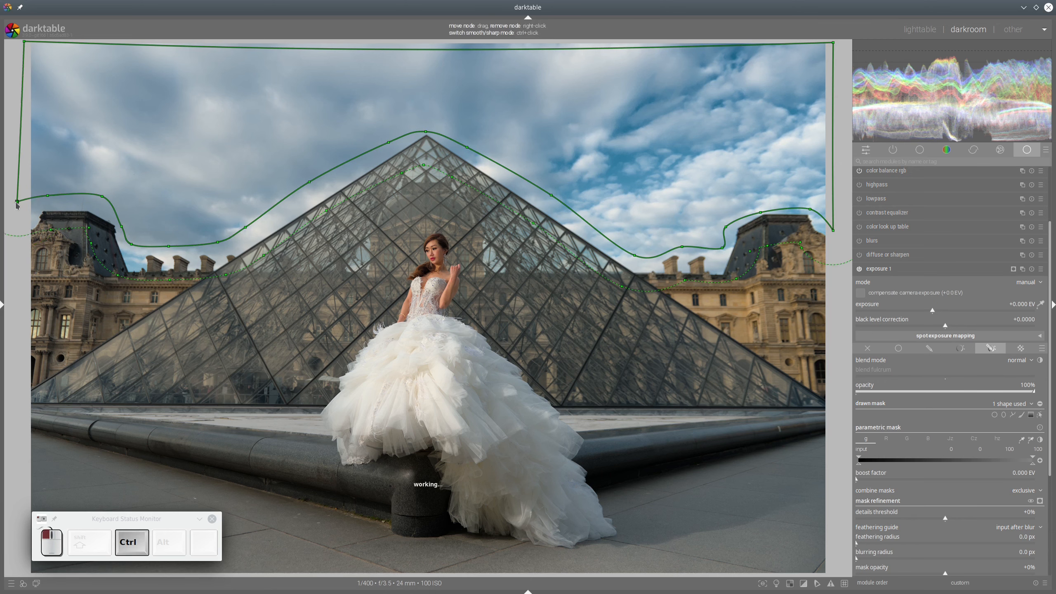
Set the sky mask's feathering radius to 32.2 px and display the mask overlay.
scroll(899, 445, "down", 3)
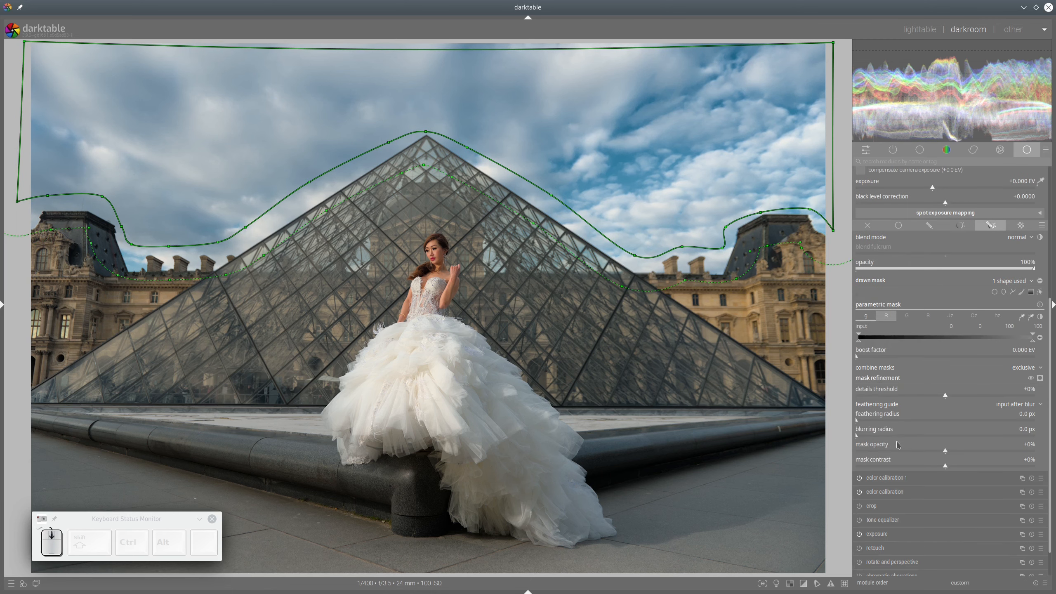
left_click(878, 423)
left_click(1040, 378)
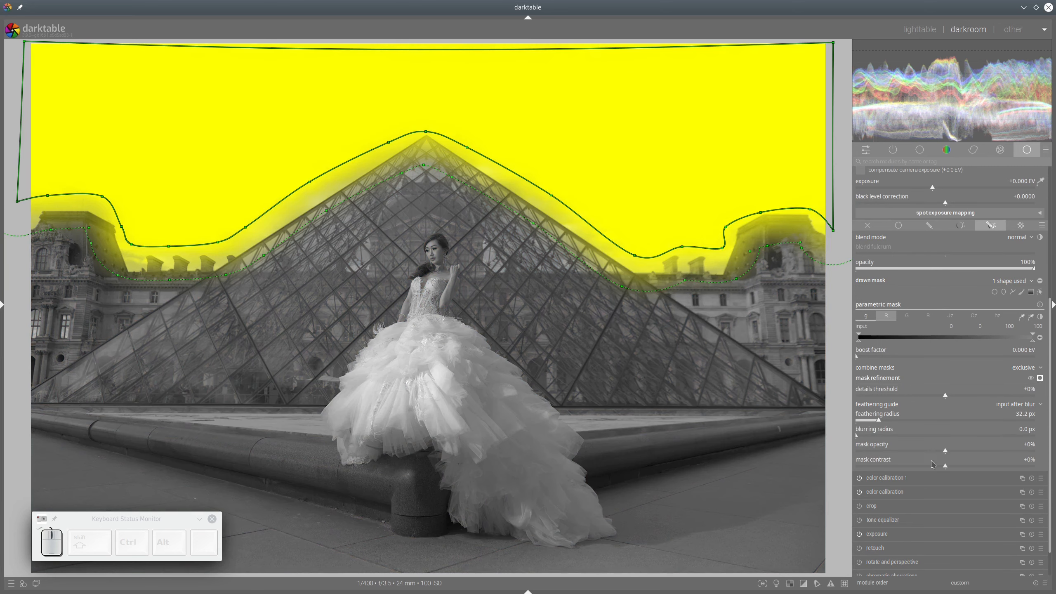
Set the sky mask's contrast to +48% and reduce the feather size of the drawn path.
left_click(977, 468)
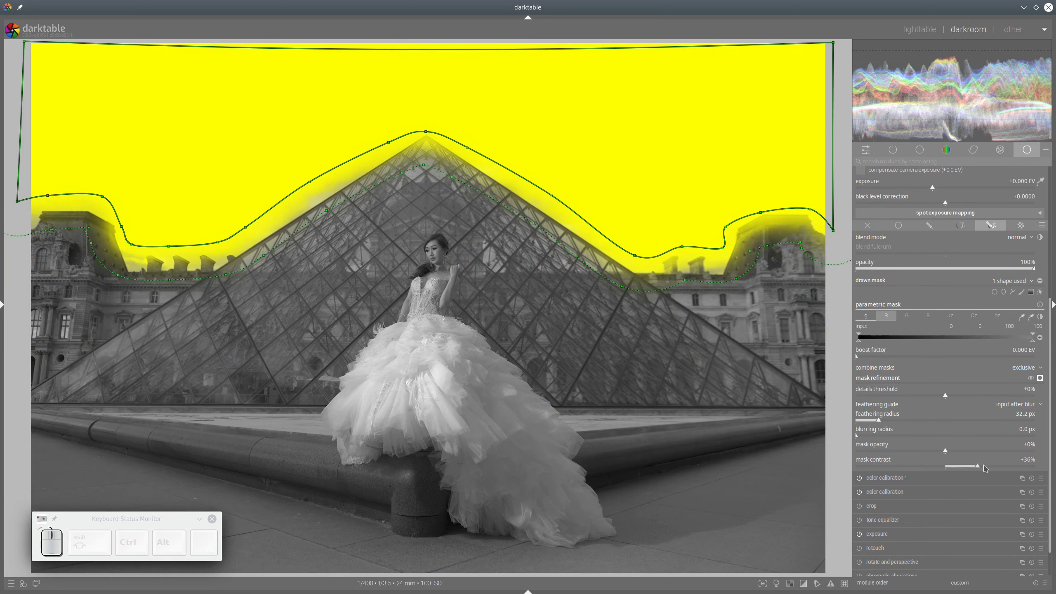
left_click(989, 467)
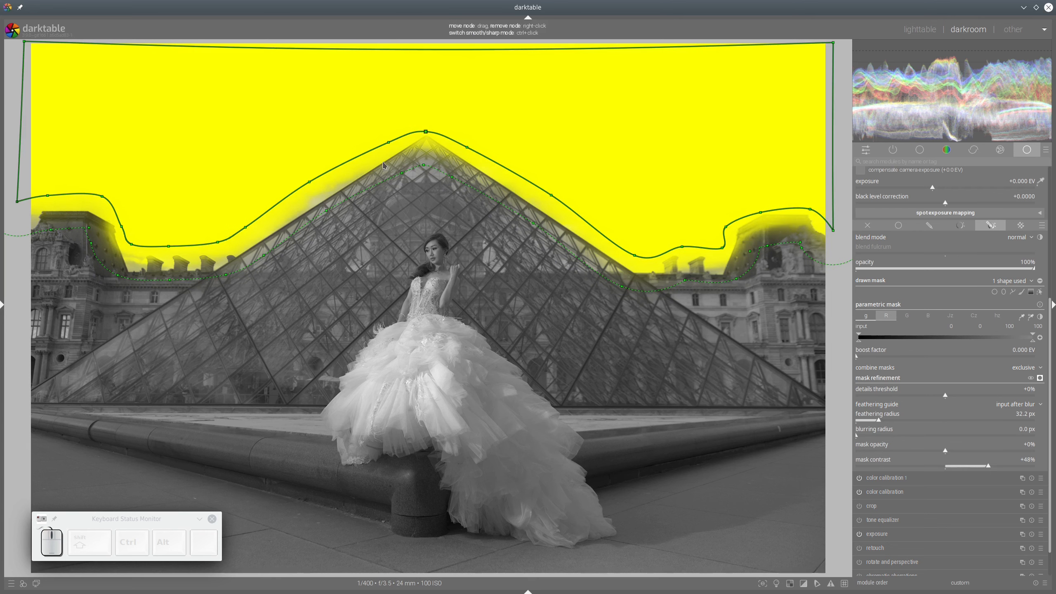
scroll(212, 226, "down", 7)
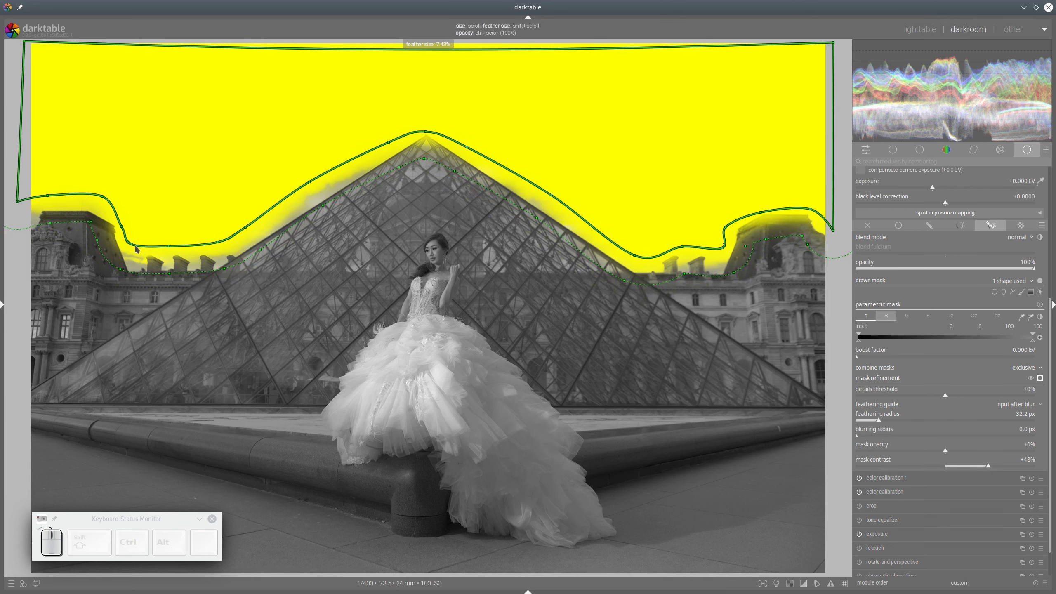
Add and move nodes so the sky path follows the chimneys of the palace left of the pyramid more closely.
left_click_drag(131, 245, 166, 252)
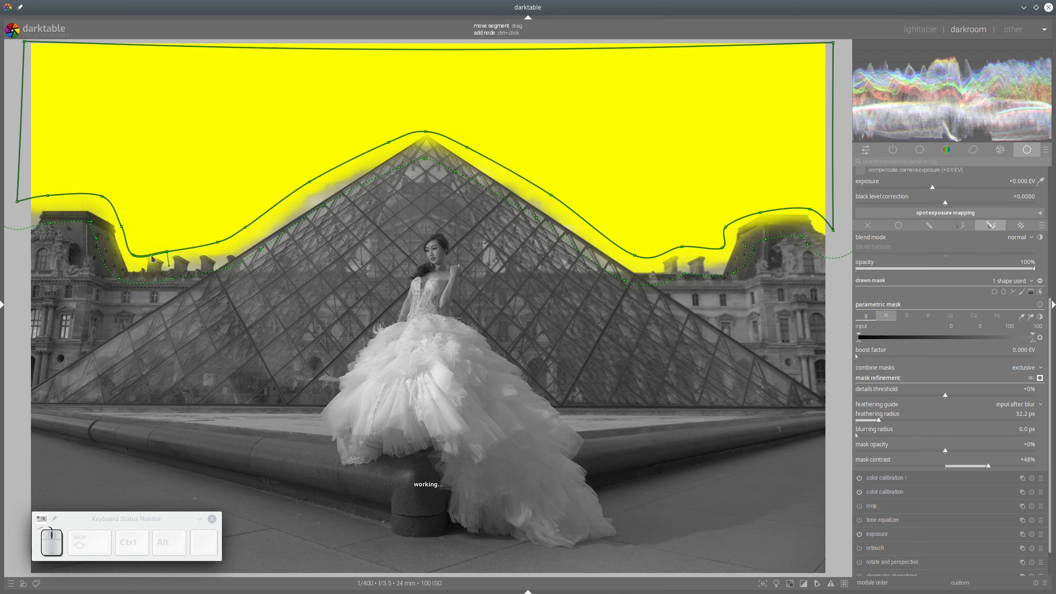
left_click(152, 249, "ctrl")
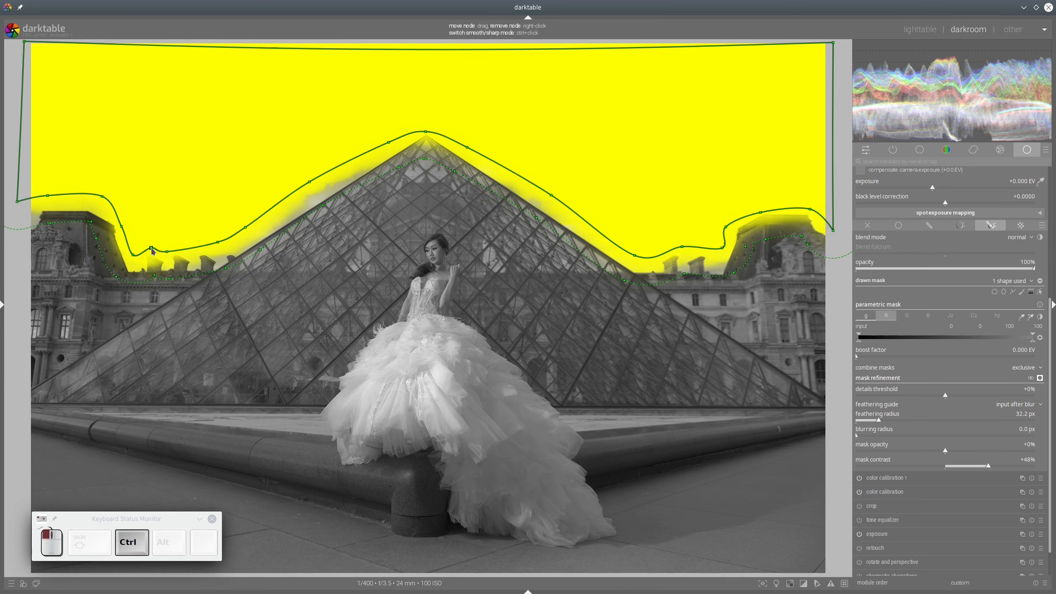
left_click(179, 249, "ctrl")
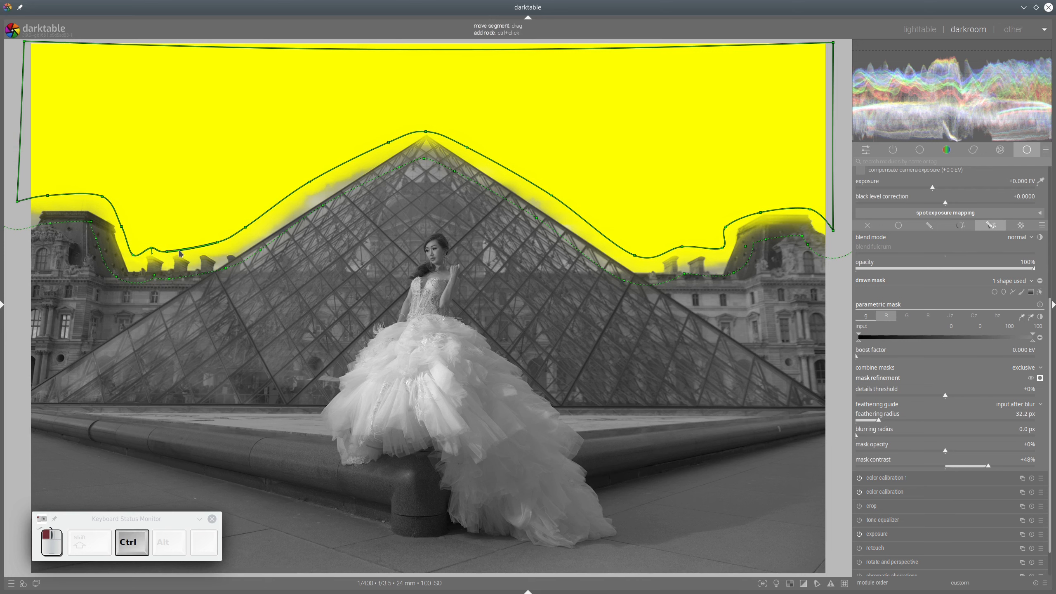
left_click(195, 249, "ctrl")
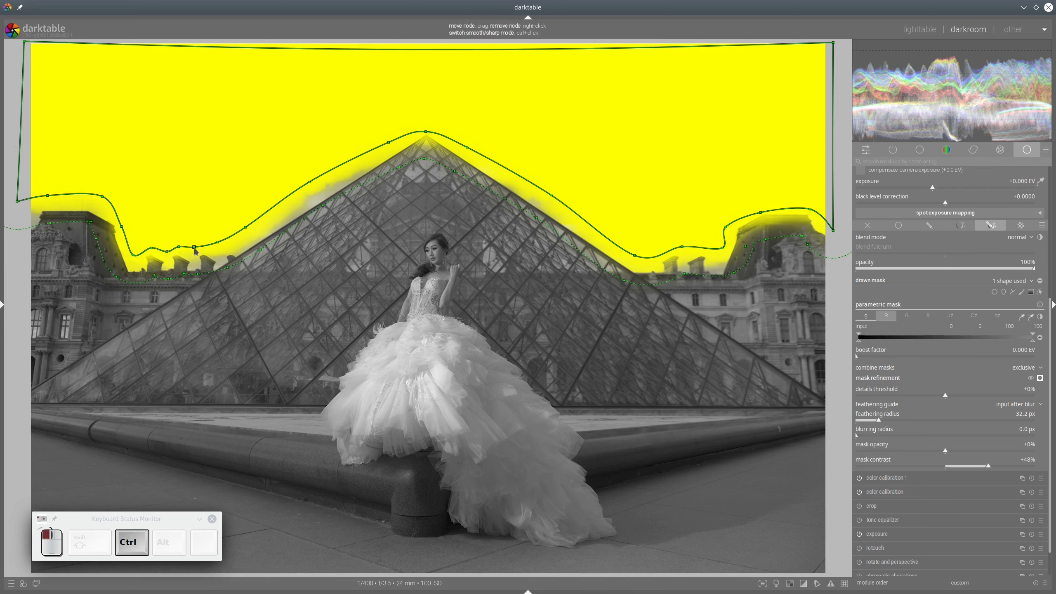
left_click(218, 241, "ctrl")
left_click_drag(221, 246, 226, 249)
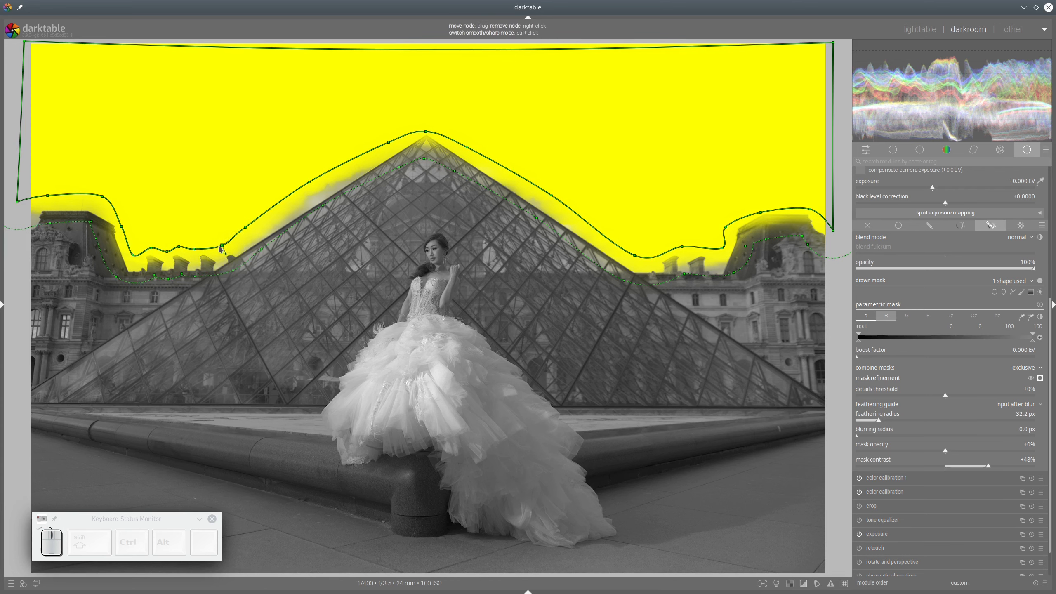
left_click_drag(151, 248, 127, 228)
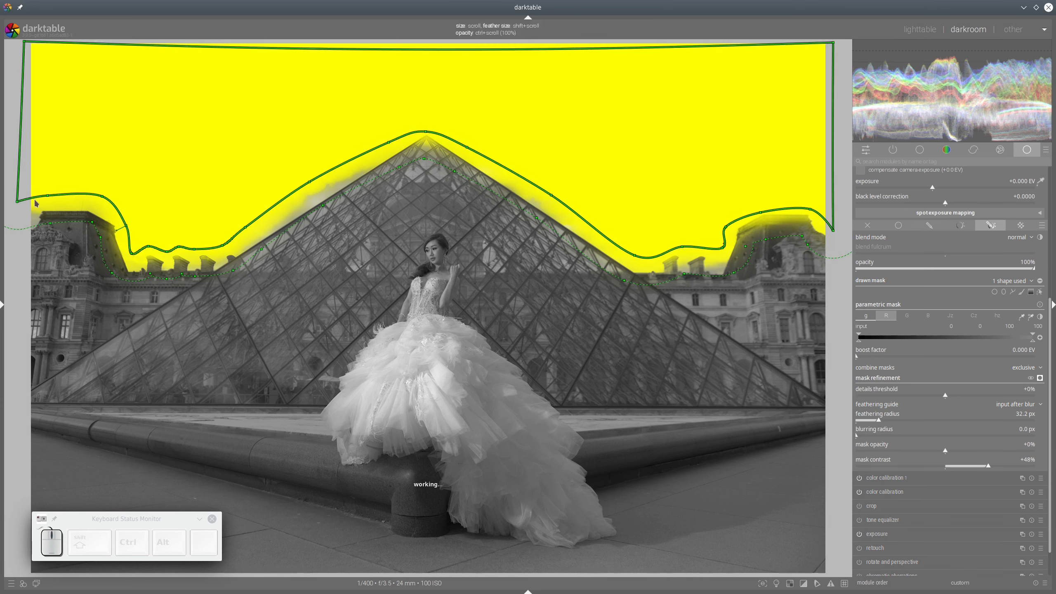
Lower the sky path's corner at the photo's left edge and fit the path closer to the pyramid's left slope.
left_click_drag(14, 202, 17, 223)
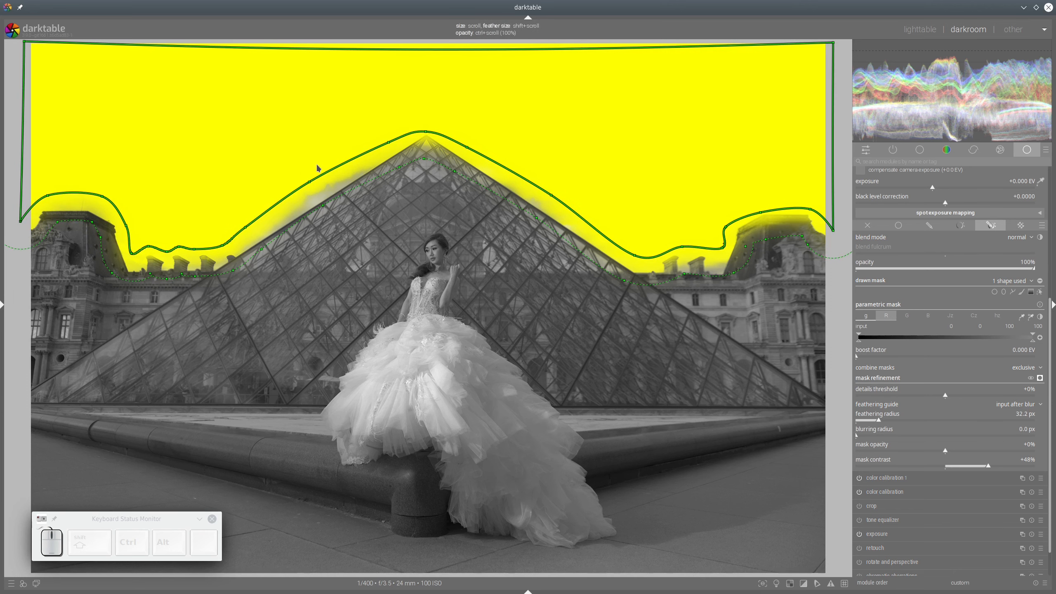
left_click_drag(313, 188, 315, 188)
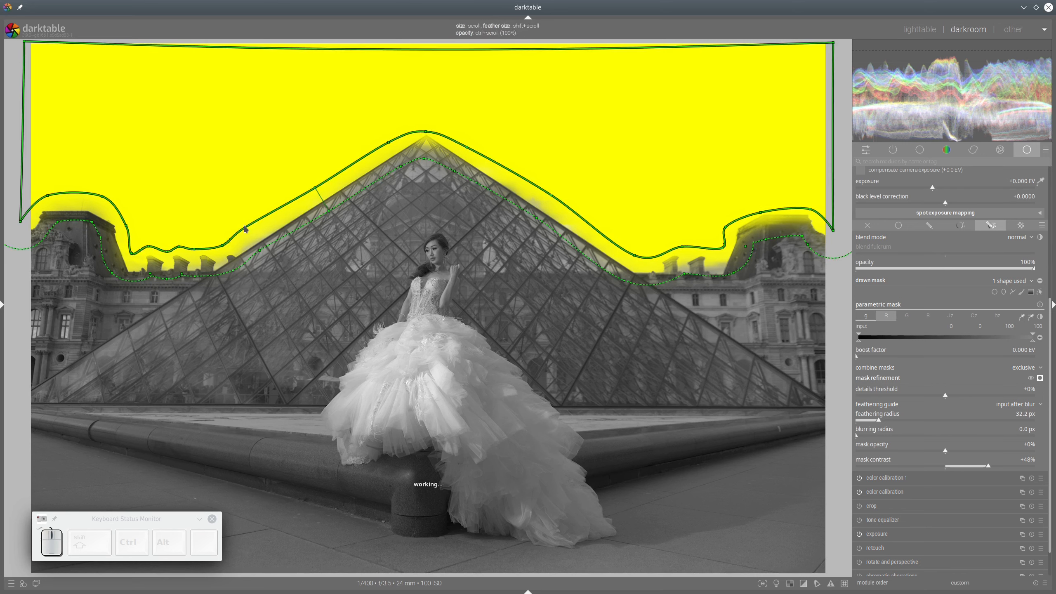
left_click_drag(246, 227, 249, 228)
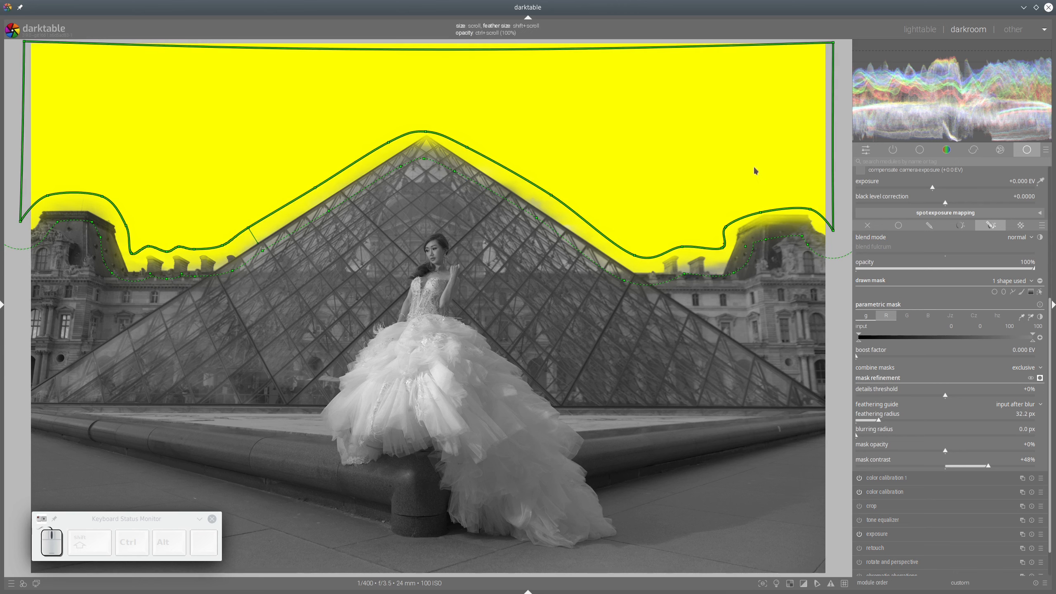
Fit the sky path around the right palace's chimneys and roof, and set the mask's feathering radius to 68.4 px.
left_click_drag(697, 248, 699, 256)
left_click(699, 255, "ctrl")
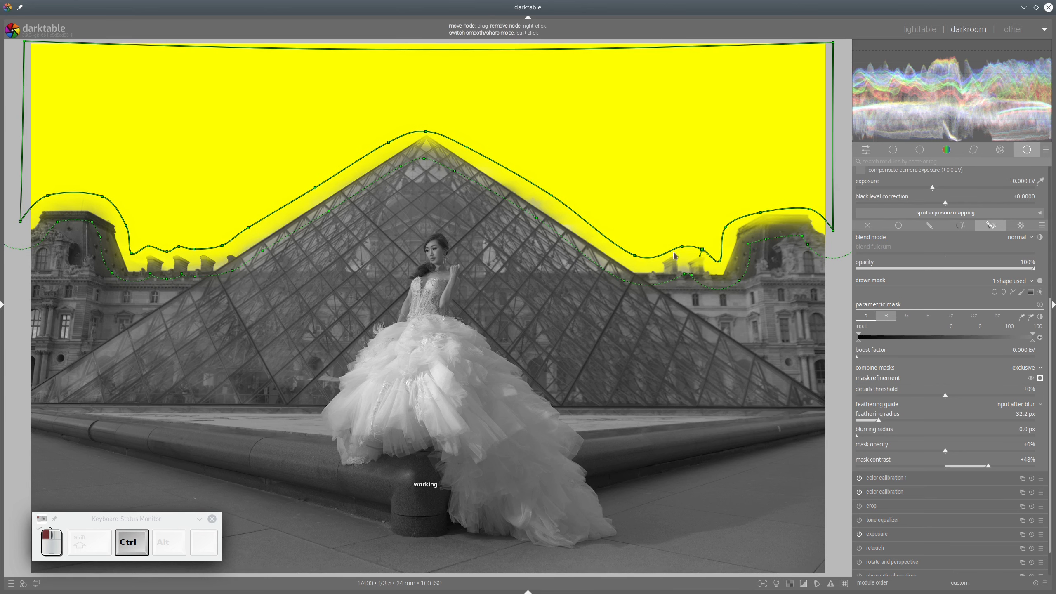
left_click(903, 421)
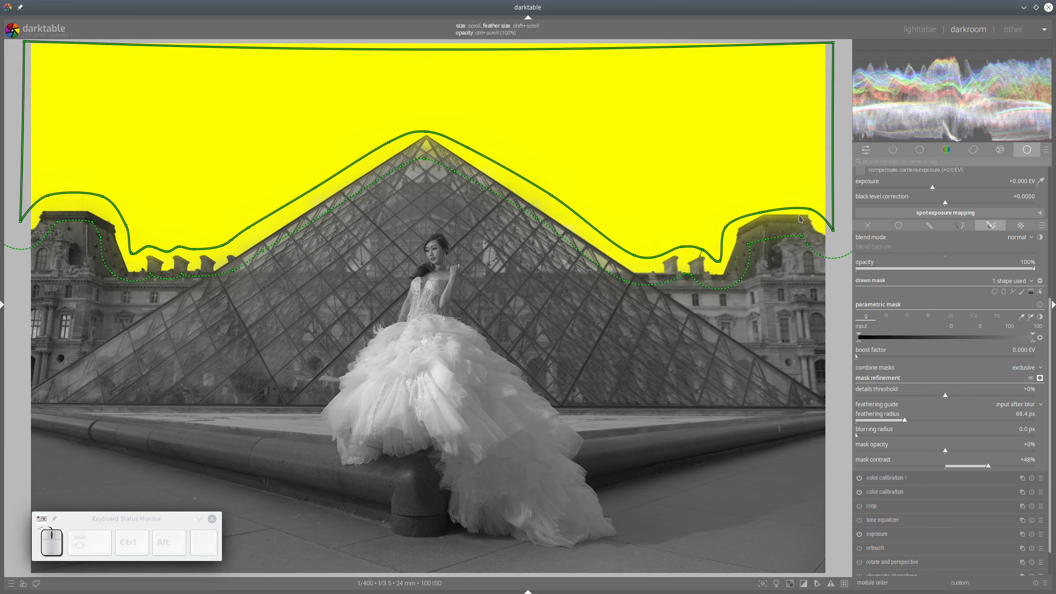
left_click_drag(761, 213, 813, 204)
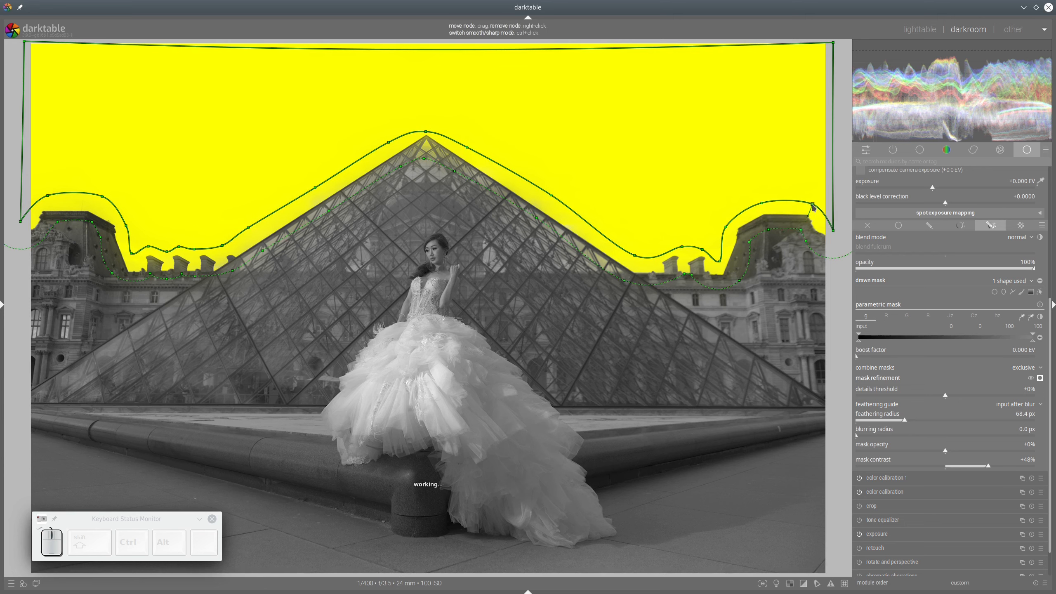
Hide the drawn path's outline and turn off the sky mask overlay.
left_click(1040, 292)
scroll(1017, 299, "up", 5)
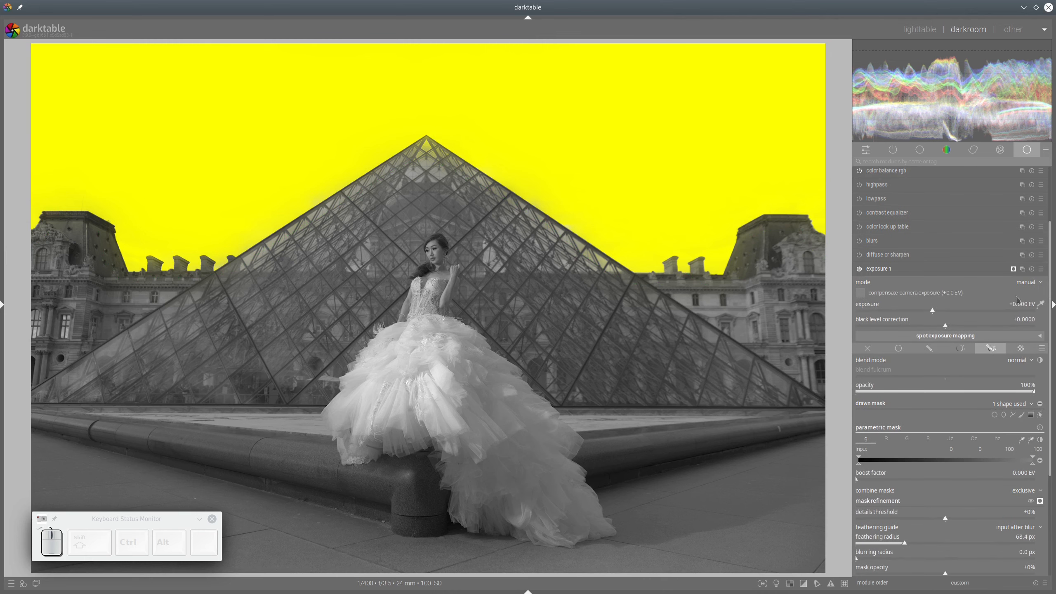
left_click(1041, 501)
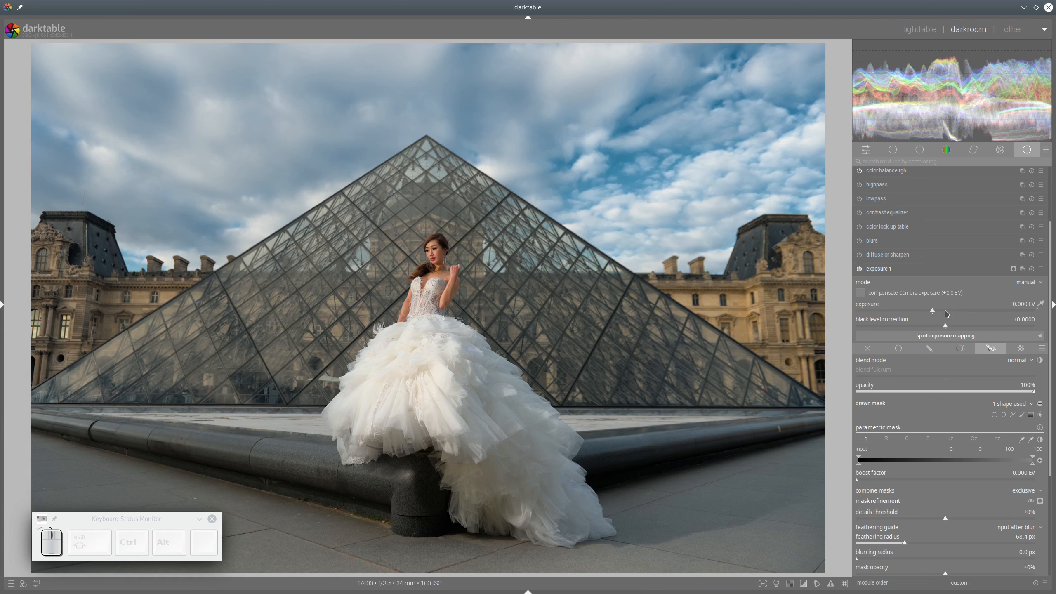
Darken the masked sky by setting exposure 1 to -0.602 EV, and collapse the module.
left_click(921, 312)
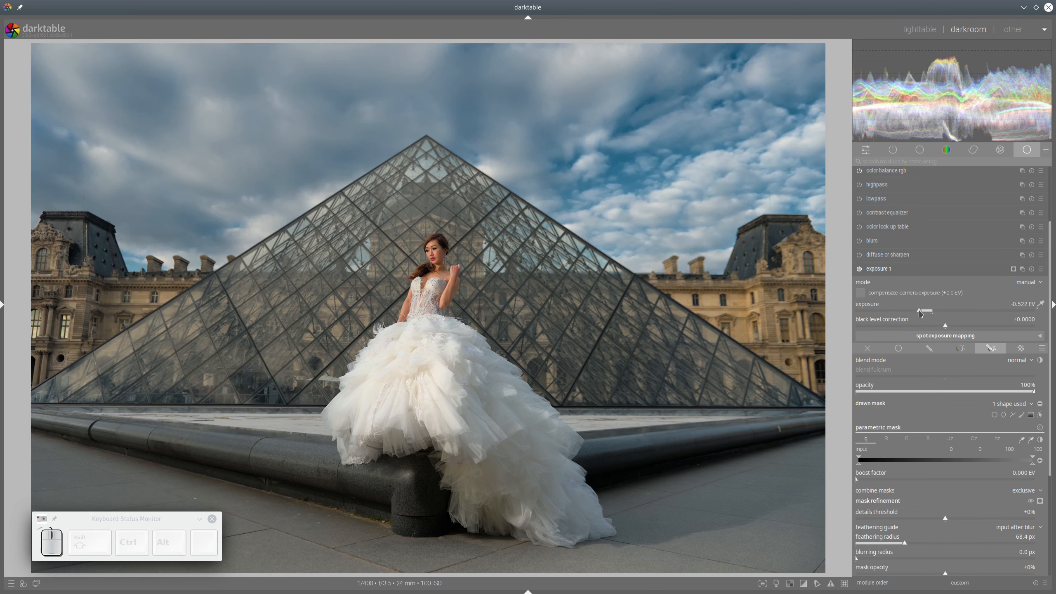
scroll(920, 313, "down", 4)
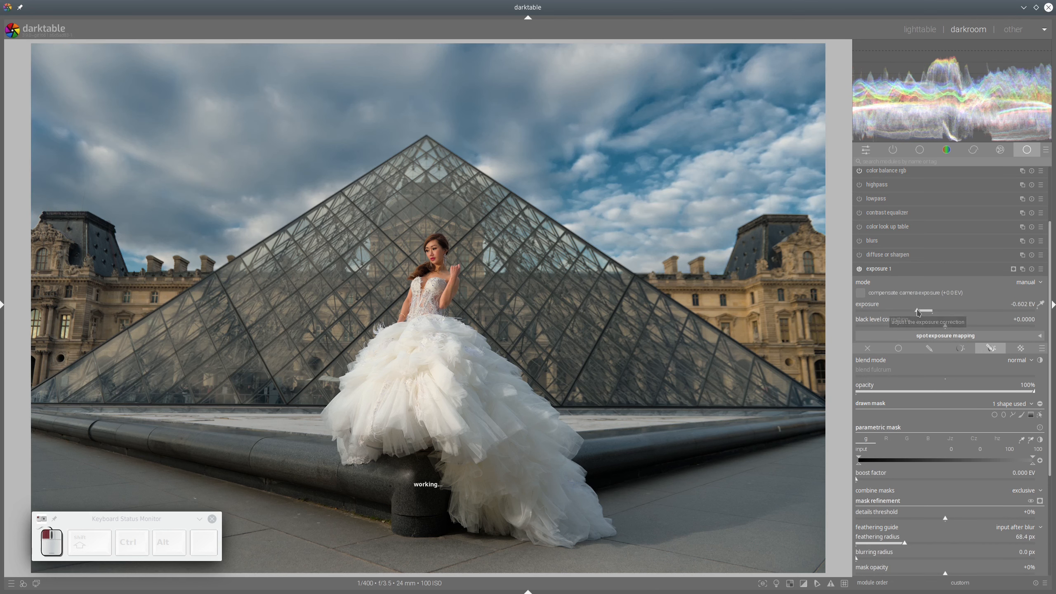
left_click(885, 269)
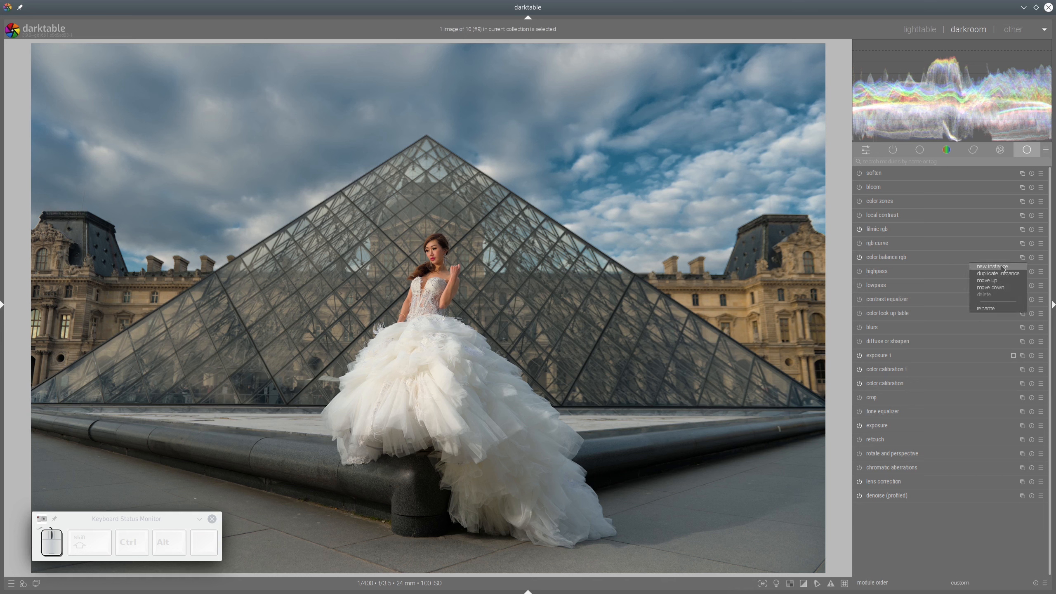
Add a new color balance rgb instance and give it a drawn and parametric mask.
left_click(1002, 268)
scroll(448, 272, "up", 3)
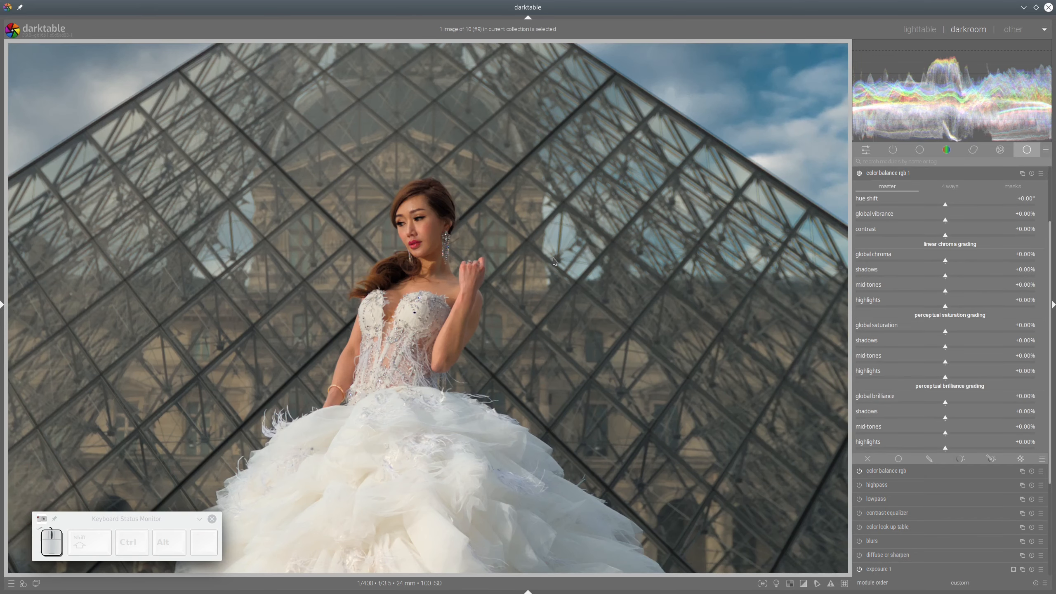
scroll(552, 260, "down", 3)
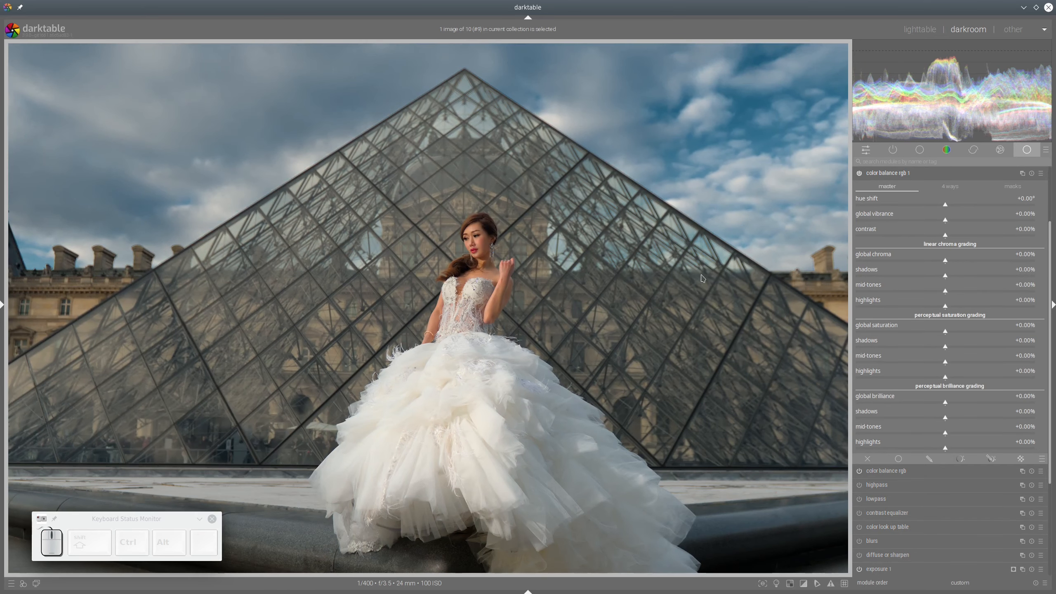
left_click(991, 458)
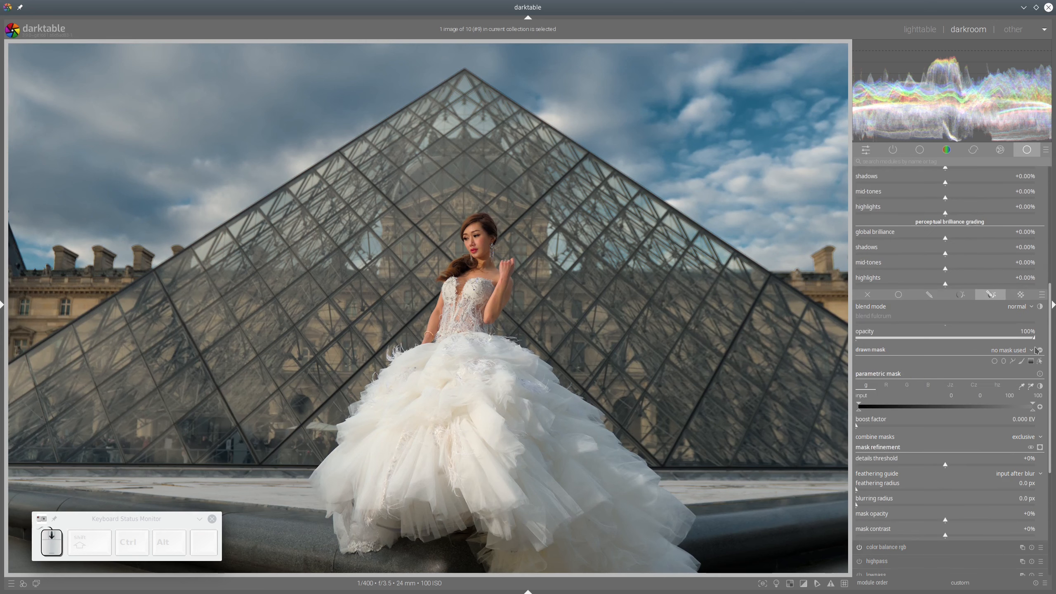
Restrict the parametric mask on the hz channel to the hue range sampled from the bride's face, and display the mask.
left_click(997, 385)
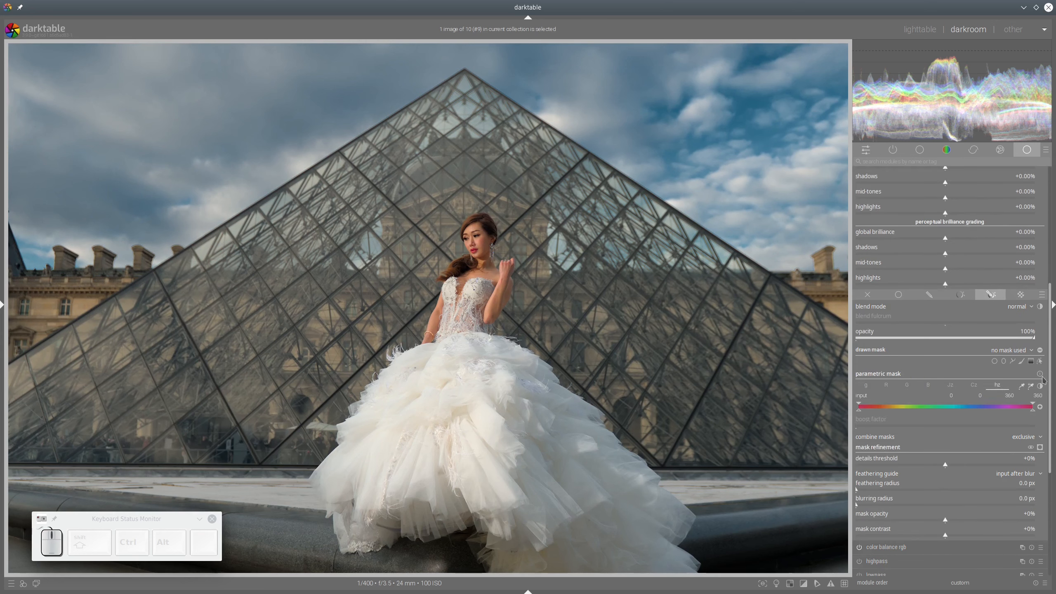
left_click(1032, 388)
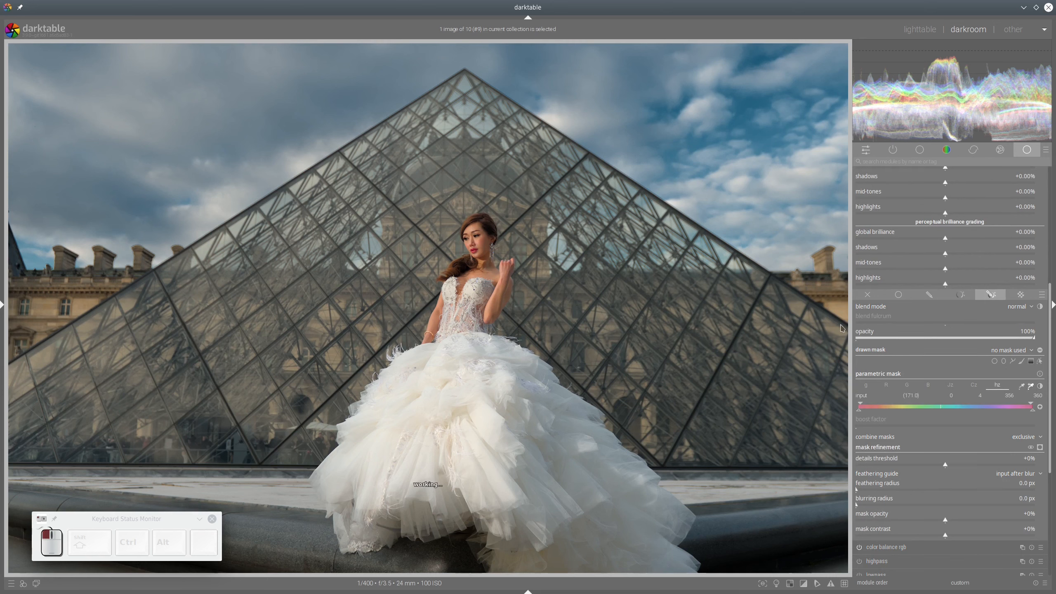
left_click_drag(475, 237, 489, 245)
left_click(1040, 447)
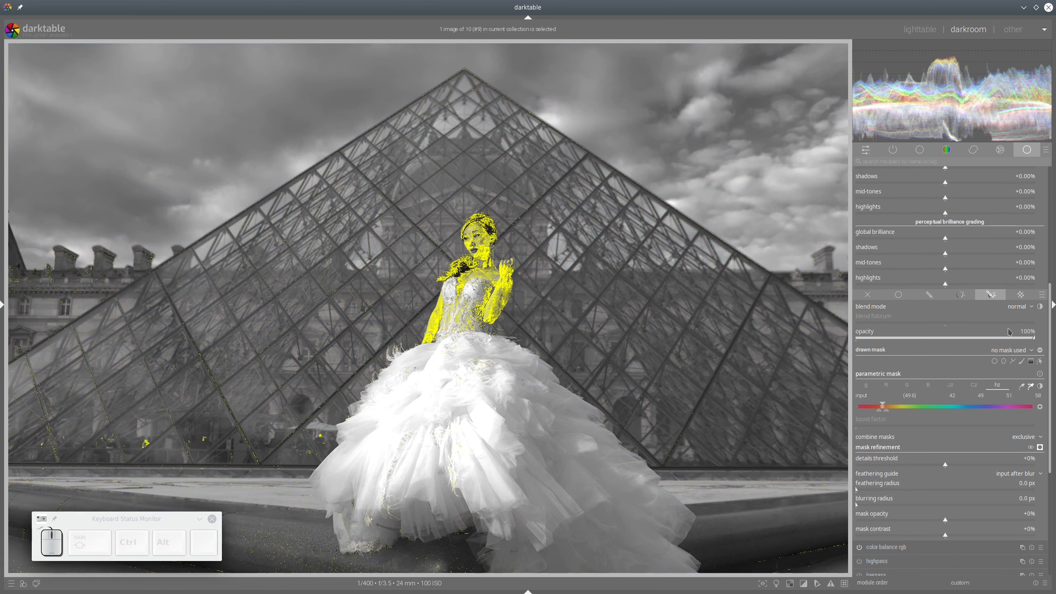
Try sampling the mask's hue range from the pyramid glass, and sample it from the bride's face again.
scroll(662, 323, "up", 3)
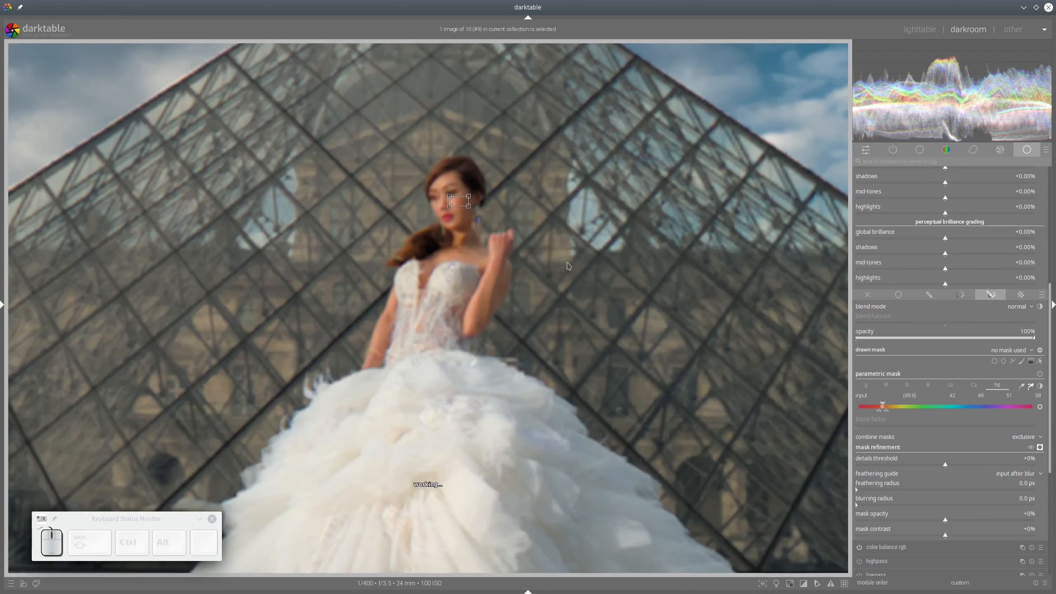
left_click_drag(571, 258, 596, 282)
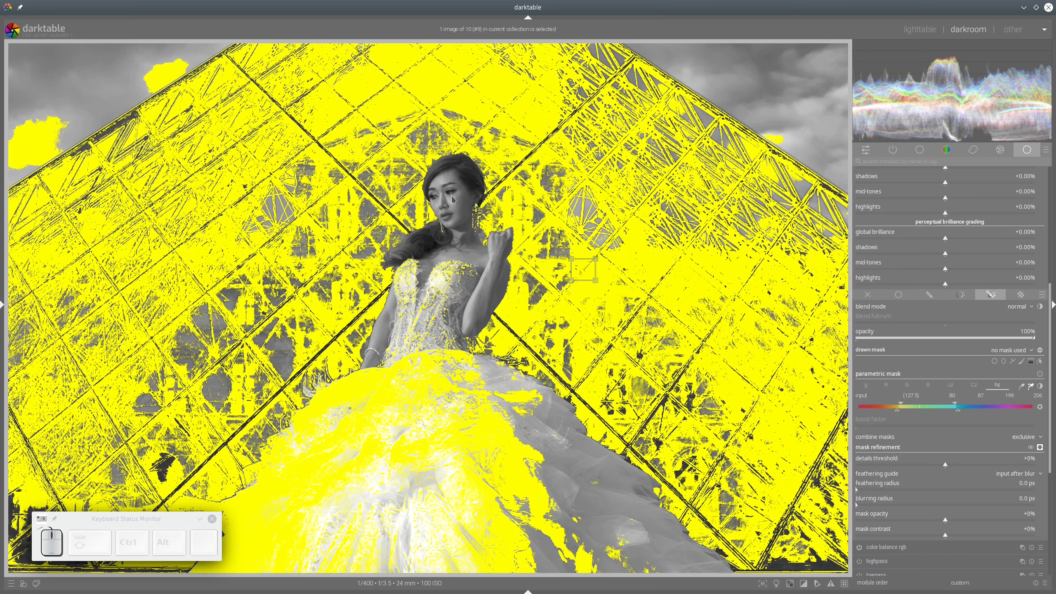
left_click_drag(449, 194, 472, 208)
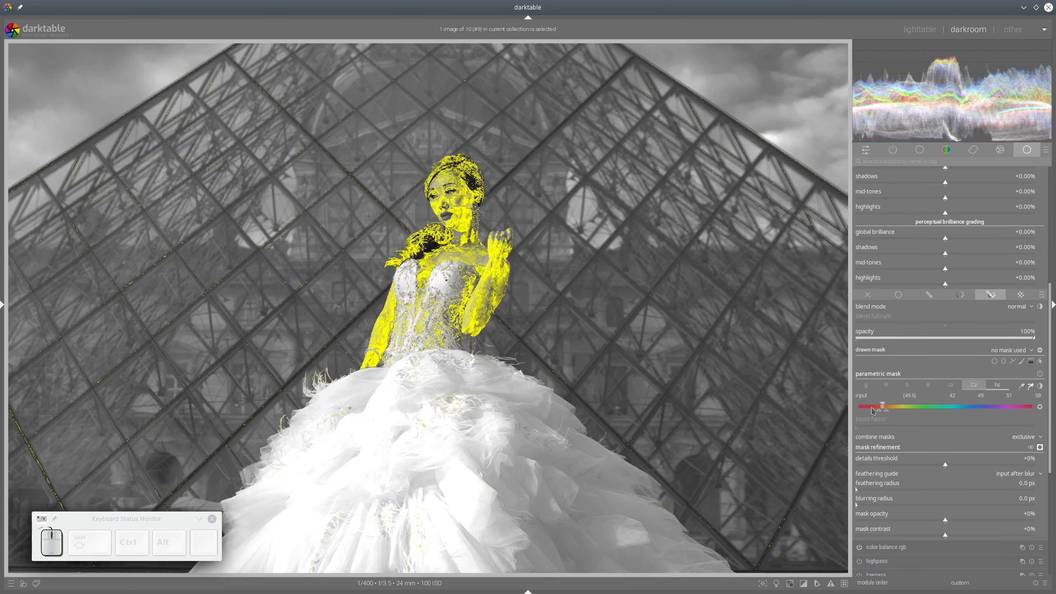
Widen the skin mask's hue range to 23, 30, 61, 71 and refine it with 19.5 px feathering radius, +25% contrast and +10% opacity.
mouse_move(880, 412)
left_mouse_down()
mouse_move(874, 407)
mouse_move(888, 407)
left_mouse_up()
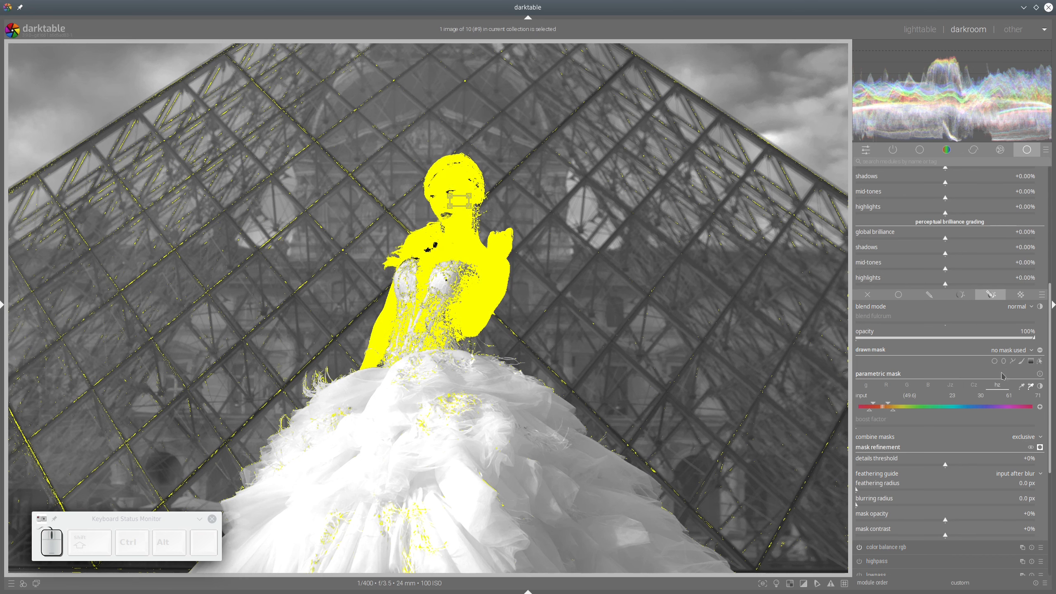
left_click(870, 492)
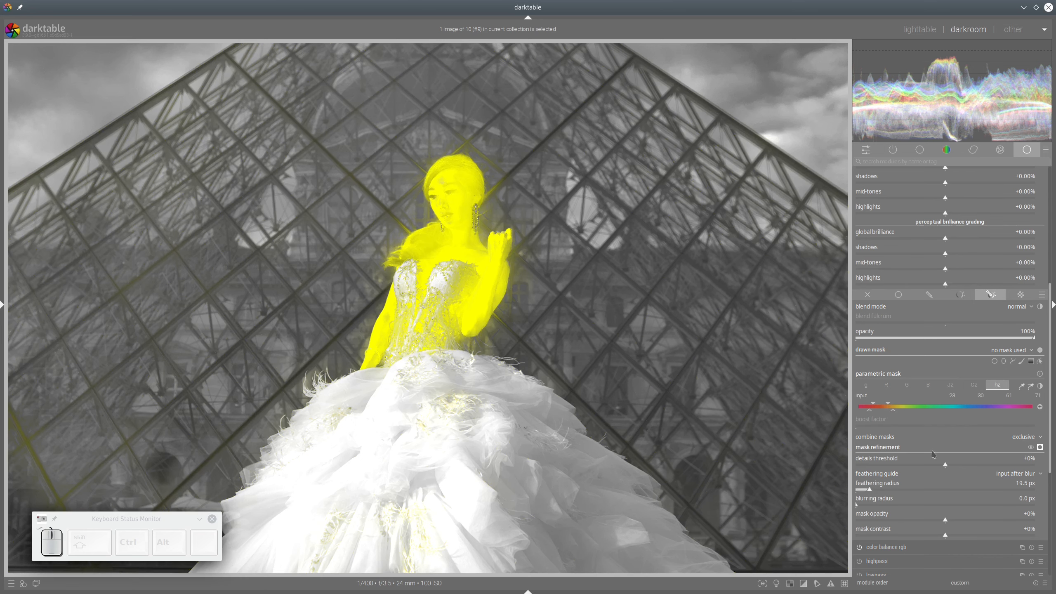
left_click(968, 537)
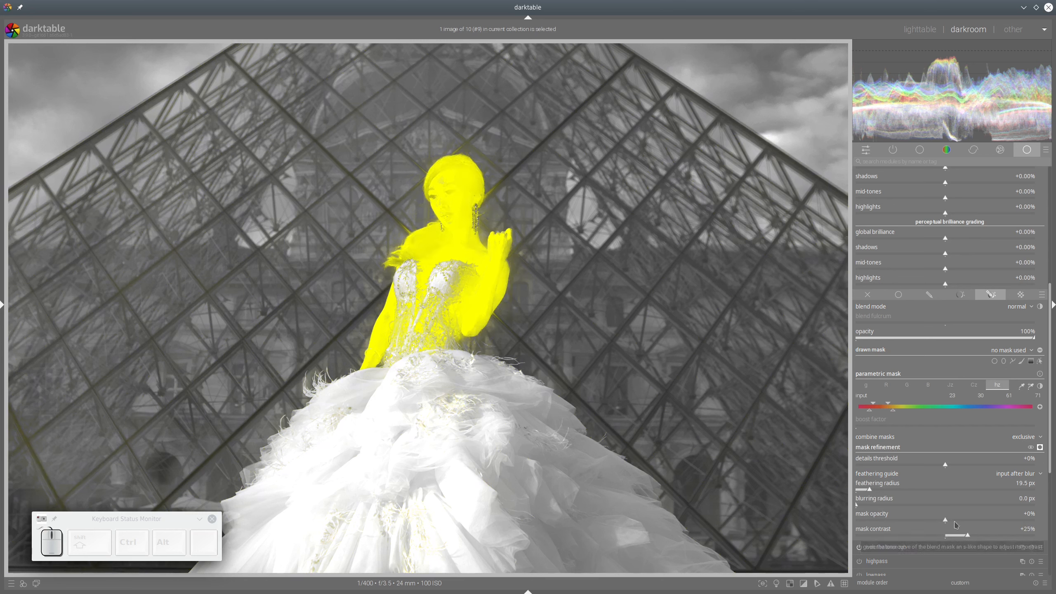
left_click(955, 520)
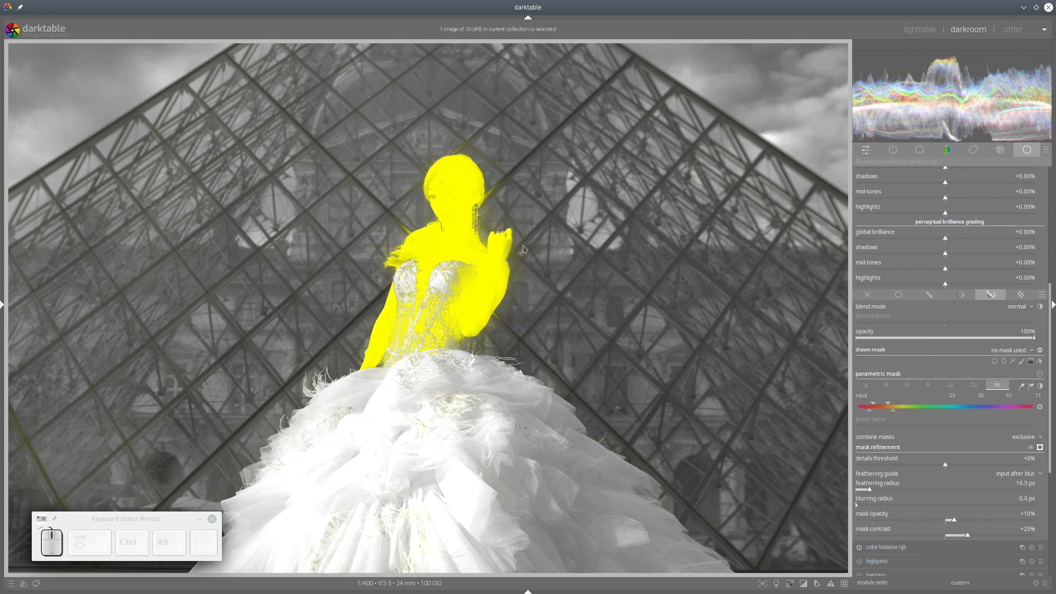
Draw a closed path mask around the bride's head, shoulders, arms and bodice down to the top of the skirt.
left_click(1013, 361)
left_click(367, 362)
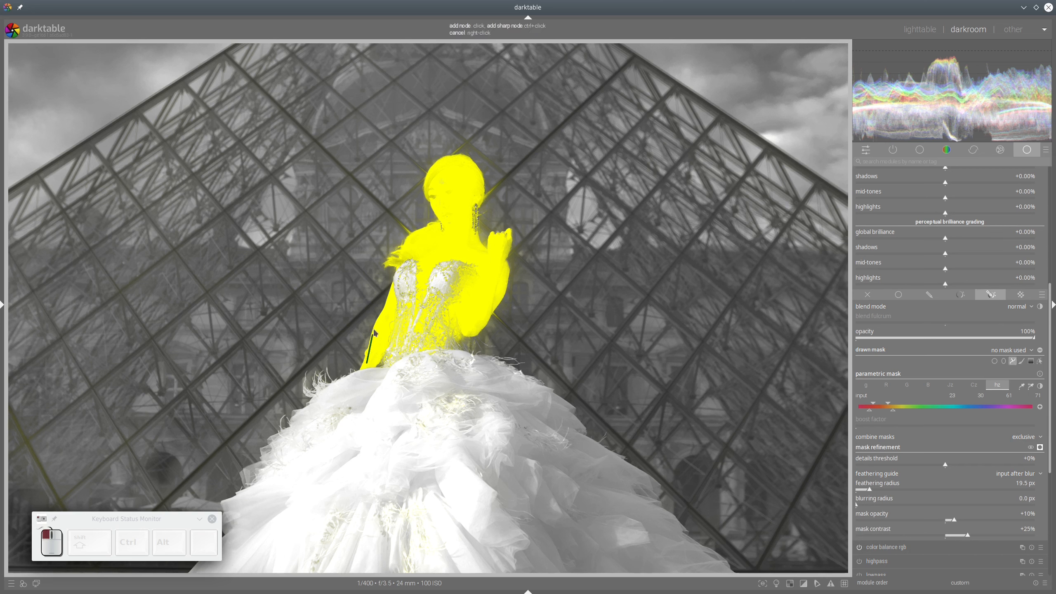
left_click(390, 316)
left_click(399, 268)
left_click(389, 266)
left_click(403, 238)
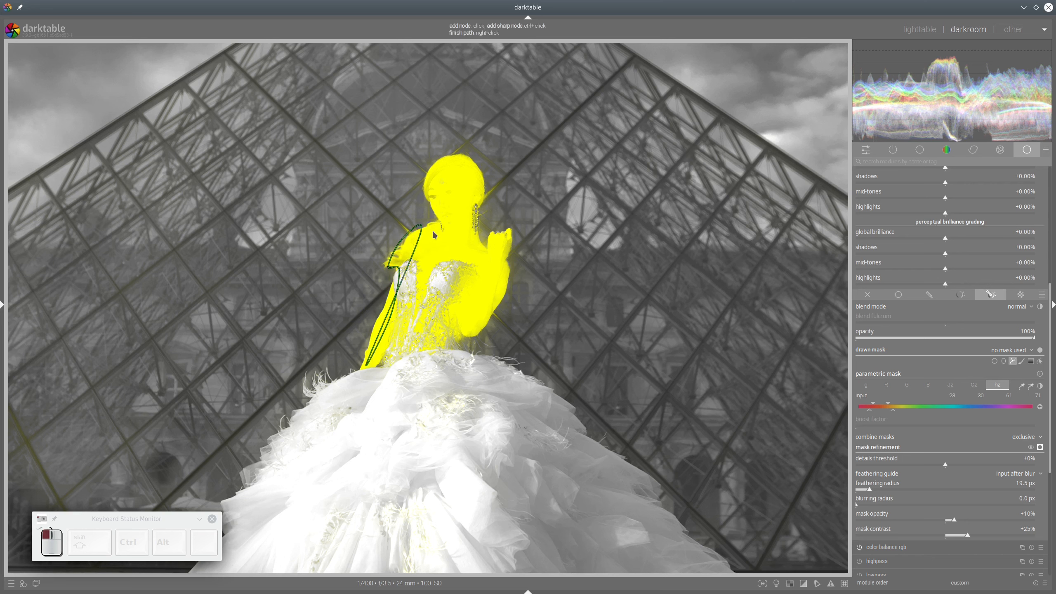
left_click(444, 228)
left_click(432, 195)
left_click(439, 168)
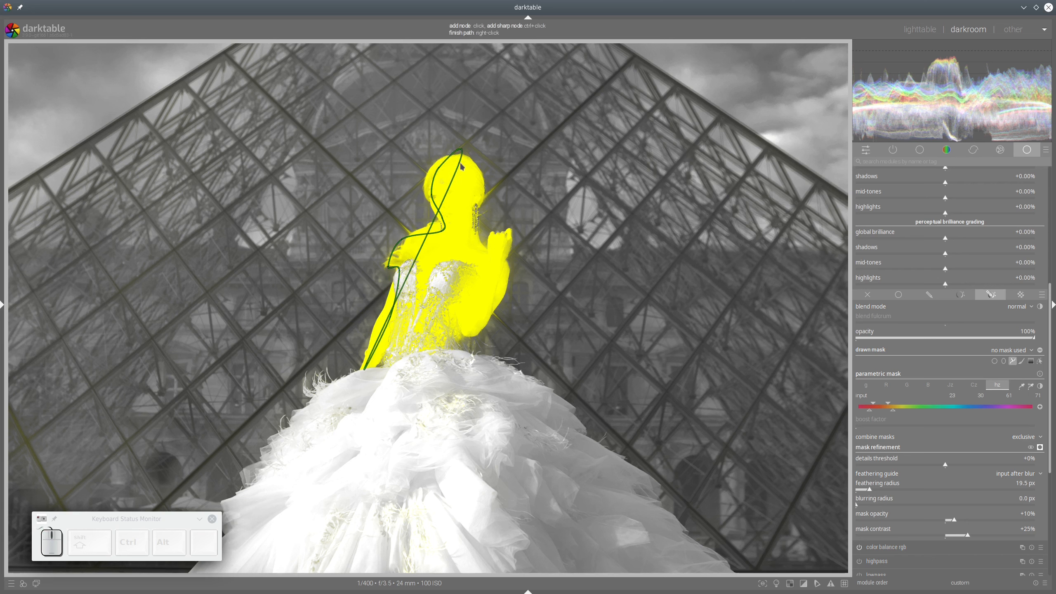
left_click(462, 163)
left_click(477, 182)
left_click(475, 200)
left_click(478, 237)
left_click(482, 248)
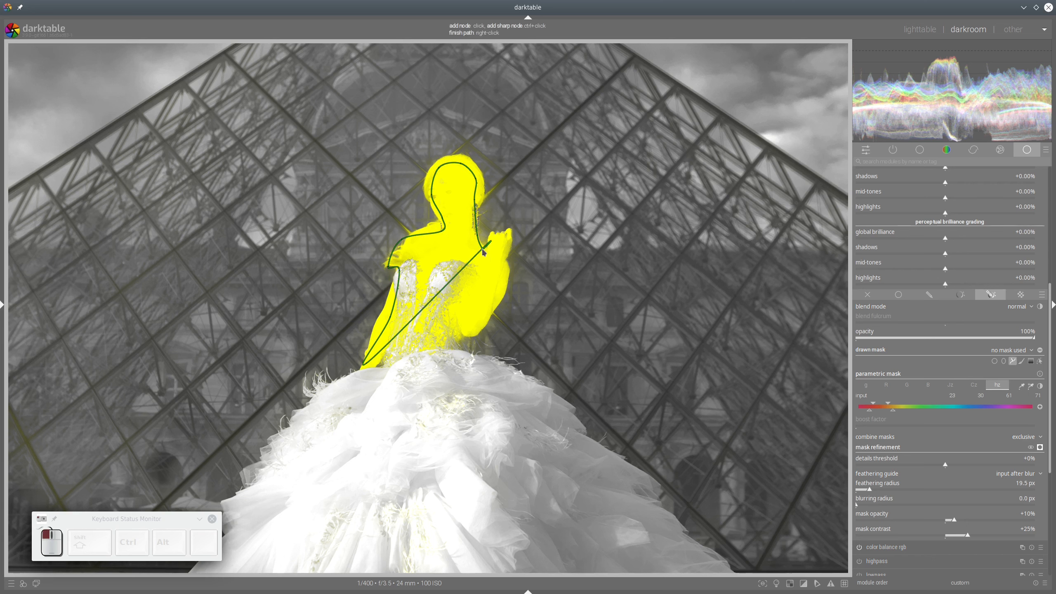
left_click(501, 241)
left_click(505, 261)
left_click(508, 280)
left_click(494, 306)
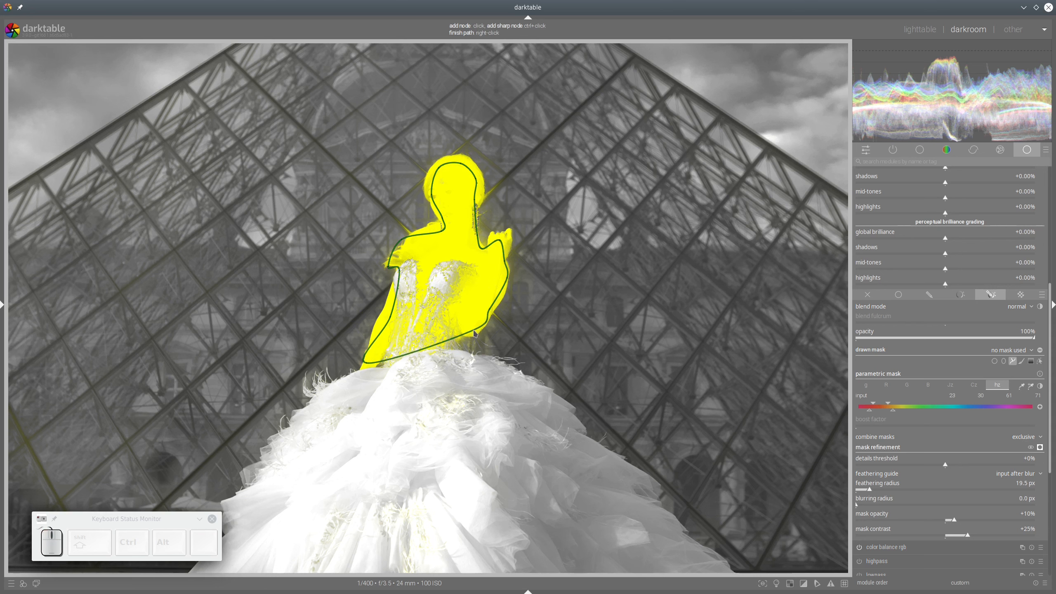
left_click(474, 331)
left_click(450, 347)
left_click(419, 348)
left_click(376, 365)
right_click(376, 366)
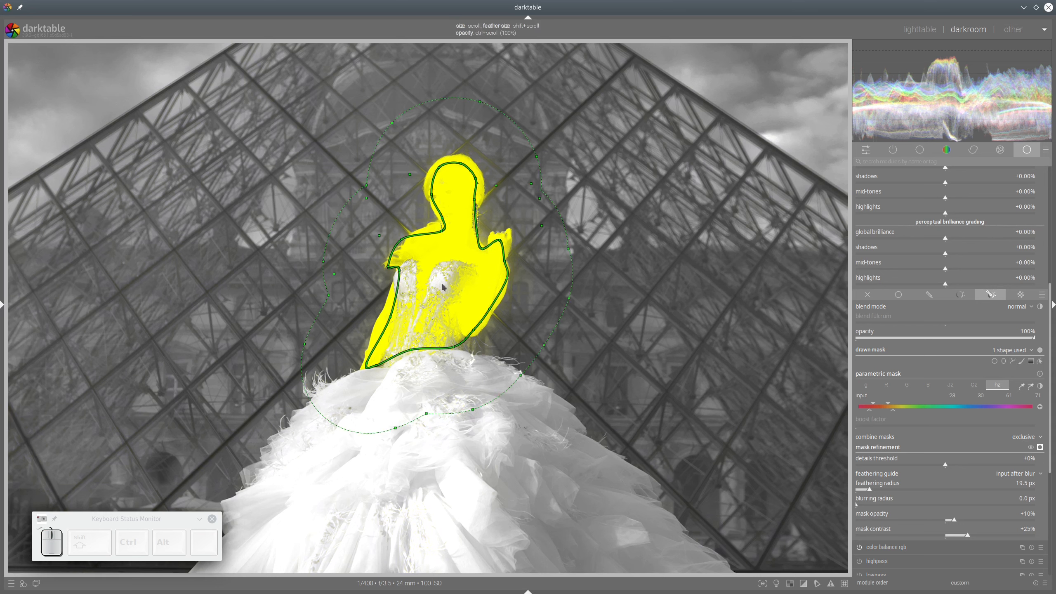
Reduce the path's feather size, pull its node out to the raised hand, and hide the mask overlay and shape outline.
scroll(458, 264, "down", 5, "shift")
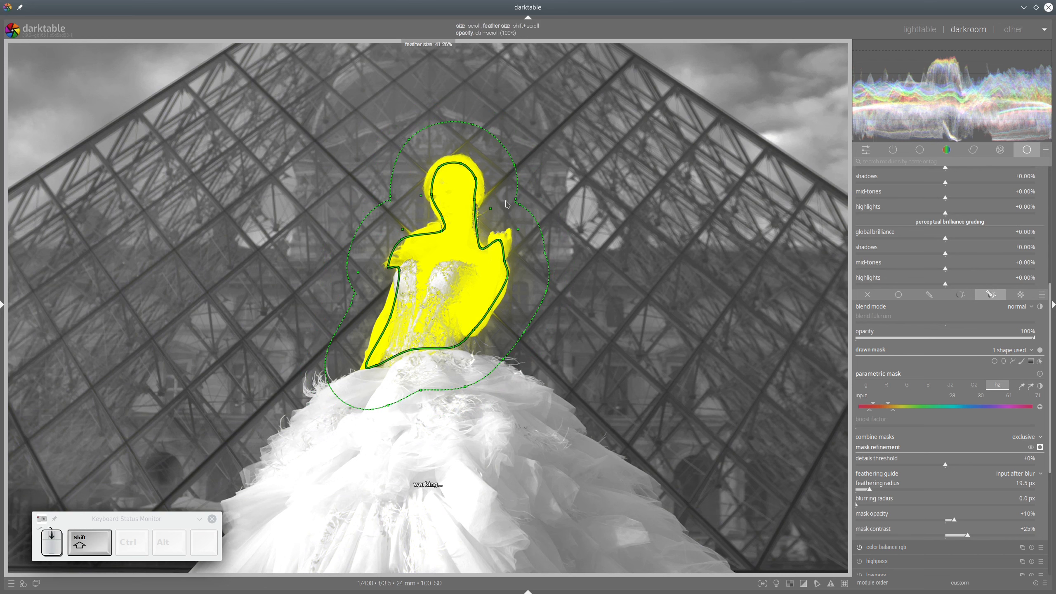
scroll(507, 204, "down", 5, "shift")
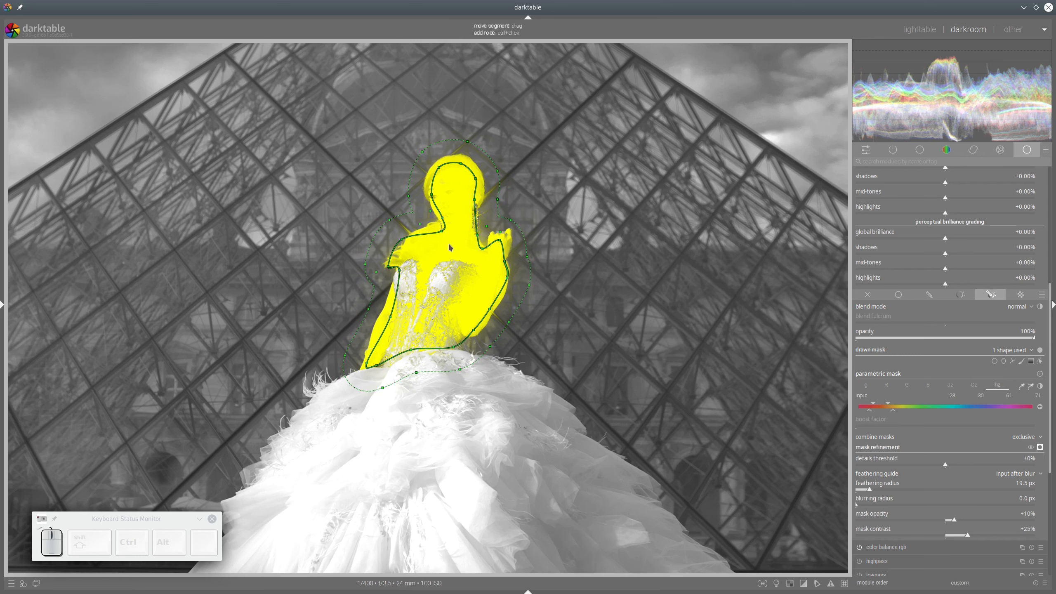
left_click(500, 240)
left_click_drag(500, 243, 506, 243)
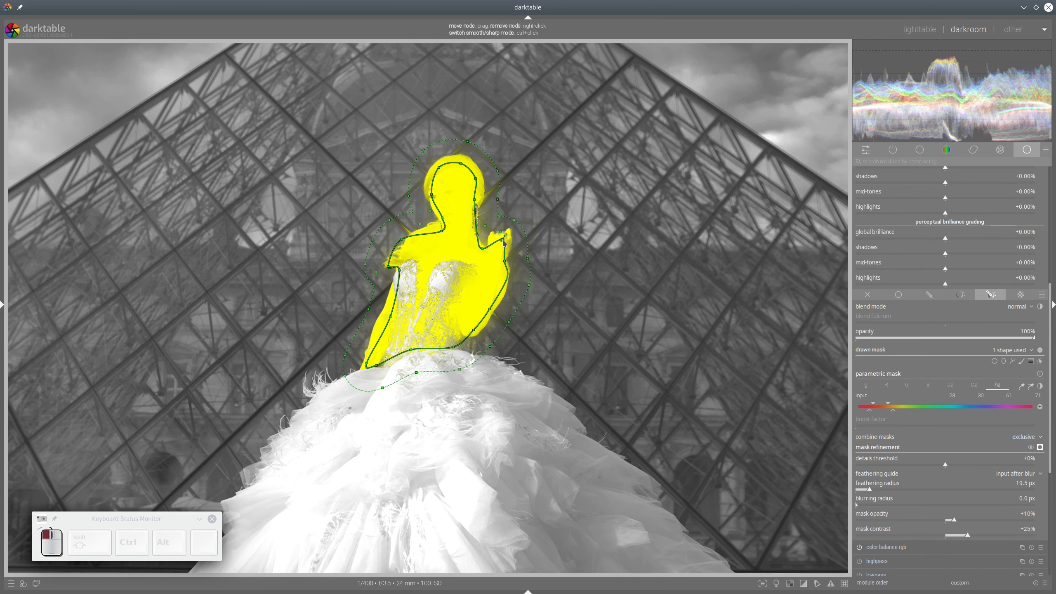
left_click(1040, 447)
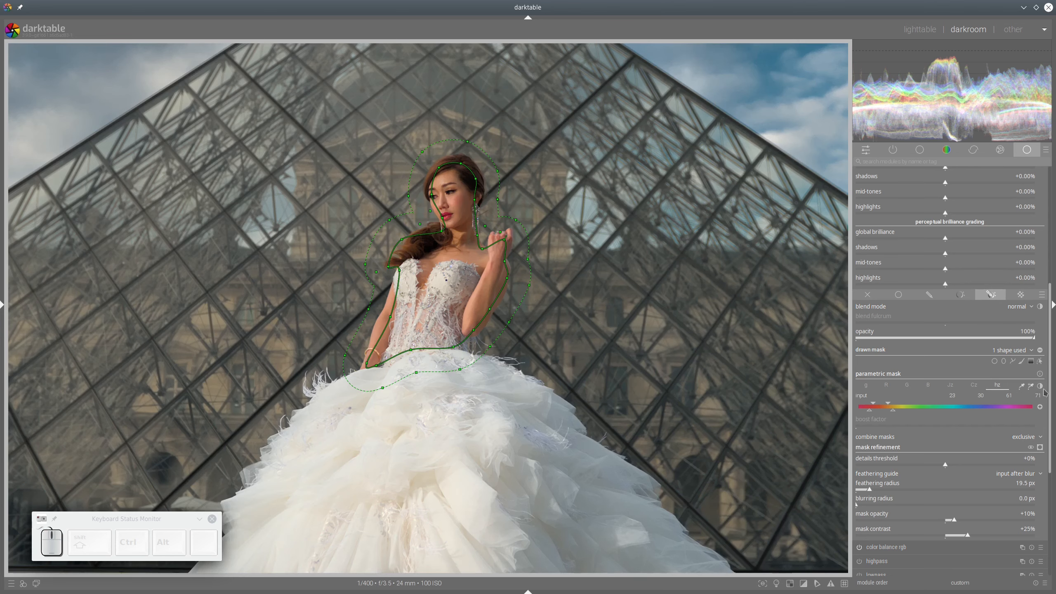
left_click(1040, 361)
Set the masked perceptual brilliance to +30.57% in highlights, -10.80% in mid-tones and -11.26% in shadows.
scroll(969, 277, "up", 4)
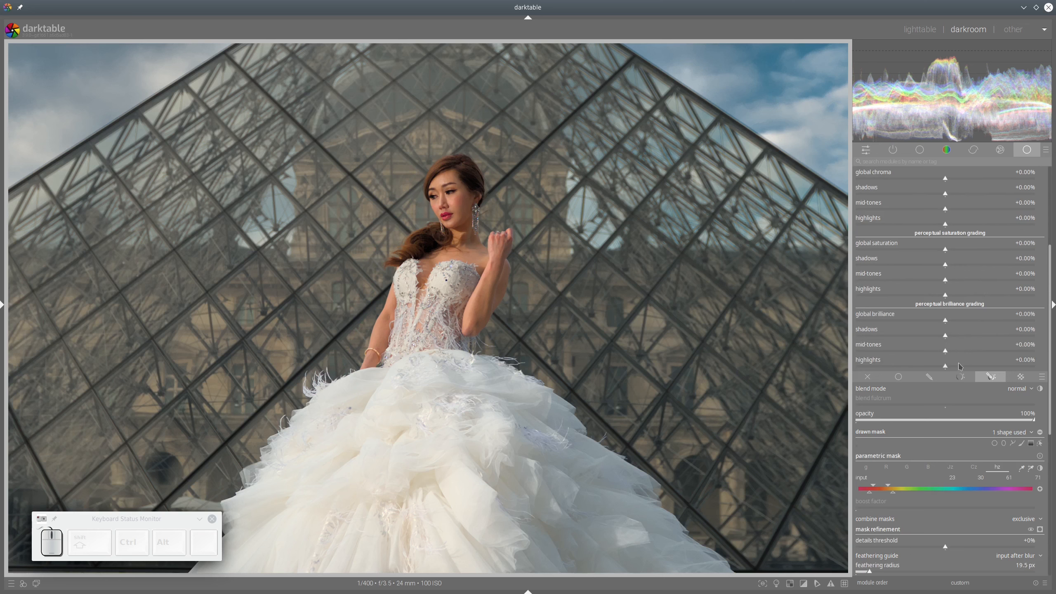
left_click_drag(959, 368, 963, 370)
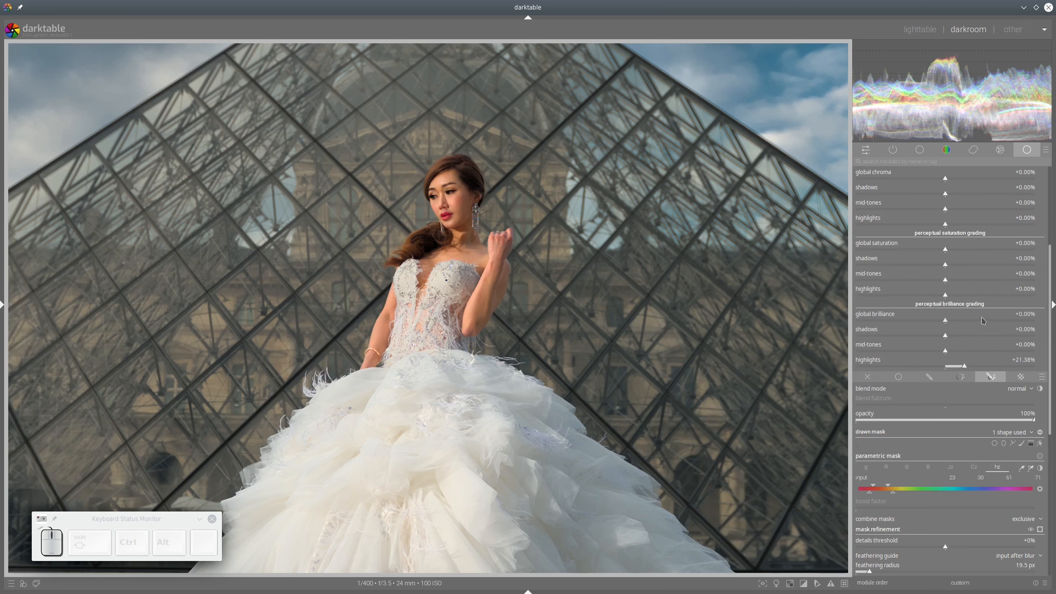
left_click(973, 368)
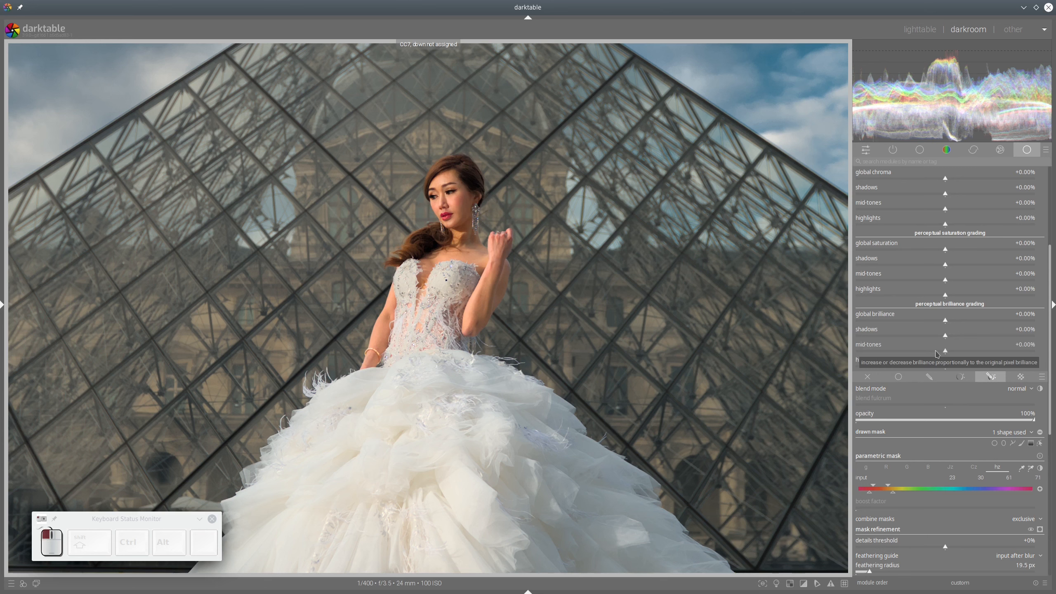
left_click(936, 337)
left_click_drag(935, 336, 935, 335)
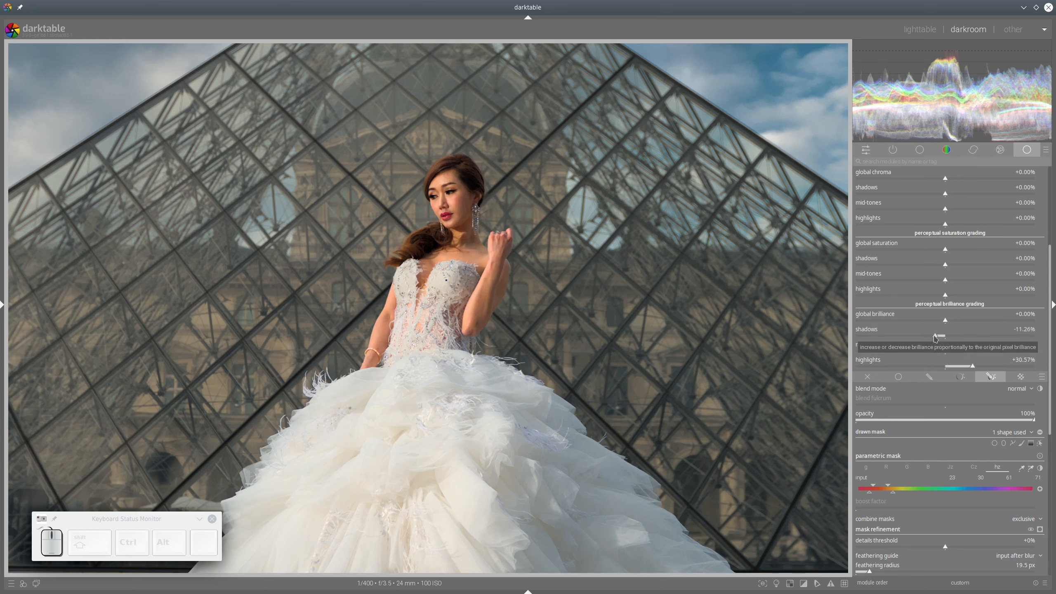
Set the linear chroma of the highlights to -15.86%, comparing the skin grading off and on, and return to the whole photo.
scroll(944, 291, "up", 6)
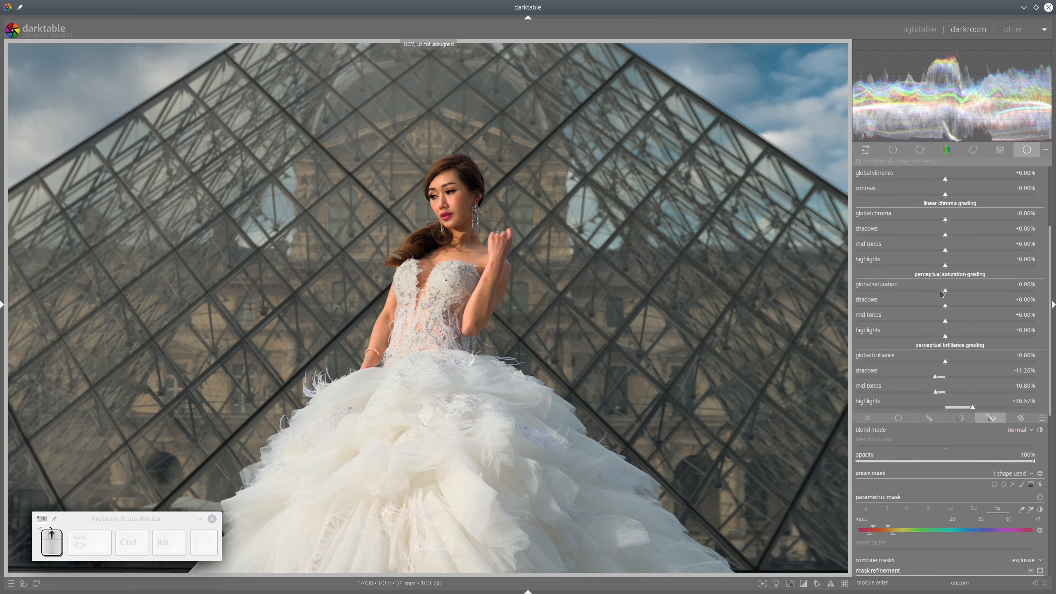
left_click(859, 215)
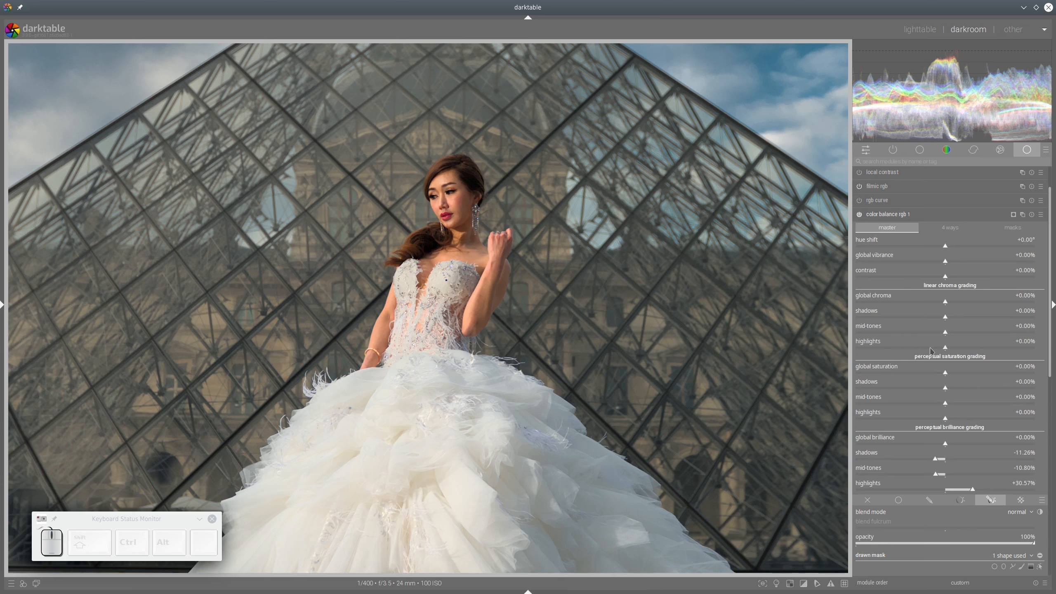
left_click_drag(935, 351, 929, 350)
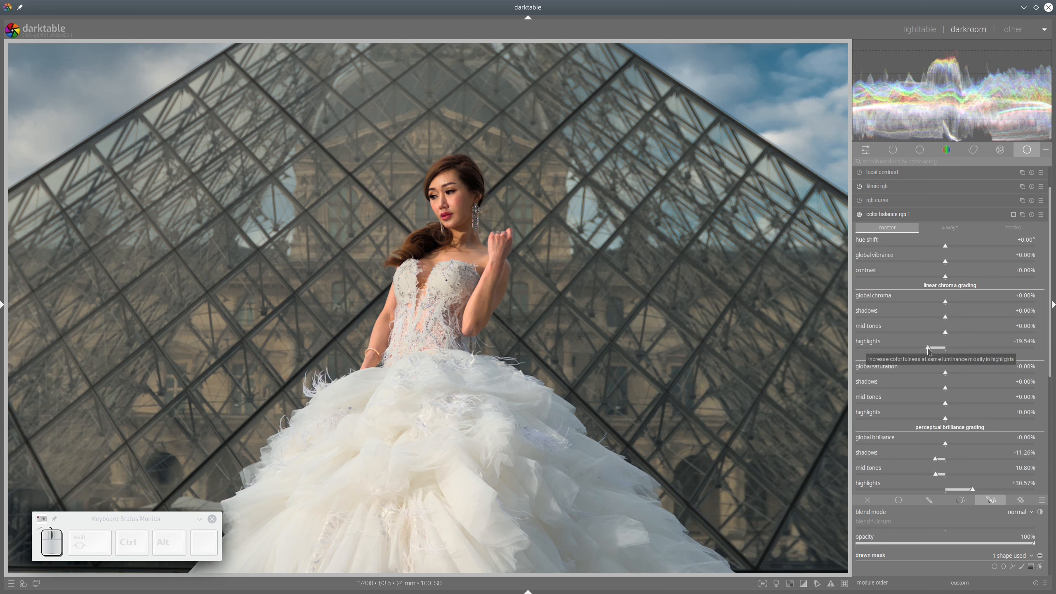
left_click(859, 214)
left_click(859, 215)
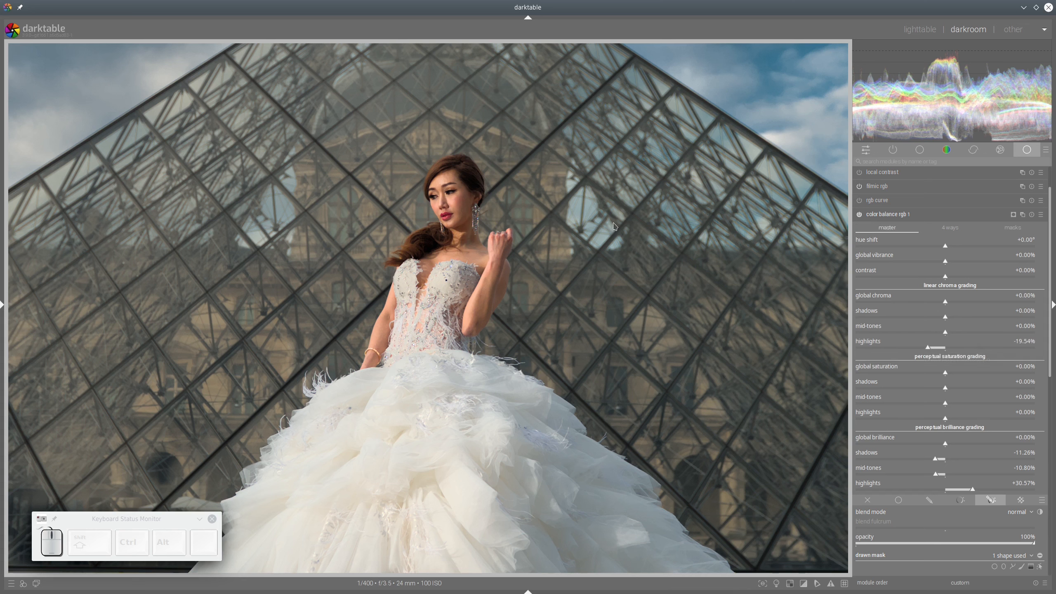
left_click_drag(928, 352, 931, 352)
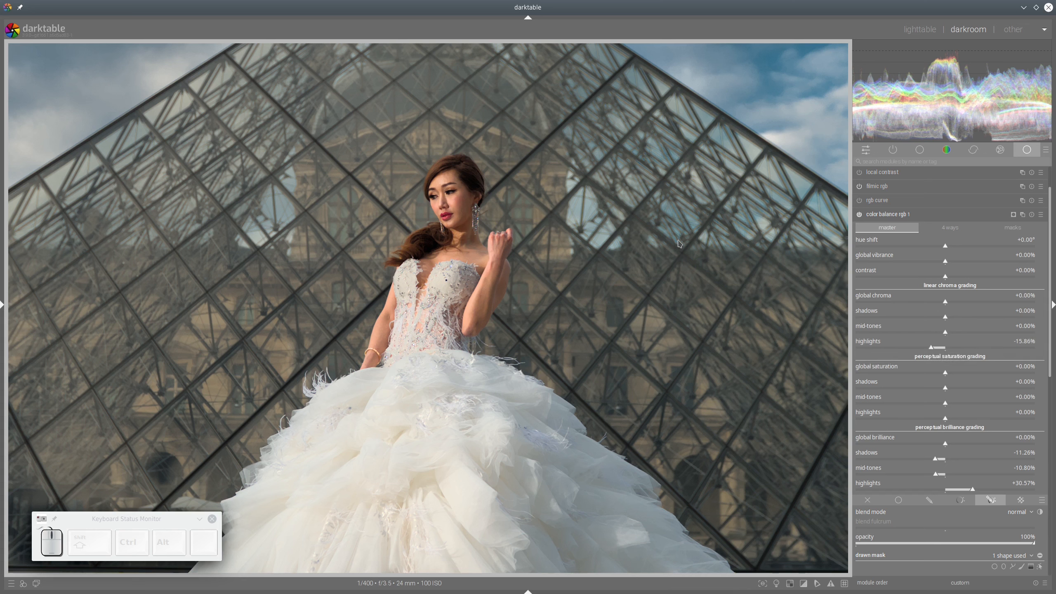
left_click(883, 217)
scroll(571, 214, "down", 3)
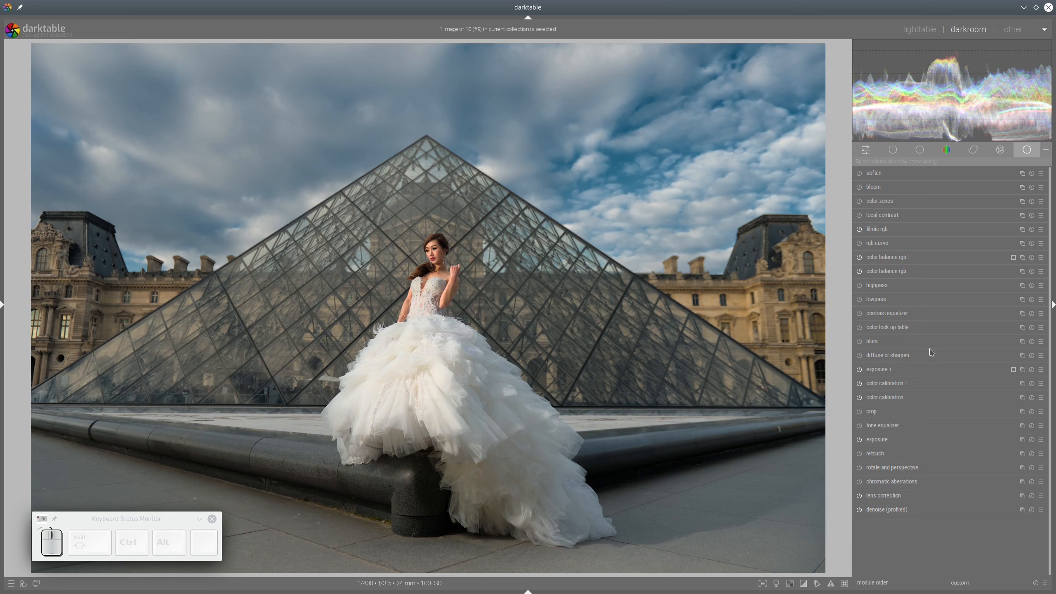
Apply the diffuse or sharpen preset with 10 iterations and 384 px radius span, and set edge threshold to +0.80 and central radius to 472 px.
left_click(880, 356)
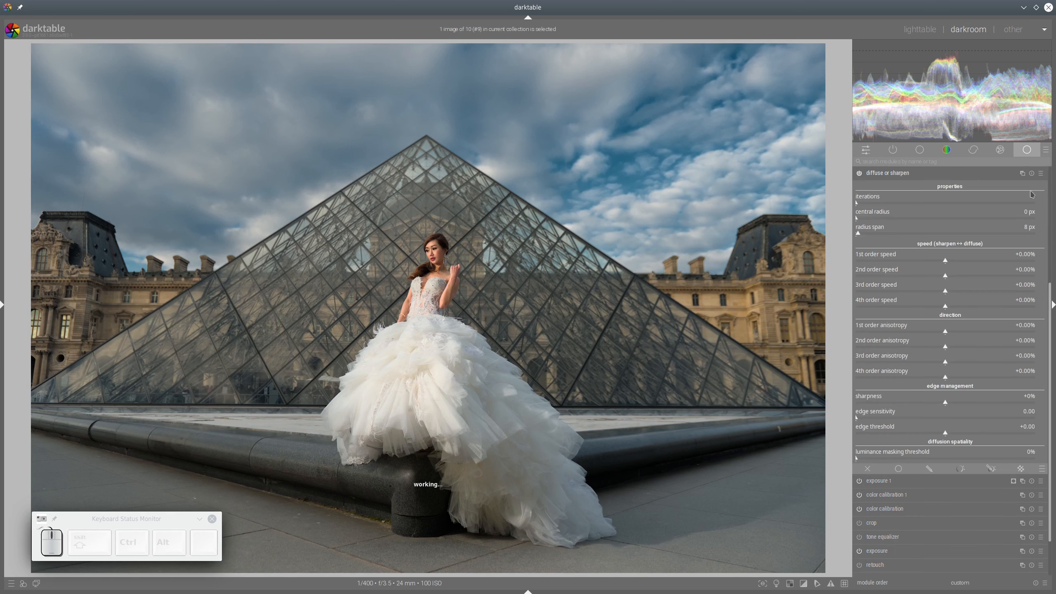
left_click(1042, 175)
left_click(957, 286)
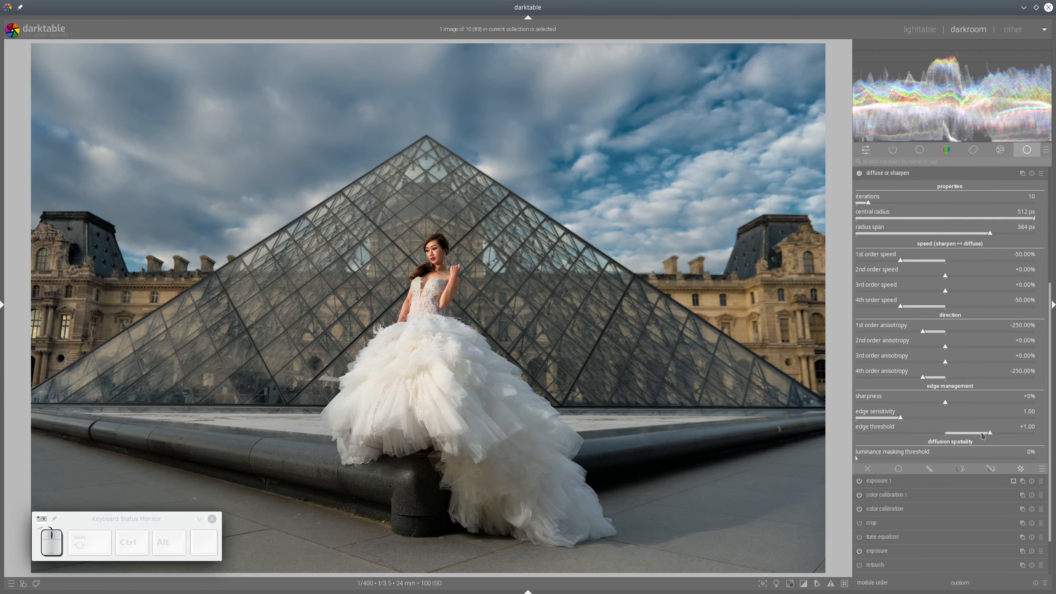
left_click(983, 434)
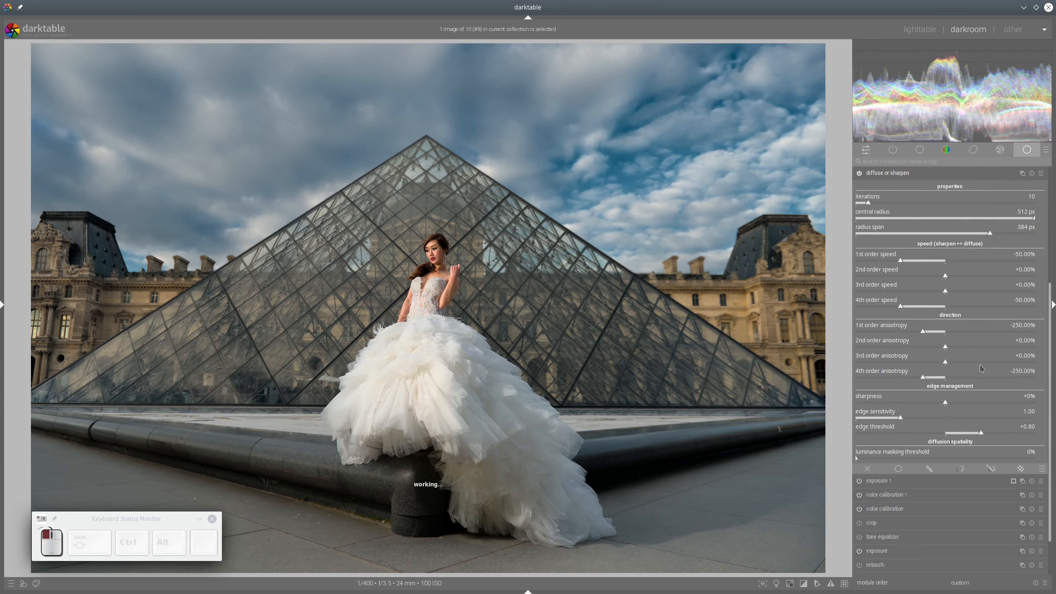
left_click(1022, 218)
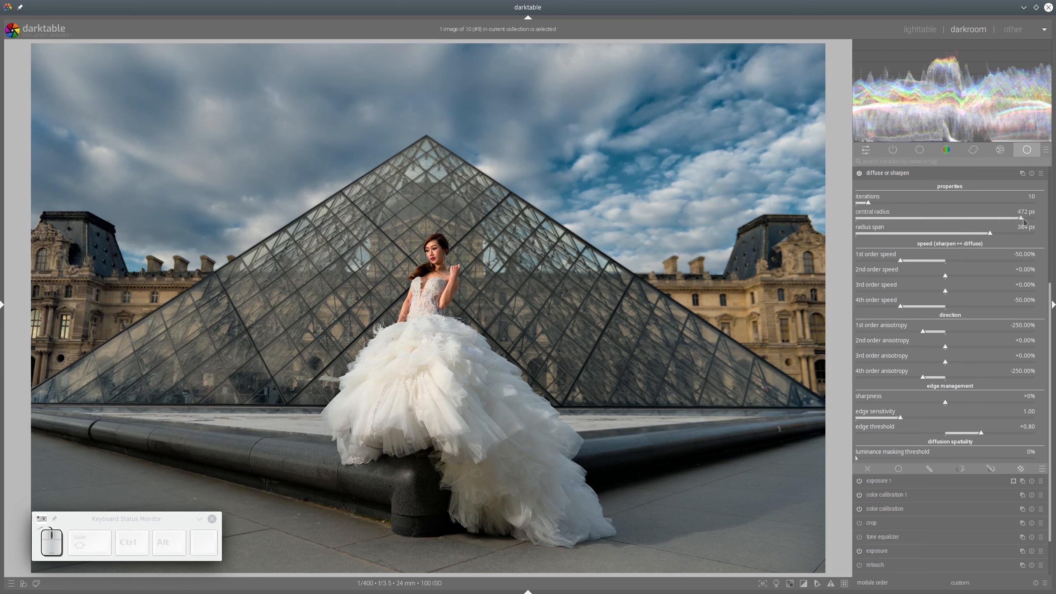
Give diffuse or sharpen a parametric mask with a g channel input range of 0, 12.2, 100, 100.
left_click(961, 469)
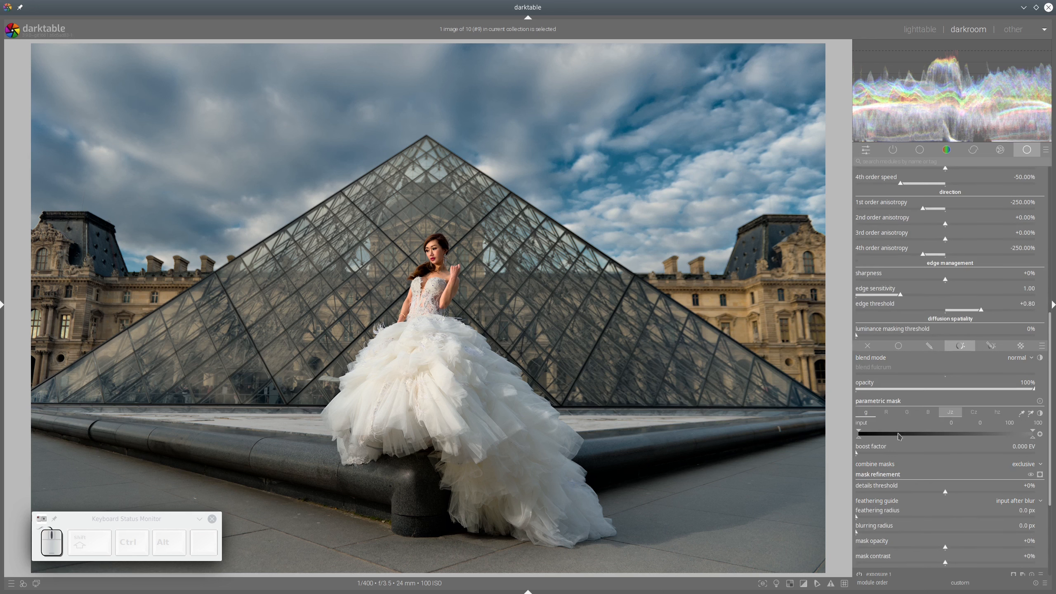
left_click(874, 434)
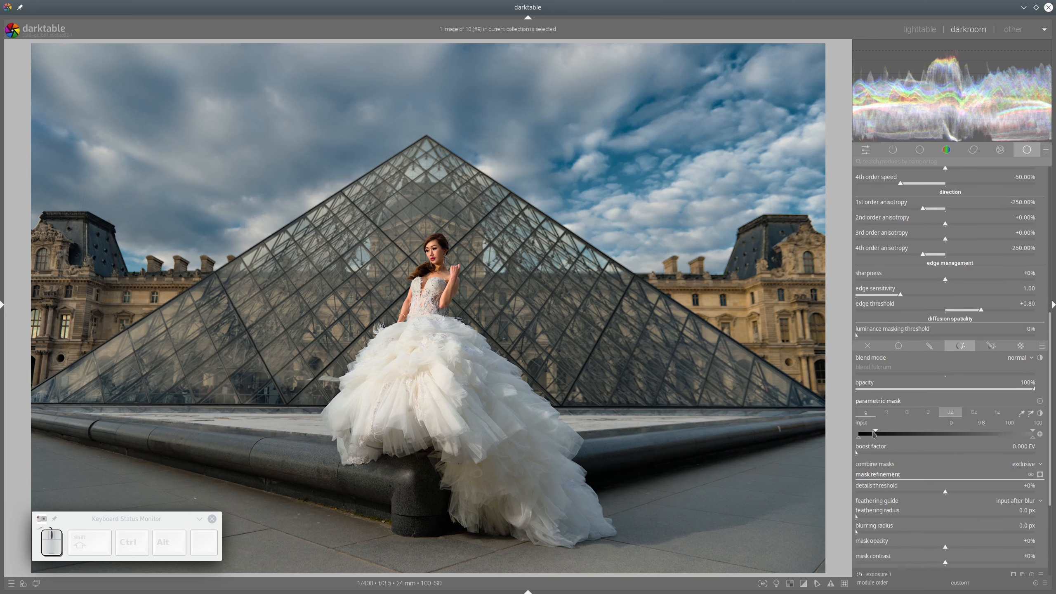
left_click_drag(877, 434, 885, 430)
Compare the photo with diffuse or sharpen switched off and on, leave it on, and collapse the module.
scroll(877, 283, "up", 5)
left_click(859, 175)
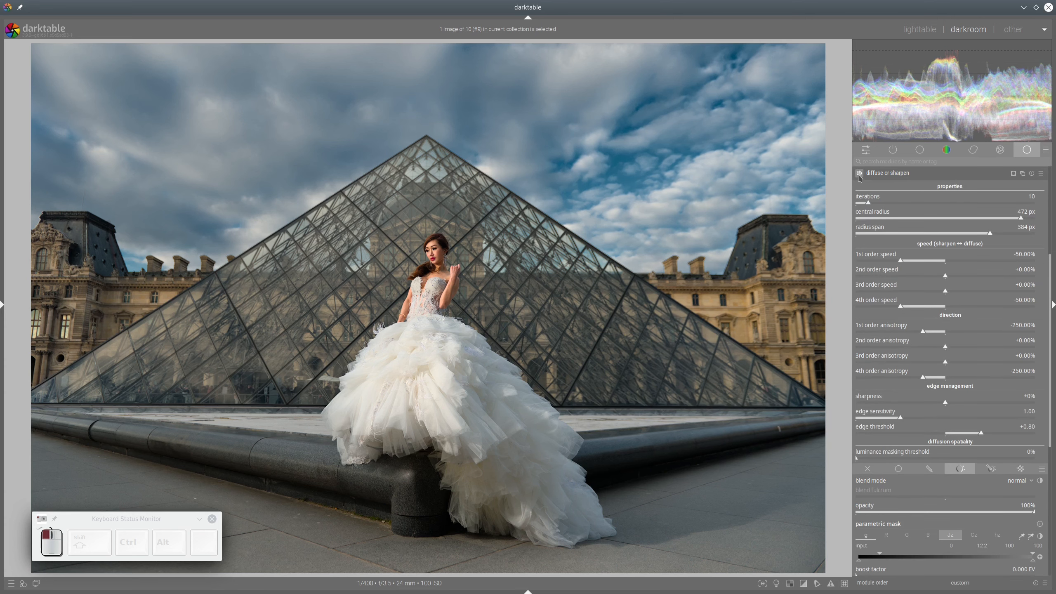
left_click(859, 174)
left_click(859, 174)
left_click(859, 174)
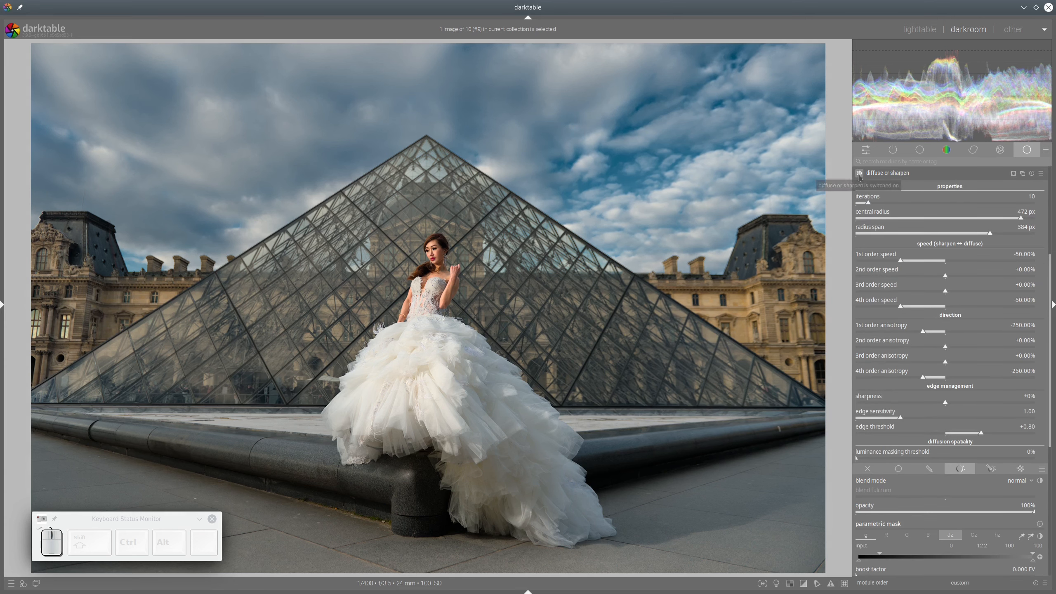
left_click(886, 174)
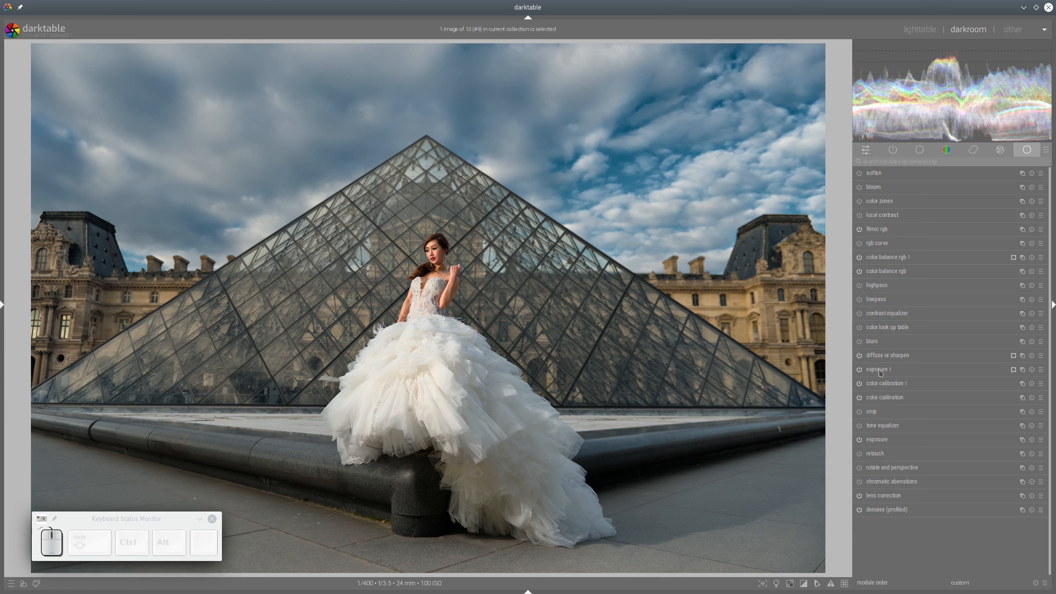
Set the colorfulness input B of the second color calibration instance to +0.333 and collapse the module.
left_click(886, 384)
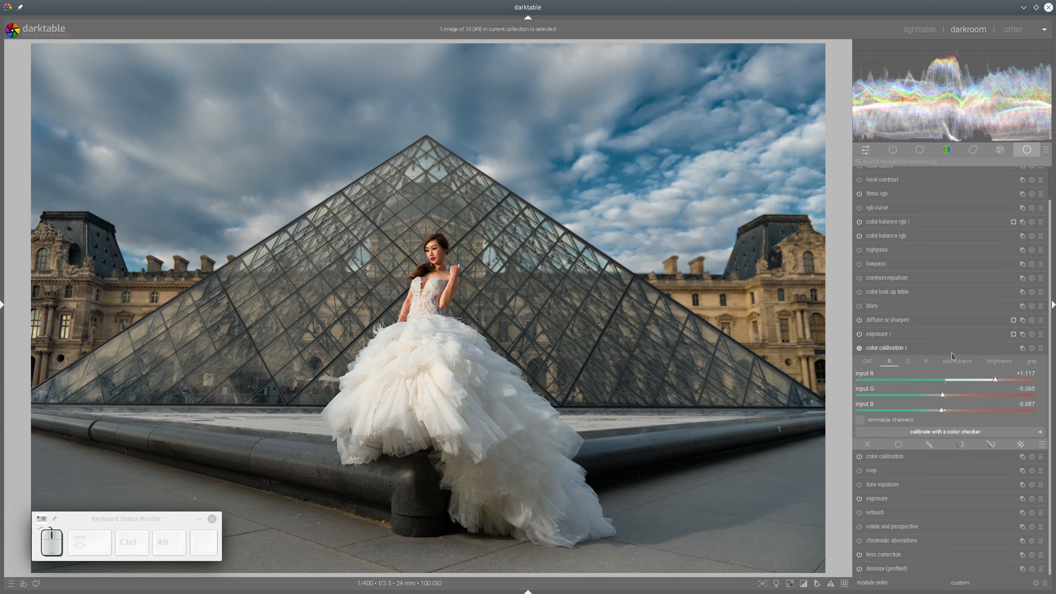
left_click(1007, 361)
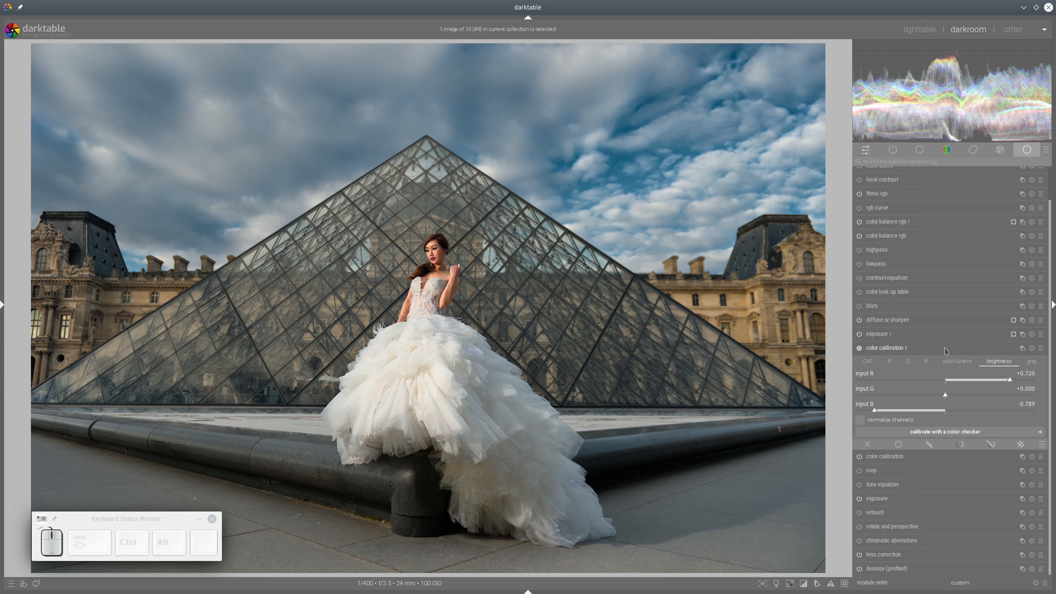
left_click(957, 361)
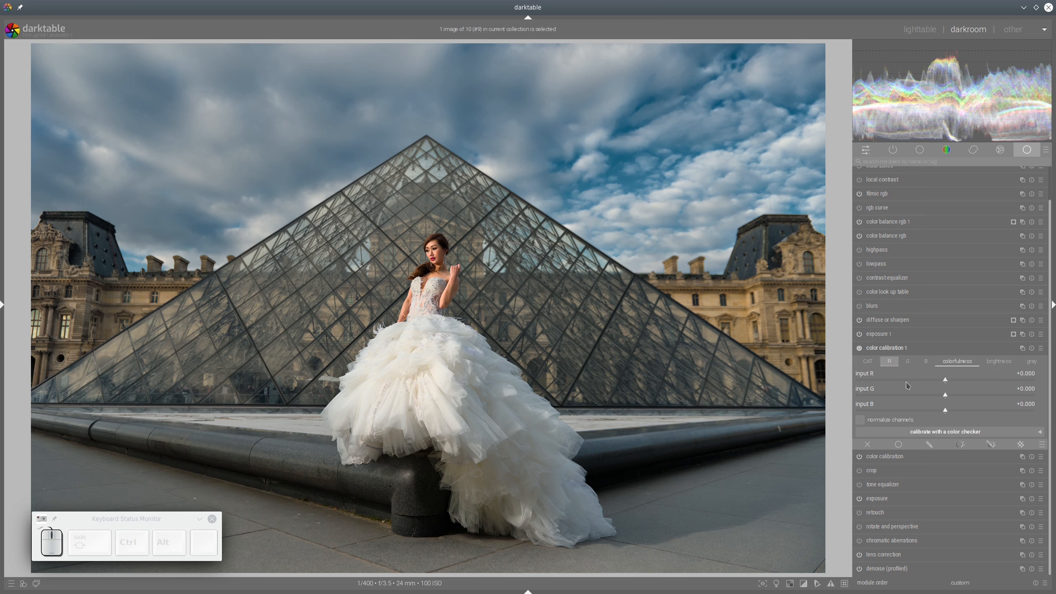
left_click(974, 413)
left_click_drag(969, 413, 981, 413)
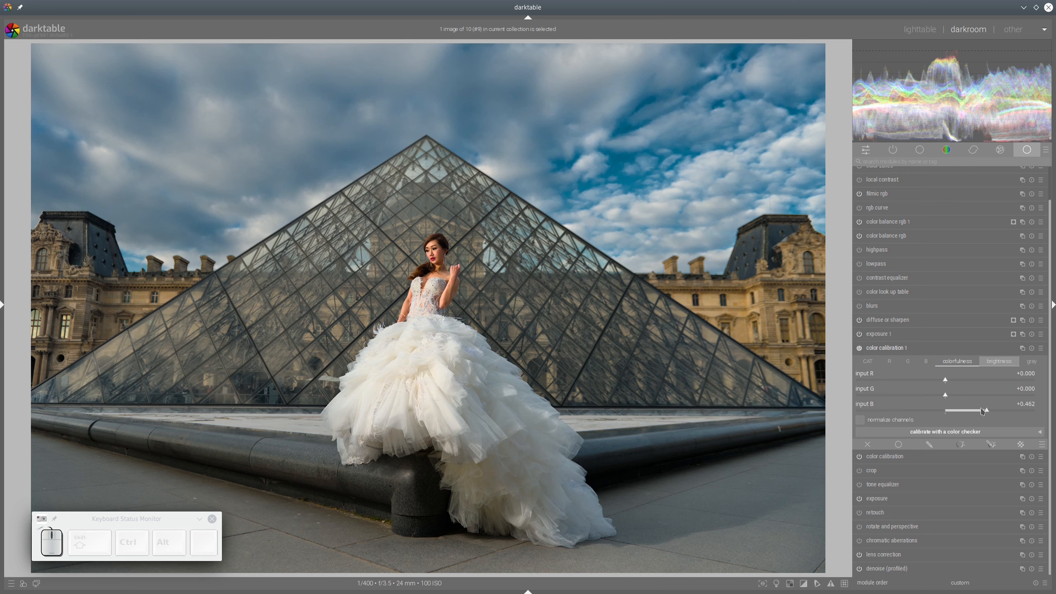
left_click(977, 413)
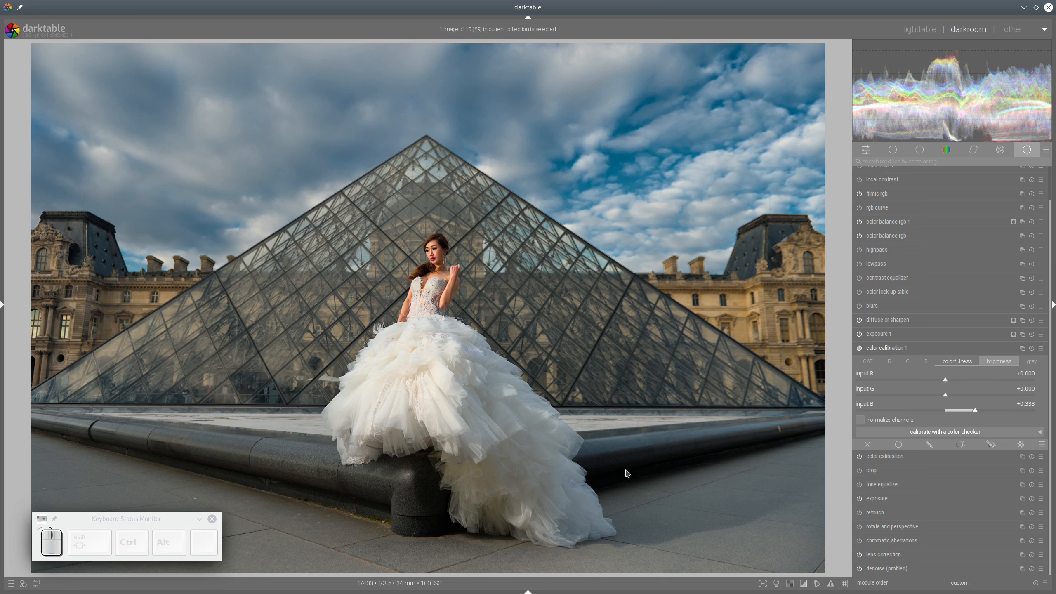
left_click(908, 350)
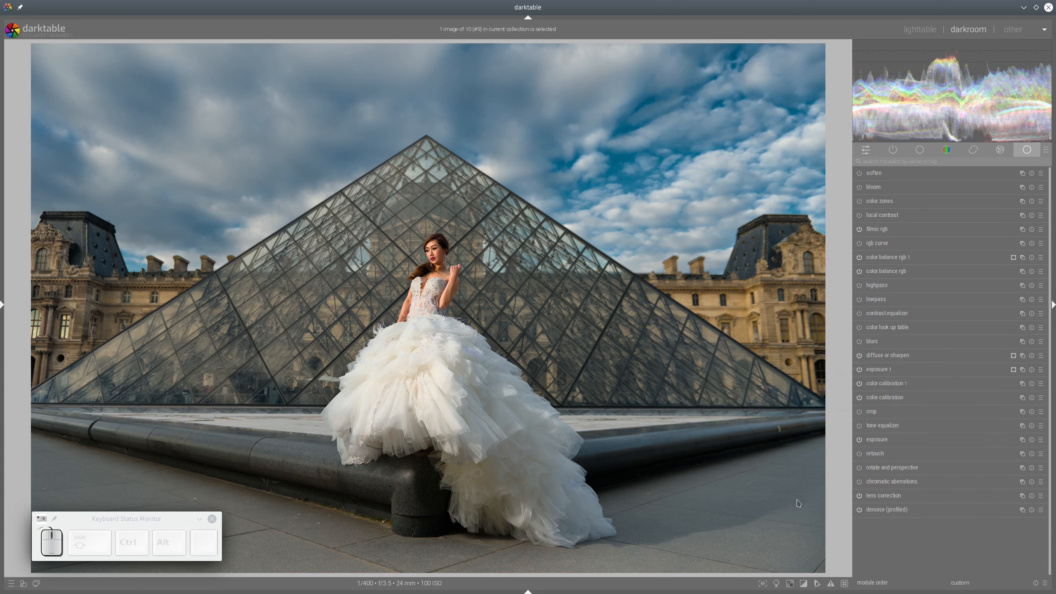
Lower the global chroma of the unmasked color balance rgb instance below -12%, checking the photo in color assessment mode before and after.
left_click(776, 583)
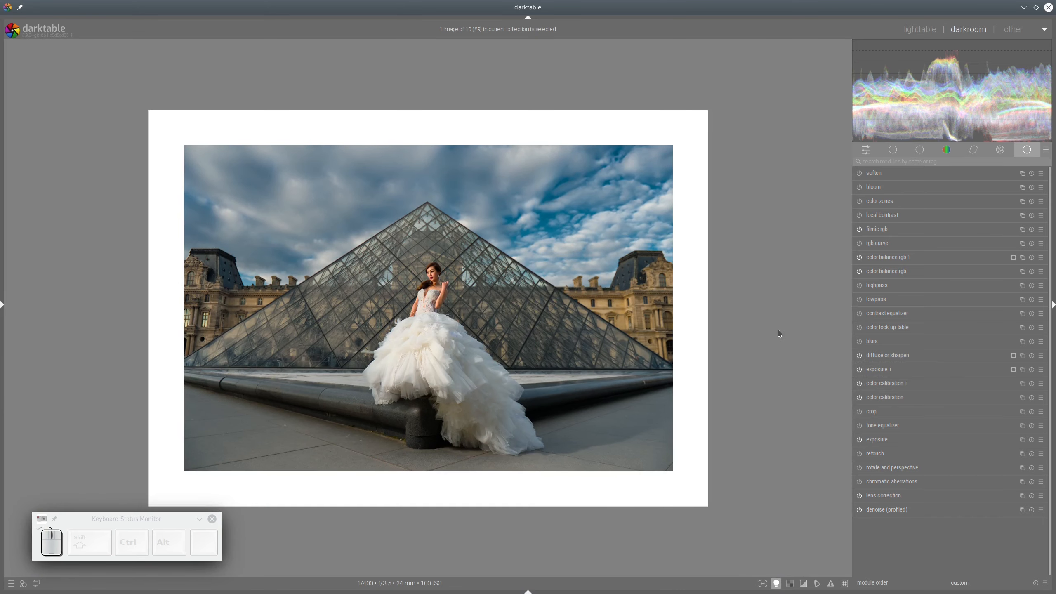
left_click(776, 585)
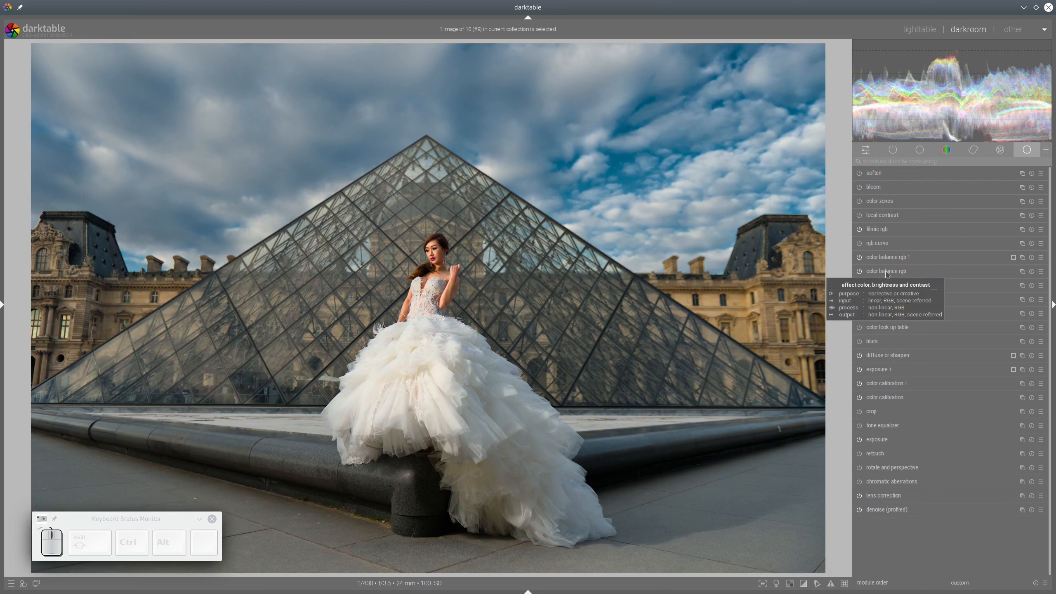
left_click(887, 273)
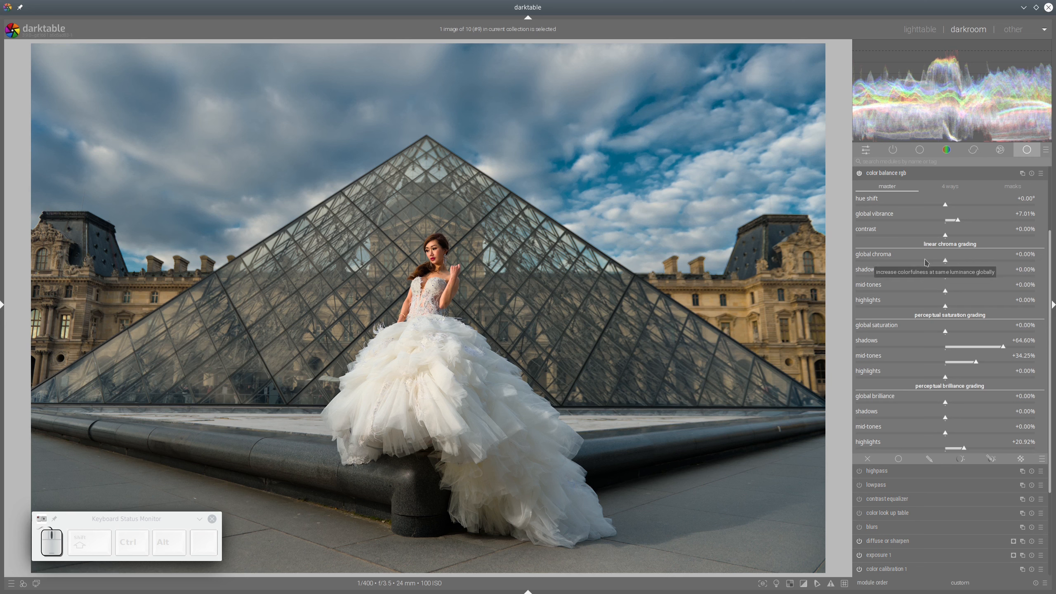
left_click_drag(927, 262, 910, 265)
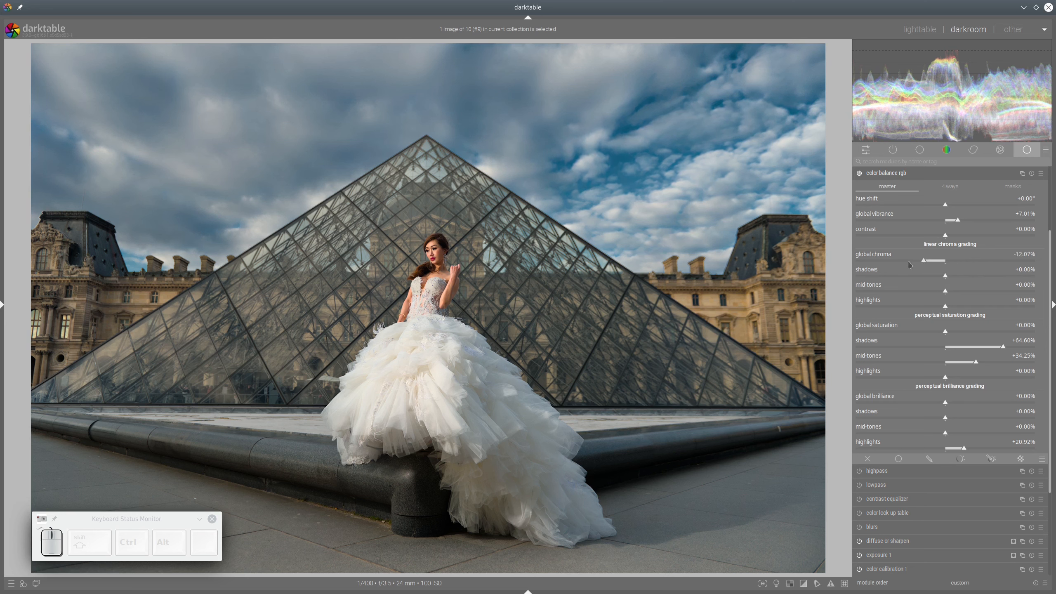
left_click(913, 261)
left_click(923, 174)
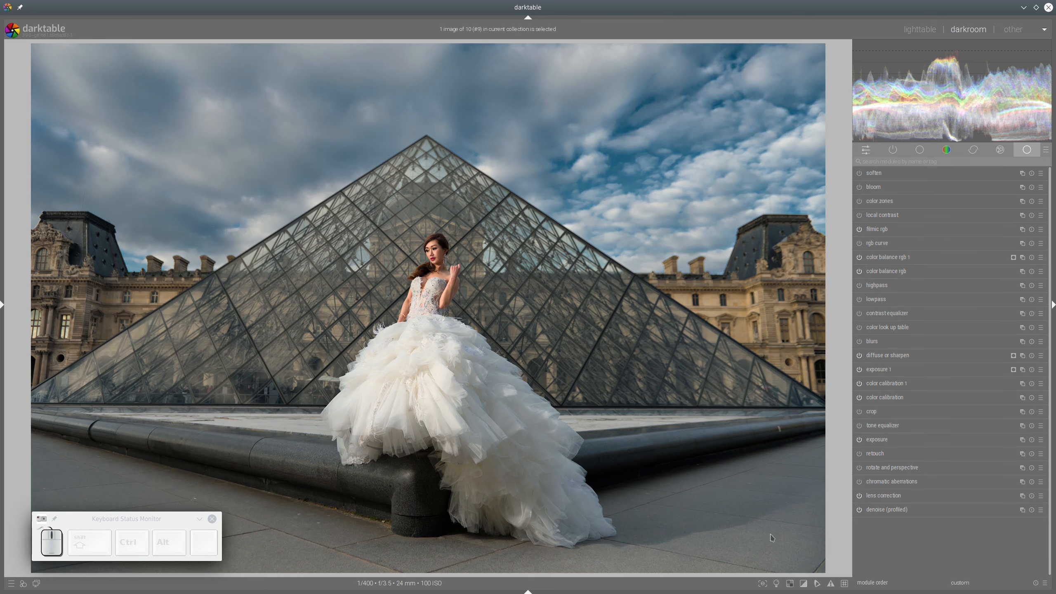
left_click(776, 584)
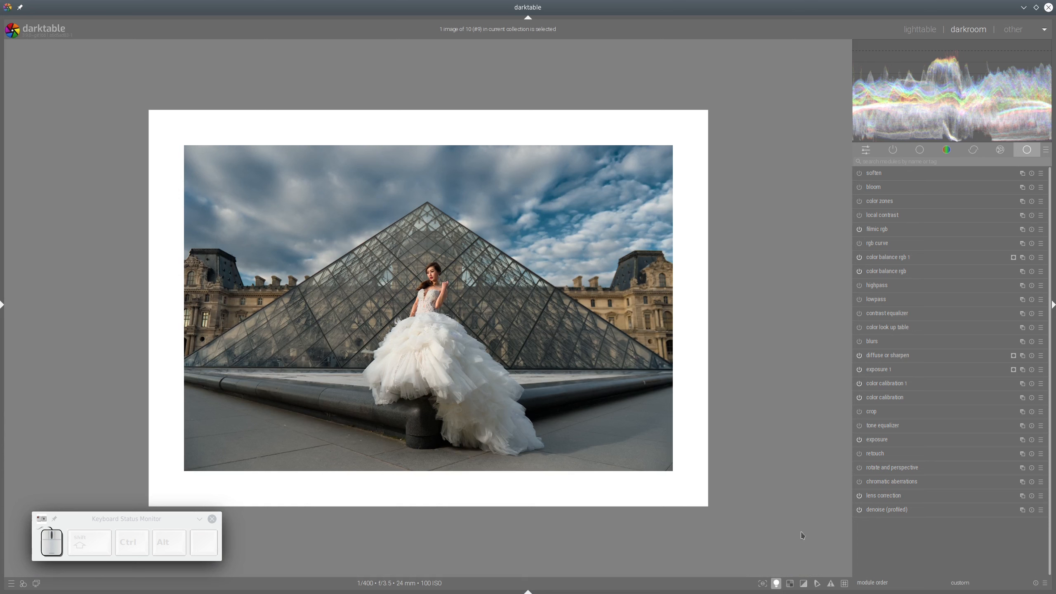
left_click(777, 584)
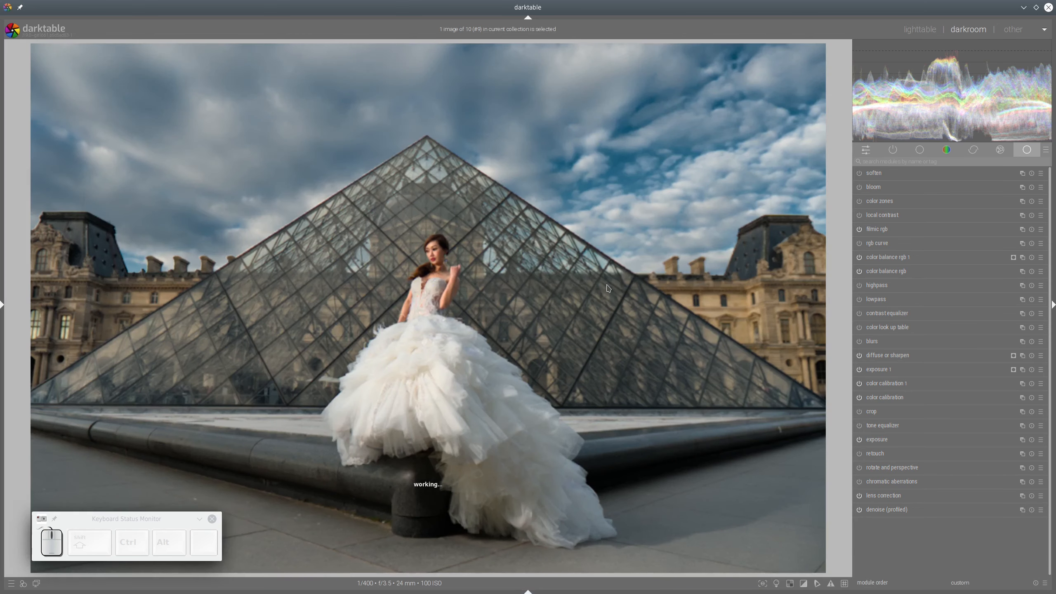
Go back to history step 7, color calibration, take a snapshot of that state and display it for comparison.
key("ctrl+shift+l")
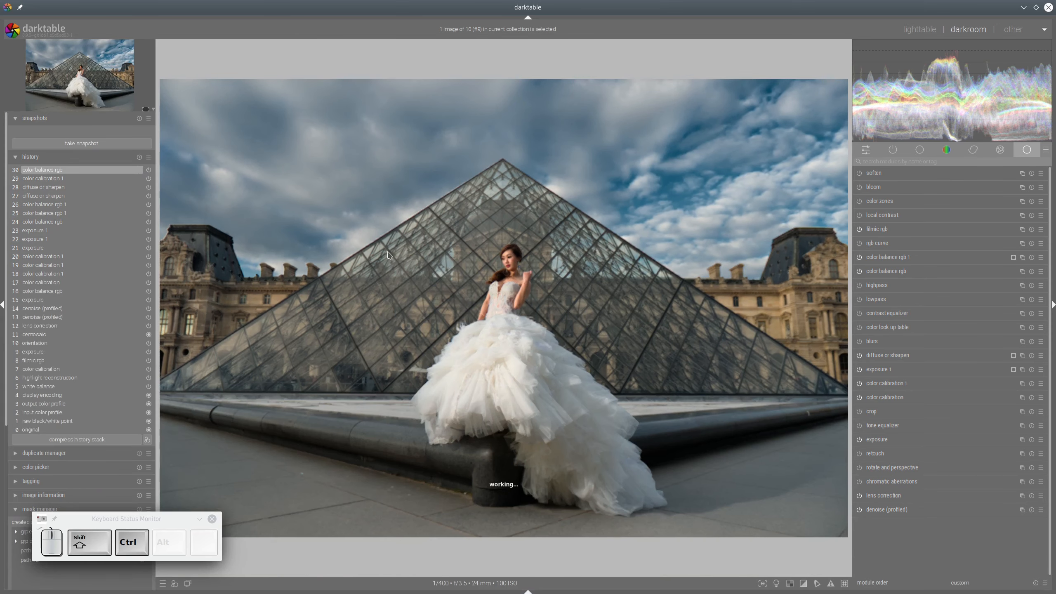
scroll(138, 245, "down", 2)
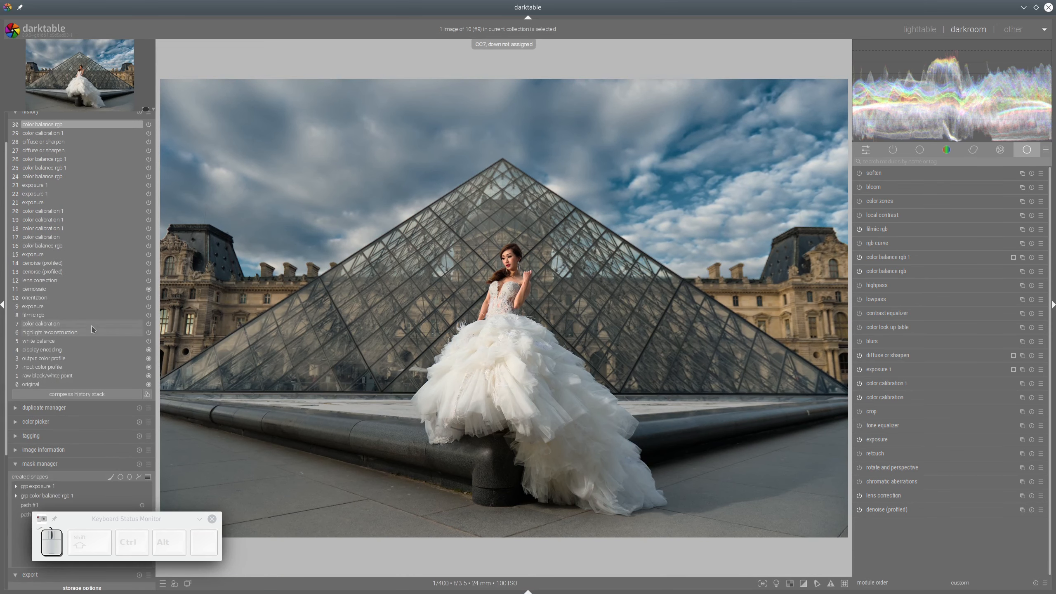
left_click(61, 324)
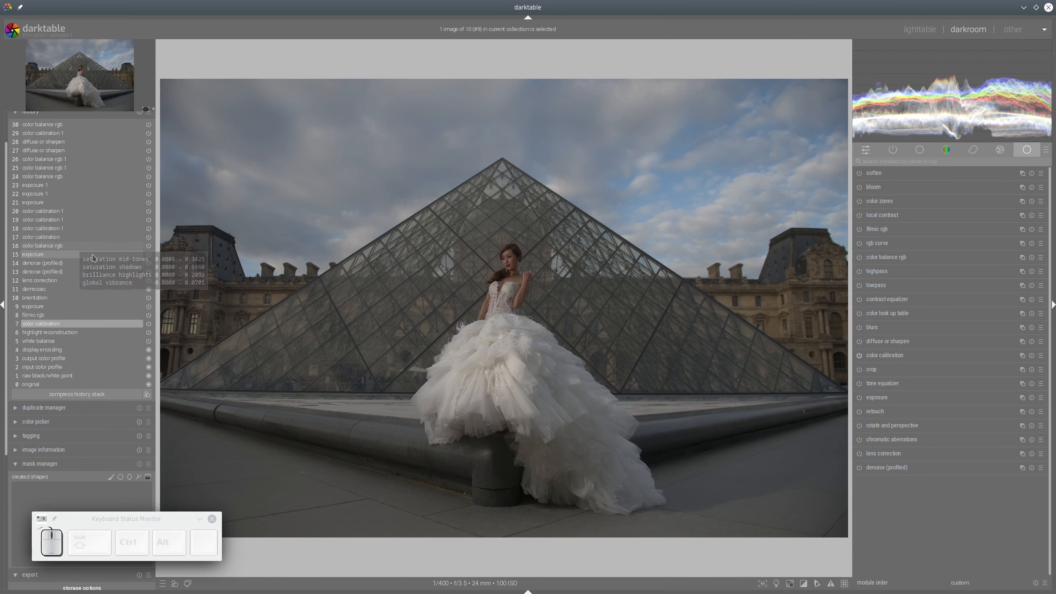
mouse_move(97, 282)
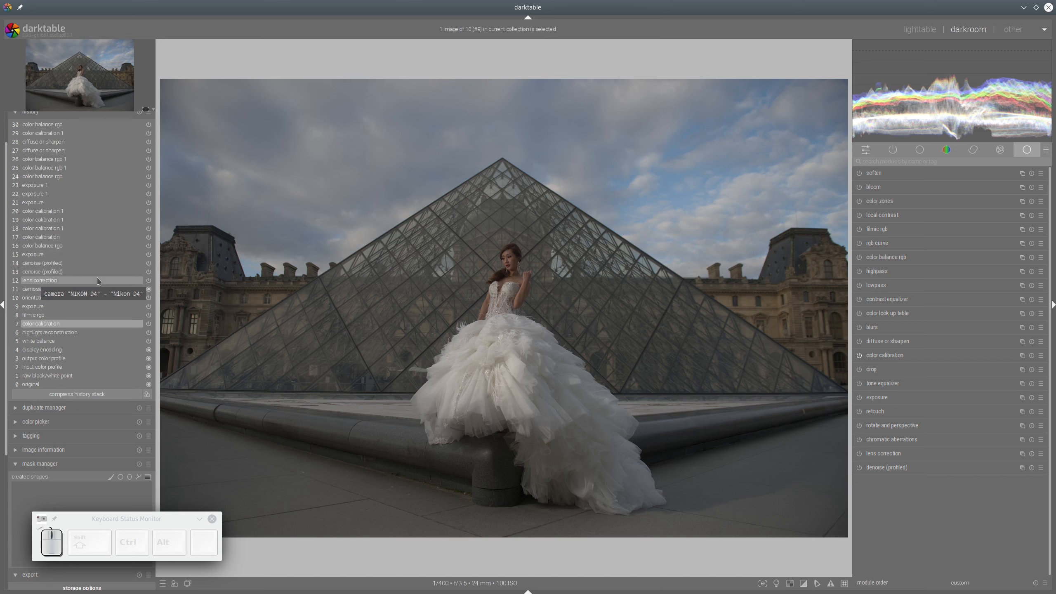
scroll(83, 164, "up", 2)
left_click(63, 144)
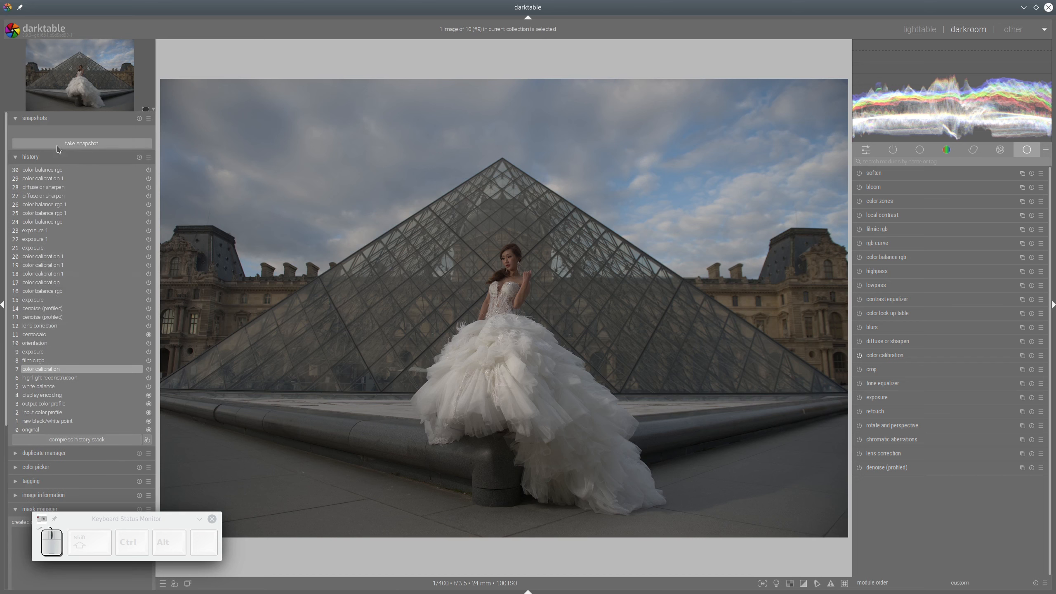
left_click(49, 132)
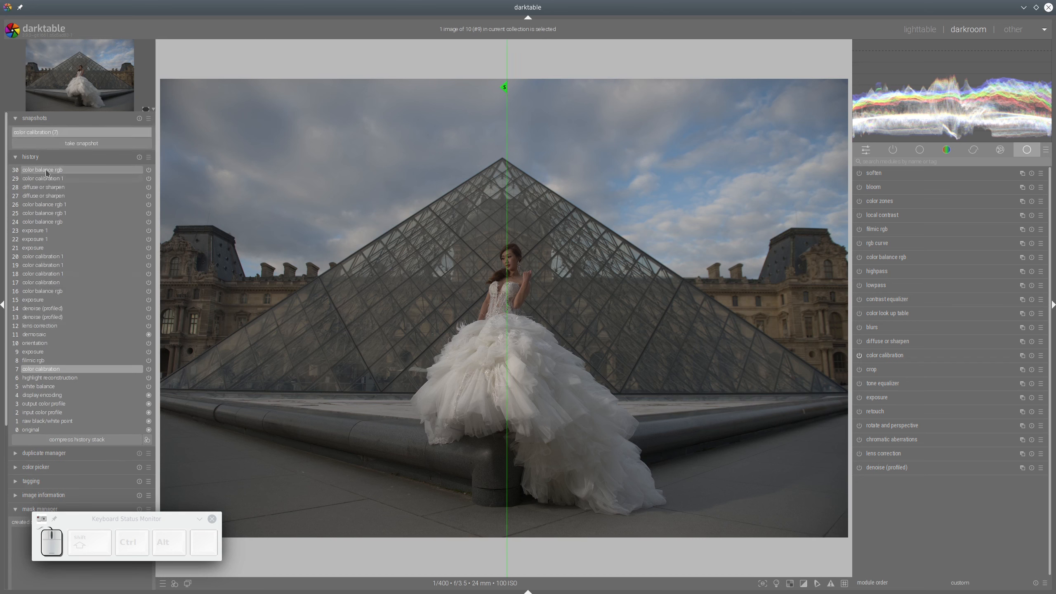
Return to history step 30 and compare the finished edit with the snapshot across the whole photo, clearing the snapshots at the end.
left_click(46, 169)
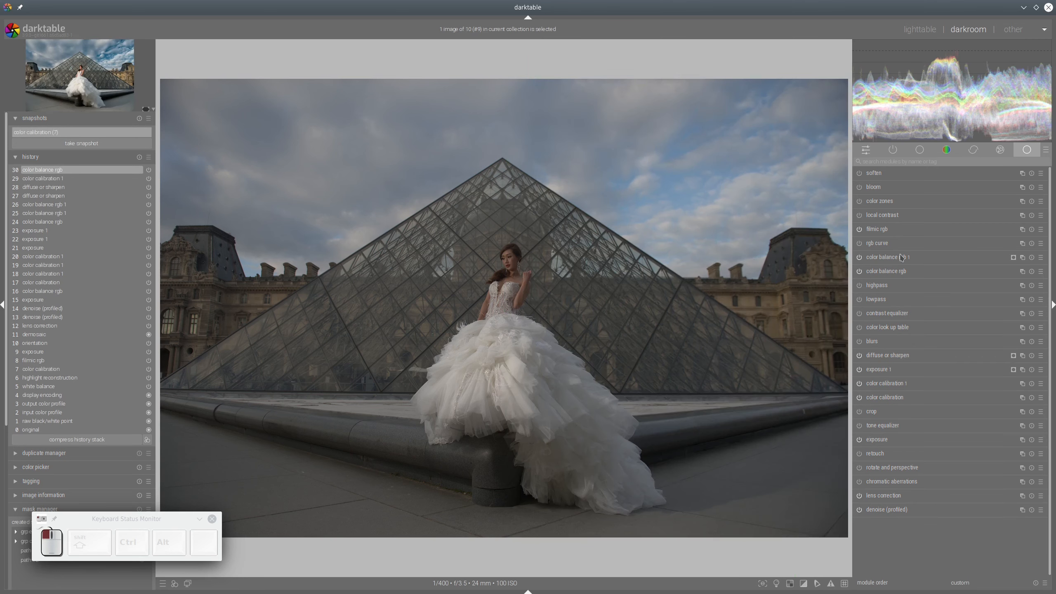
left_click_drag(505, 215, 149, 276)
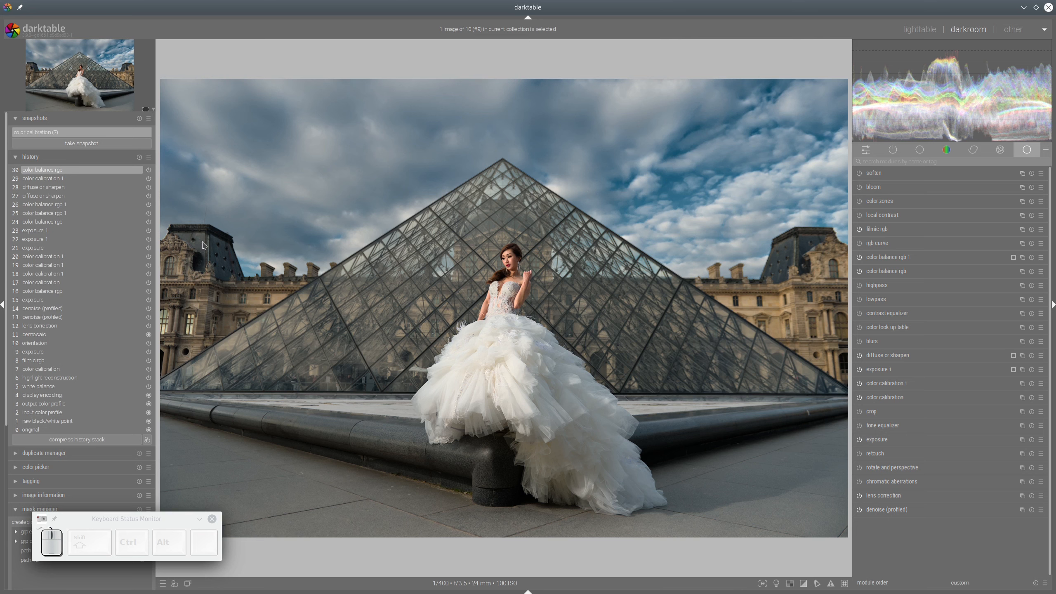
left_click_drag(165, 243, 168, 273)
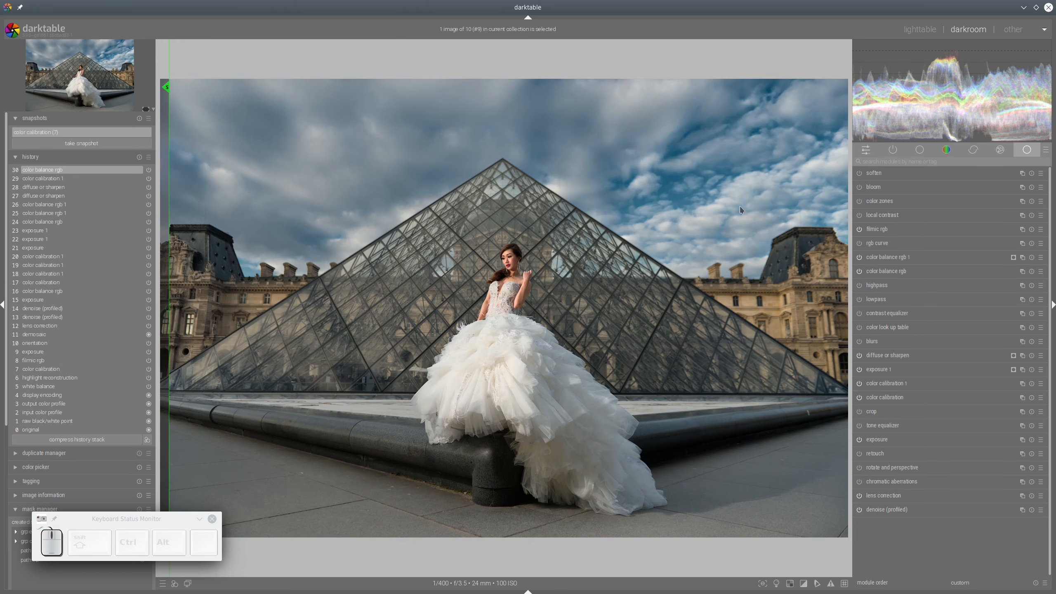
left_click(140, 119)
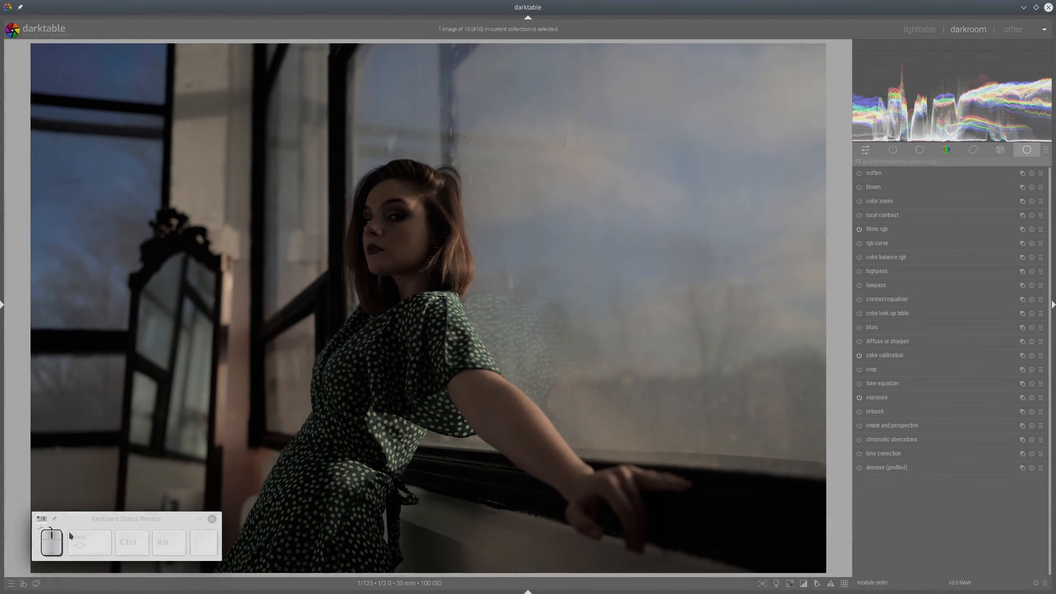
Turn on denoise (profiled) for the portrait by the window, and try lens correction before switching it off again.
left_click_drag(70, 536, 84, 518)
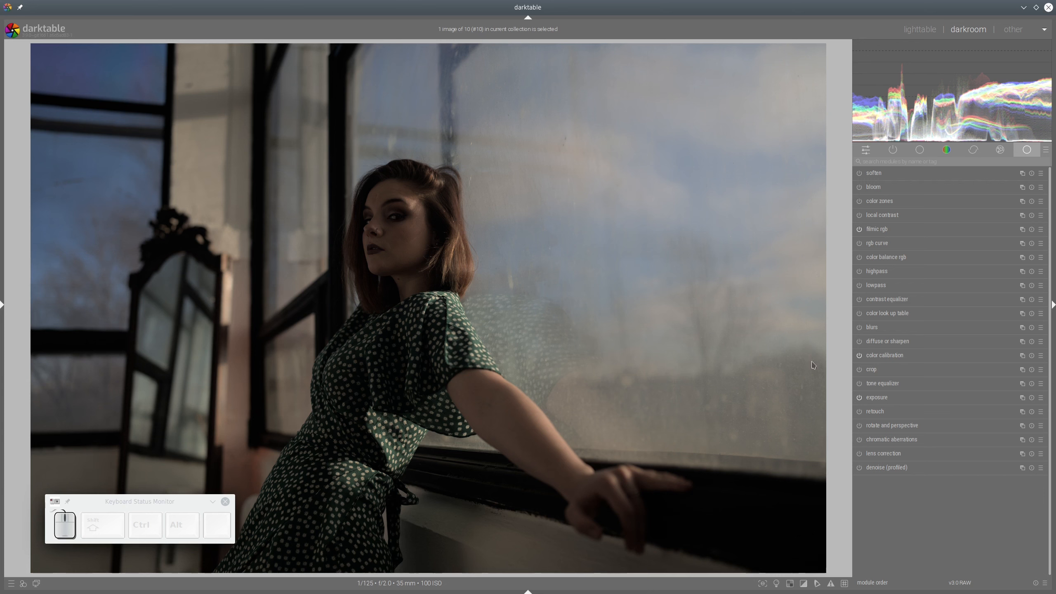
left_click(870, 469)
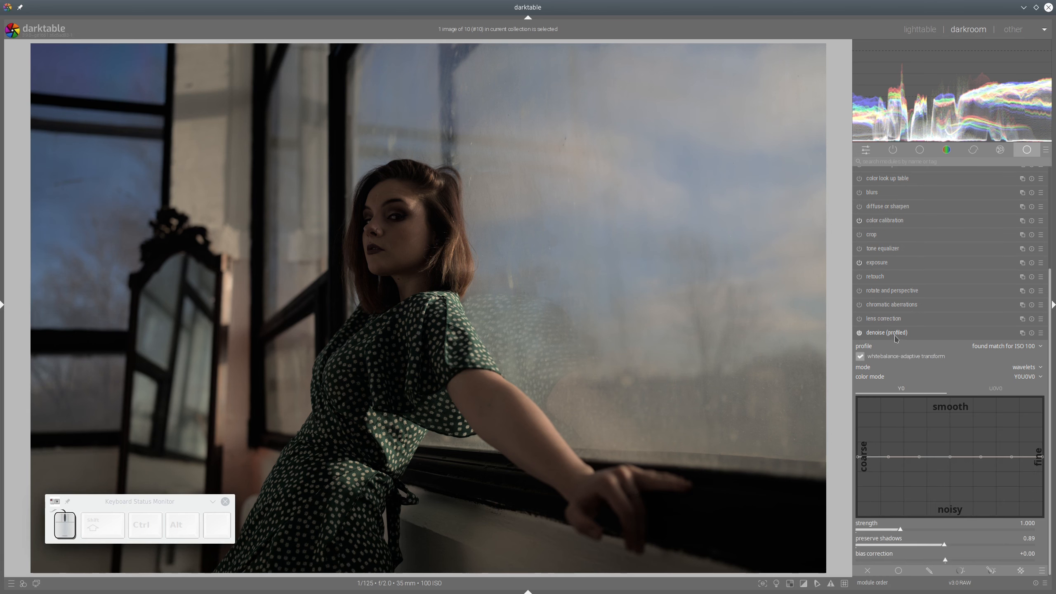
left_click(896, 339)
left_click(859, 454)
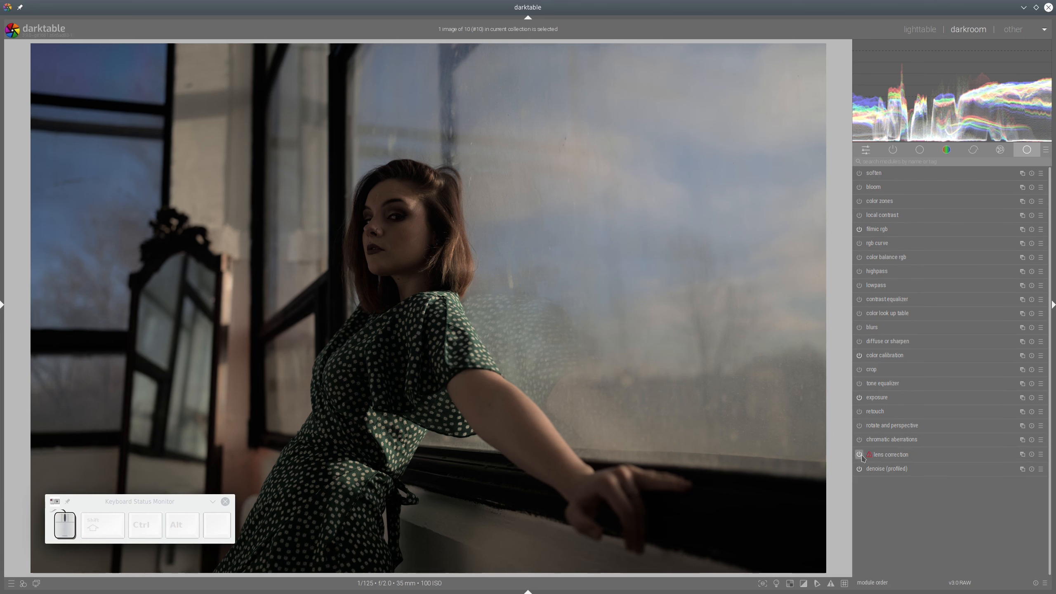
left_click(859, 454)
Raise the portrait's exposure to +1.297 EV in the exposure module.
left_click(880, 400)
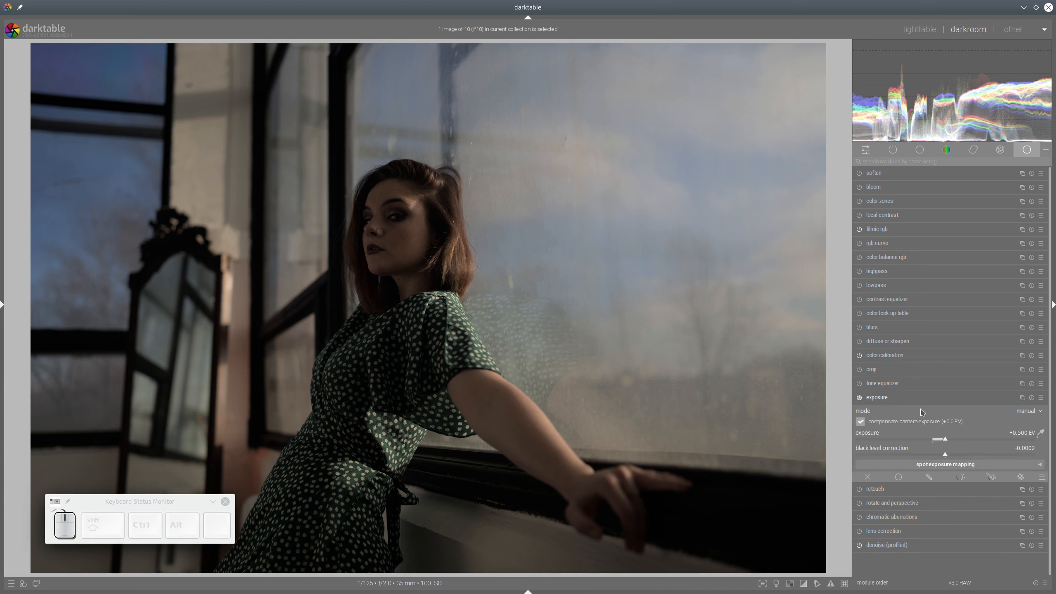
left_click(966, 443)
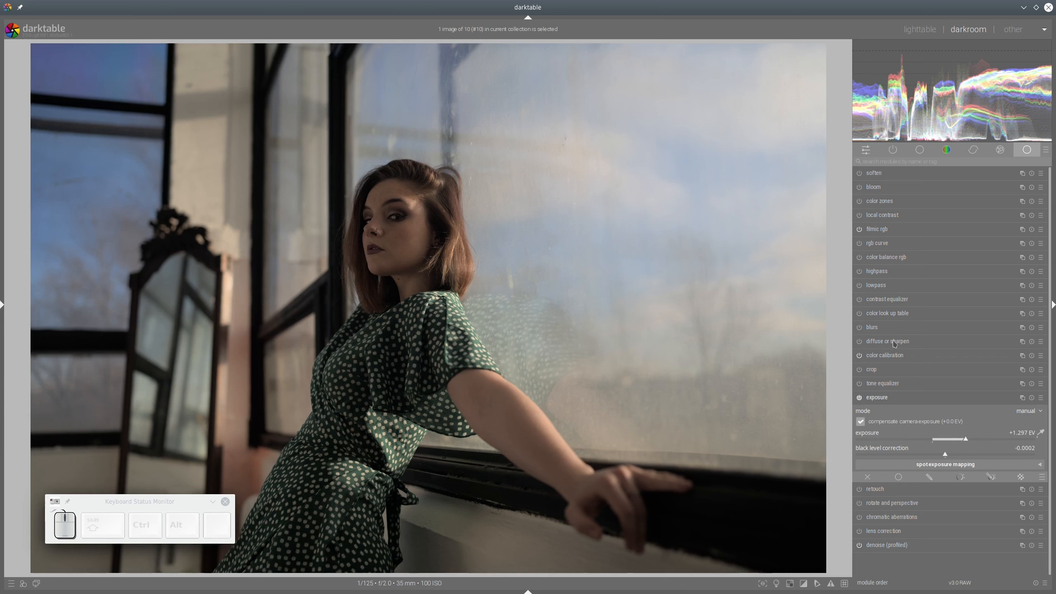
In color balance rgb, set brilliance highlights to +16.78%, saturation shadows to +55.86% and saturation mid-tones to +25.06%, and collapse the module.
left_click(889, 257)
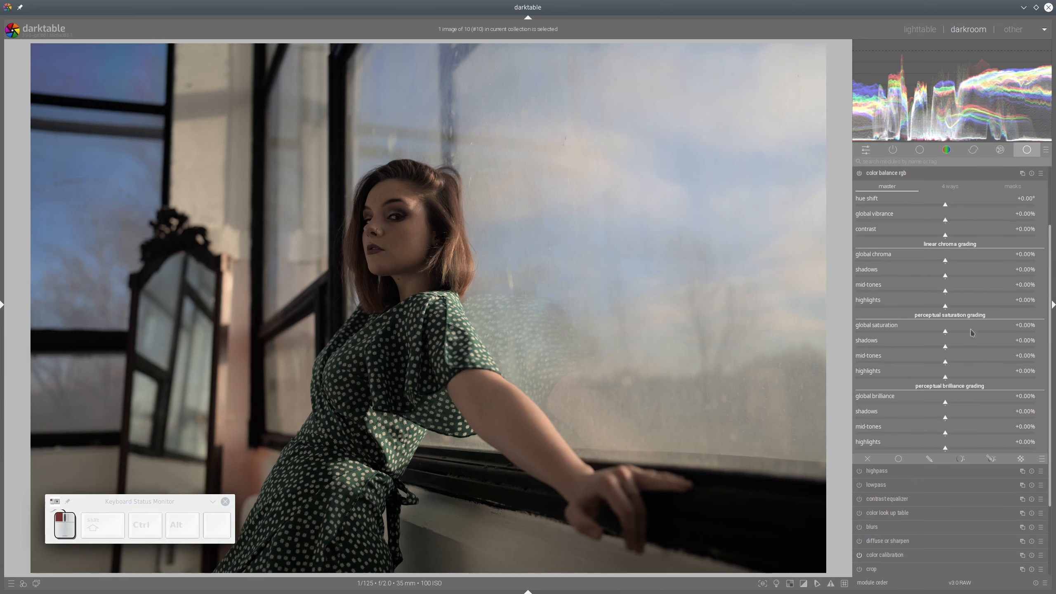
left_click(961, 450)
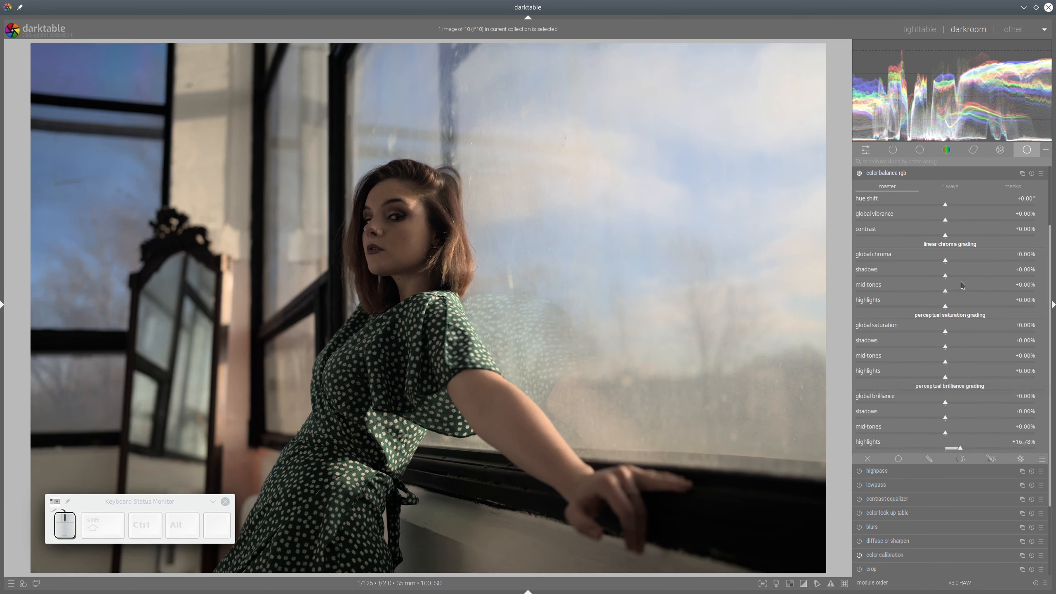
left_click(995, 347)
left_click(968, 361)
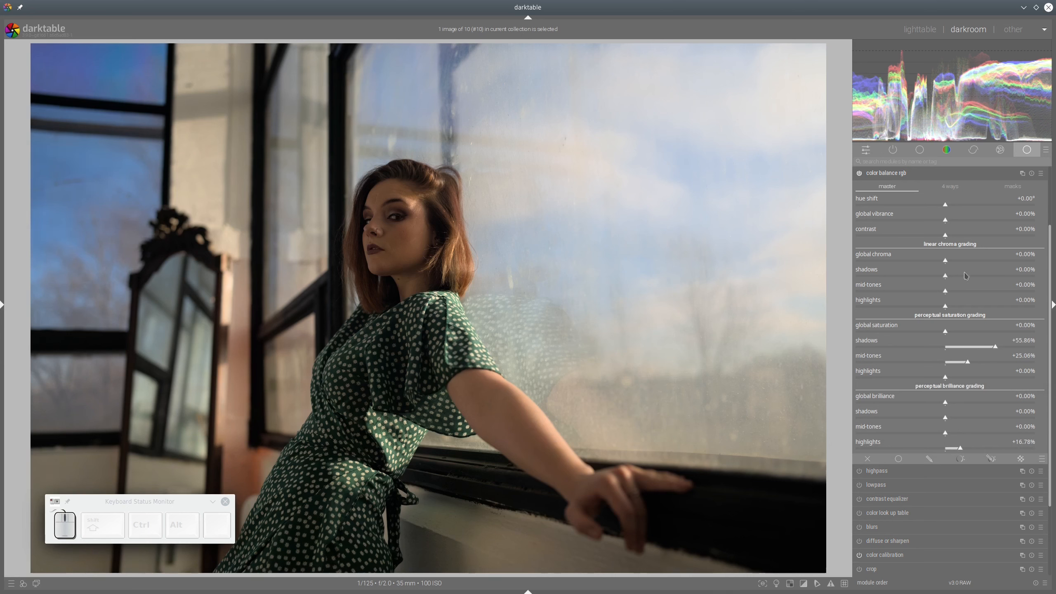
left_click(888, 174)
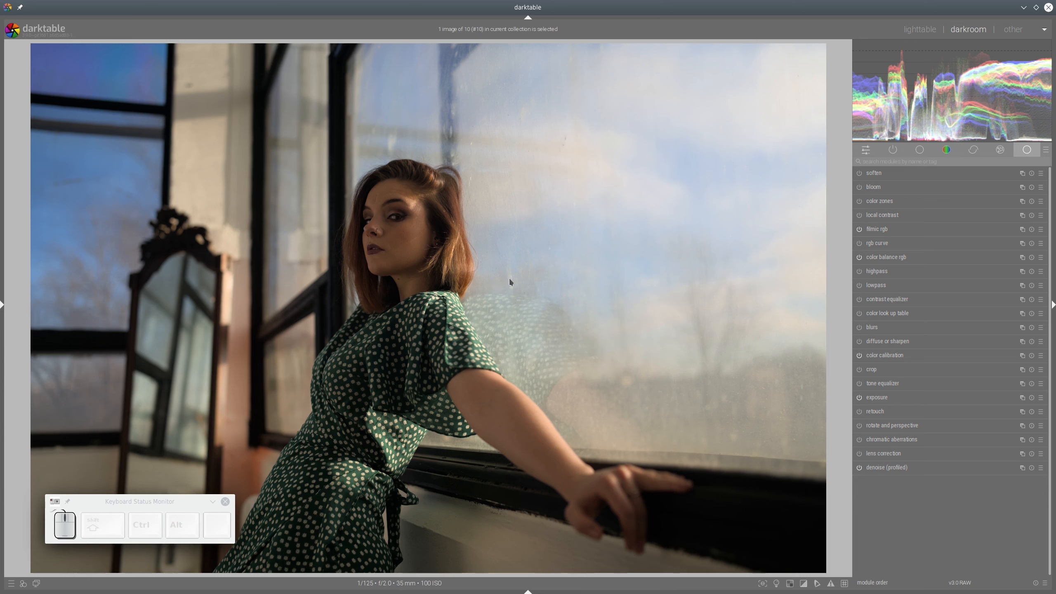
Create a new color calibration instance and set its brightness input B to -0.586 and input R to +0.618.
left_click(1022, 356)
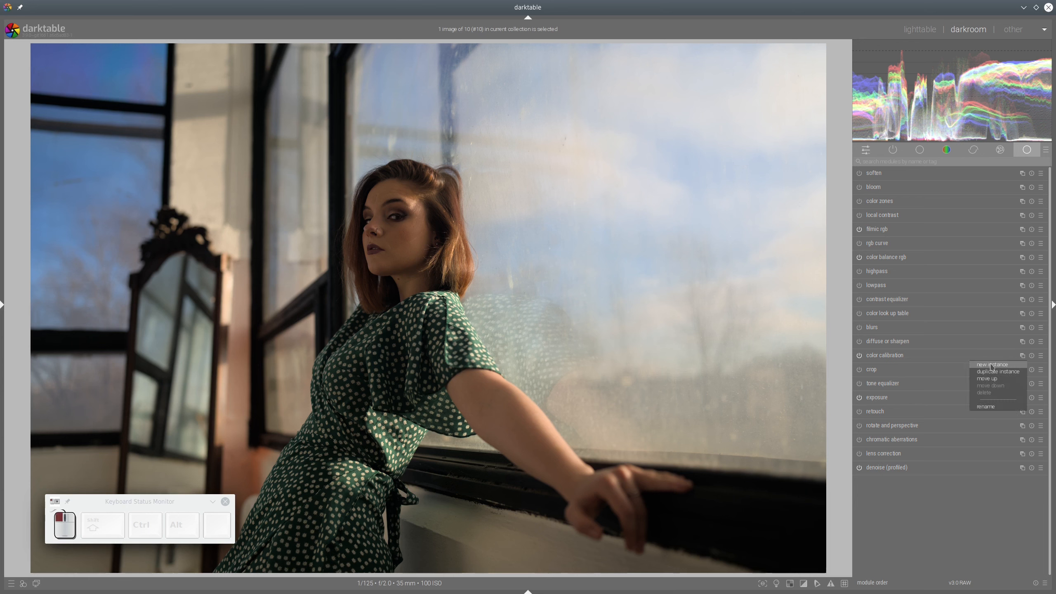
left_click(992, 366)
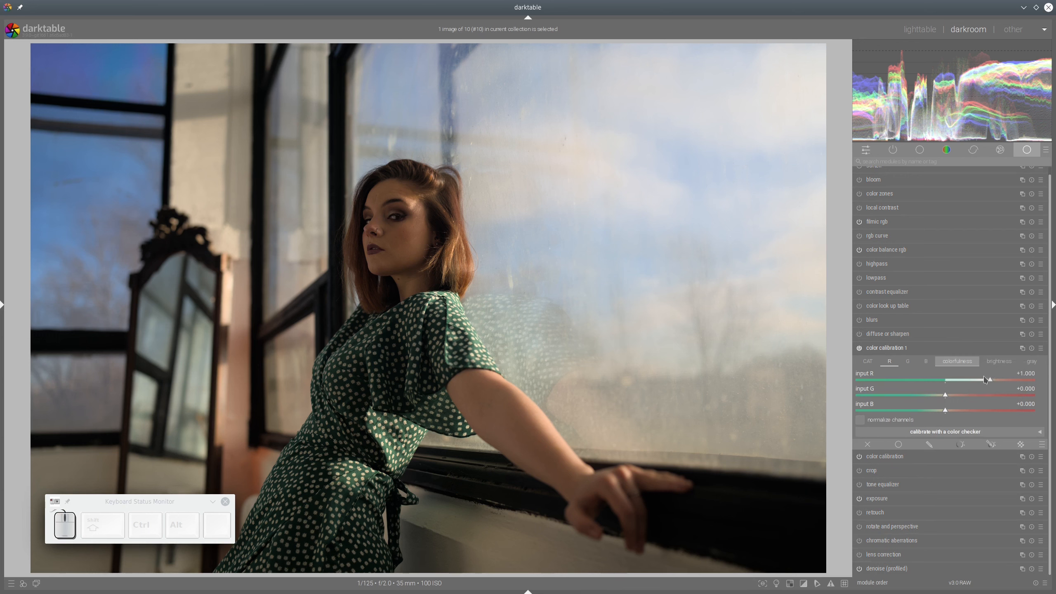
left_click(999, 361)
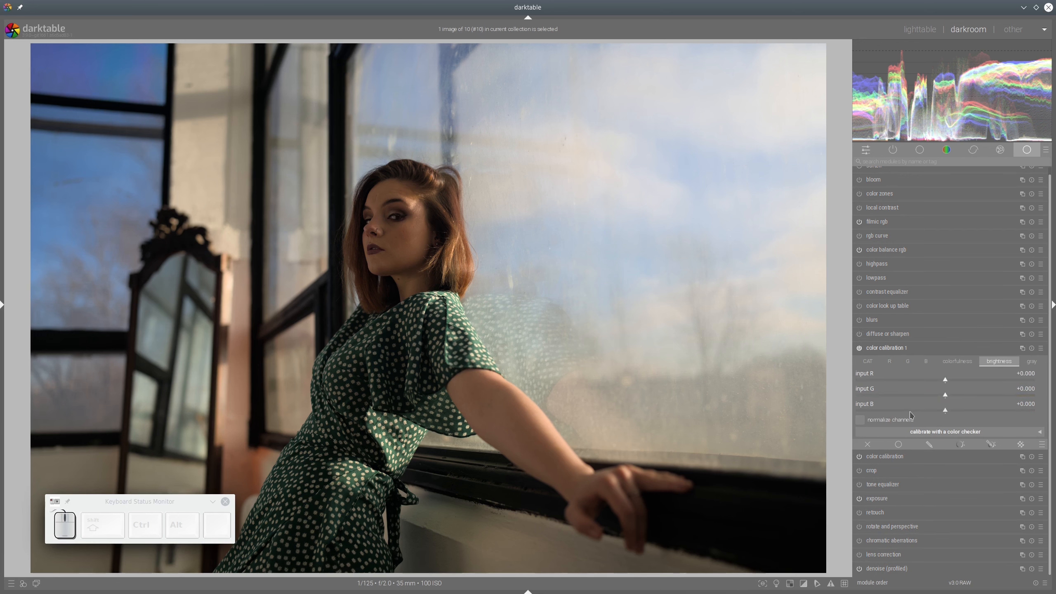
left_click(895, 411)
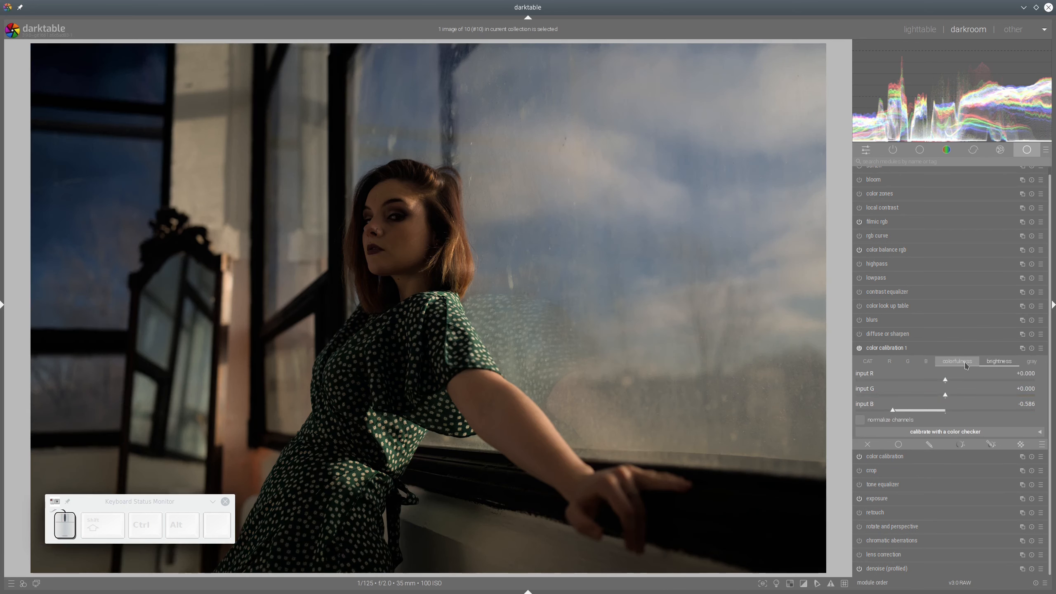
left_click(985, 381)
left_click_drag(985, 381, 1001, 380)
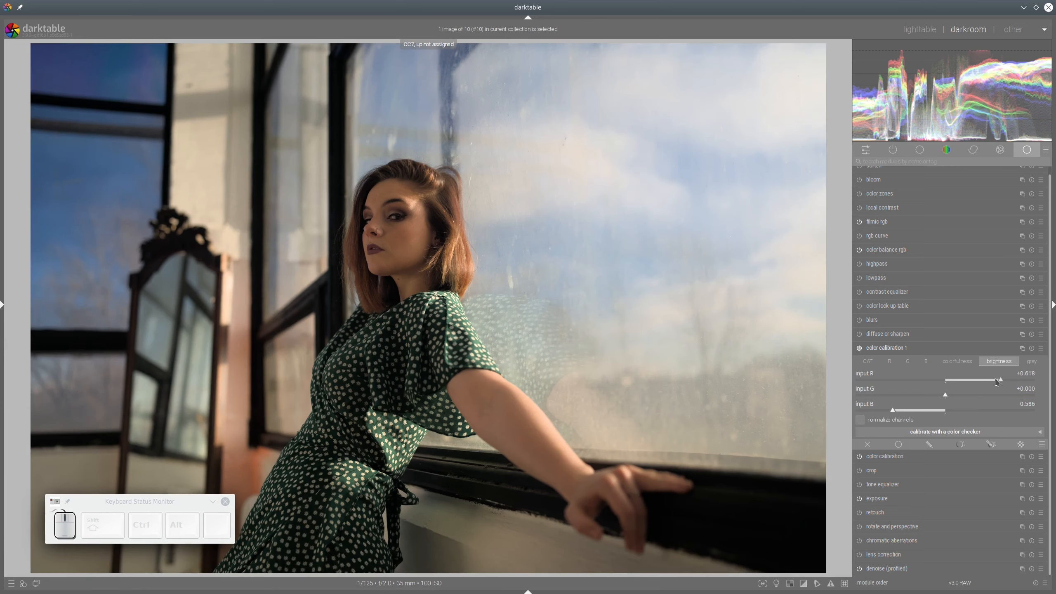
Refine the new instance's brightness inputs to B -0.752, R +0.628 and G +0.214, and collapse the module.
left_click(879, 411)
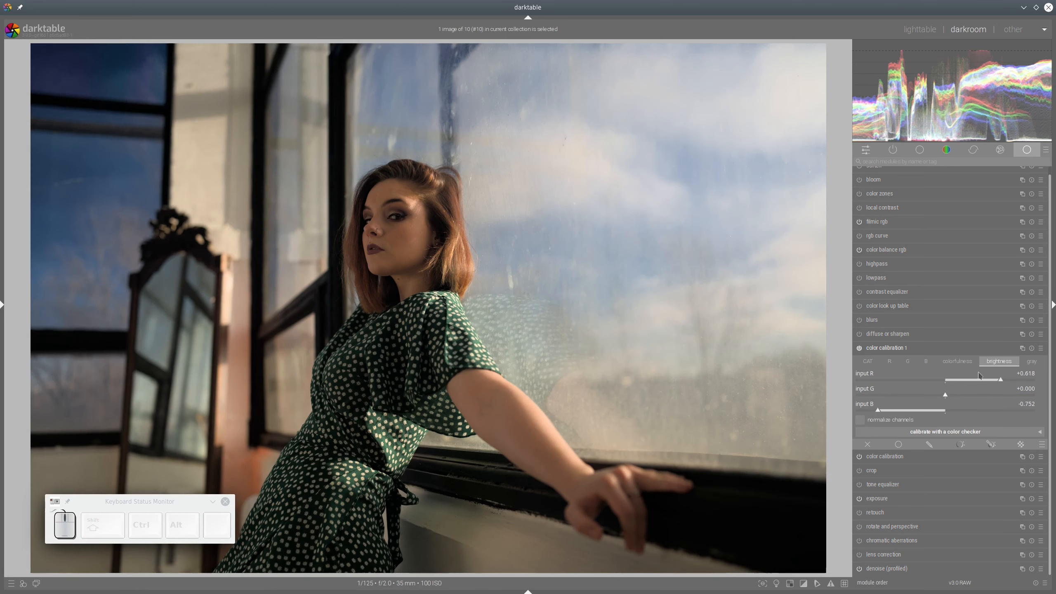
left_click(993, 381)
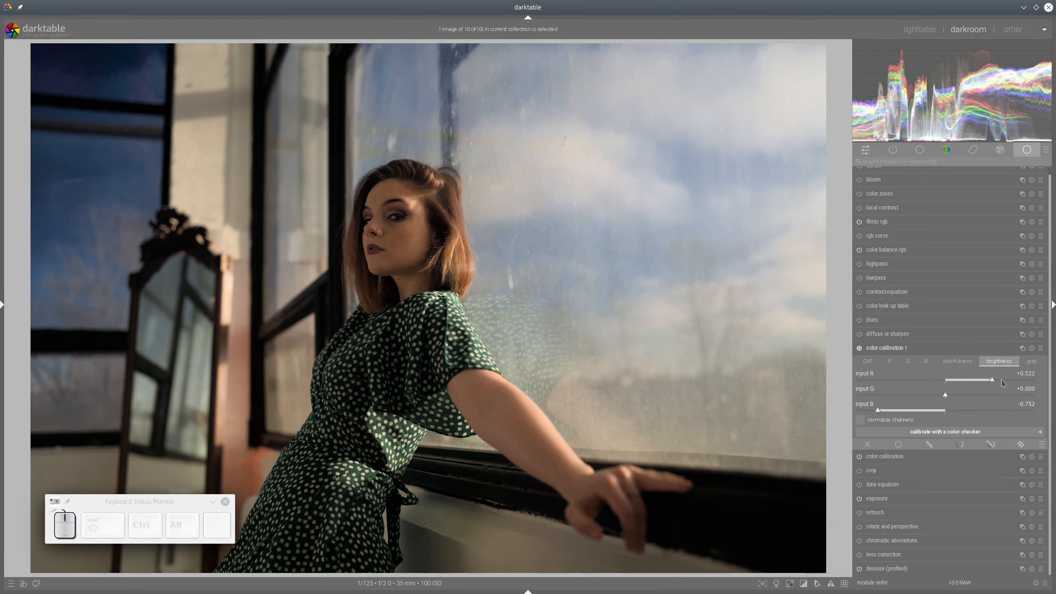
left_click(1003, 381)
left_click(964, 396)
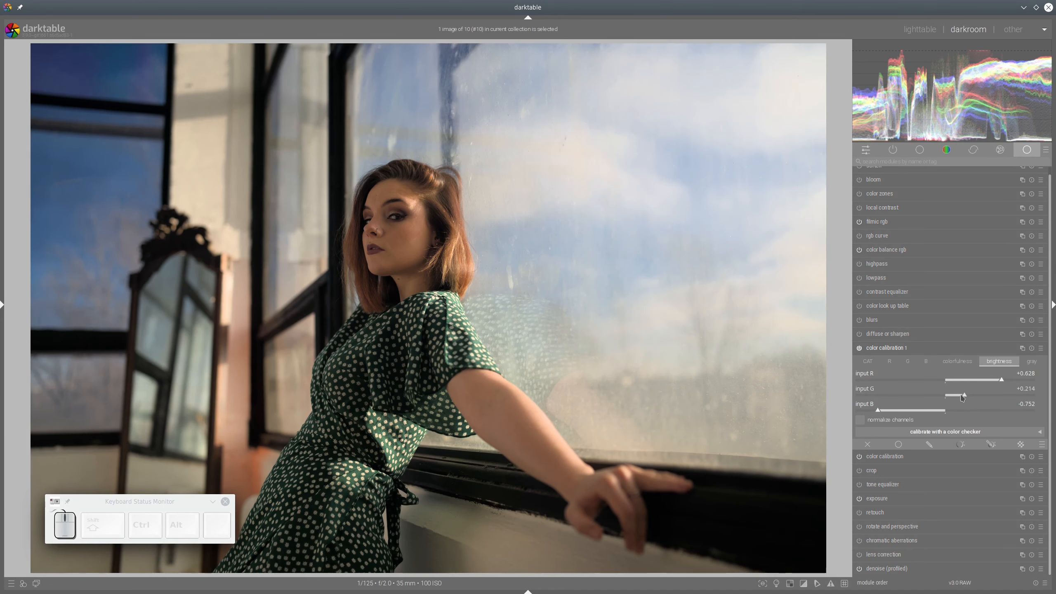
left_click(891, 347)
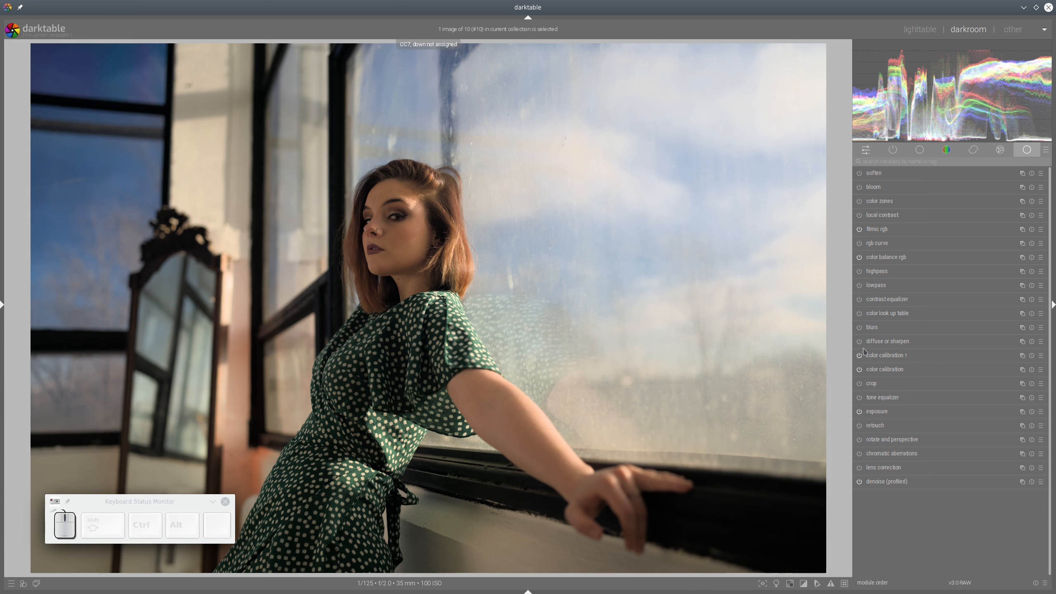
Create a new exposure instance and draw a path mask over the woman's face, shaping its outline inward near the eye.
left_click(1022, 412)
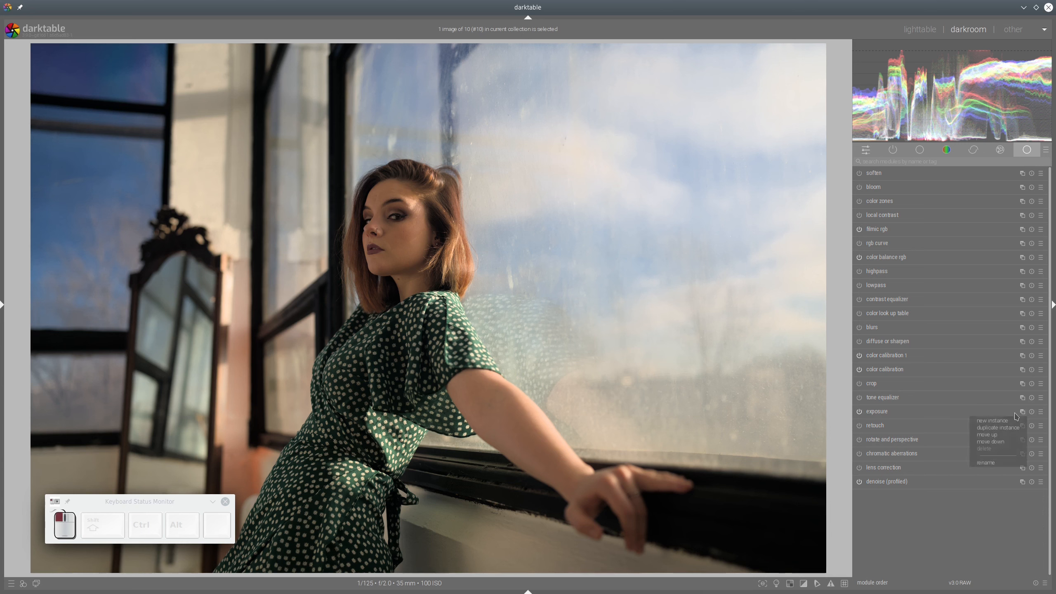
left_click(1003, 421)
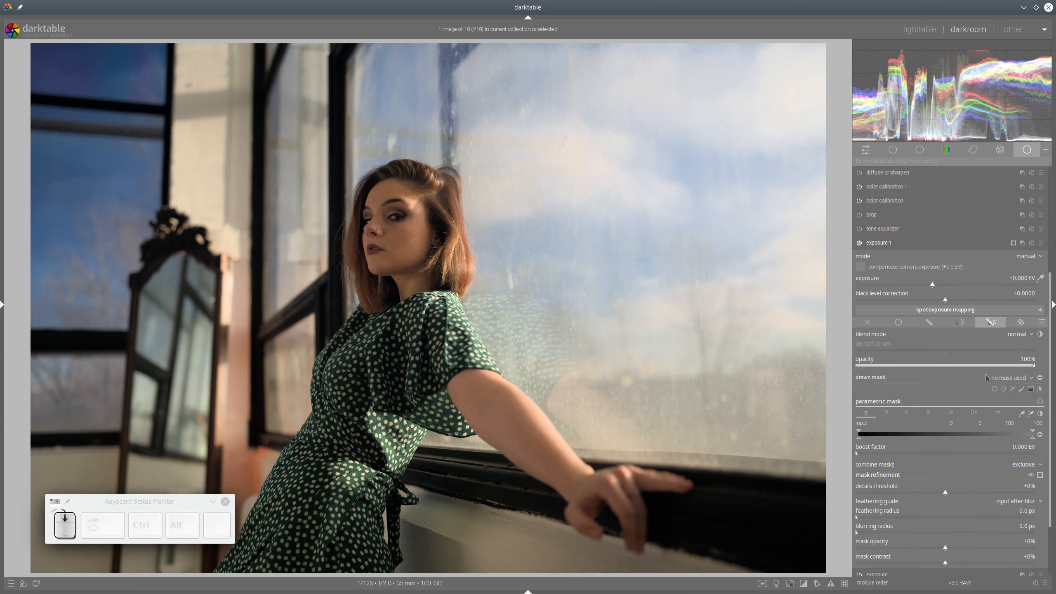
left_click(1013, 389)
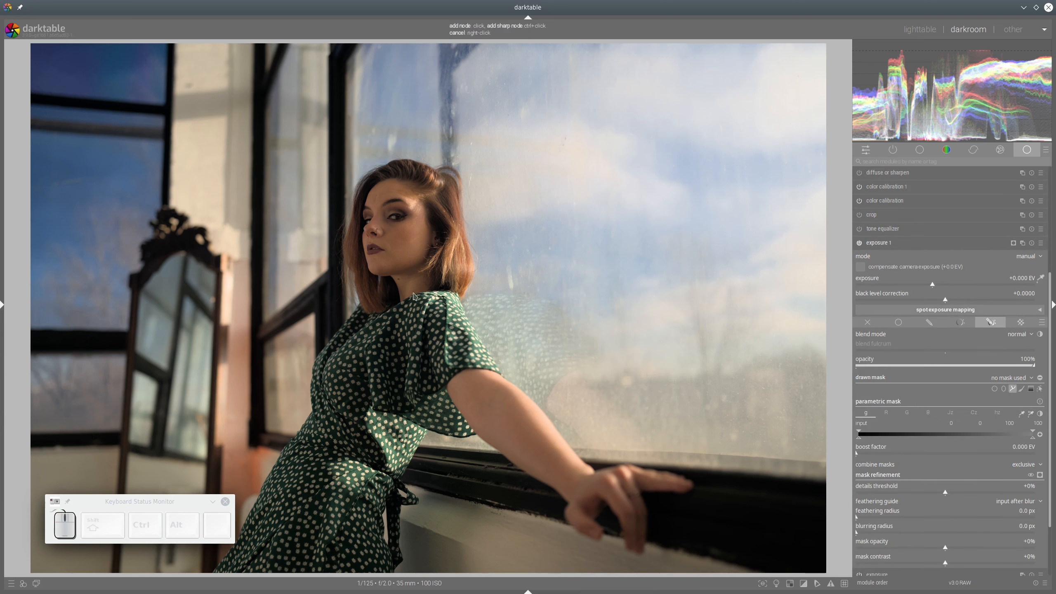
left_click(390, 298)
left_click(366, 232)
left_click(383, 183)
left_click(399, 220)
left_click(419, 277)
right_click(418, 276)
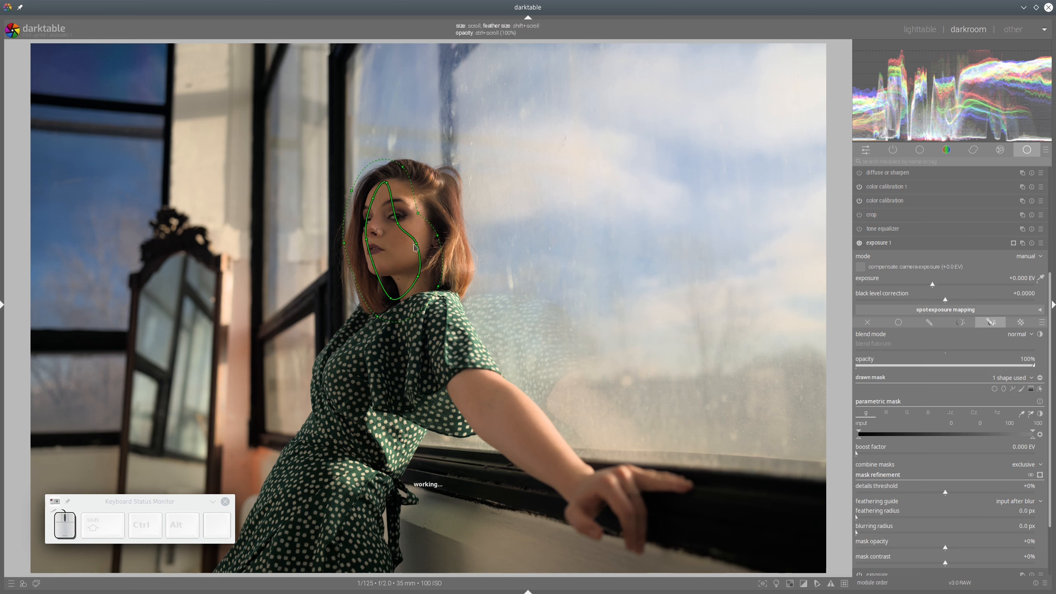
left_click(416, 244, "ctrl")
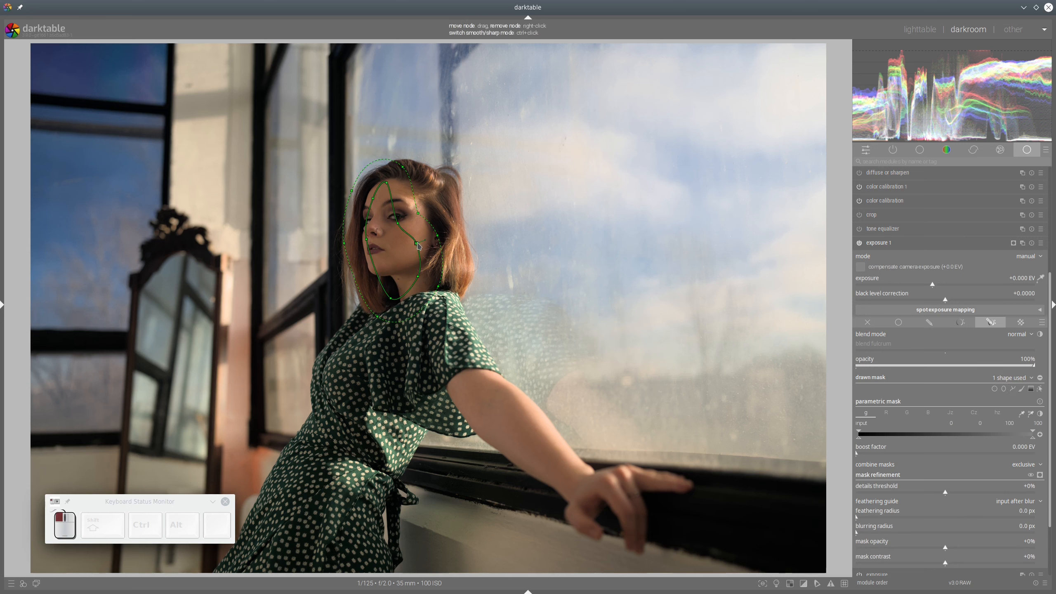
left_click_drag(417, 243, 401, 221)
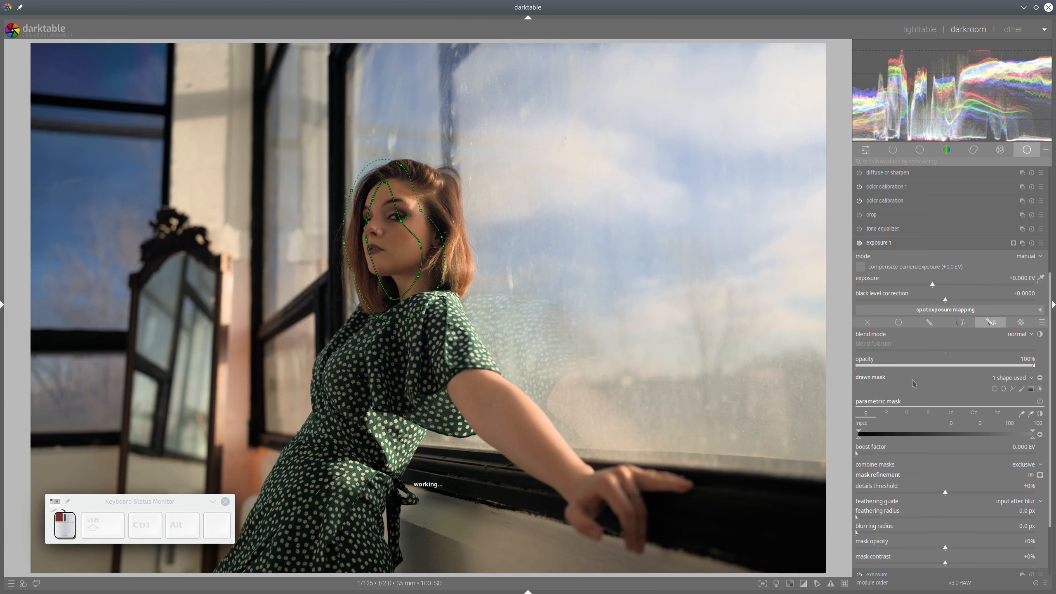
Refine the face mask with a feathering radius of 33.9 px and mask contrast of +25%, and pull its chin node slightly upward.
scroll(908, 410, "down", 3)
left_click(881, 442)
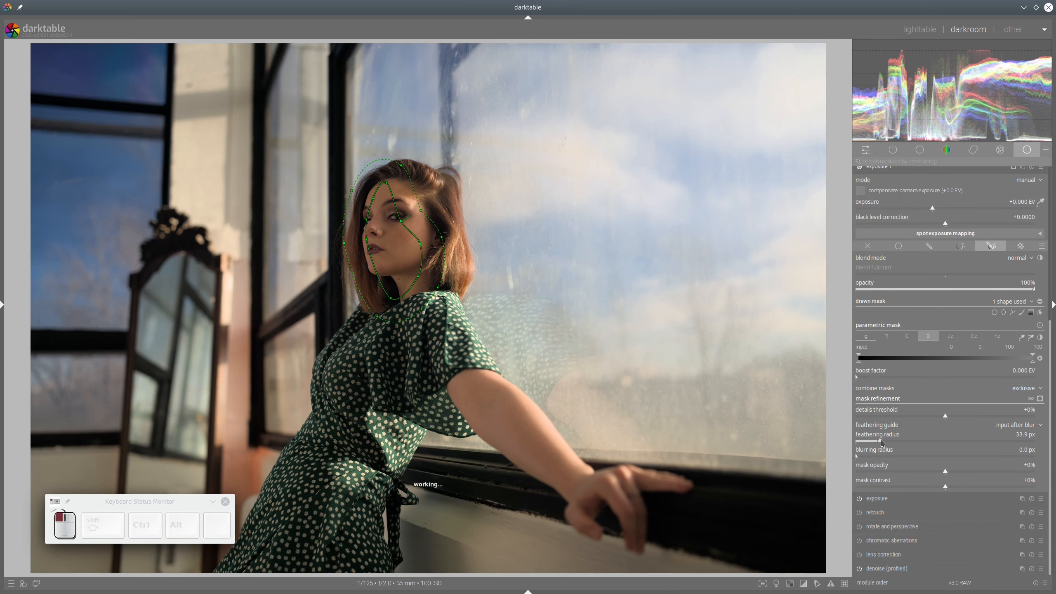
left_click(1041, 398)
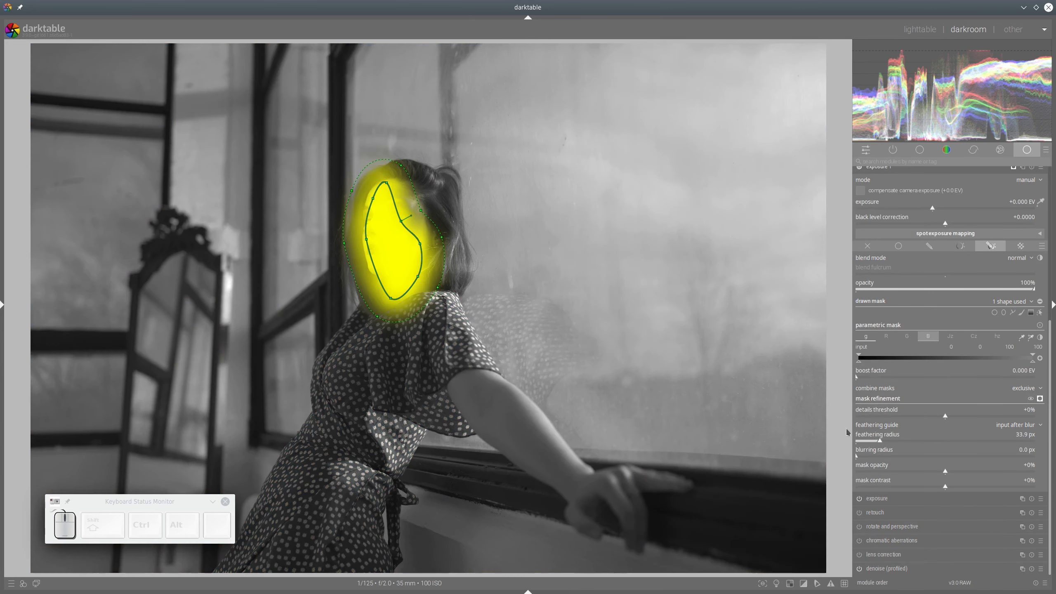
left_click(968, 487)
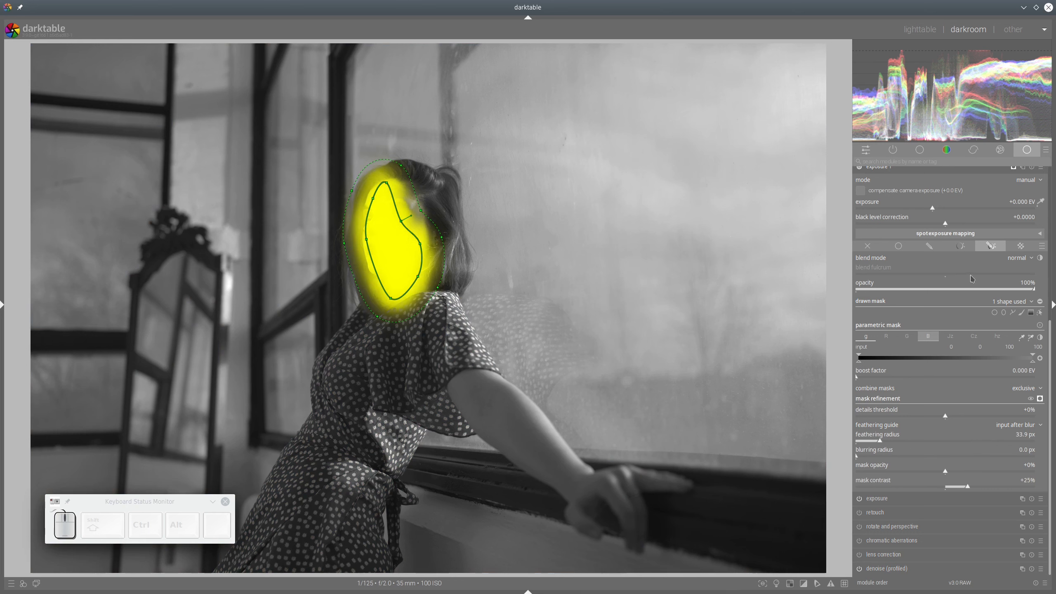
left_click_drag(391, 298, 387, 295)
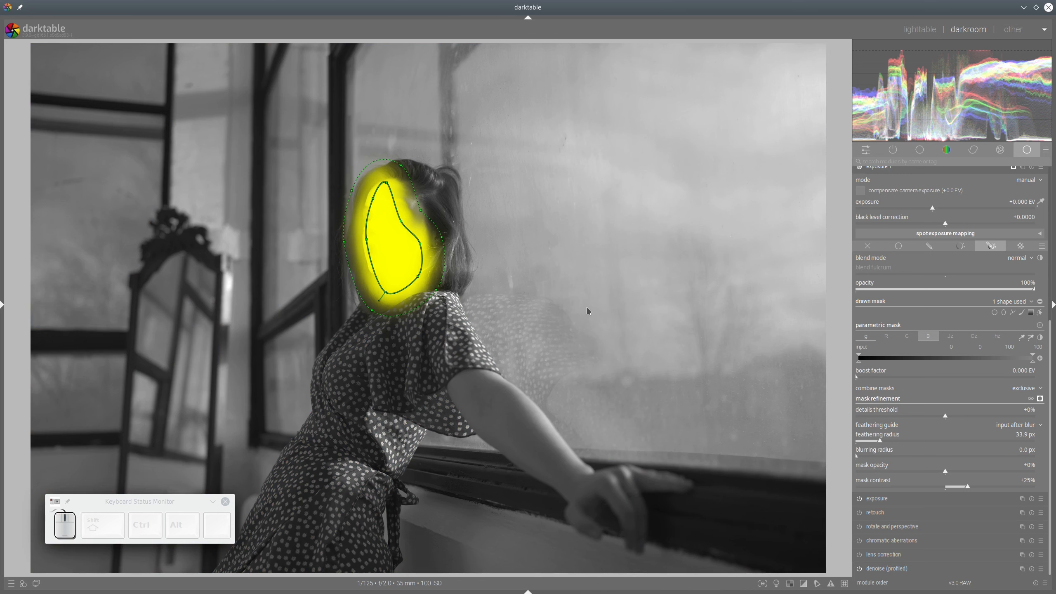
left_click(1040, 399)
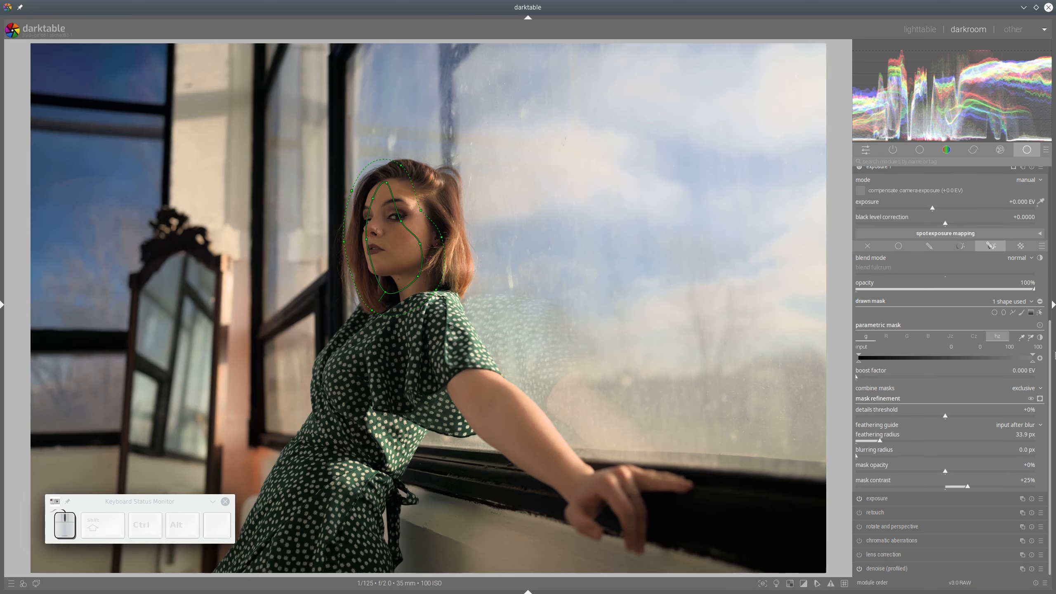
left_click(1039, 399)
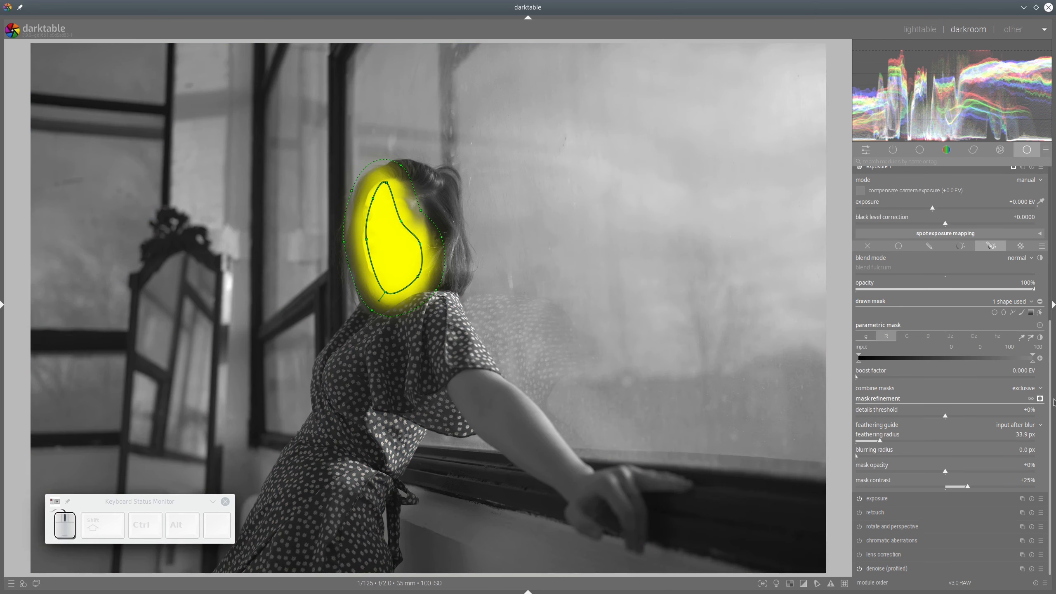
left_click(1039, 399)
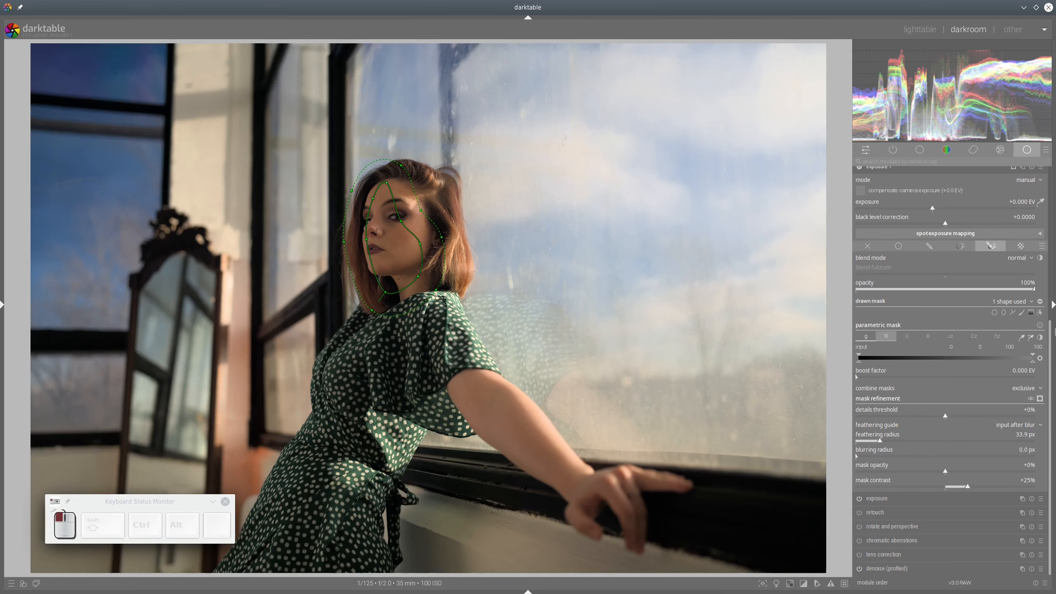
Hide the mask outline on the photo and raise the masked instance's exposure to +0.959 EV.
left_click(1041, 313)
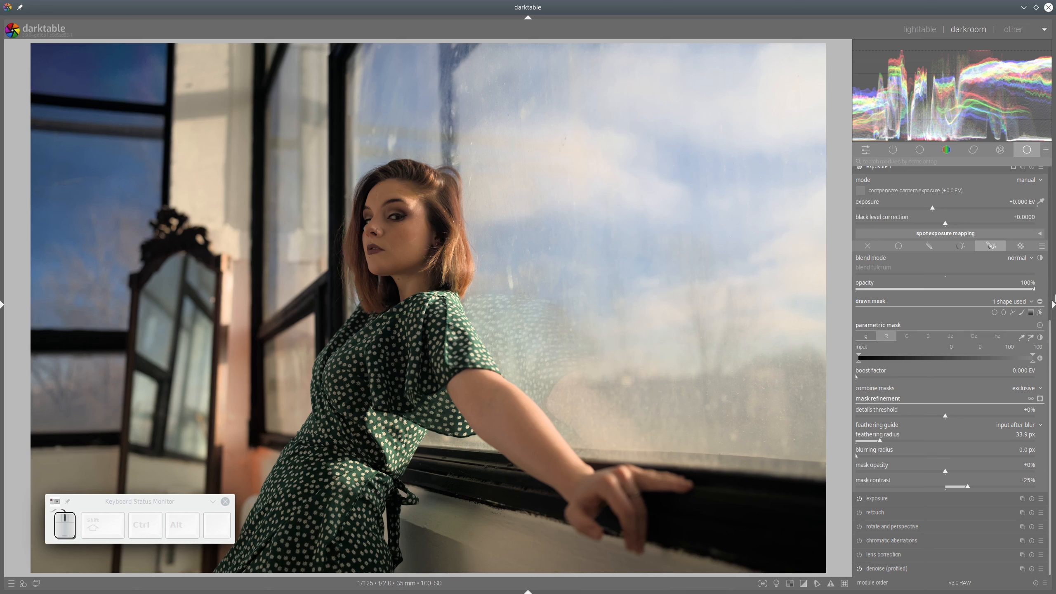
scroll(959, 299, "up", 5)
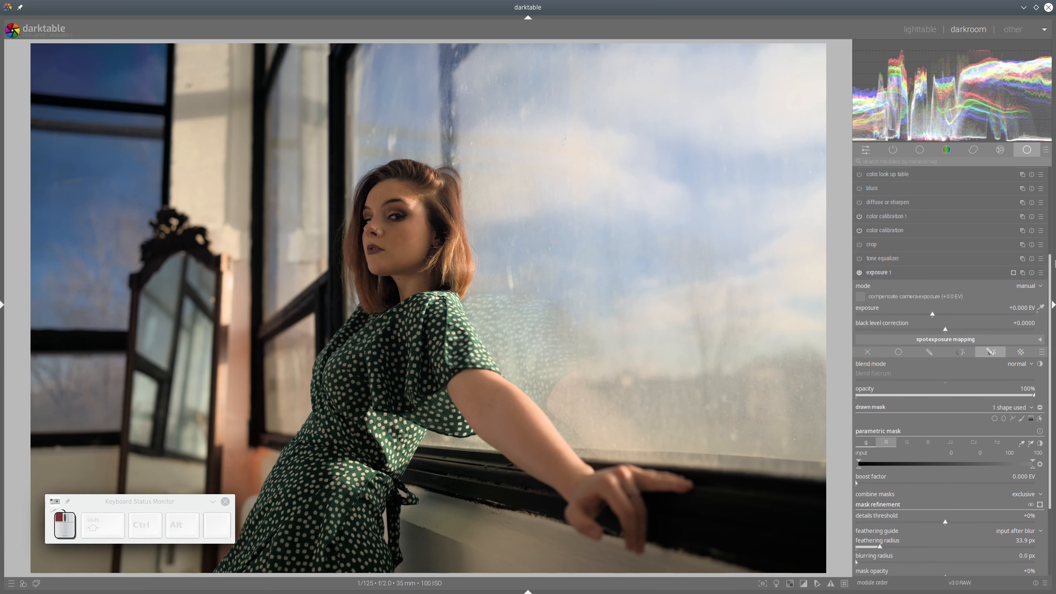
left_click(957, 327)
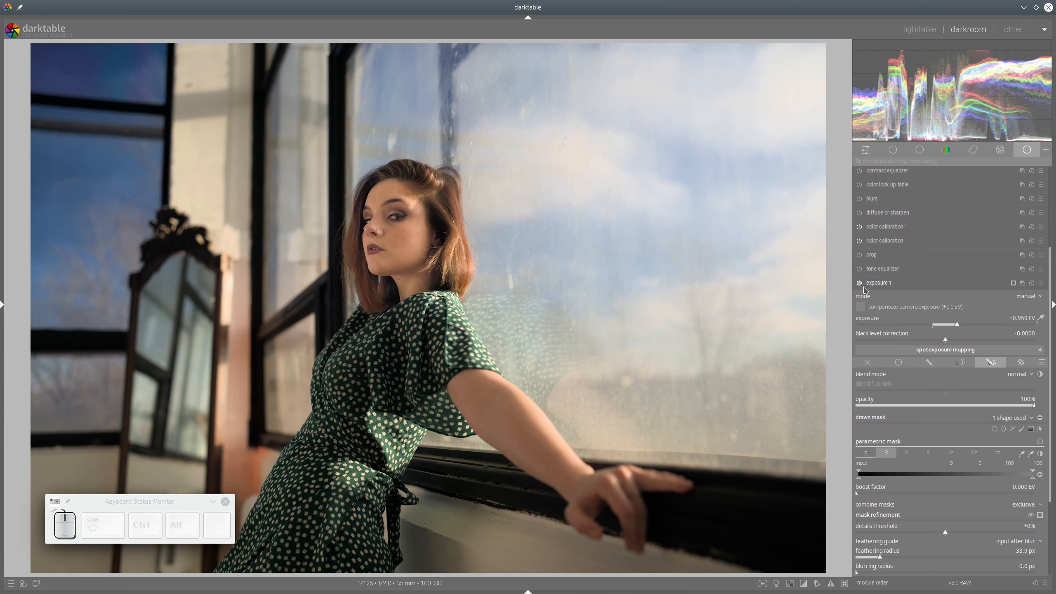
Compare the face with and without the masked exposure, collapse the module and check the photo in color assessment mode.
left_click(859, 283)
left_click(859, 283)
left_click(893, 285)
key("ctrl+b")
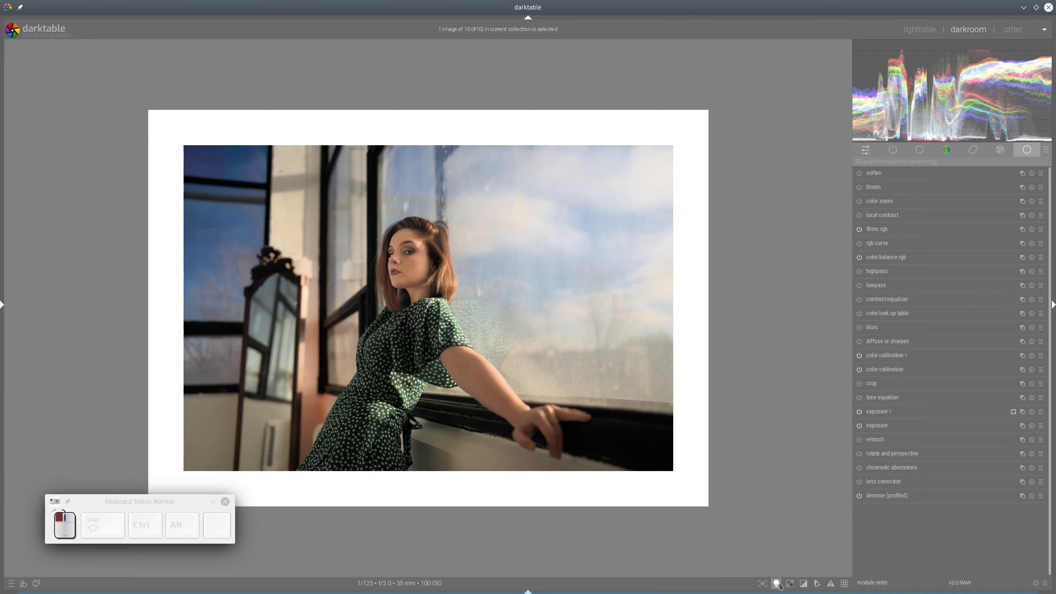
key("ctrl+b")
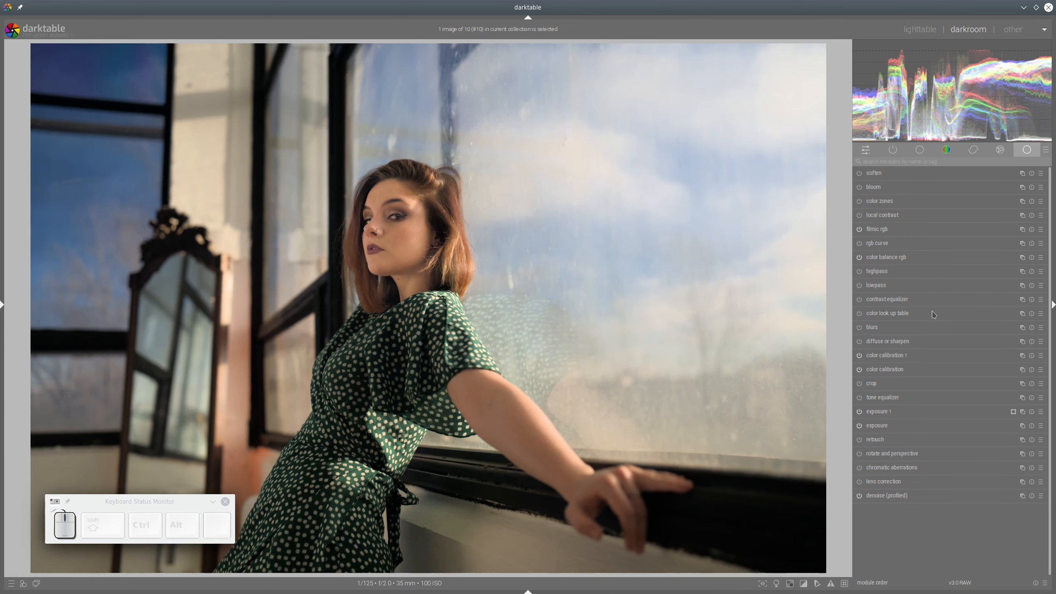
In color calibration 1, set the red channel's input R to +1.117, input G to -0.041 and input B to -0.133.
left_click(883, 358)
left_click(889, 347)
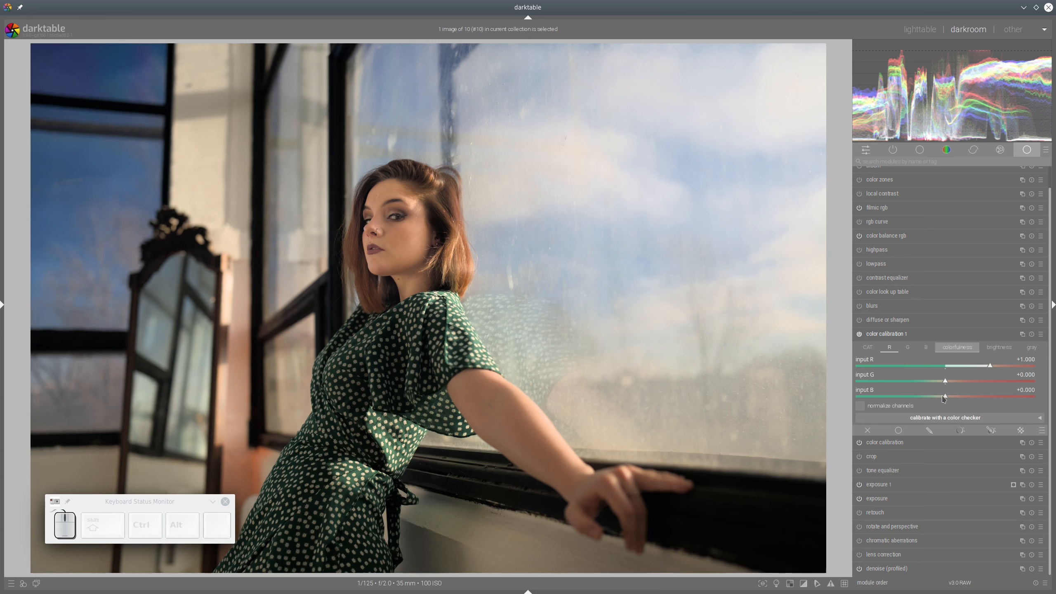
left_click_drag(944, 398, 942, 398)
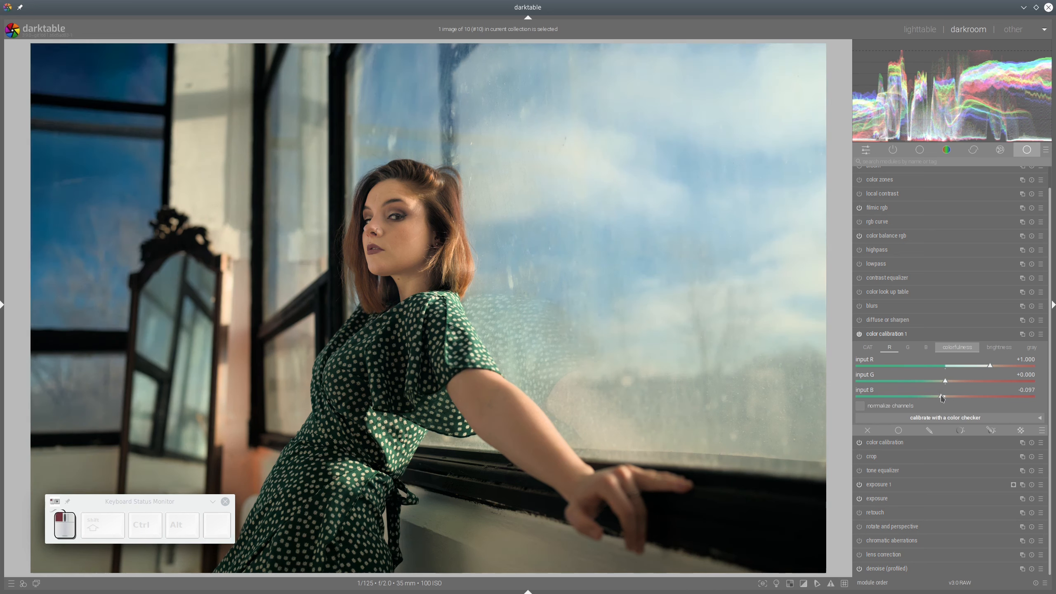
scroll(942, 398, "down", 1)
scroll(936, 397, "down", 4)
scroll(993, 368, "up", 6)
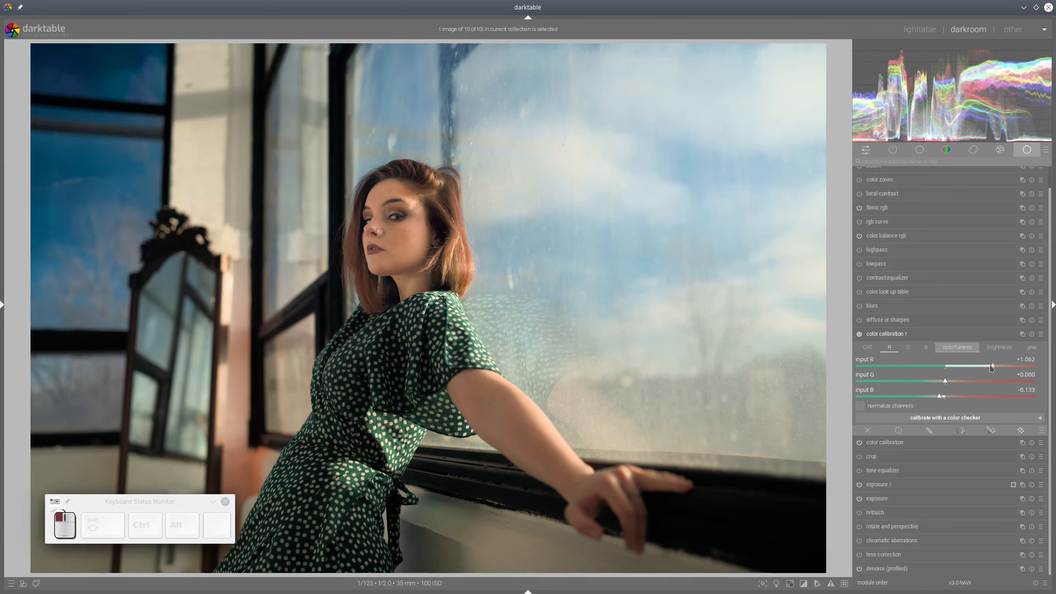
scroll(940, 379, "down", 4)
scroll(997, 369, "up", 10)
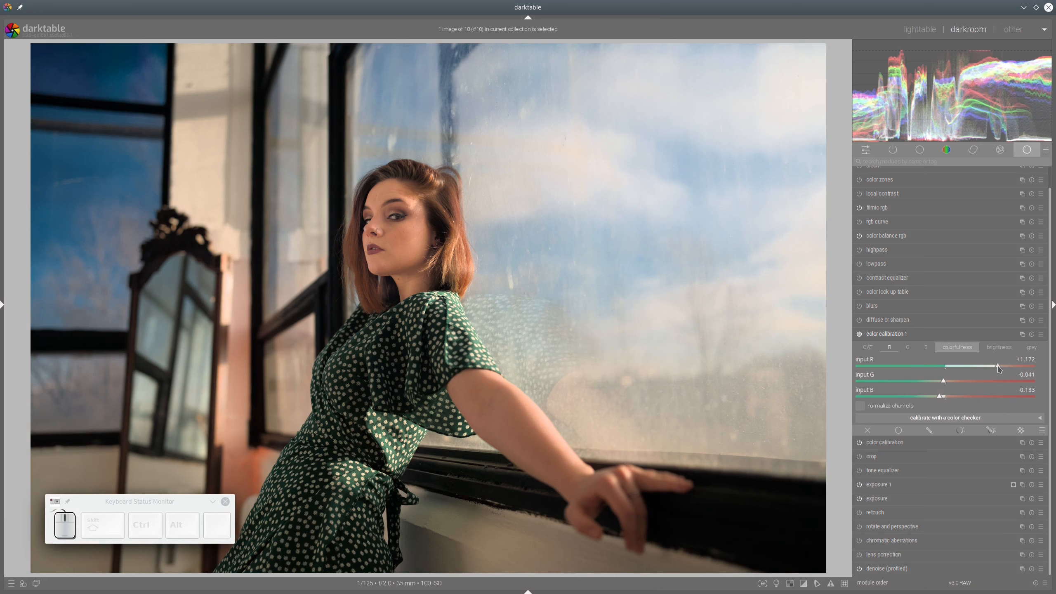
scroll(996, 369, "down", 5)
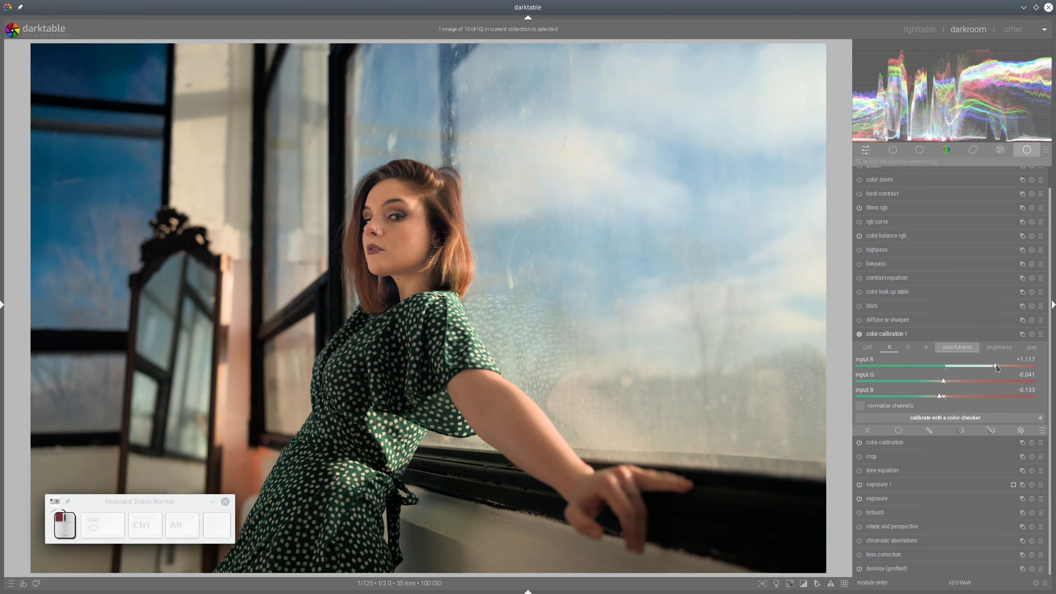
Set the blue channel's input R to -0.014 in color calibration 1 and collapse the module.
left_click(926, 348)
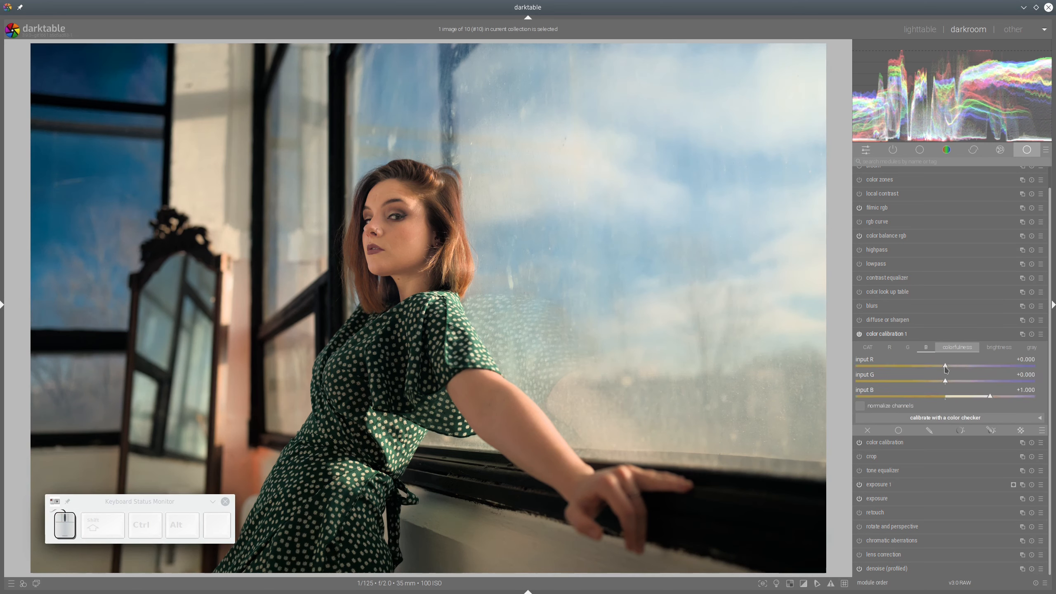
scroll(944, 368, "down", 6)
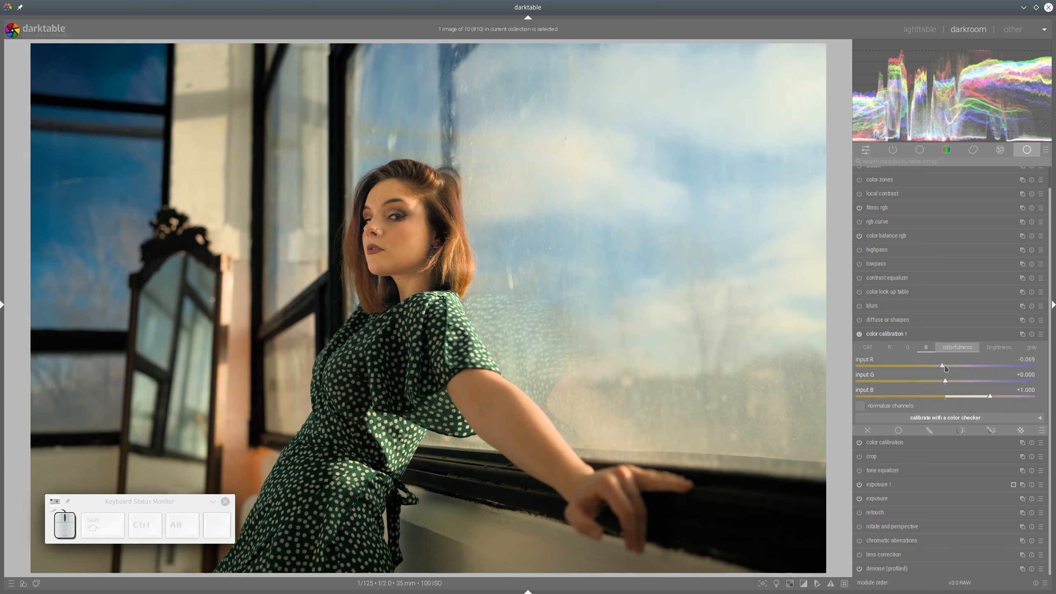
scroll(947, 370, "up", 5)
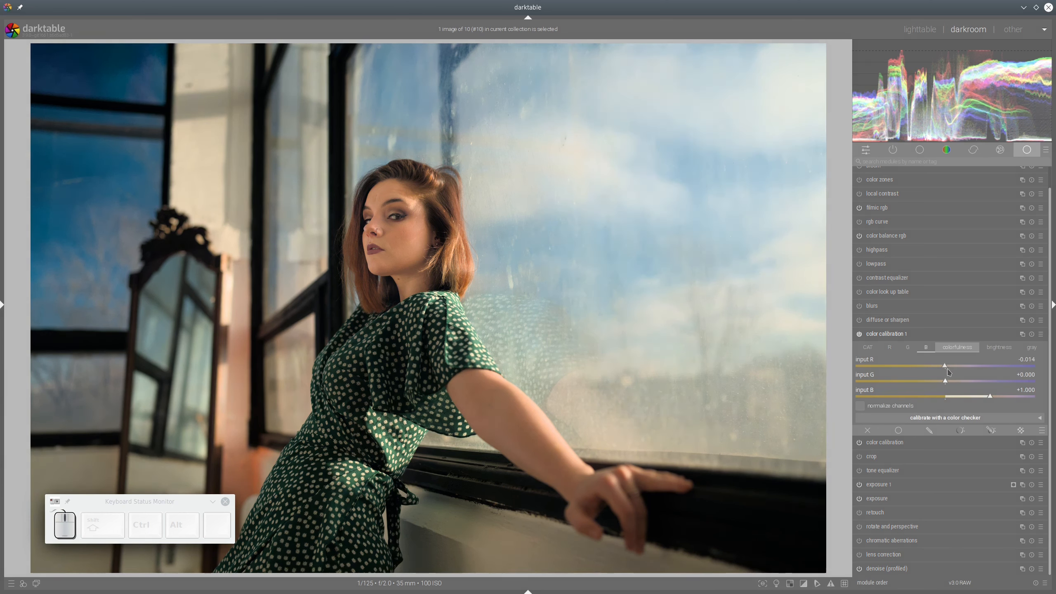
left_click(910, 335)
Compare the portrait with and without color calibration 1, leaving the module enabled.
left_click(859, 355)
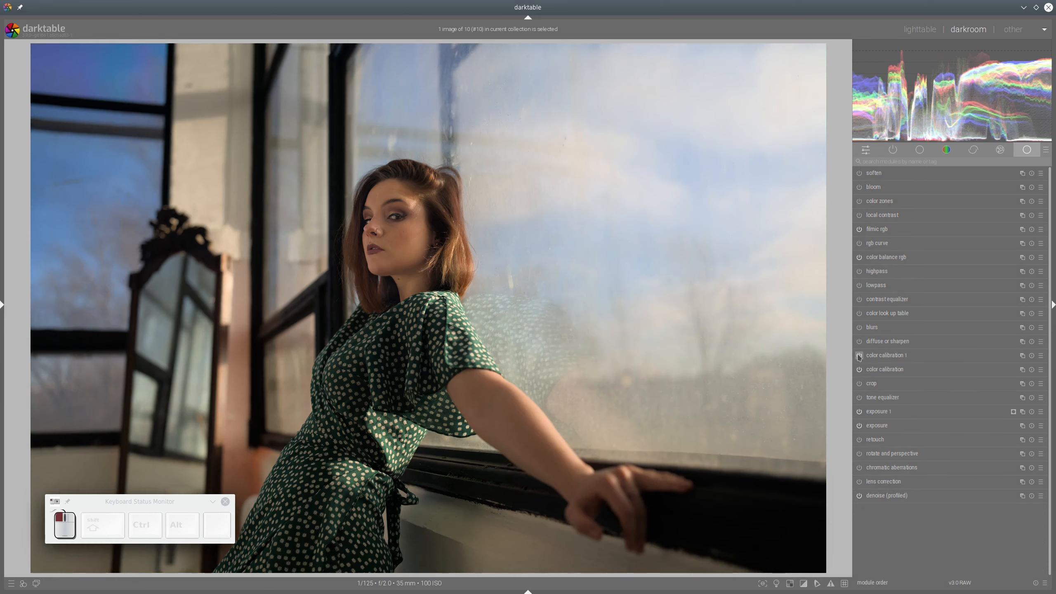
left_click(860, 357)
left_click(860, 356)
left_click(859, 356)
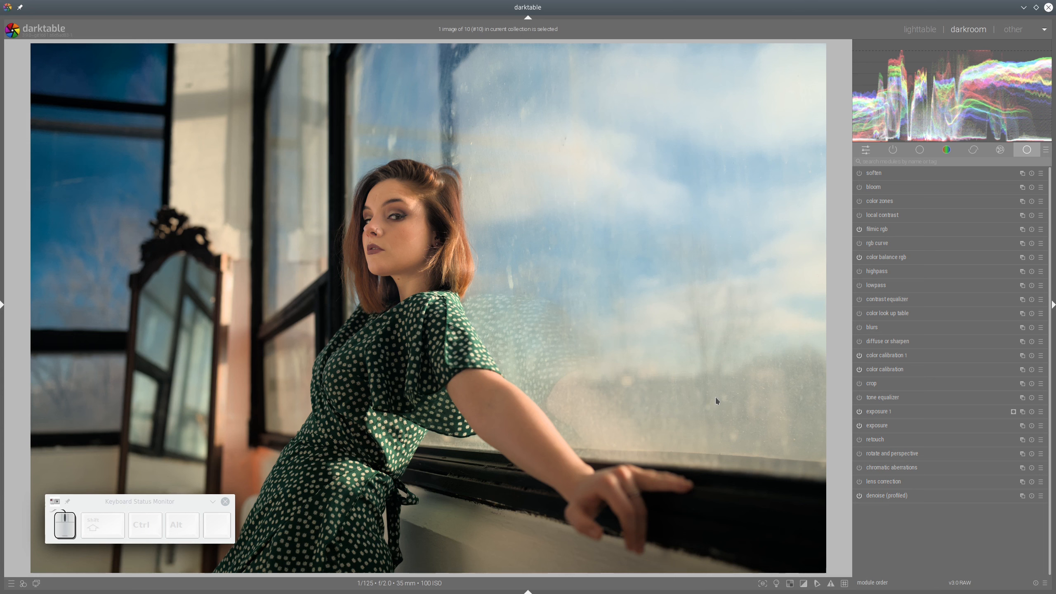
Apply the diffuse or sharpen preset with 10 iterations, 512 px central radius and 384 px radius span, and expand the module.
left_click(1041, 341)
left_click(994, 352)
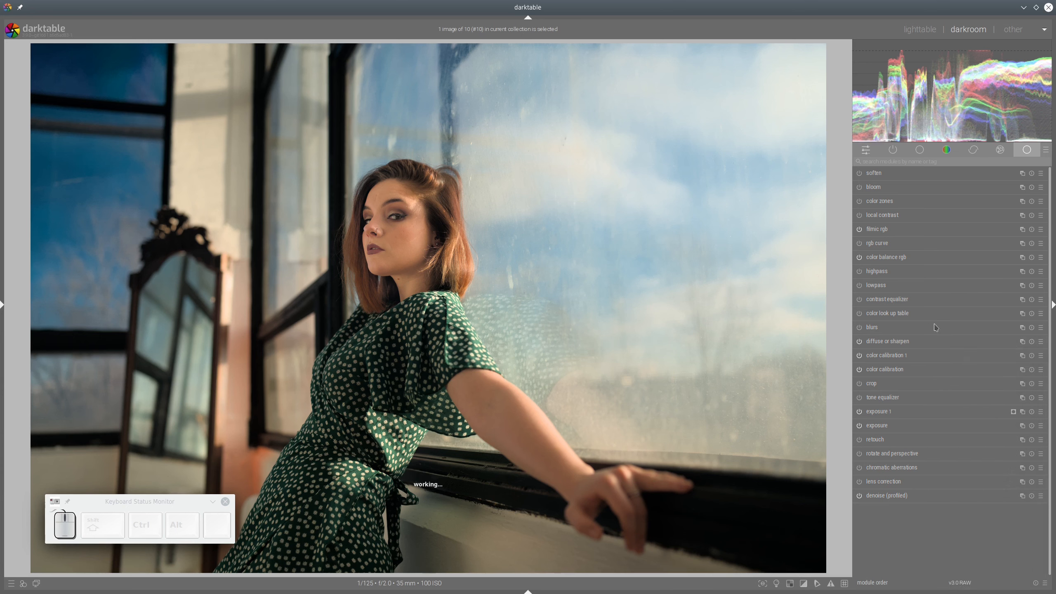
left_click(888, 346)
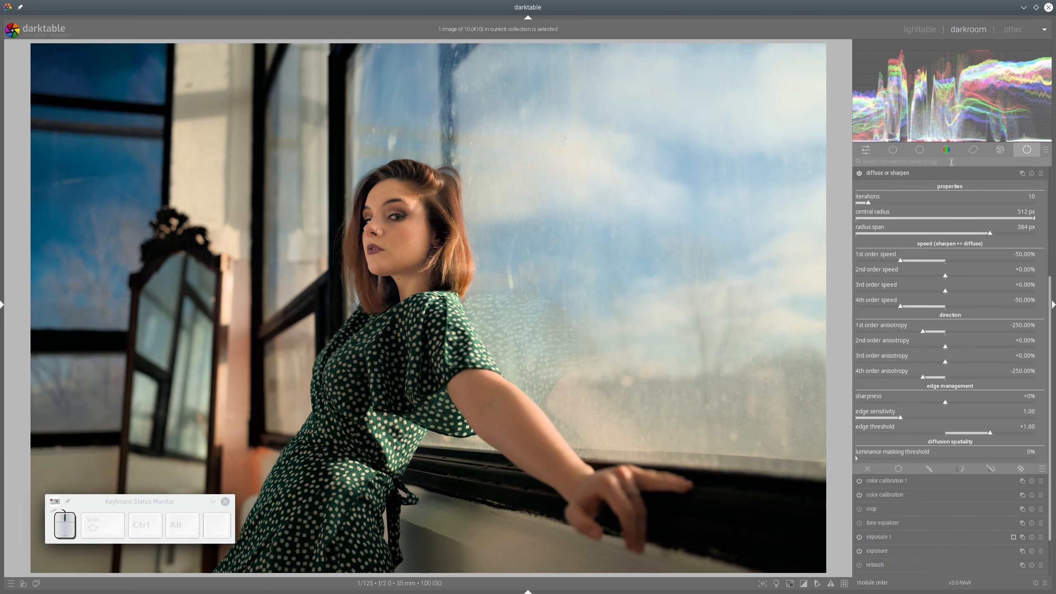
Add a second diffuse or sharpen instance with 3rd order anisotropy +200%, 3rd order speed -24.14%, radius span 67 px and central radius 19 px.
left_click(1022, 173)
left_click(997, 182)
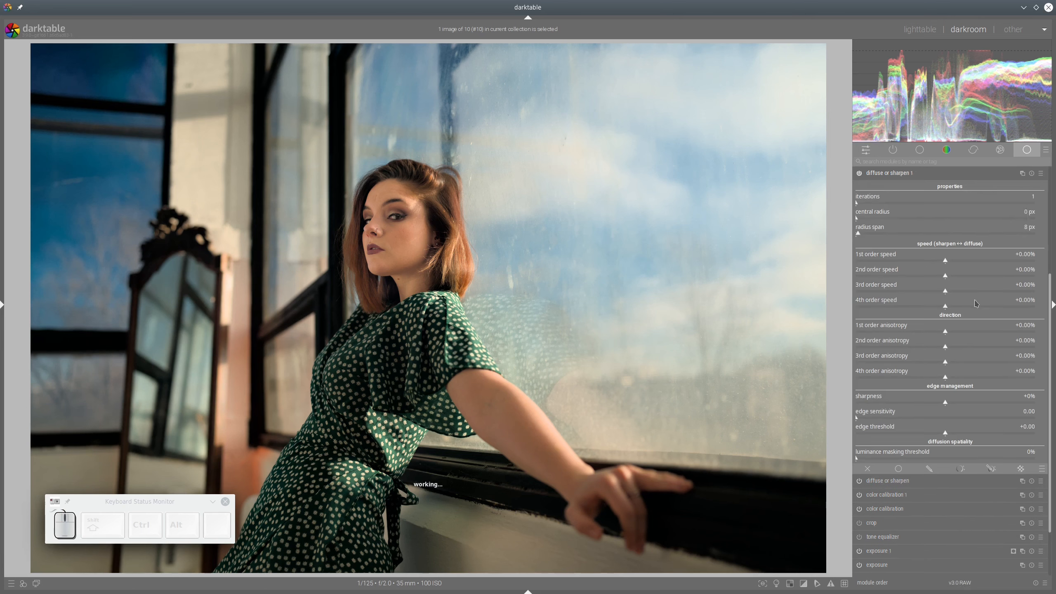
left_click(964, 361)
left_click(923, 290)
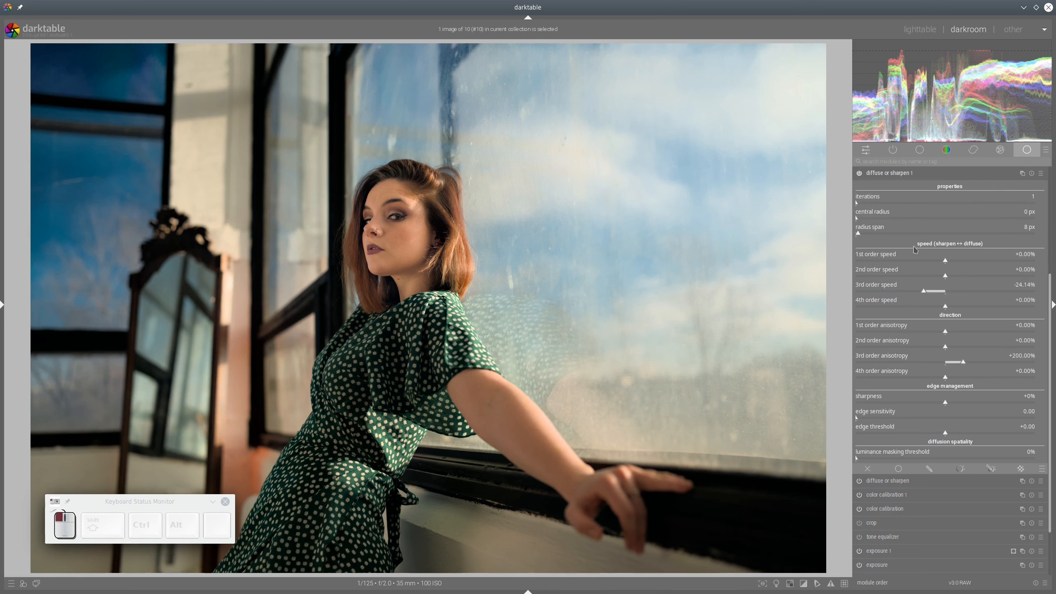
left_click(879, 234)
left_click(862, 218)
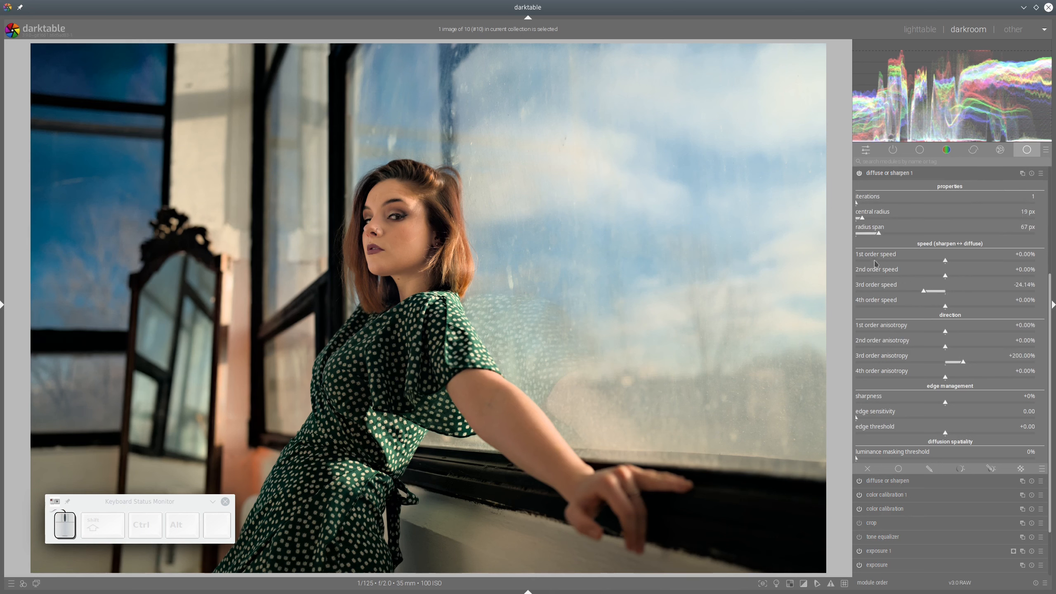
Collapse the second diffuse or sharpen instance and view the portrait briefly in color assessment mode.
left_click(884, 175)
left_click(777, 583)
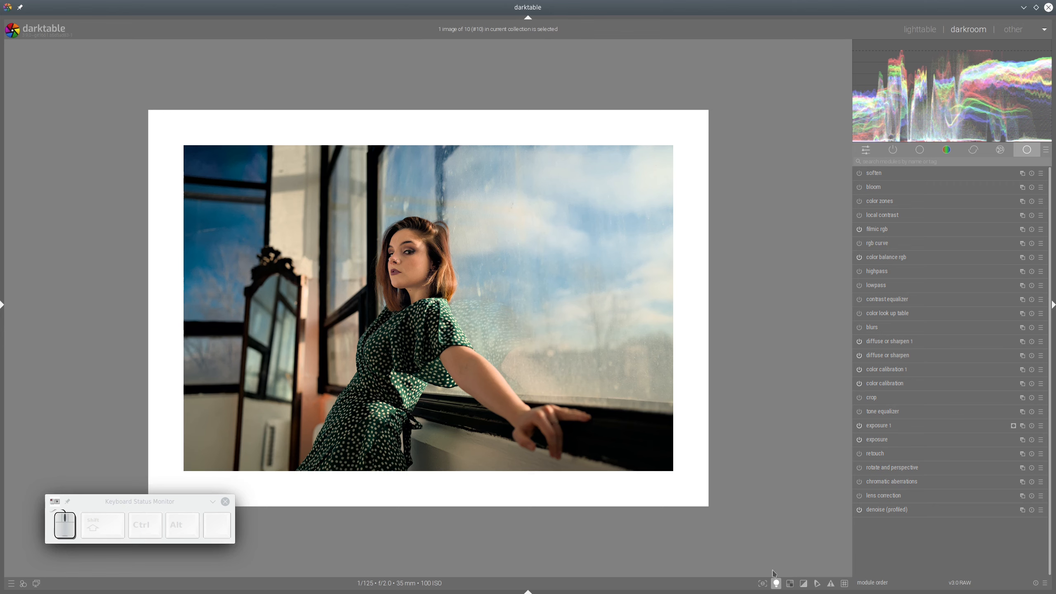
left_click(776, 583)
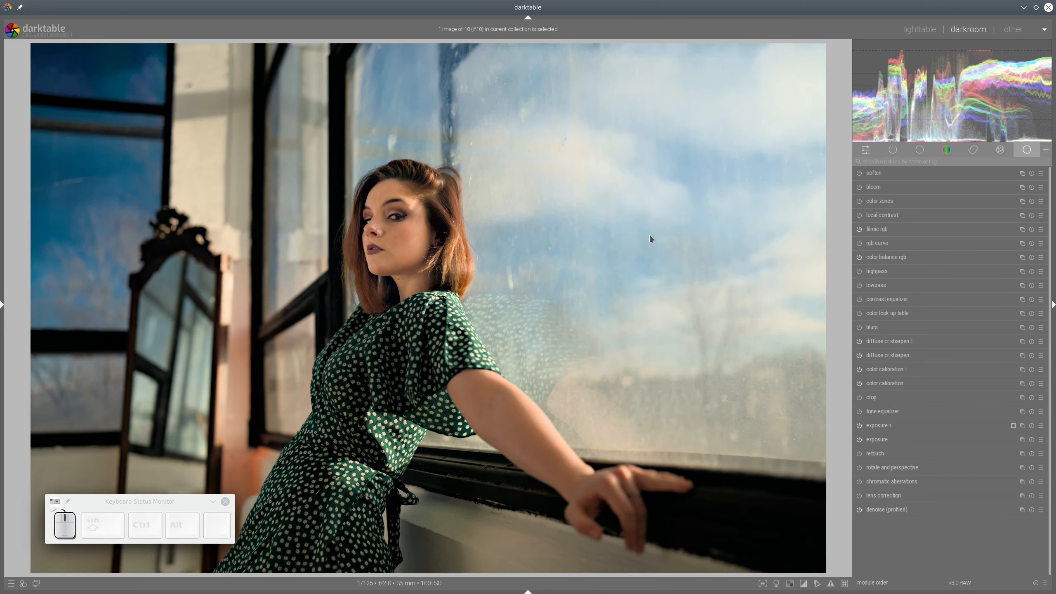
Take a snapshot of the early color calibration history state (7), restore the latest diffuse or sharpen state, and compare the two versions across the portrait.
key("ctrl+shift+l")
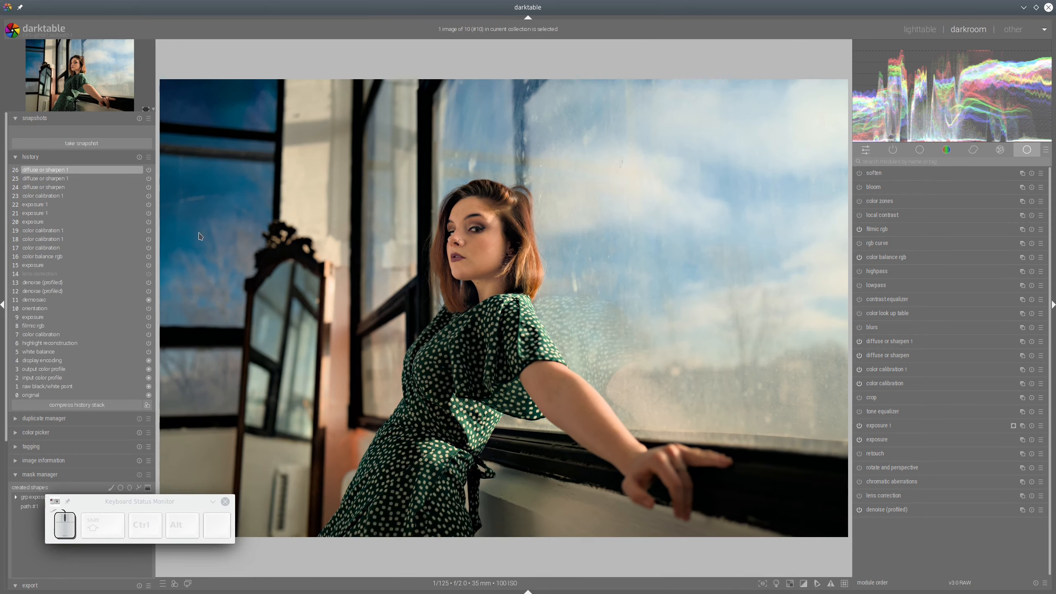
left_click(60, 334)
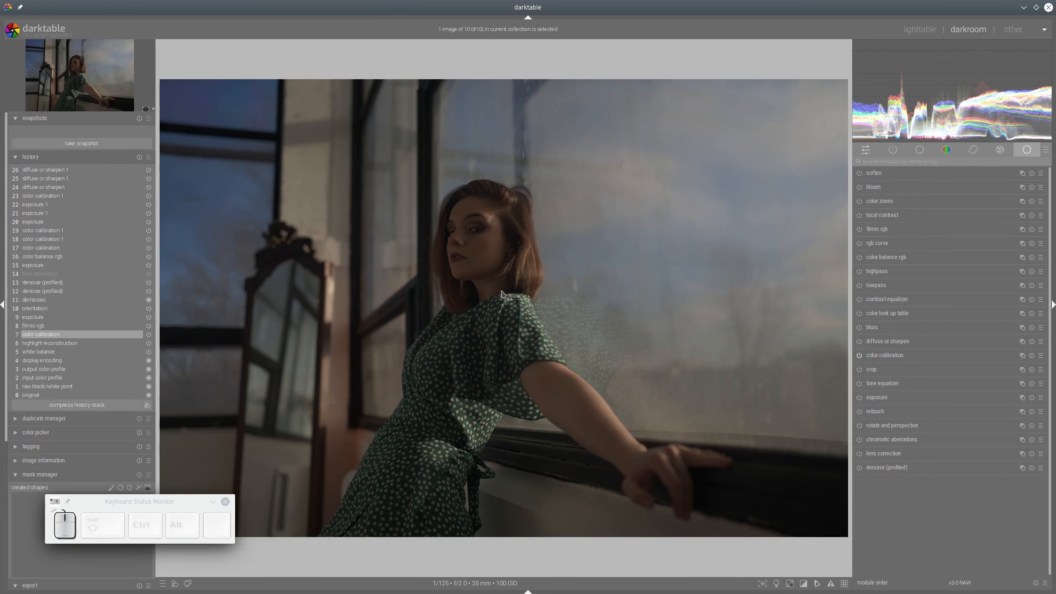
left_click(76, 144)
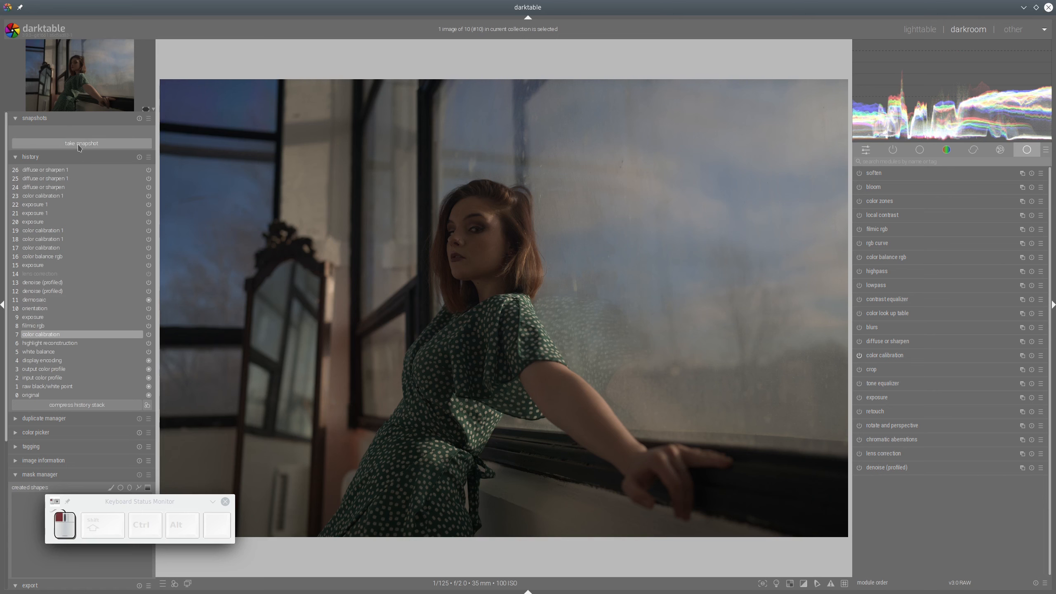
left_click(55, 134)
left_click(58, 170)
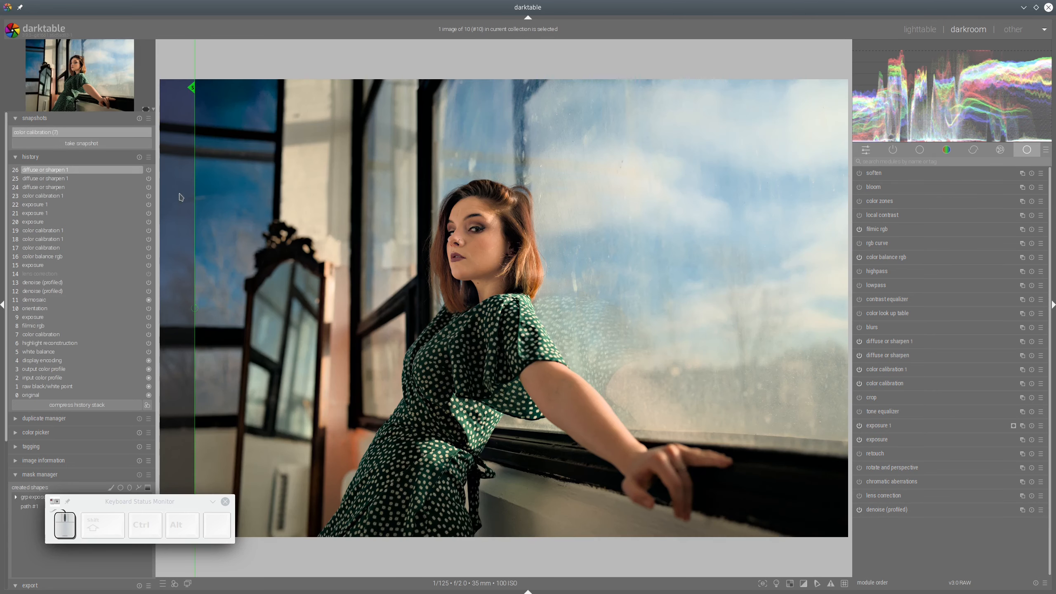
left_click_drag(182, 197, 199, 102)
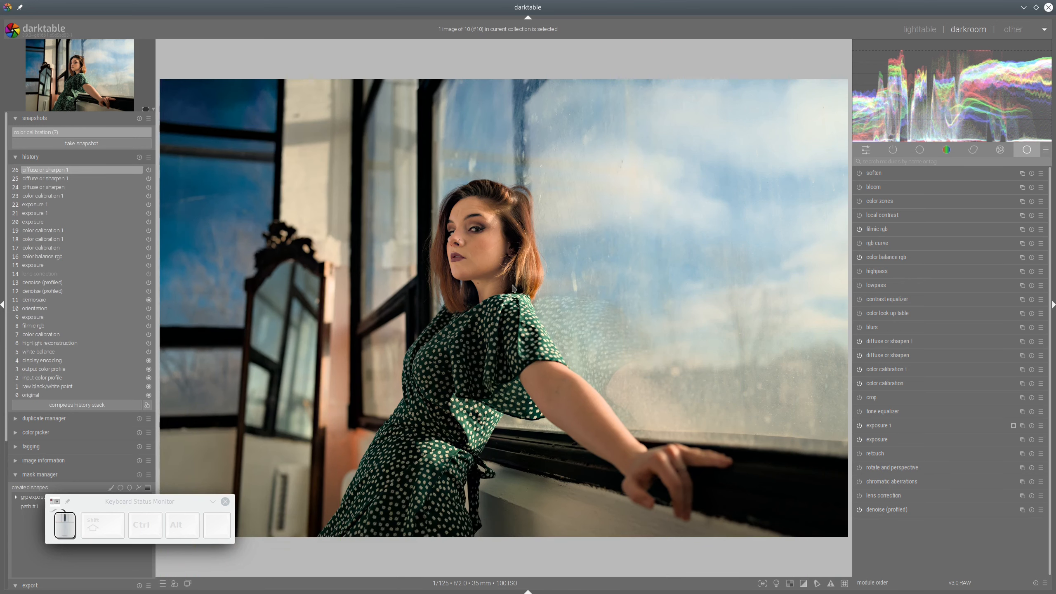
Enable the tone equalizer and auto-adjust its mask exposure compensation to -1.06 EV in the masking settings.
left_click(859, 412)
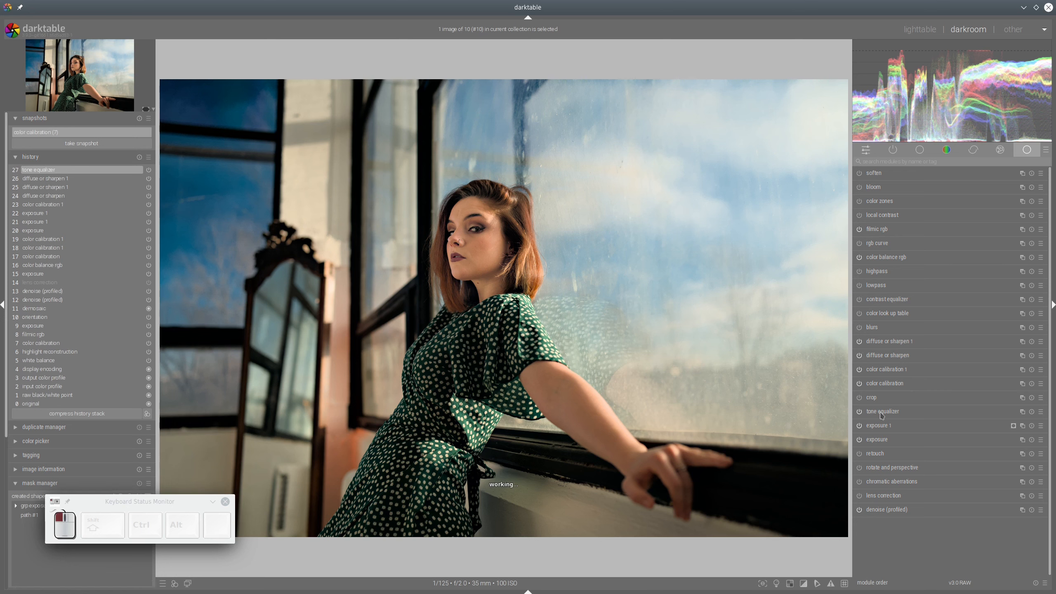
left_click(1022, 313)
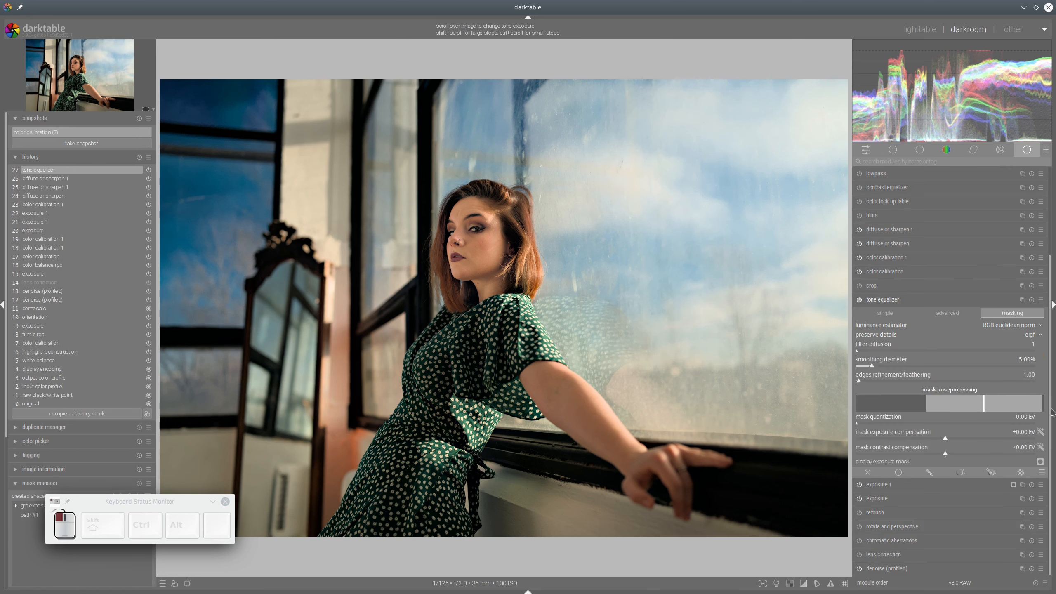
left_click(1041, 432)
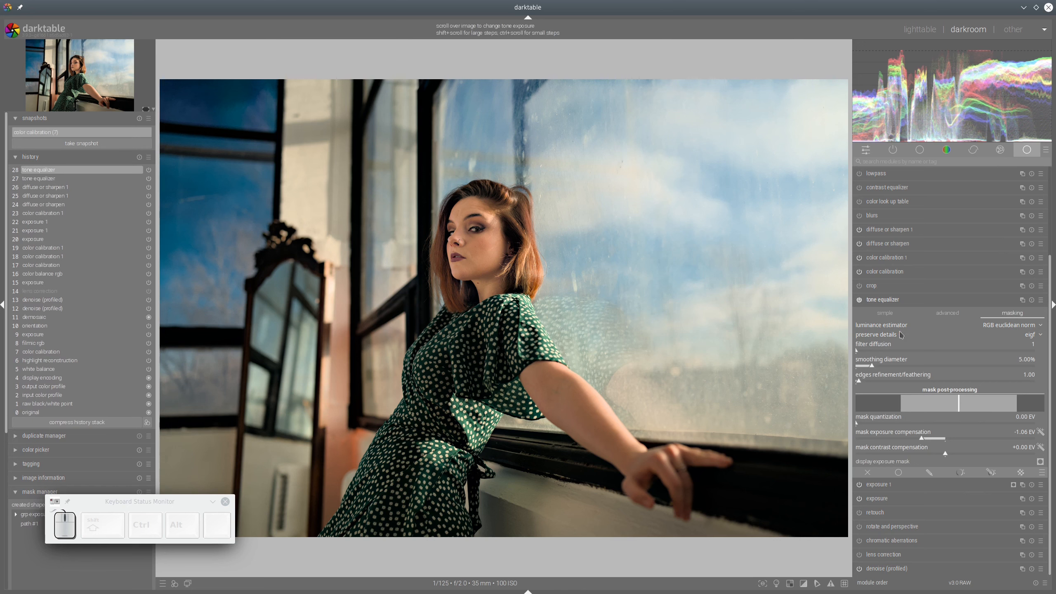
Hide the snapshot comparison, adjust the tone exposure on the image at the dark blue window area, and collapse the tone equalizer.
left_click(92, 134)
scroll(188, 90, "up", 1)
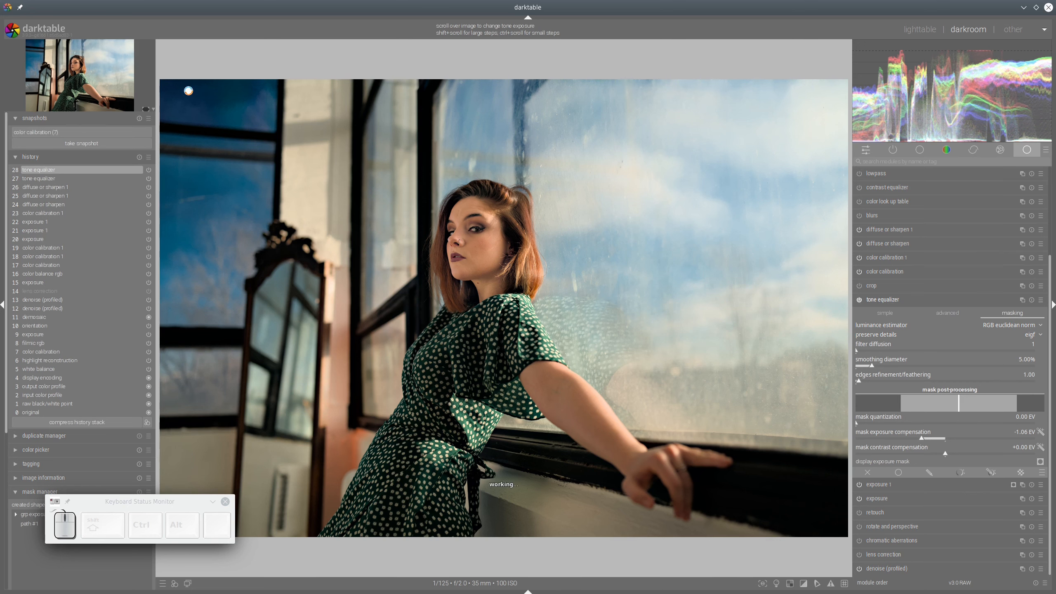
scroll(195, 91, "up", 1)
scroll(194, 91, "down", 1)
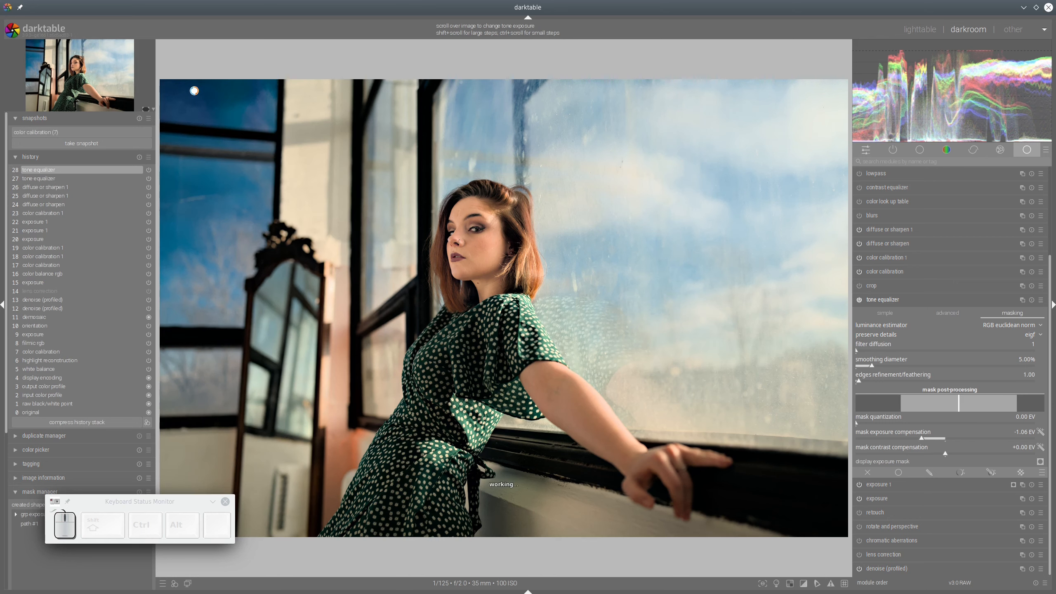
left_click(903, 299)
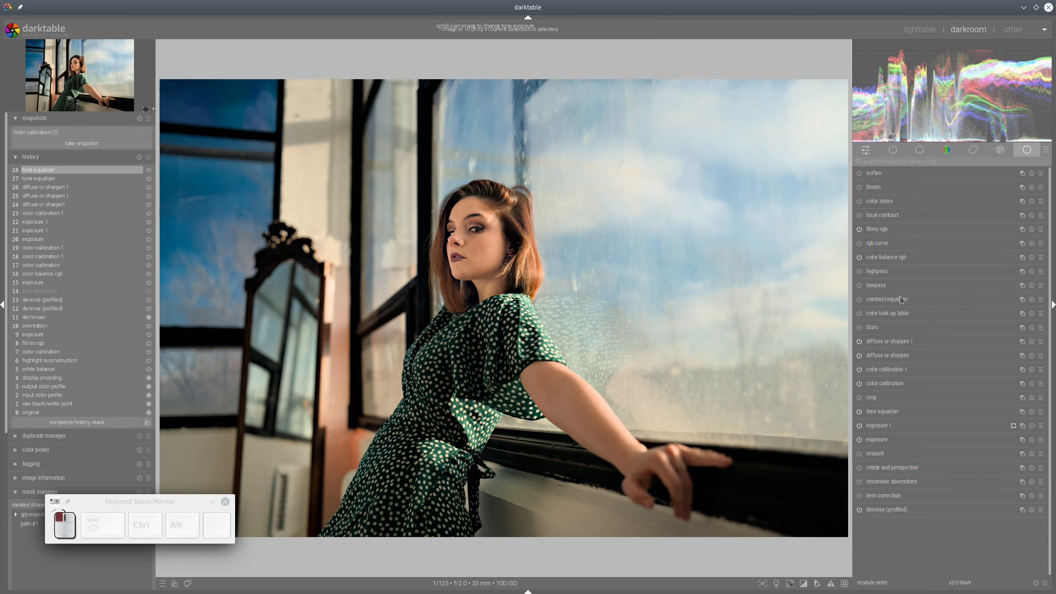
Set the color calibration 1 brightness values to input B -0.591 and input R +0.549, and collapse the module.
left_click(898, 370)
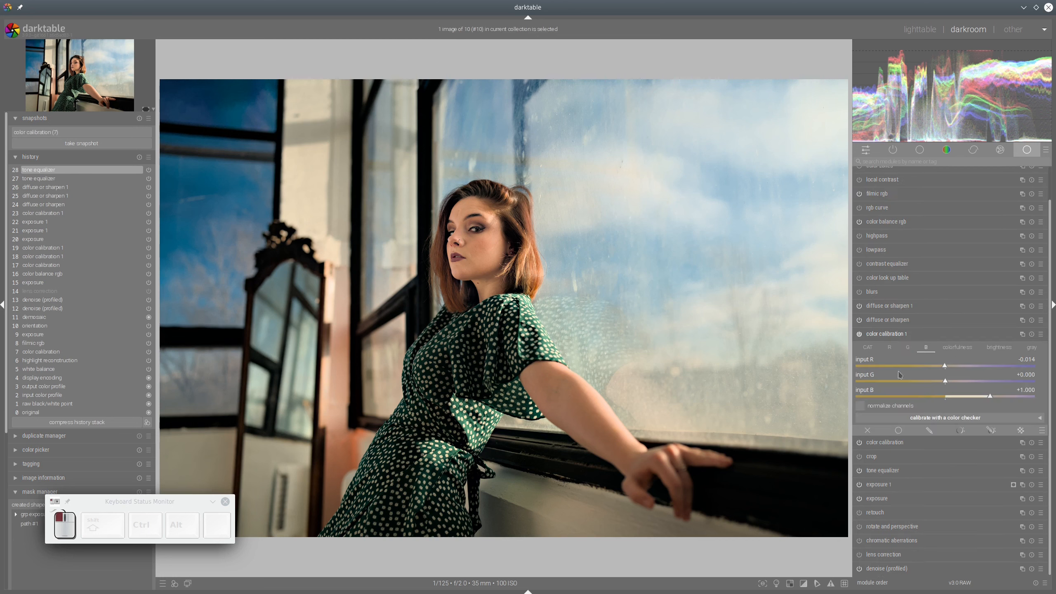
left_click(1006, 348)
left_click_drag(890, 399, 892, 399)
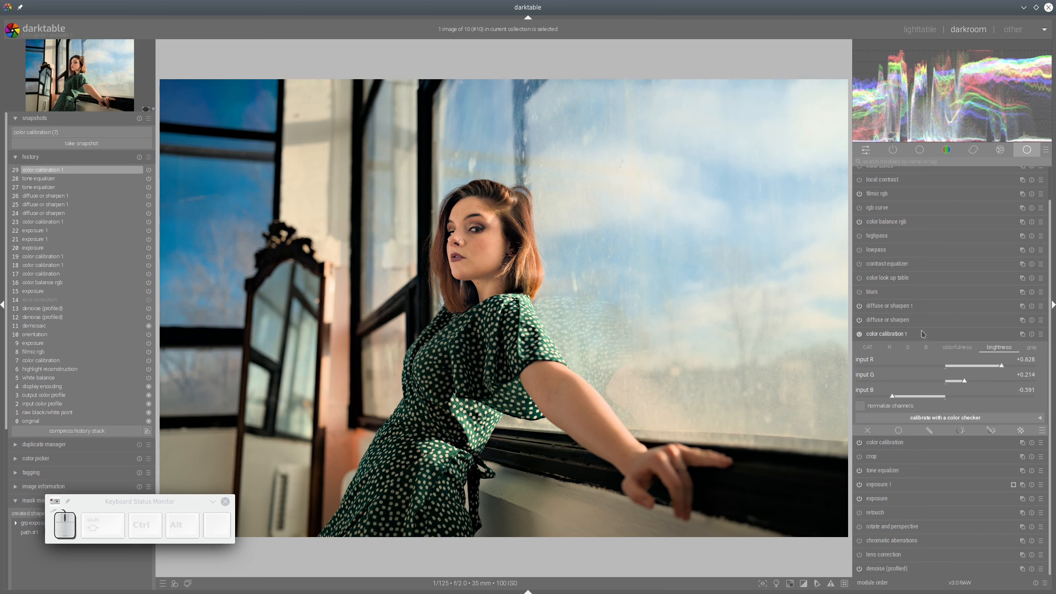
left_click(996, 369)
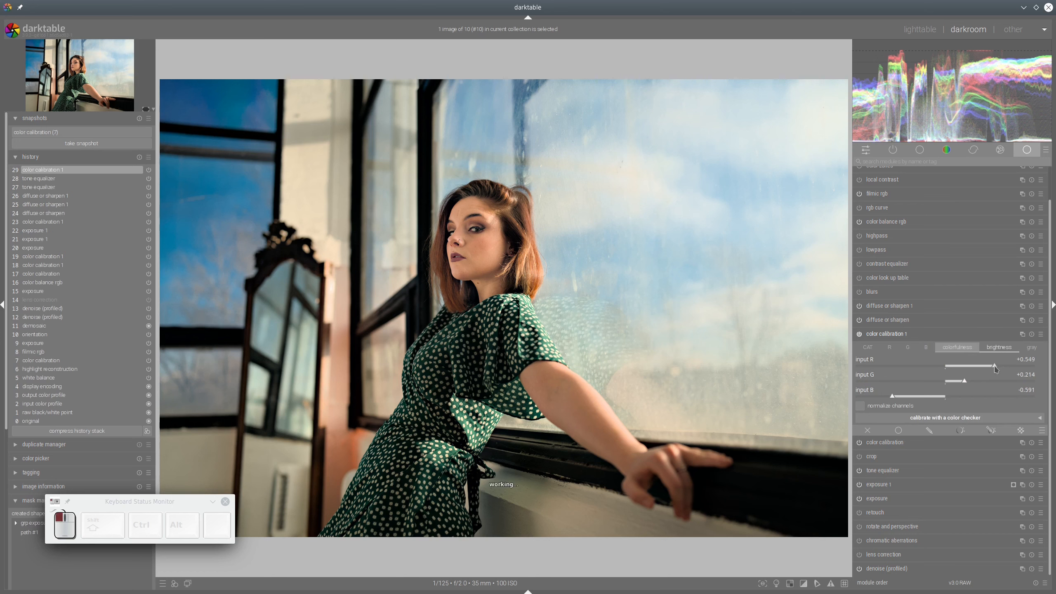
left_click(903, 335)
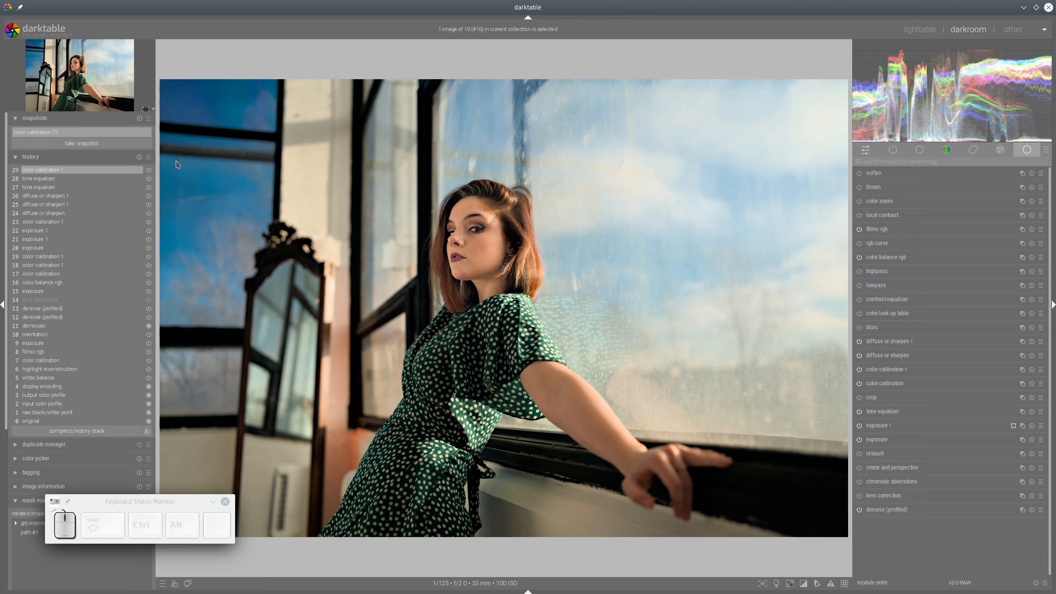
Compare the final portrait with the color calibration snapshot by sweeping the split line over the image.
mouse_move(172, 184)
left_mouse_down()
mouse_move(797, 283)
mouse_move(154, 273)
mouse_move(835, 279)
mouse_move(278, 281)
mouse_move(150, 264)
mouse_move(756, 302)
mouse_move(614, 275)
mouse_move(155, 270)
mouse_move(837, 303)
mouse_move(275, 257)
mouse_move(881, 312)
mouse_move(192, 257)
left_mouse_up()
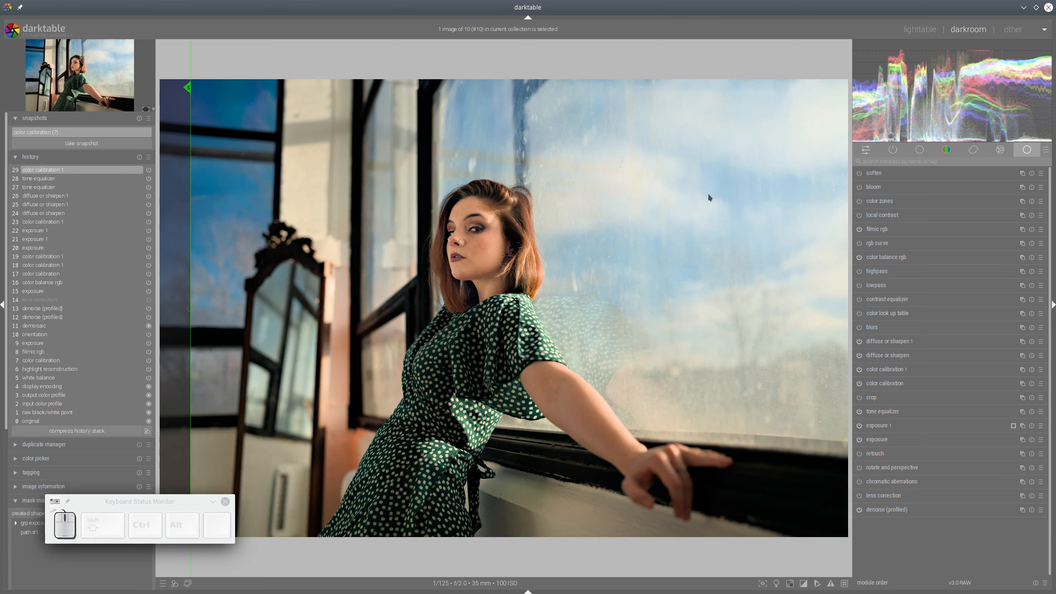
left_click_drag(191, 200, 157, 202)
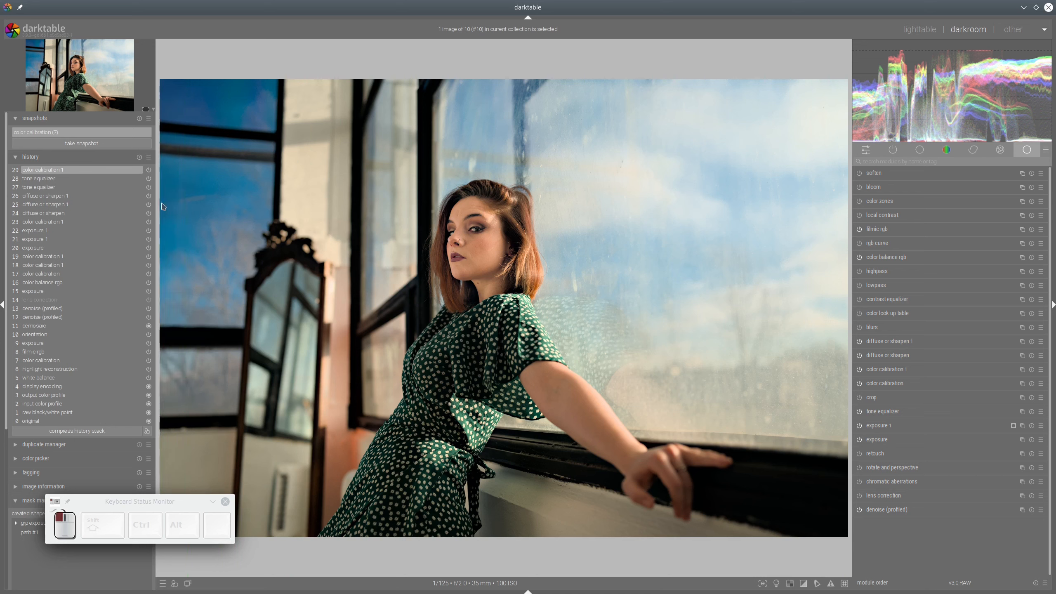